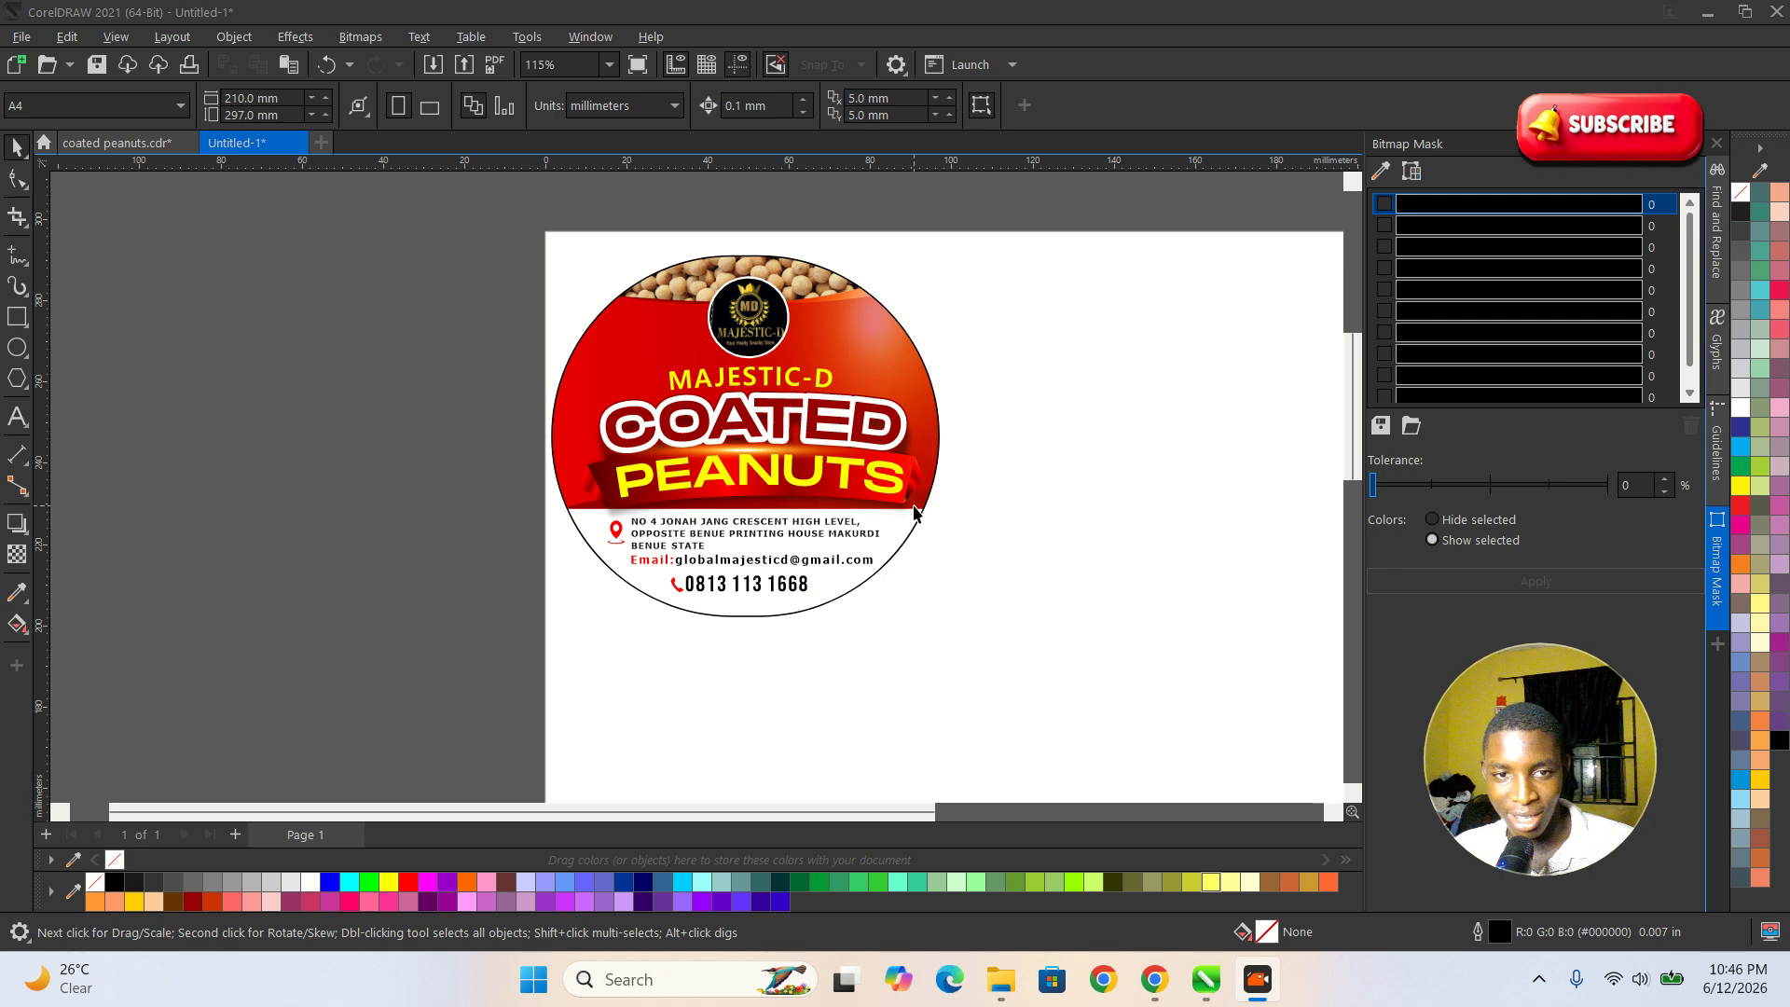
Examine the finished coated peanuts label, including its title text, round logo and background shape.
scroll(790, 546, "down", 2)
scroll(782, 473, "up", 1)
scroll(781, 473, "up", 1)
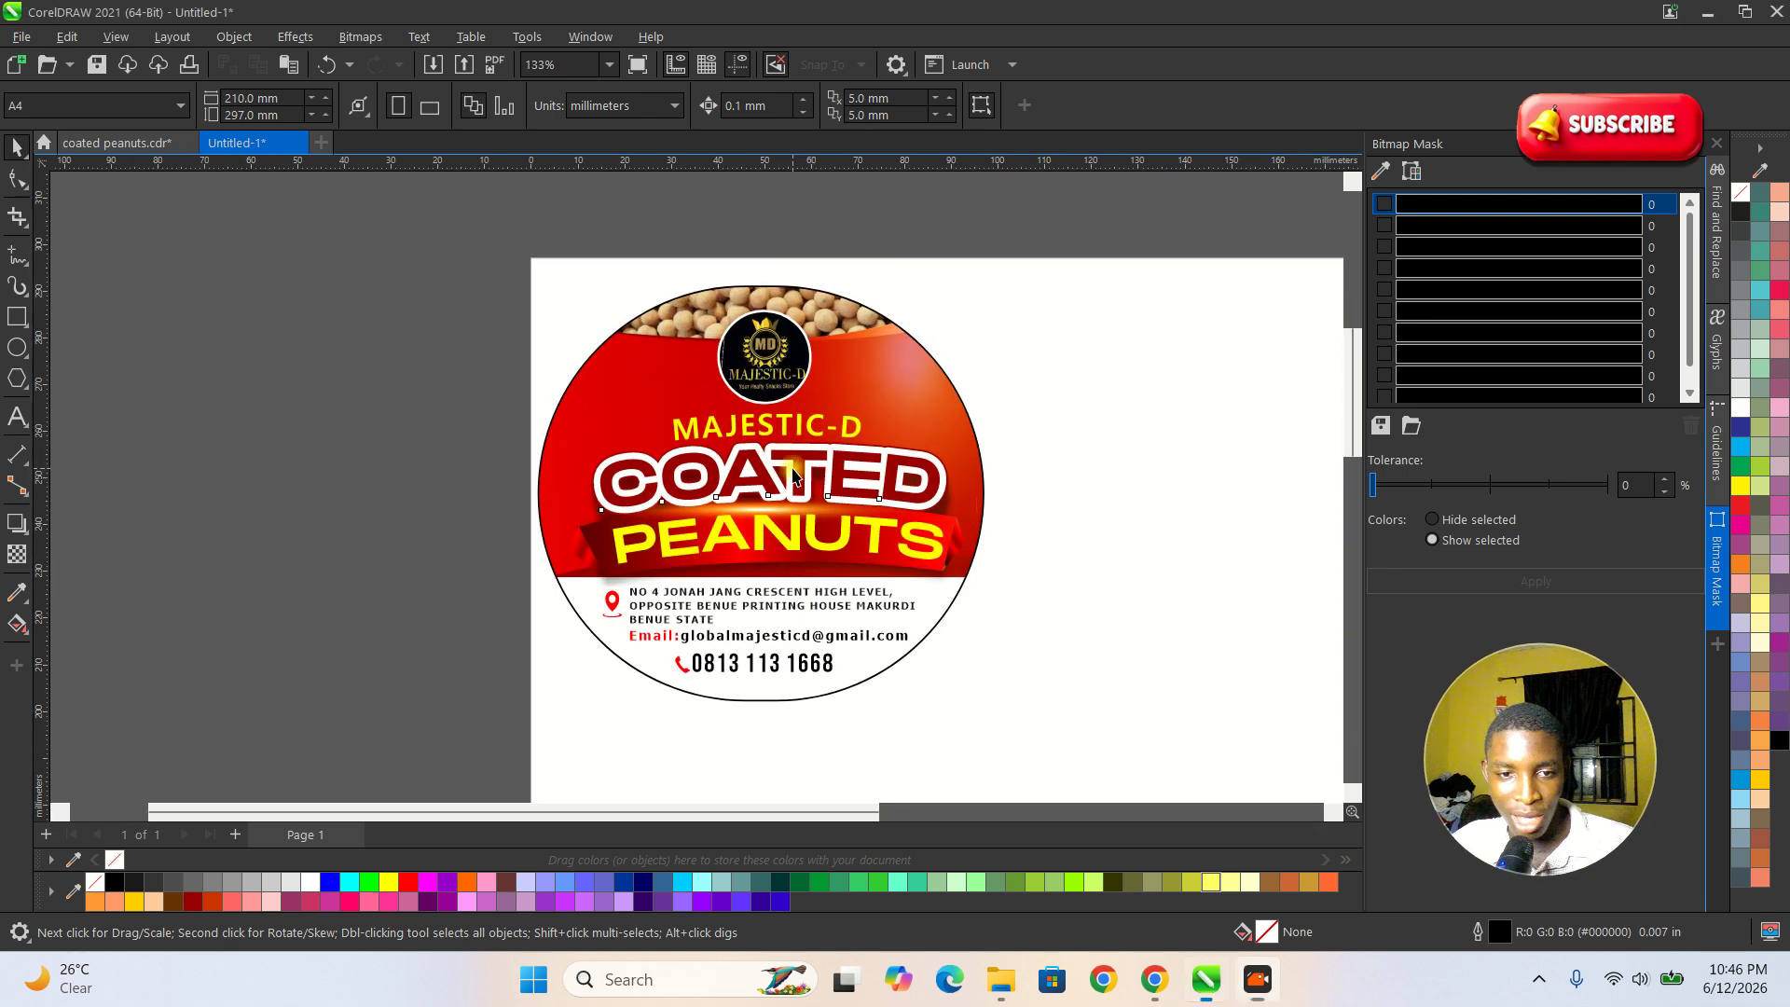
left_click(781, 473)
scroll(935, 519, "up", 2)
scroll(593, 565, "down", 2)
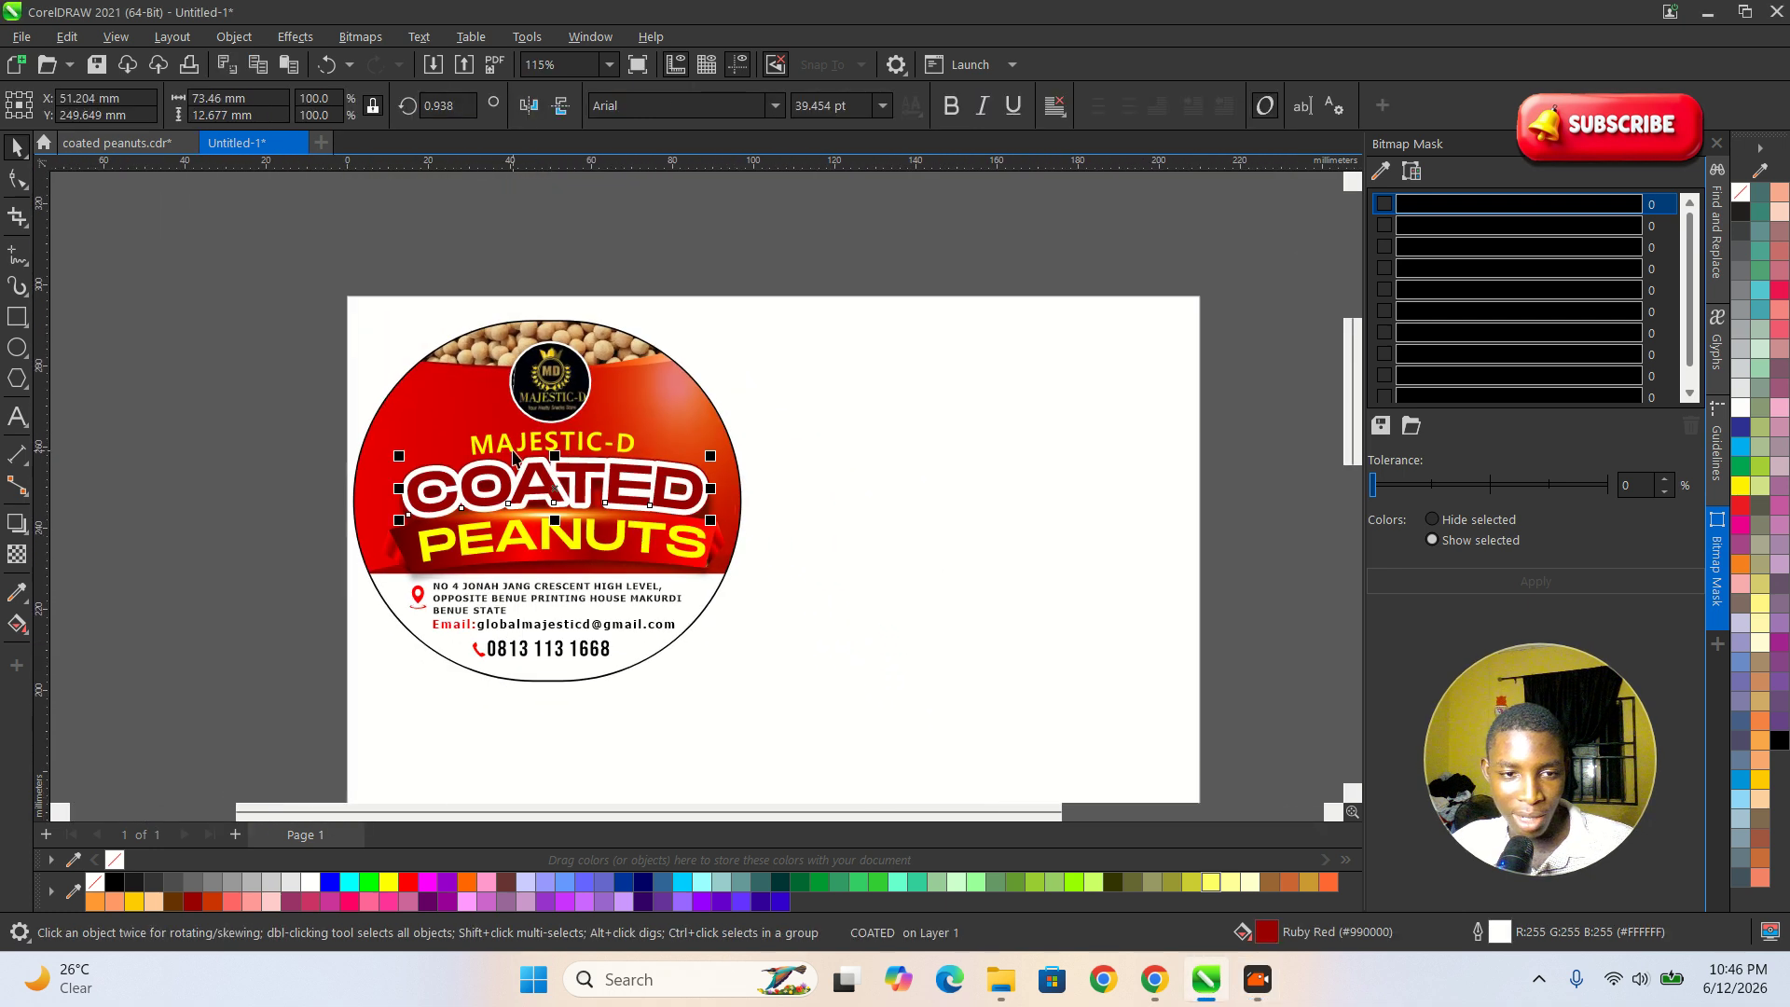
scroll(527, 451, "up", 1)
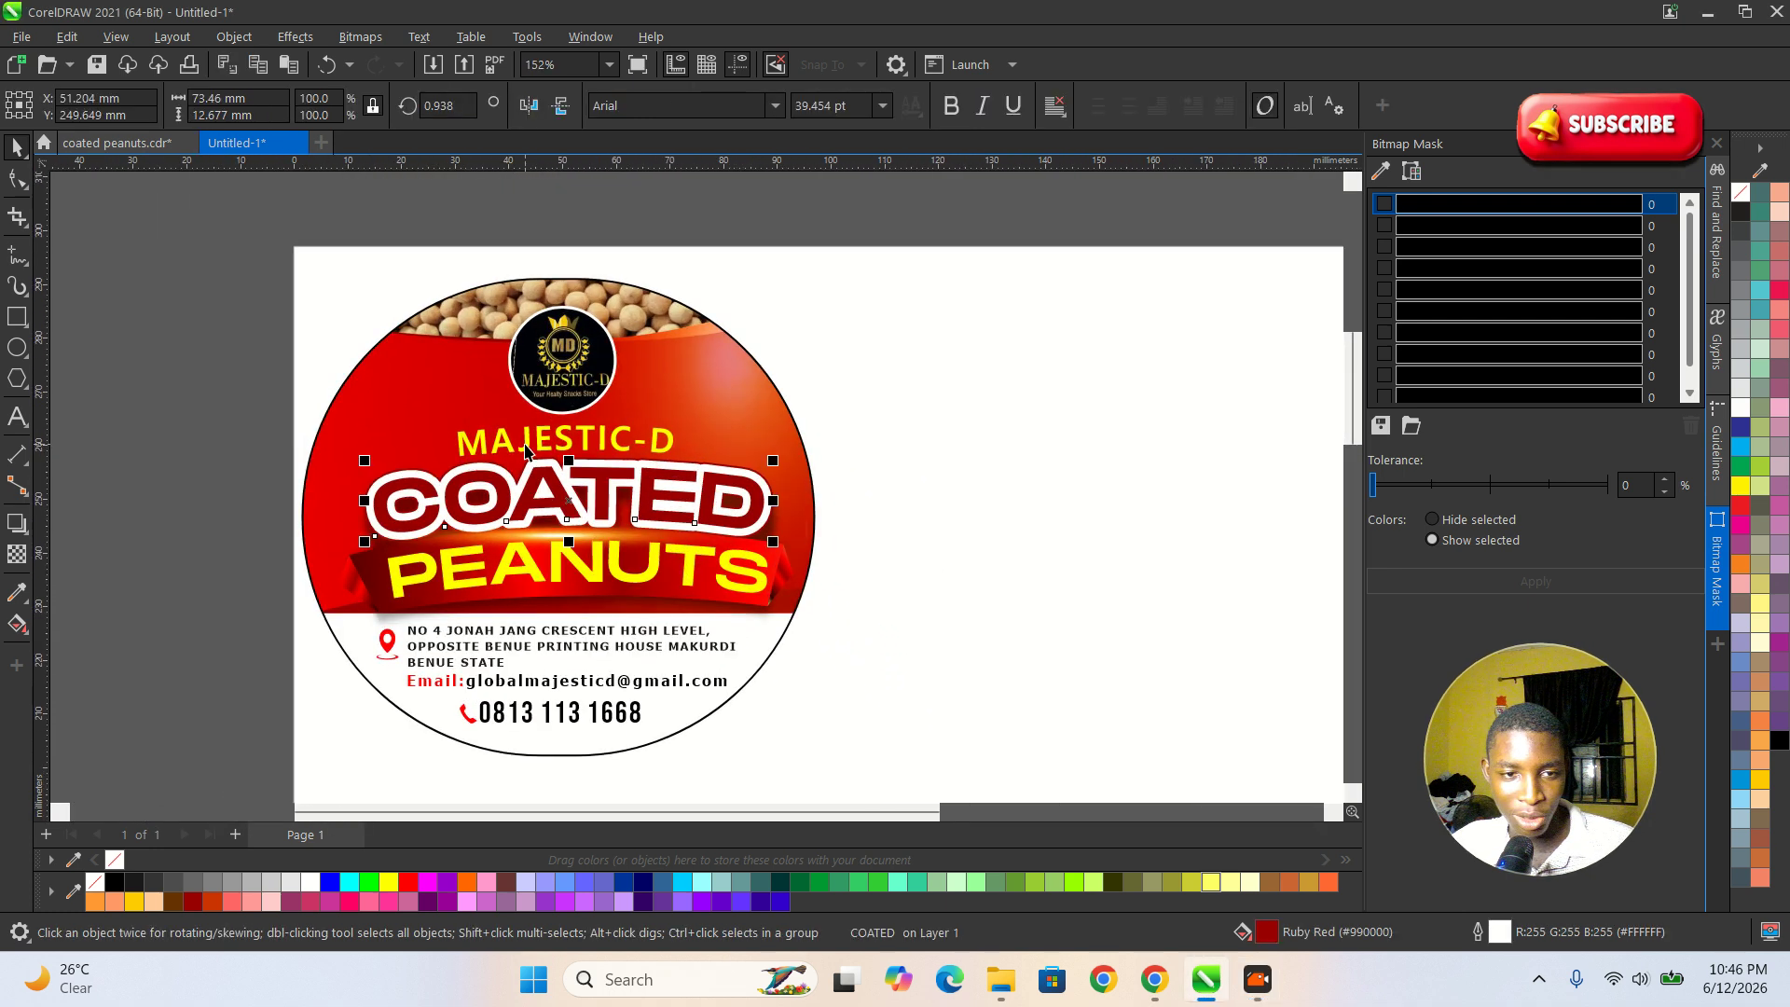
left_click(556, 387)
left_click(893, 372)
left_click(587, 360)
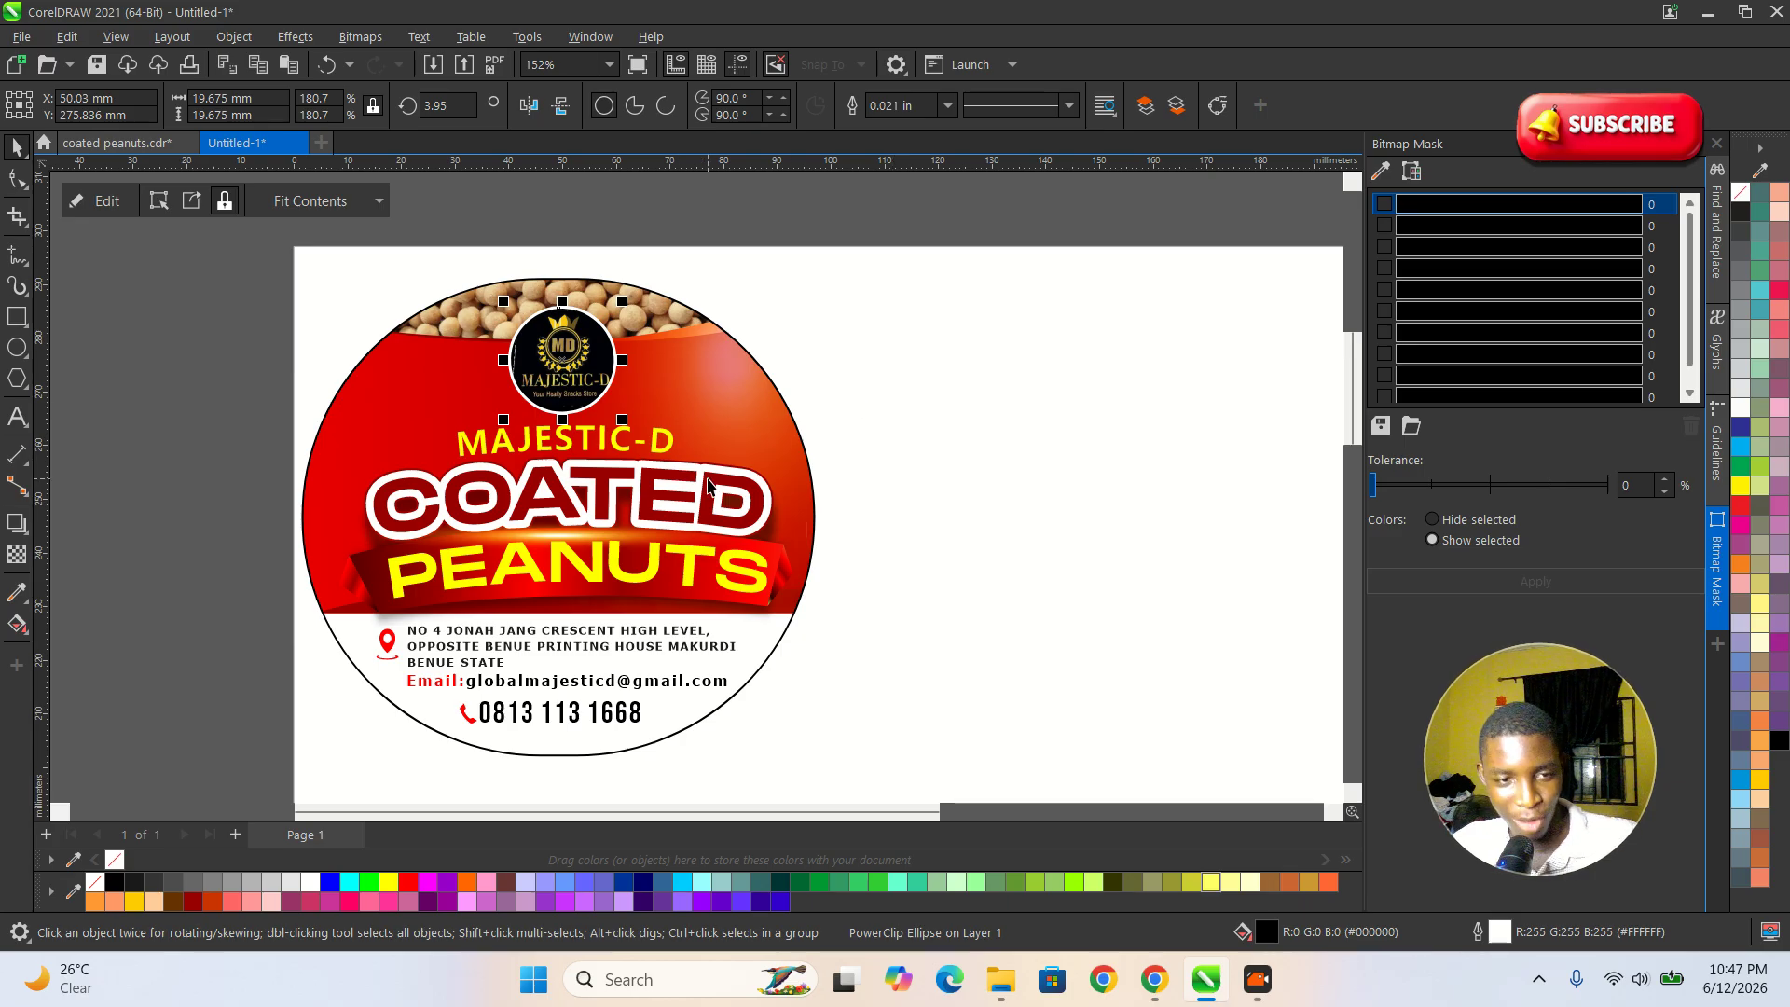
scroll(863, 437, "down", 2)
scroll(850, 431, "up", 2)
left_click(775, 422)
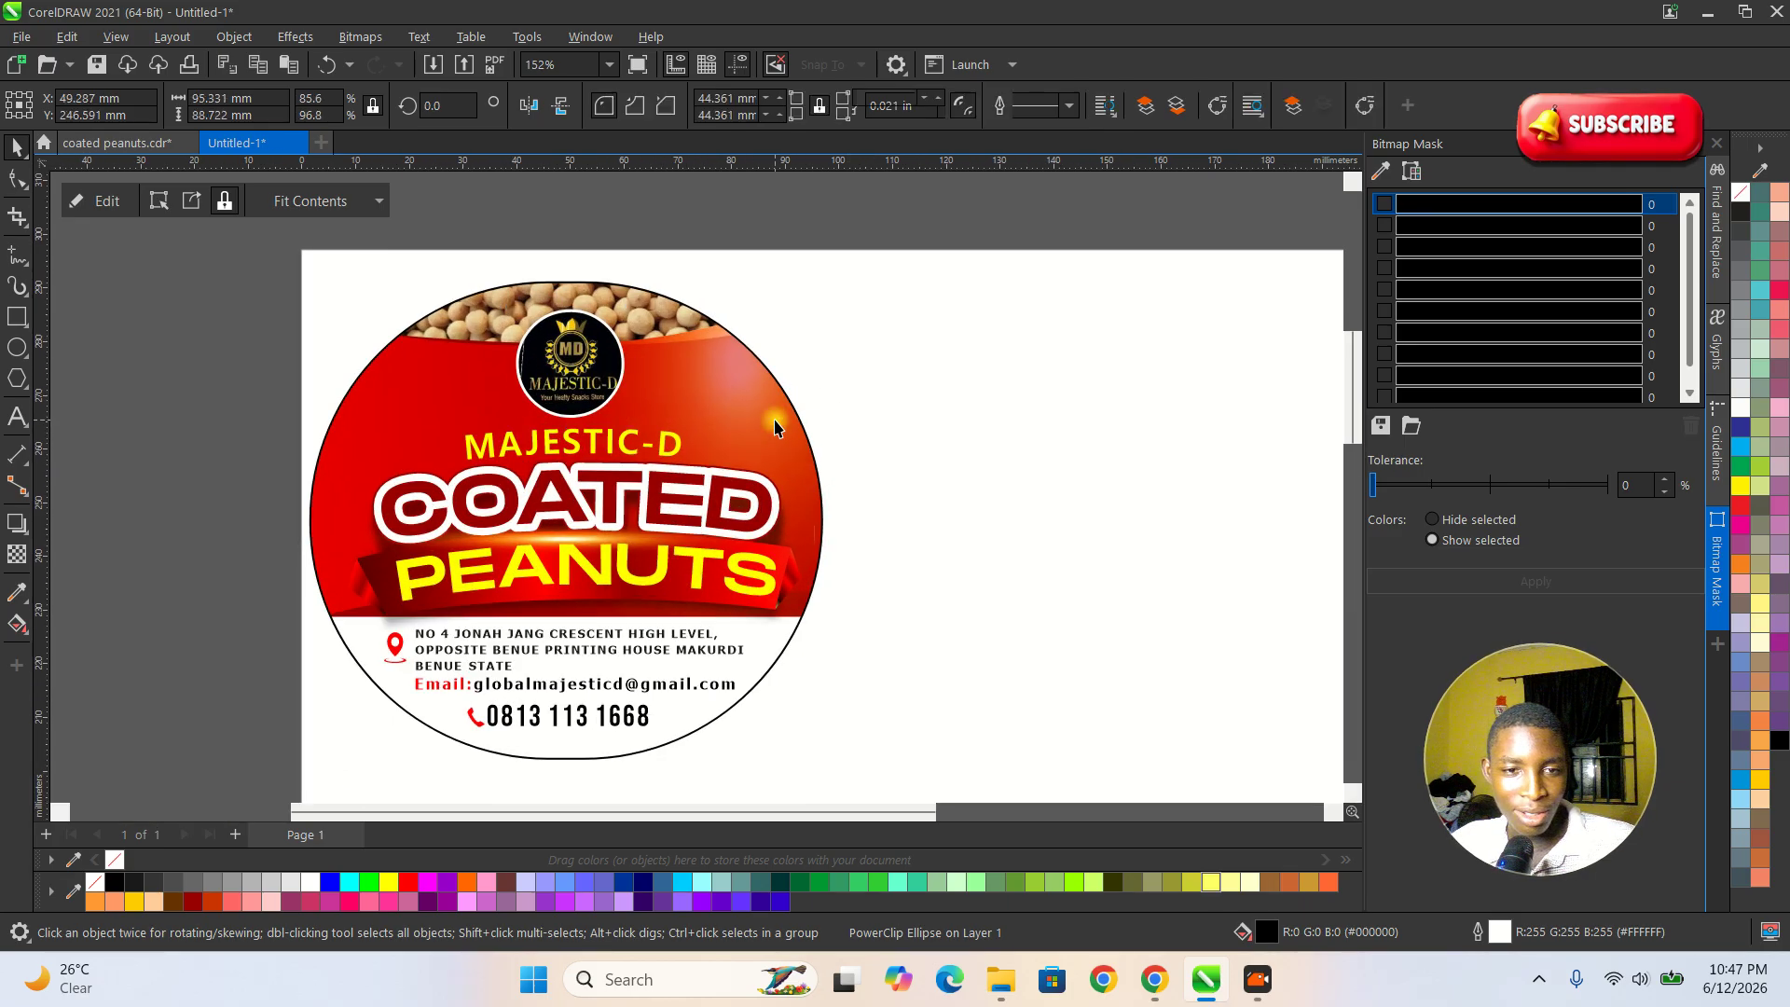
scroll(256, 420, "down", 2)
left_click(140, 392)
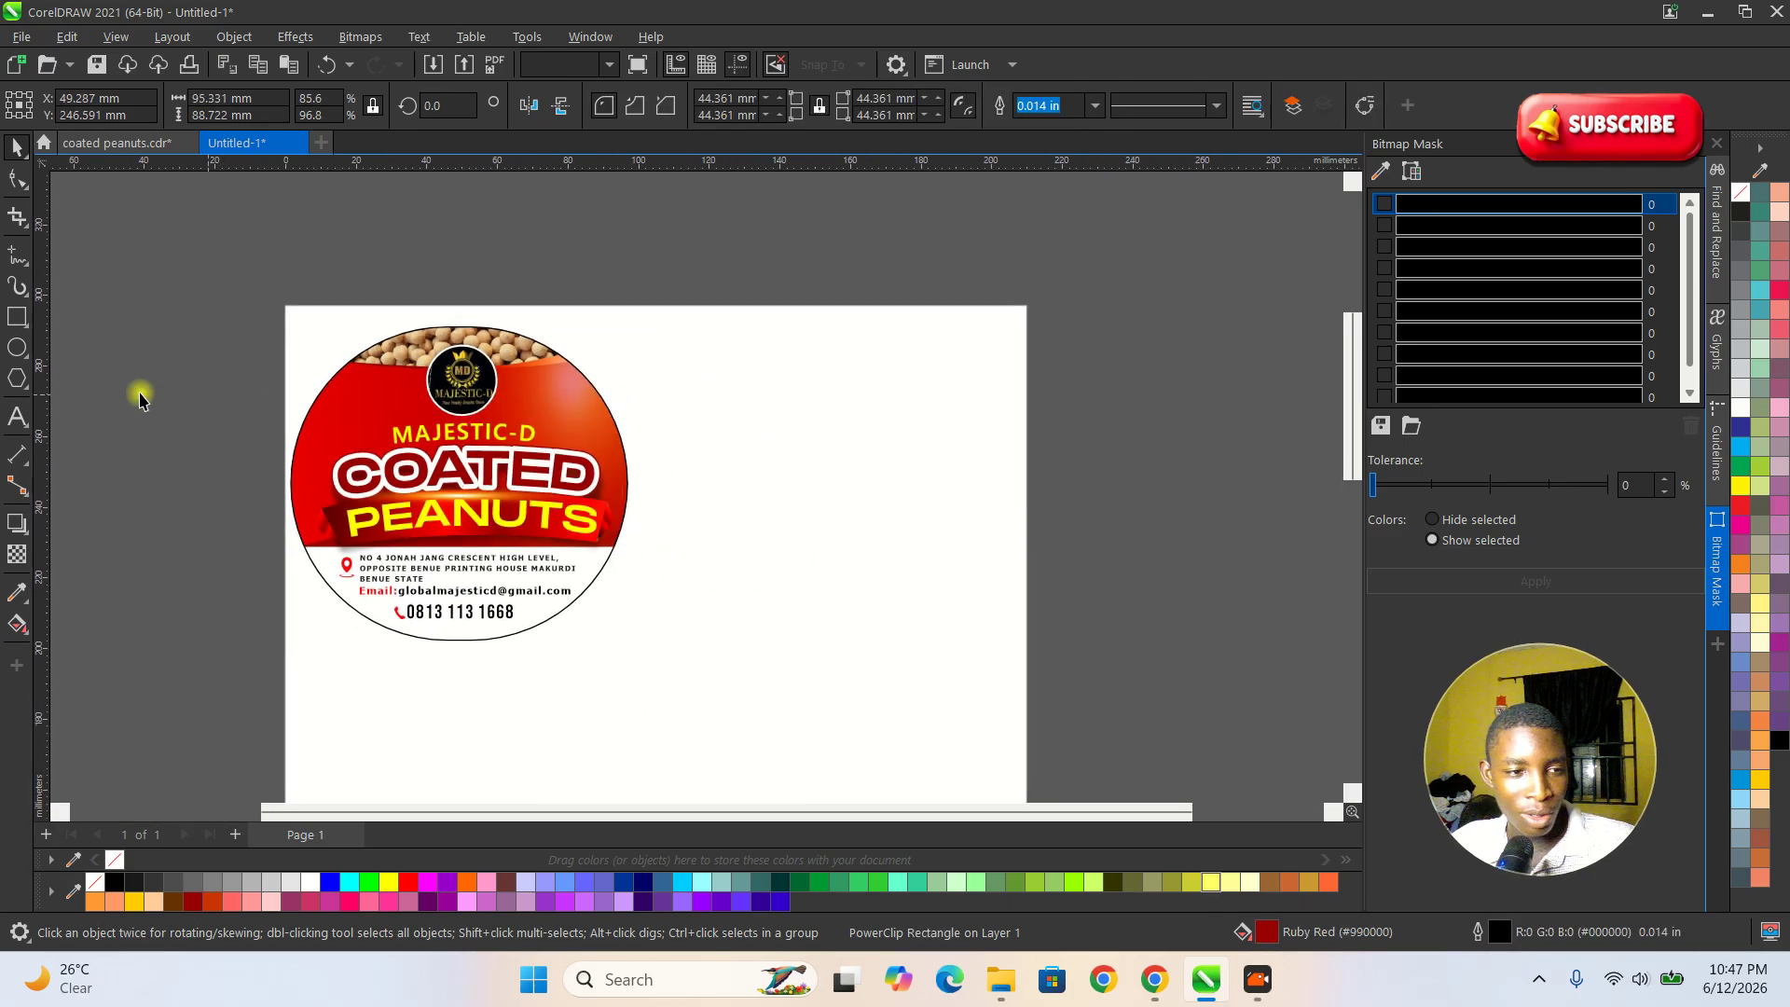
Draw a circle about 92 mm in diameter on the blank area beside the finished label.
left_click(19, 350)
left_click_drag(735, 423, 737, 435)
key("ctrl+z")
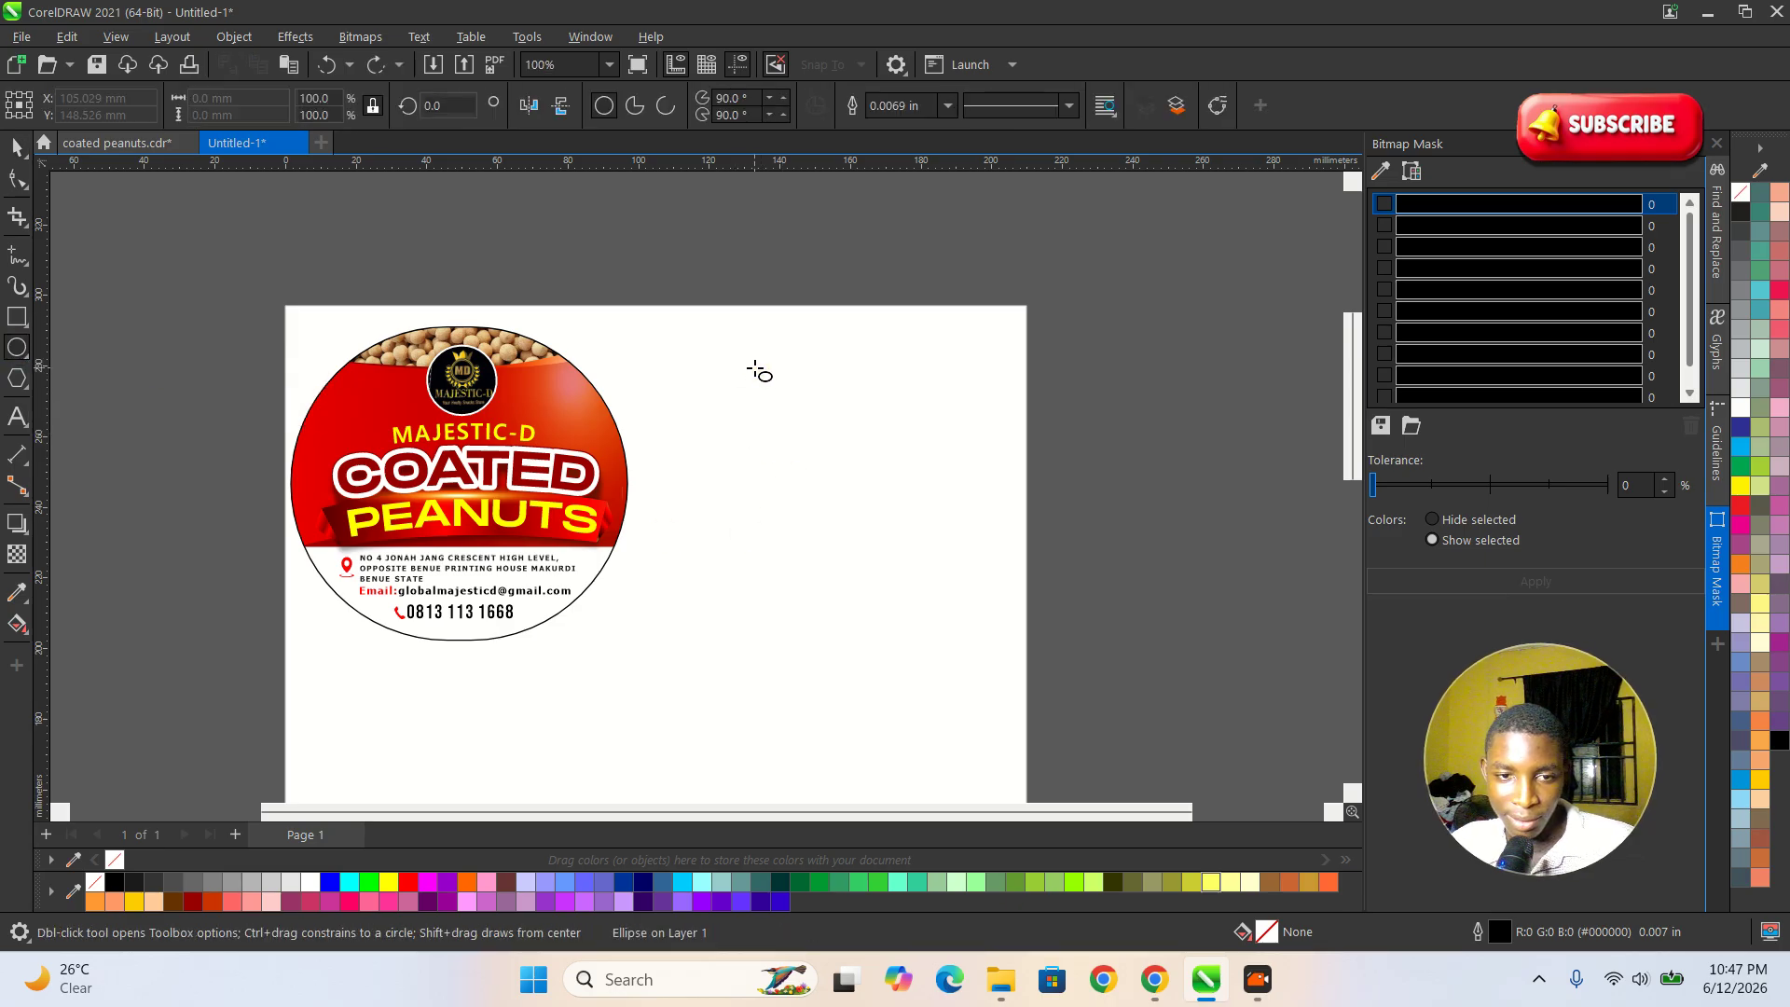
left_click_drag(741, 365, 1063, 568)
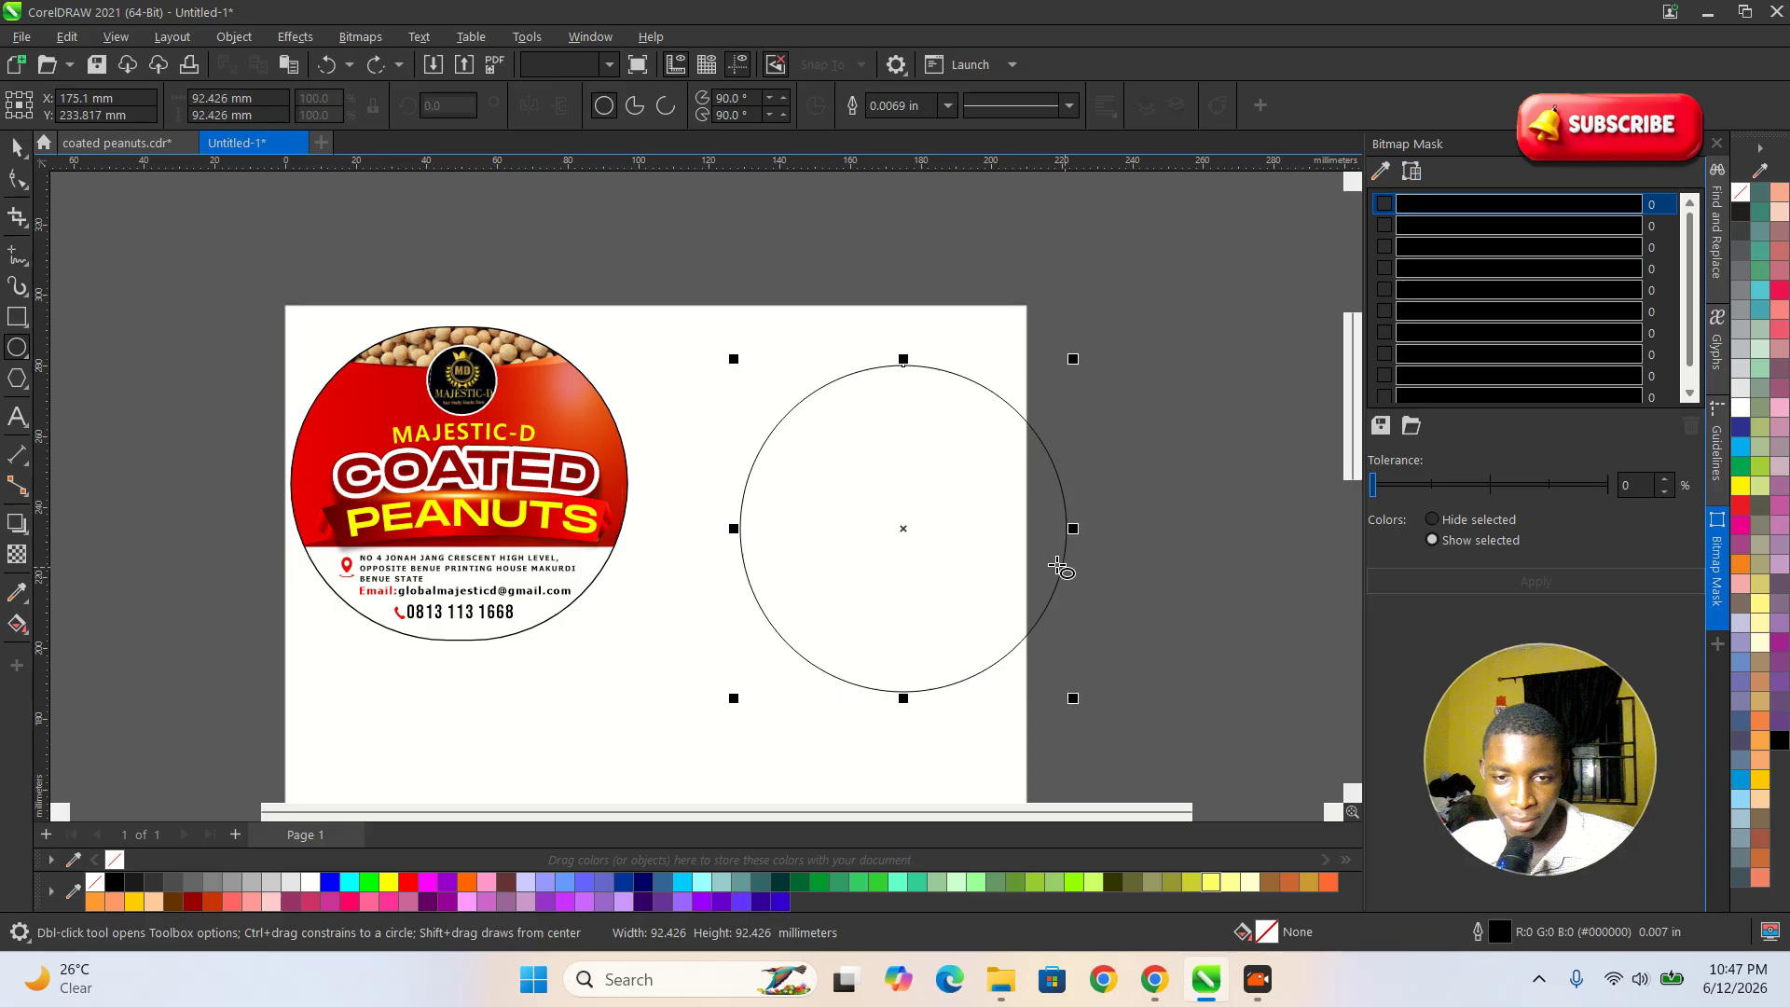
Move the new circle level with the finished label and scale it down to about 82 mm in diameter.
left_click(11, 157)
left_click_drag(943, 523, 926, 461)
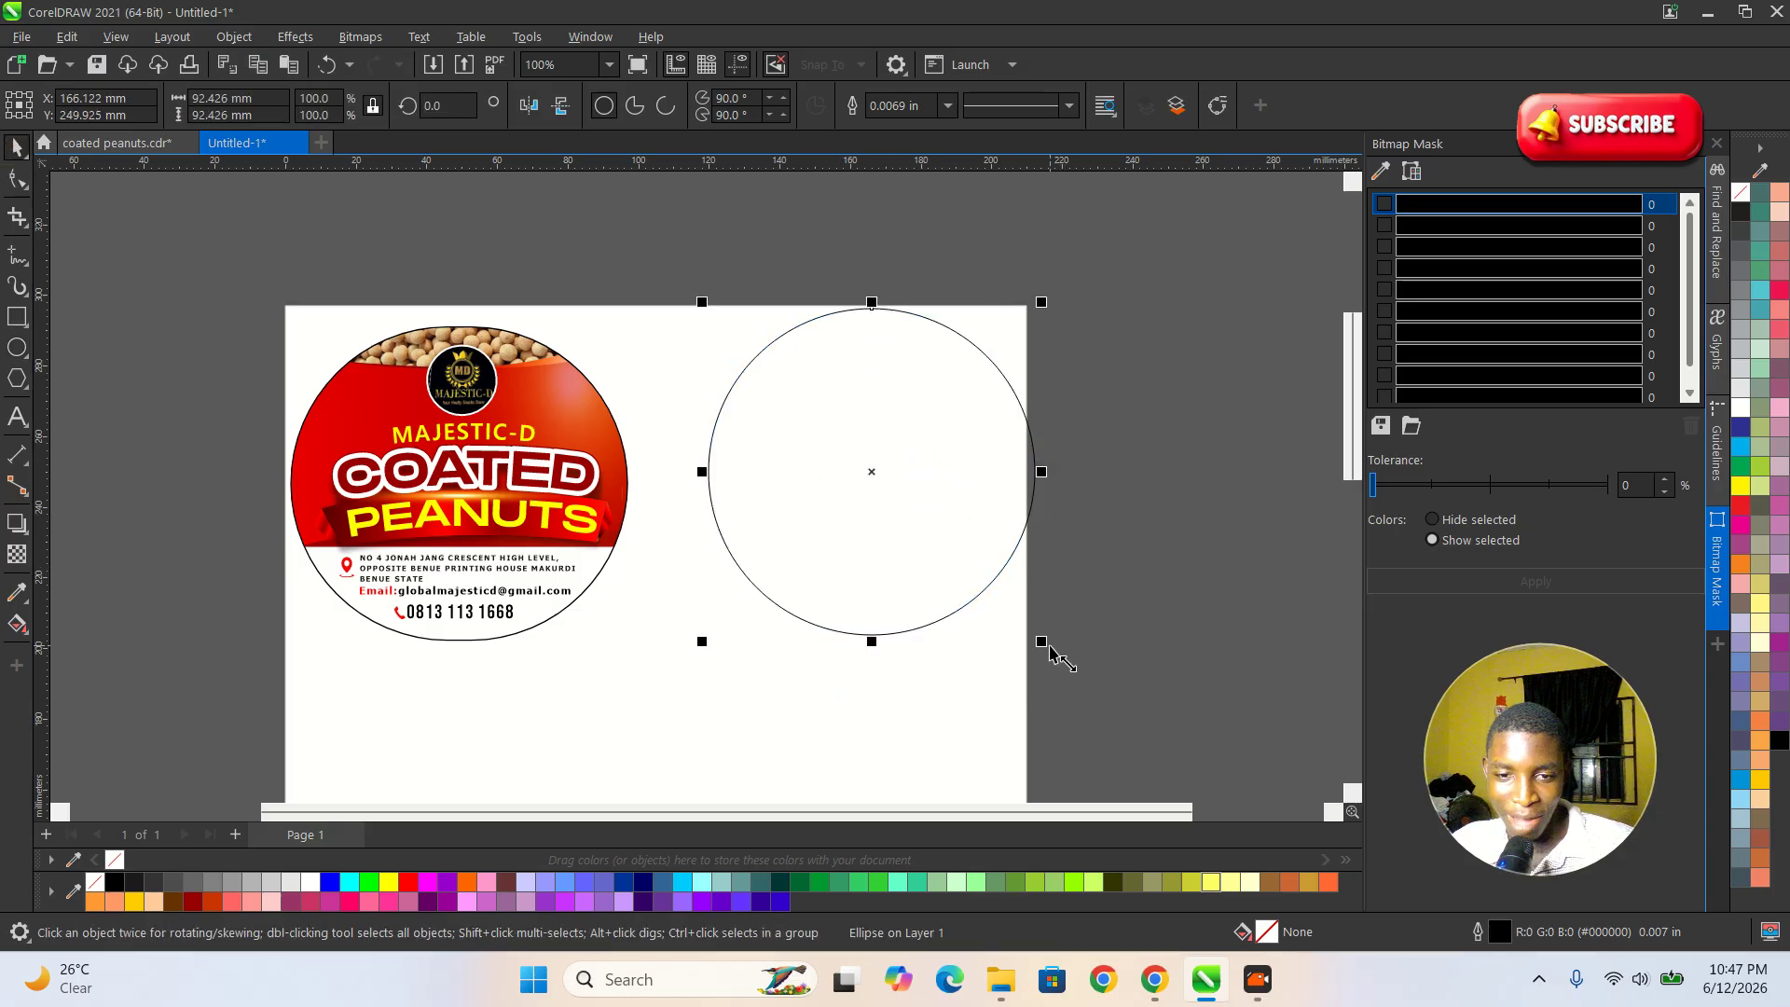
left_click_drag(891, 519, 885, 541)
left_click(1075, 523)
scroll(536, 443, "up", 1)
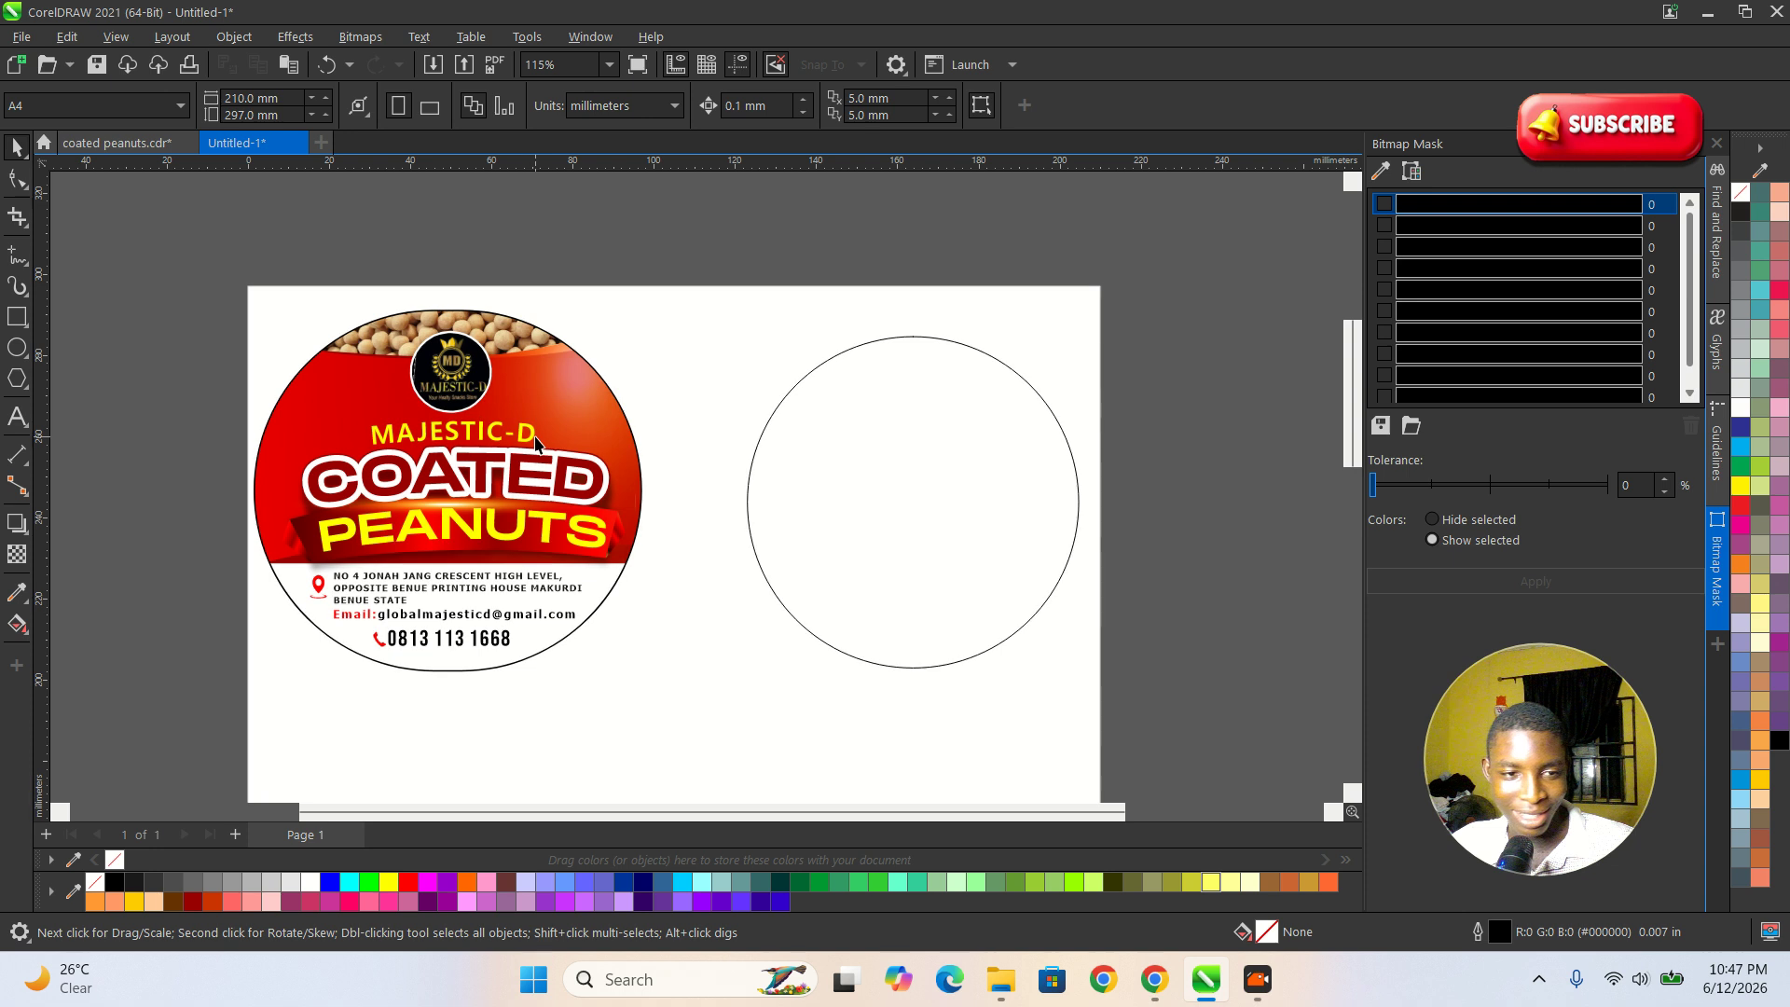
Open the finished label's PowerClip contents to examine its background shapes, and close them again.
left_click(601, 462)
scroll(778, 540, "up", 1)
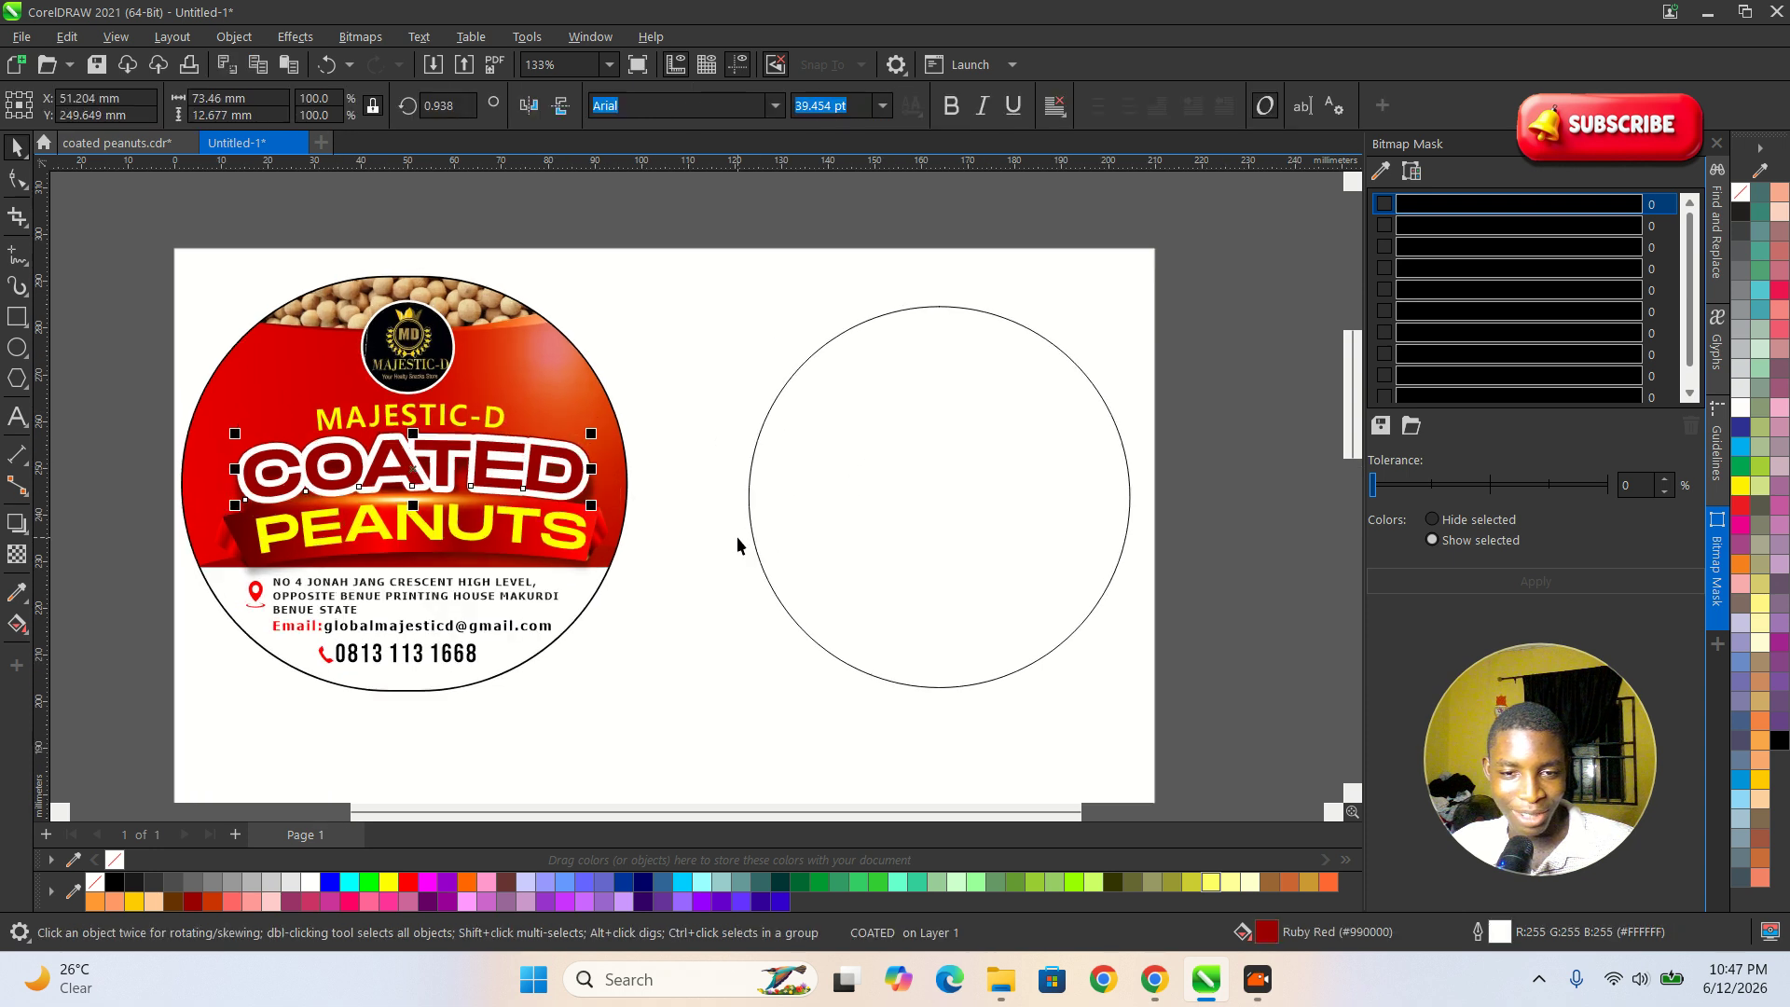
left_click(893, 557)
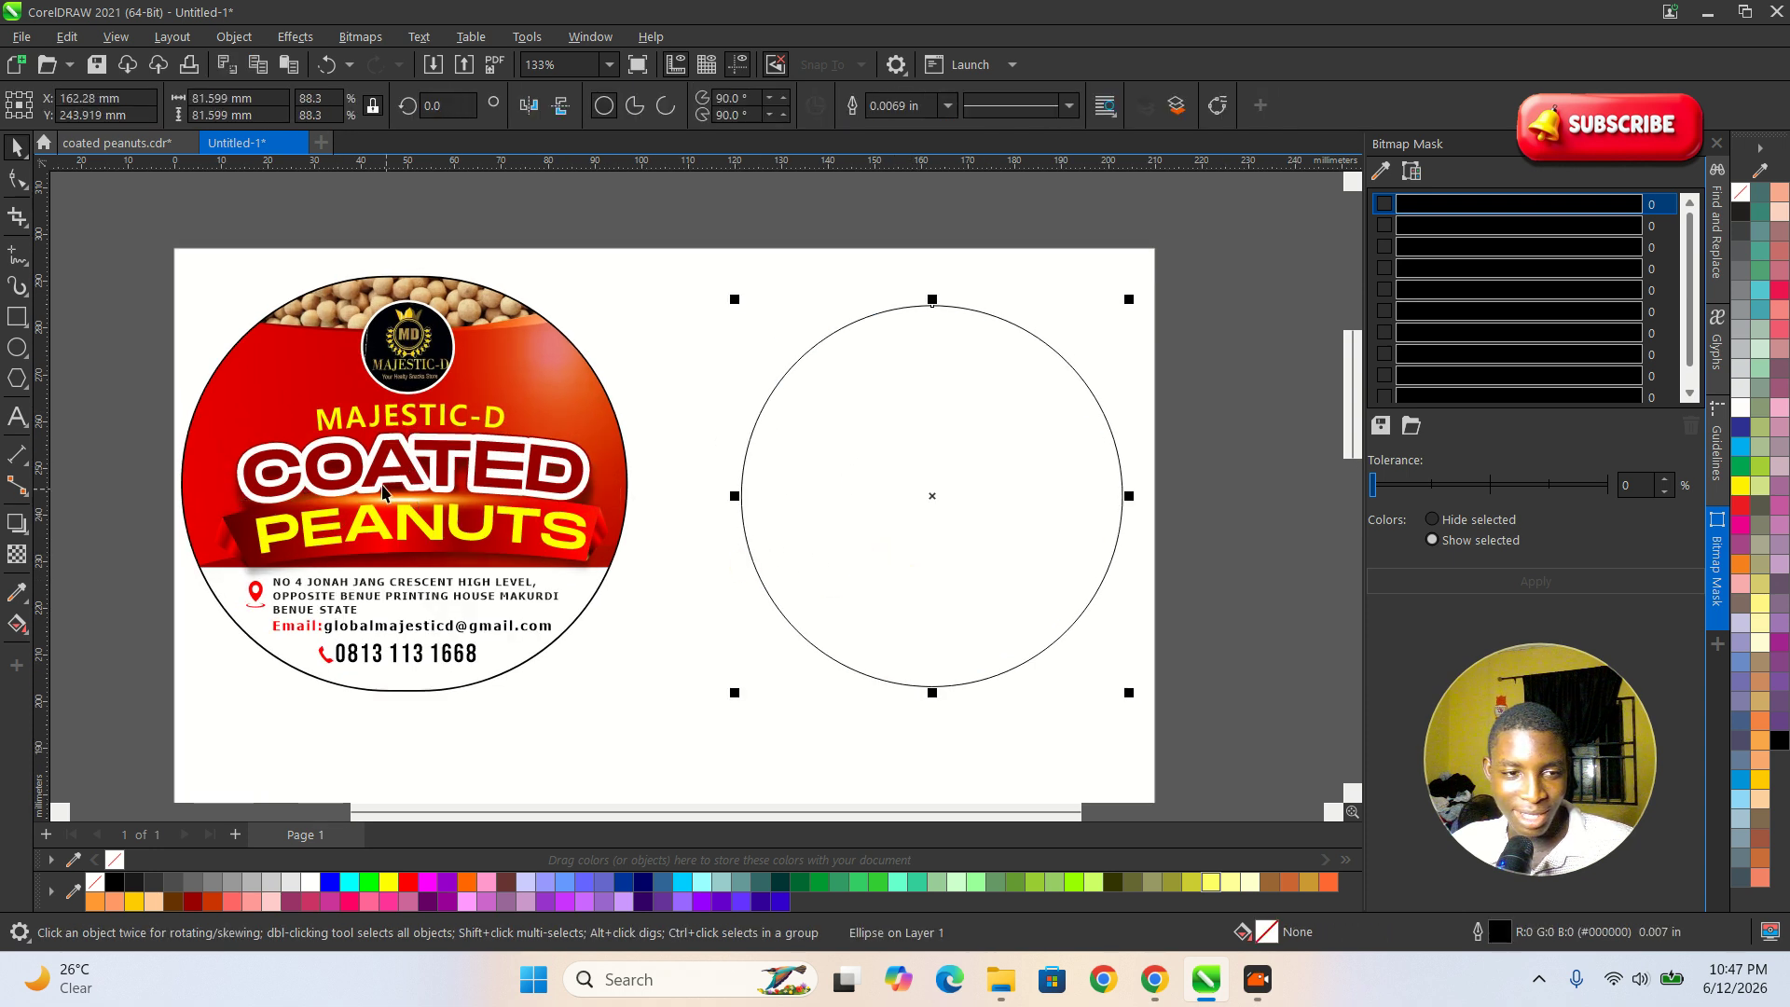
double_click(541, 368)
left_click(89, 331)
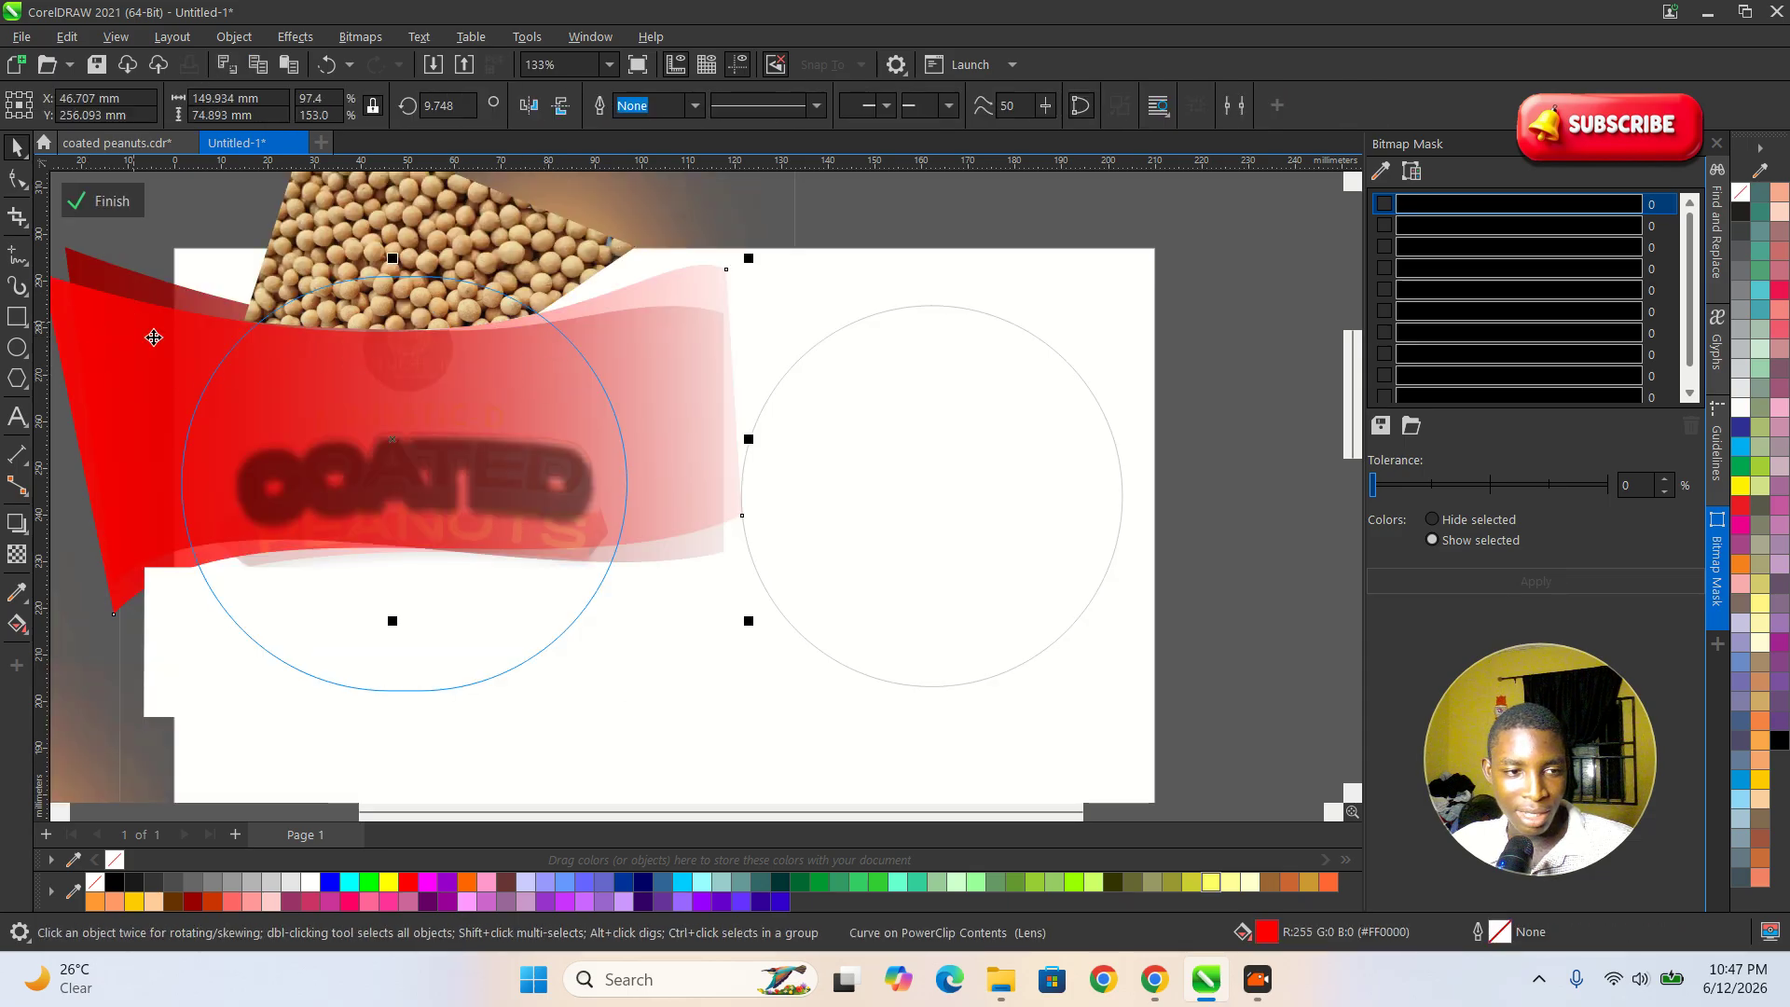
left_click(103, 201)
left_click(1171, 504)
Draw a rectangle about 124 by 44 mm across the middle of the empty circle, extending past both sides.
left_click(1039, 491)
left_click(18, 317)
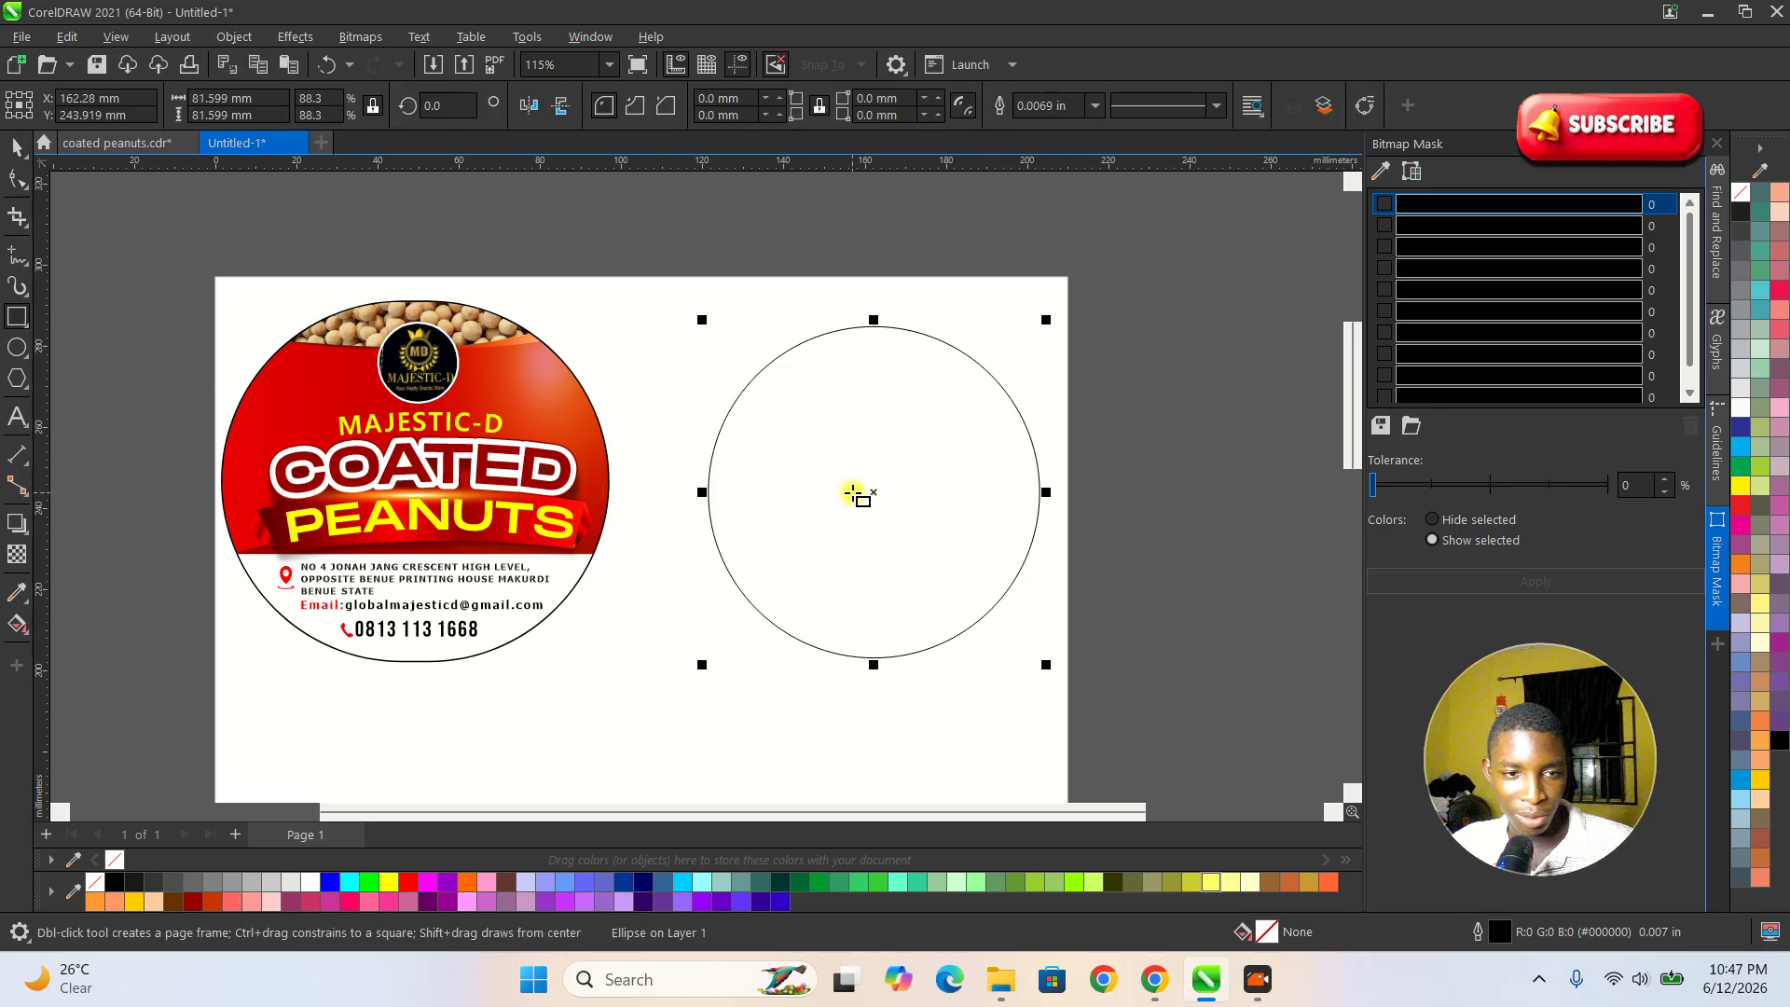
left_click_drag(674, 390, 1180, 570)
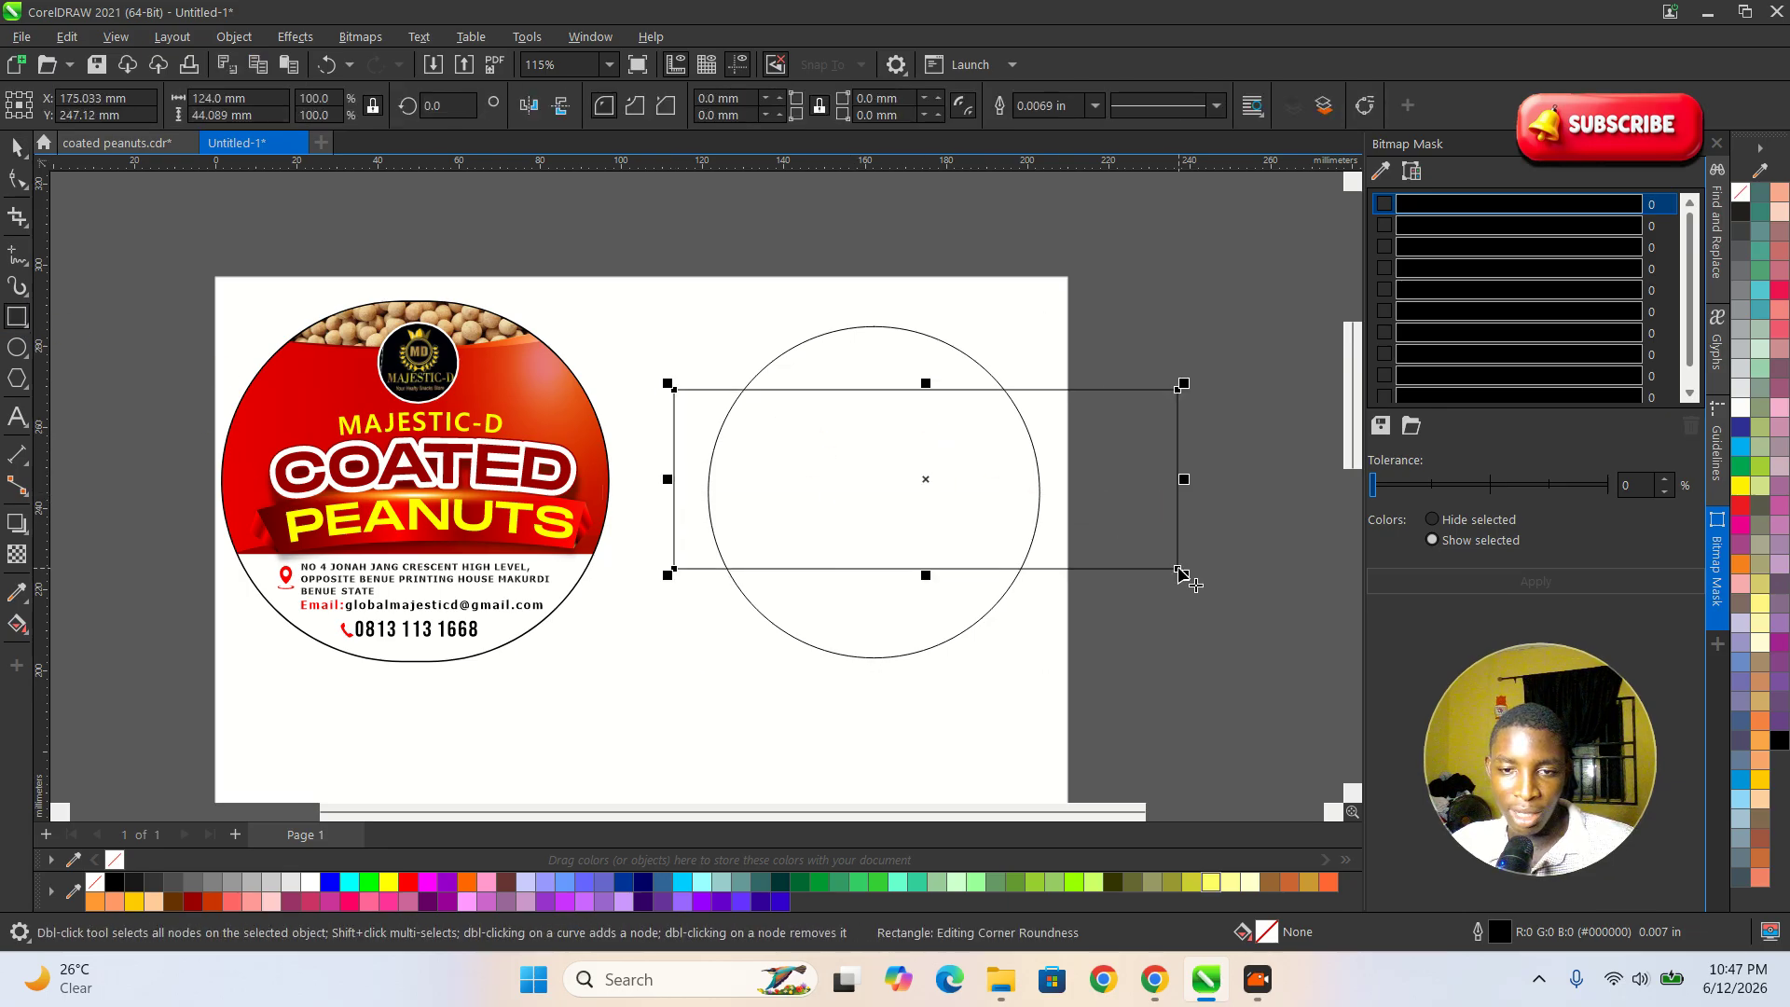
key("space")
left_click(1132, 533)
left_click(1132, 533)
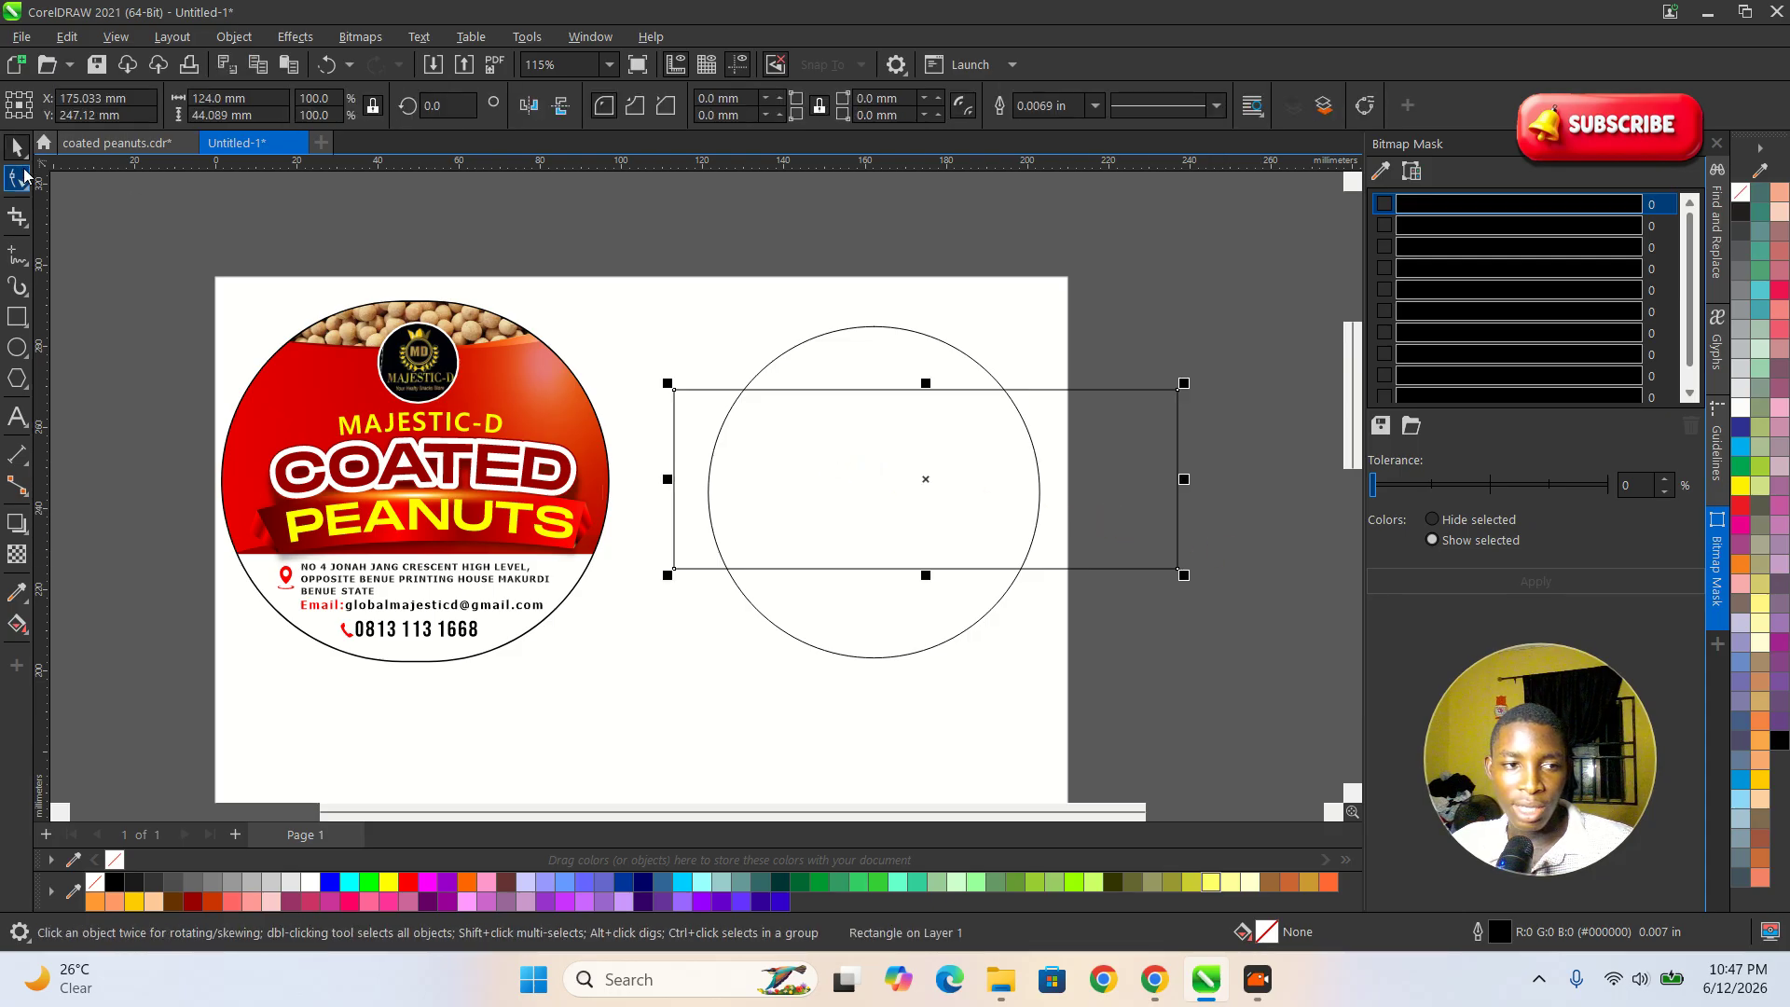
Convert the rectangle across the circle to curves for node editing.
left_click(16, 181)
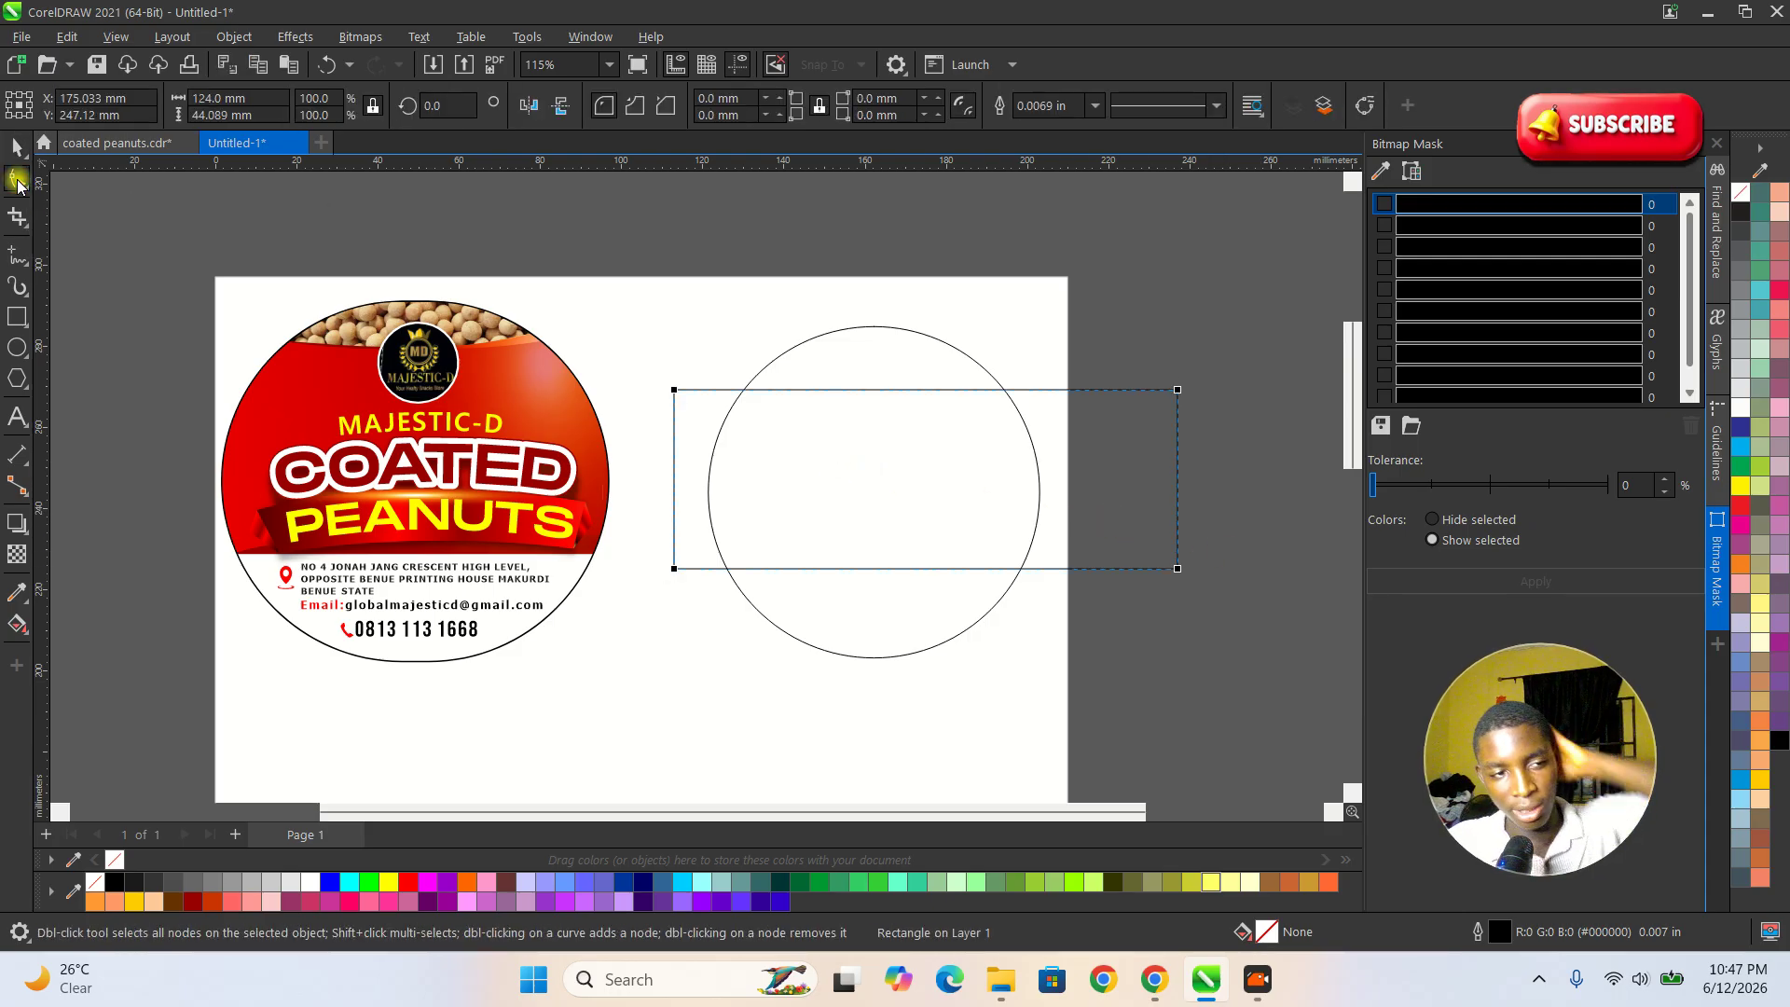
right_click(744, 393)
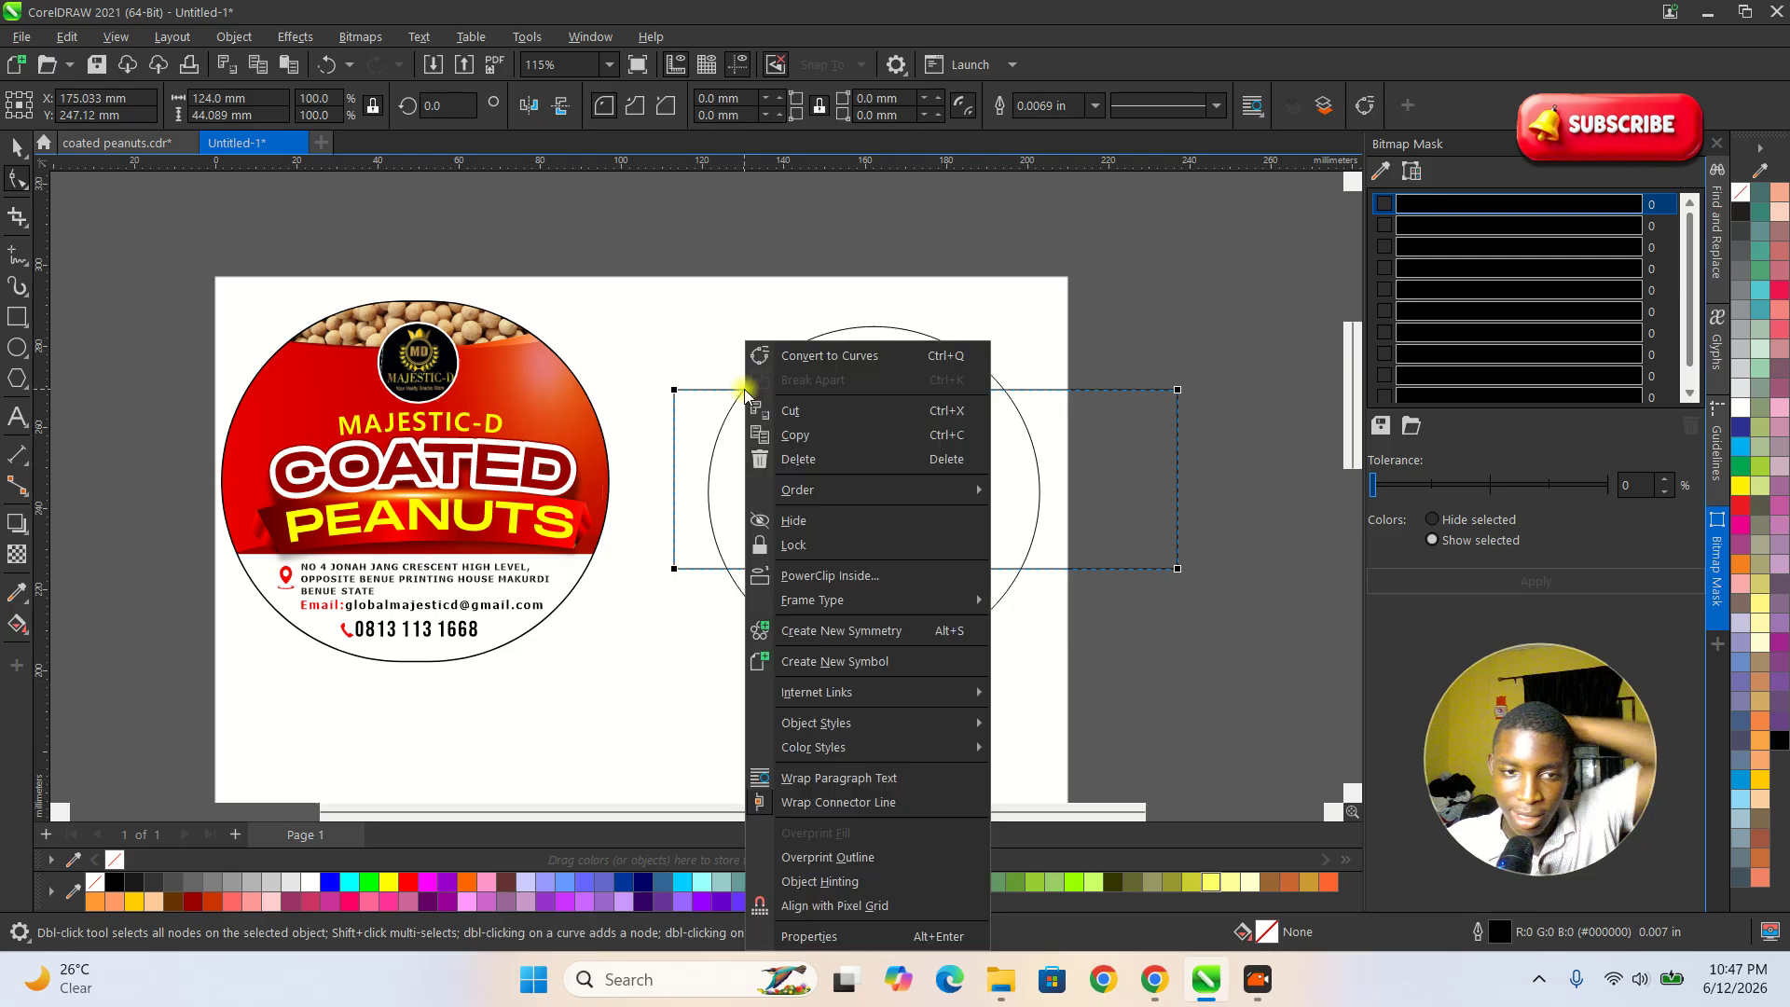
left_click(817, 358)
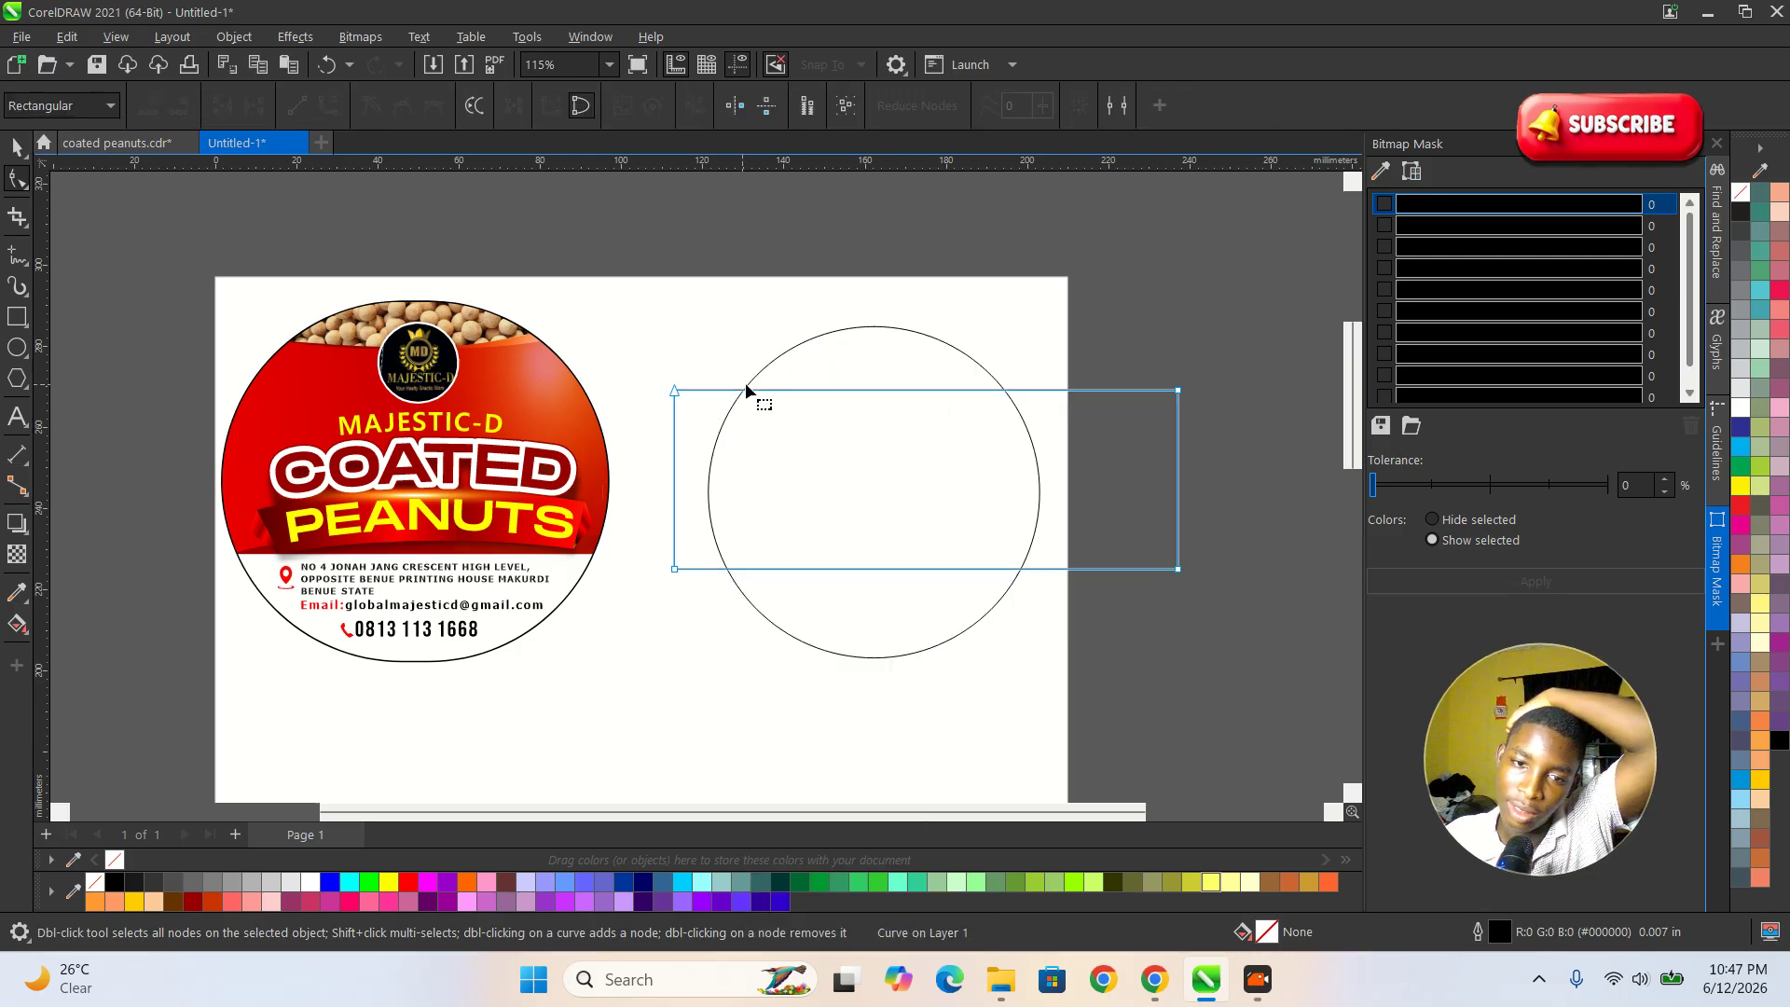
Turn the rectangle's upper edge into a curve segment and bend it into a shallow downward wave.
right_click(767, 392)
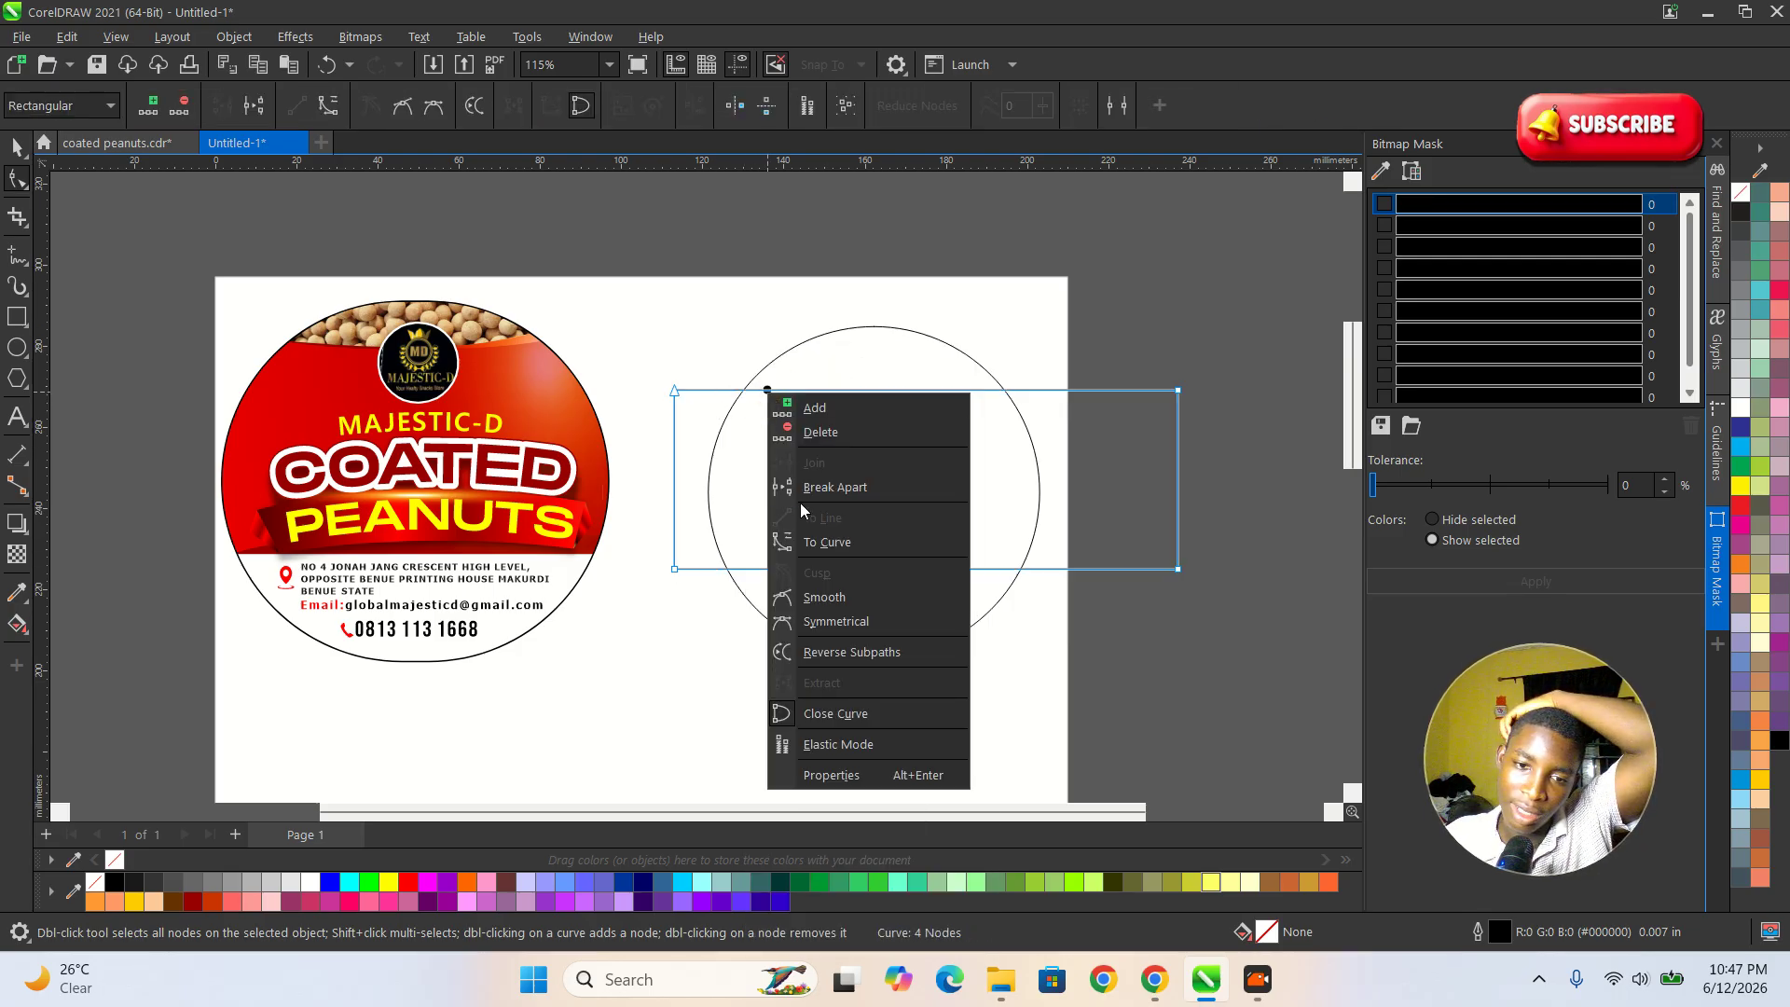
left_click(819, 545)
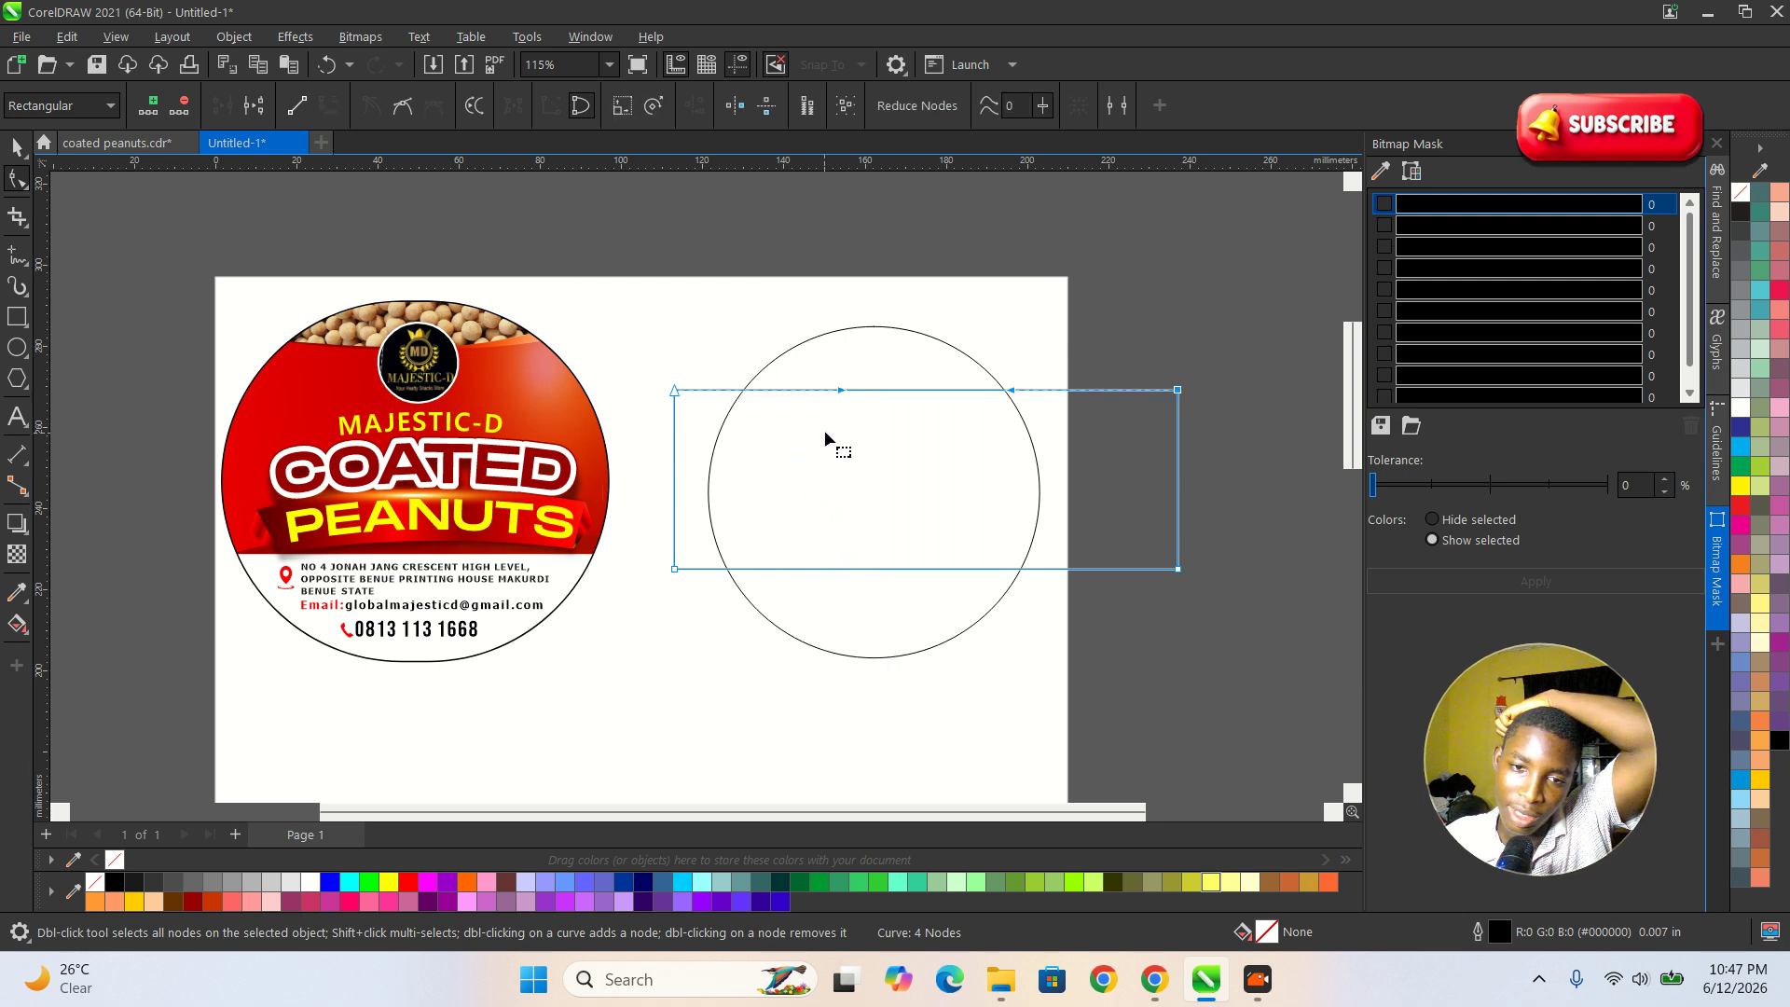
left_click_drag(839, 389, 841, 429)
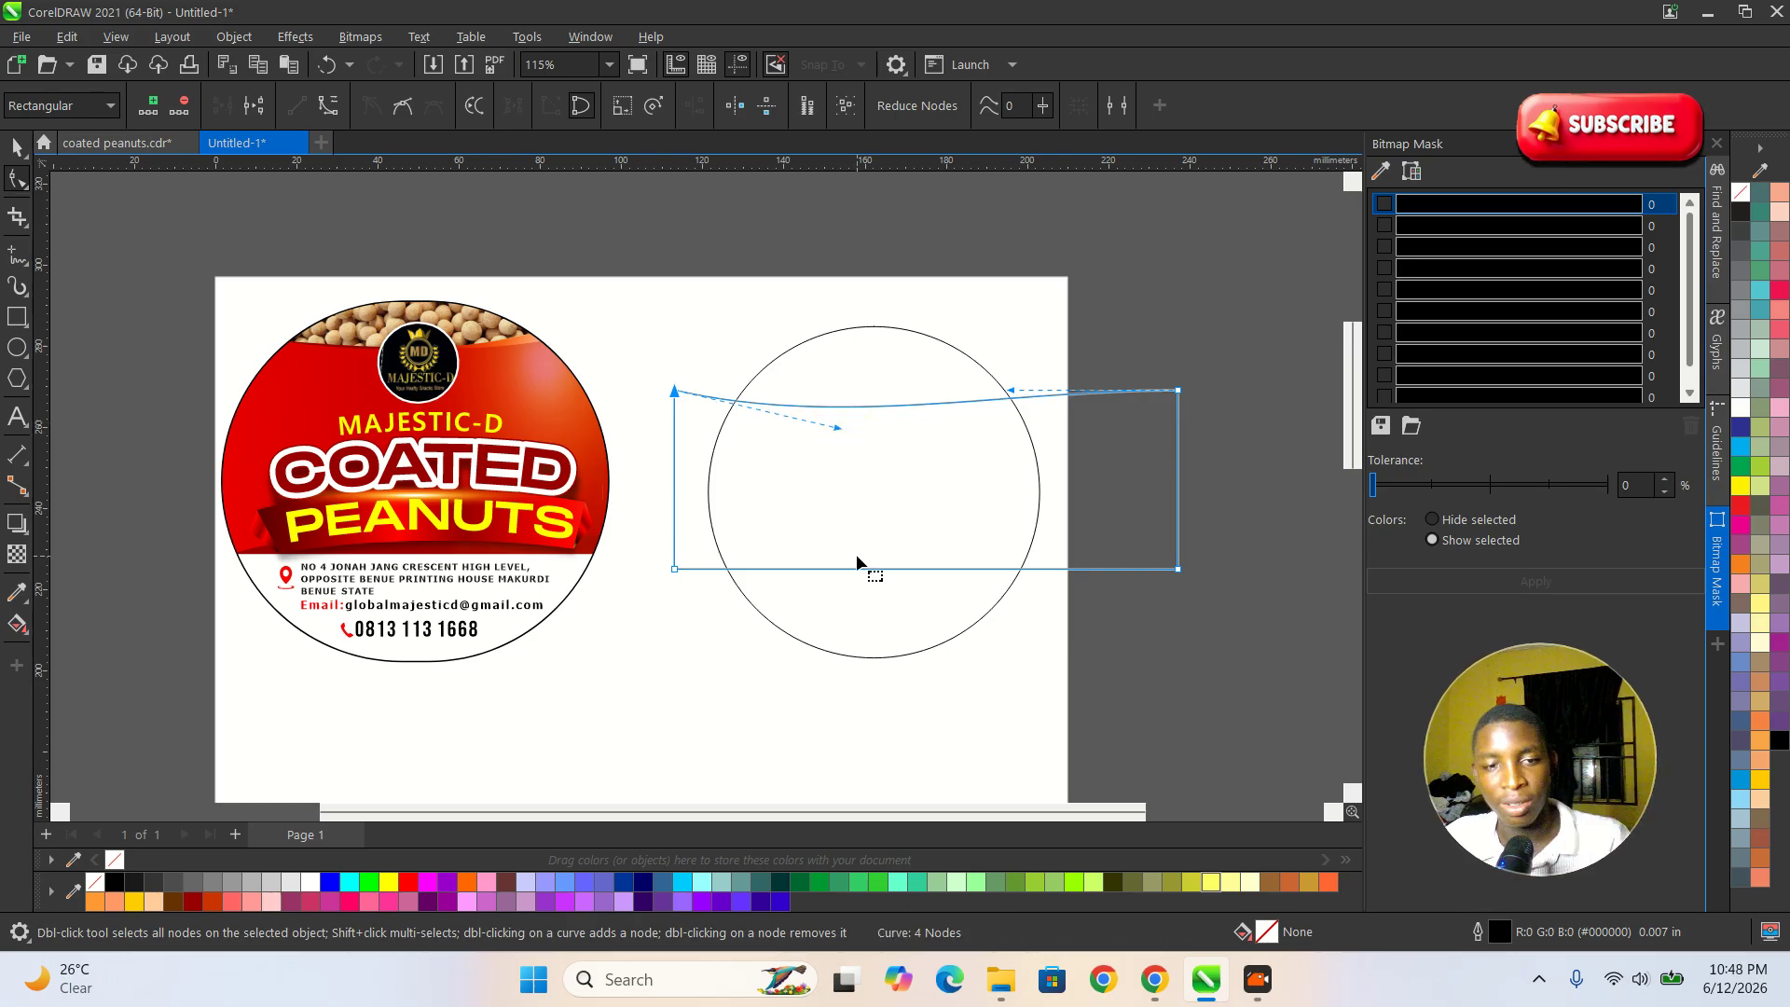
key("space")
left_click(1138, 596)
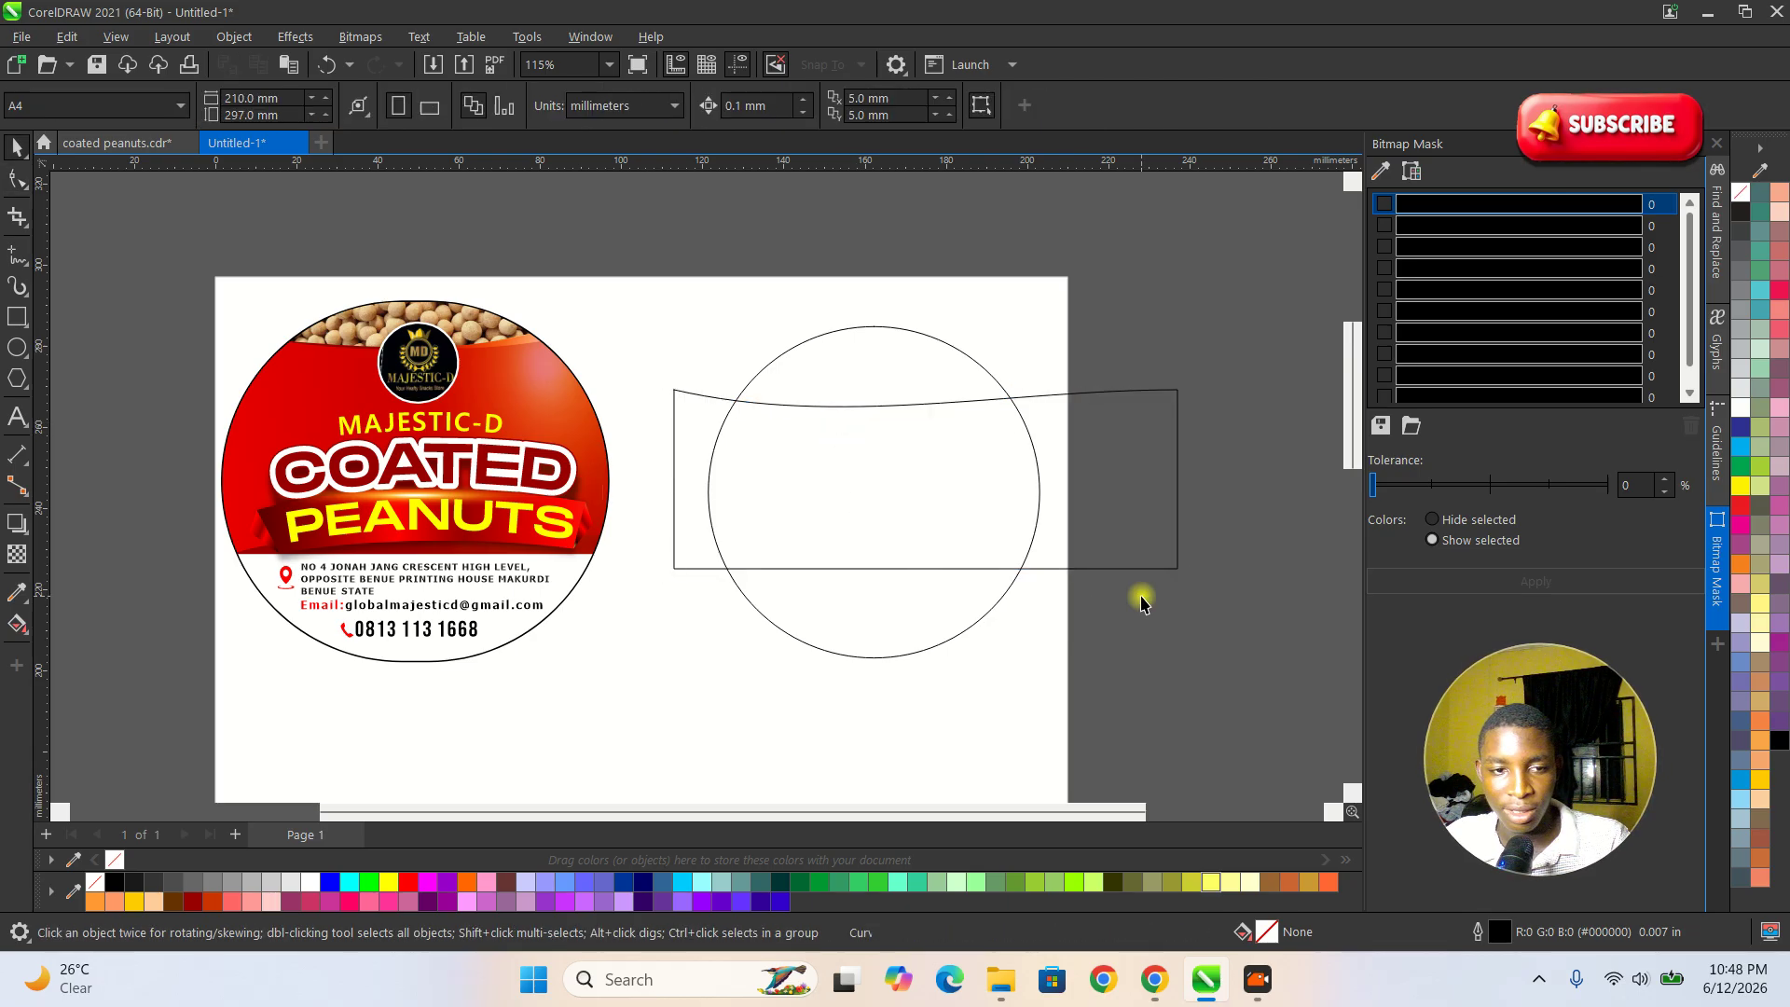
Fill the curved rectangle with the orange-red #E1320C sampled from the finished label's background.
left_click(1027, 499)
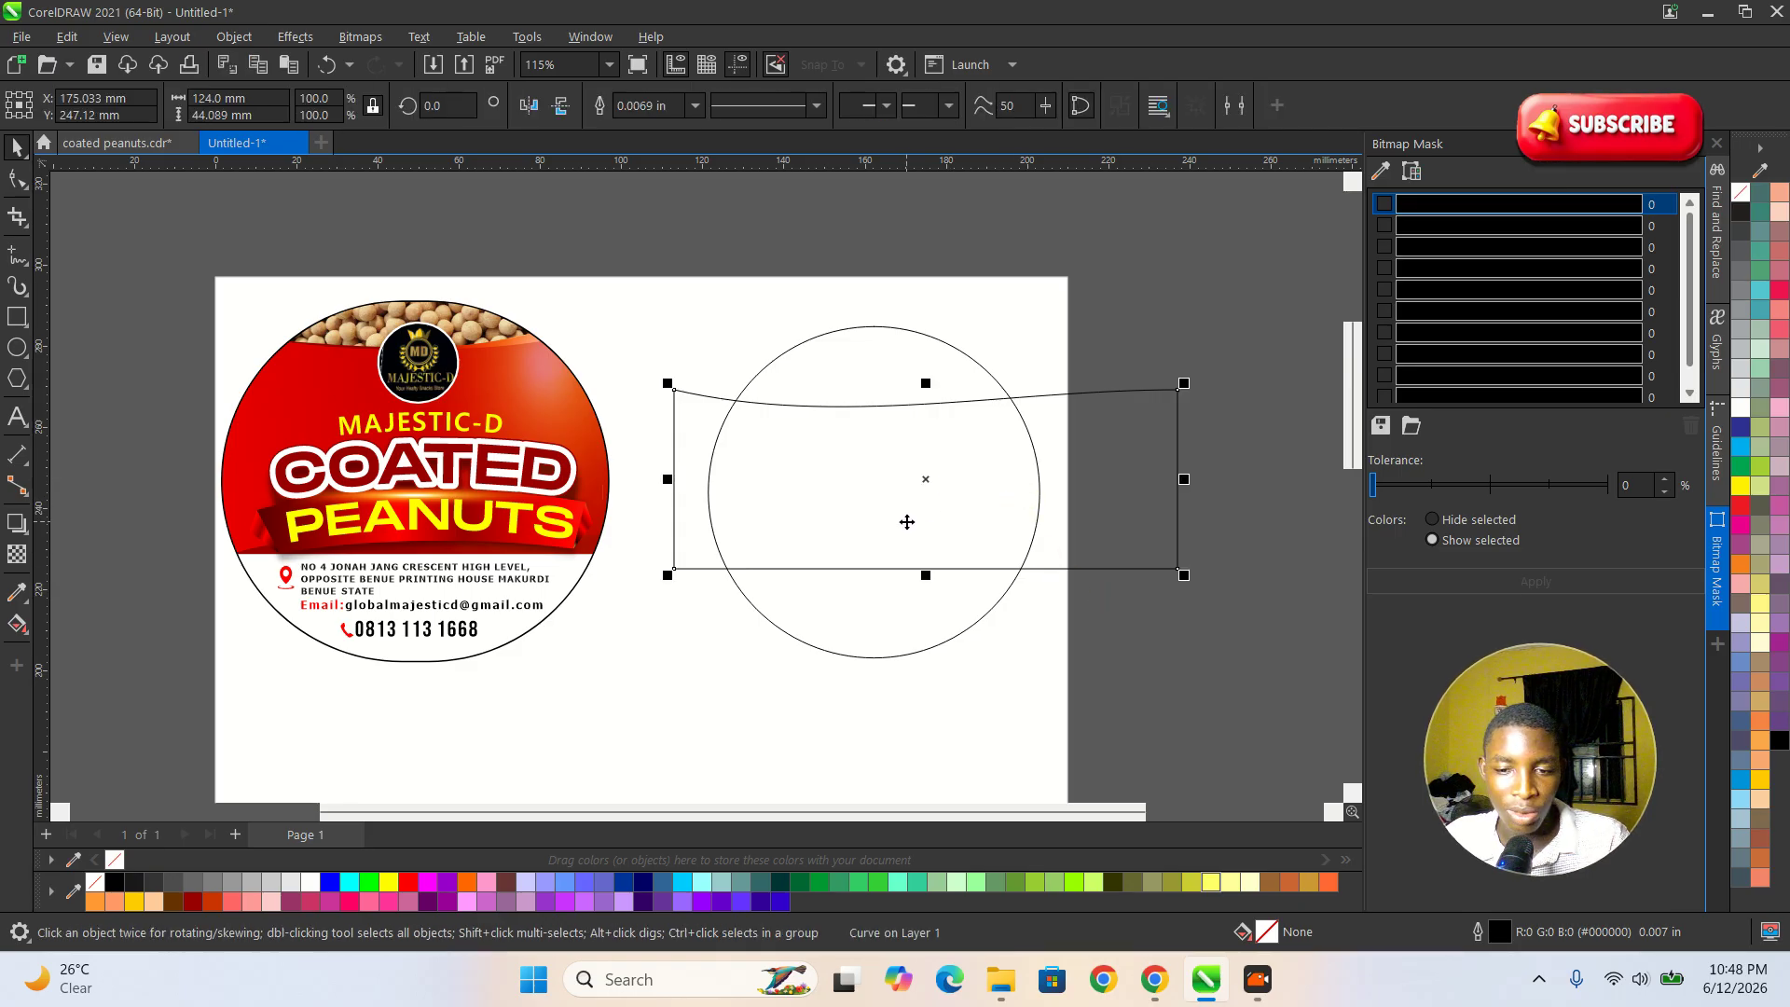
left_click(17, 592)
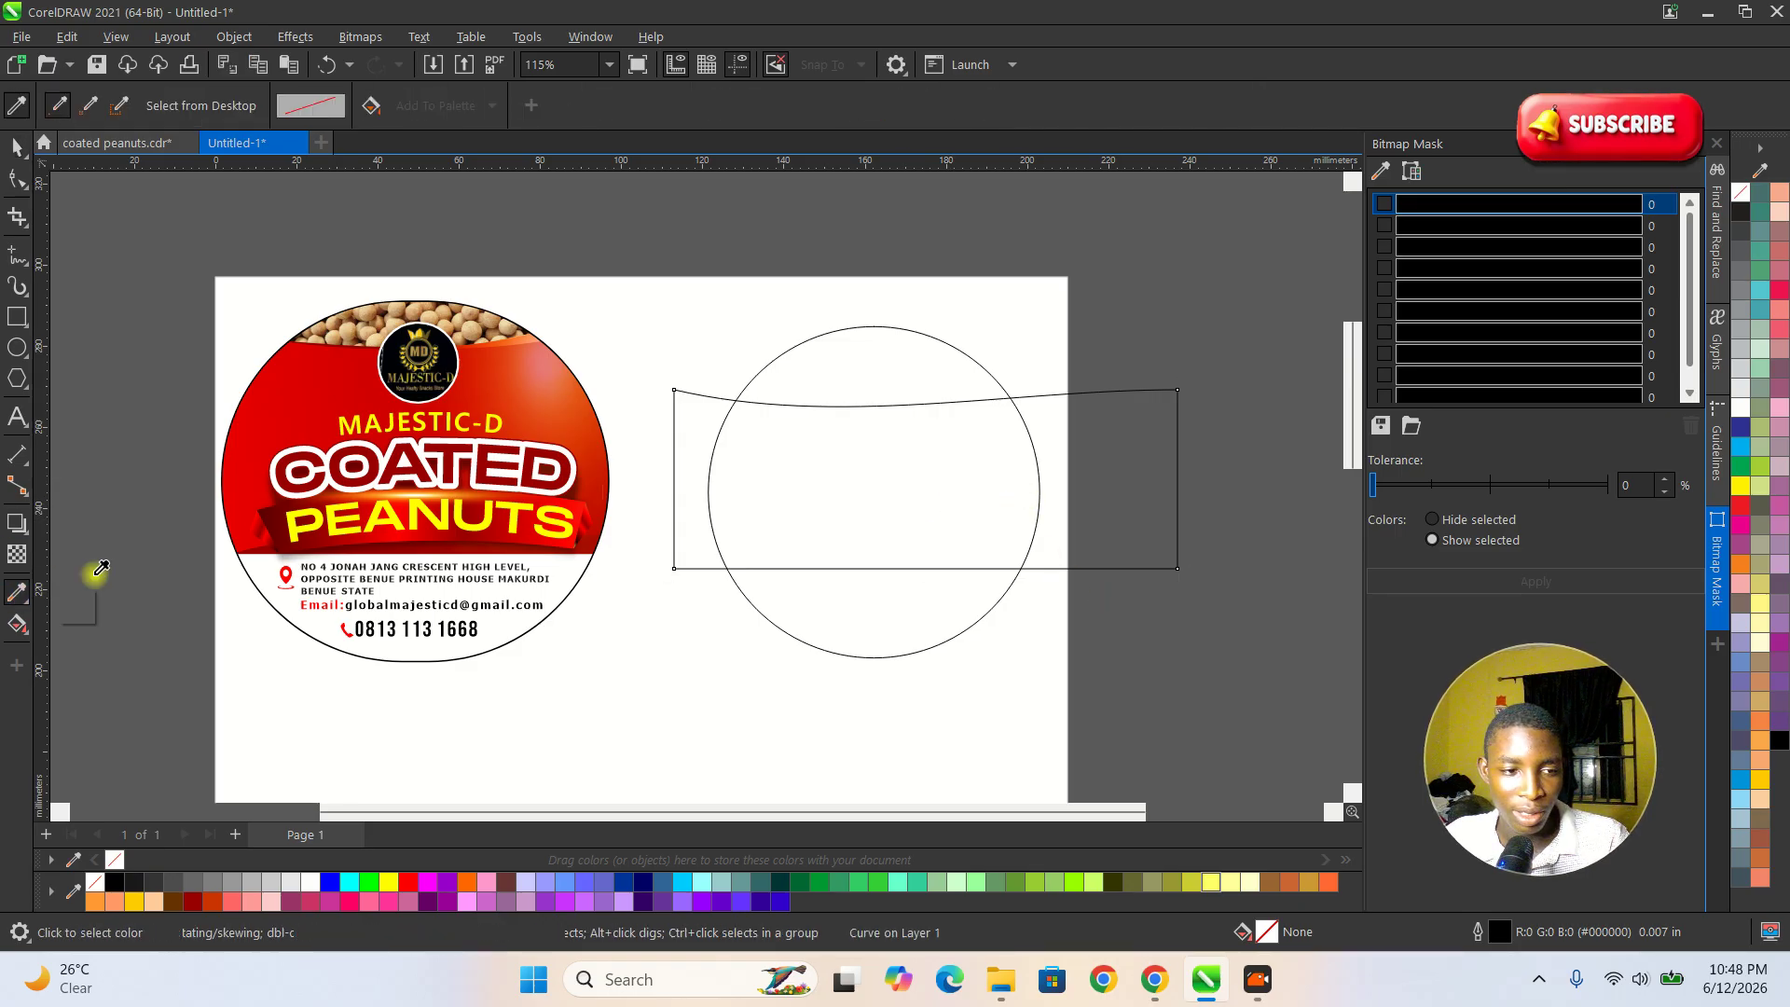
left_click(494, 383)
left_click(880, 484)
key("space")
left_click(1194, 645)
left_click(1049, 534)
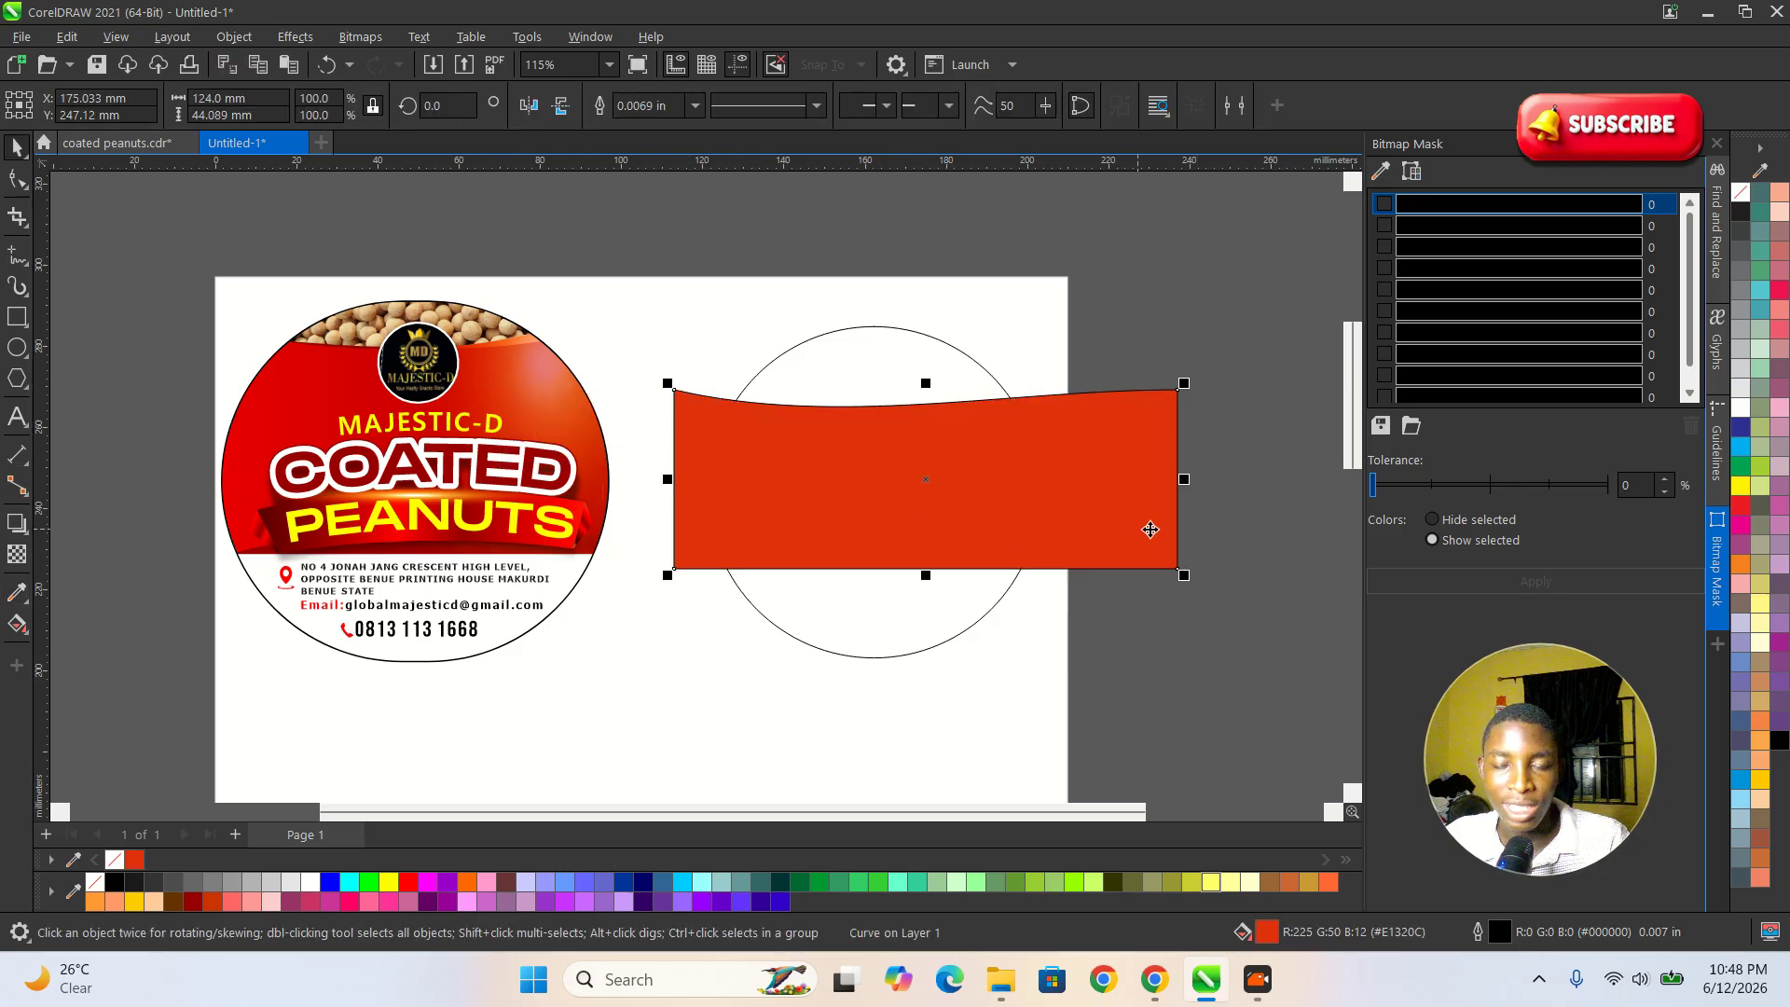
Place the red curved shape inside the empty circle as a PowerClip.
scroll(1098, 526, "down", 4)
scroll(818, 645, "down", 4)
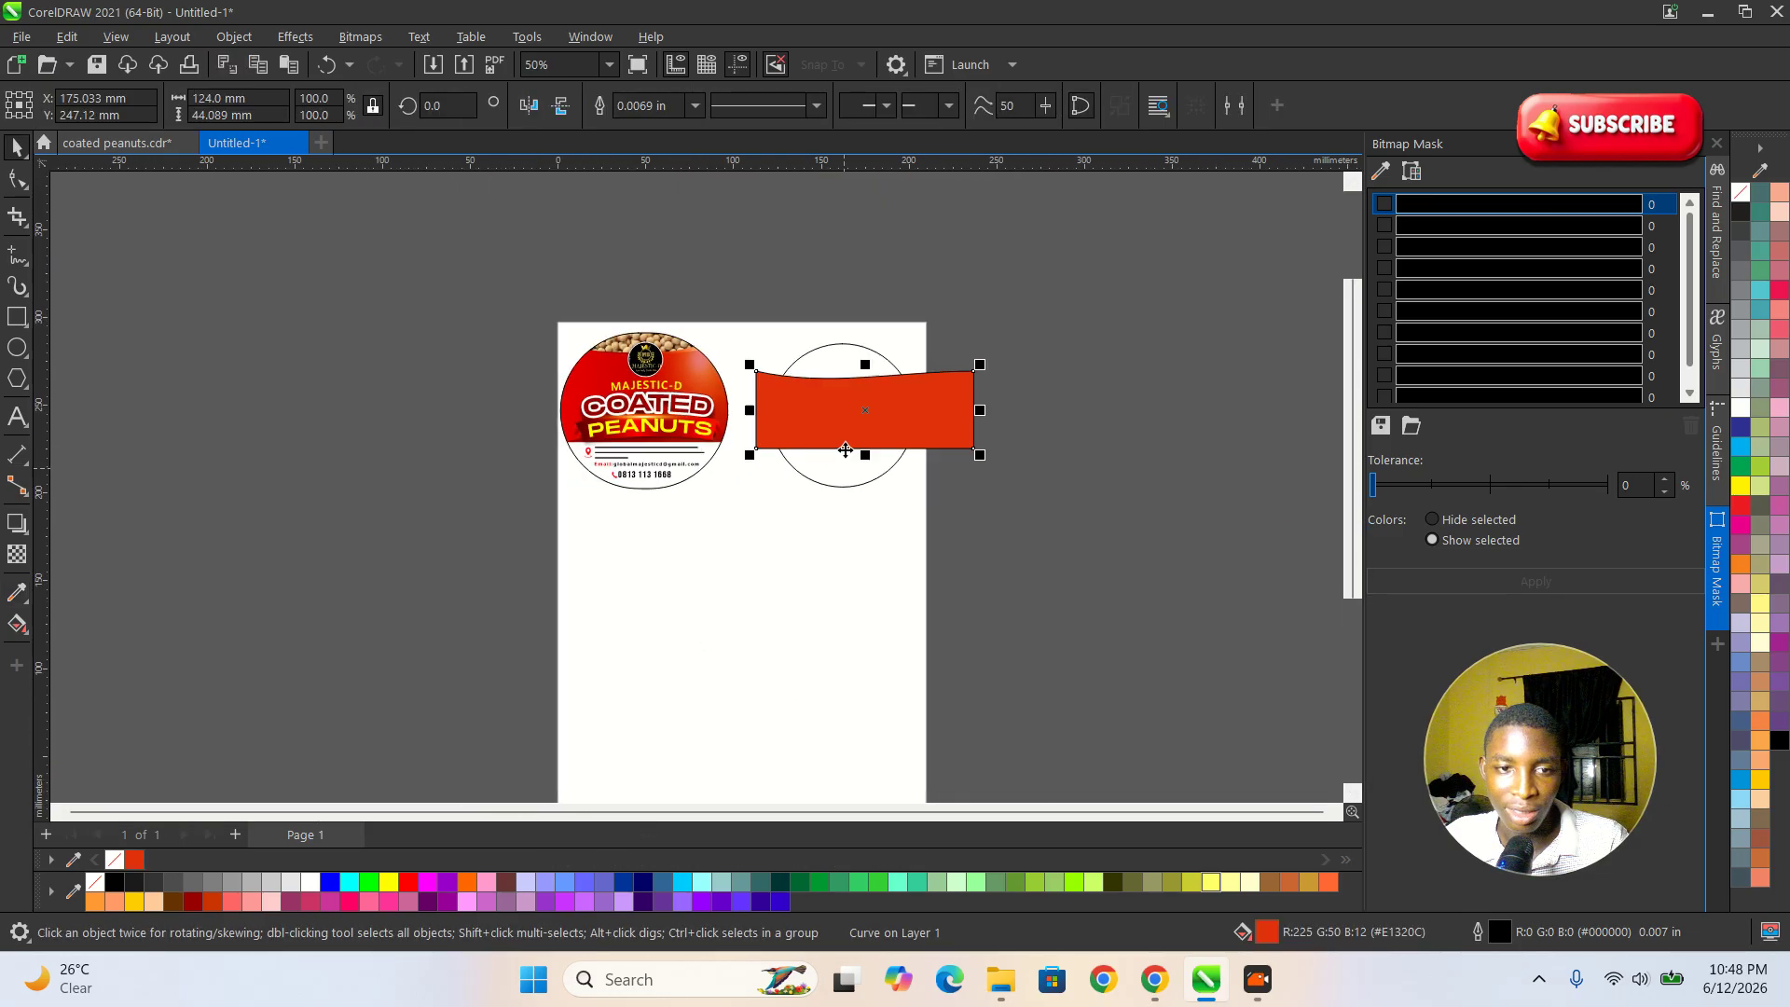
scroll(846, 450, "up", 6)
left_click(523, 428)
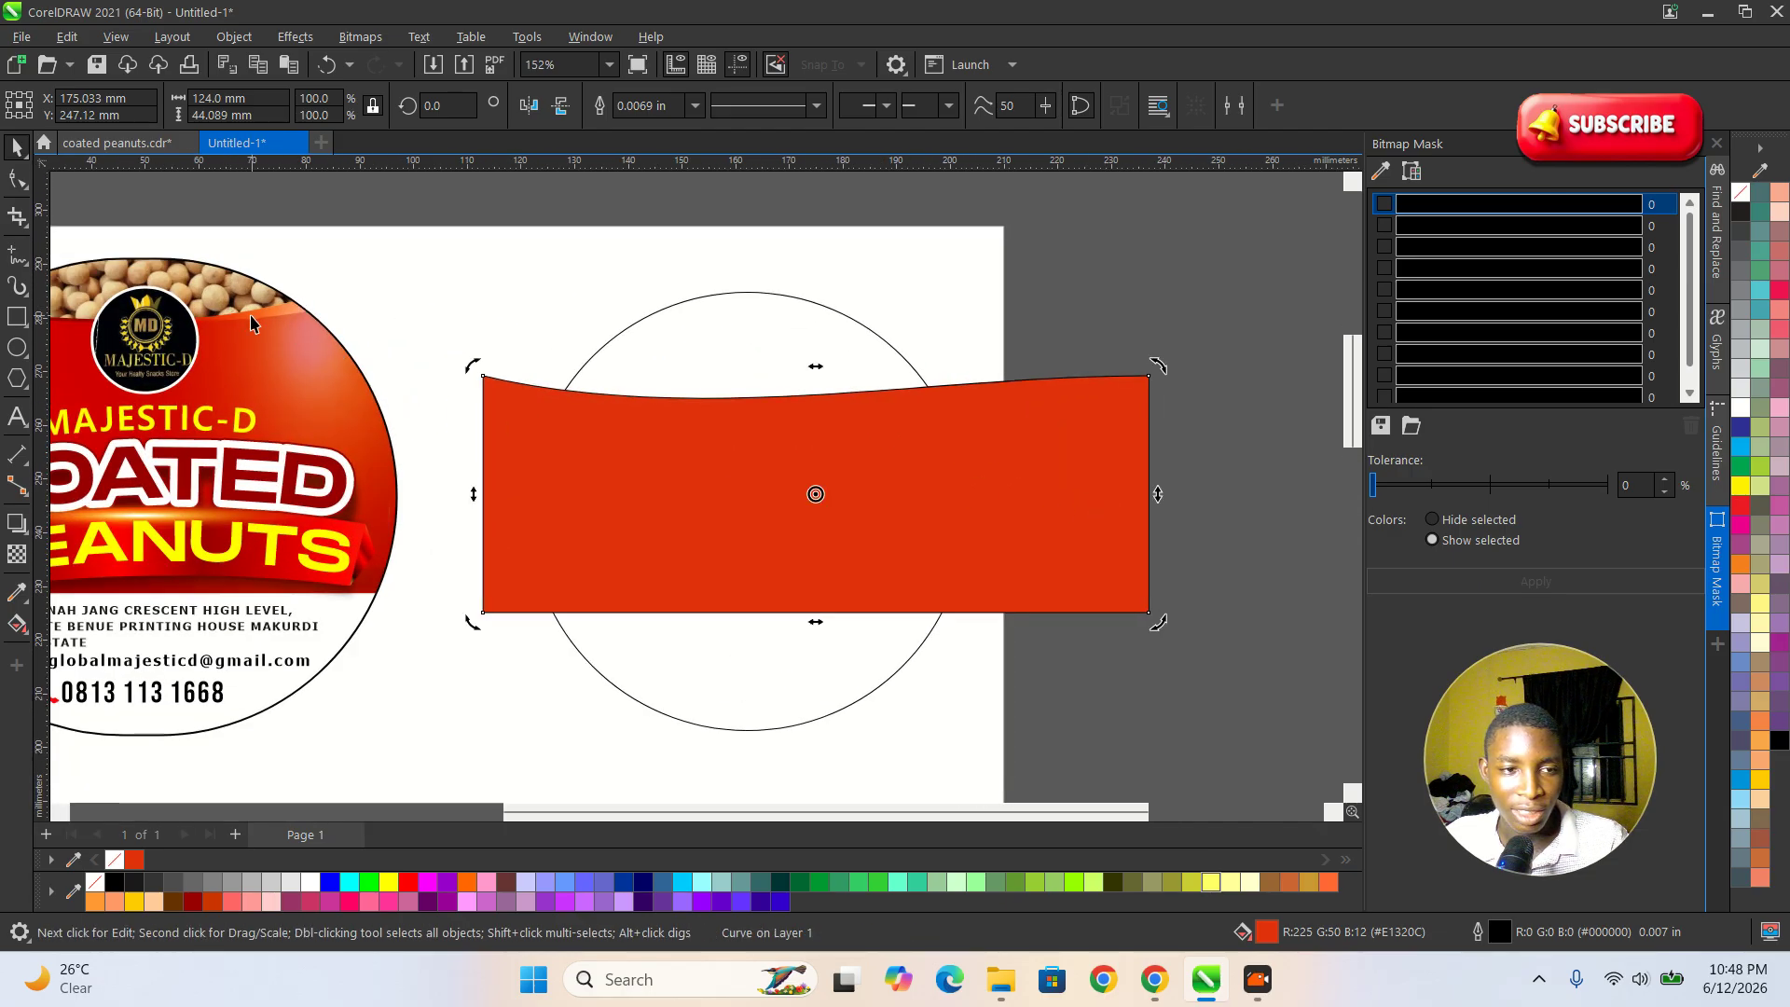
left_click(920, 547)
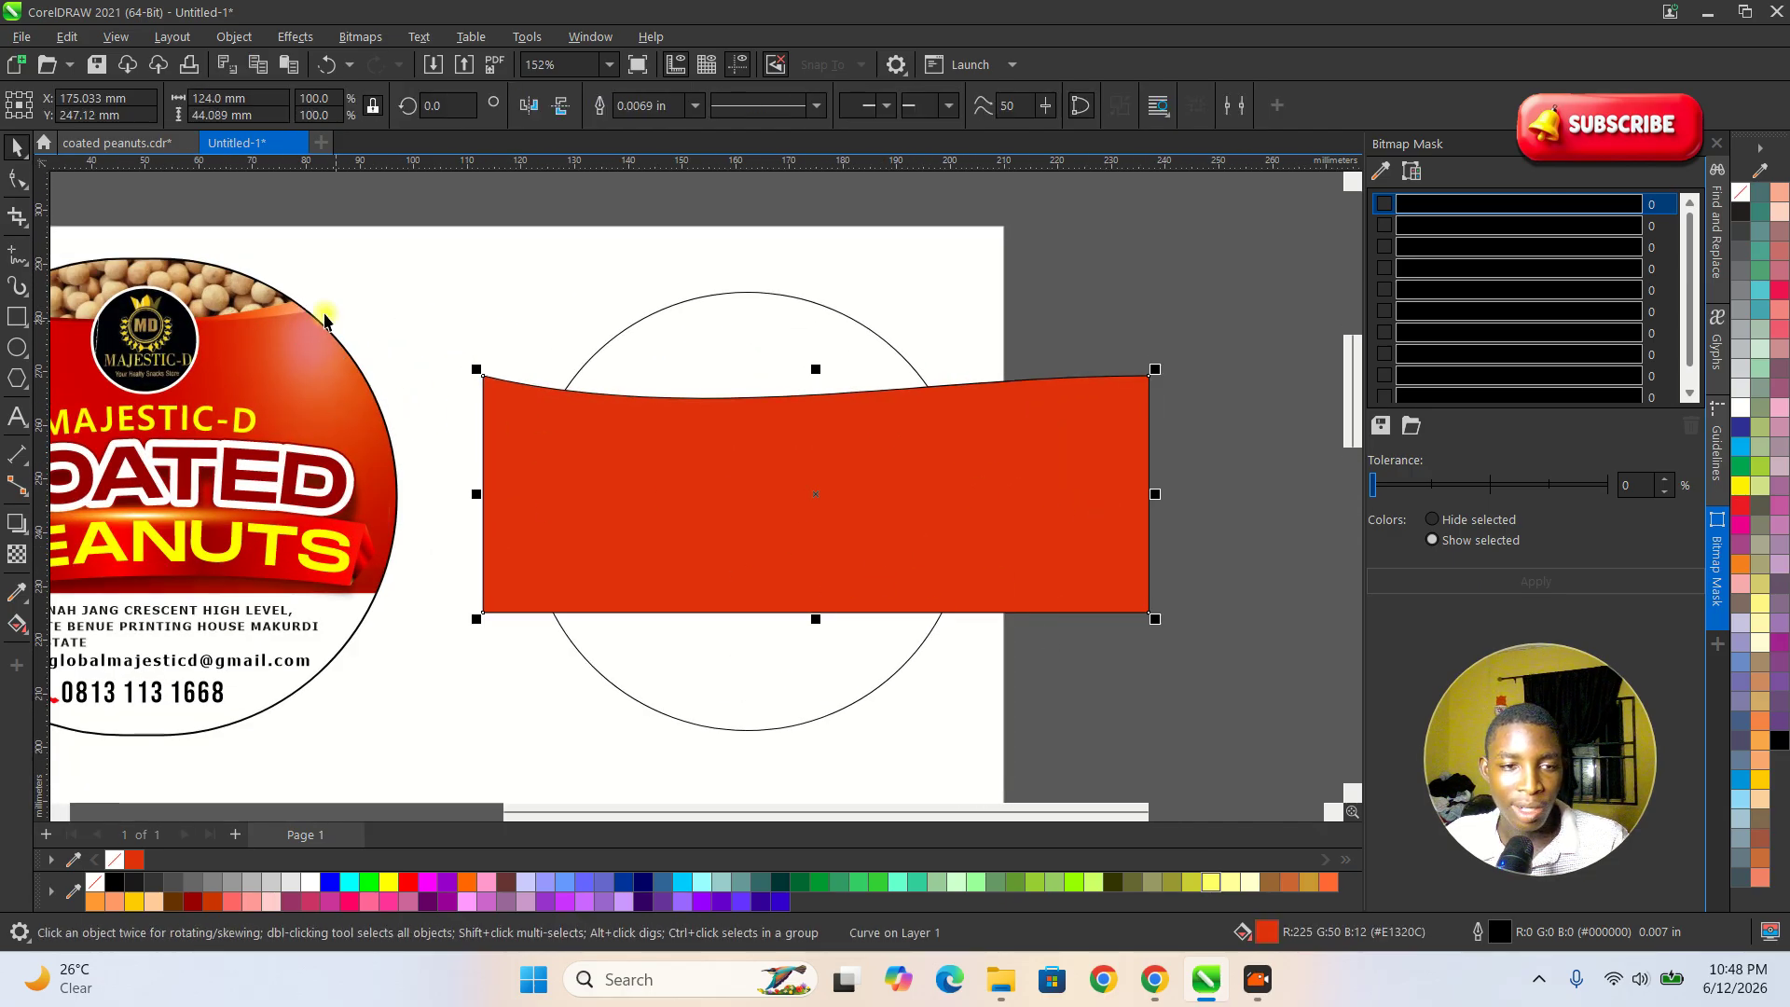
left_click(234, 38)
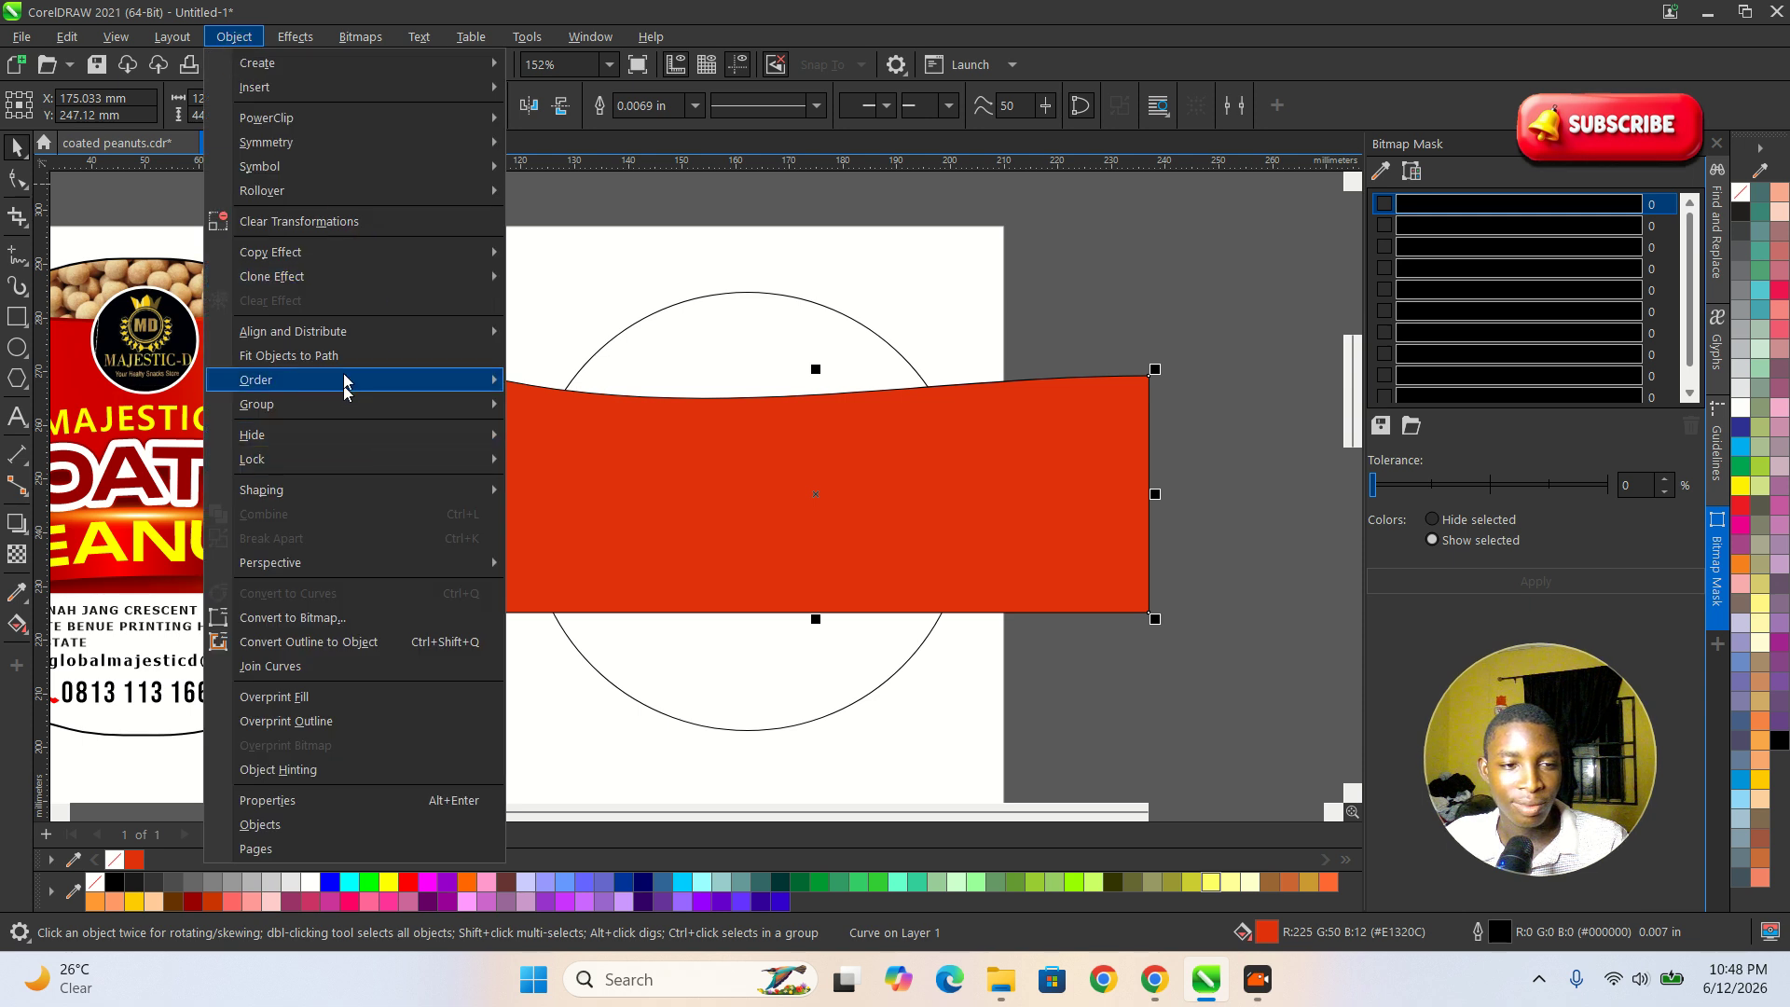
mouse_move(391, 117)
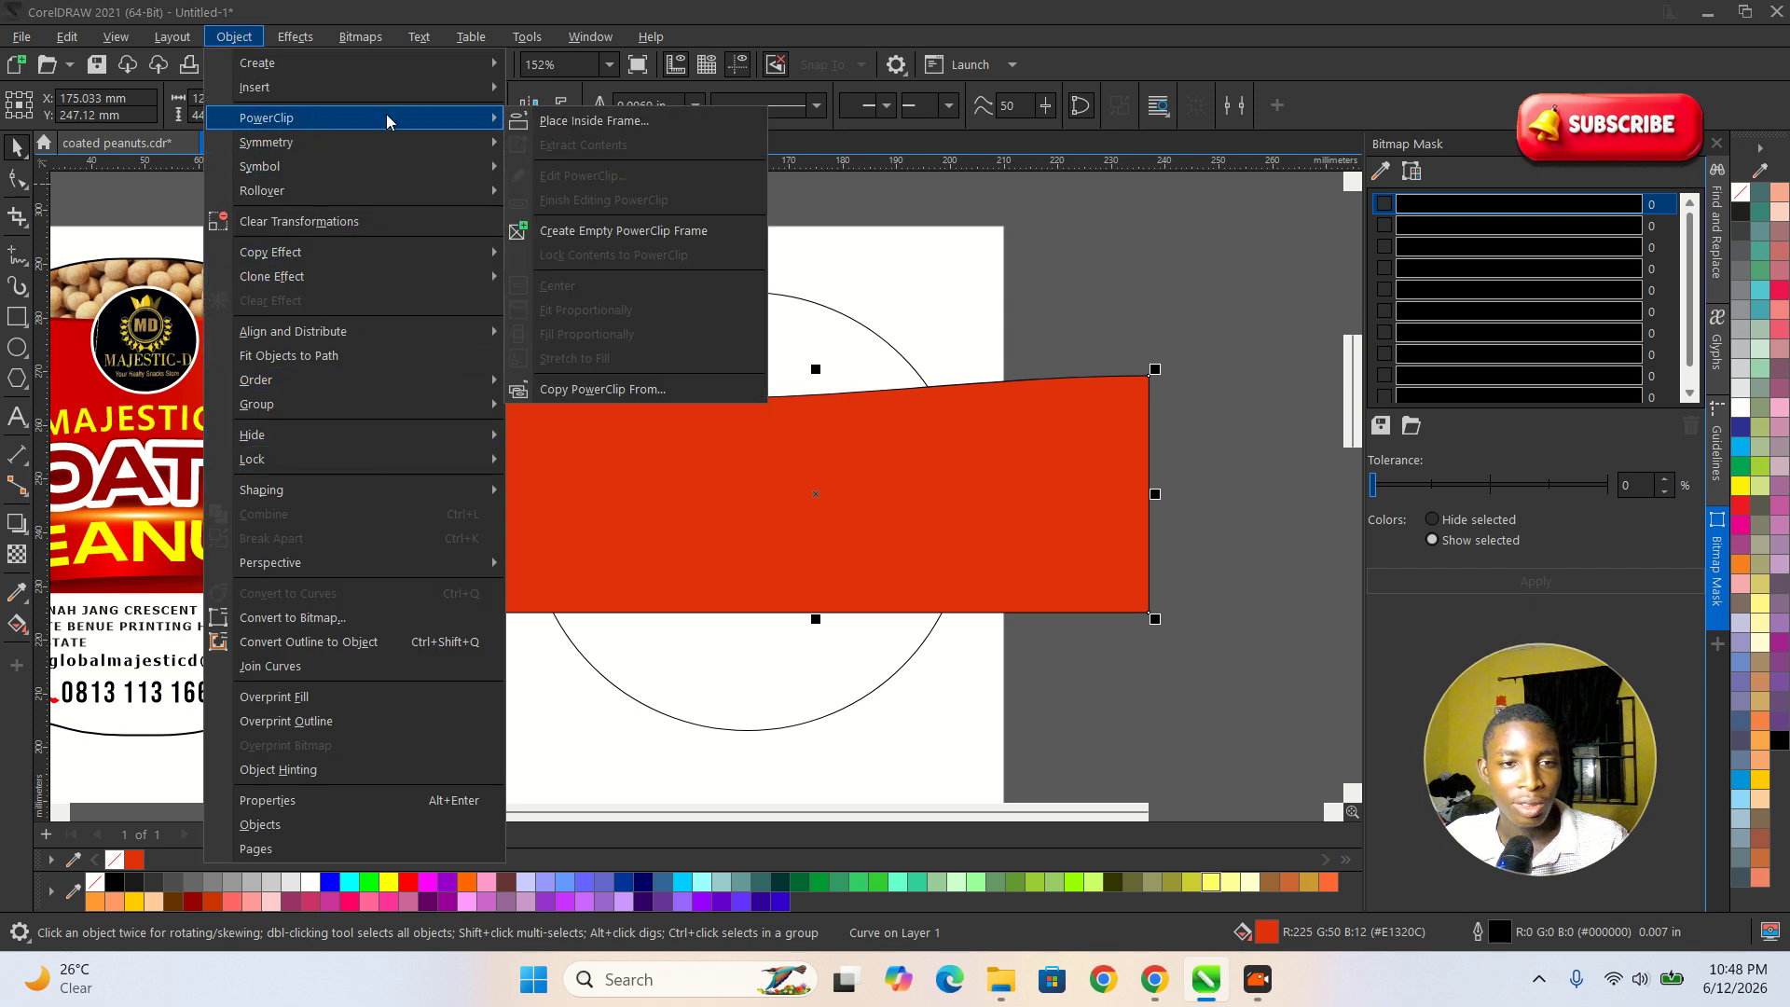
left_click(571, 121)
left_click(688, 364)
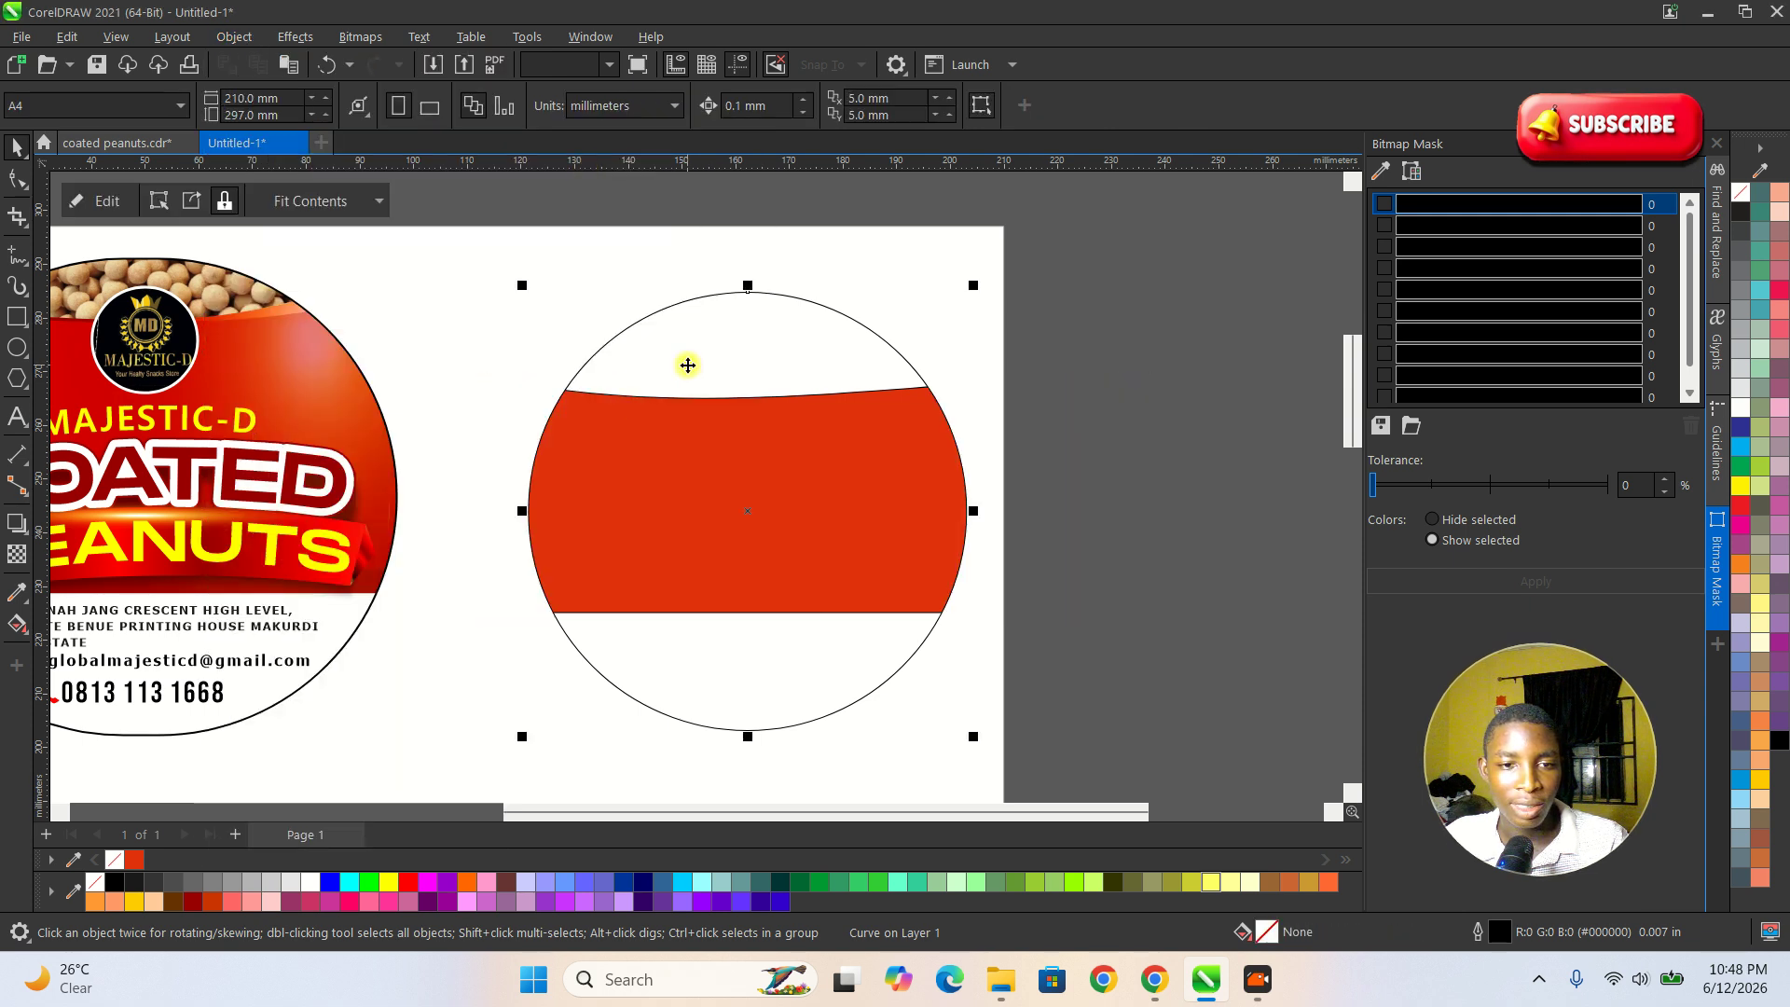
Open the circle's PowerClip contents for editing and set the red curved shape's outline width to None.
double_click(851, 502)
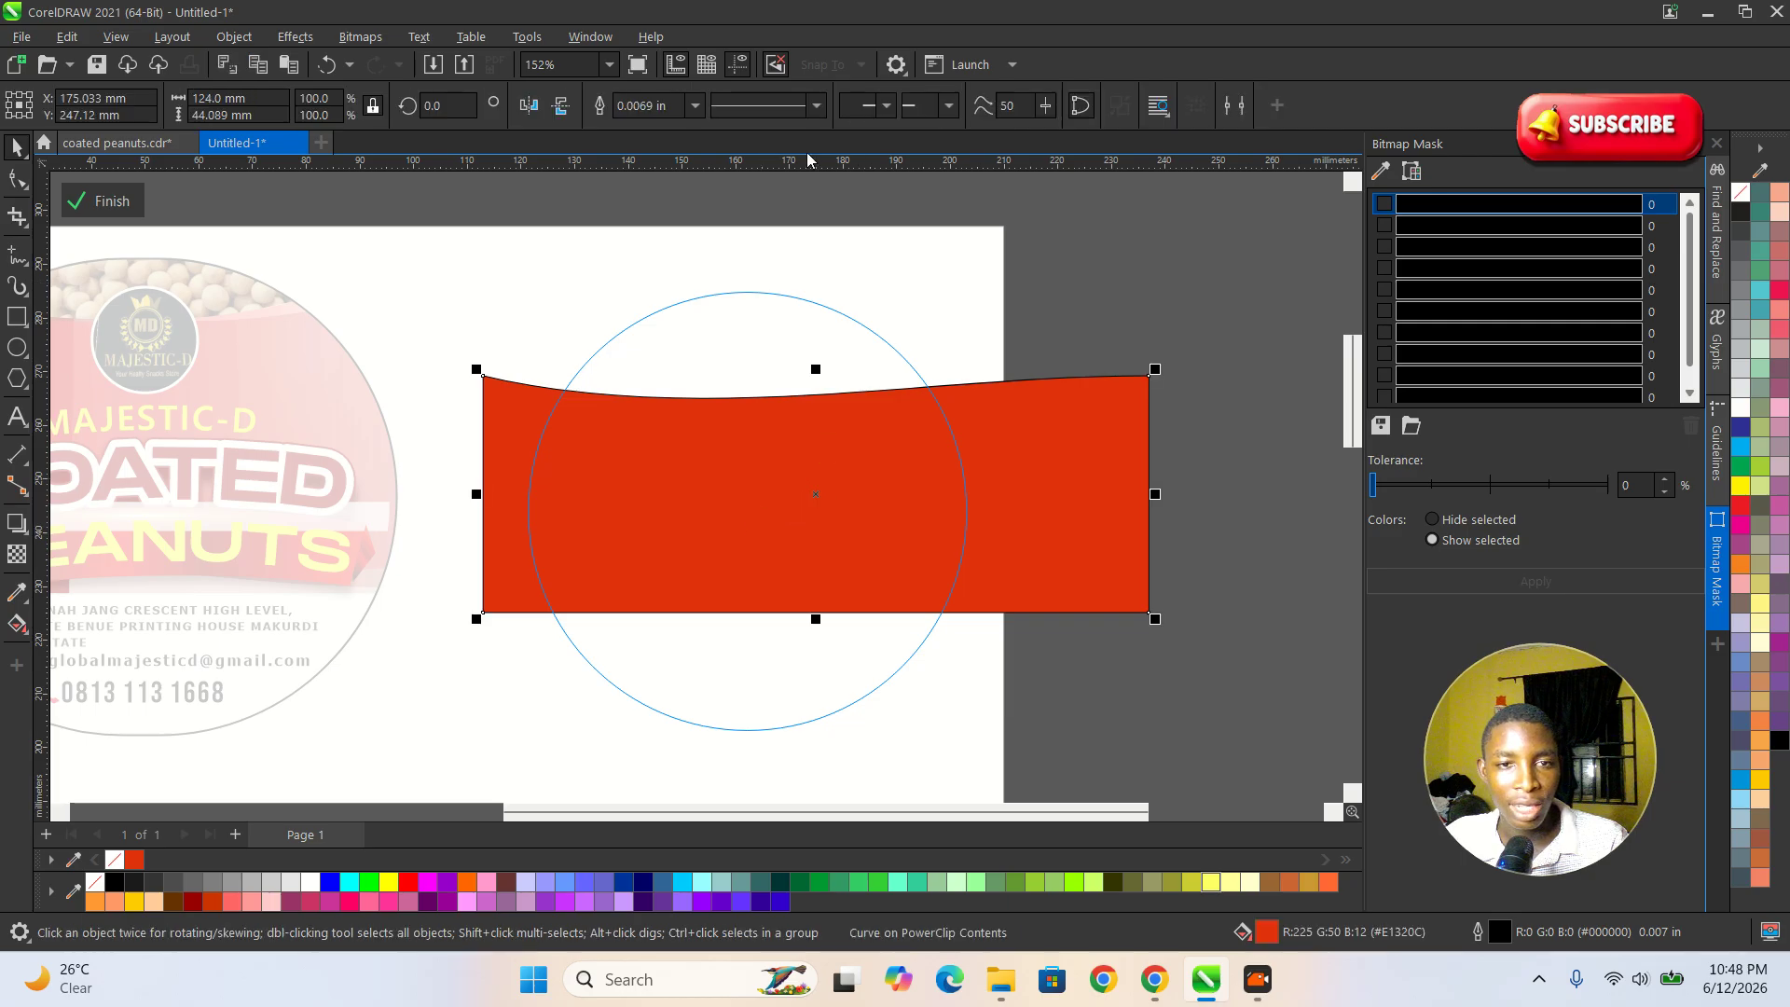
left_click(695, 105)
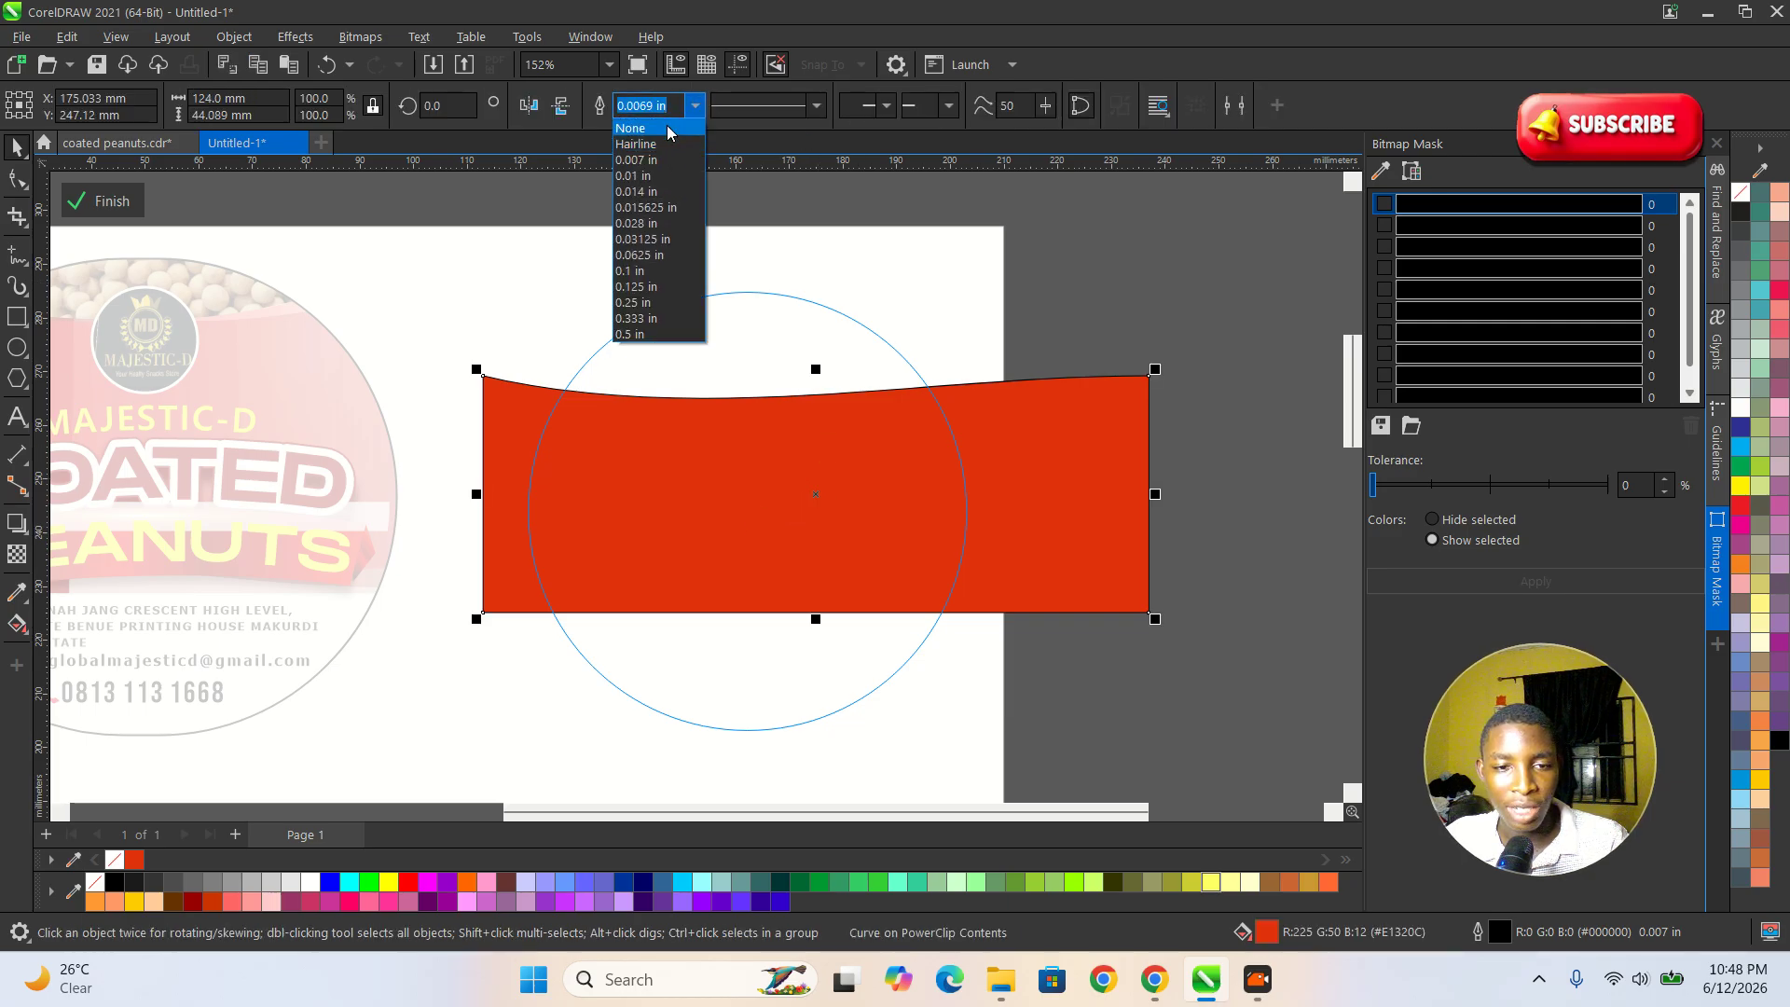
scroll(1128, 373, "up", 1)
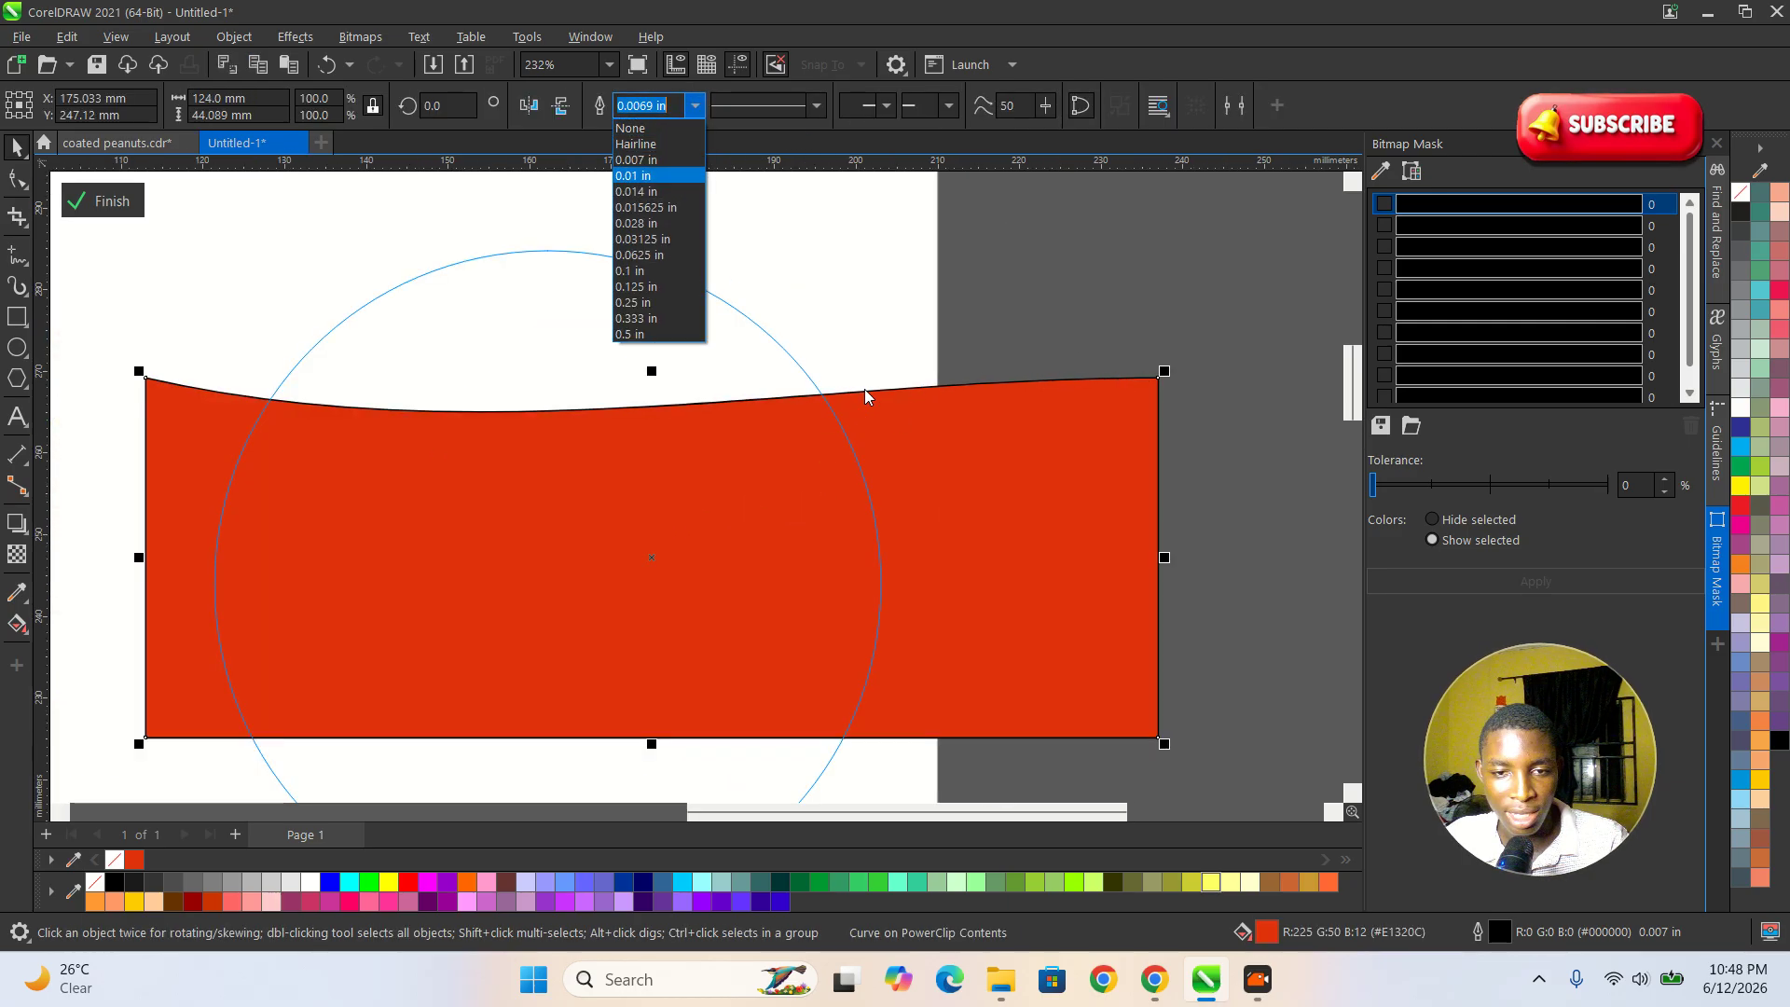
left_click(634, 128)
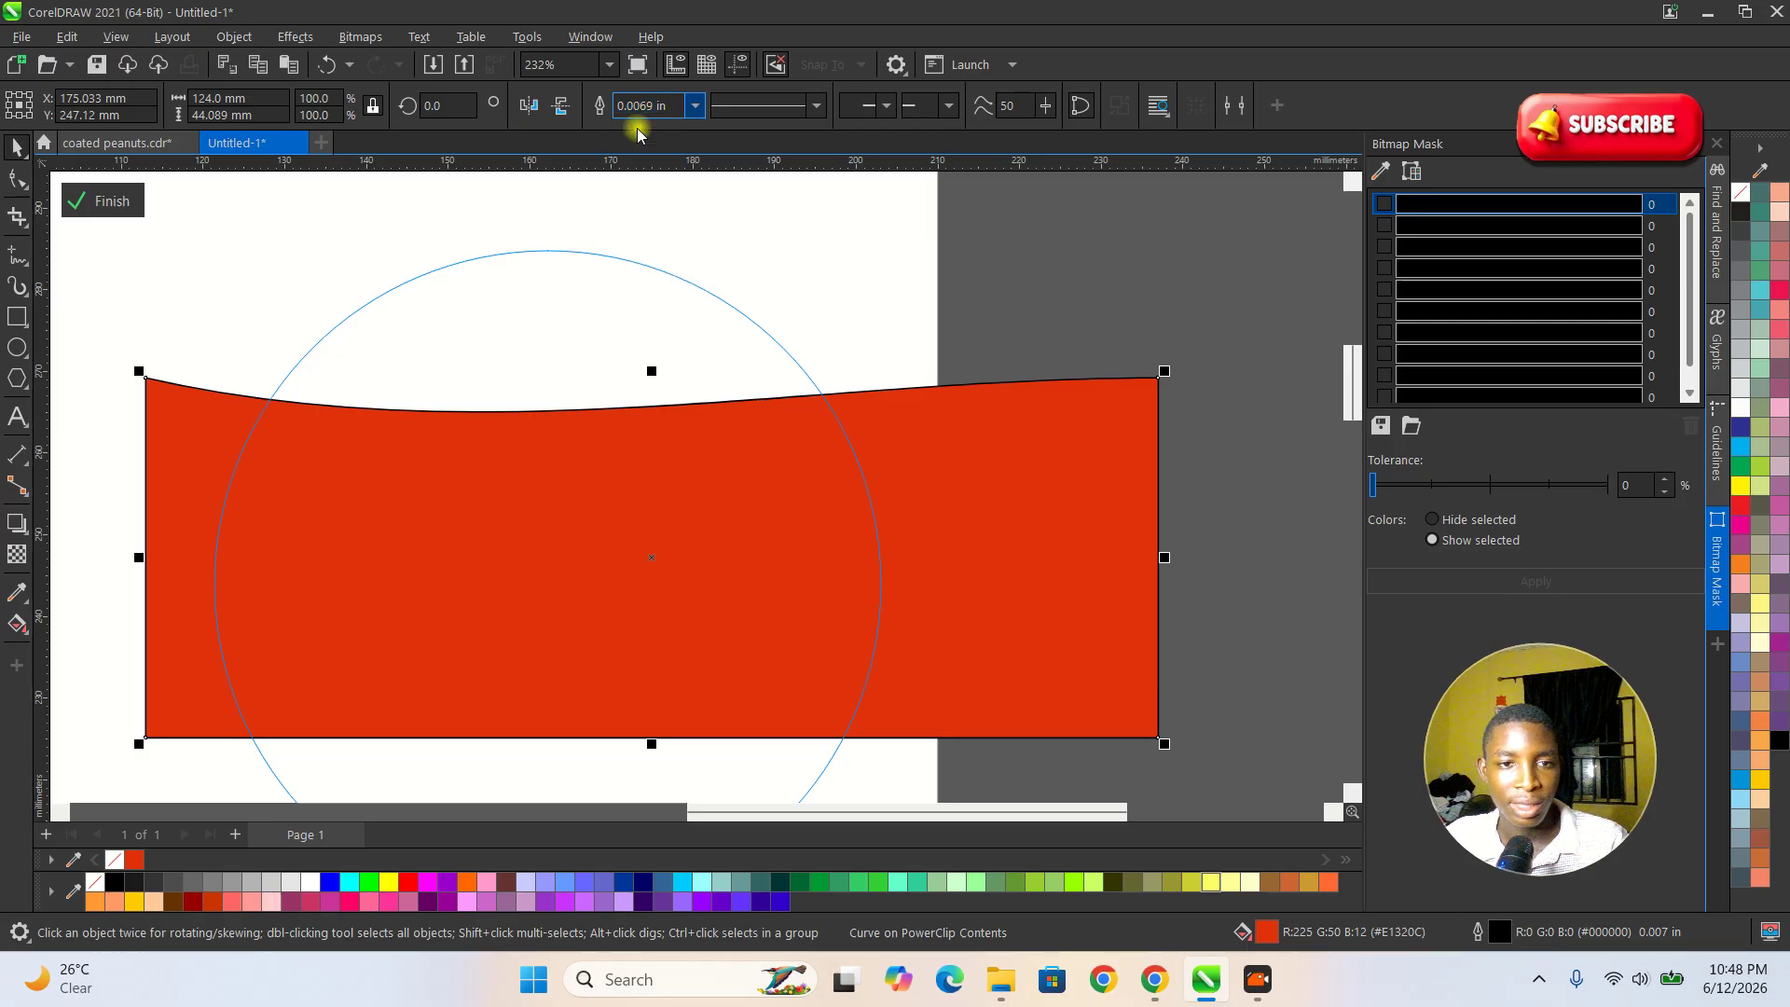
scroll(1082, 482, "down", 1)
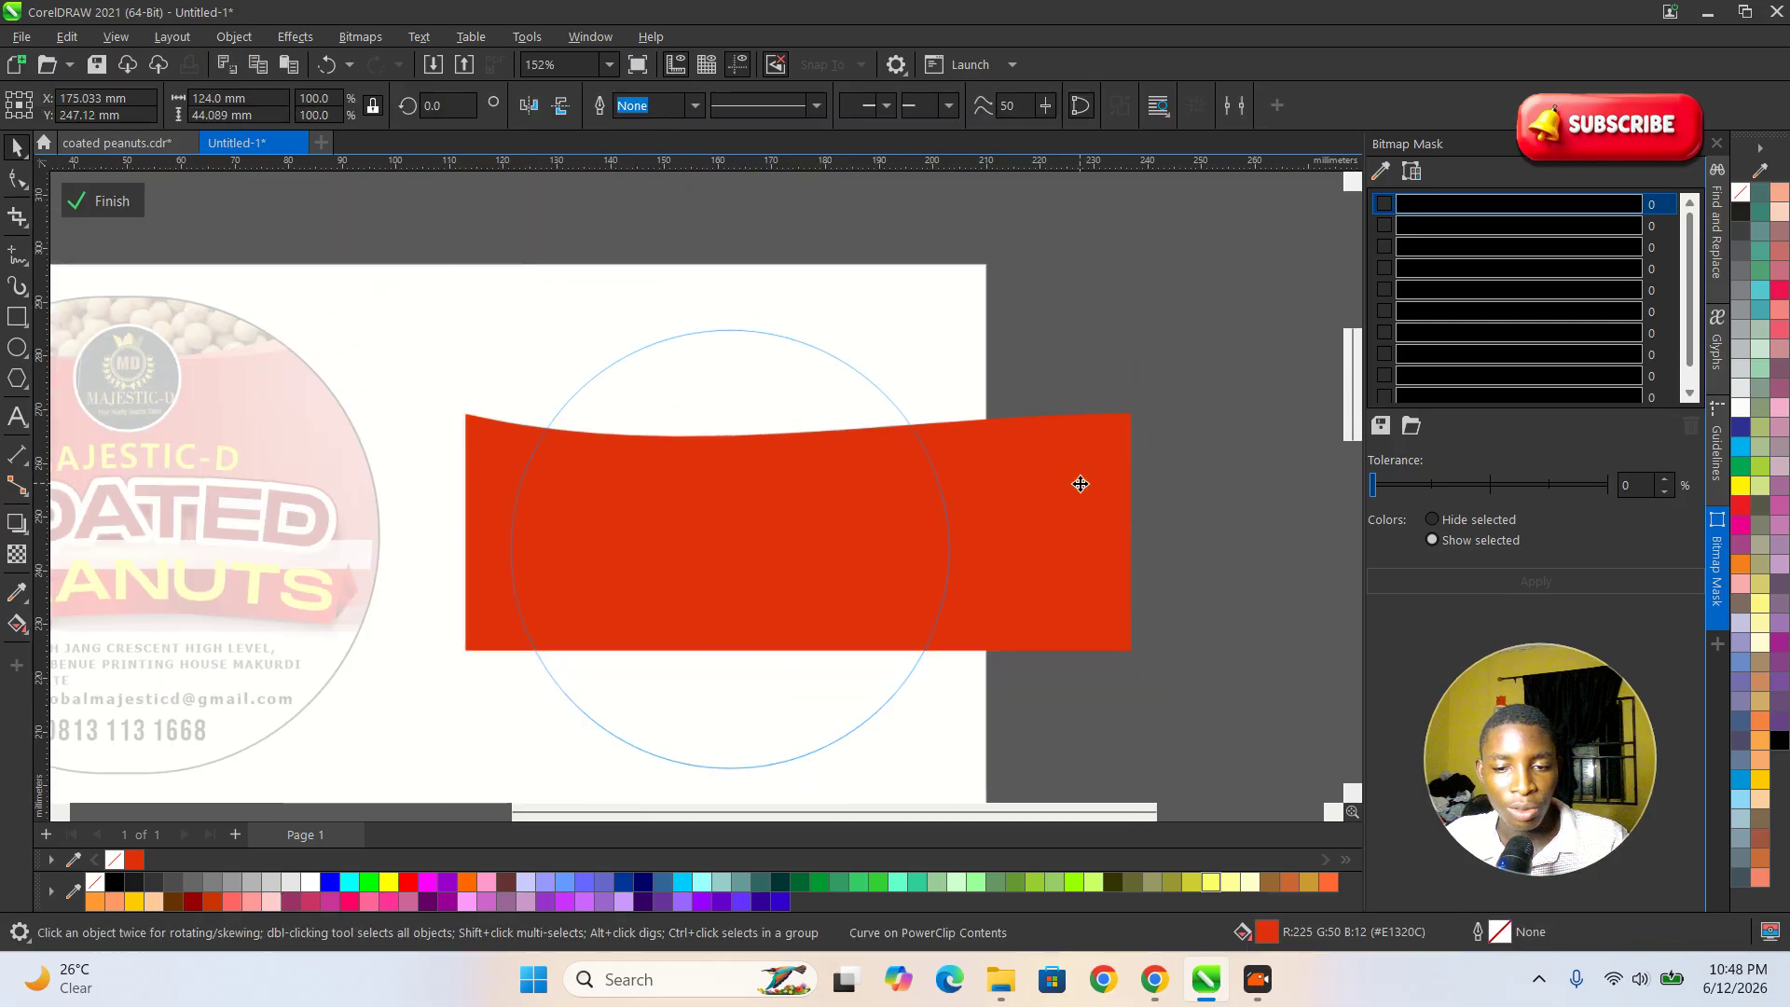
Duplicate the red shape at a rotation of about 5.2°, fill the copy with dark red #990000 and place it behind the original.
mouse_move(815, 536)
left_mouse_down()
mouse_move(811, 556)
mouse_move(815, 537)
left_mouse_up()
left_click(821, 524)
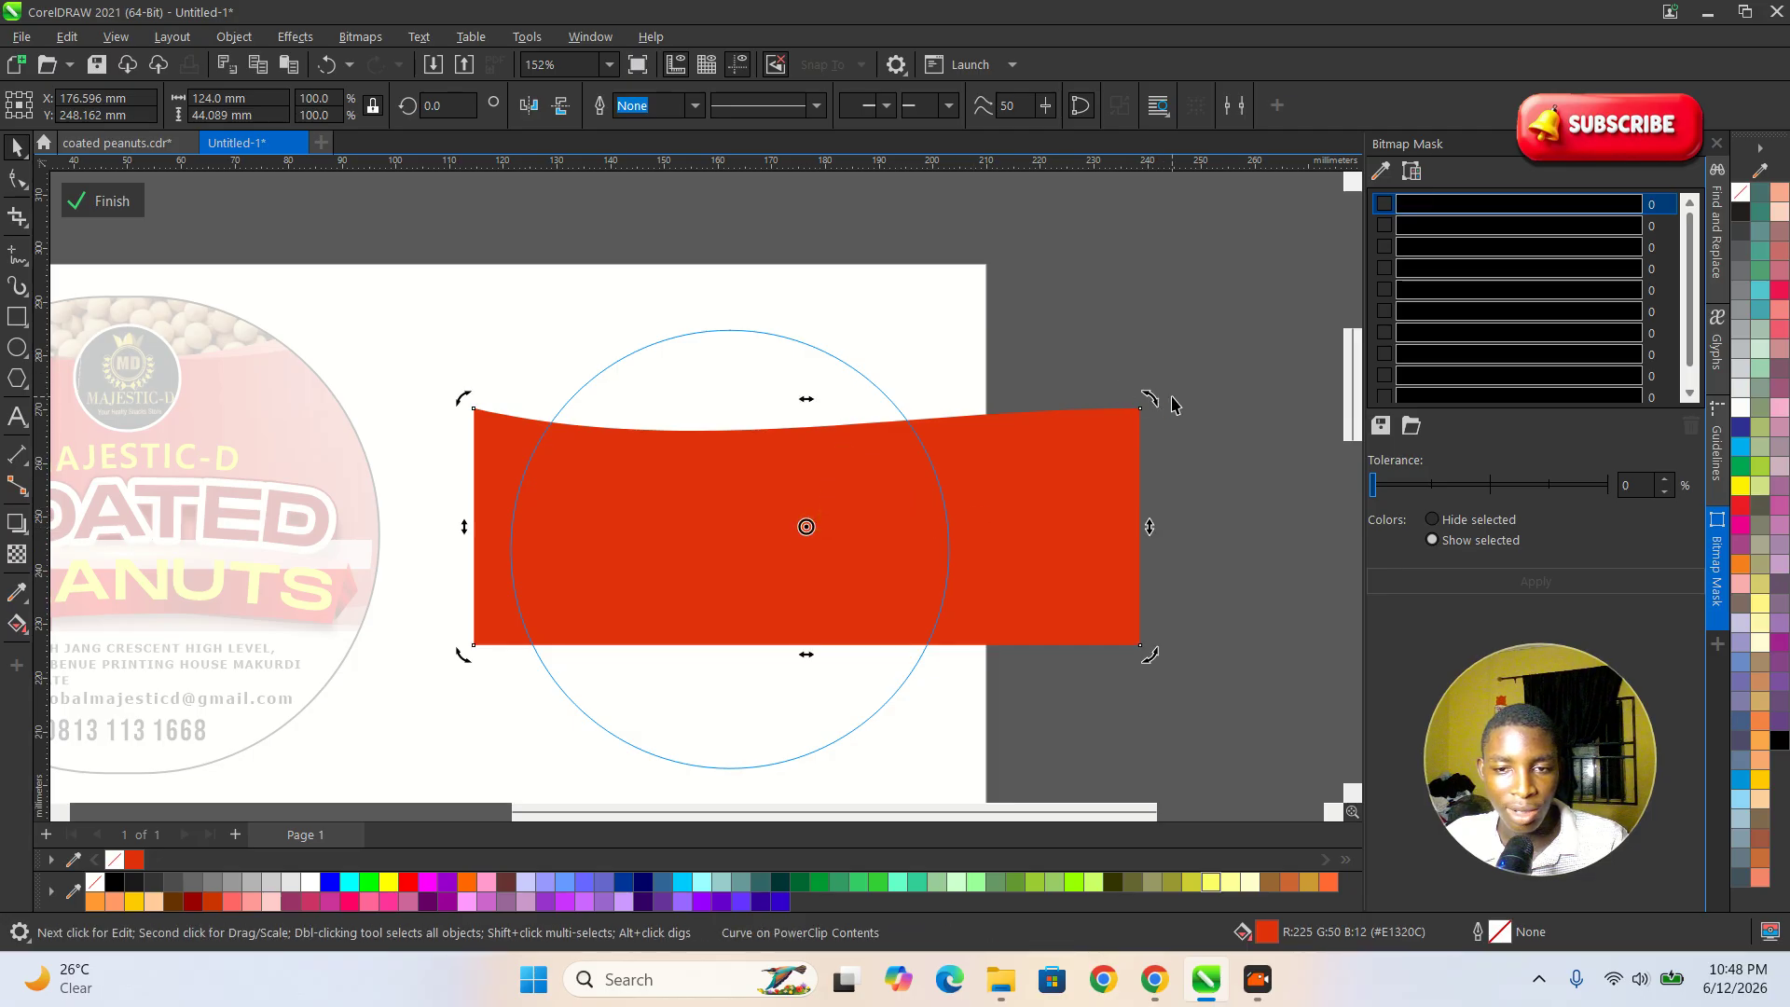
left_click_drag(1152, 397, 1157, 360)
left_click(1031, 444)
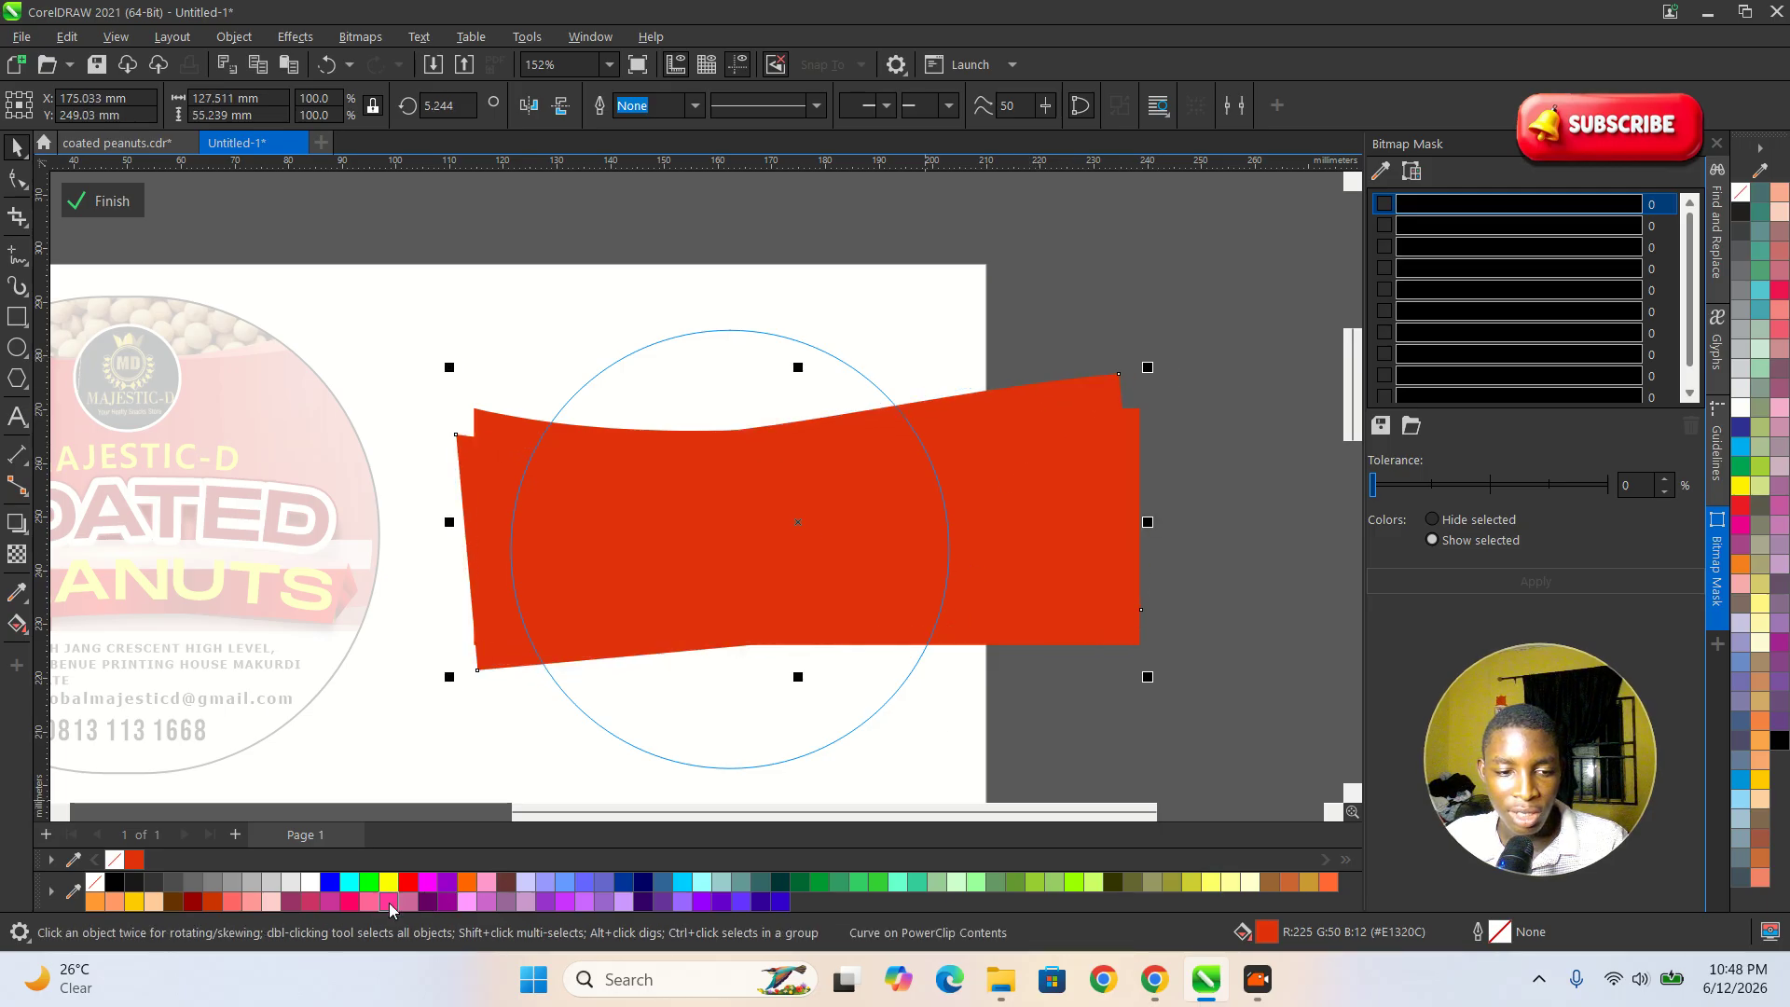
left_click(193, 902)
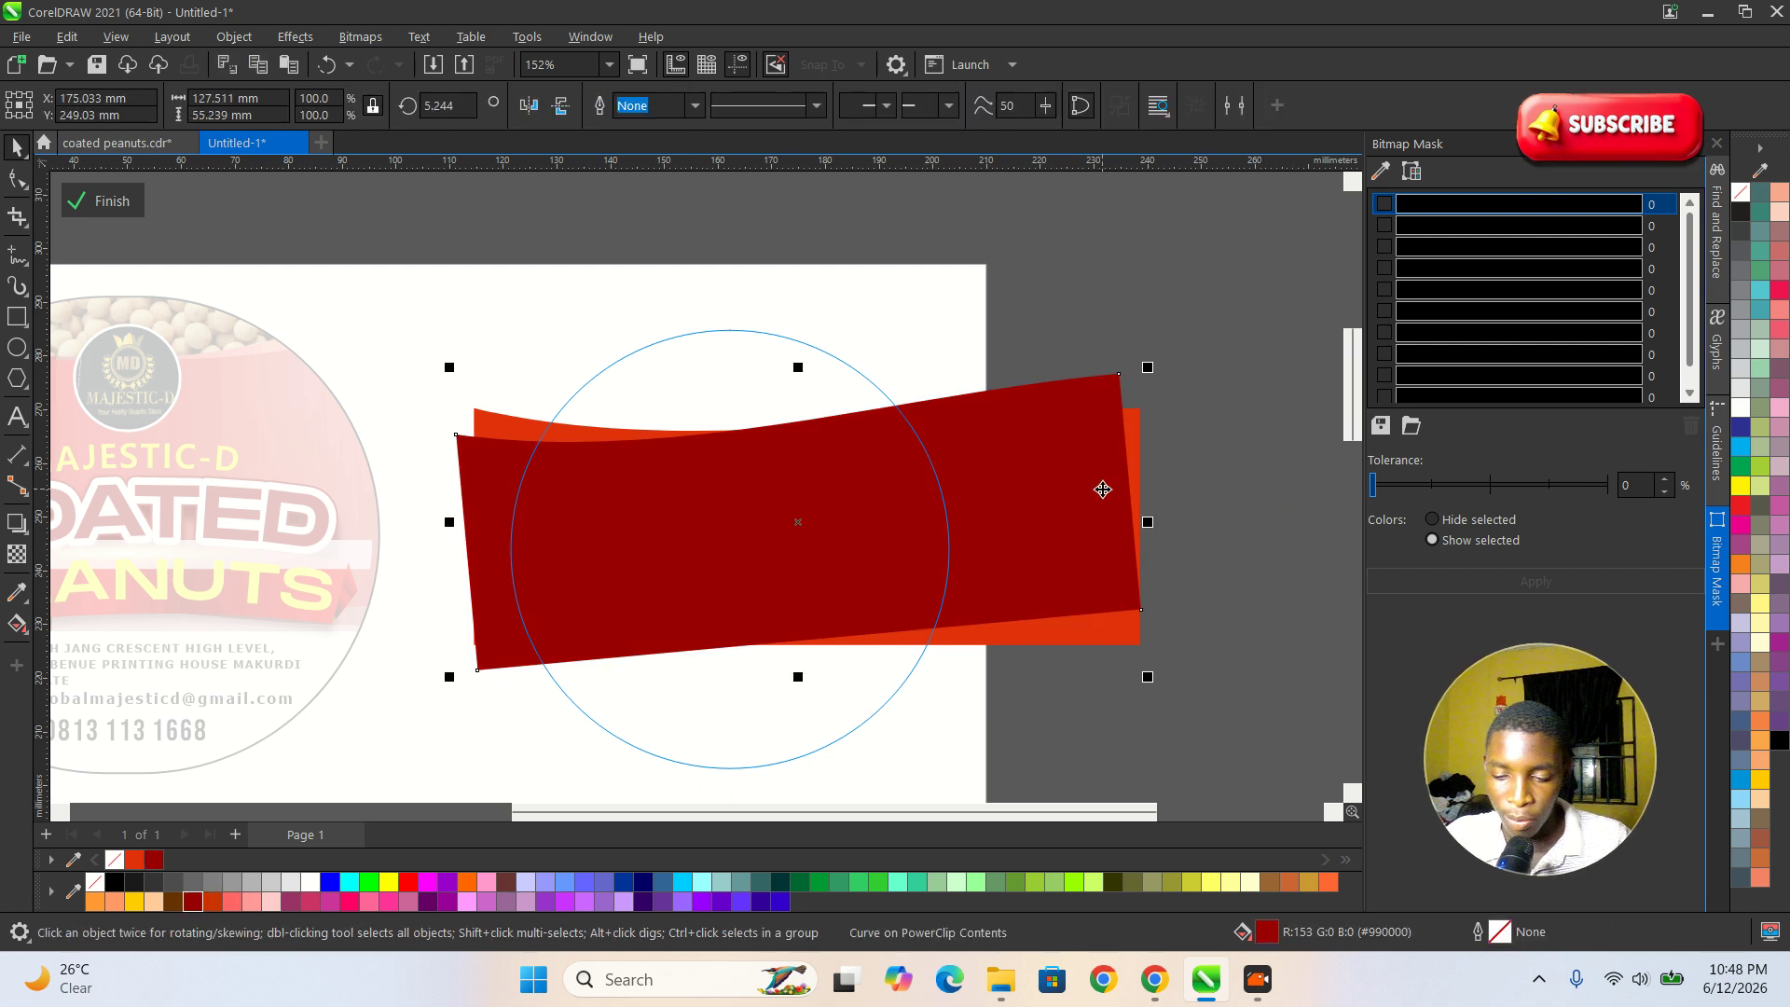
key("ctrl+Page_Down")
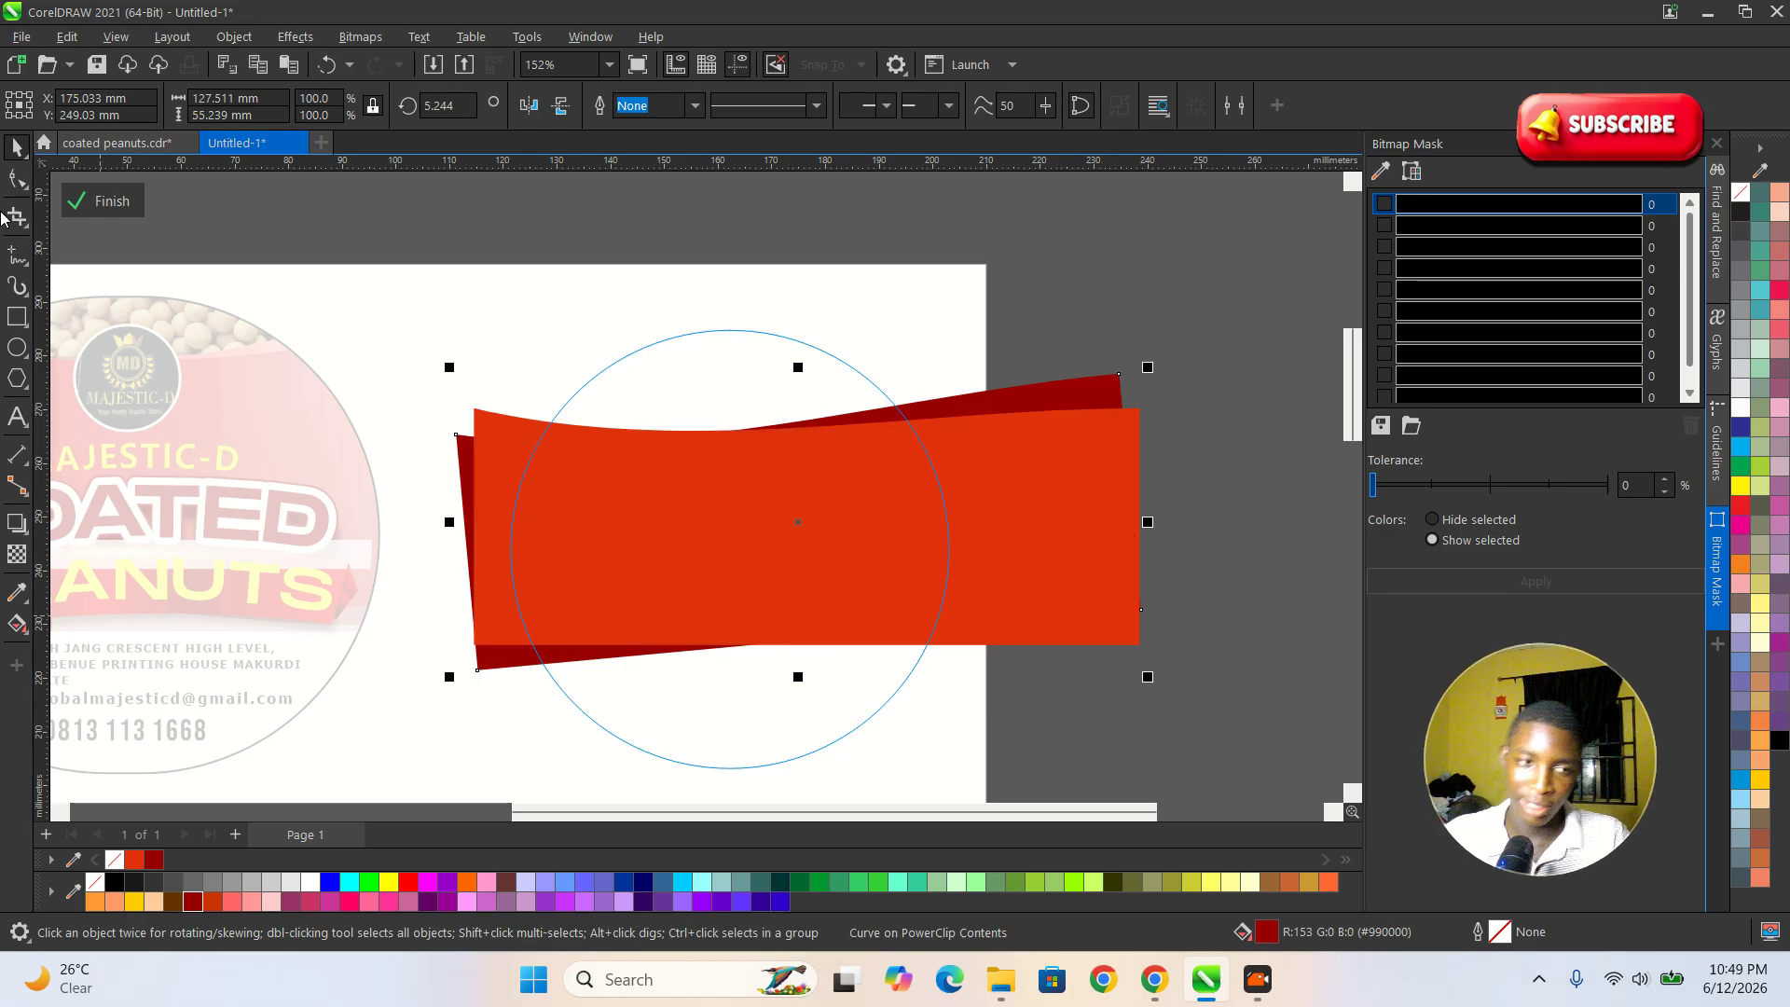
Apply a gradual transparency to the dark red copy so it fades toward its left end, and finish editing the PowerClip.
left_click(17, 554)
left_click_drag(1193, 552, 569, 467)
left_click_drag(1205, 562, 1398, 449)
left_click_drag(567, 467, 351, 430)
key("space")
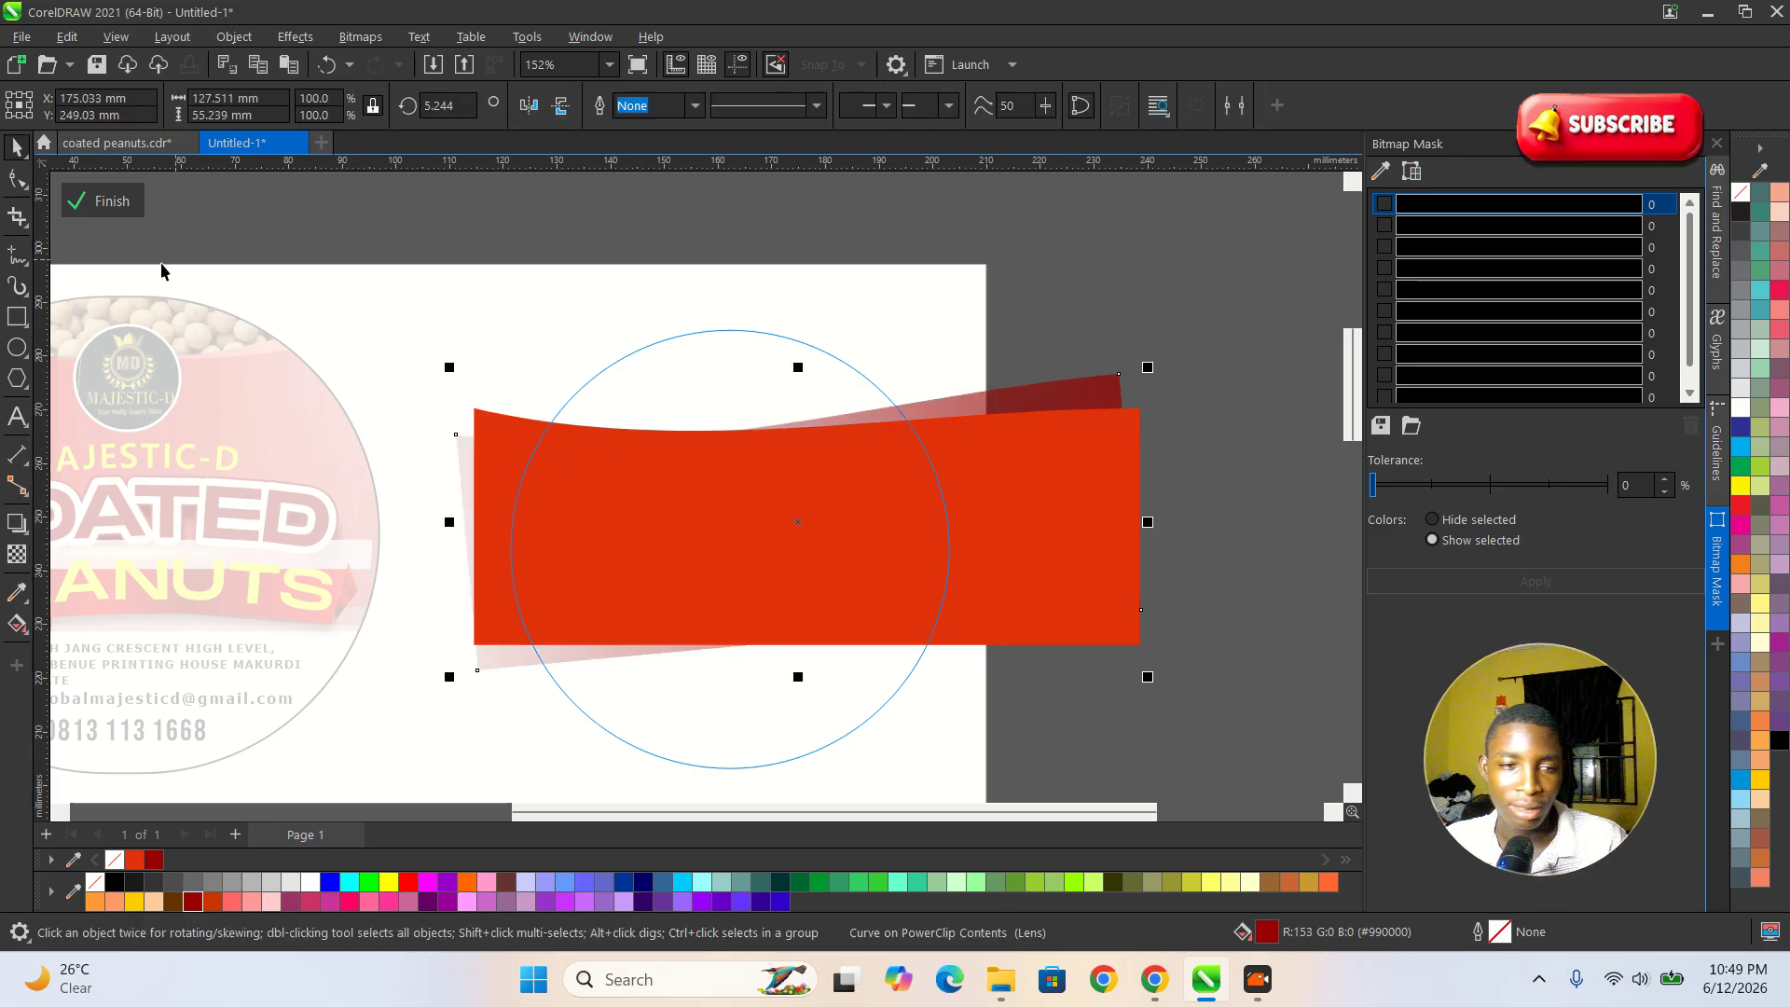
left_click(76, 203)
scroll(960, 485, "down", 2)
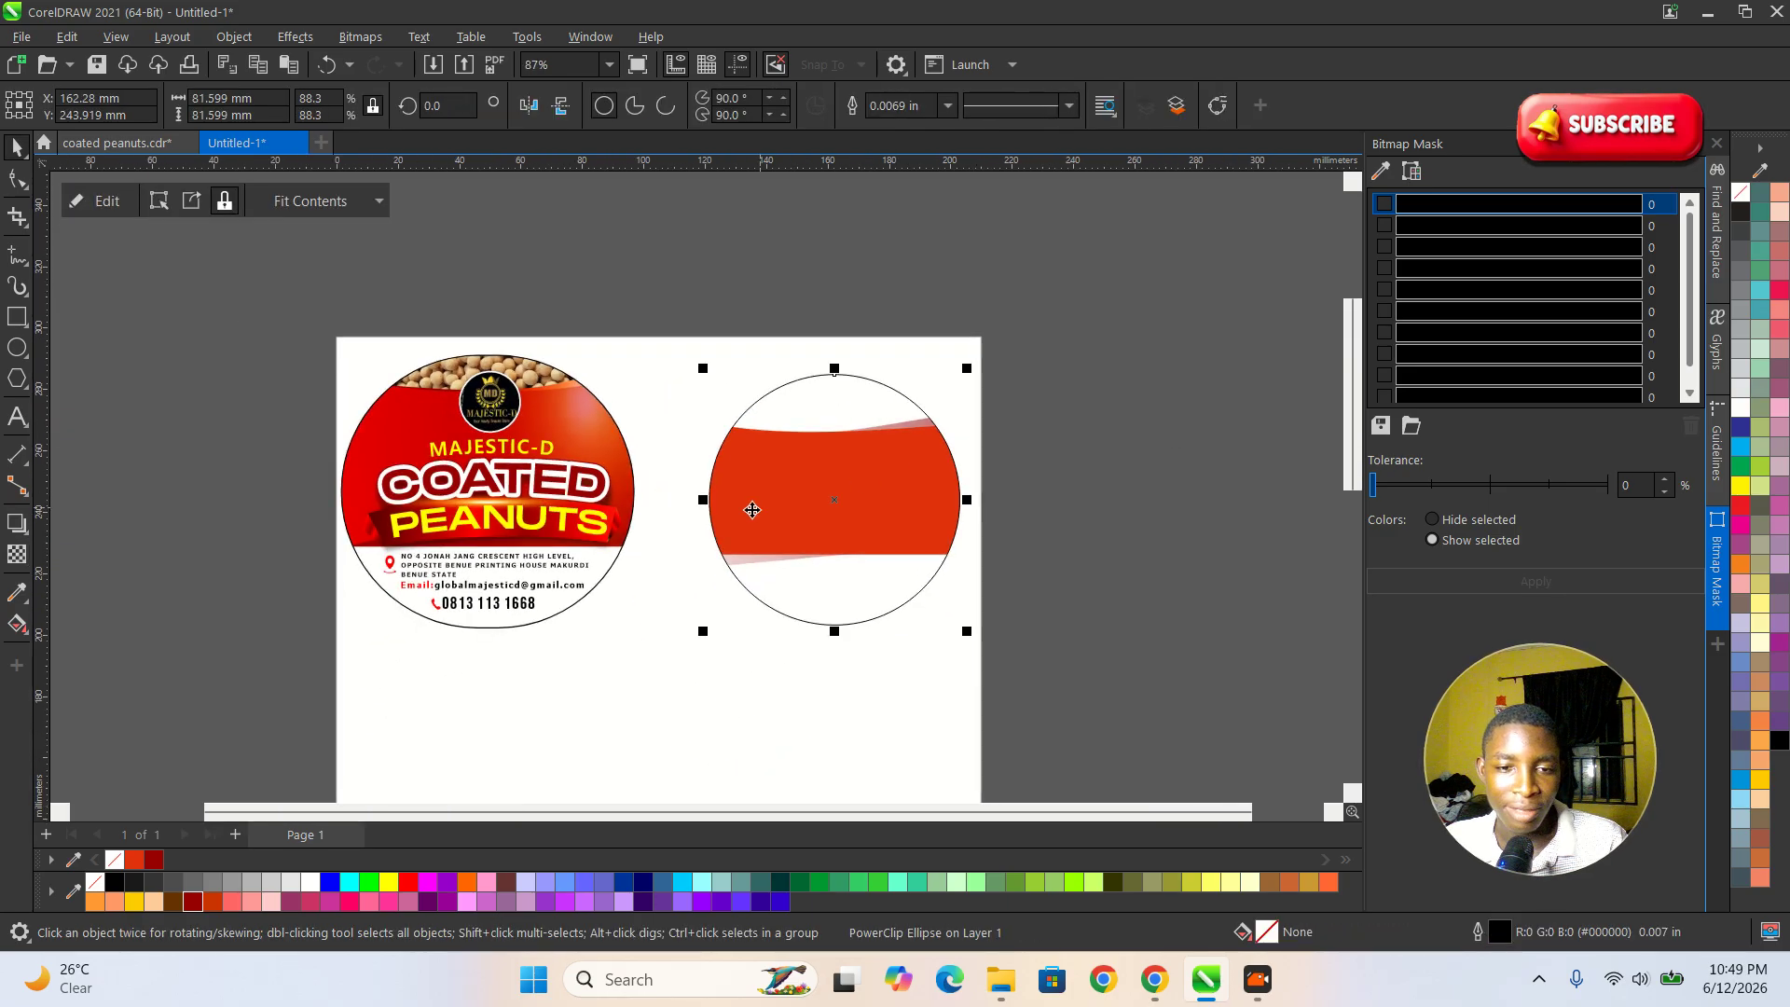
scroll(975, 552, "up", 1)
left_click(1134, 531)
left_click(890, 504)
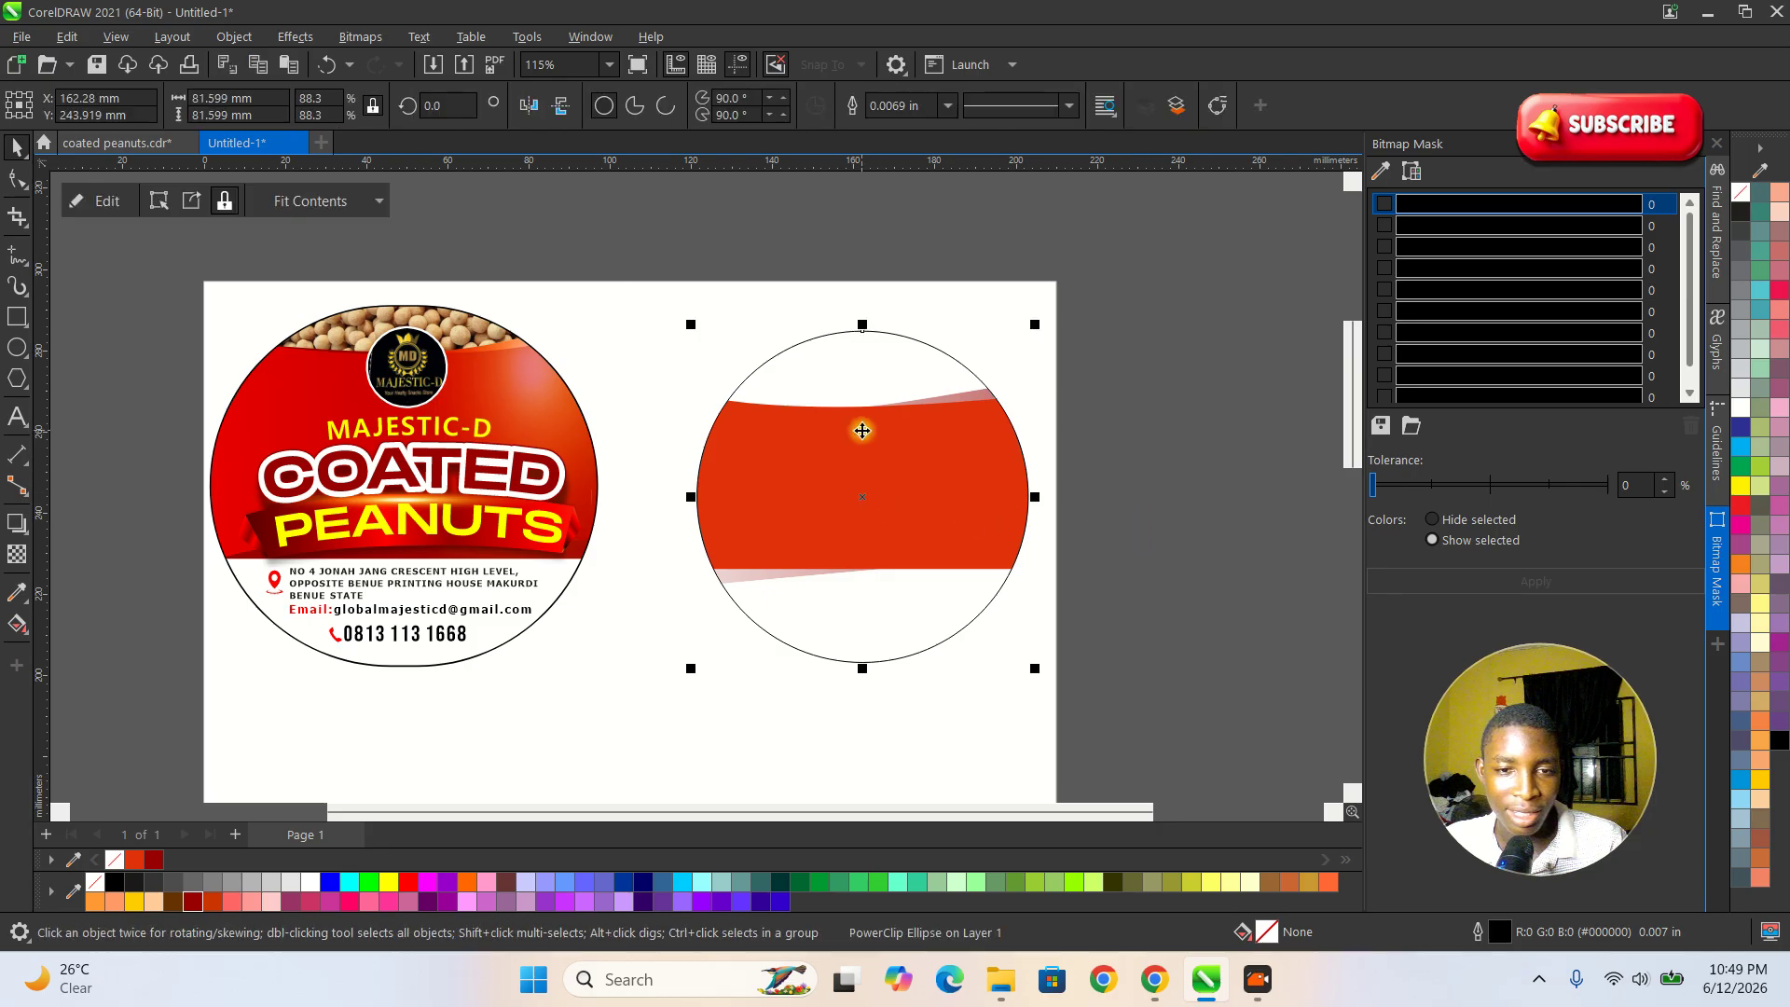
scroll(859, 423, "up", 1)
left_click(1187, 509)
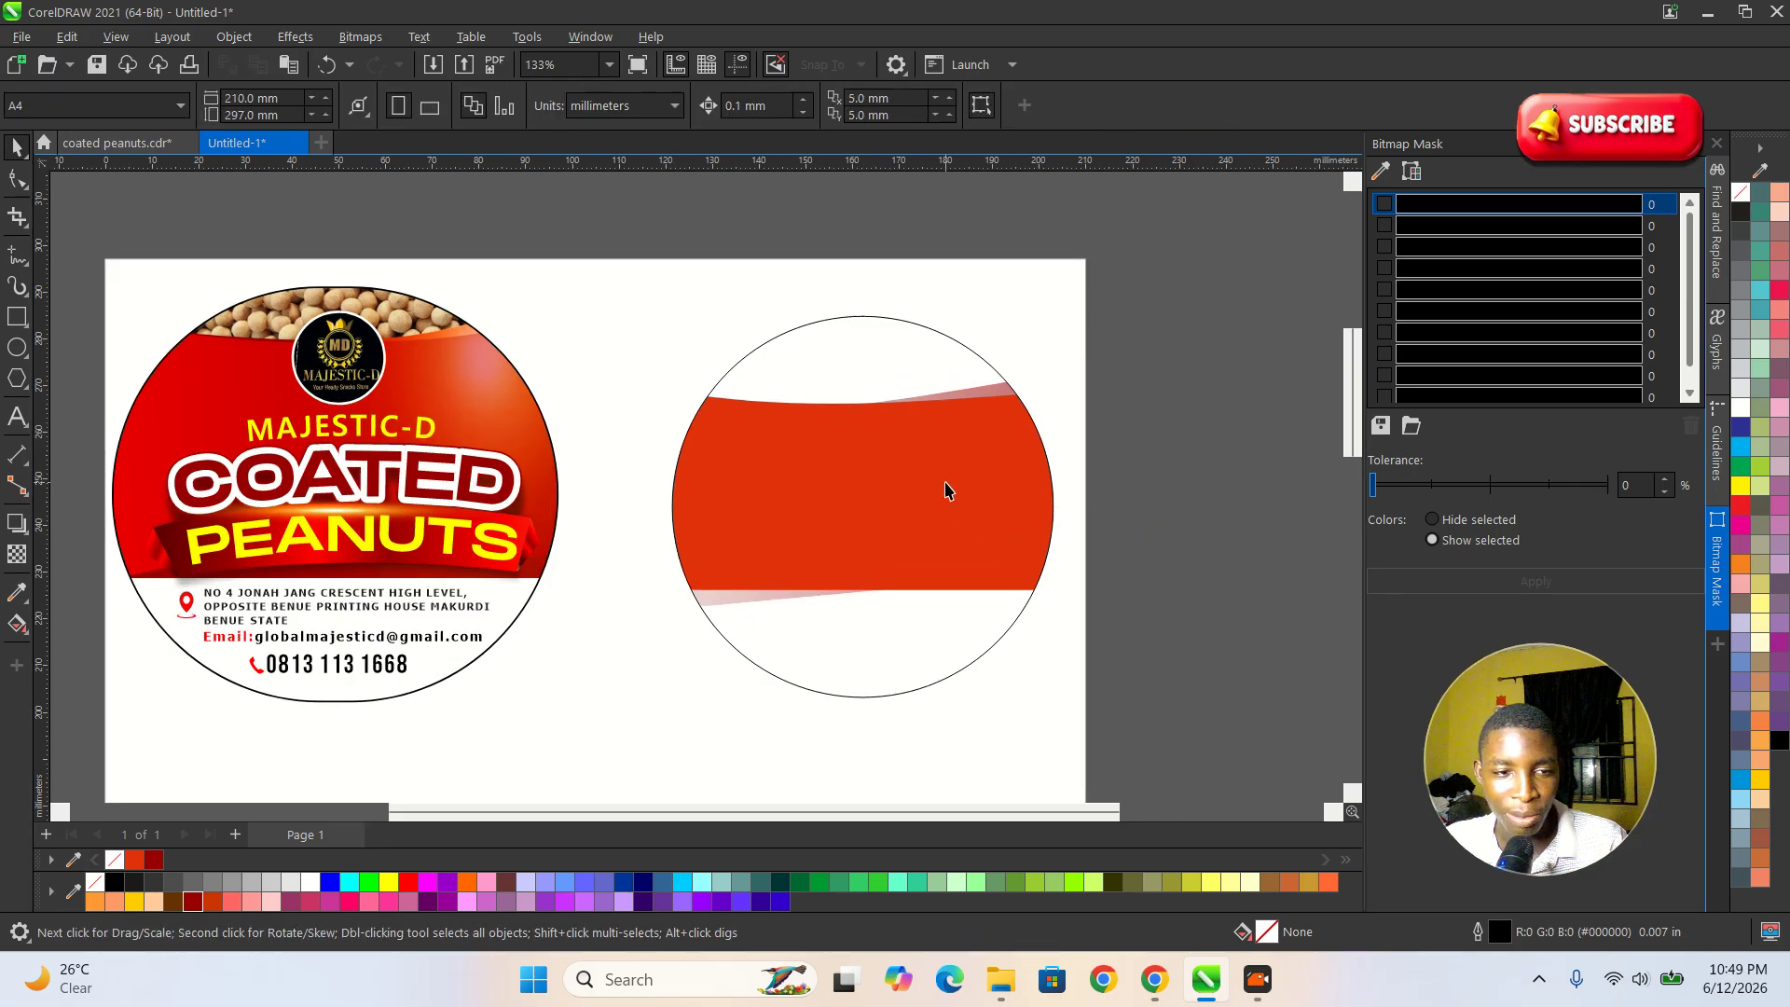
Draw a small circle about 19.6 mm in diameter over the red shape's wavy upper edge for the logo.
left_click(18, 348)
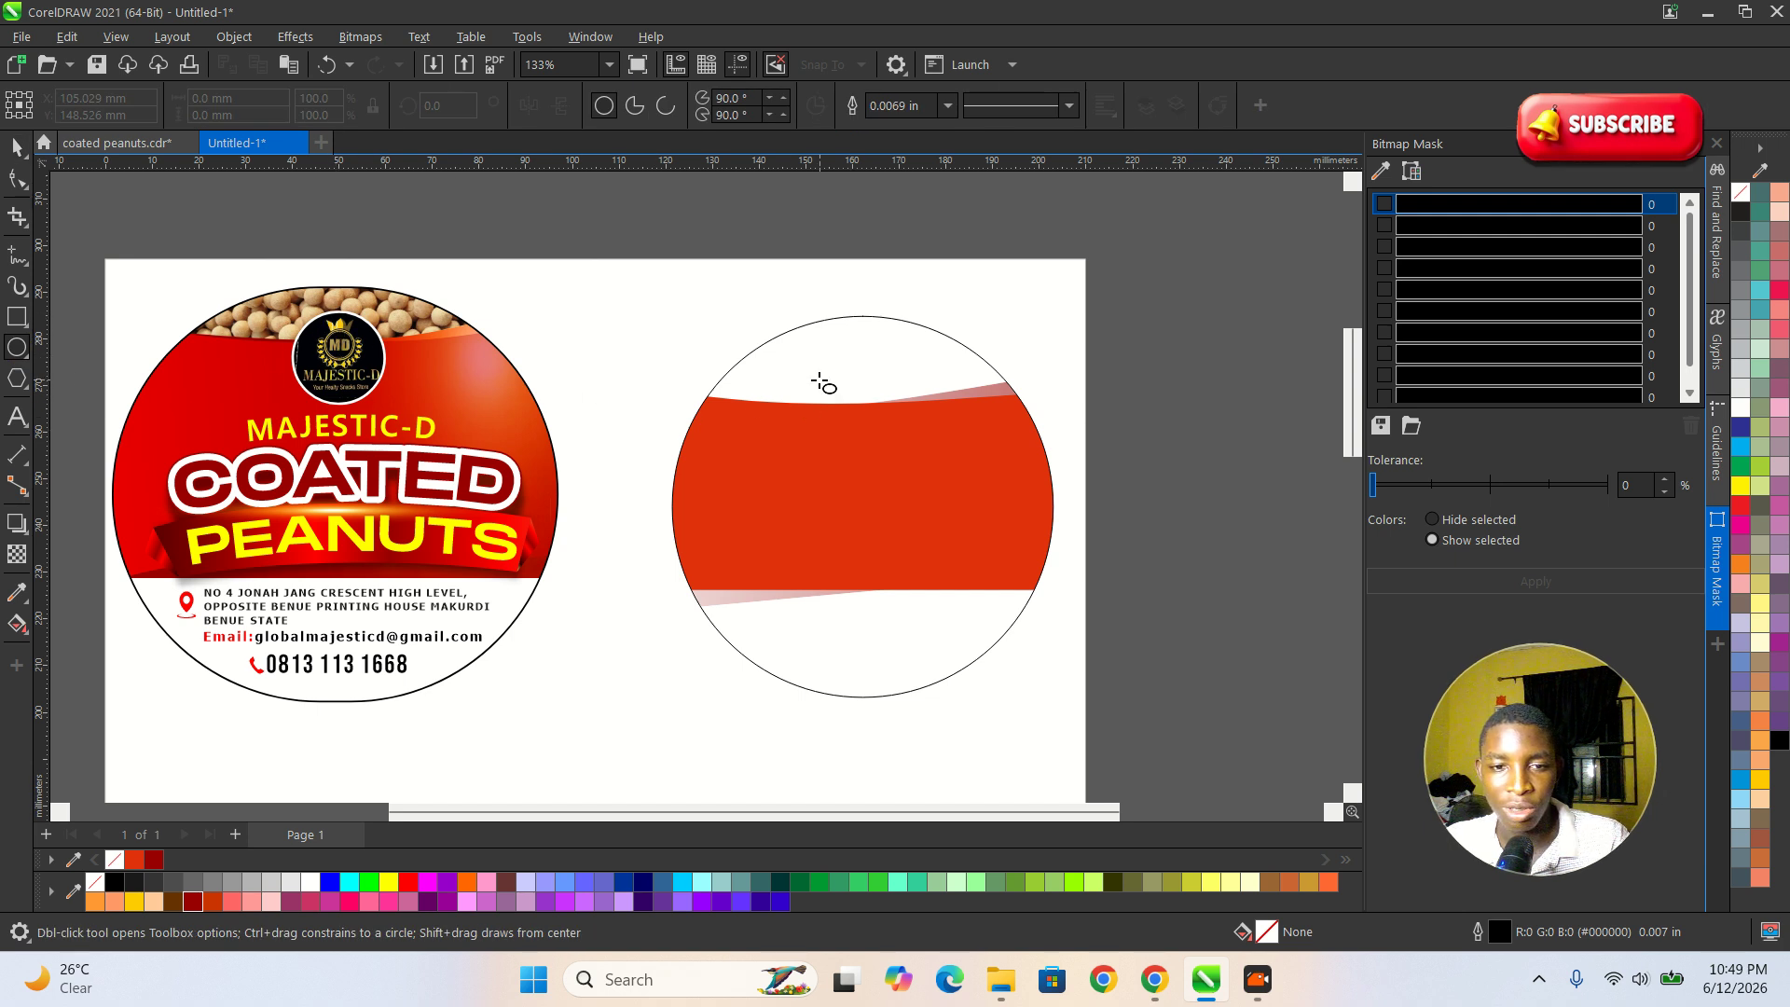
left_click_drag(811, 378, 902, 435)
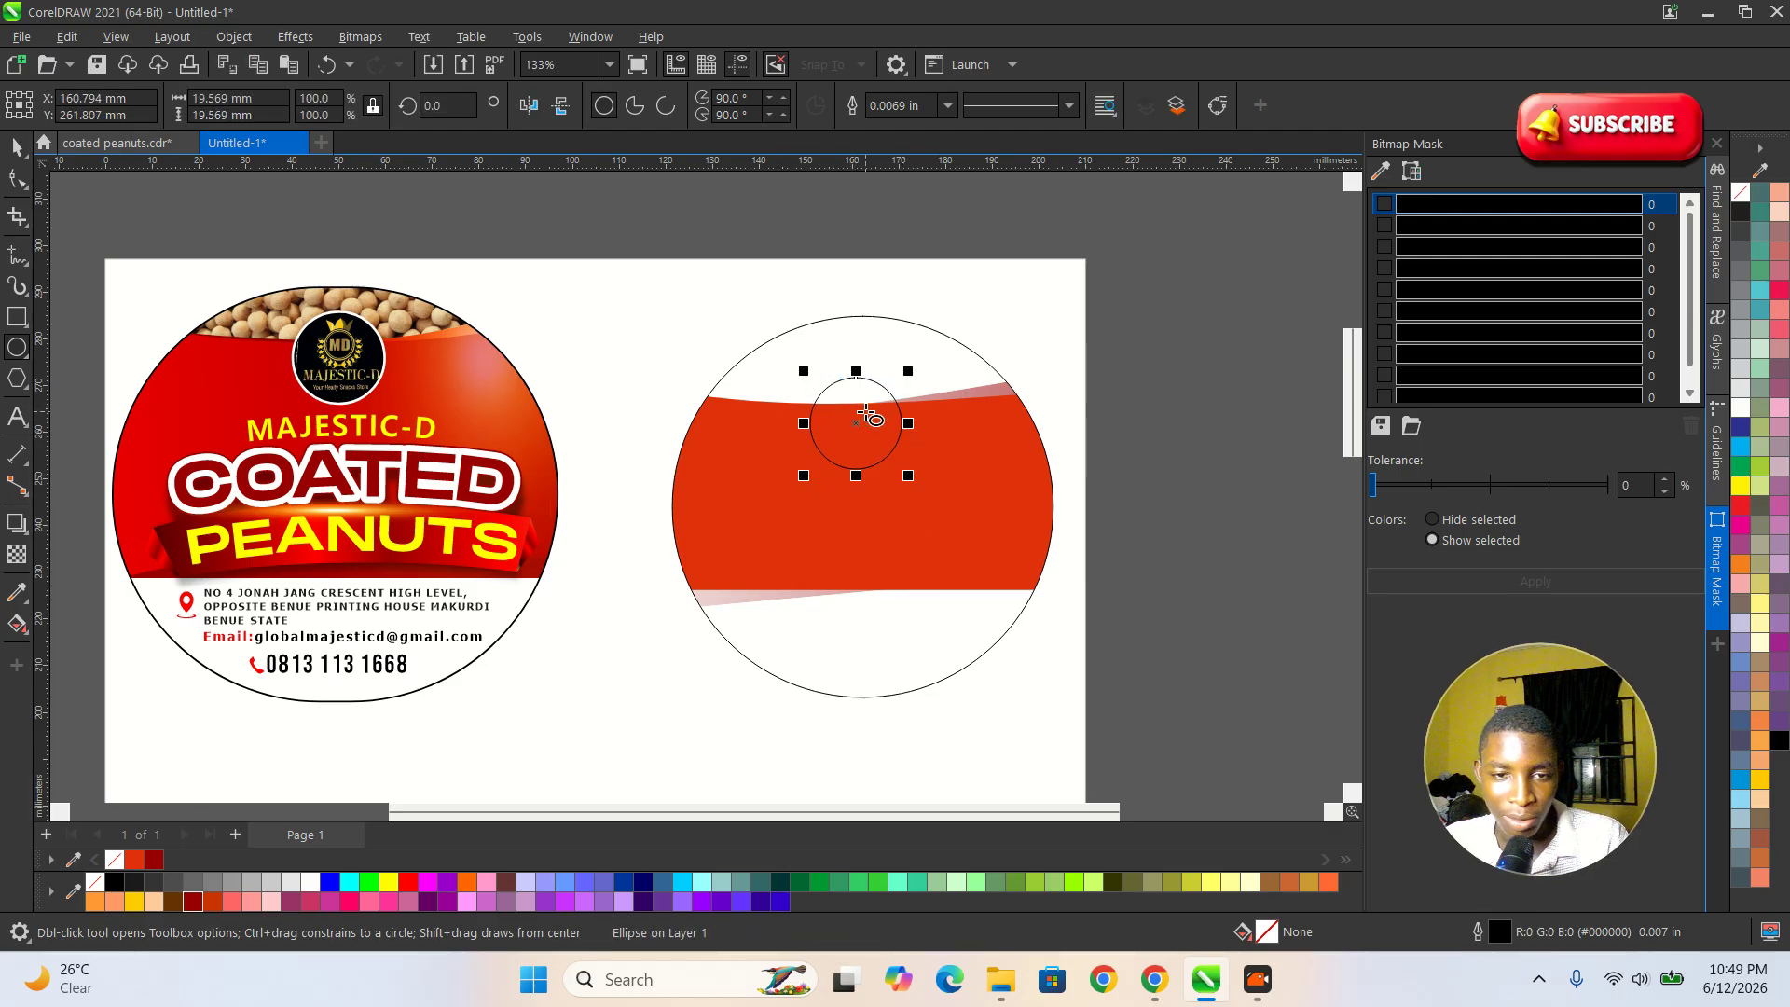
left_click(16, 146)
left_click(1246, 483)
left_click(876, 441)
left_click(1168, 473)
scroll(407, 402, "up", 1)
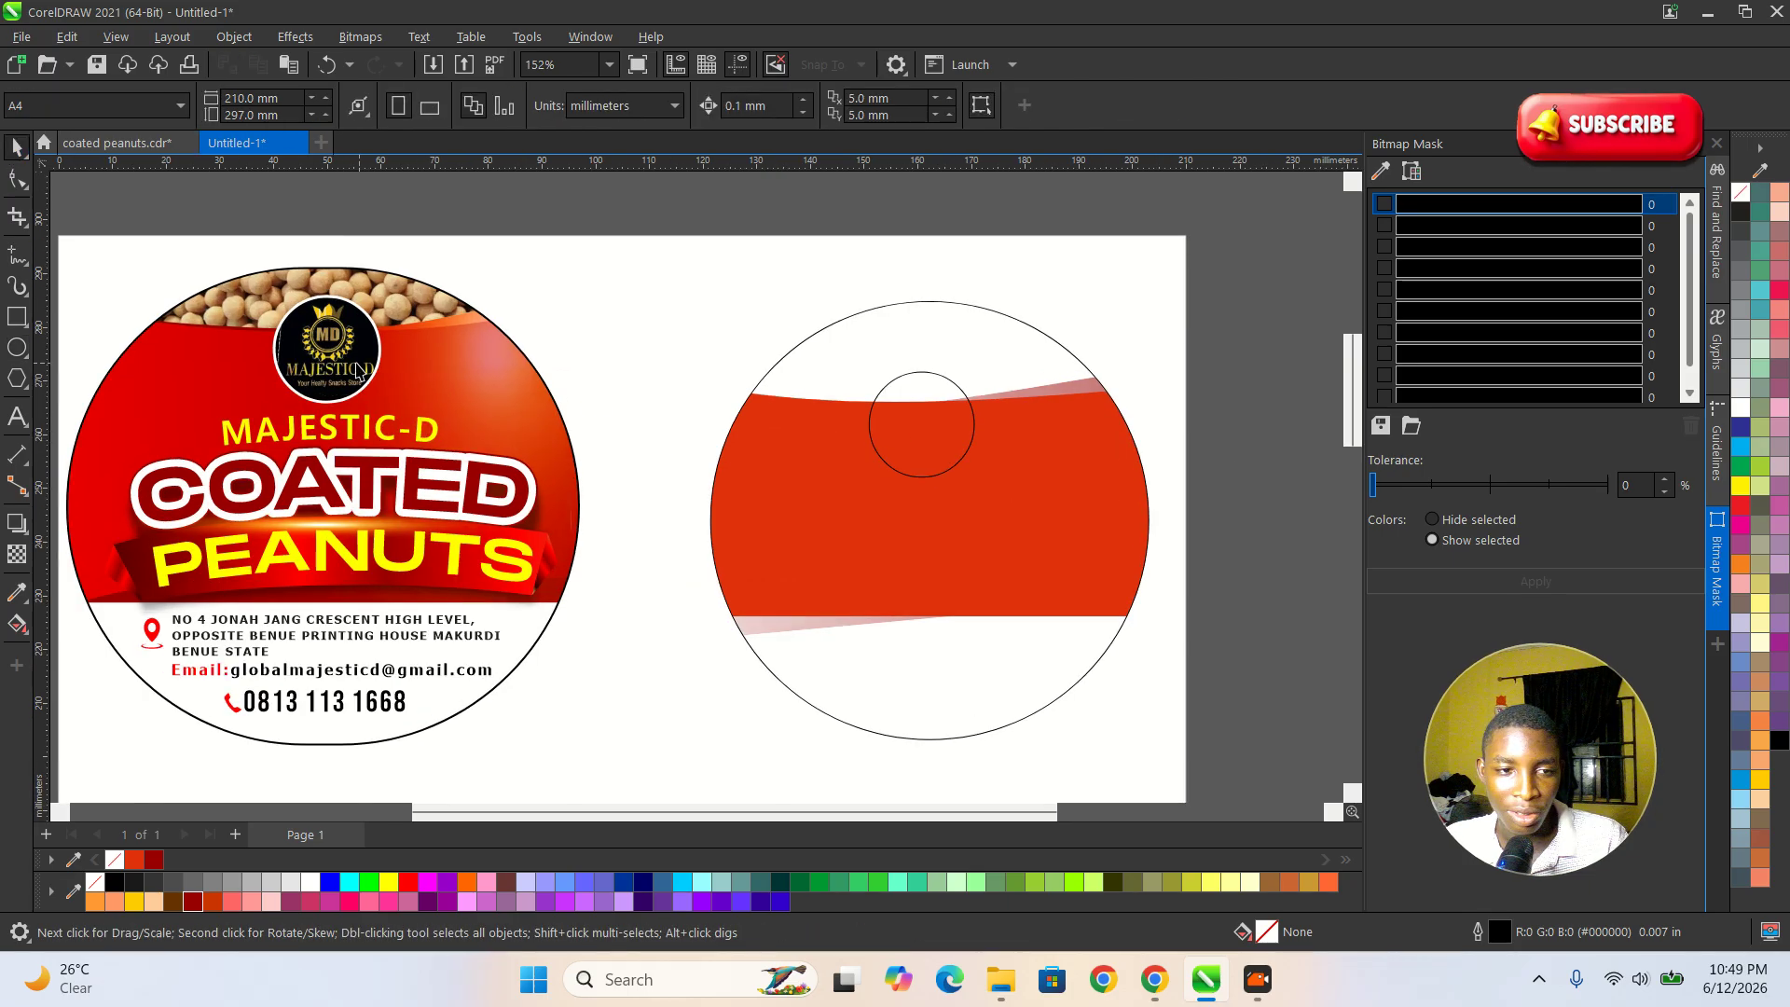
Inspect the logo bitmap placed inside the finished label's round PowerClip frame.
double_click(358, 360)
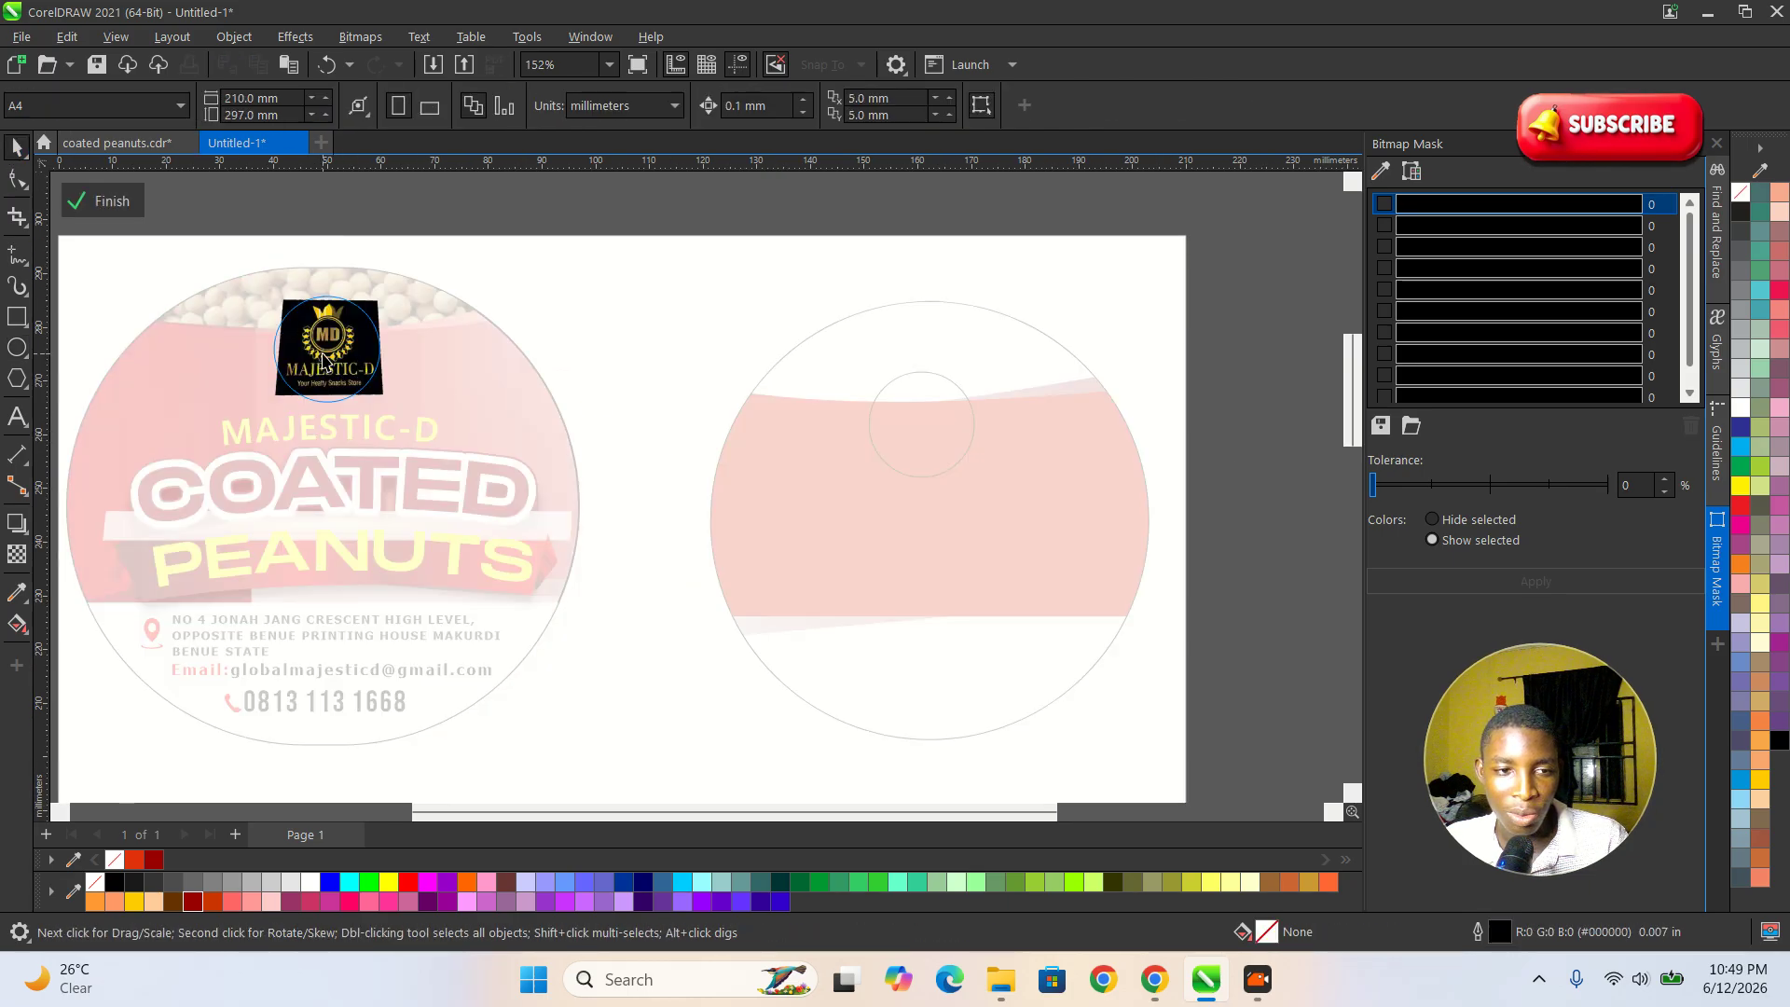
left_click(323, 362)
left_click(105, 202)
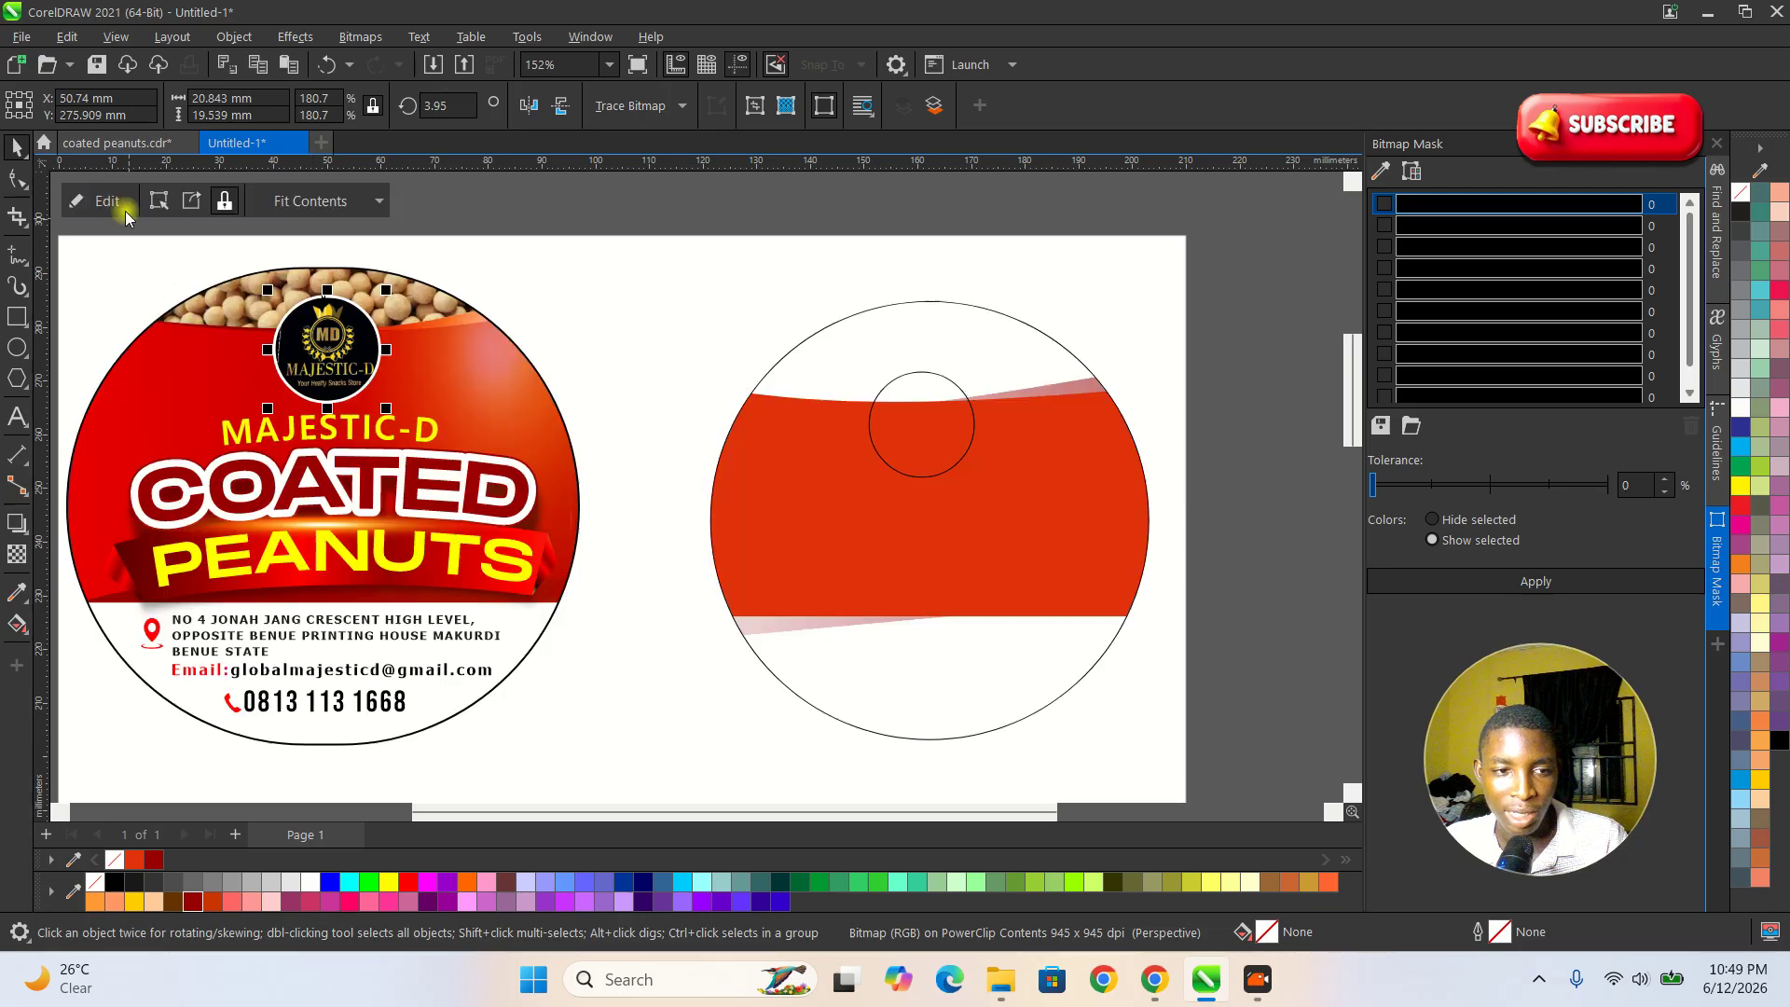
Move the small logo circle slightly up and center it horizontally on the large circle.
scroll(733, 474, "down", 3)
scroll(865, 438, "up", 3)
left_click(843, 453)
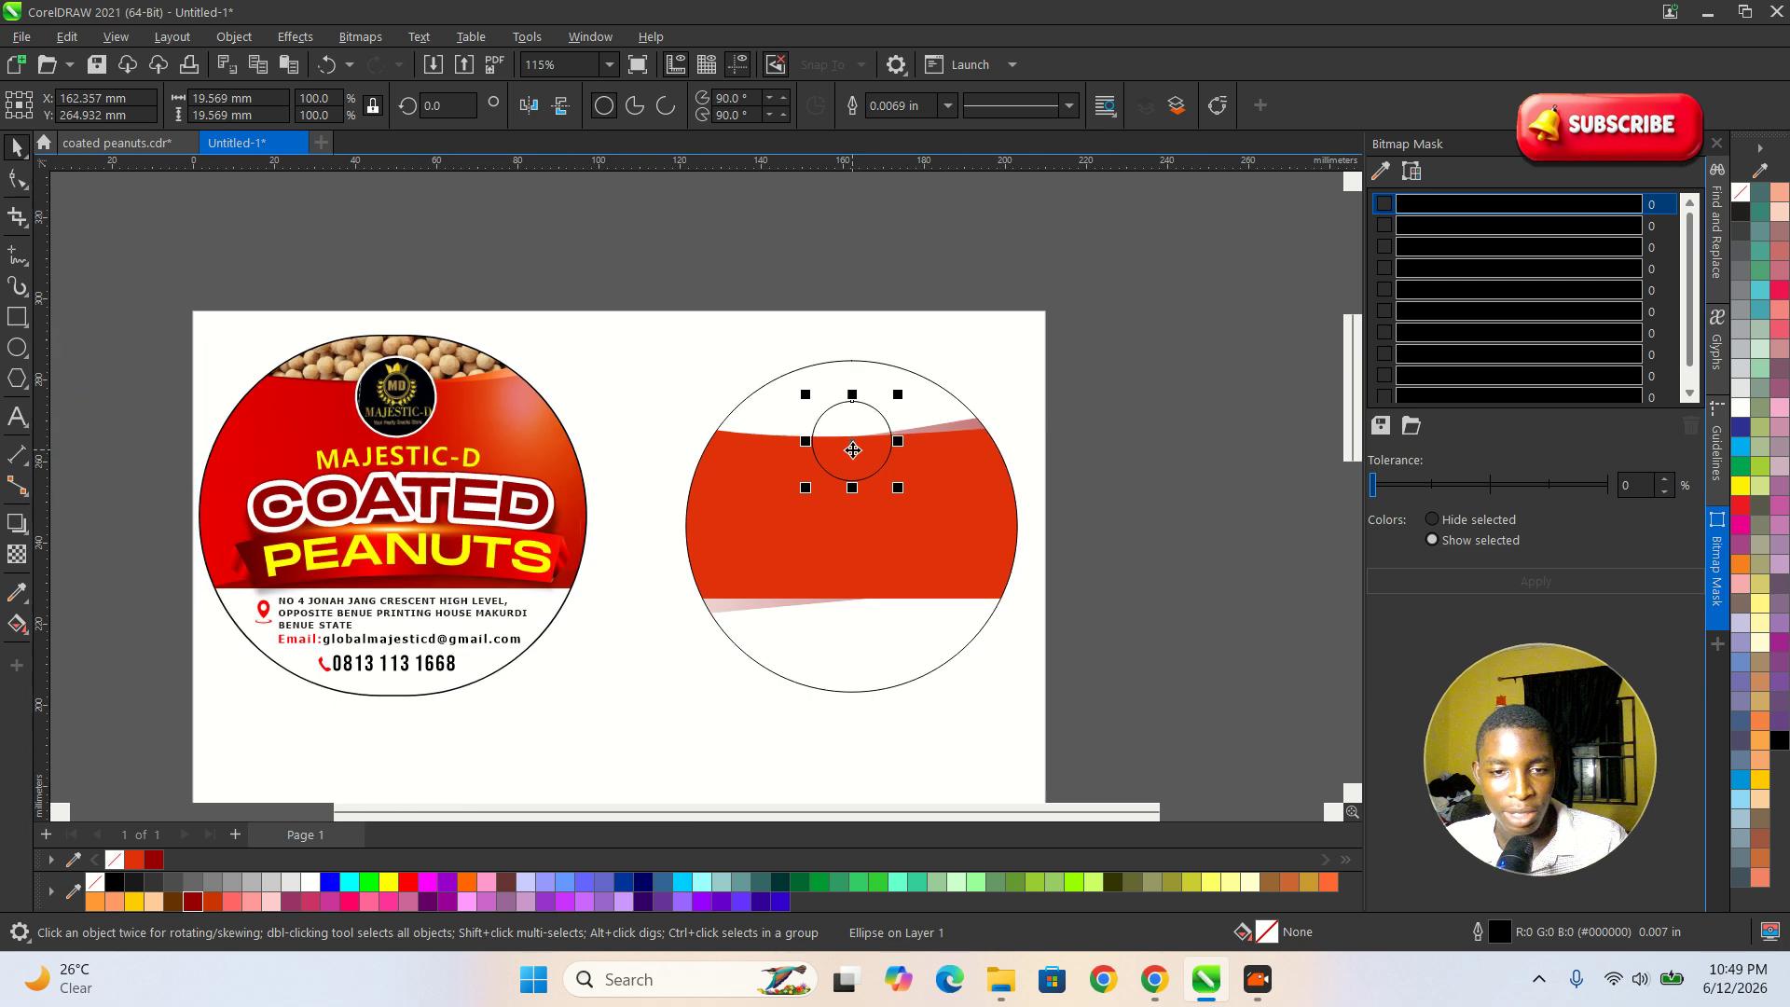
left_click(928, 509, "shift")
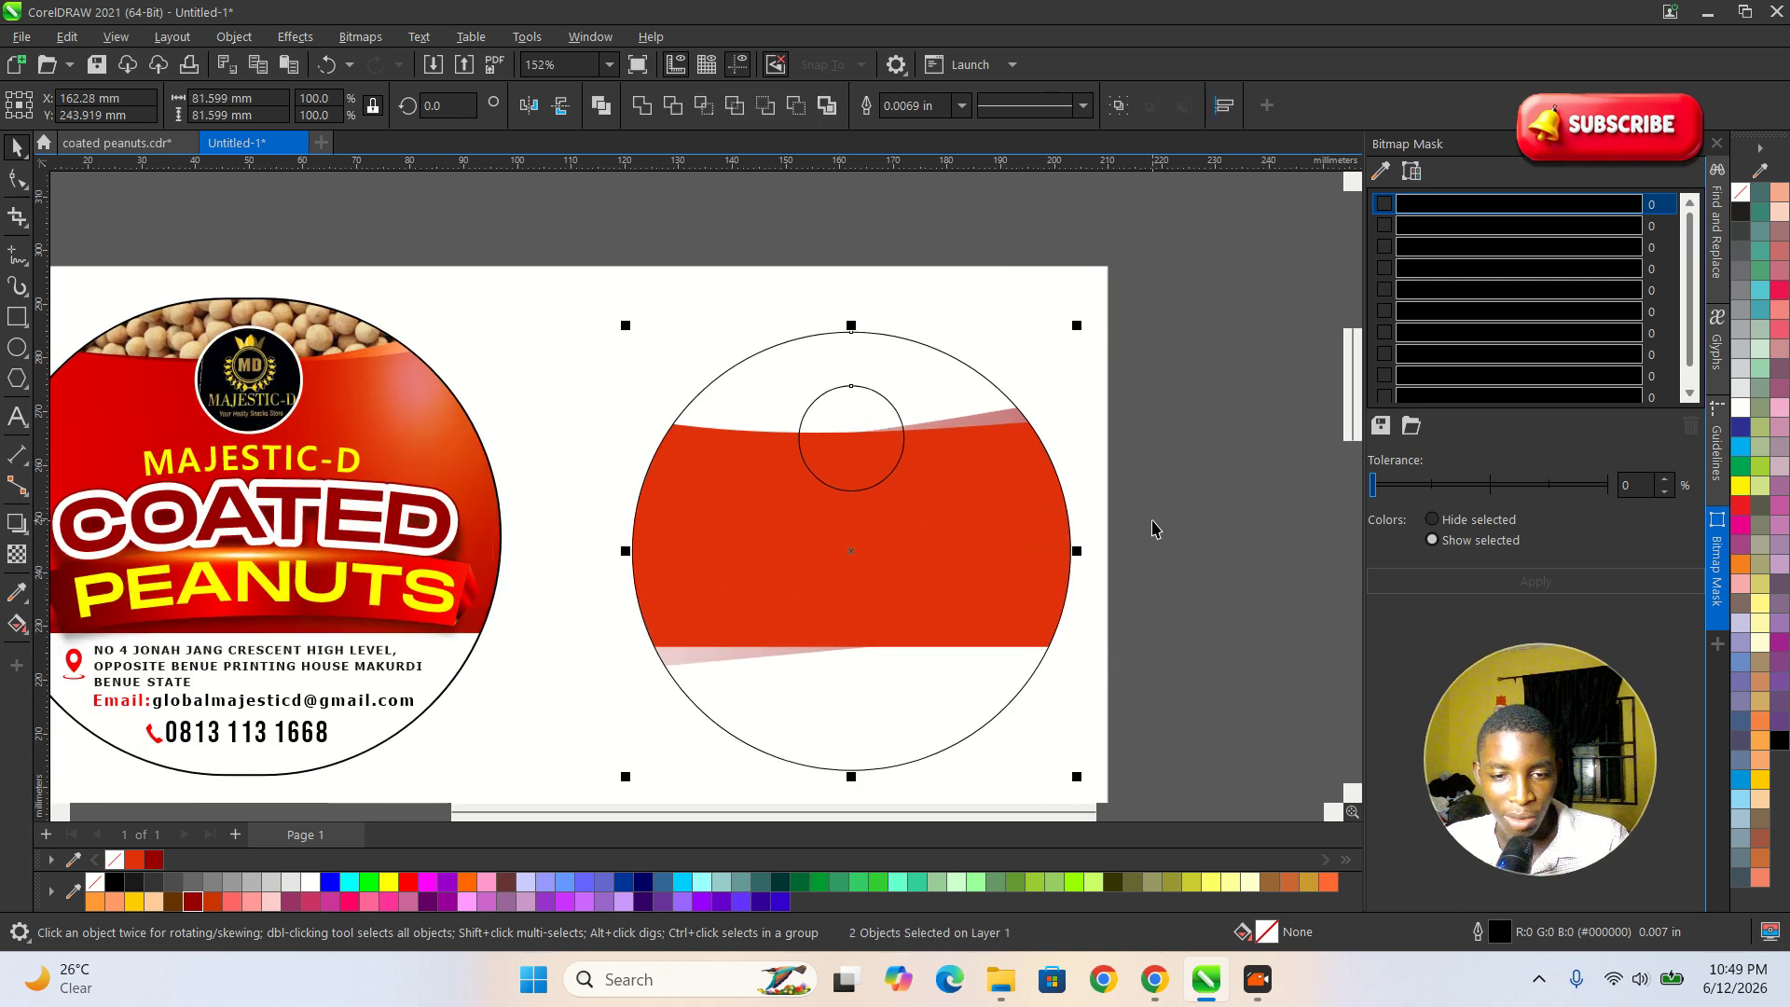
scroll(1154, 529, "down", 2)
left_click(746, 527)
Draw a rectangle about 77.6 × 12.6 mm across the lower part of the red area for the banner.
scroll(594, 535, "up", 3)
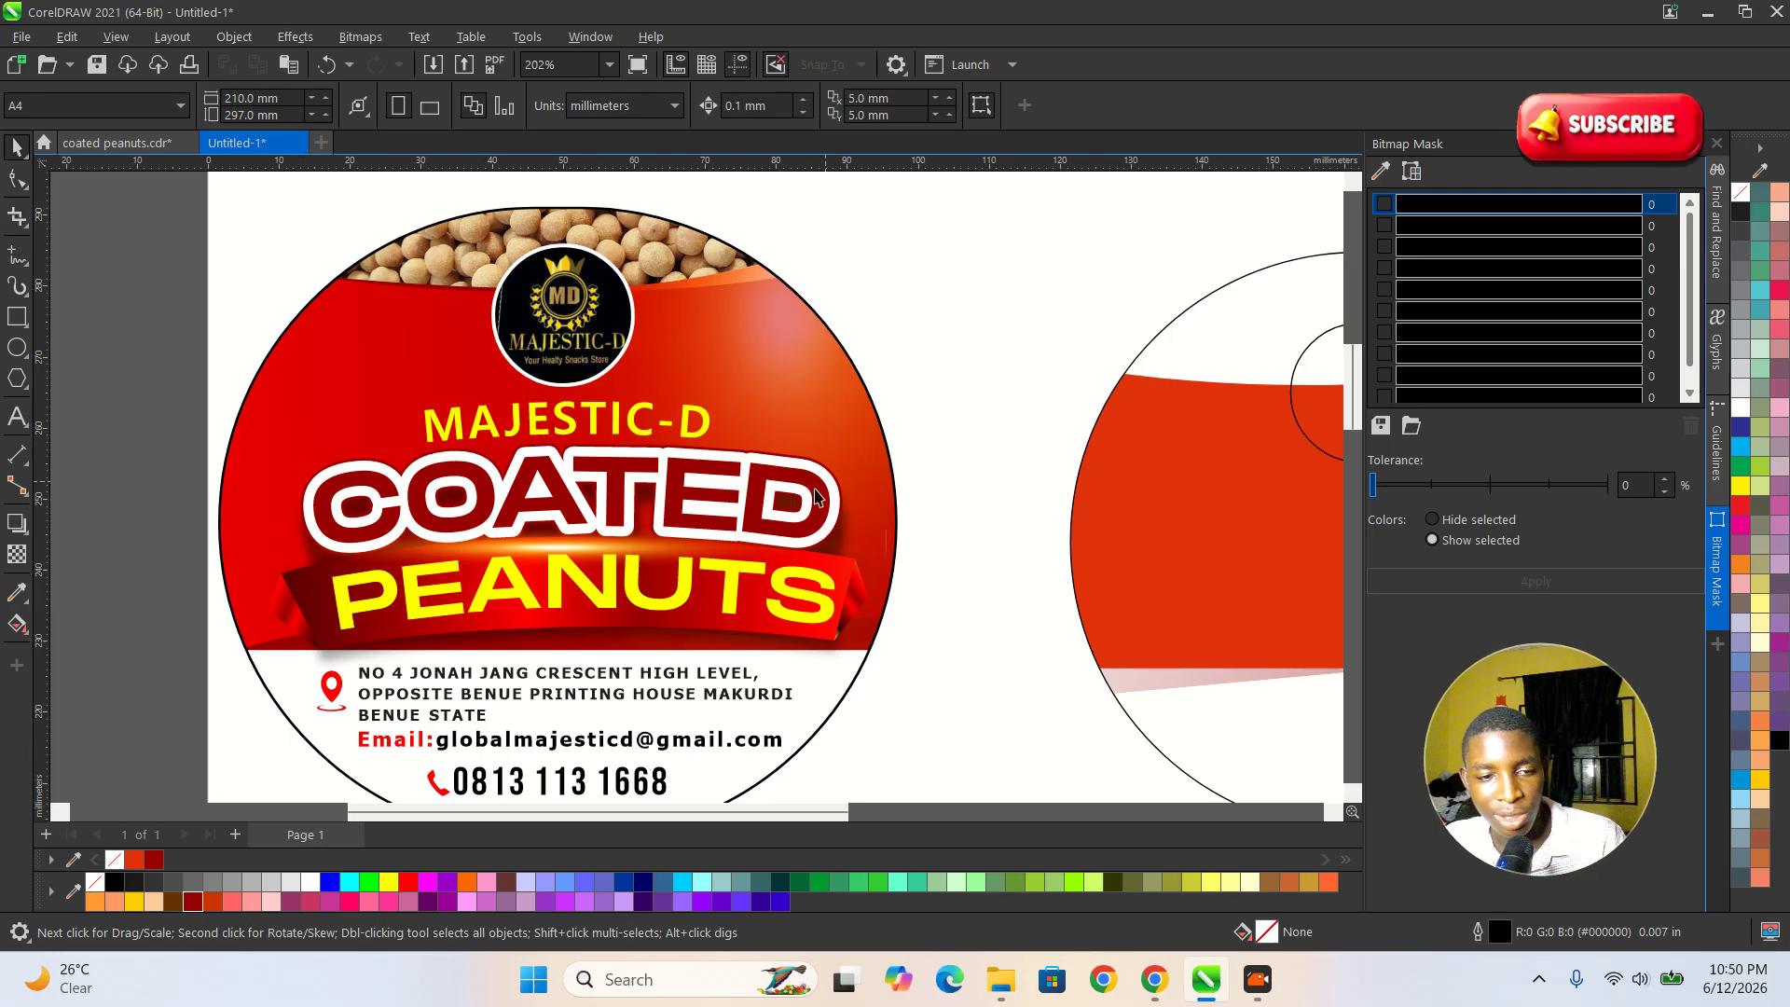
scroll(442, 492, "down", 3)
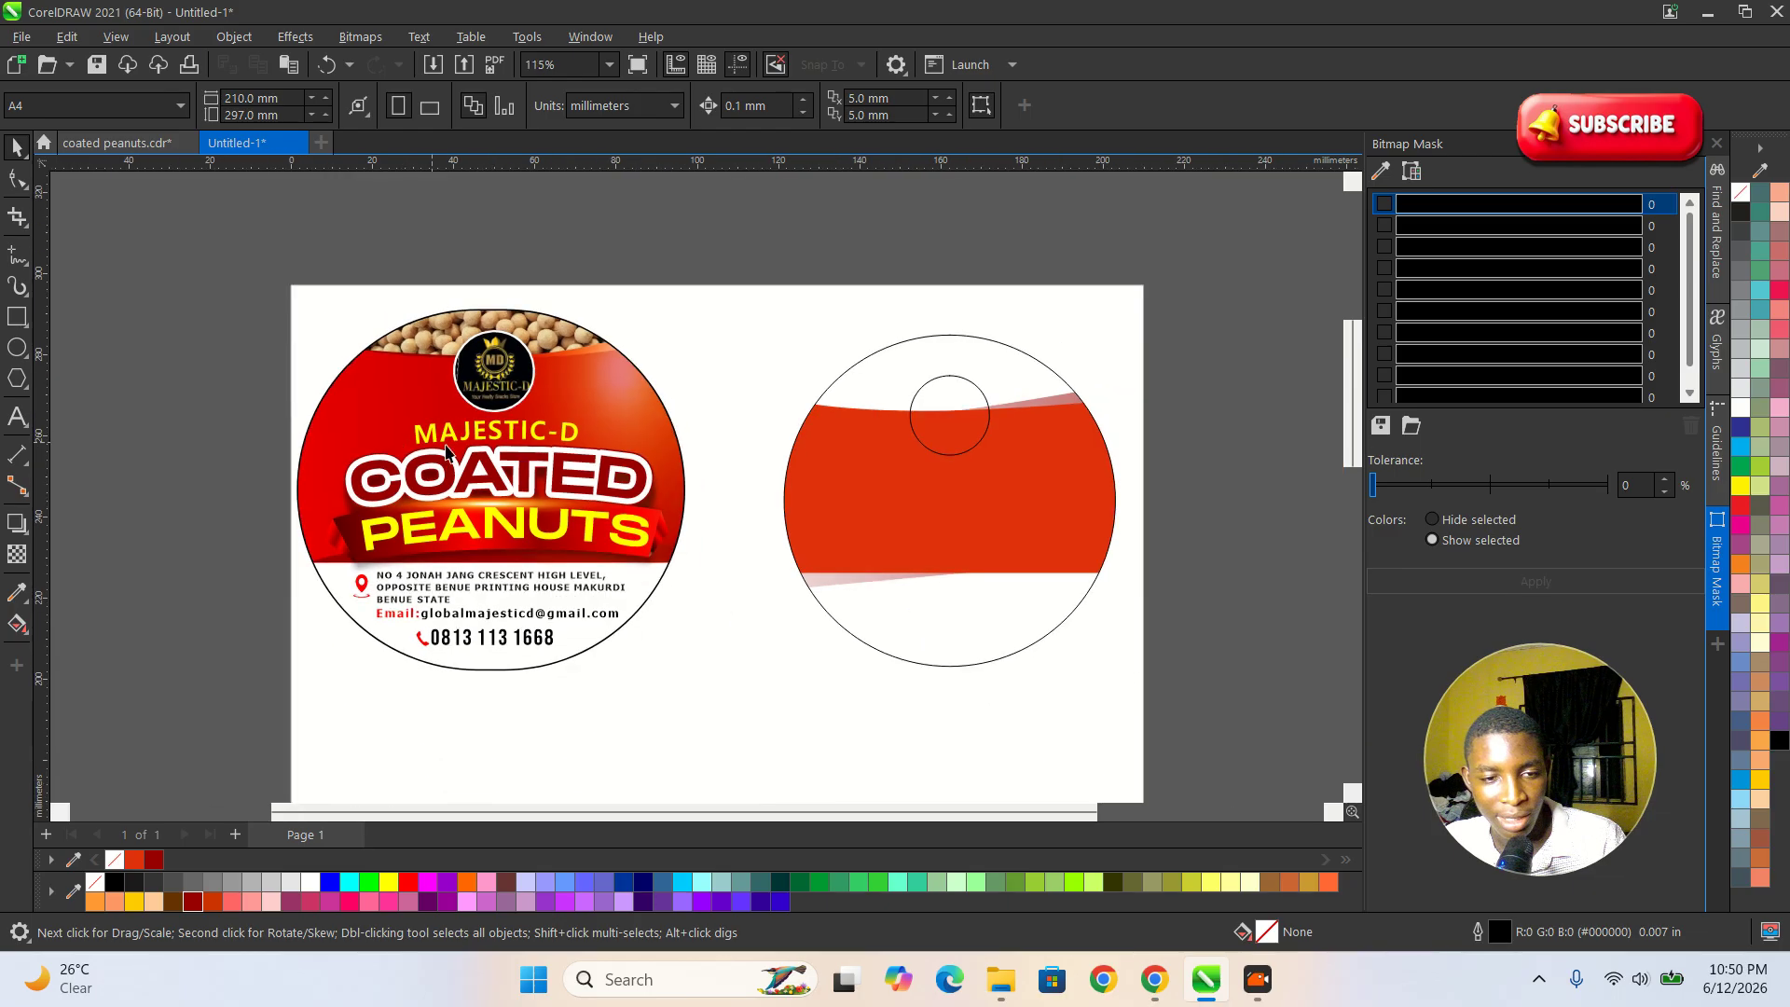
left_click(17, 316)
mouse_move(343, 512)
left_mouse_down()
mouse_move(668, 566)
mouse_move(951, 530)
mouse_move(1109, 543)
left_mouse_up()
key("space")
scroll(1109, 544, "up", 2)
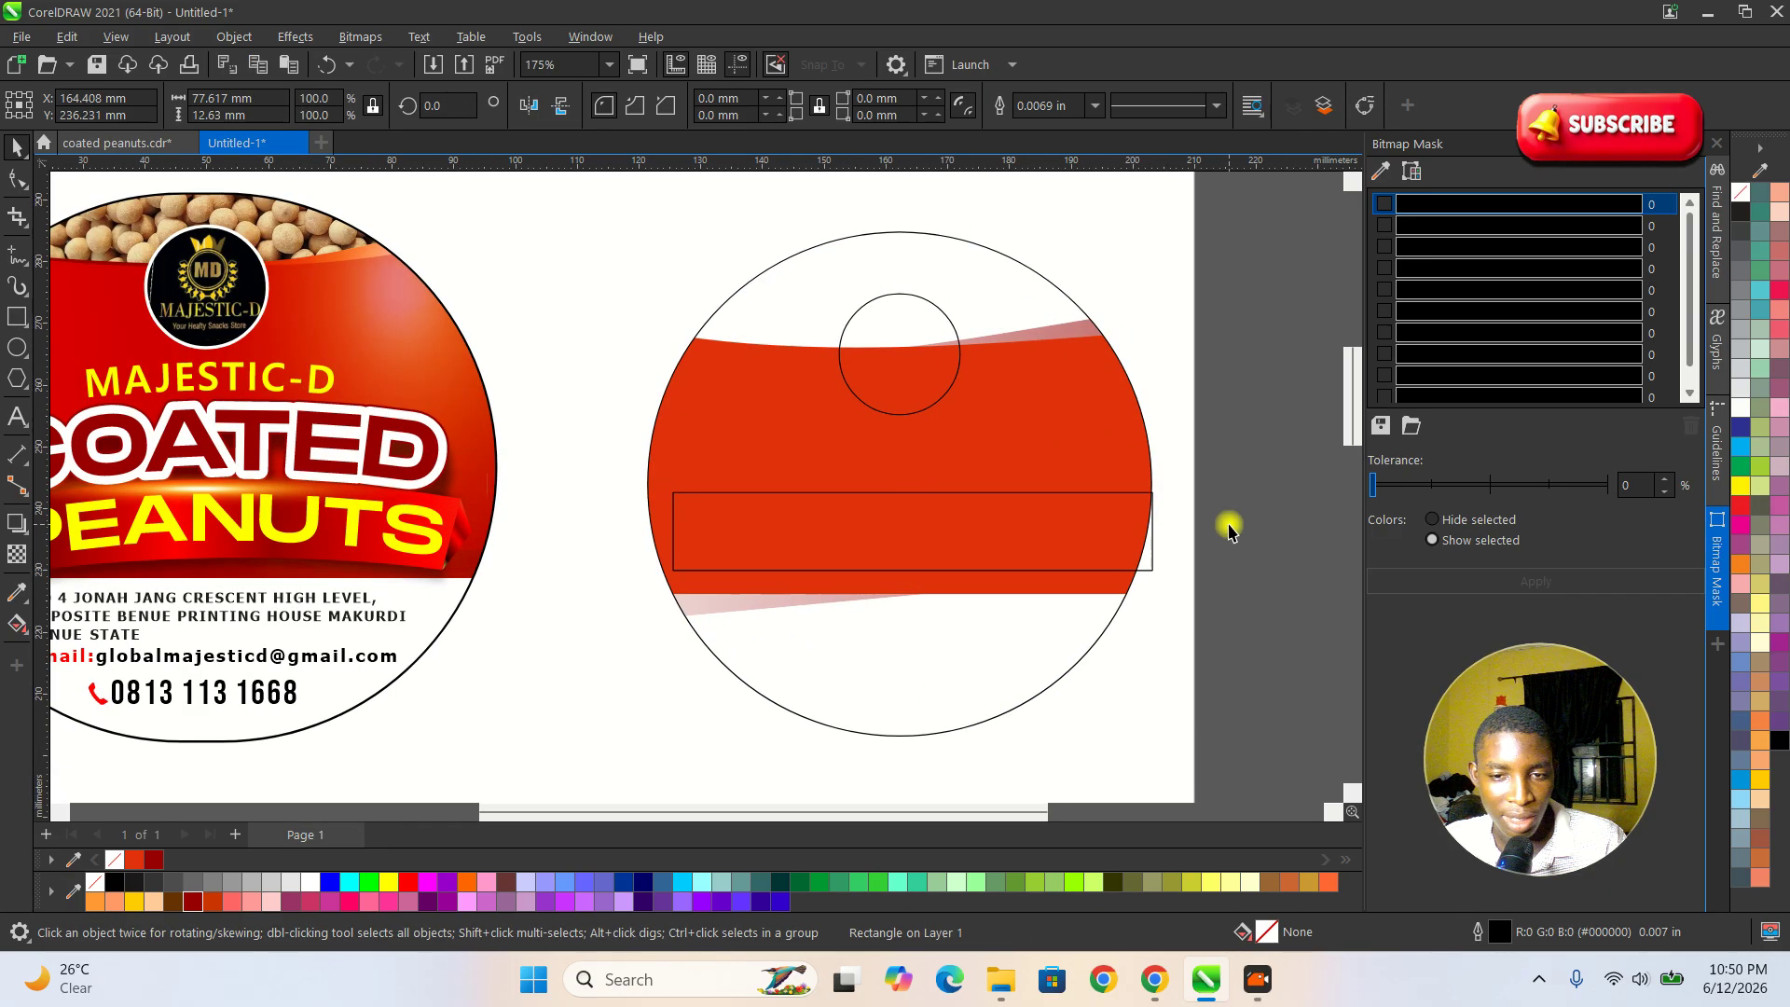
scroll(1110, 550, "up", 1)
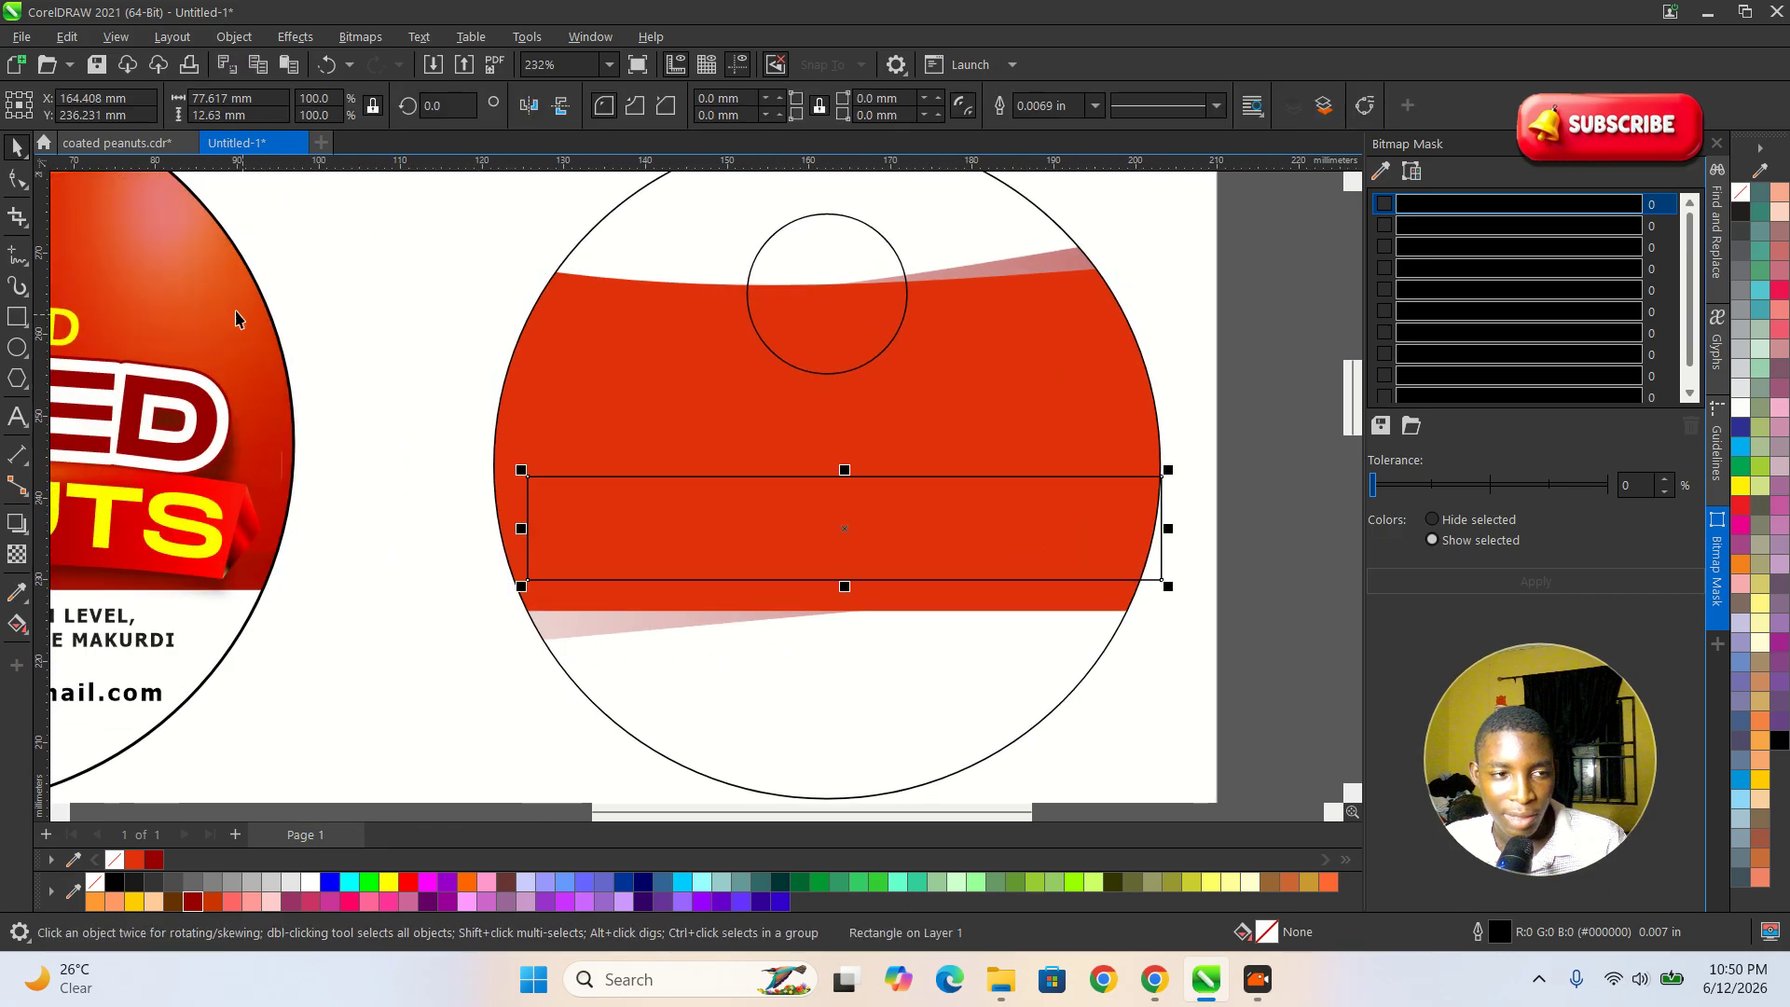
Convert the banner rectangle to curves and bend its upper edge upward into a shallow arch.
left_click(12, 184)
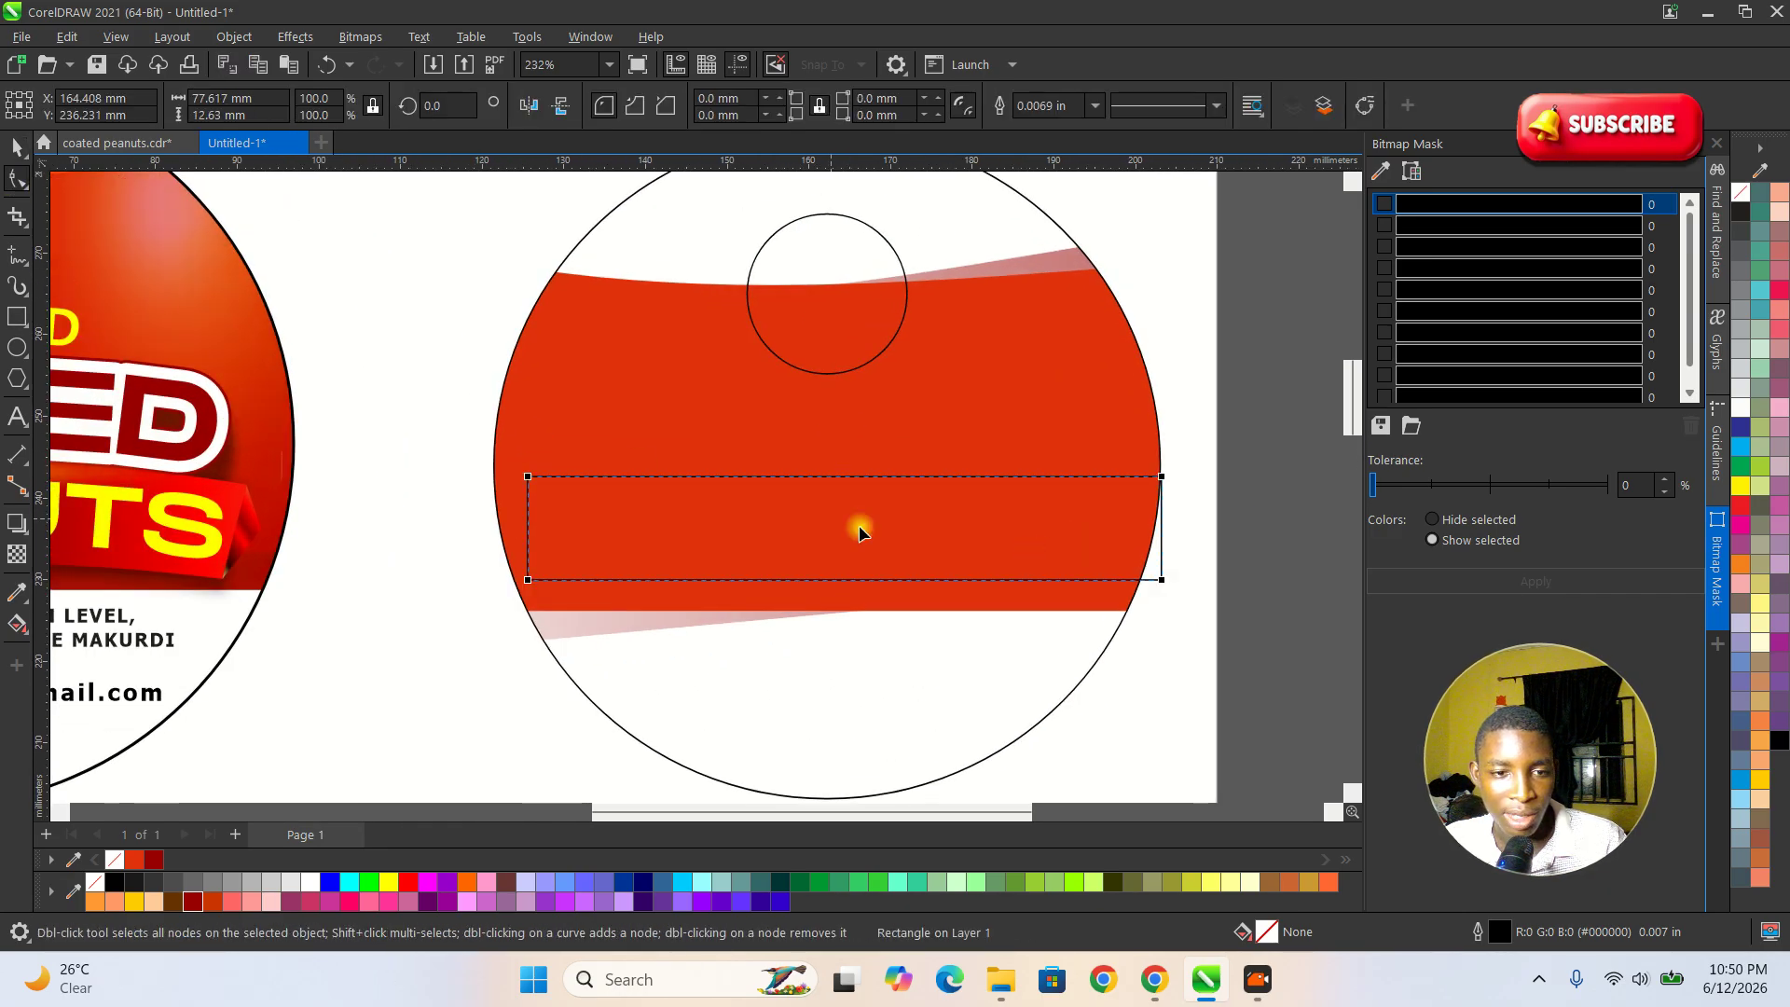
right_click(867, 478)
left_click(907, 356)
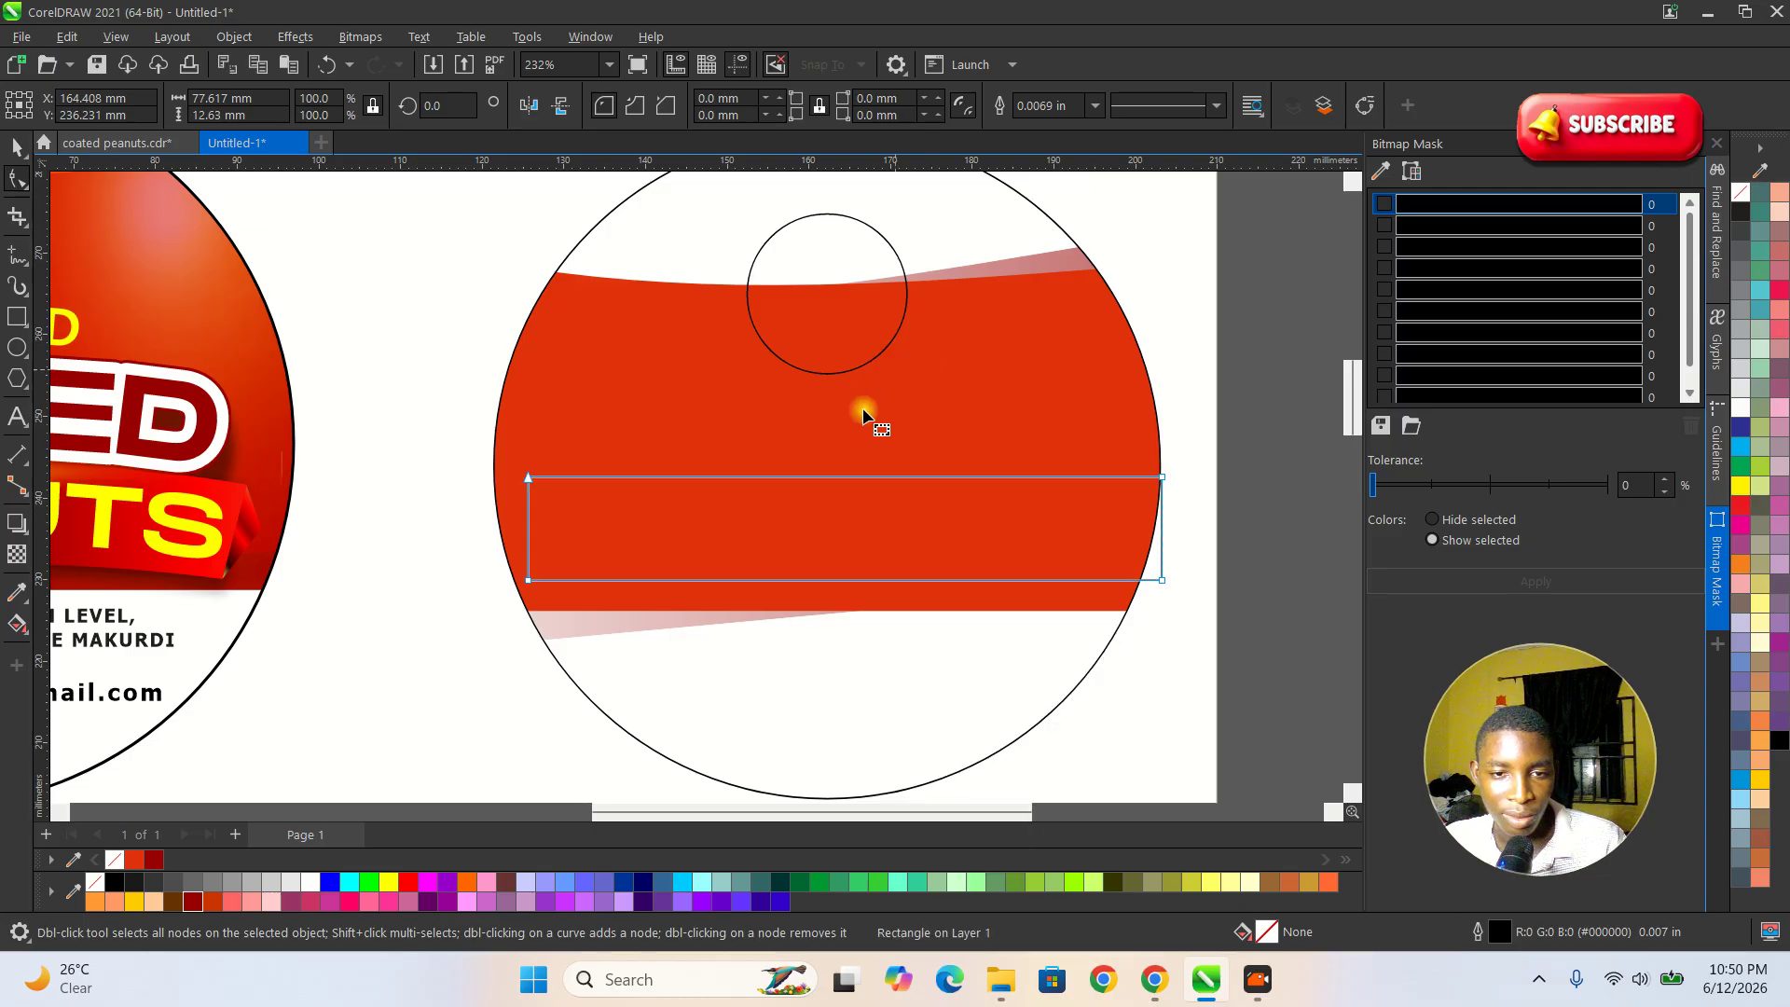
left_click(834, 478)
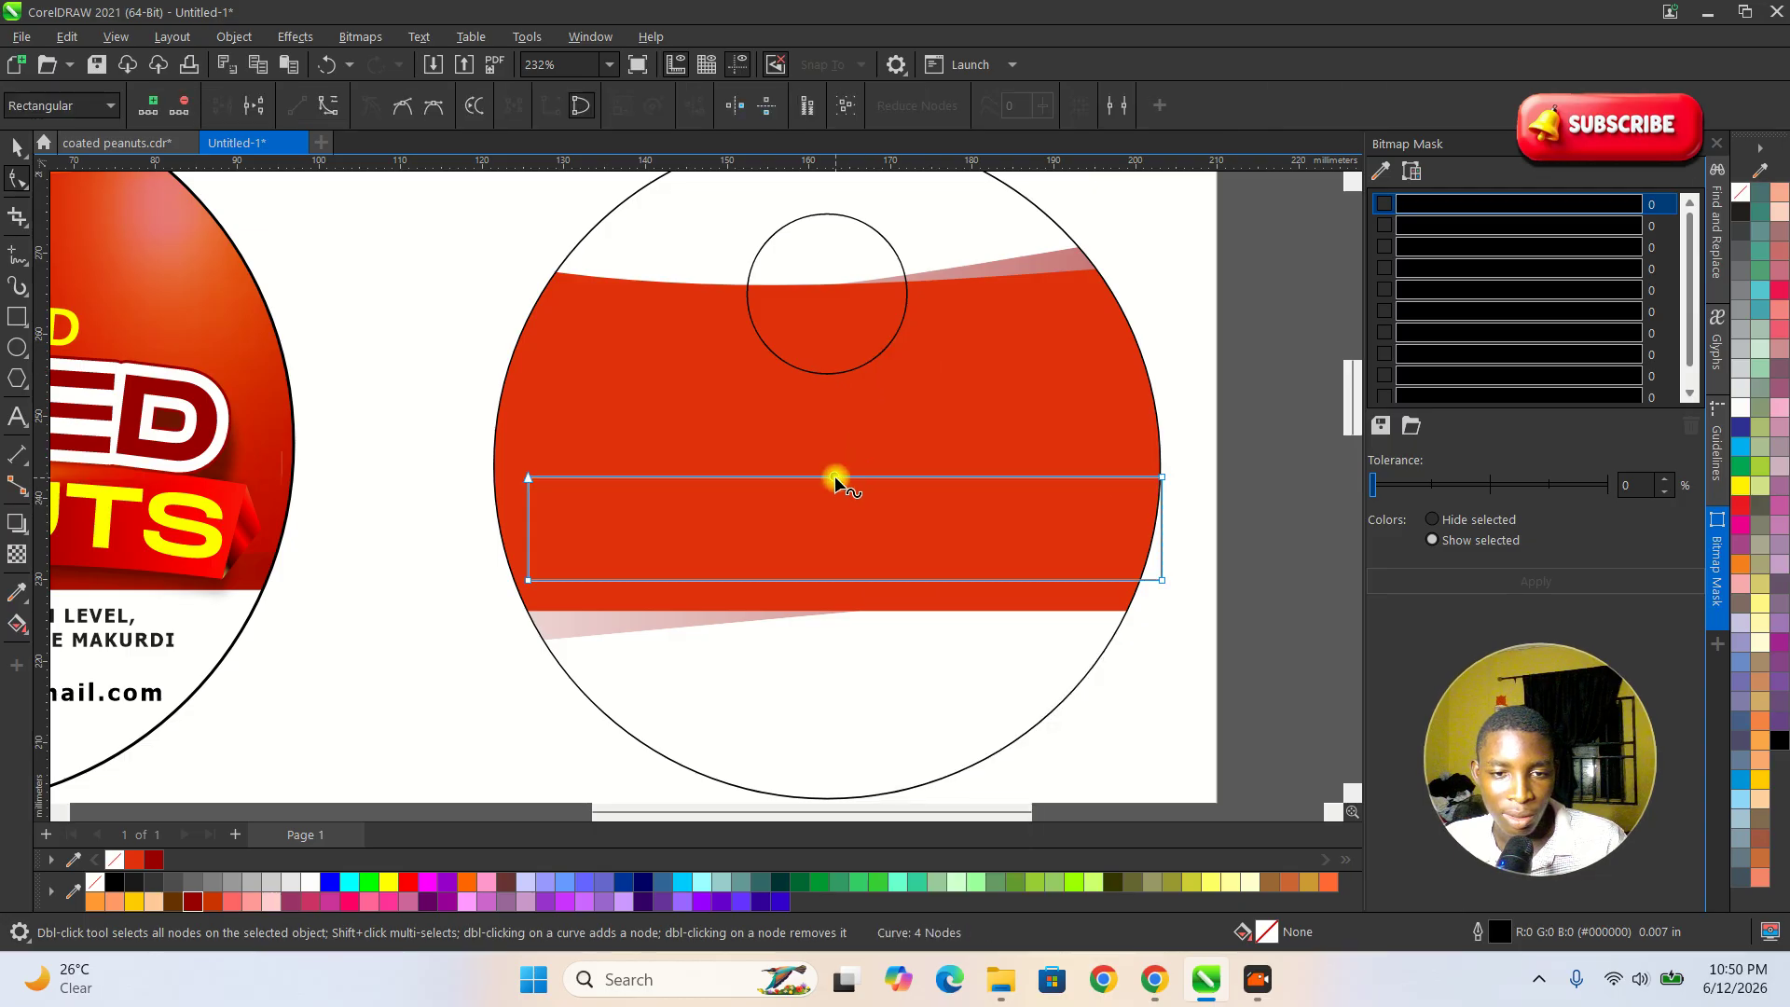
left_click(326, 107)
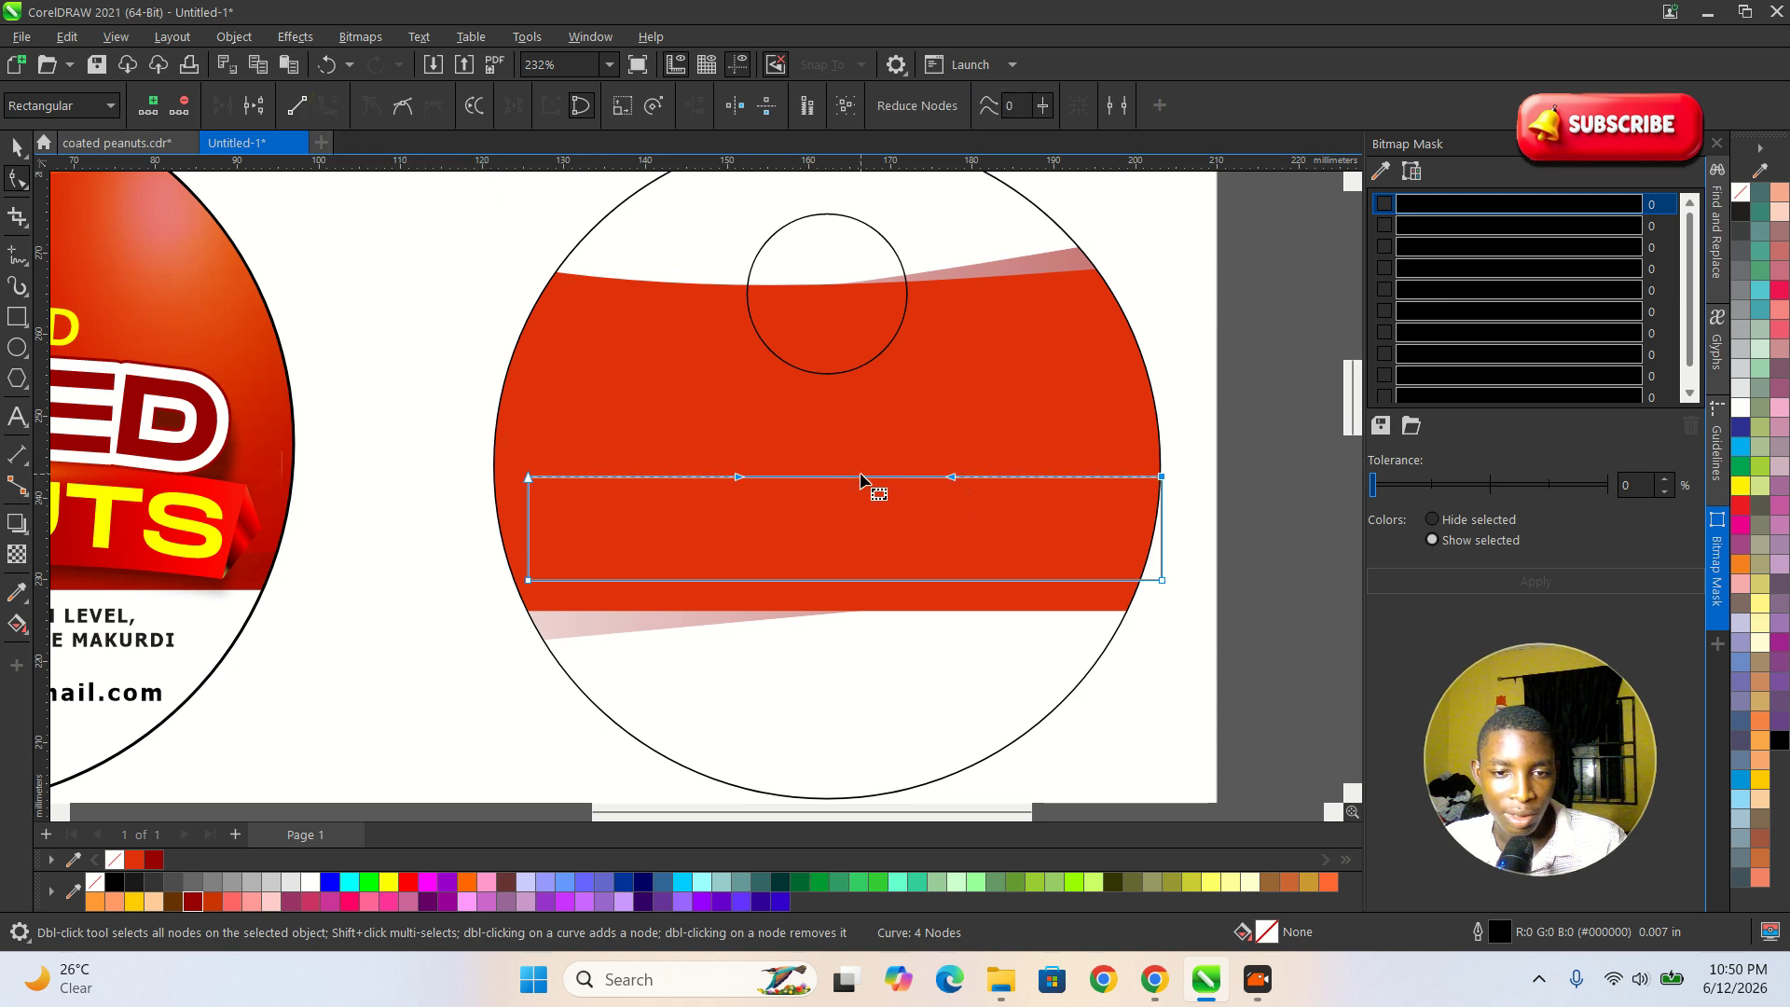
left_click_drag(855, 479, 862, 455)
scroll(1117, 563, "down", 2)
scroll(888, 577, "up", 1)
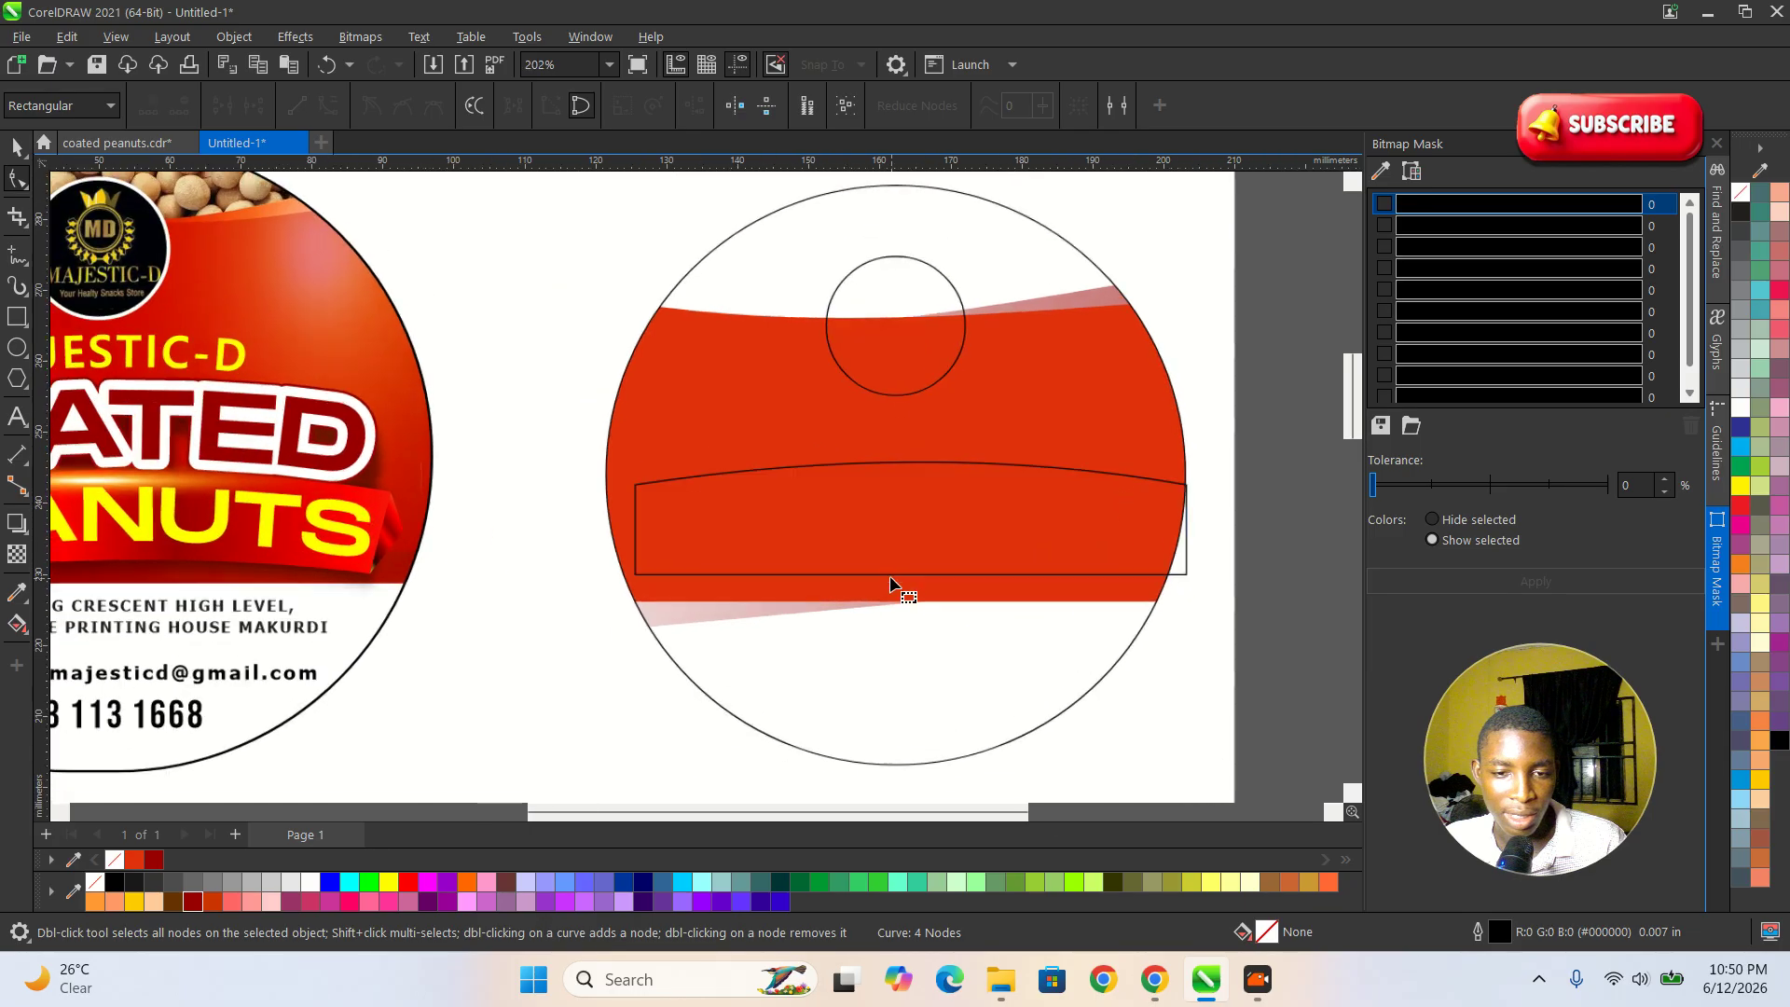
Turn the banner's lower edge into a curve segment and bend it upward to follow the upper arch.
left_click(891, 578)
left_click(892, 578)
right_click(896, 575)
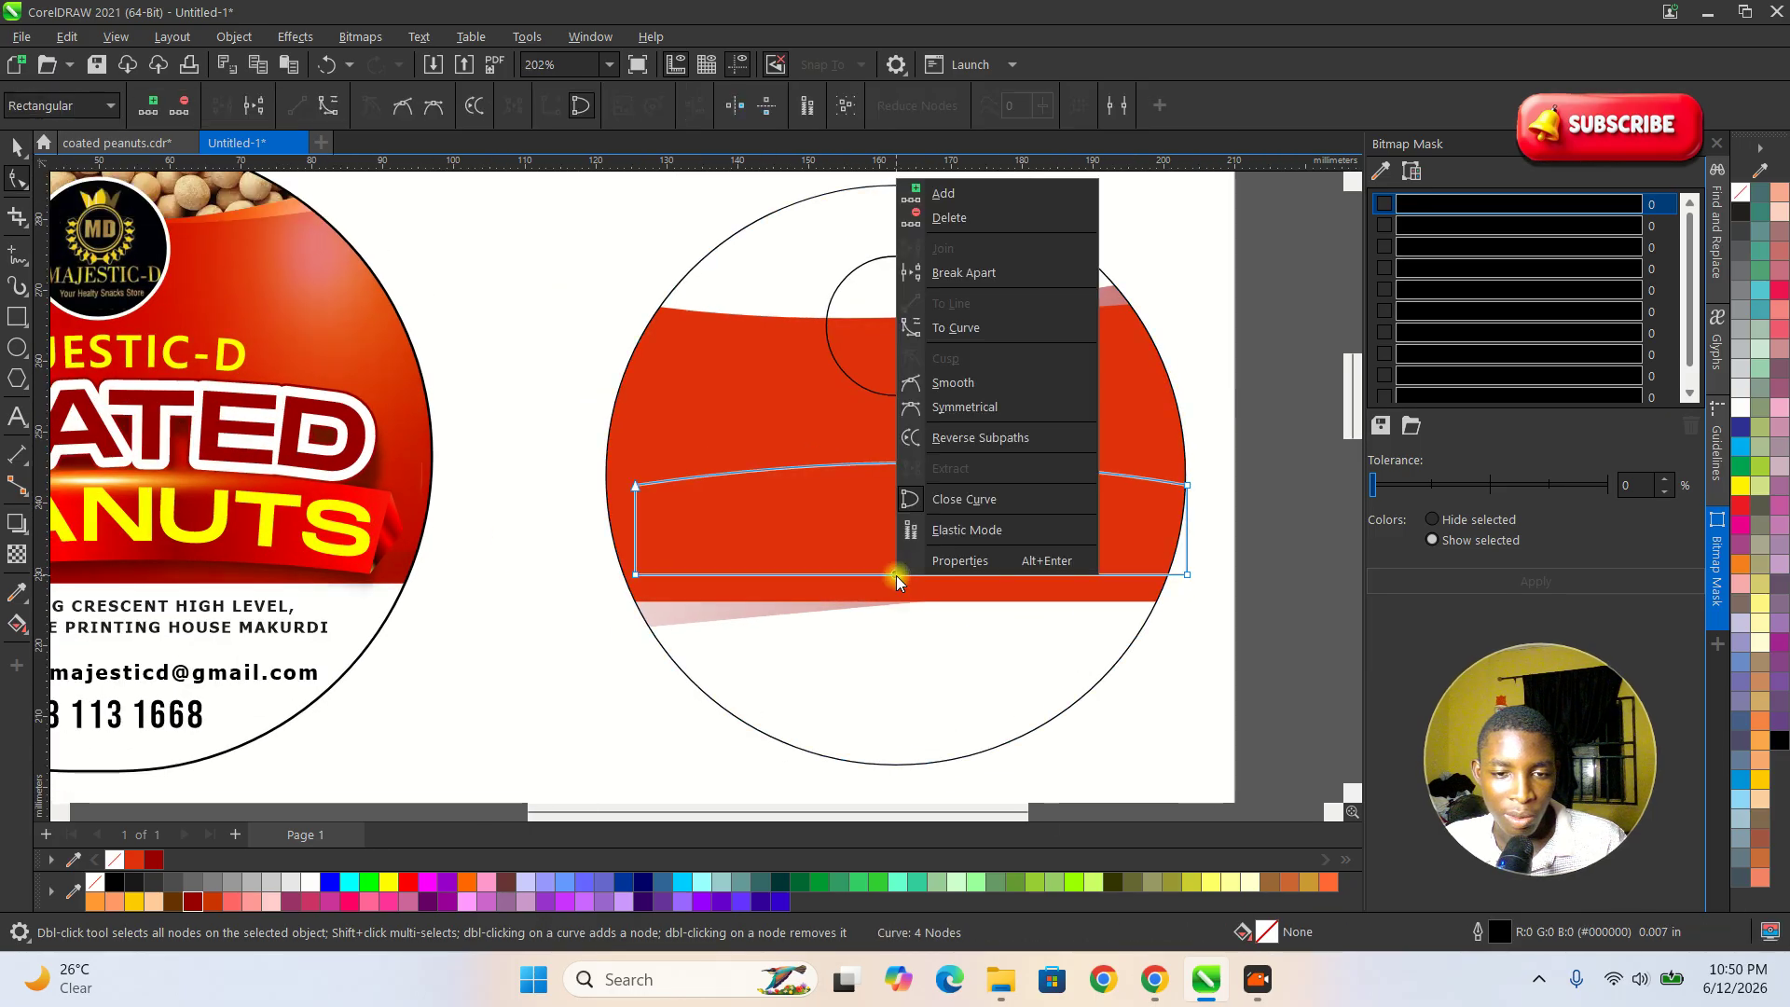
left_click(943, 330)
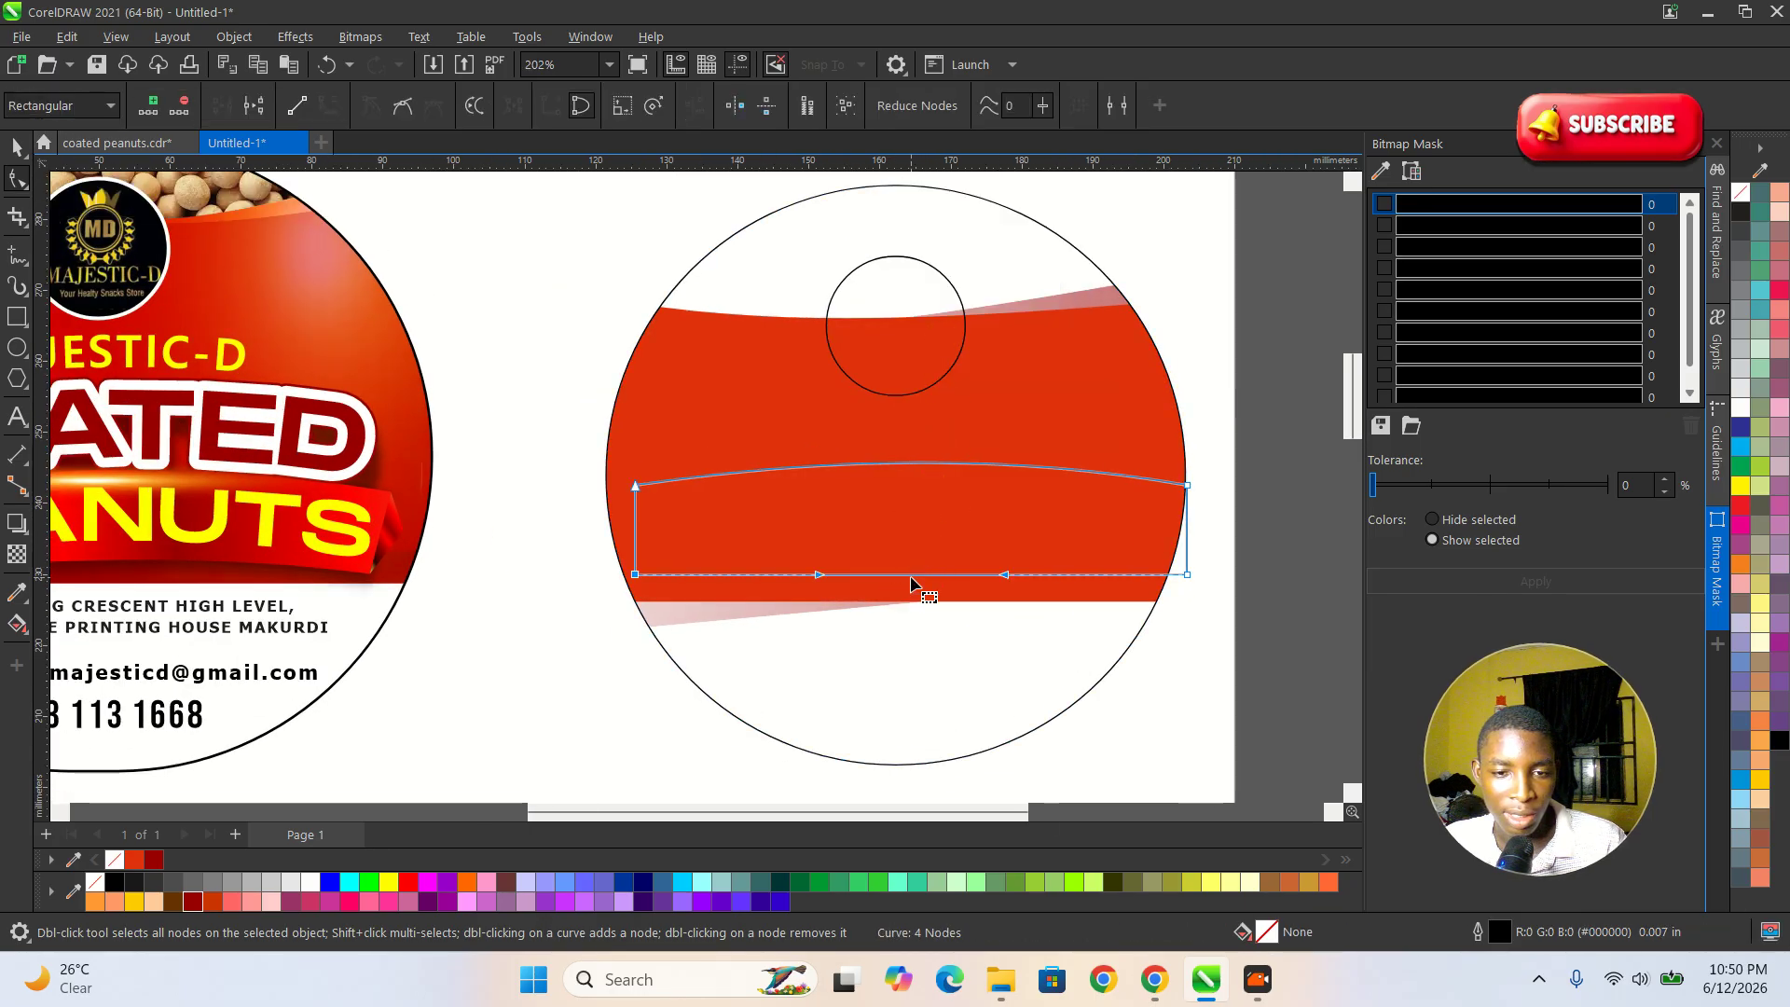
left_click_drag(907, 580, 915, 563)
key("space")
scroll(904, 540, "down", 2)
scroll(1033, 574, "up", 4)
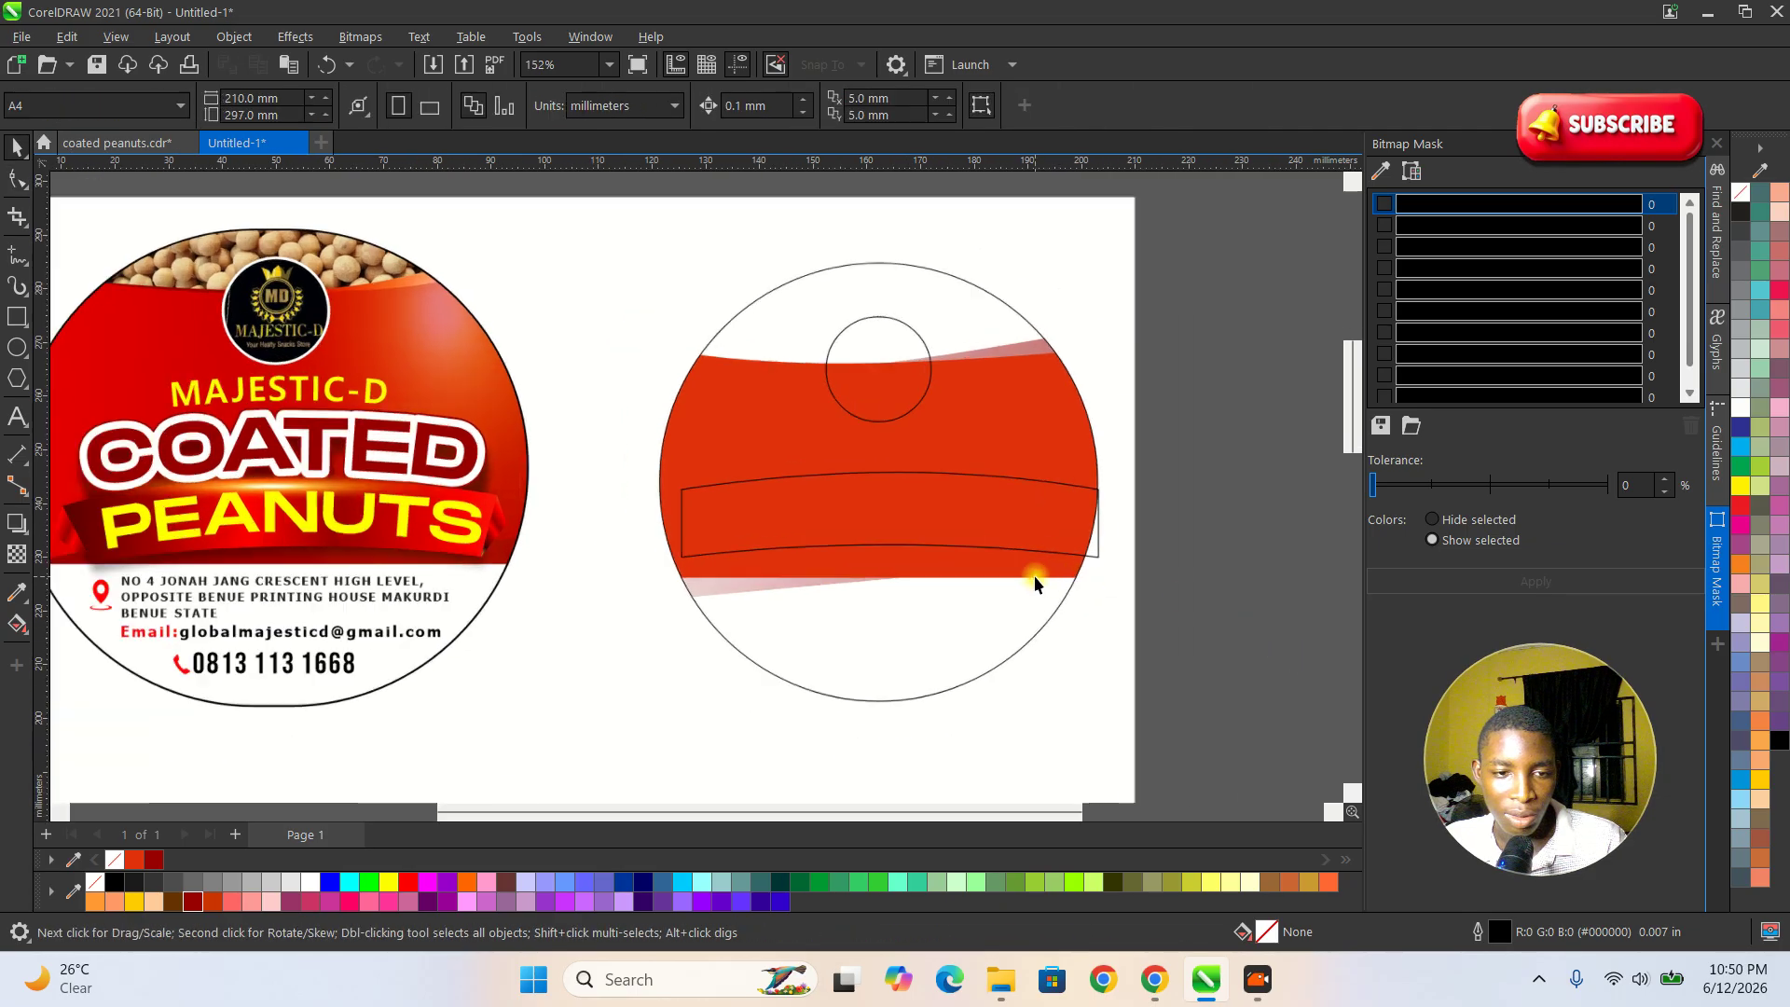
Pull the banner's two lower corner nodes inward to taper its ends, and nudge the banner slightly down.
key("space")
left_click_drag(1115, 570, 1059, 564)
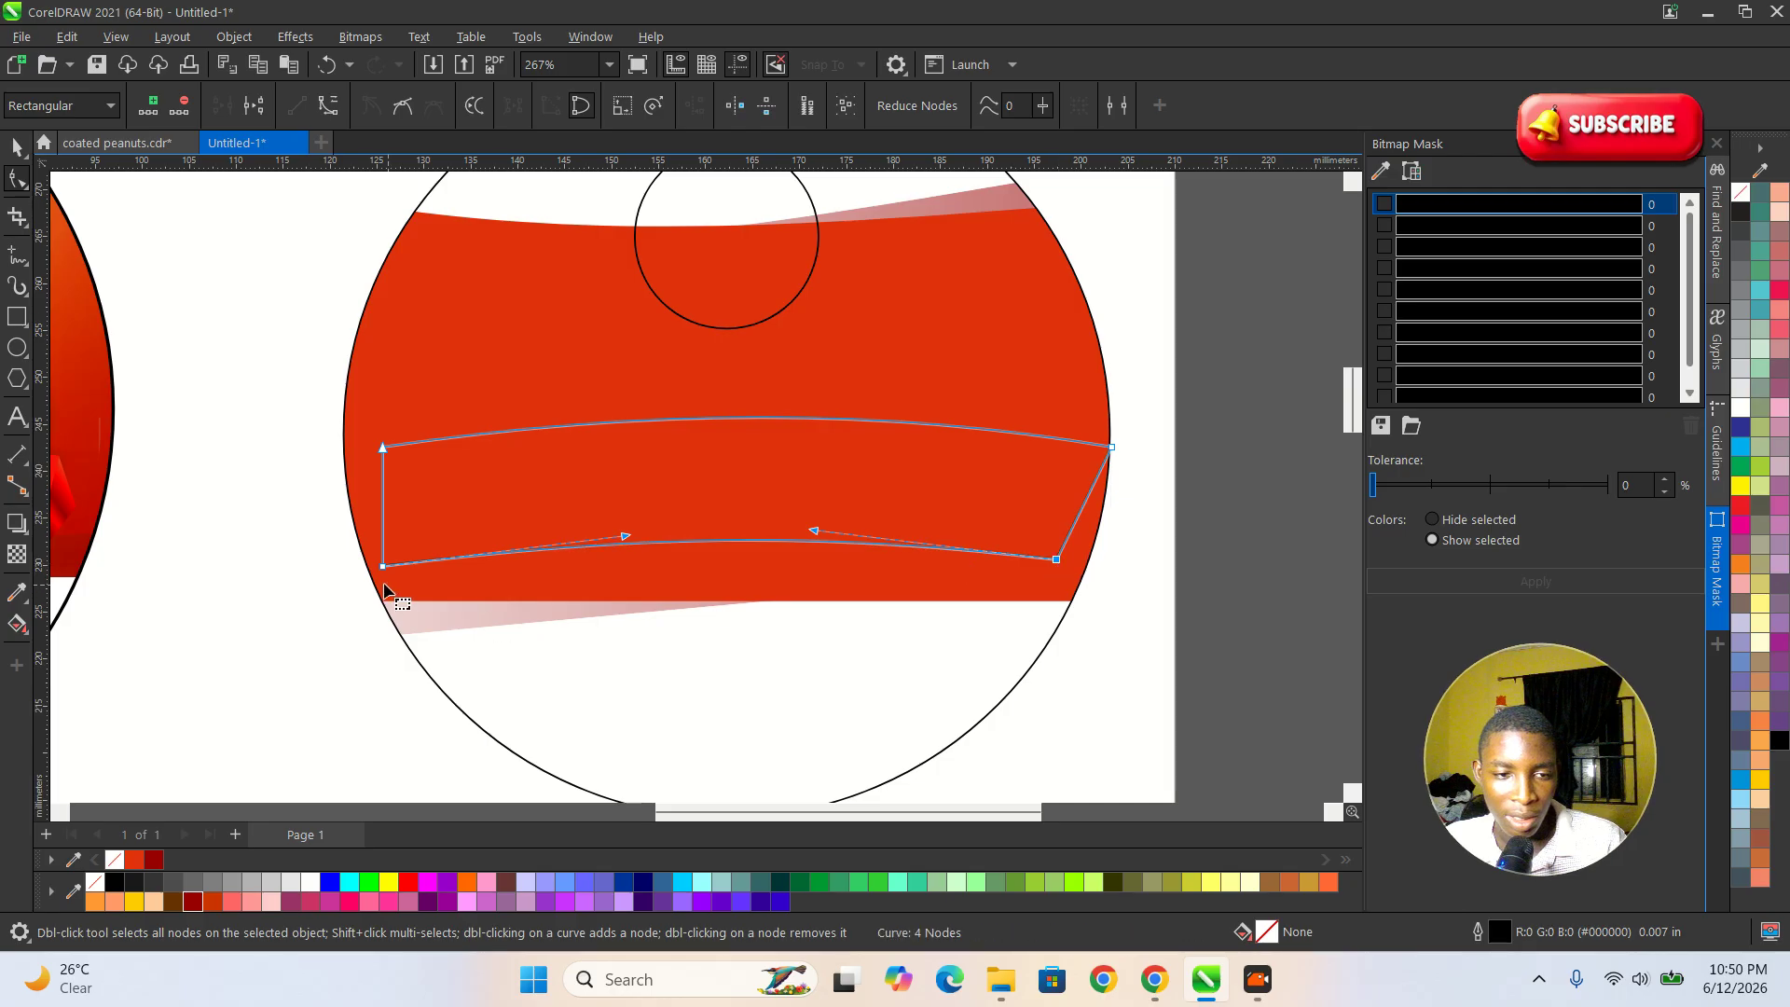
left_click_drag(383, 578, 426, 572)
key("space")
scroll(569, 582, "down", 2)
scroll(997, 601, "up", 1)
left_click_drag(791, 514, 794, 523)
scroll(968, 532, "down", 1)
scroll(969, 532, "down", 2)
scroll(373, 415, "up", 1)
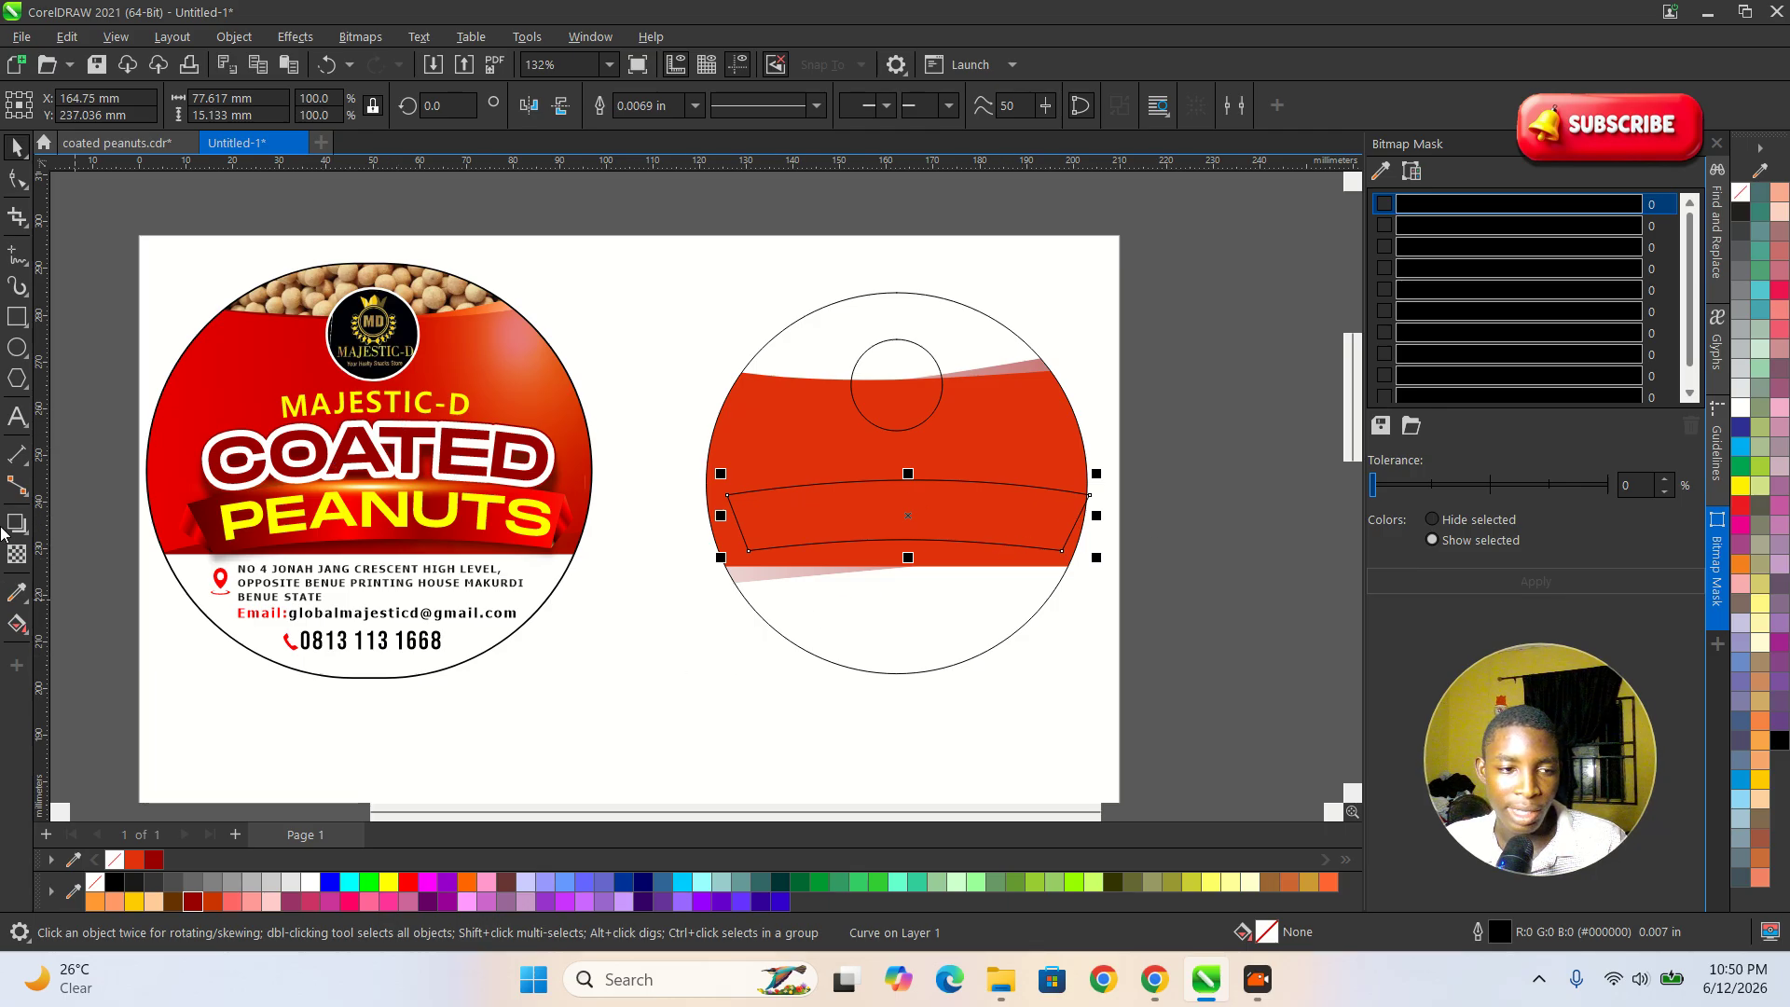
Add the artistic text "majestic-d" in the red area just above the banner.
left_click(16, 419)
scroll(736, 471, "up", 3)
left_click(739, 463)
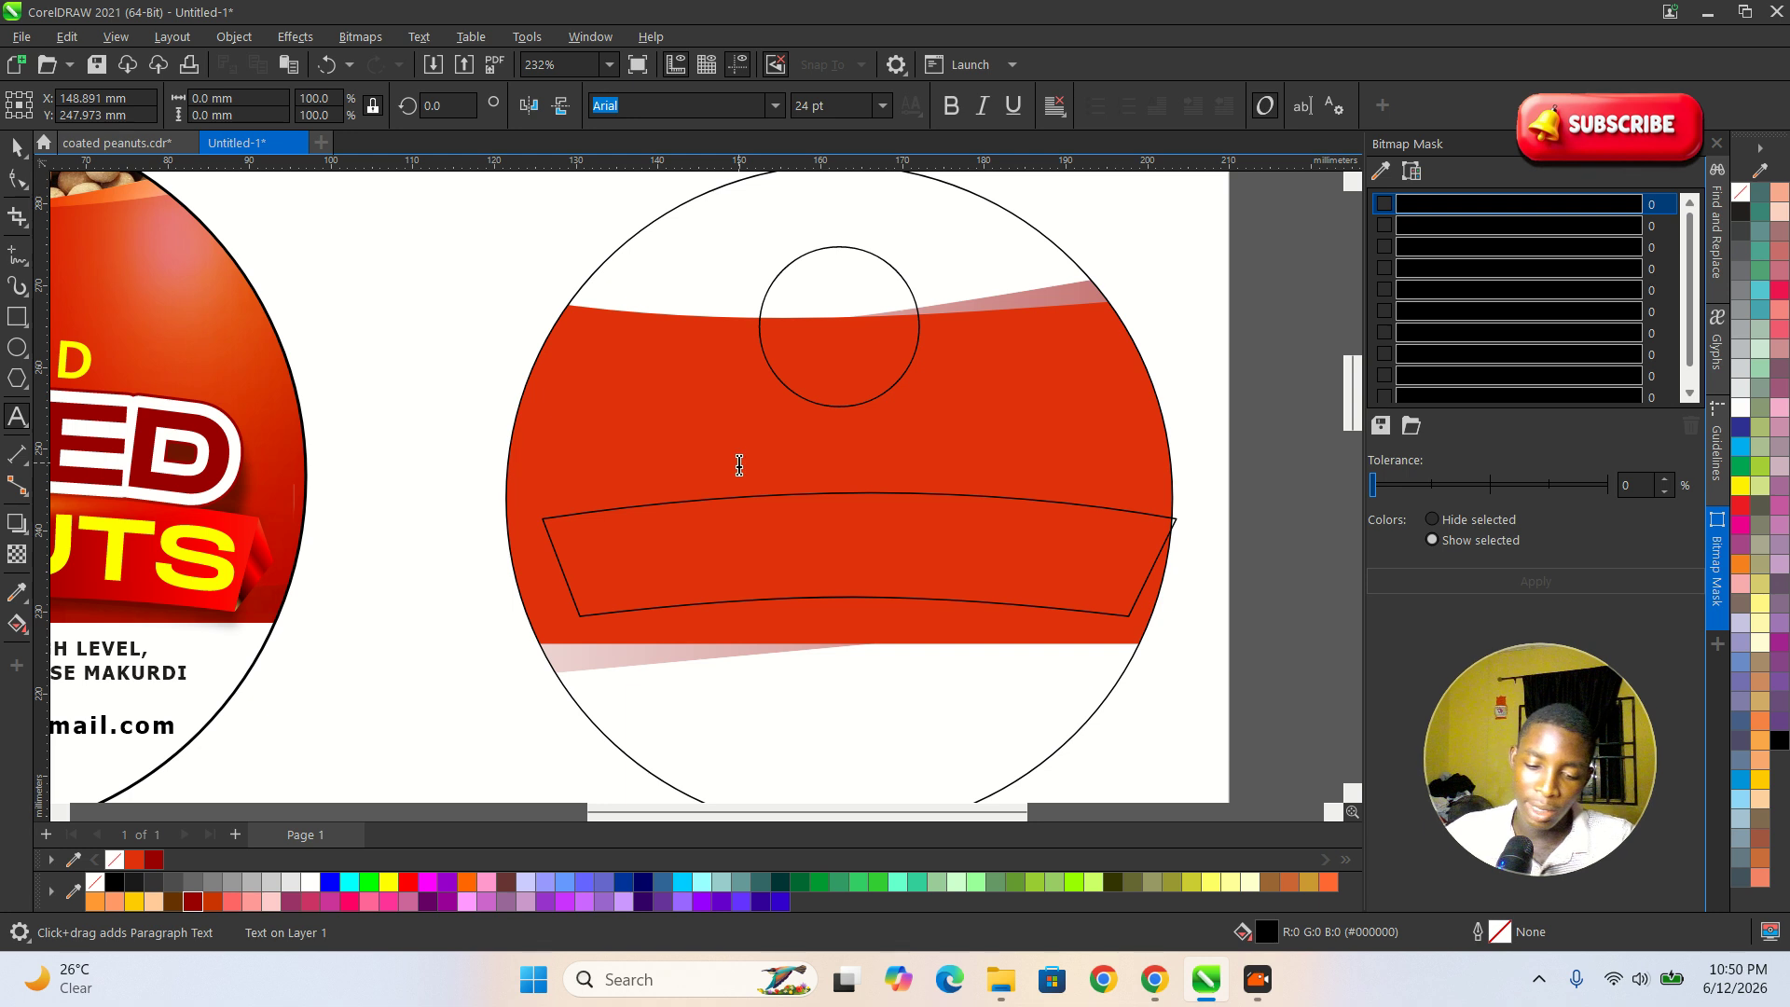
type("majest")
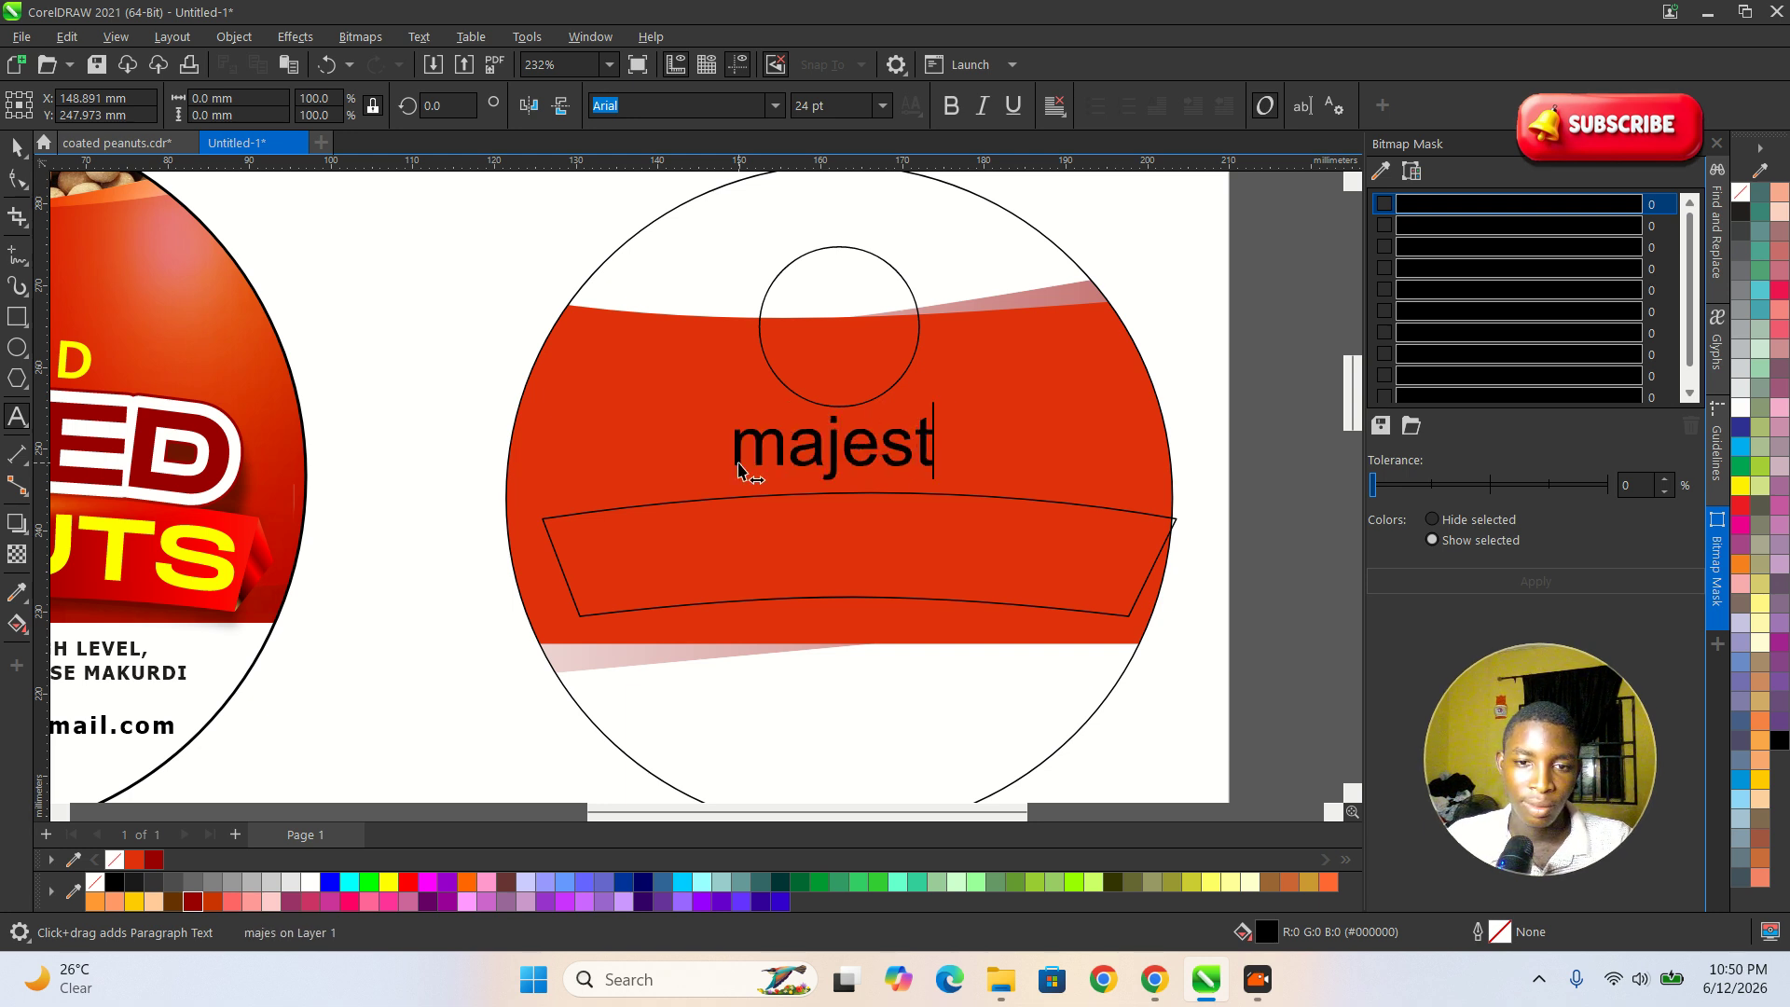
type("ic e")
key("BackSpace")
type("0d")
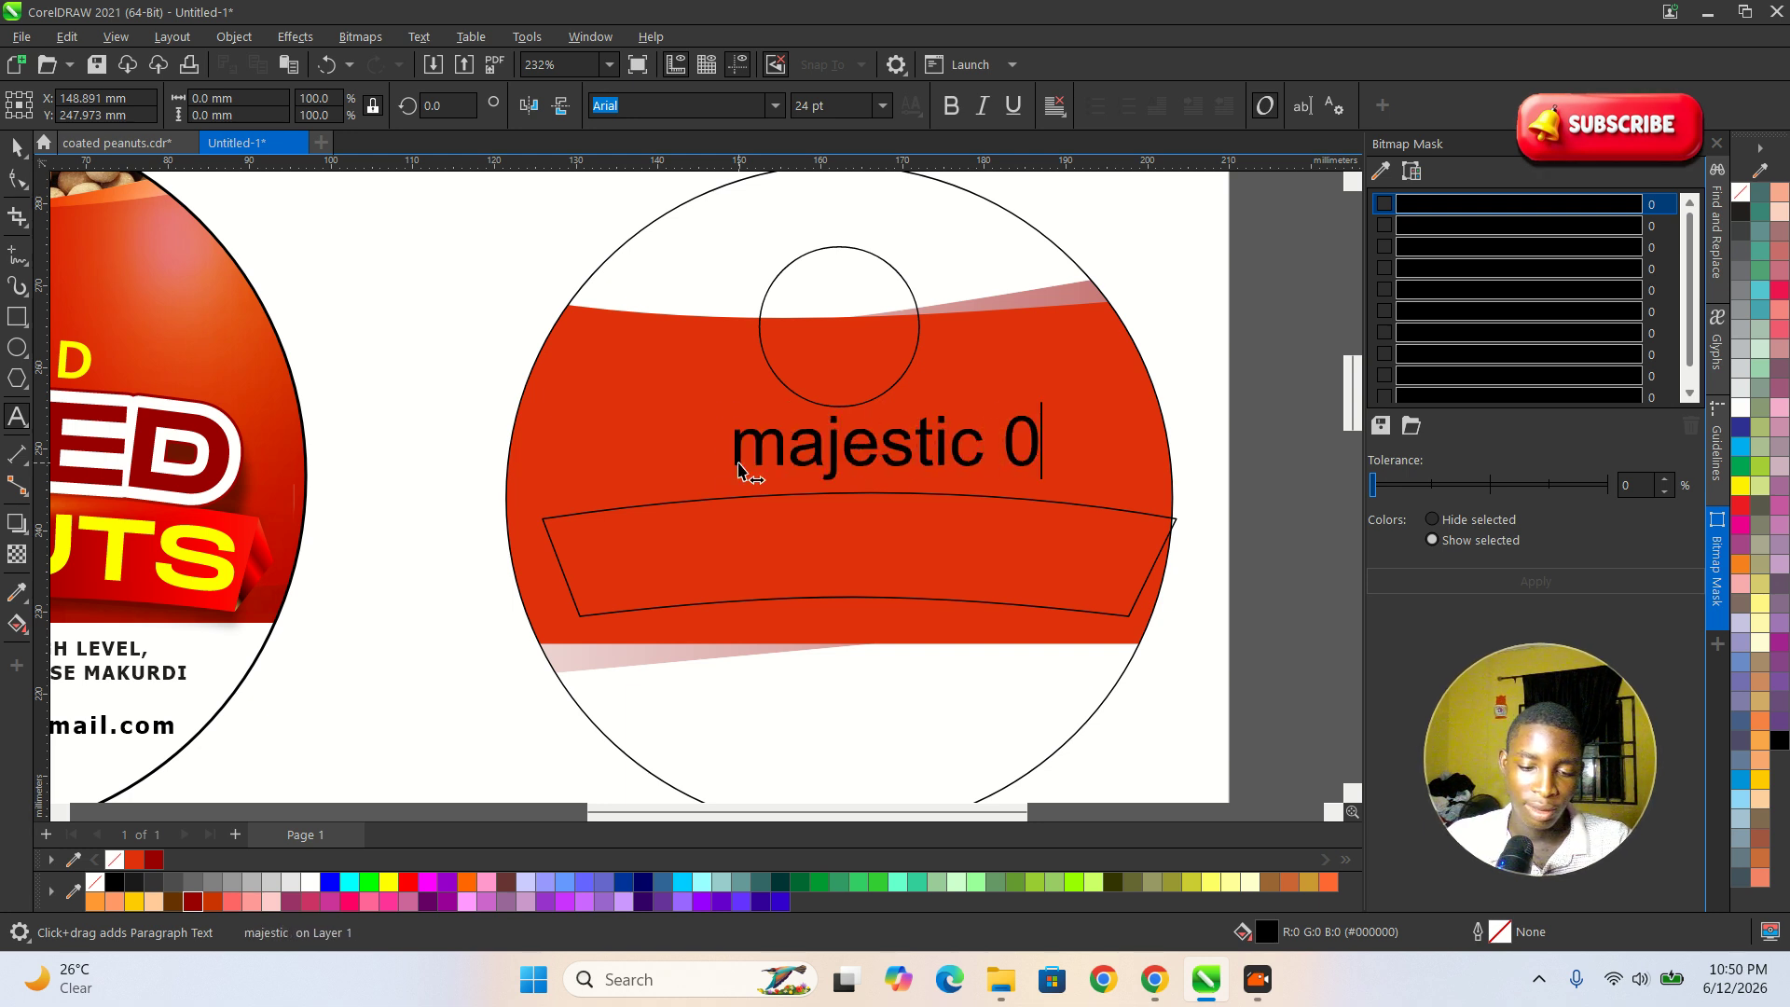
key("BackSpace")
key("BackSpace")
key("BackSpace")
type("-d e")
key("BackSpace")
key("BackSpace")
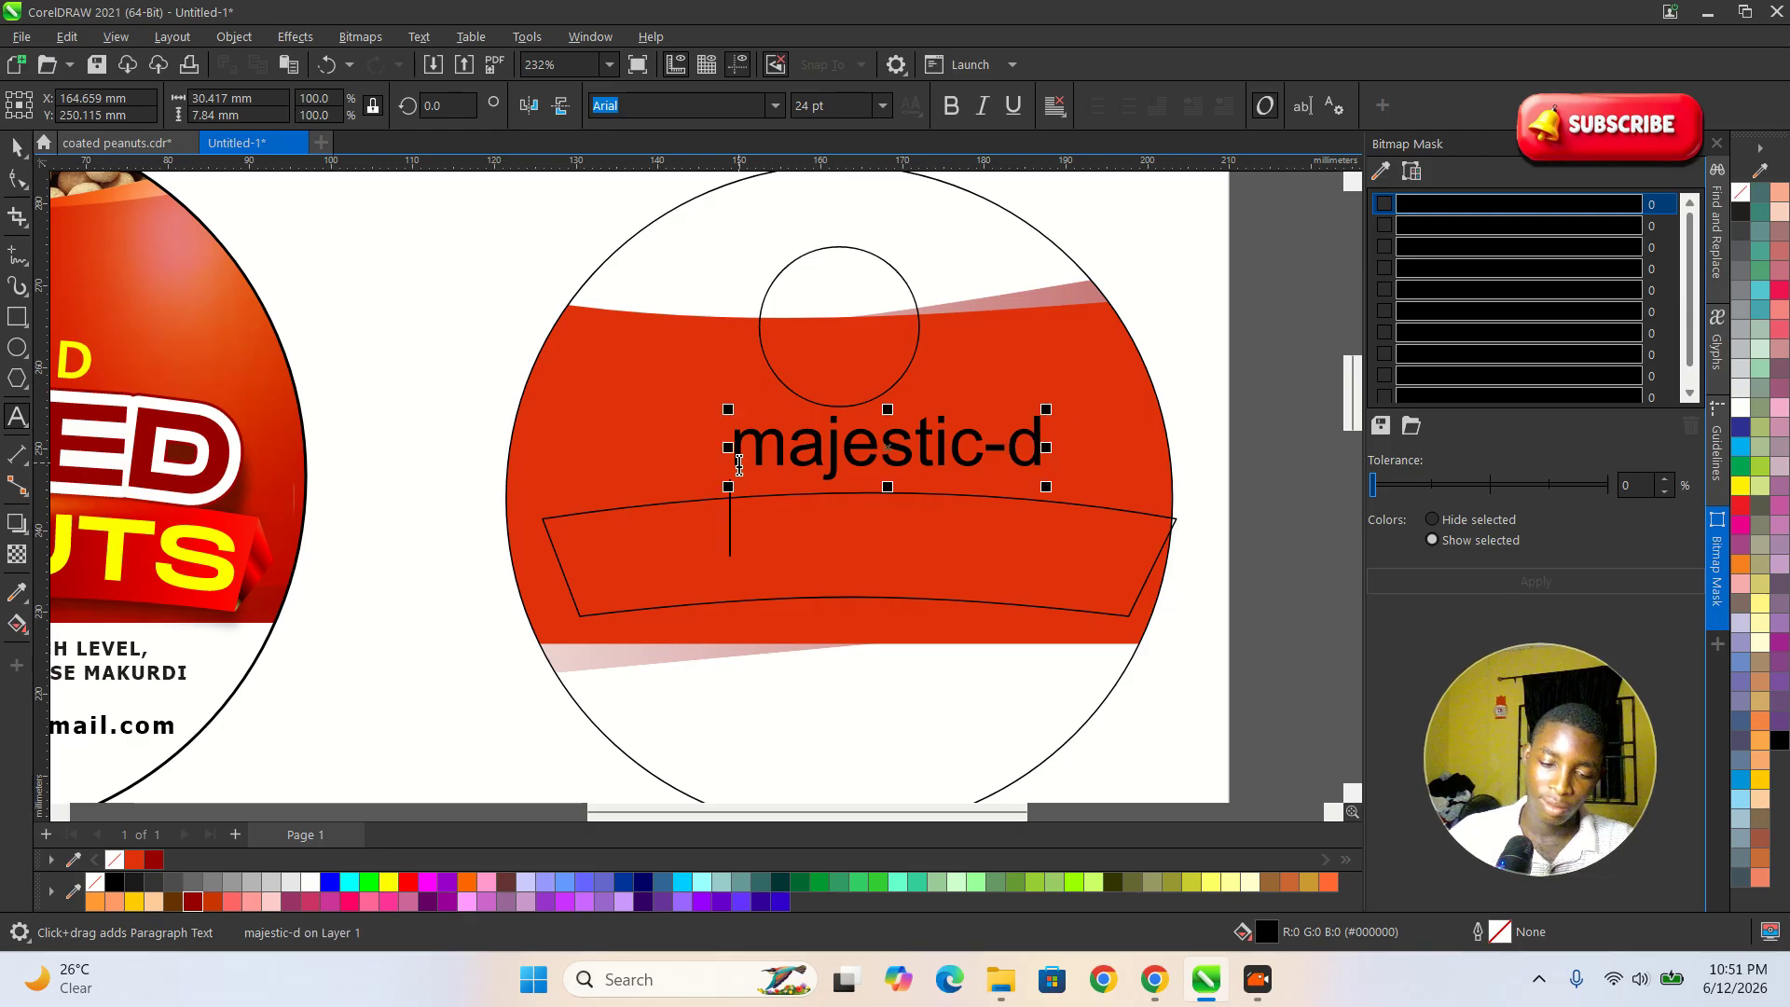
Add "coated" as the second line of the text.
key("Return")
type("caoe")
key("BackSpace")
key("BackSpace")
key("BackSpace")
type("ia")
key("BackSpace")
key("BackSpace")
type("oat")
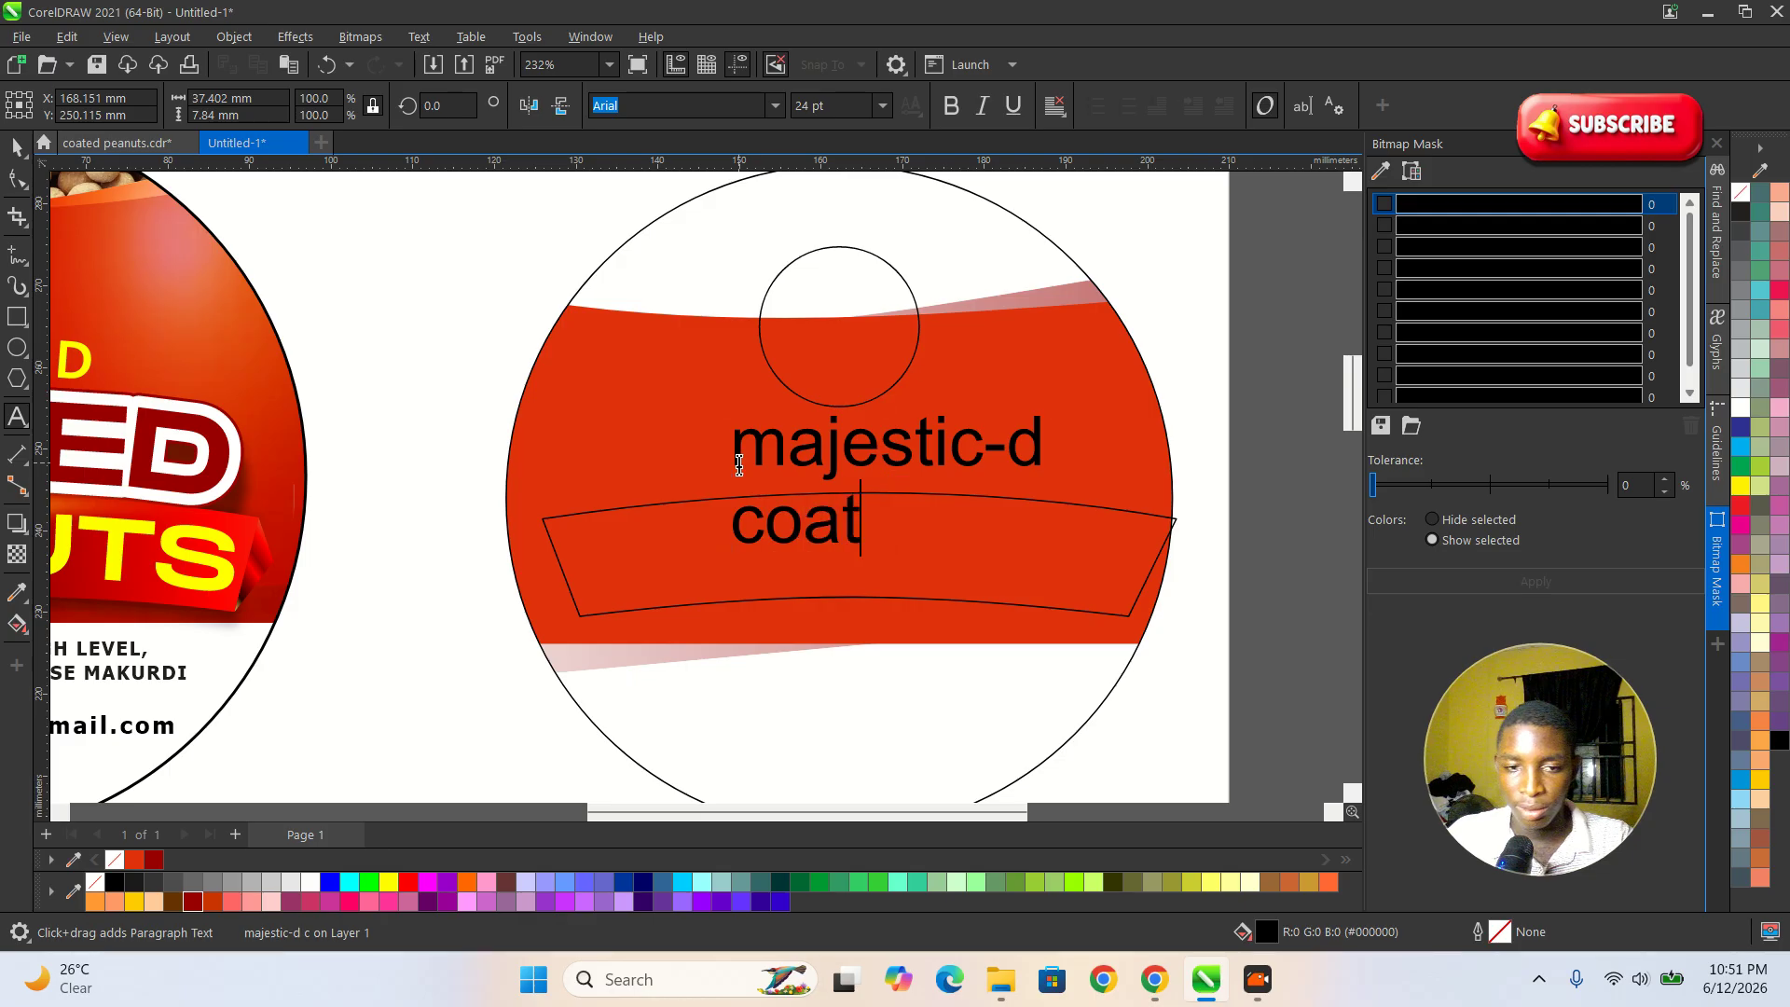
type("ede")
key("BackSpace")
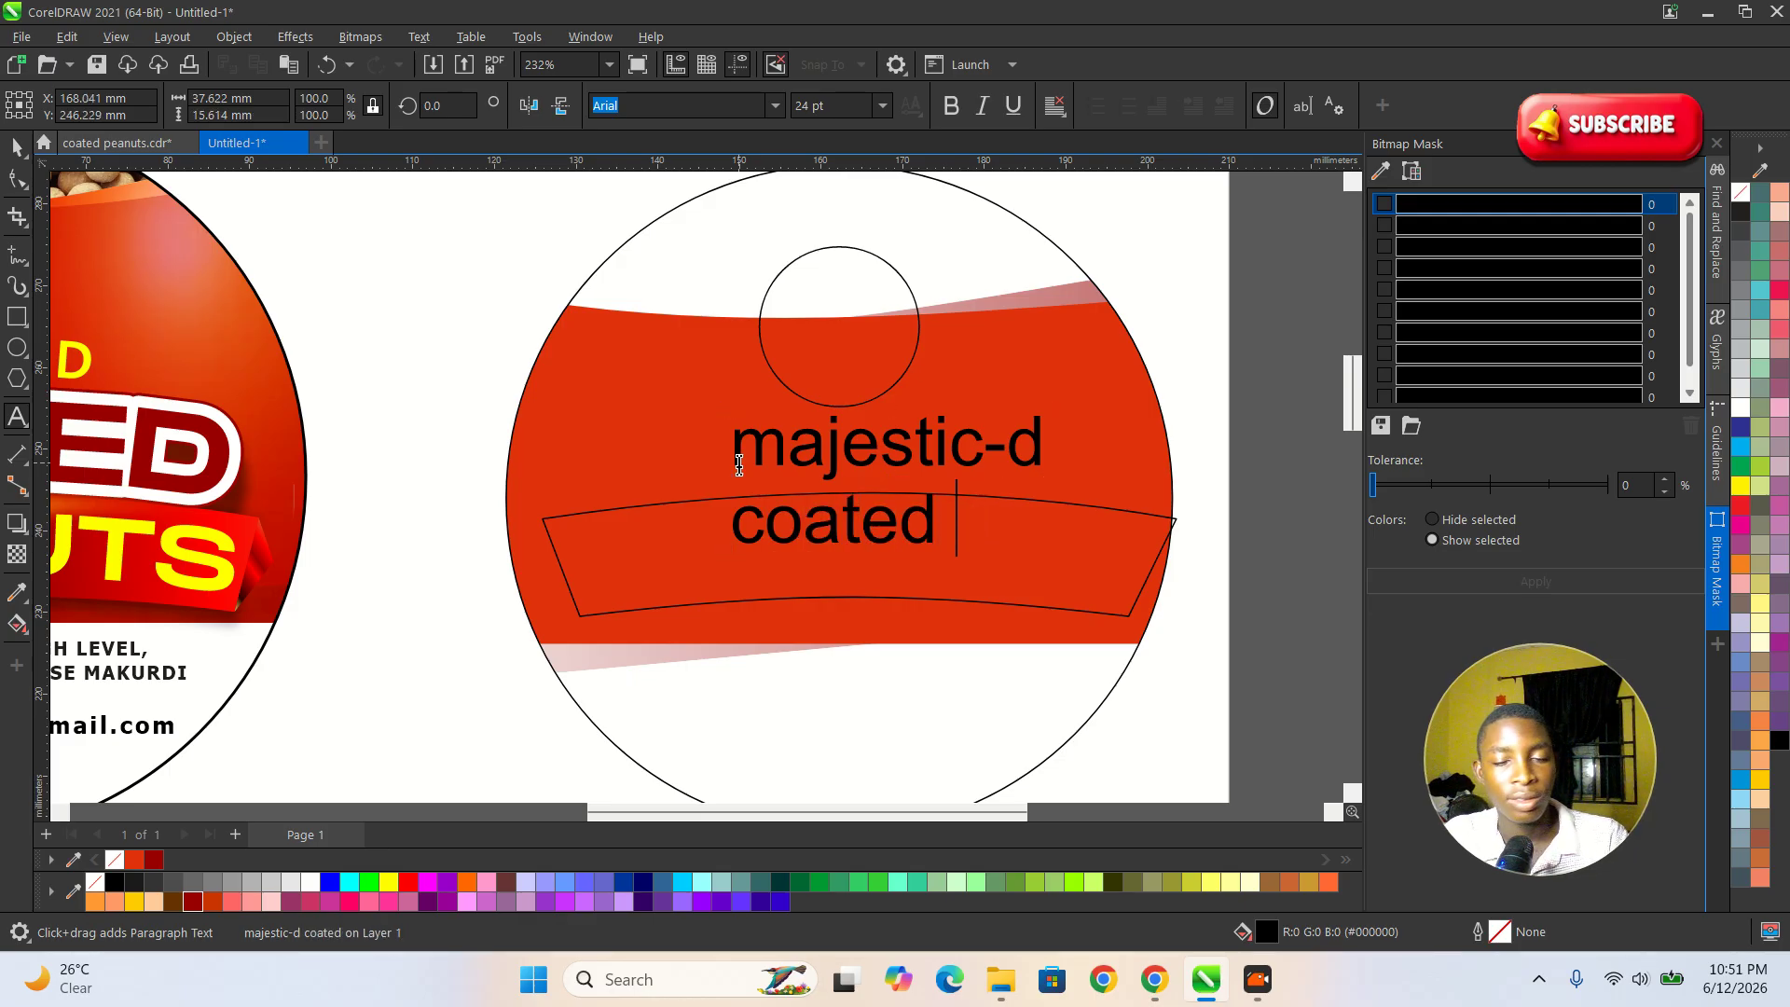
Add "peanuts" as the third line of the text.
type("peanuts")
Try Montserrat on all three lines of text, and settle on the Bebas Neue font.
key("ctrl+a")
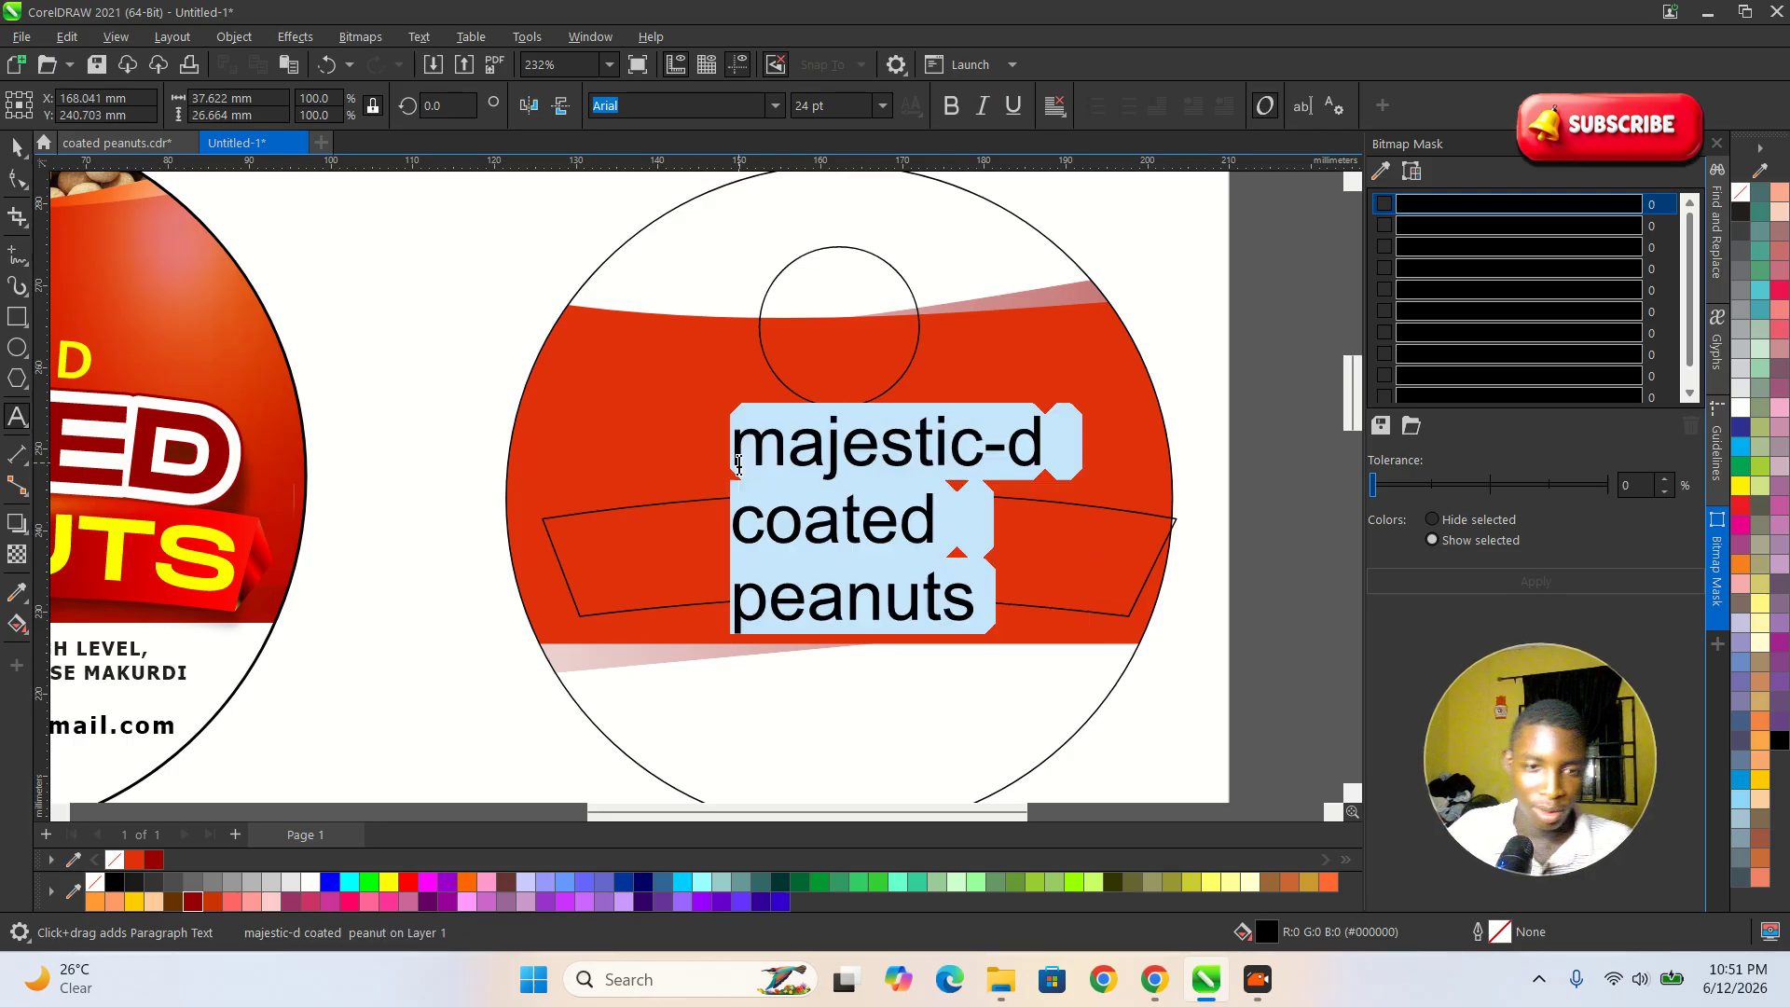
left_click(776, 105)
left_click(679, 202)
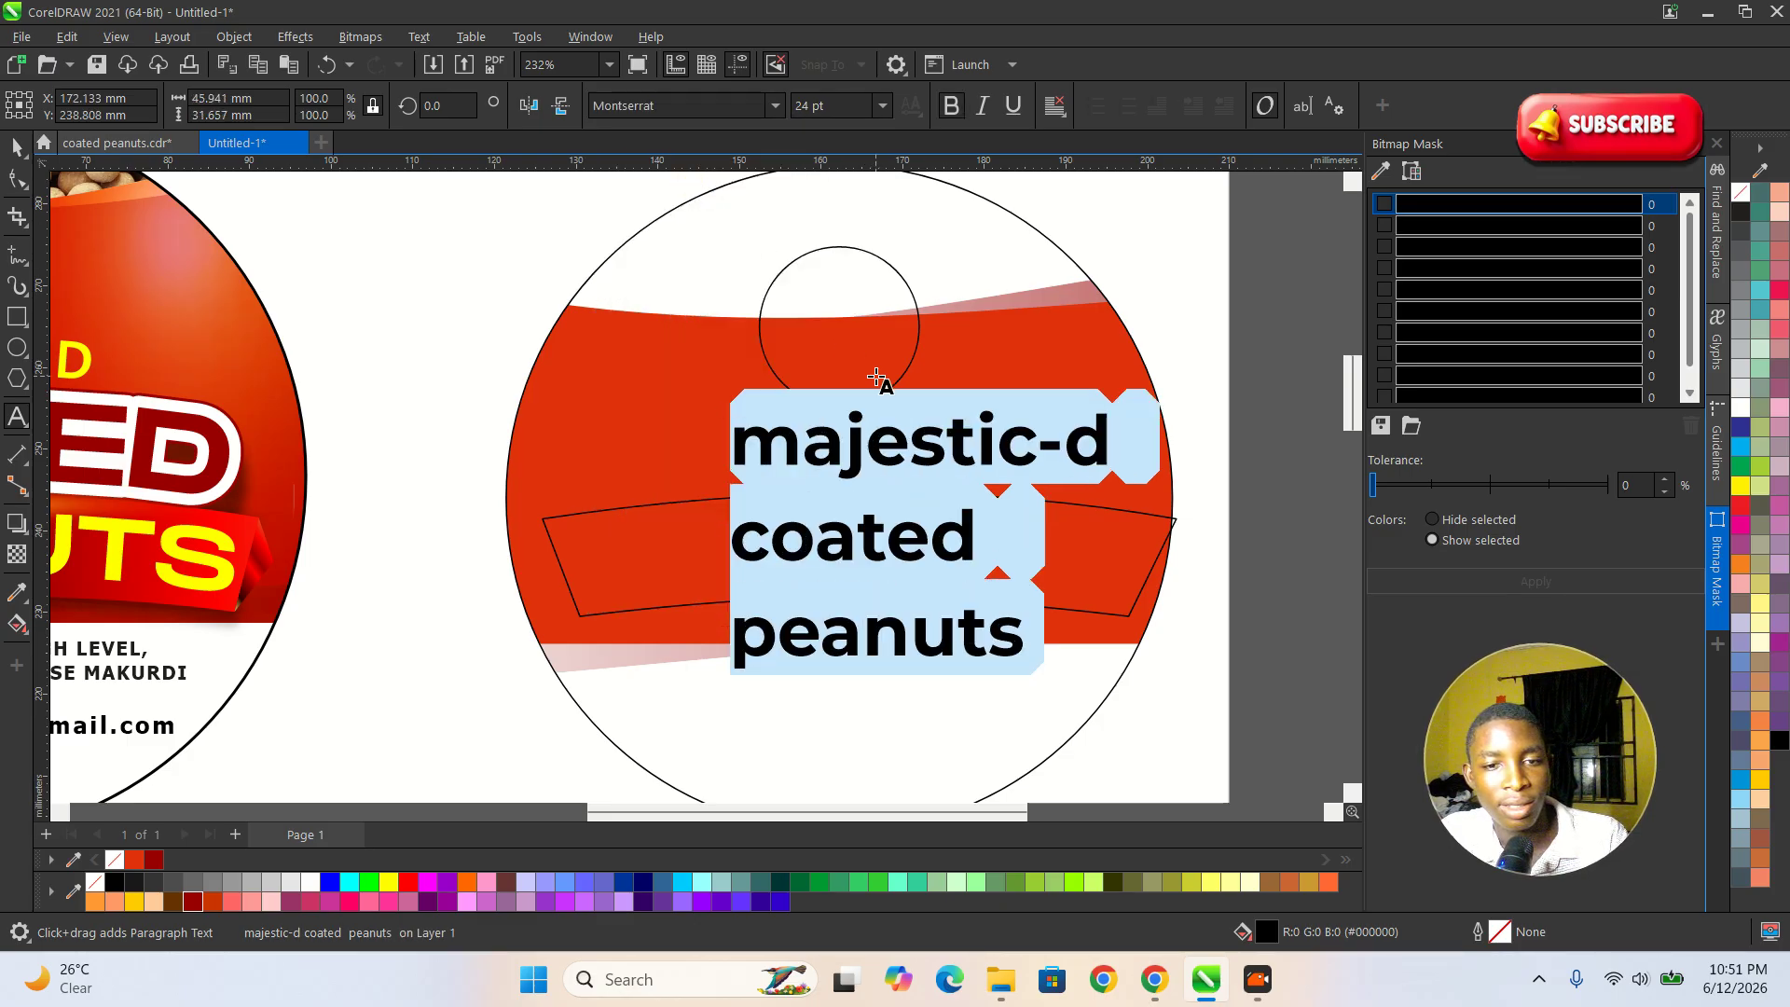
left_click(776, 105)
left_click(677, 178)
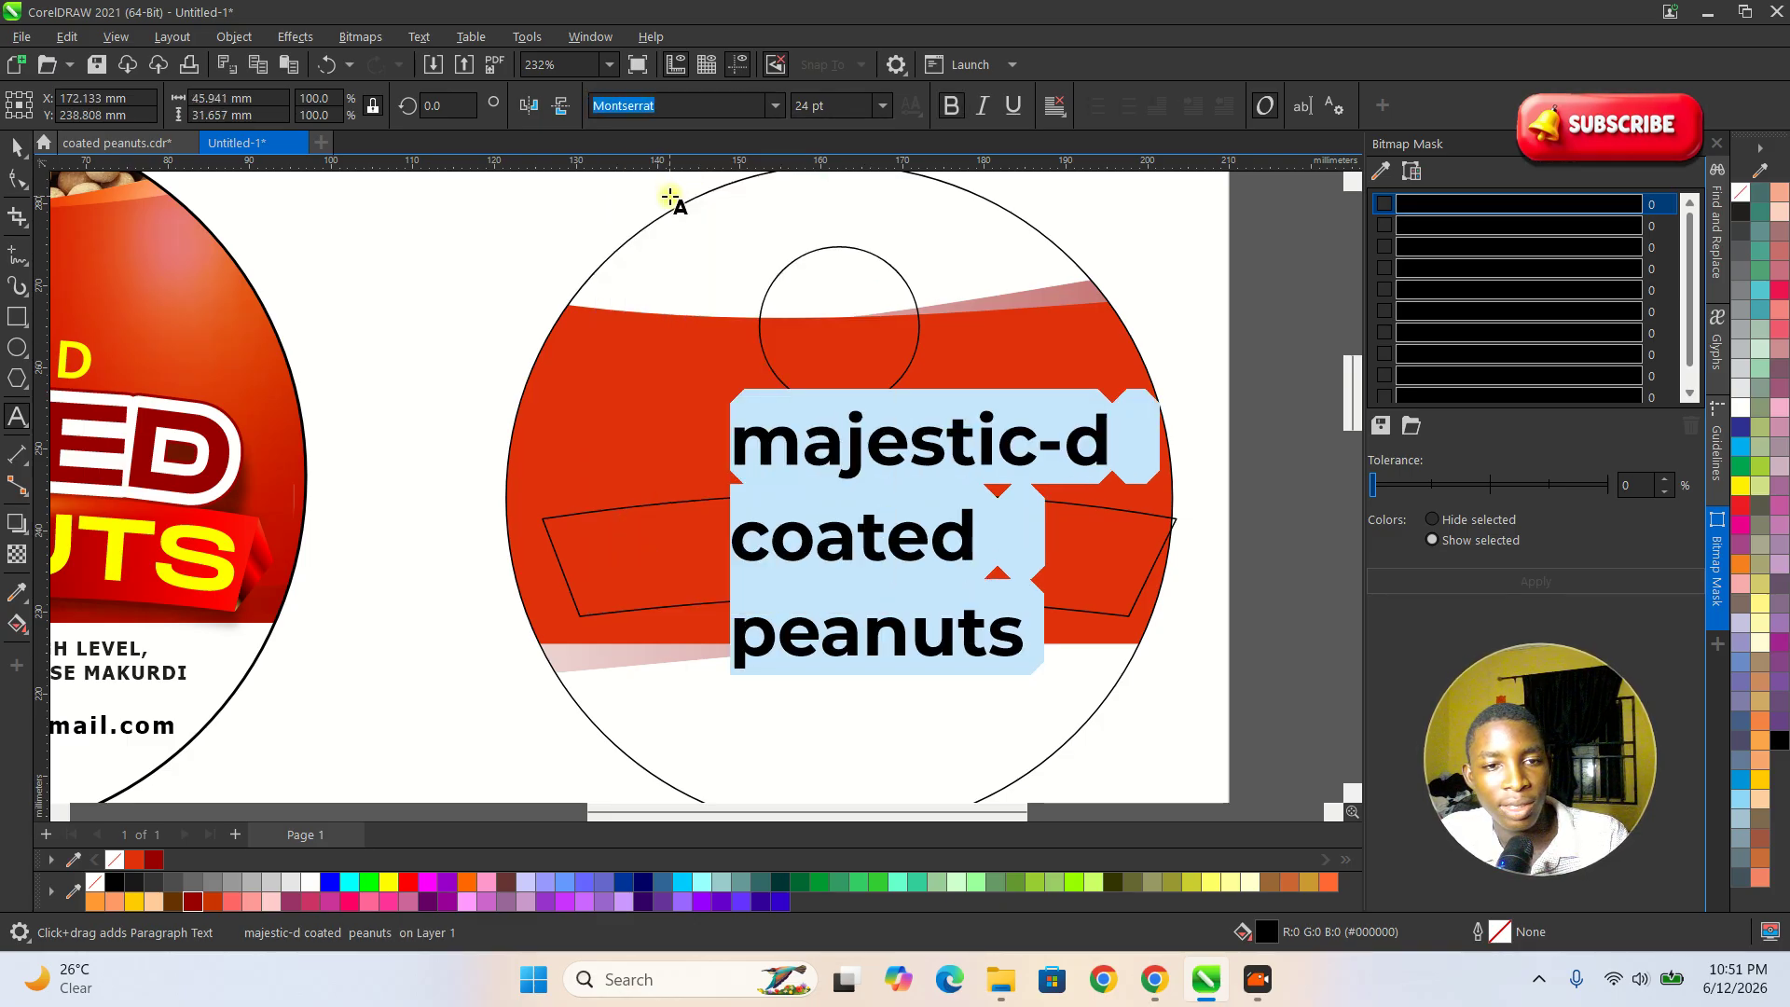
left_click(776, 105)
left_click(652, 207)
left_click(8, 146)
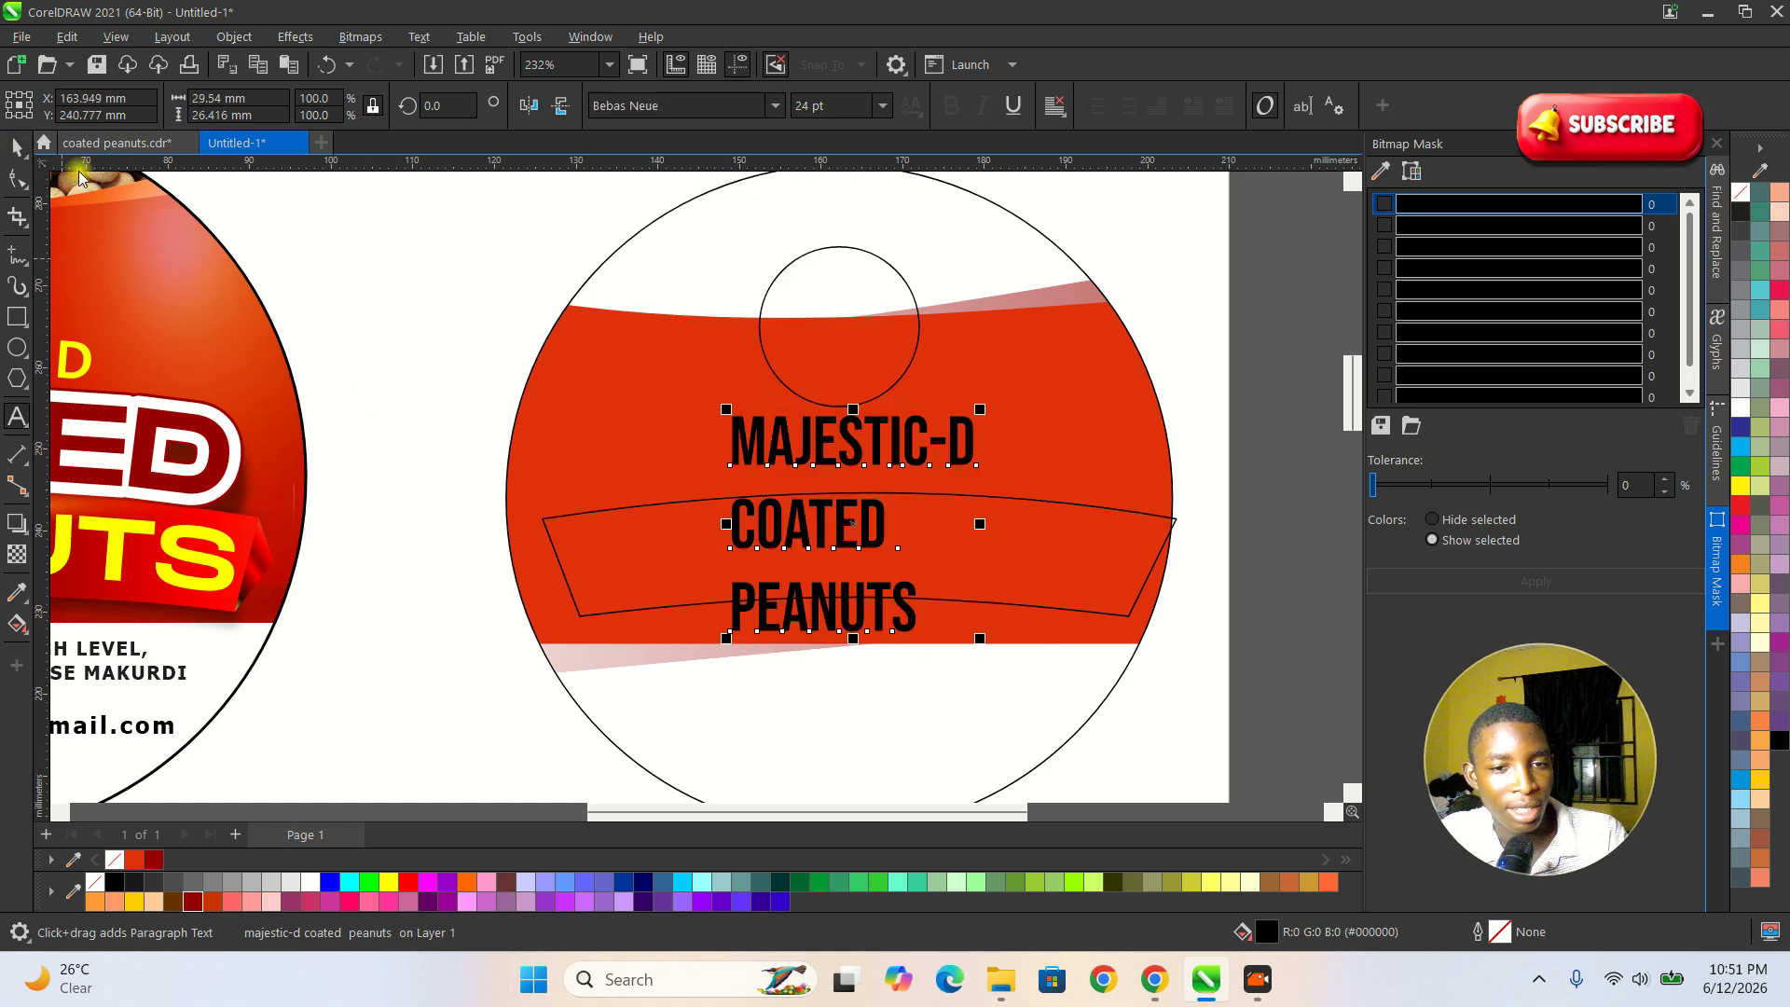
Break the text block apart into separate lines and move PEANUTS below the red area.
left_click(1216, 636)
left_click(852, 535)
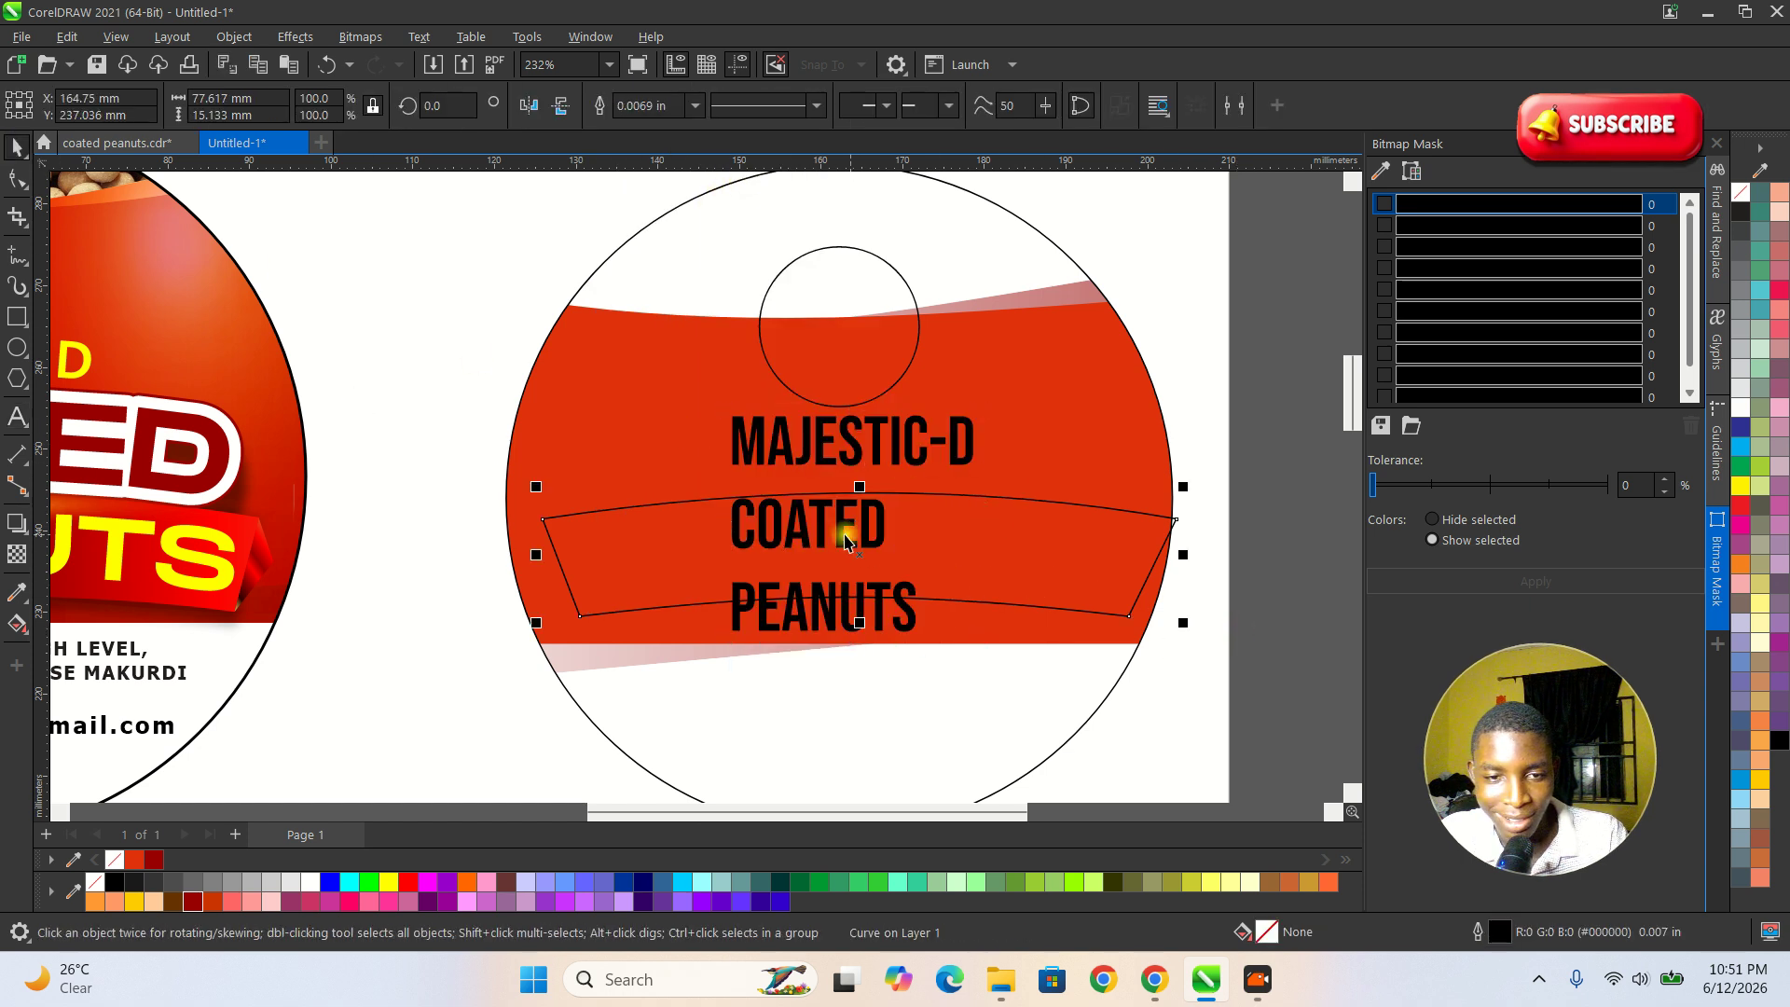
left_click(837, 536)
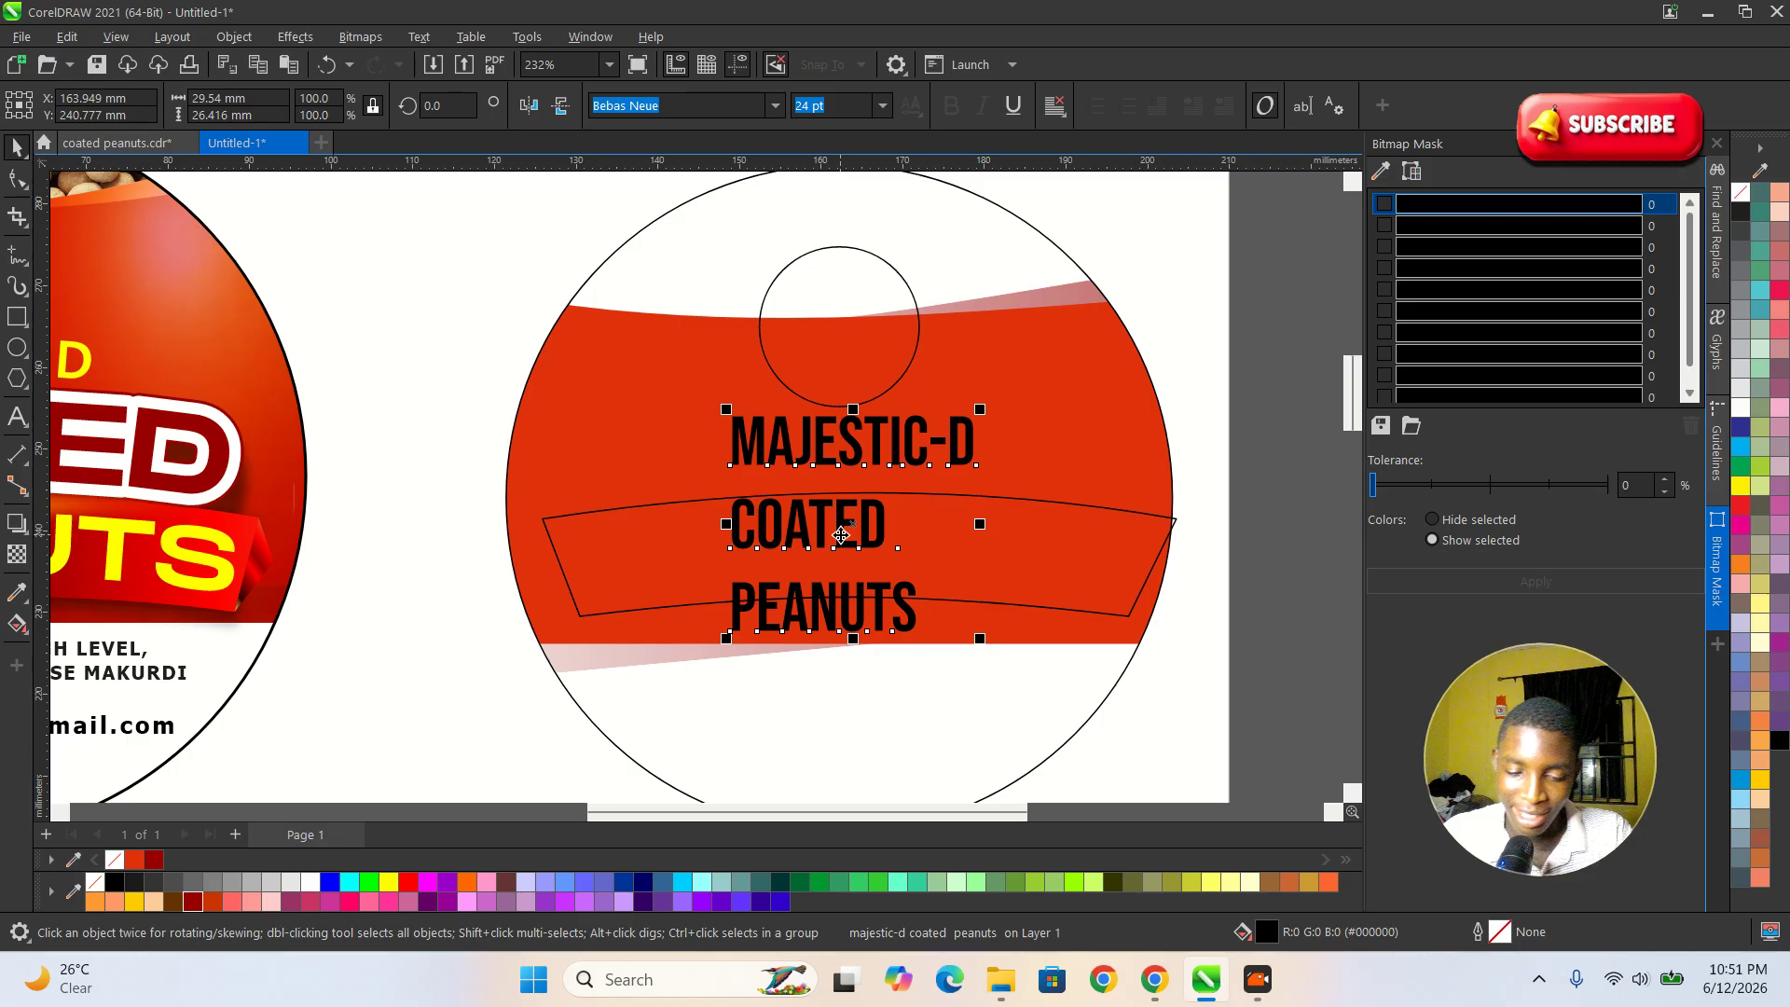
key("ctrl+k")
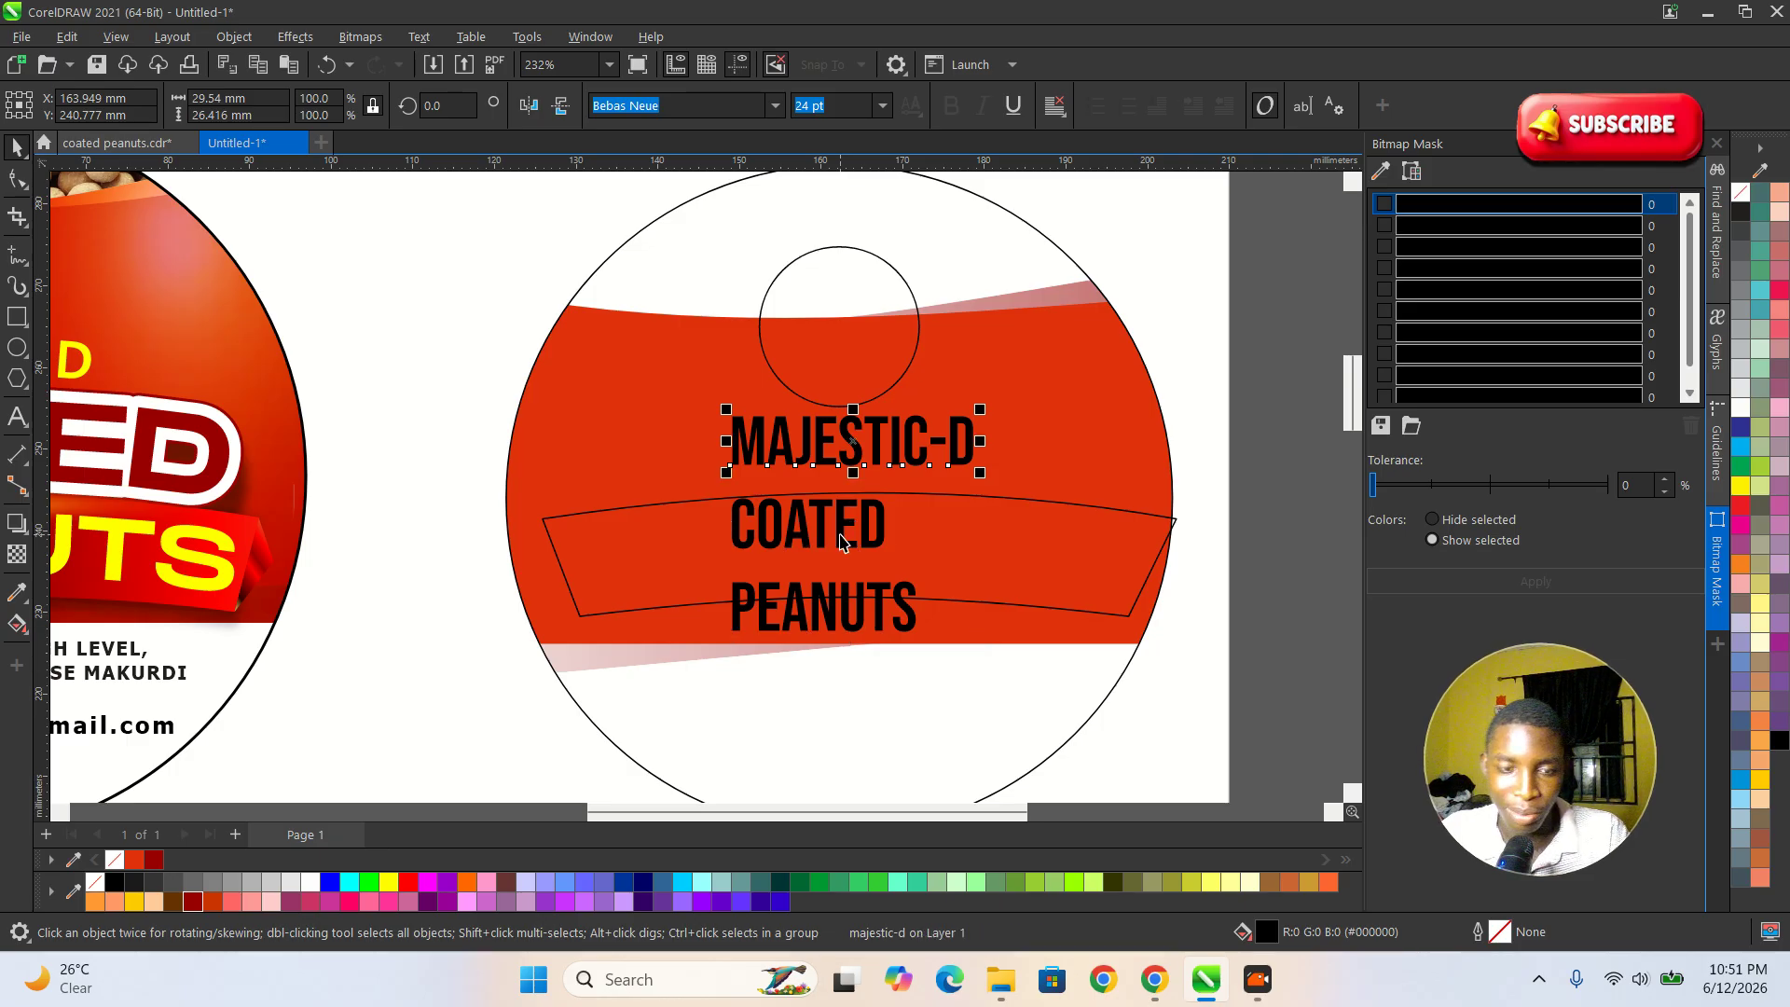
left_click_drag(849, 613, 860, 739)
Enlarge COATED to about 48.2 × 15.7 mm and move MAJESTIC-D up over the logo circle.
left_click(858, 541)
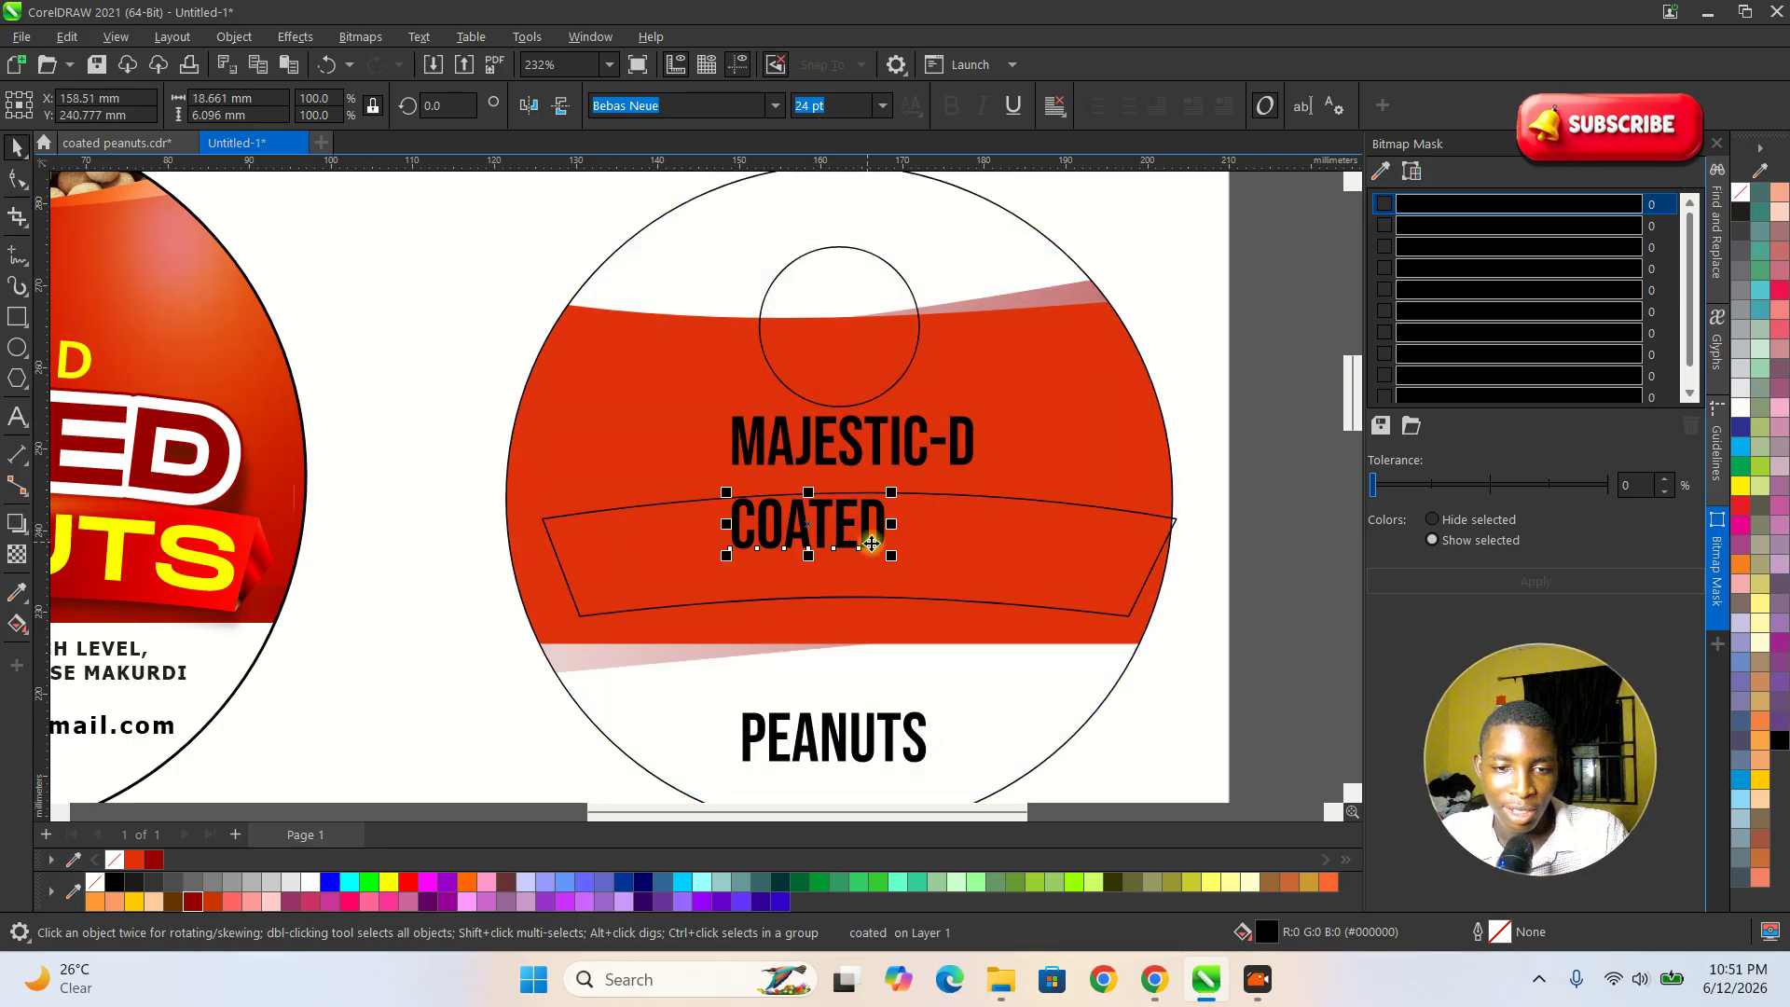
left_click_drag(893, 558, 1014, 597)
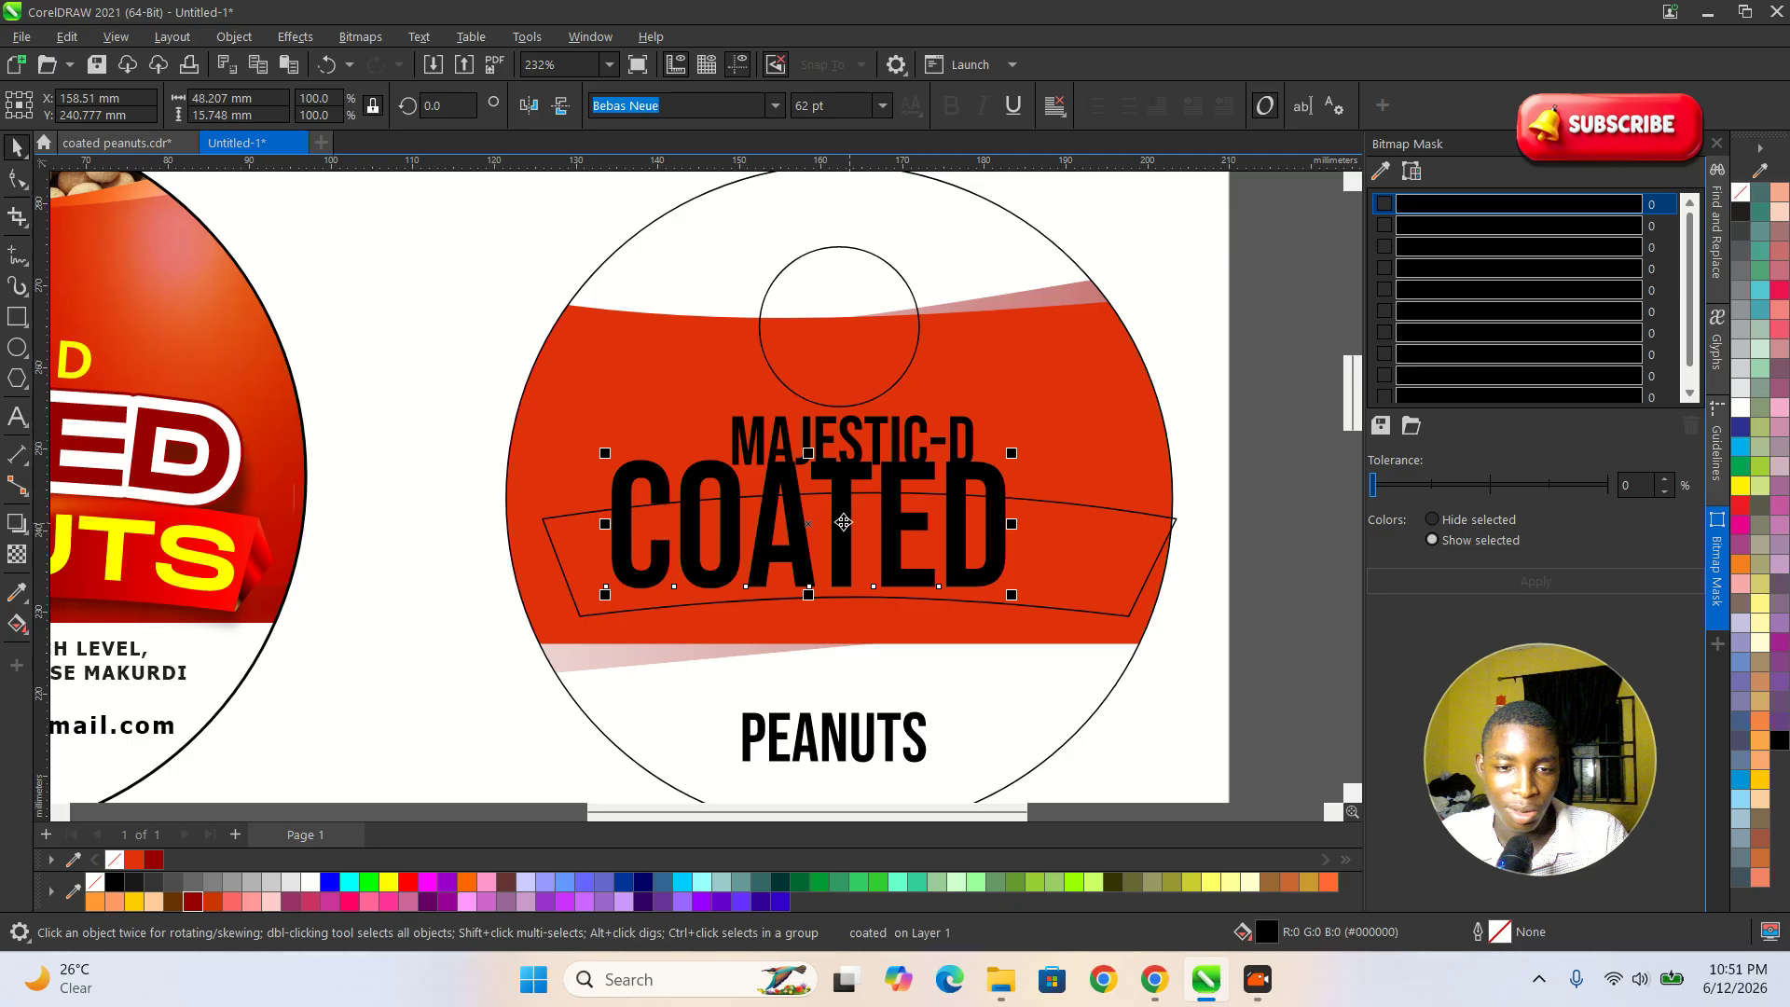
left_click(909, 421)
left_click_drag(909, 422, 882, 285)
Set the COATED text in Montserrat and change its case to UPPERCASE.
left_click(837, 504)
left_click(775, 105)
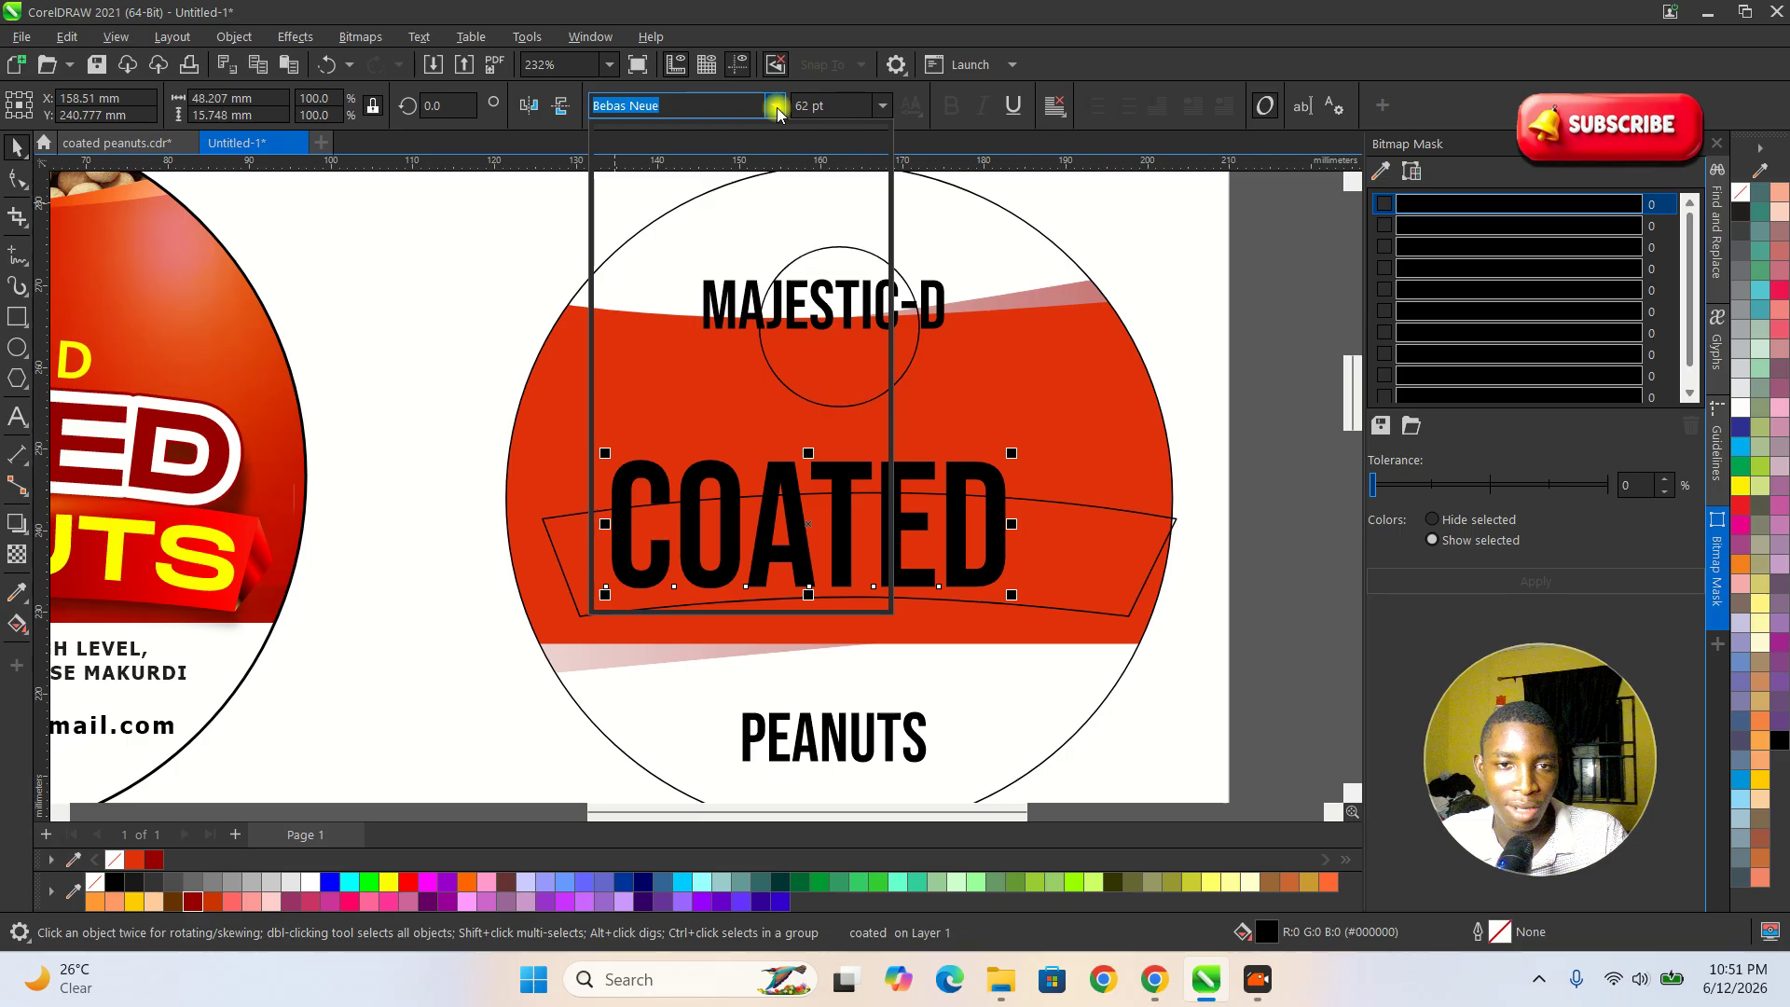
left_click(690, 177)
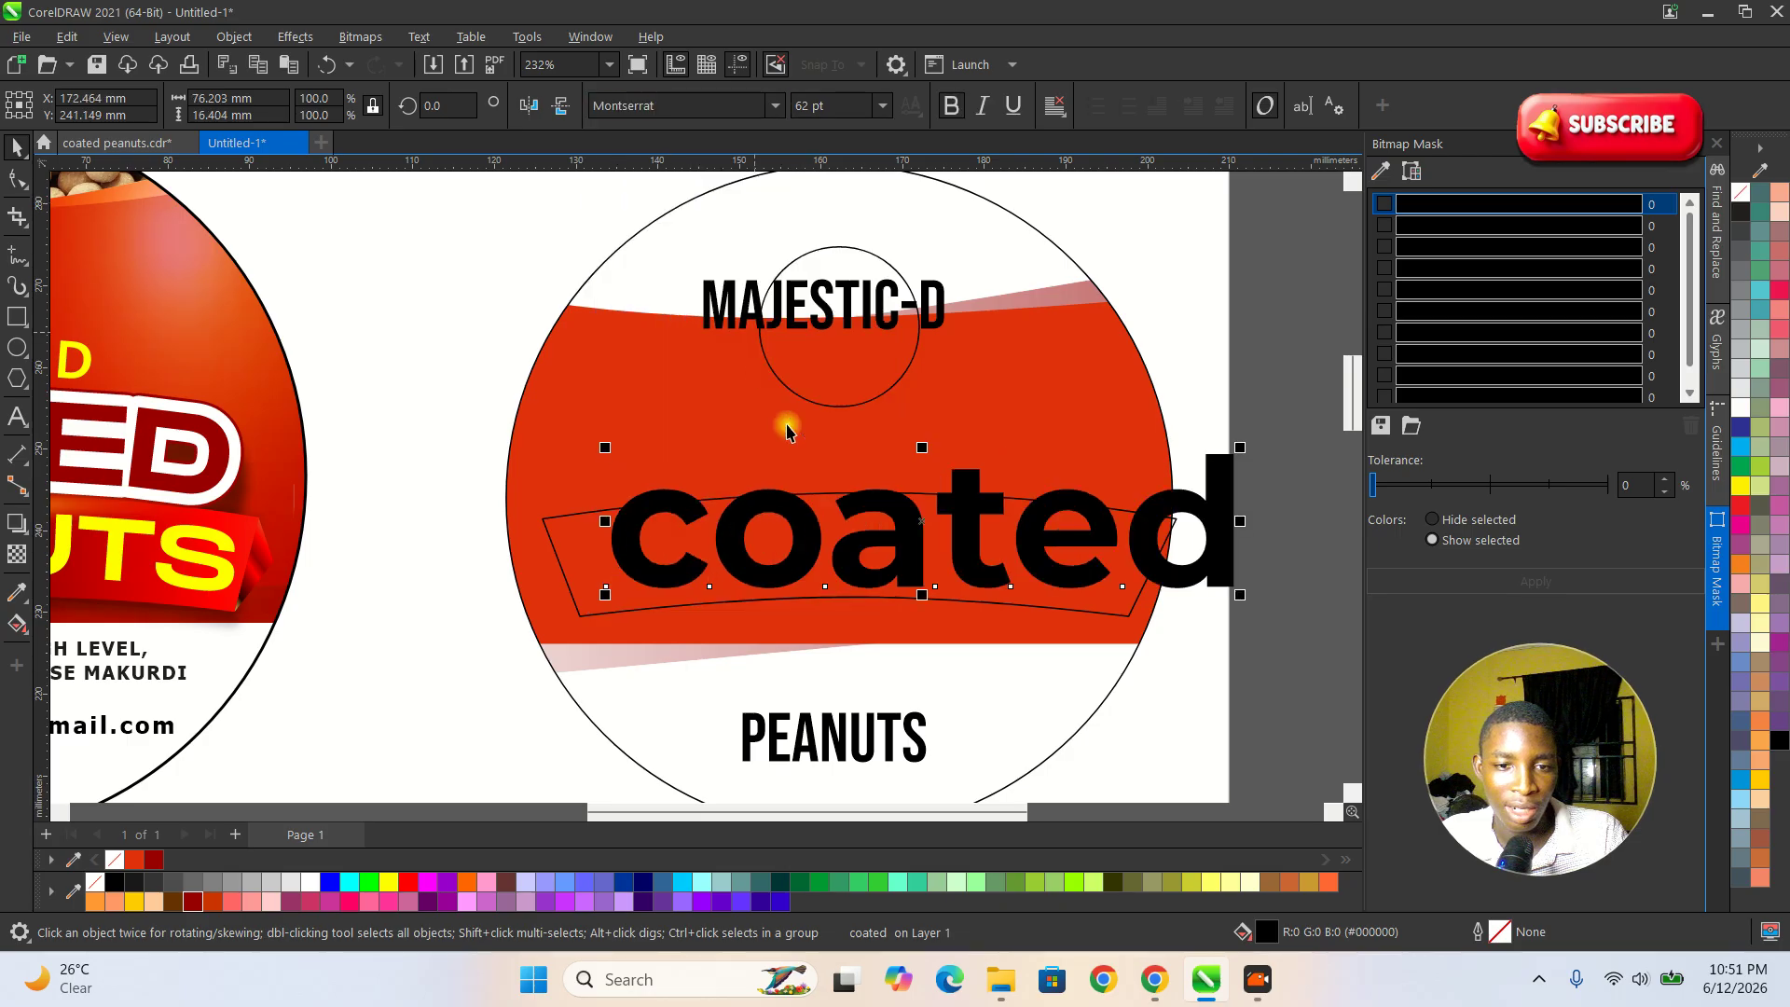
double_click(918, 572)
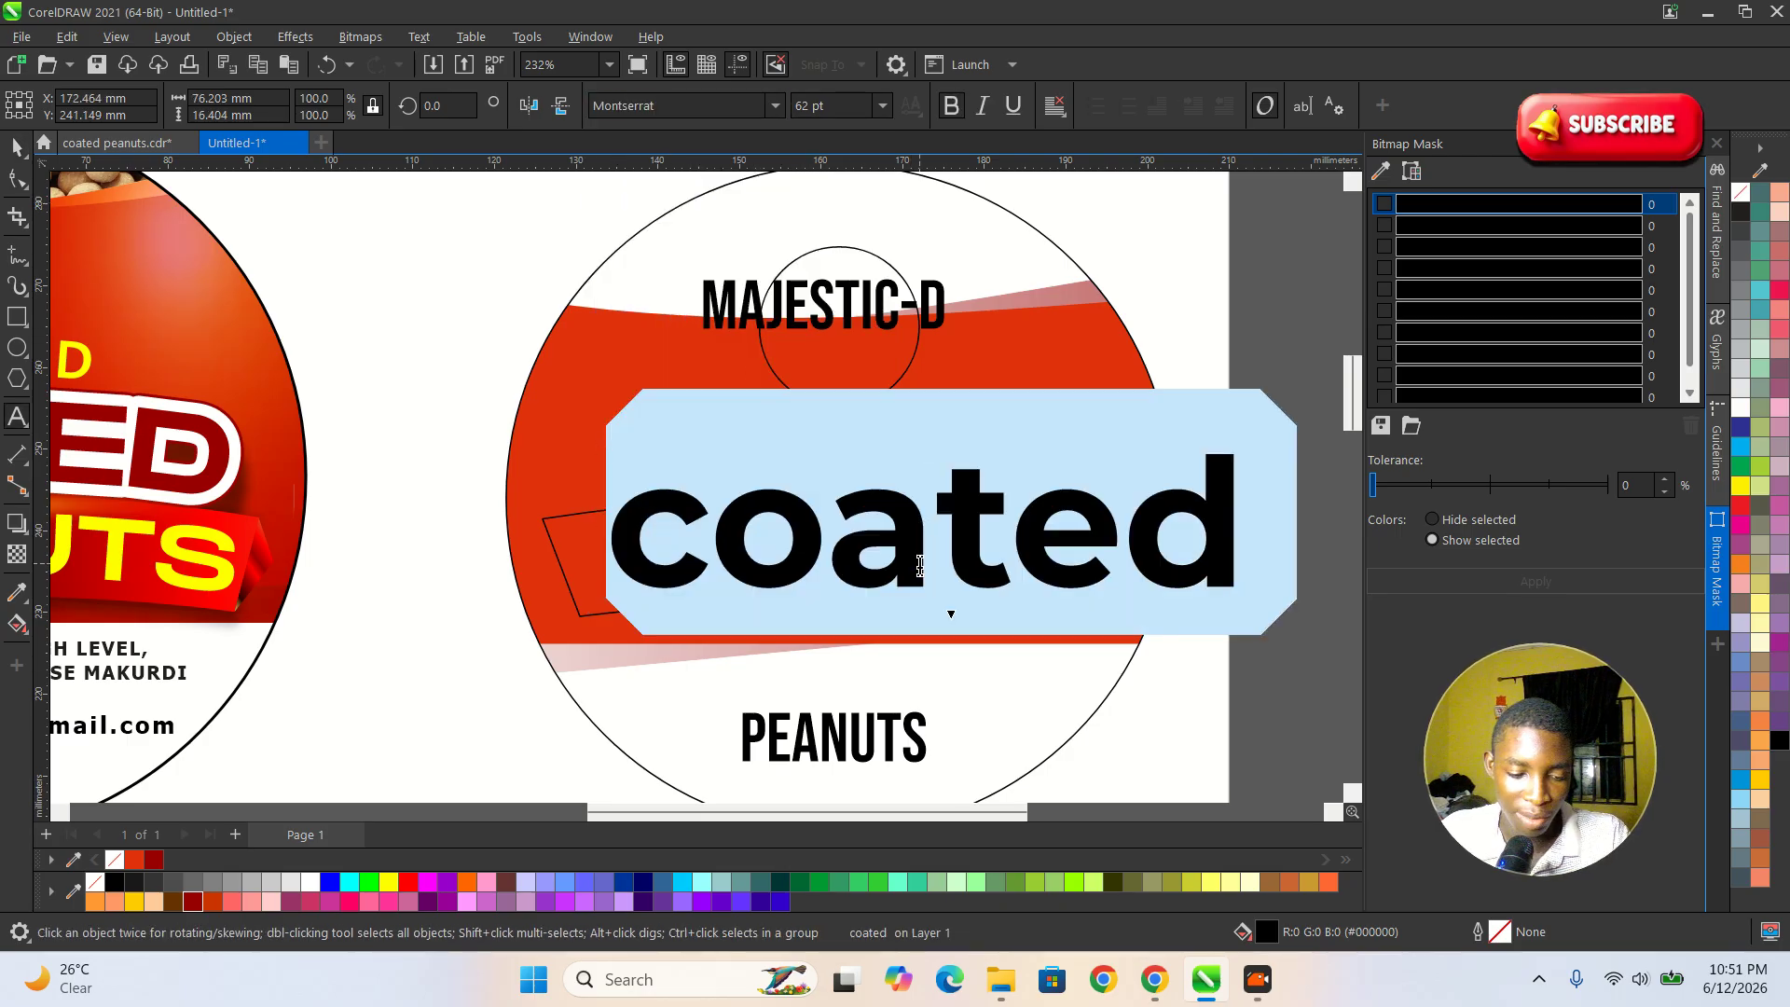
key("shift+F3")
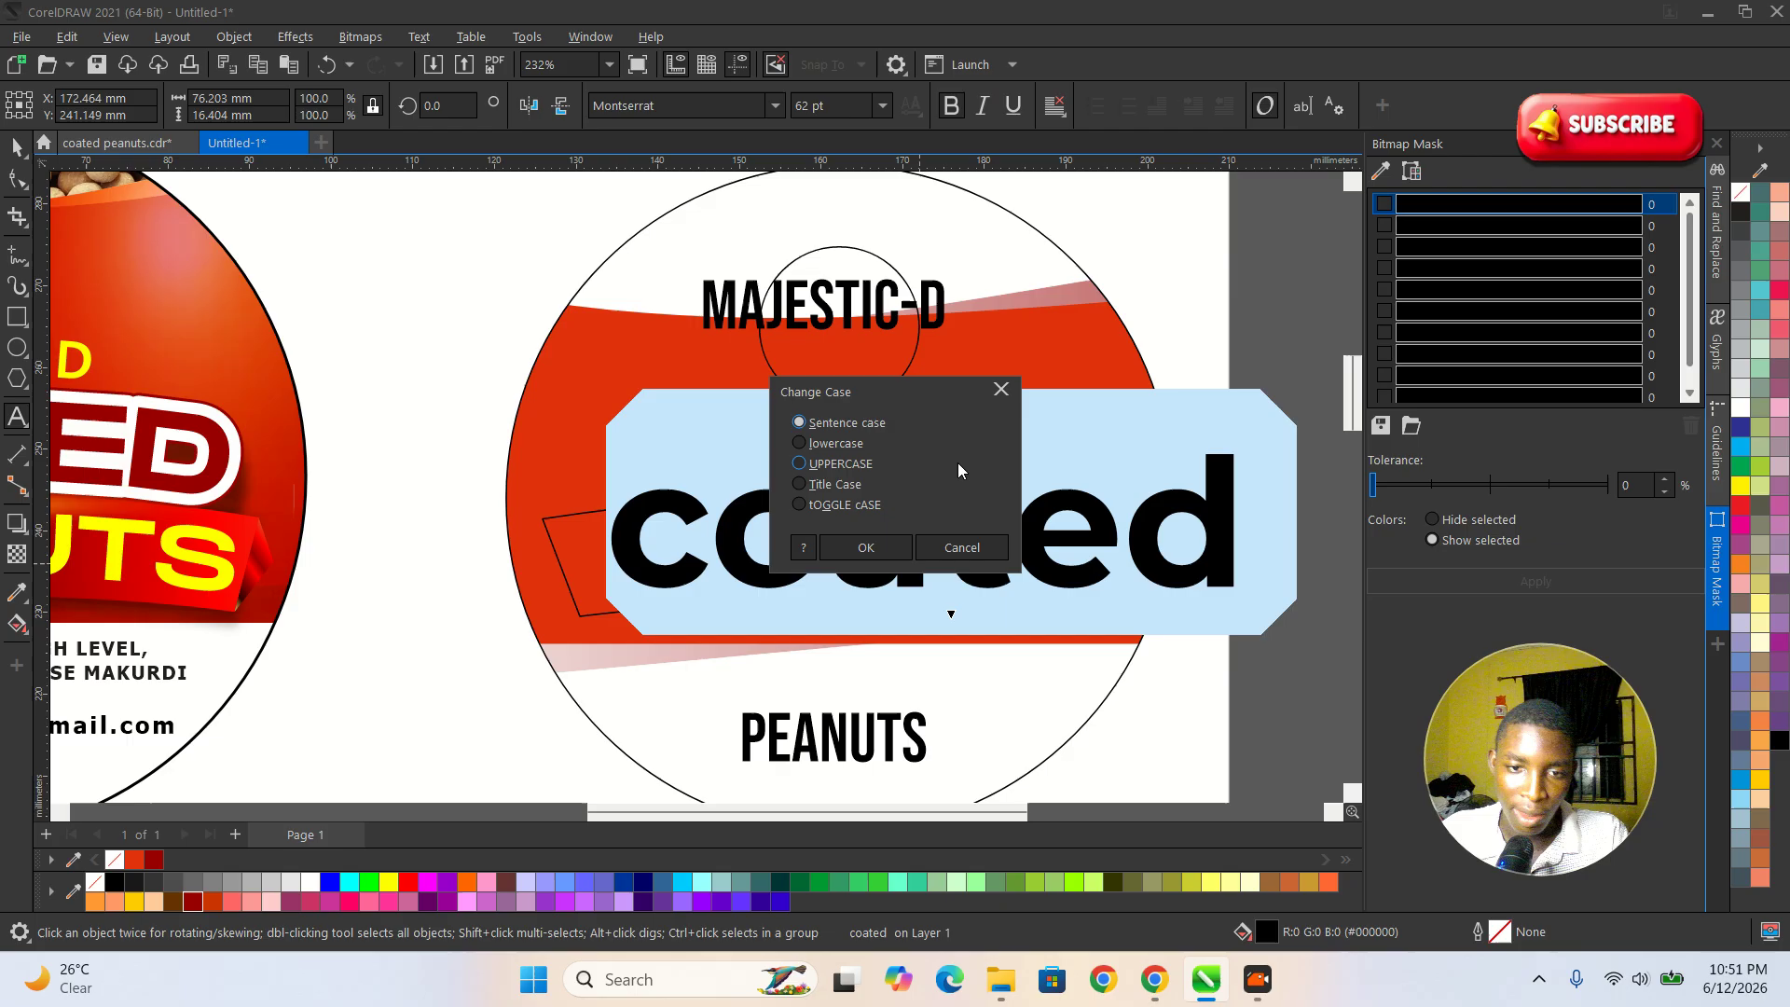
left_click(836, 466)
left_click(892, 550)
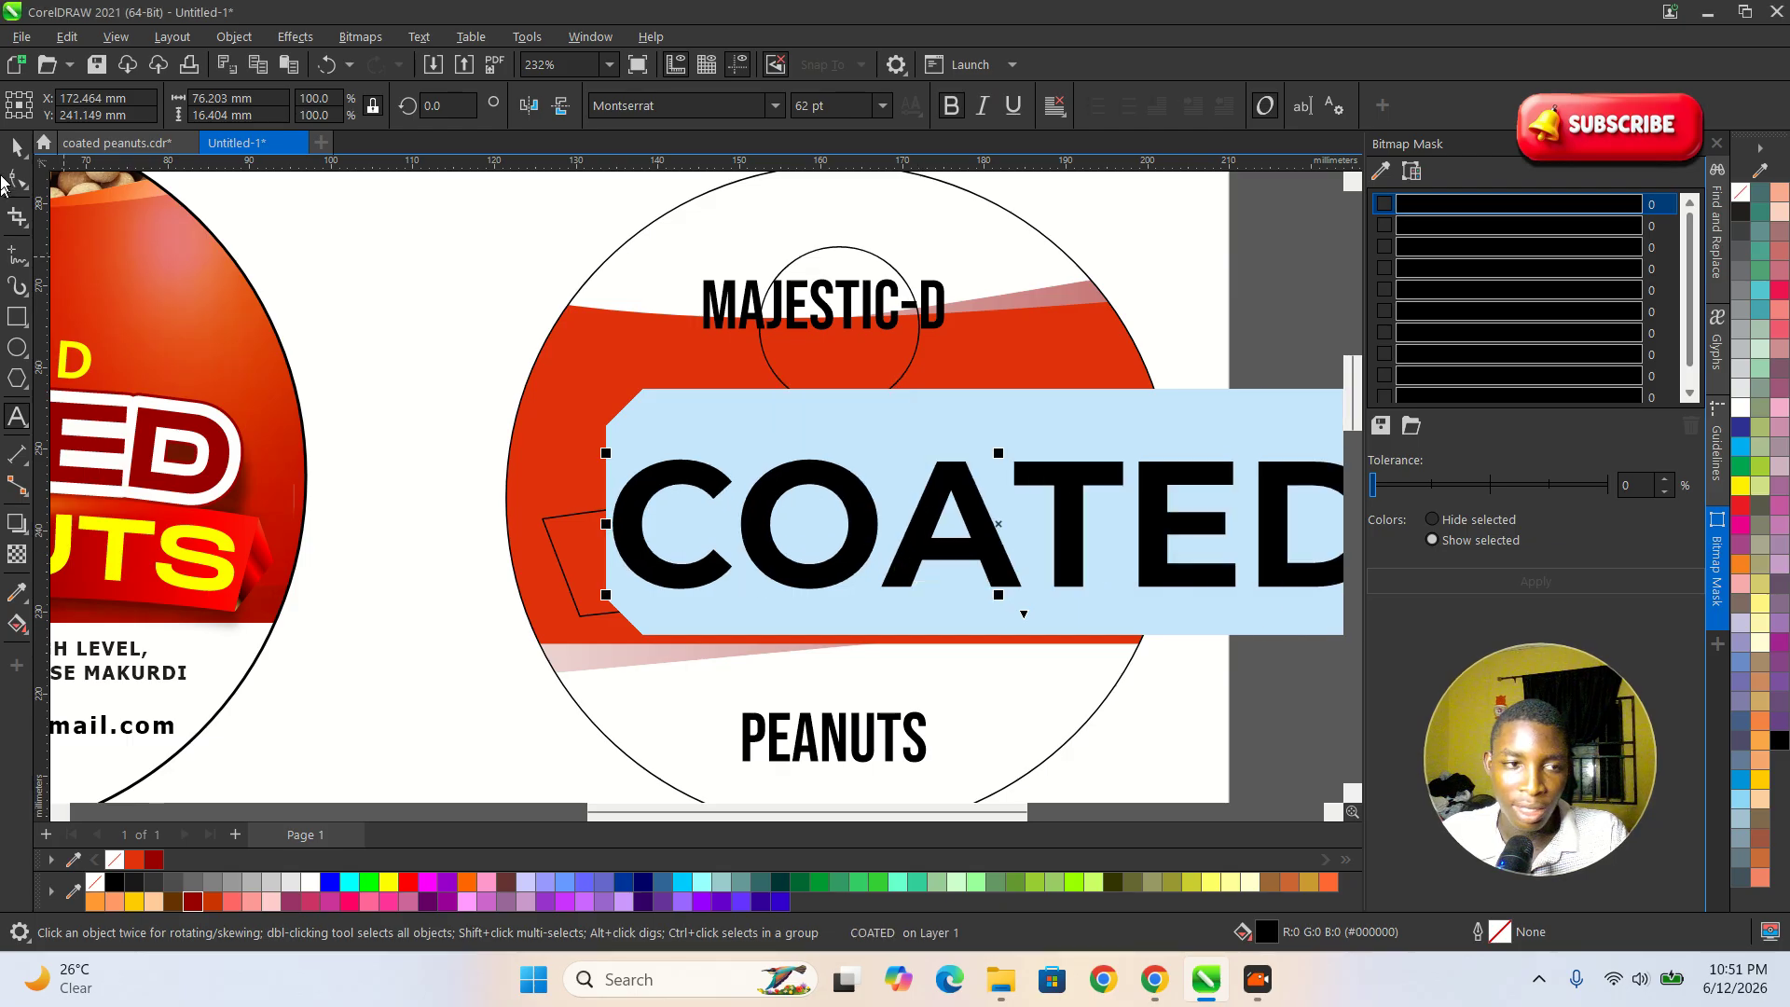
Scale COATED down to about 52.4 × 8.8 mm and place it between the logo circle and the banner.
left_click(17, 148)
scroll(560, 474, "down", 2)
scroll(842, 499, "up", 1)
left_click_drag(1107, 460, 828, 424)
scroll(716, 484, "up", 1)
left_click_drag(714, 506, 742, 414)
scroll(695, 514, "up", 1)
scroll(709, 642, "down", 2)
scroll(673, 713, "up", 1)
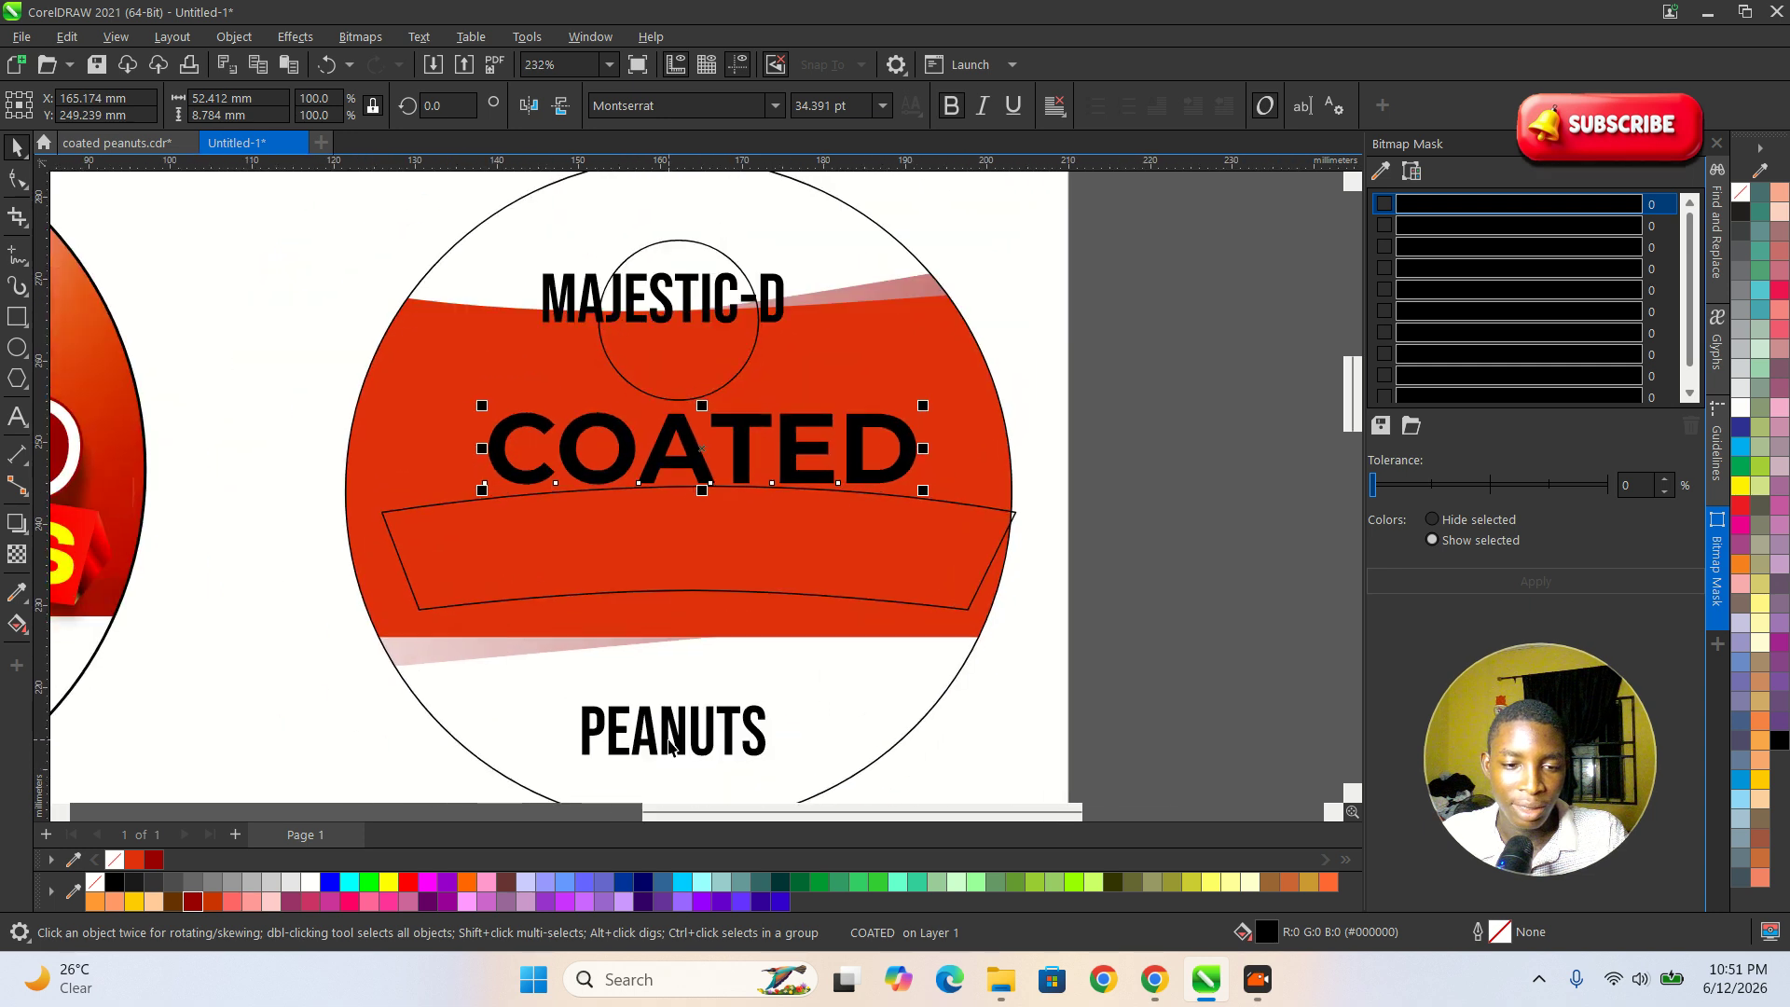
Move PEANUTS into the banner, set it in uppercase Montserrat, and shift it toward the banner's centre.
left_click_drag(670, 746, 651, 573)
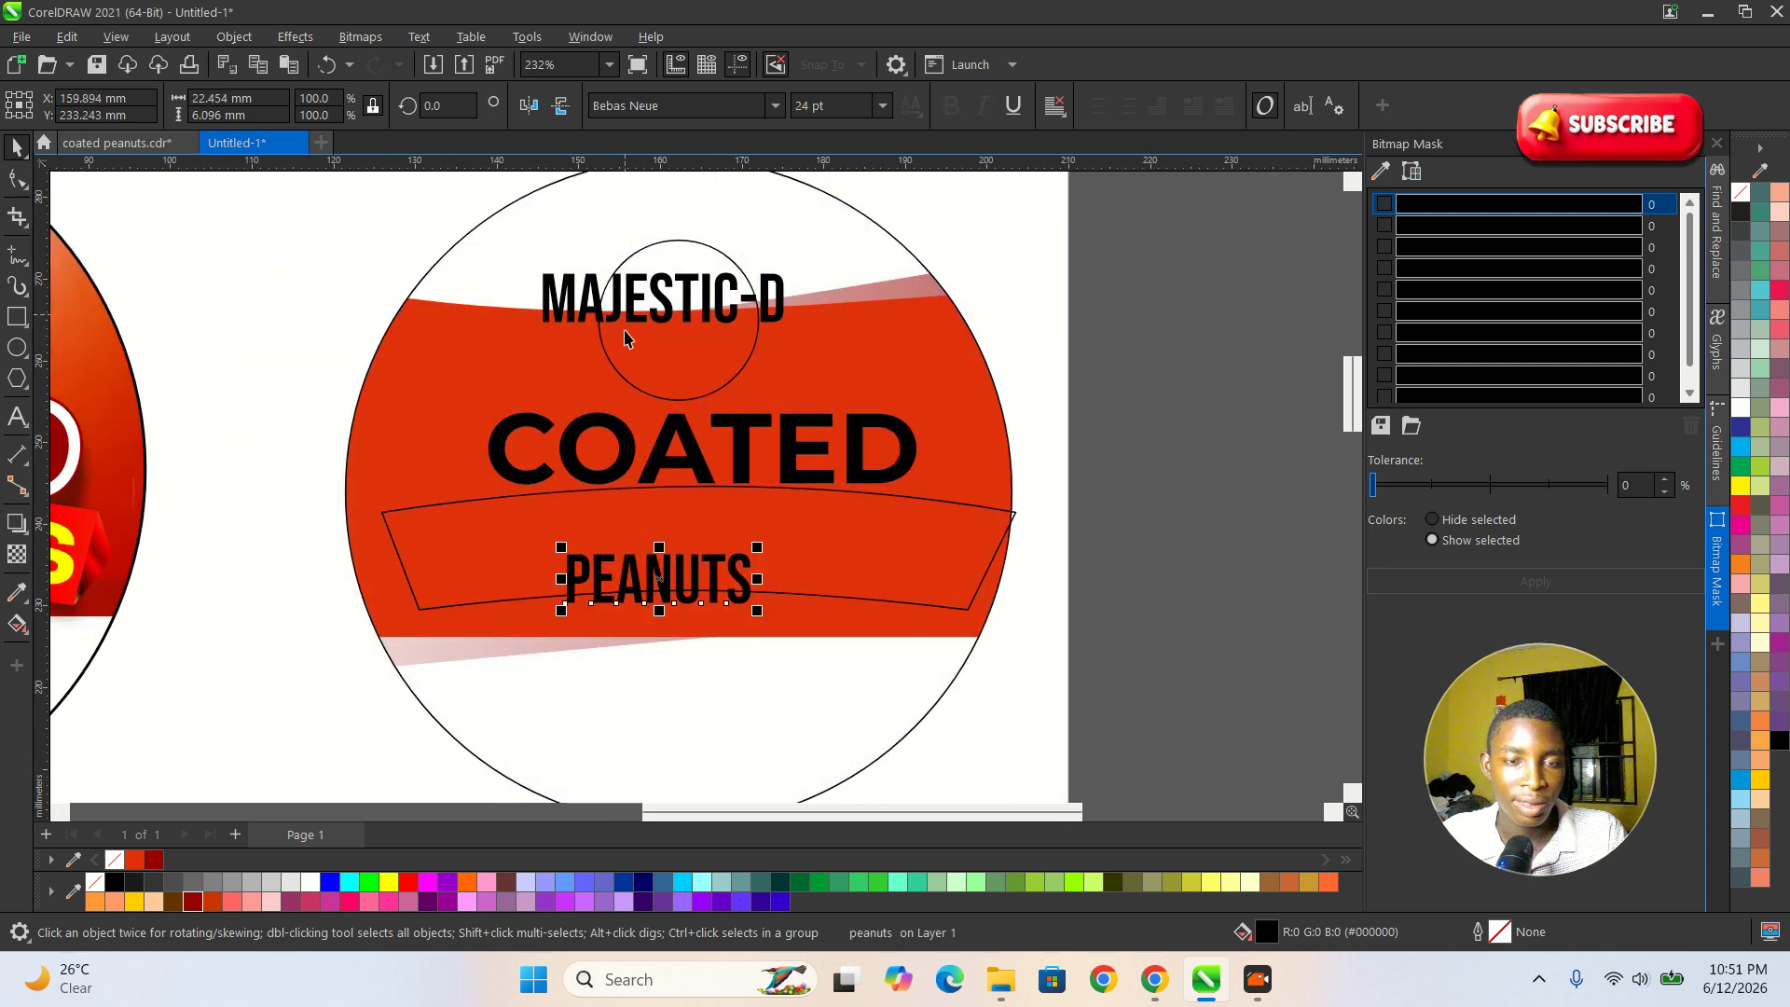
double_click(648, 582)
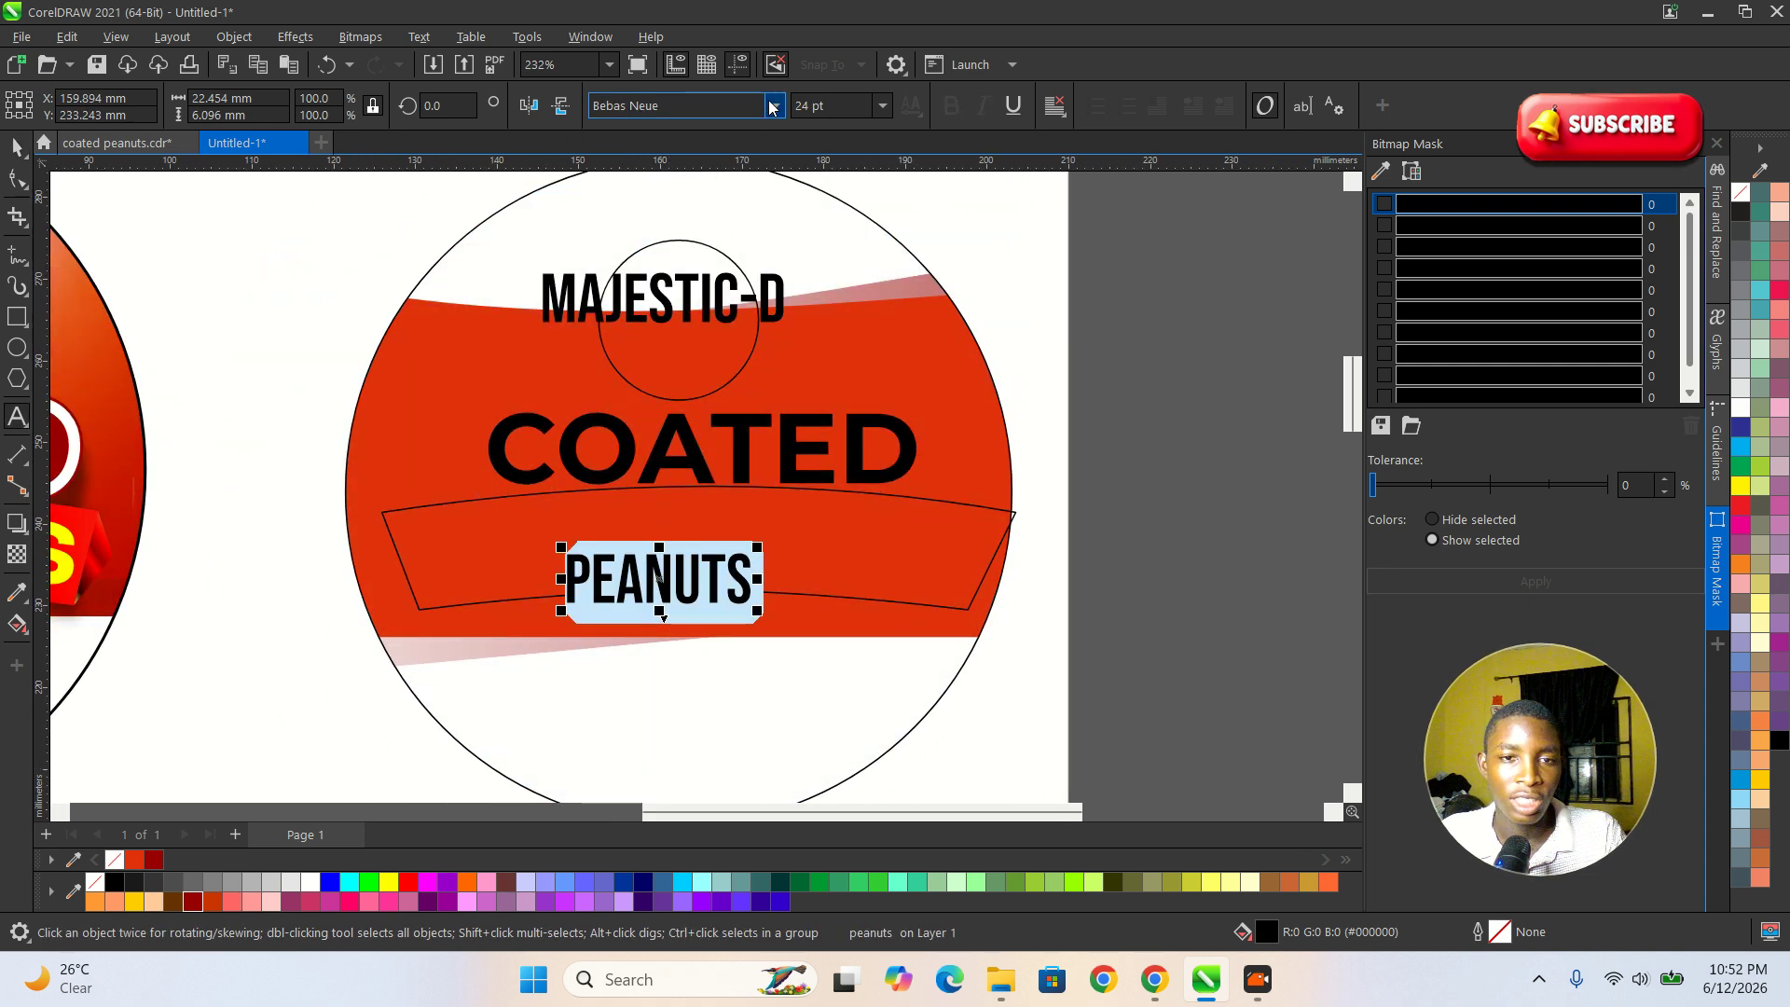
left_click(775, 105)
left_click(690, 174)
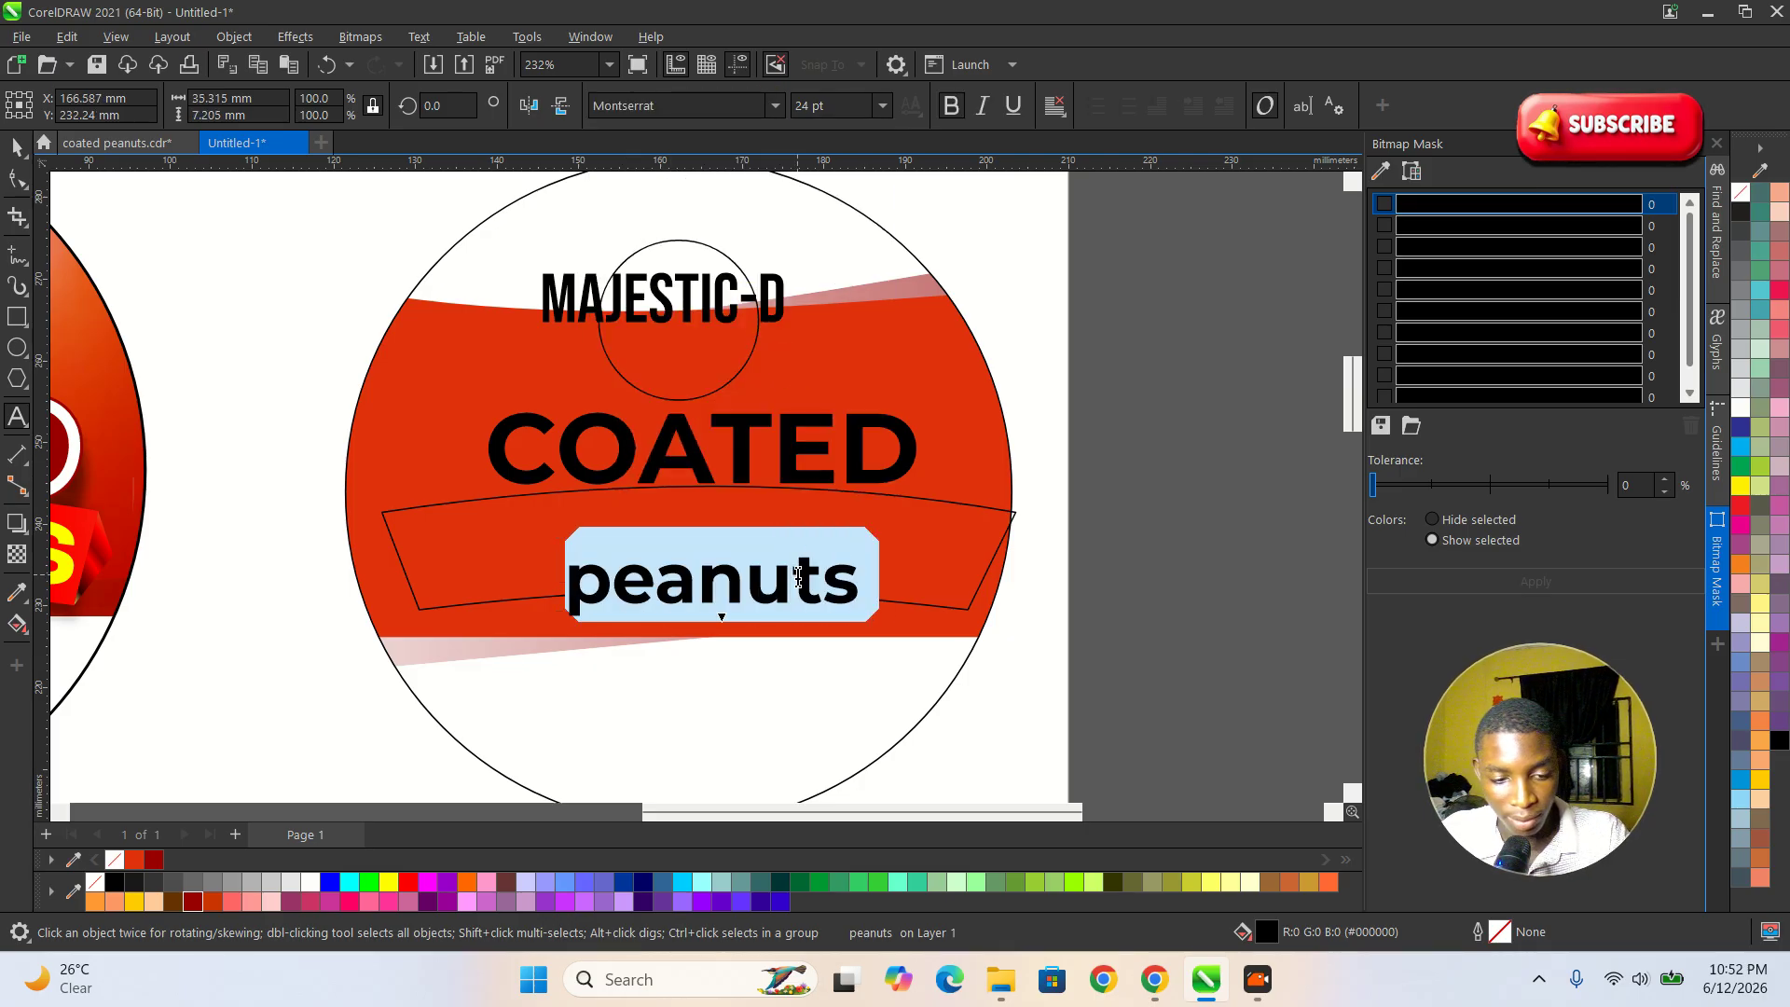
key("shift+F3")
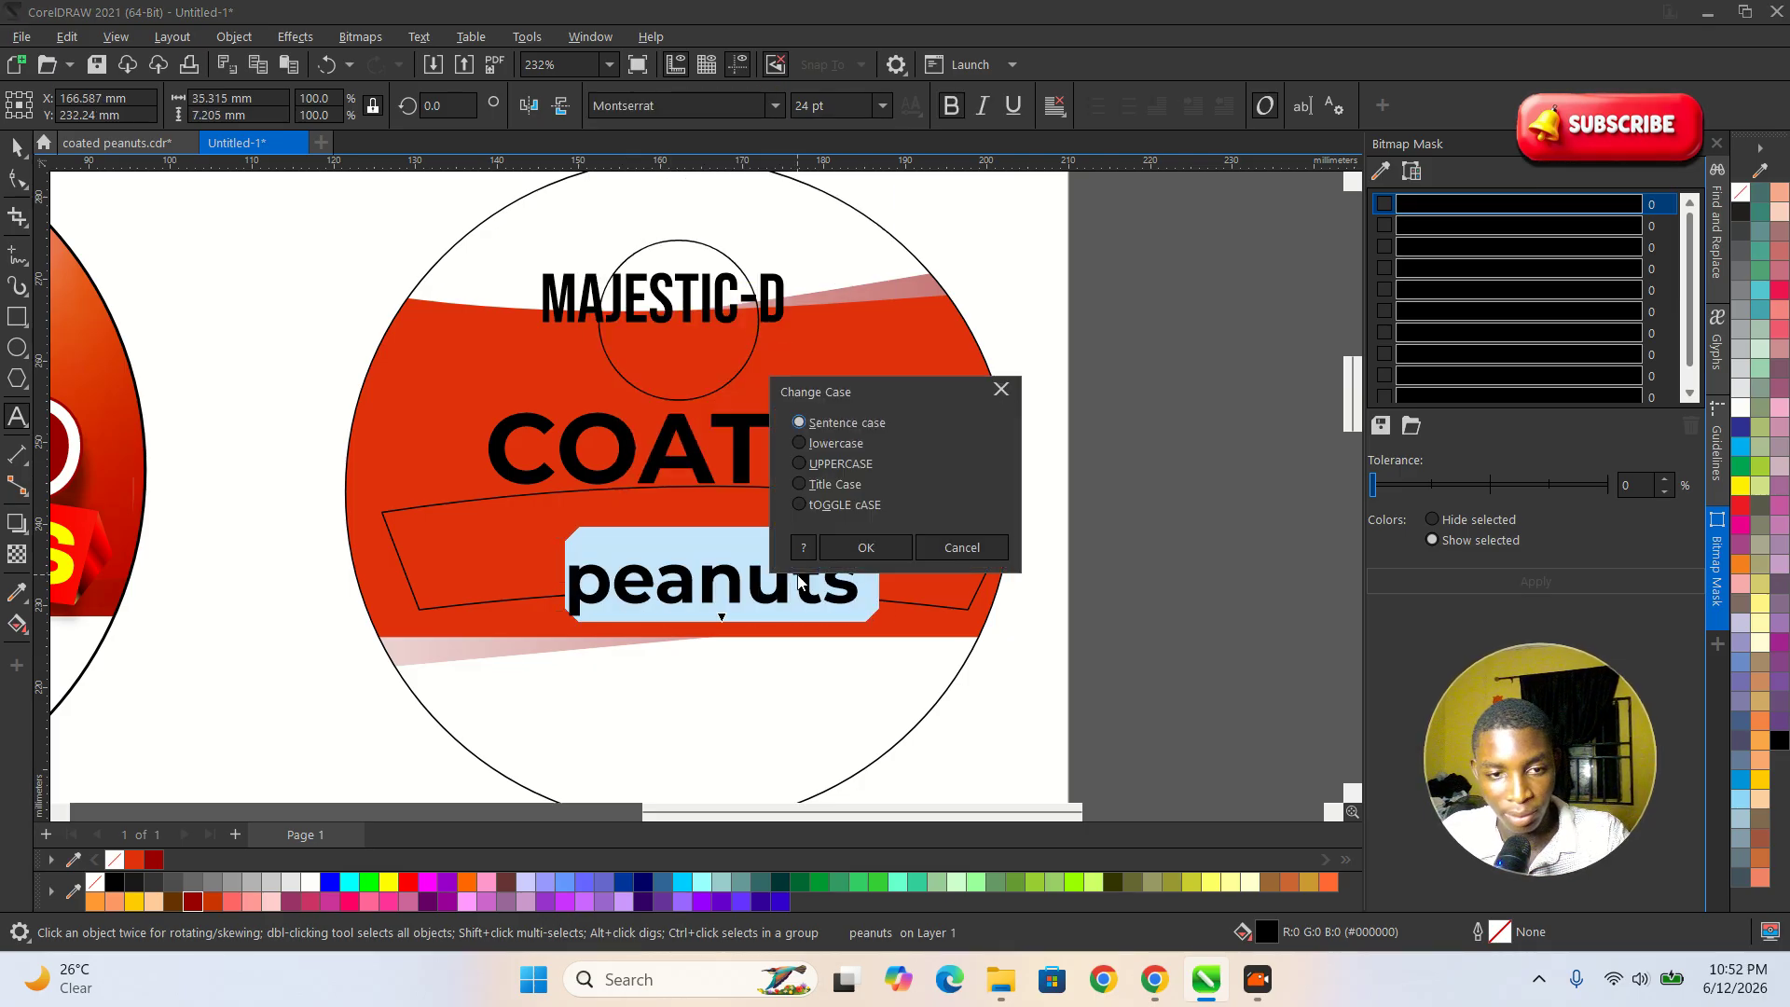
left_click(849, 466)
left_click(876, 548)
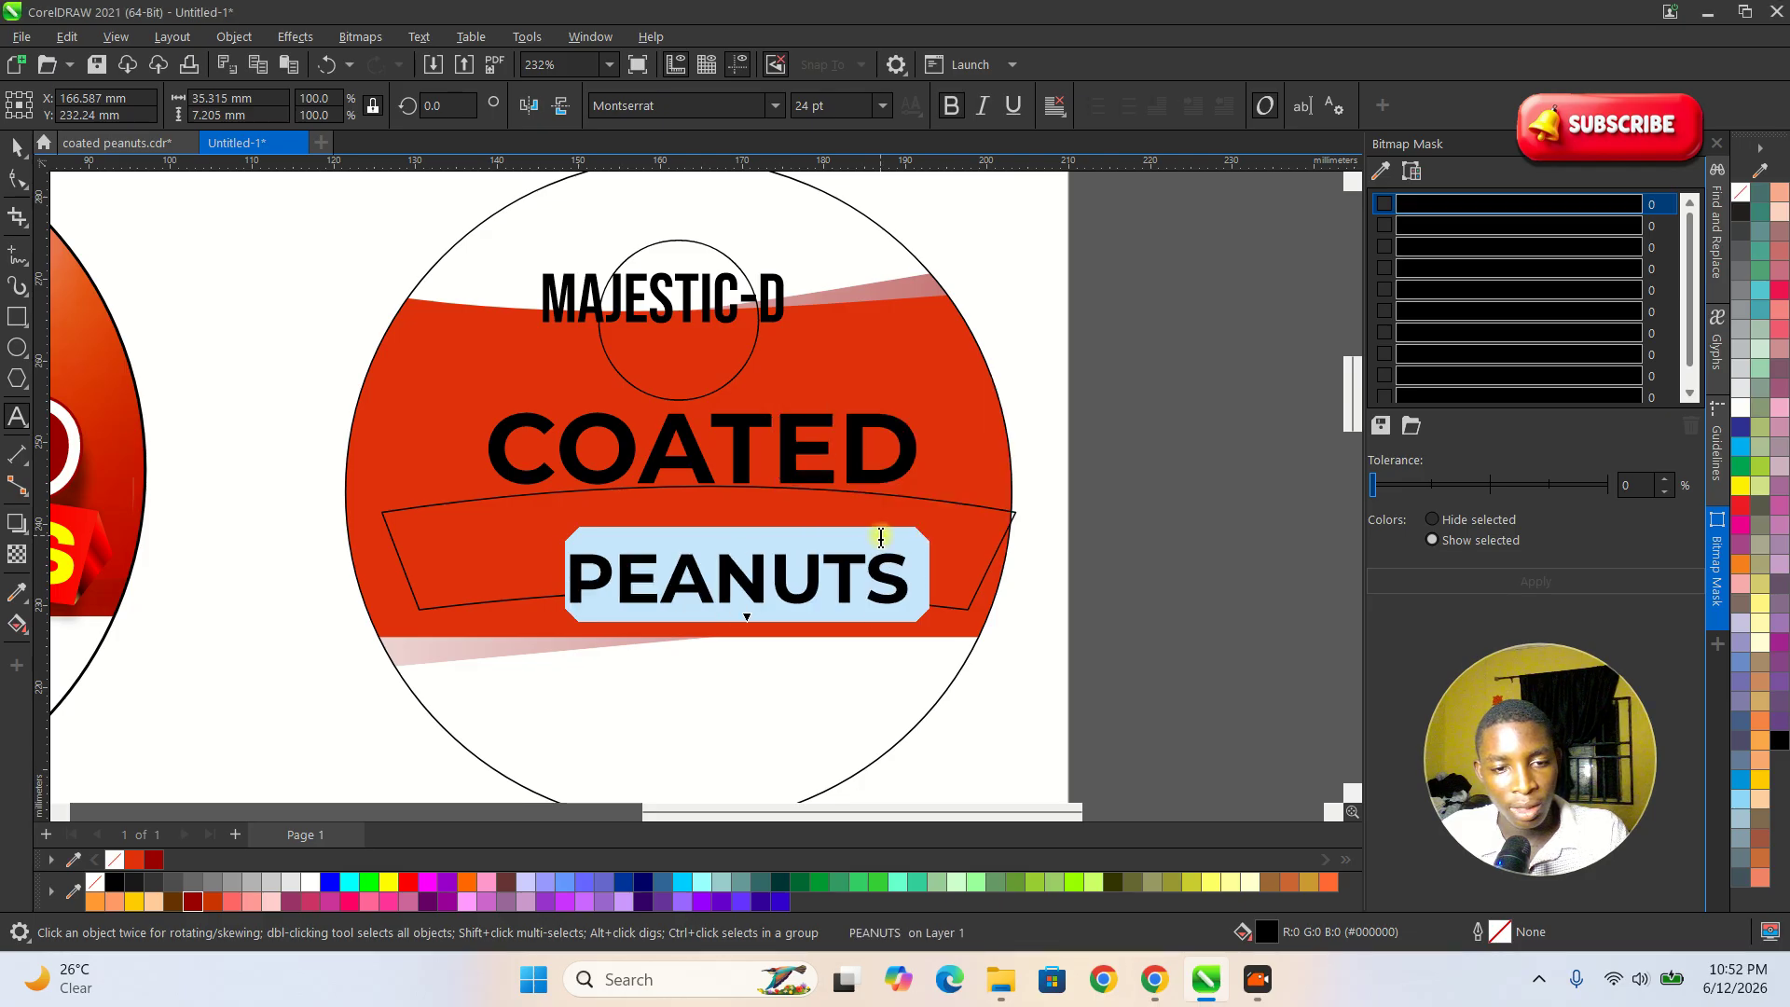
left_click(19, 147)
left_click_drag(743, 579, 678, 574)
Try to fit the COATED text to a path, and undo the fit.
scroll(701, 479, "up", 2)
left_click(686, 449)
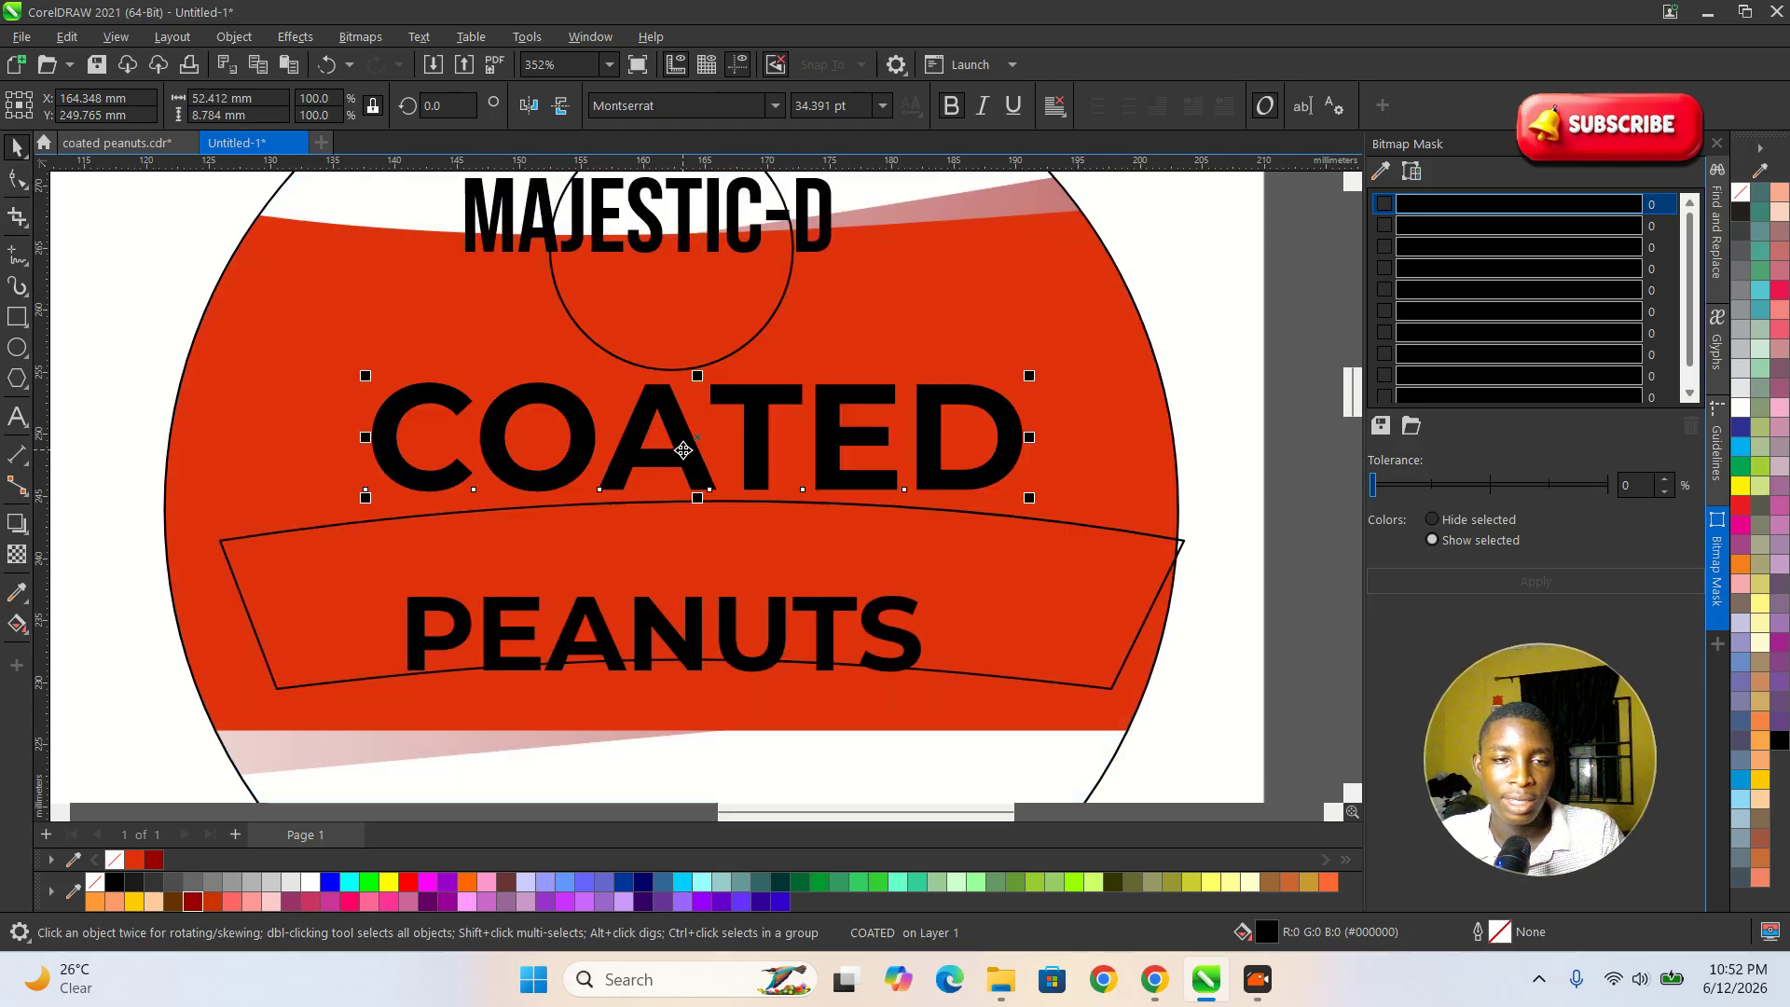
left_click(422, 41)
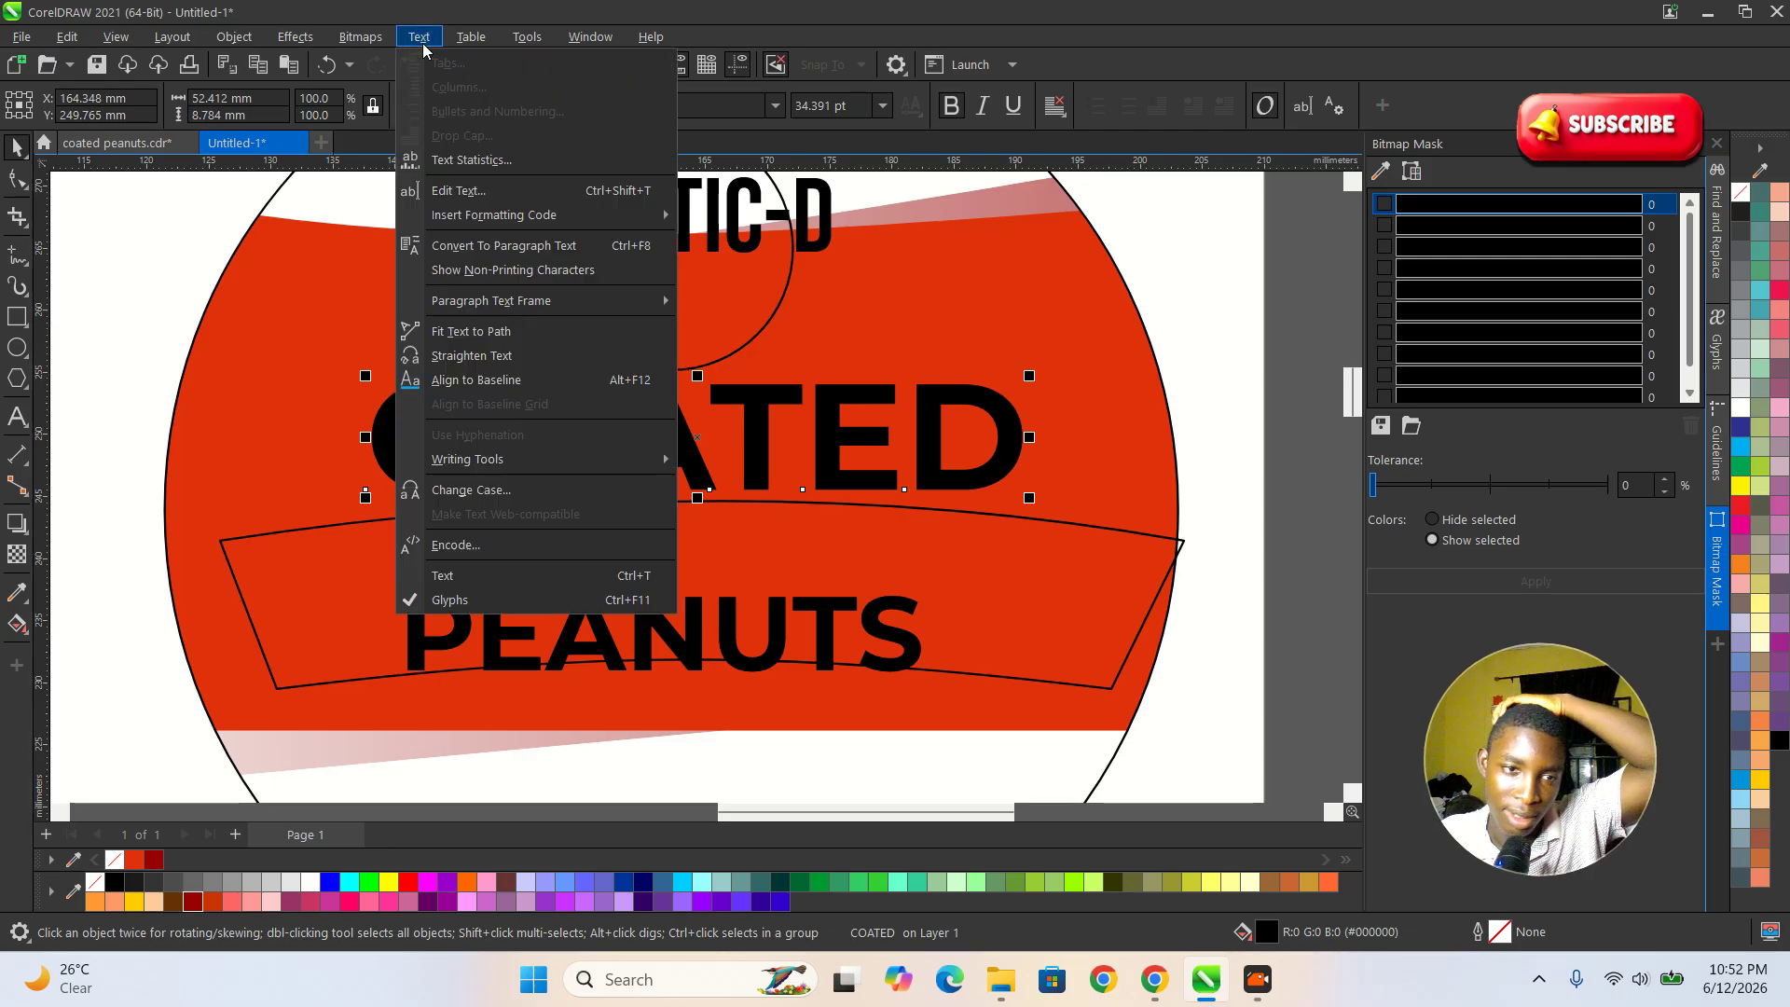
left_click(494, 333)
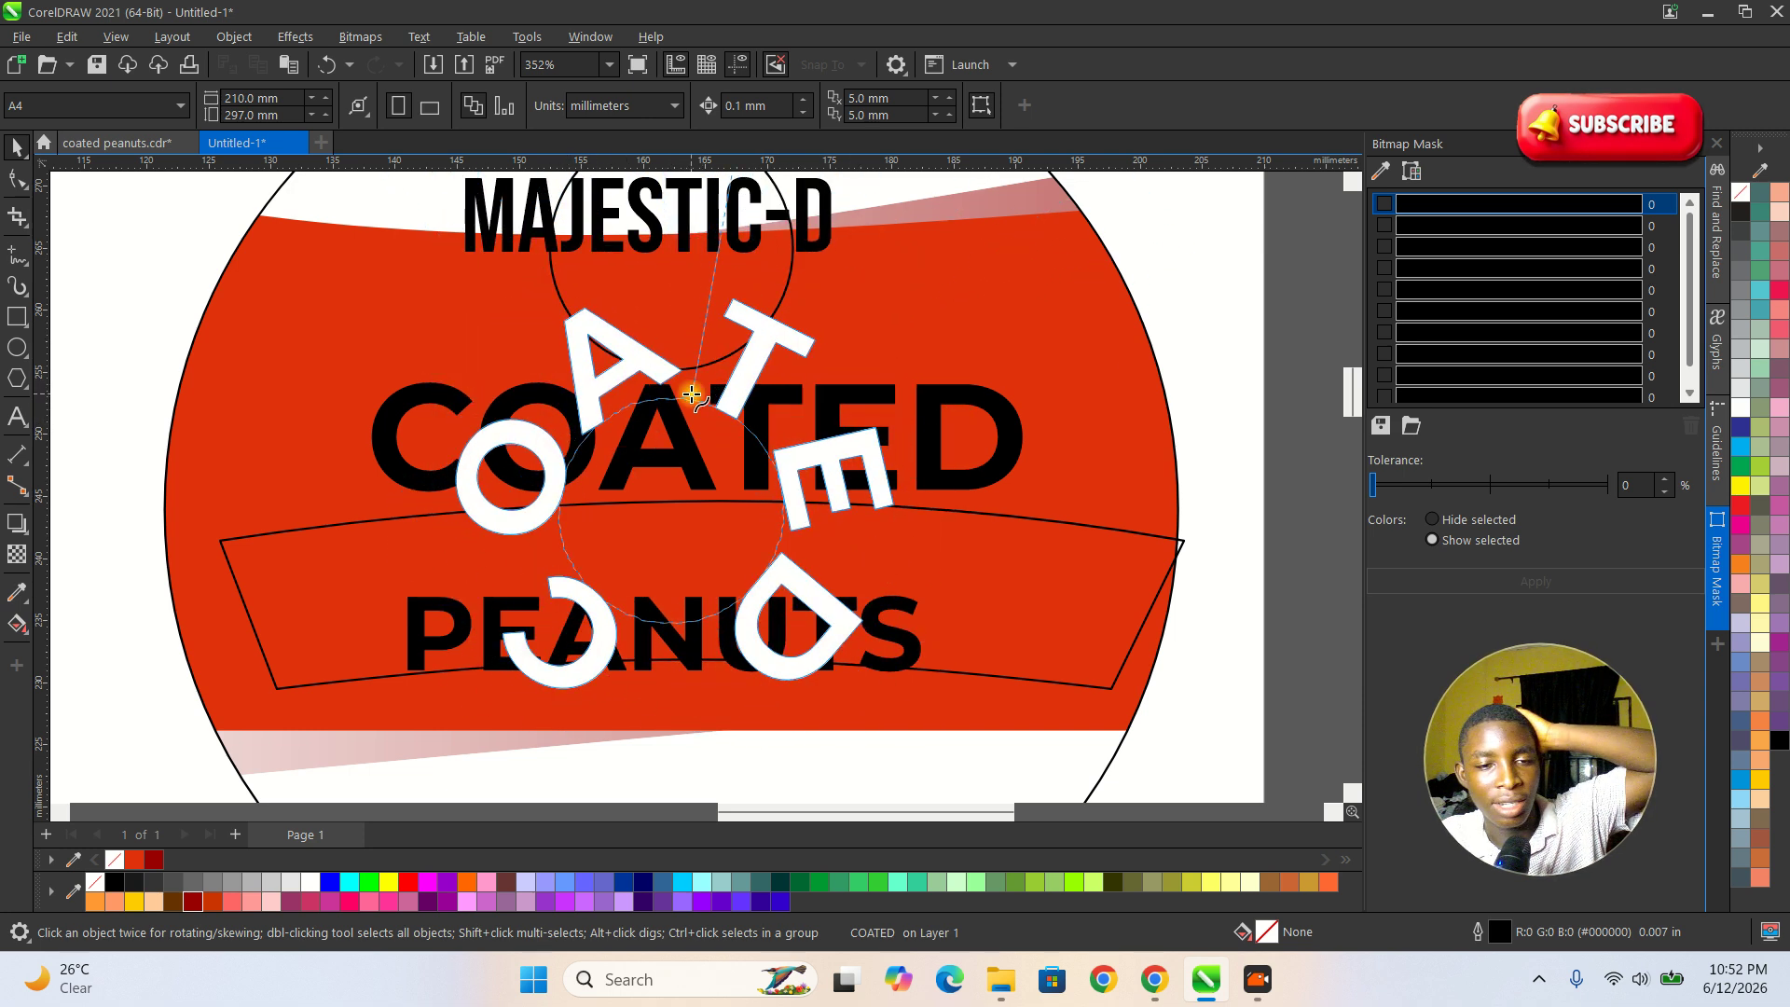
left_click(697, 401)
key("ctrl+z")
Move PEANUTS out of the banner to the white area below the red background.
scroll(1003, 563, "down", 2)
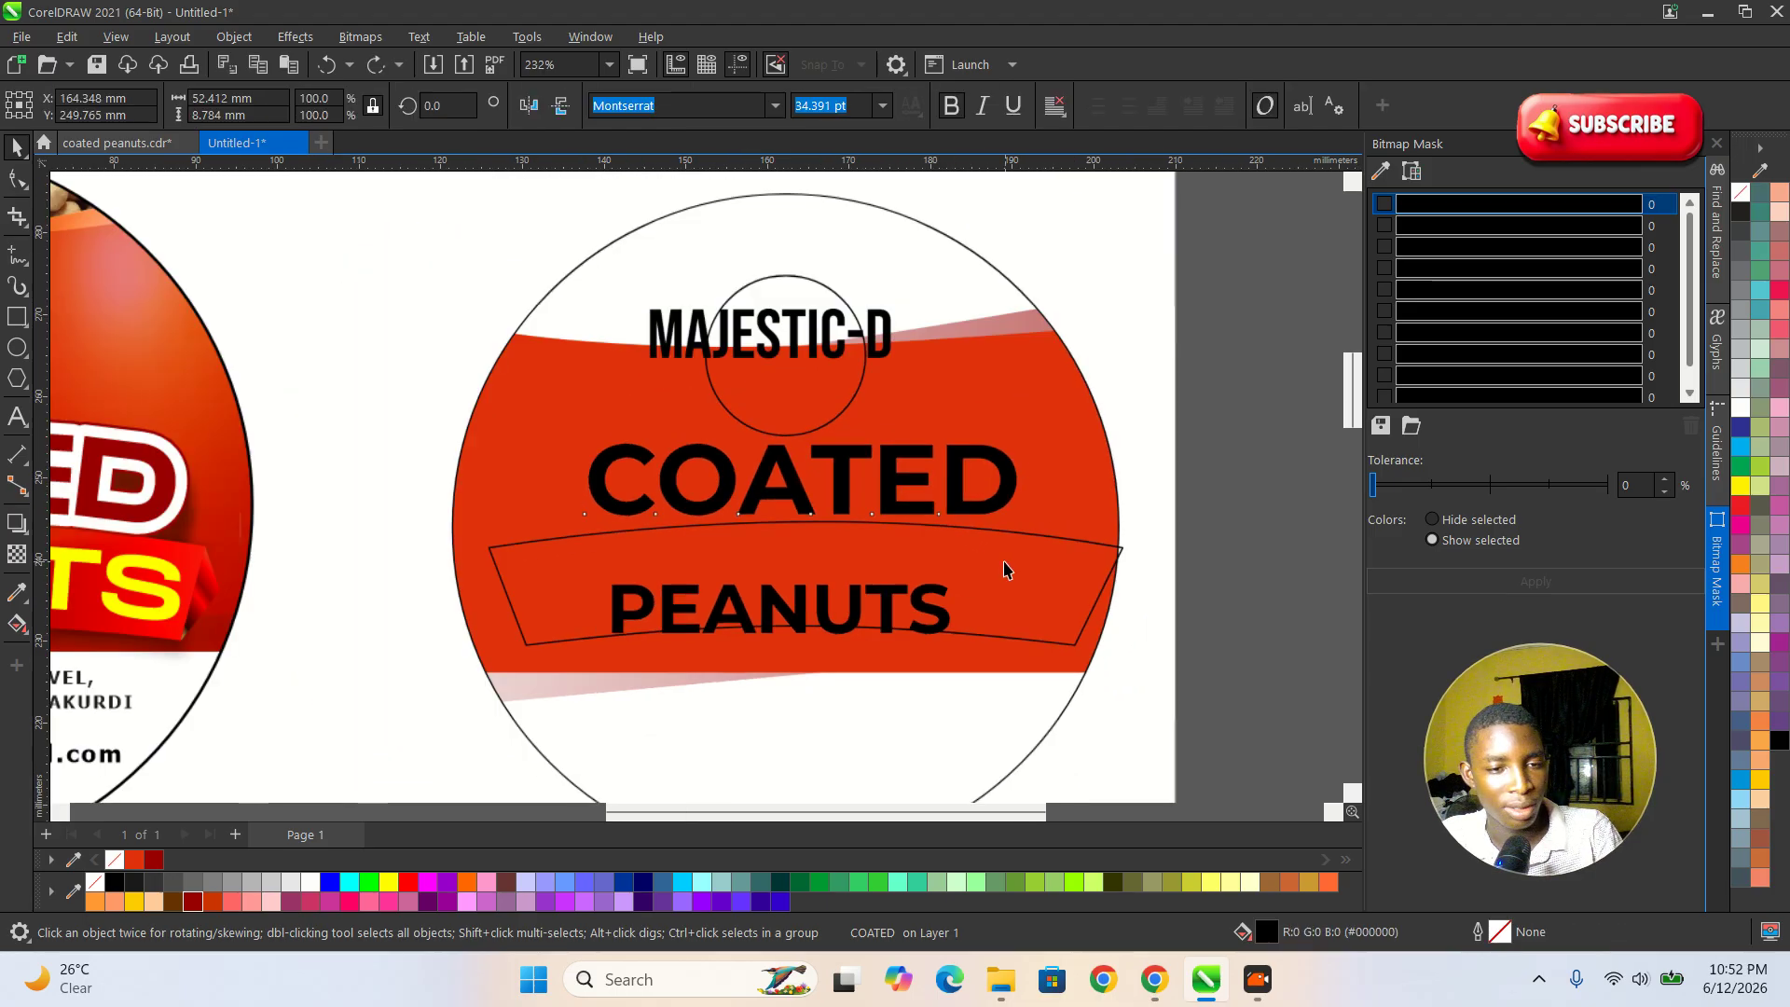
left_click(838, 595)
left_click_drag(830, 606, 833, 718)
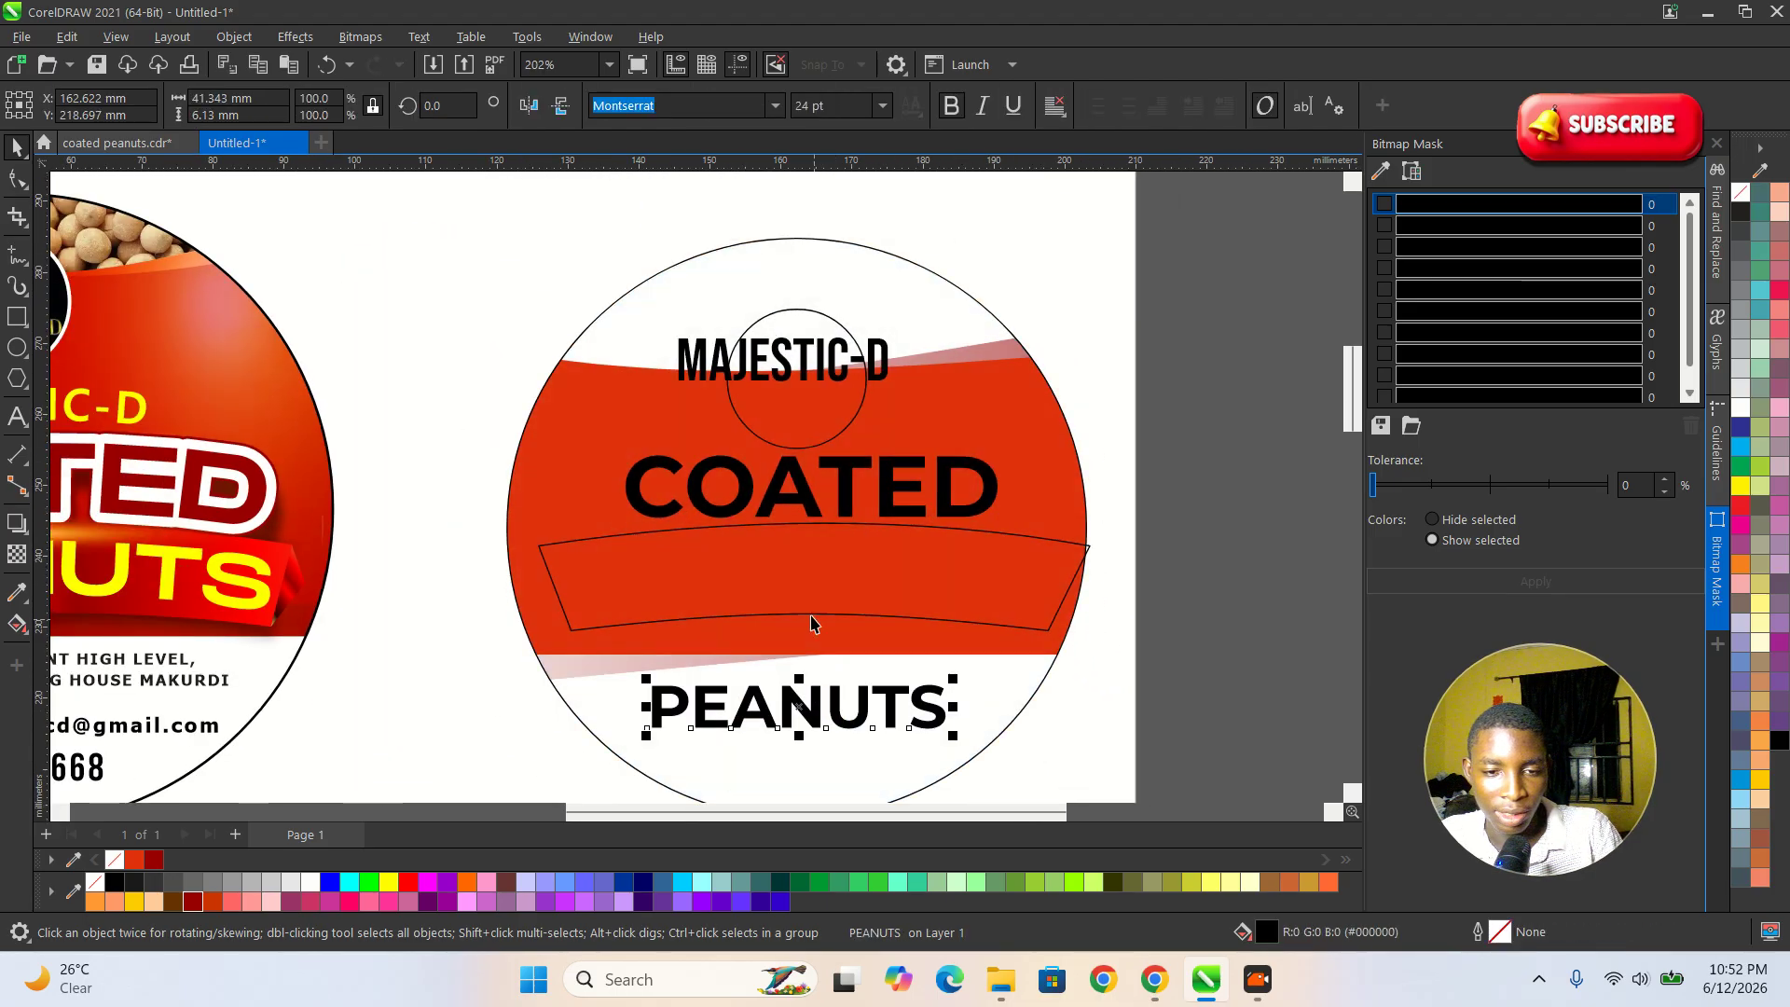
Move the banner down to the red area's lower edge and bring COATED down just above it.
left_click(809, 616)
scroll(803, 602, "up", 4)
scroll(692, 499, "down", 5)
scroll(729, 597, "up", 4)
mouse_move(725, 428)
left_mouse_down()
mouse_move(747, 480)
mouse_move(738, 457)
left_mouse_up()
left_click_drag(745, 326, 745, 350)
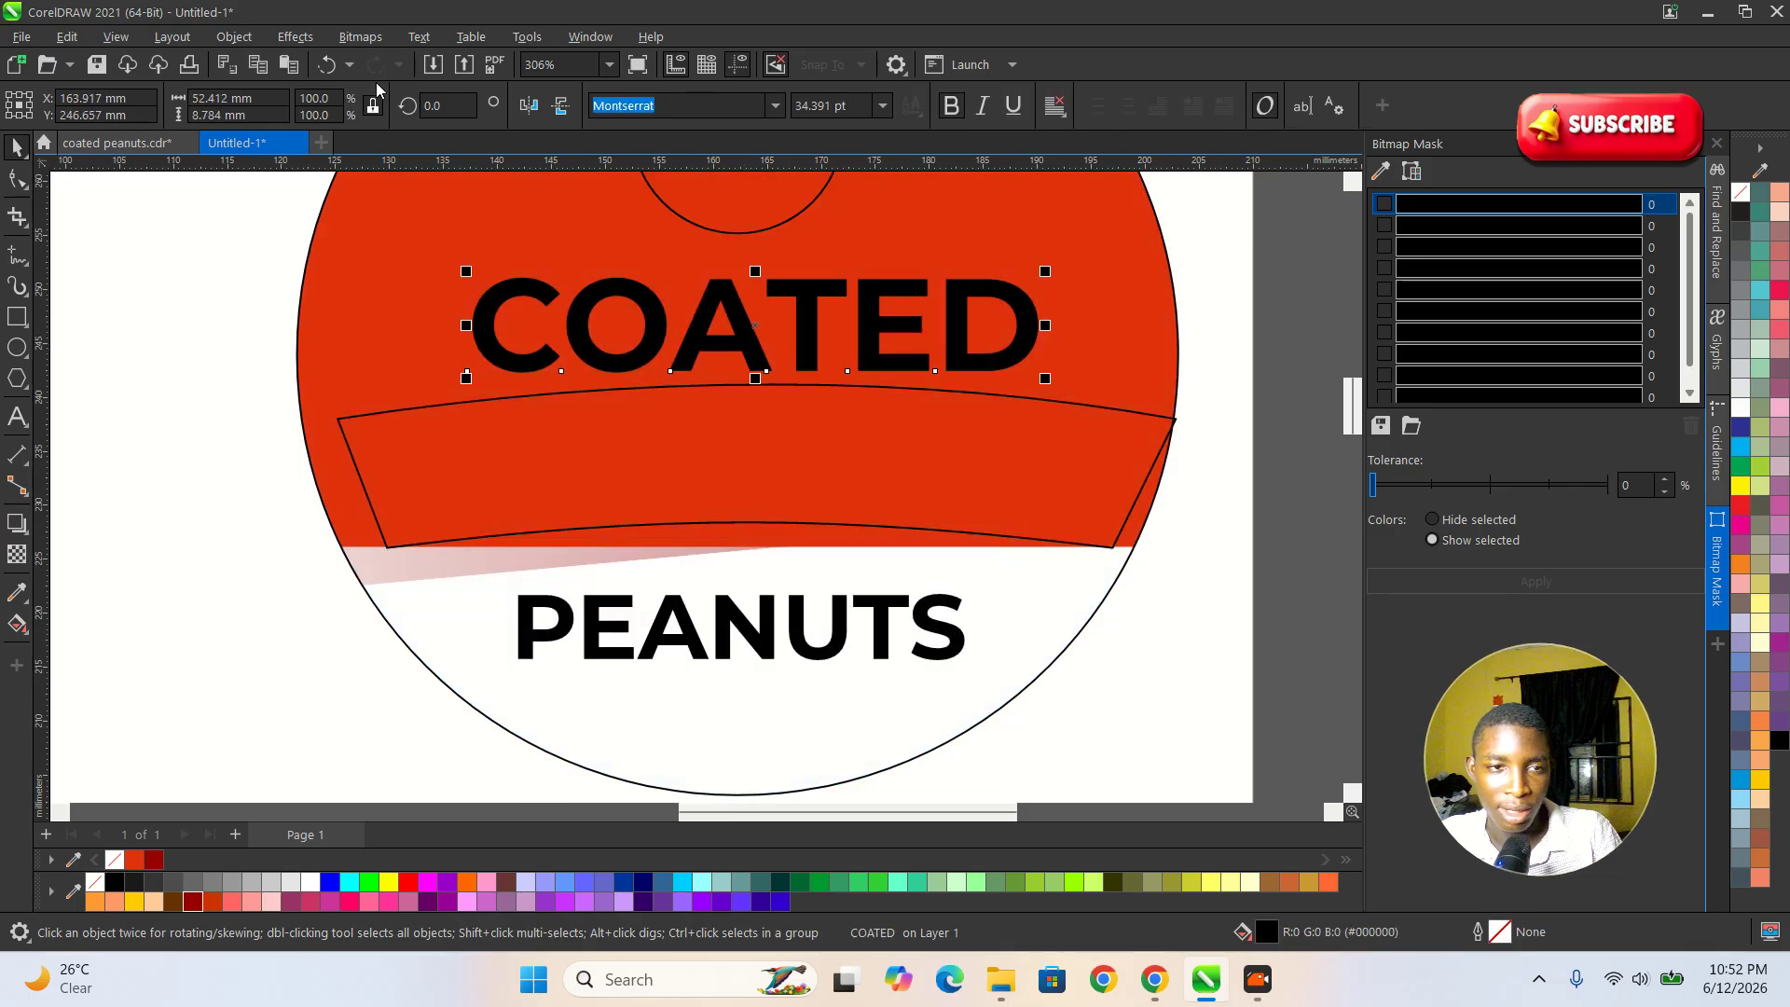
Fit the COATED text to the path of the banner's arched upper edge.
left_click(418, 36)
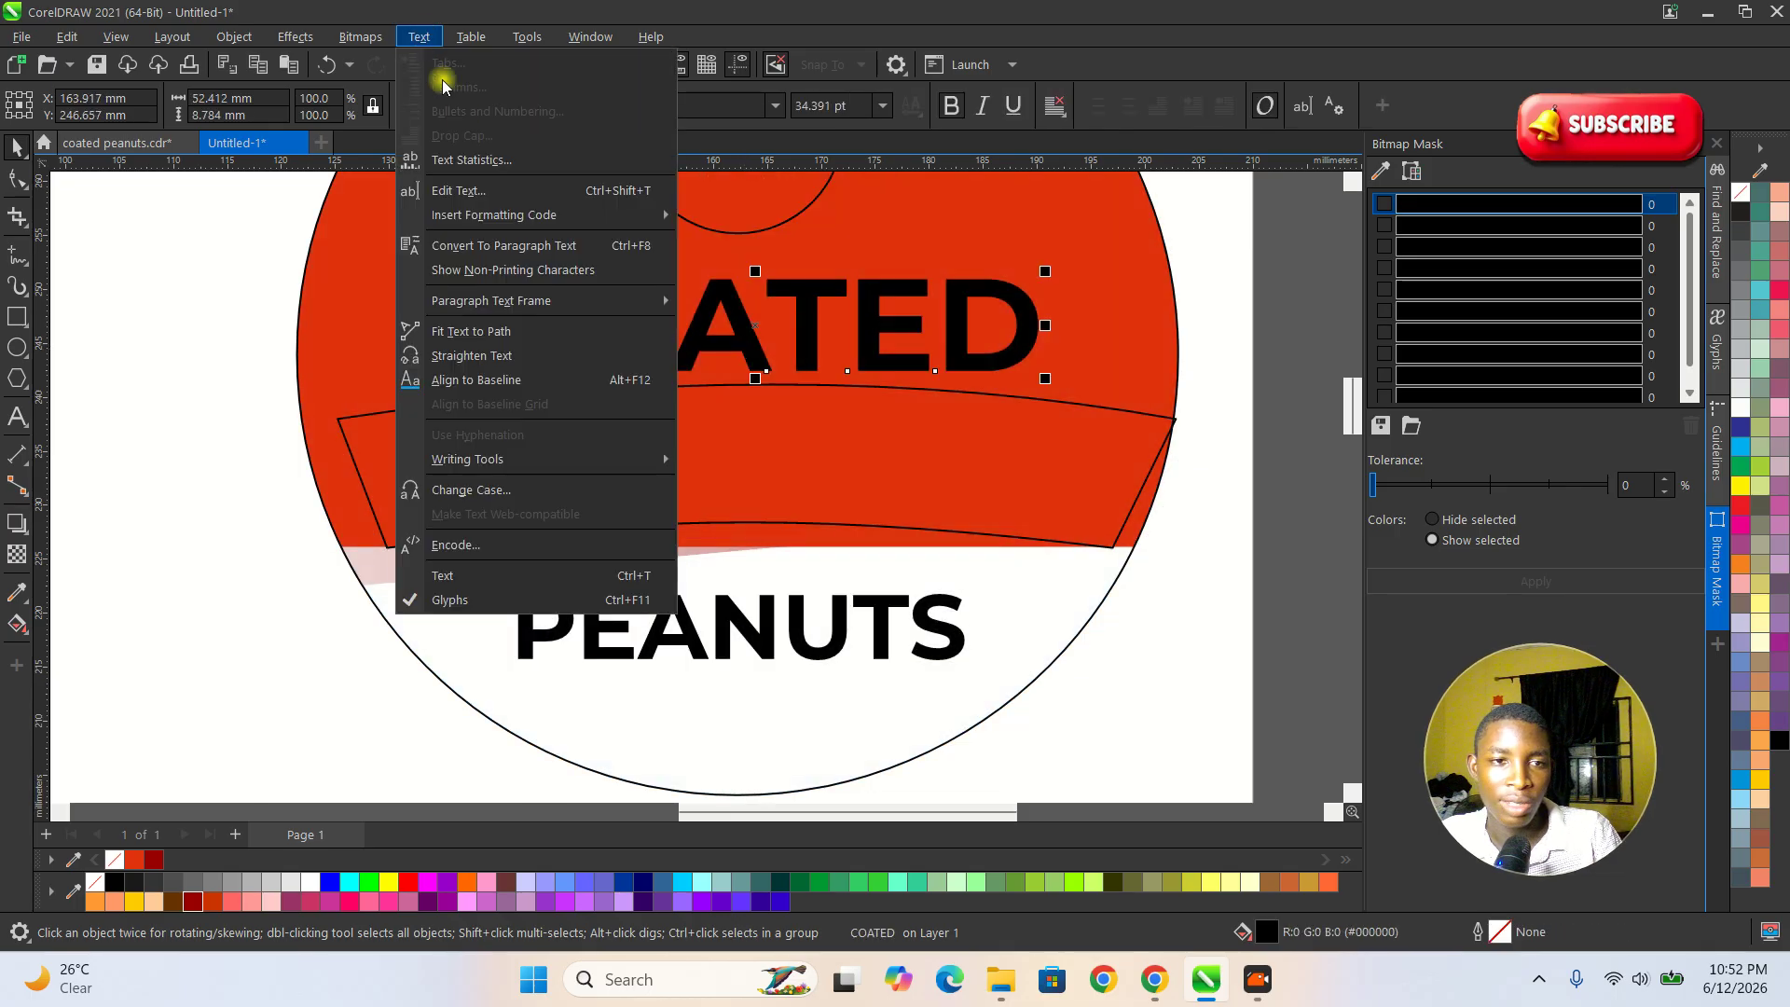
left_click(485, 332)
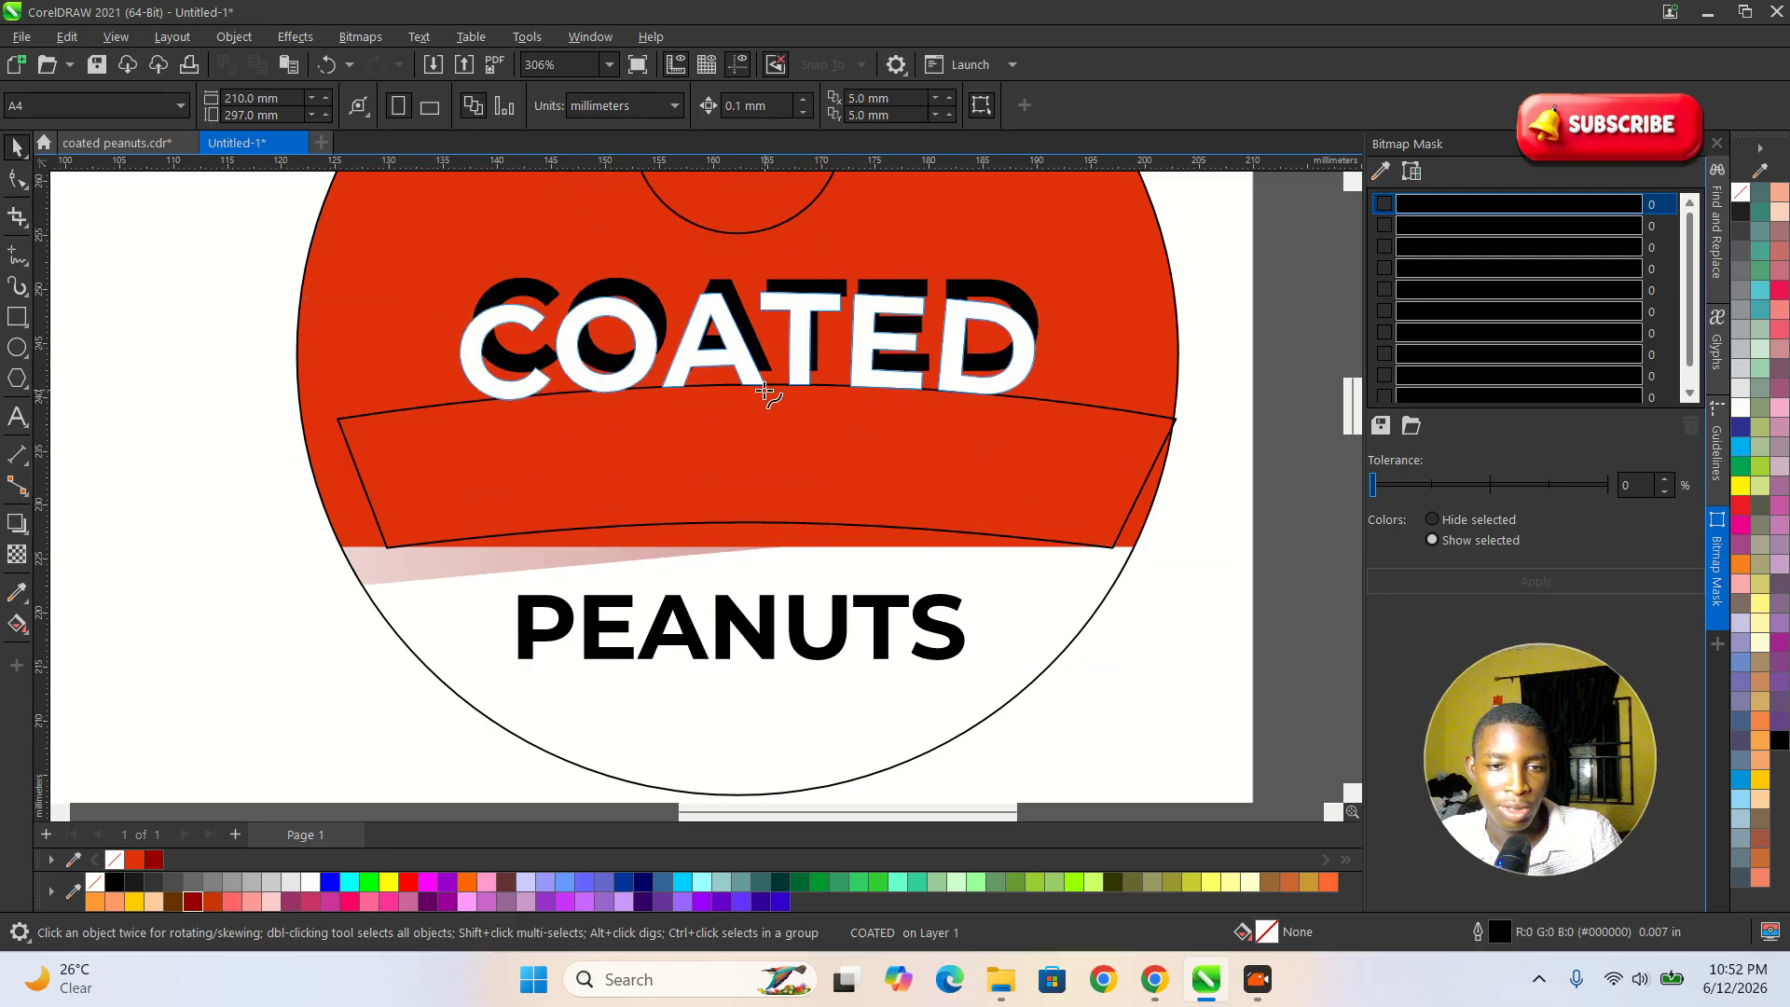
left_click(756, 398)
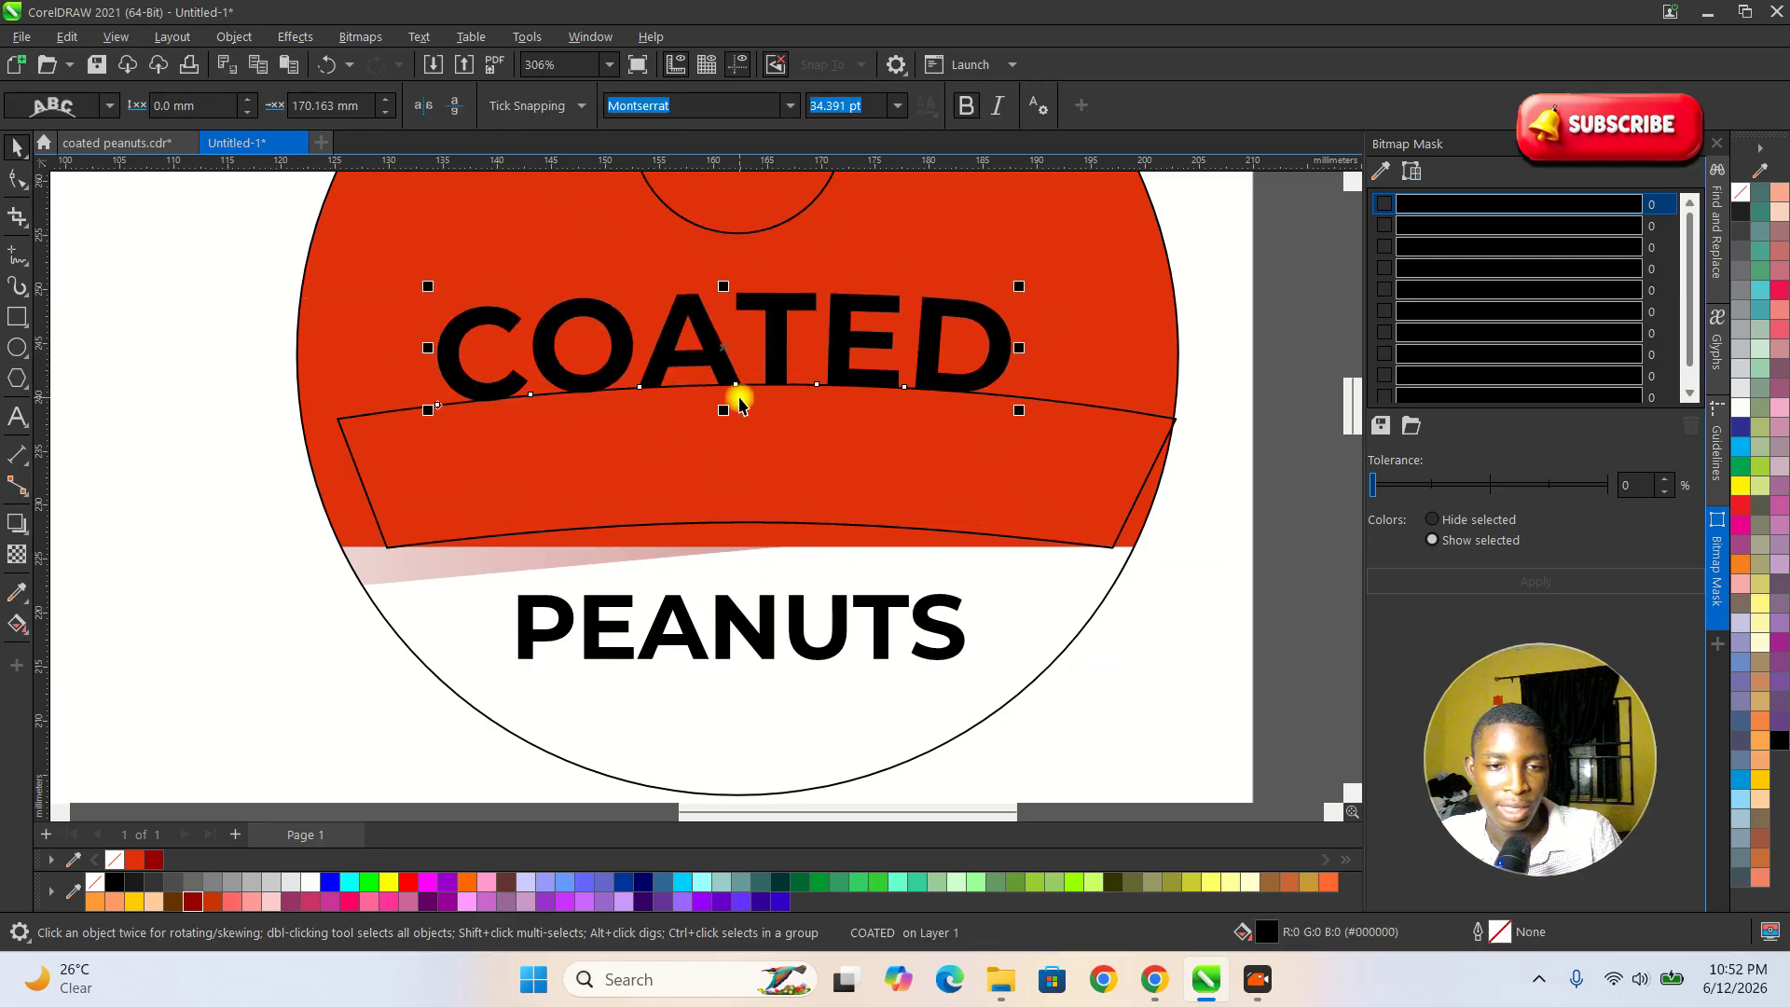
Undo fitting the COATED text to the banner's edge and clear the selection.
scroll(739, 403, "down", 1)
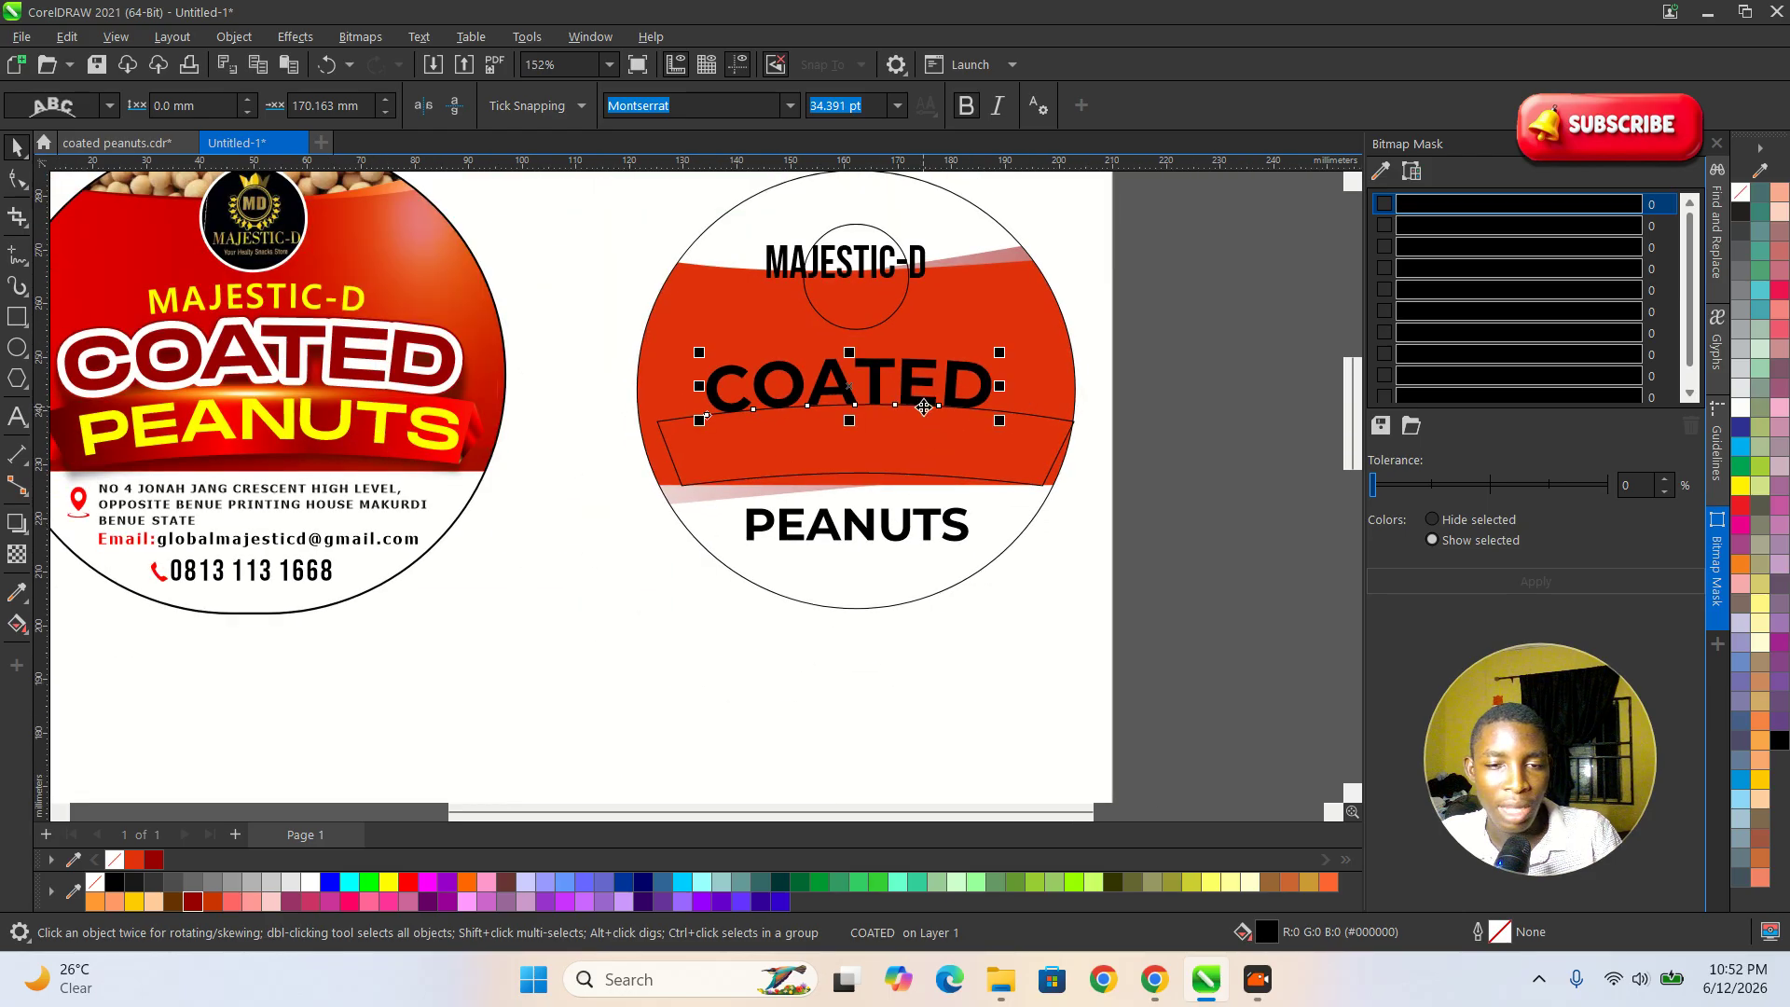
key("ctrl+z")
left_click(1072, 403)
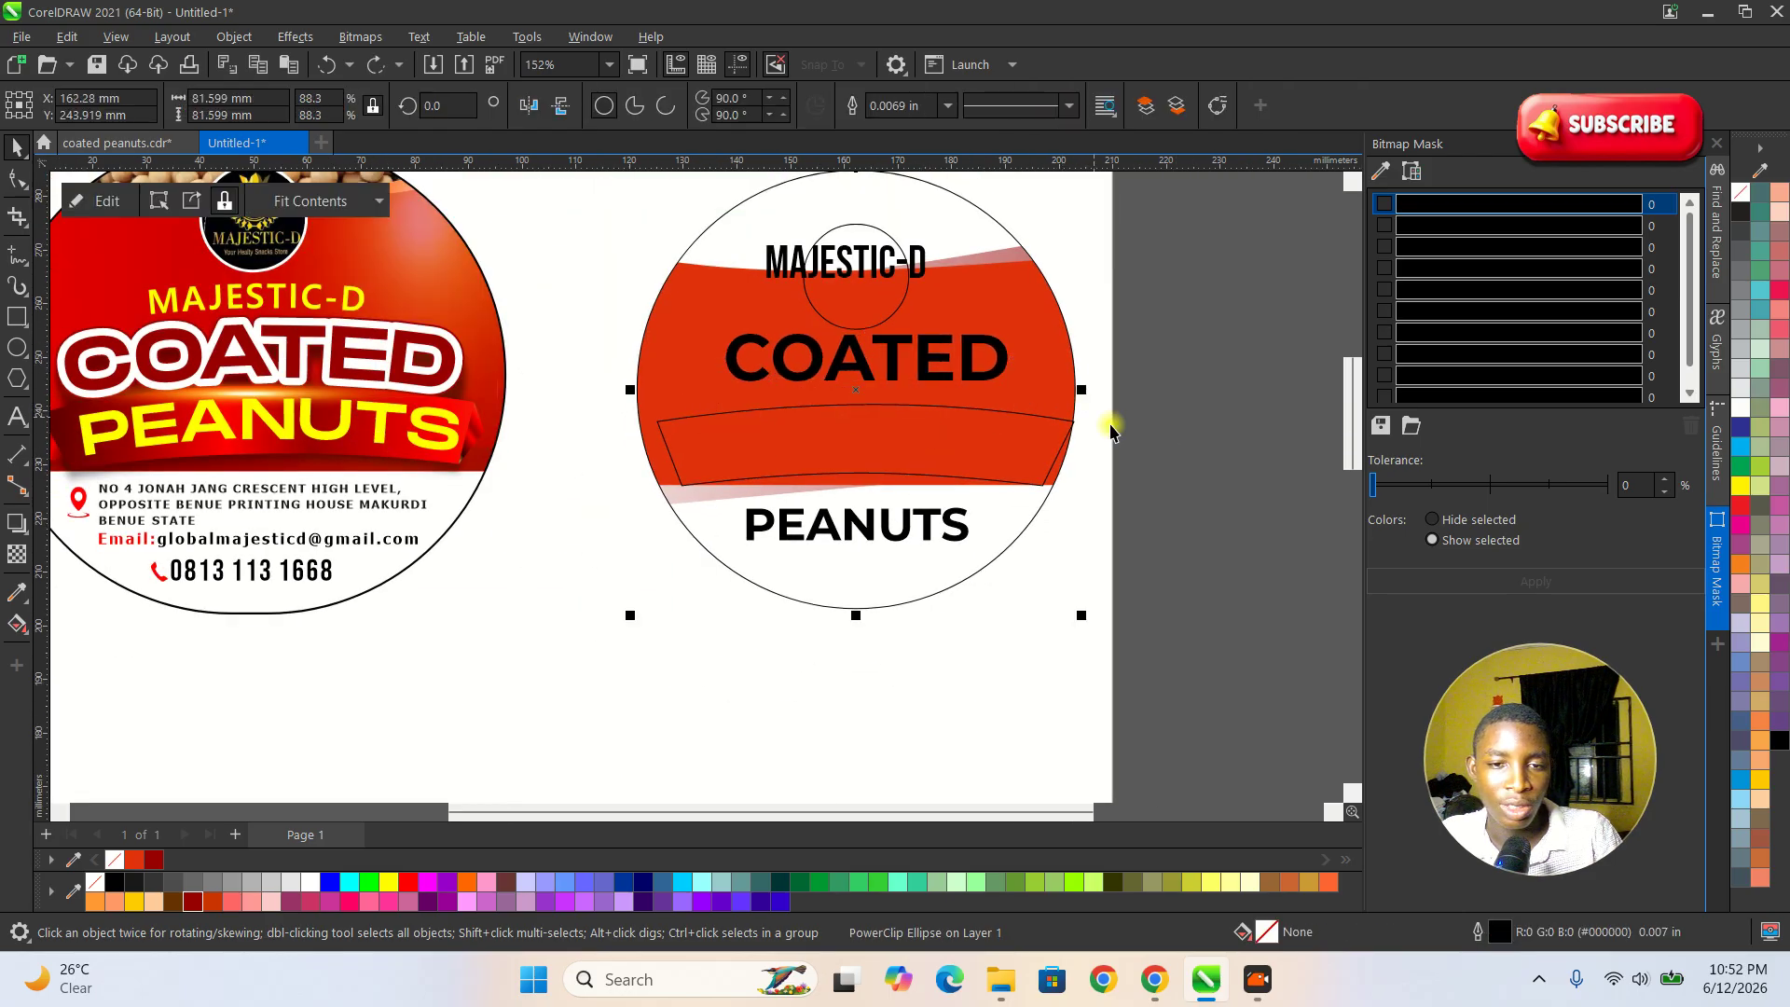
left_click(1158, 432)
Bend the banner's upper edge further upward with the Shape tool to give it a stronger arch.
scroll(853, 426, "up", 1)
left_click(871, 398)
scroll(875, 375, "up", 1)
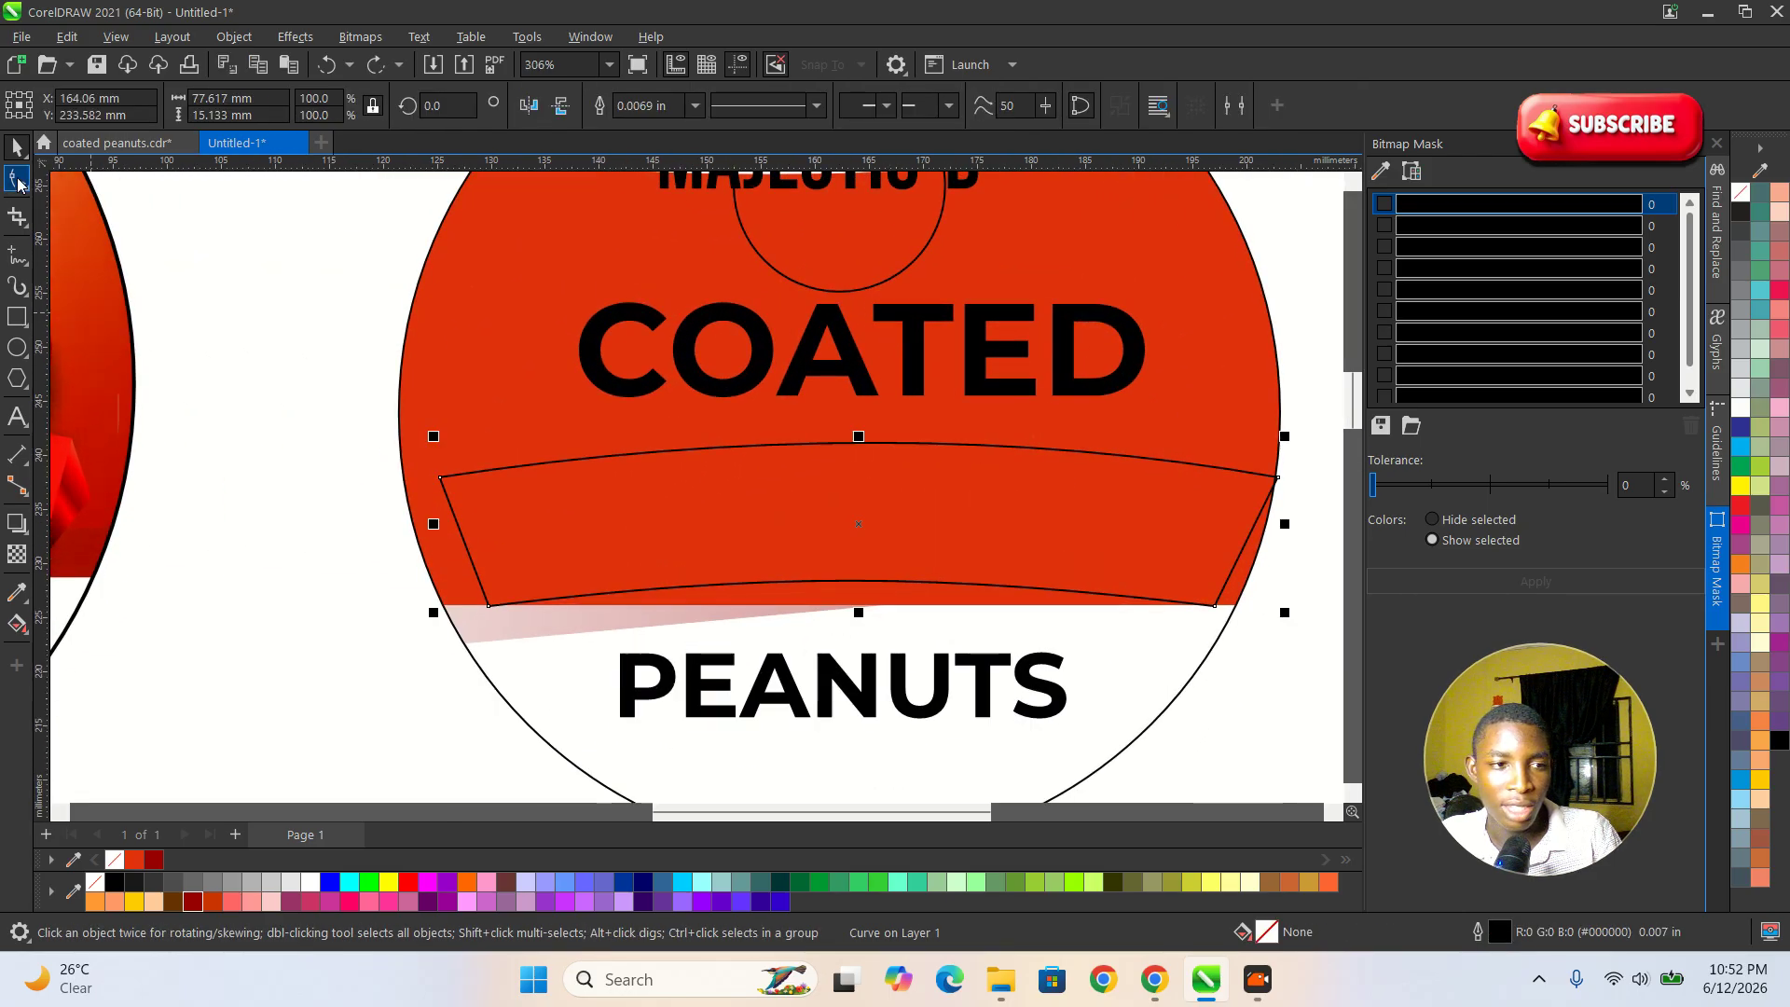
left_click(18, 180)
left_click_drag(821, 451, 819, 424)
scroll(871, 479, "down", 1)
key("space")
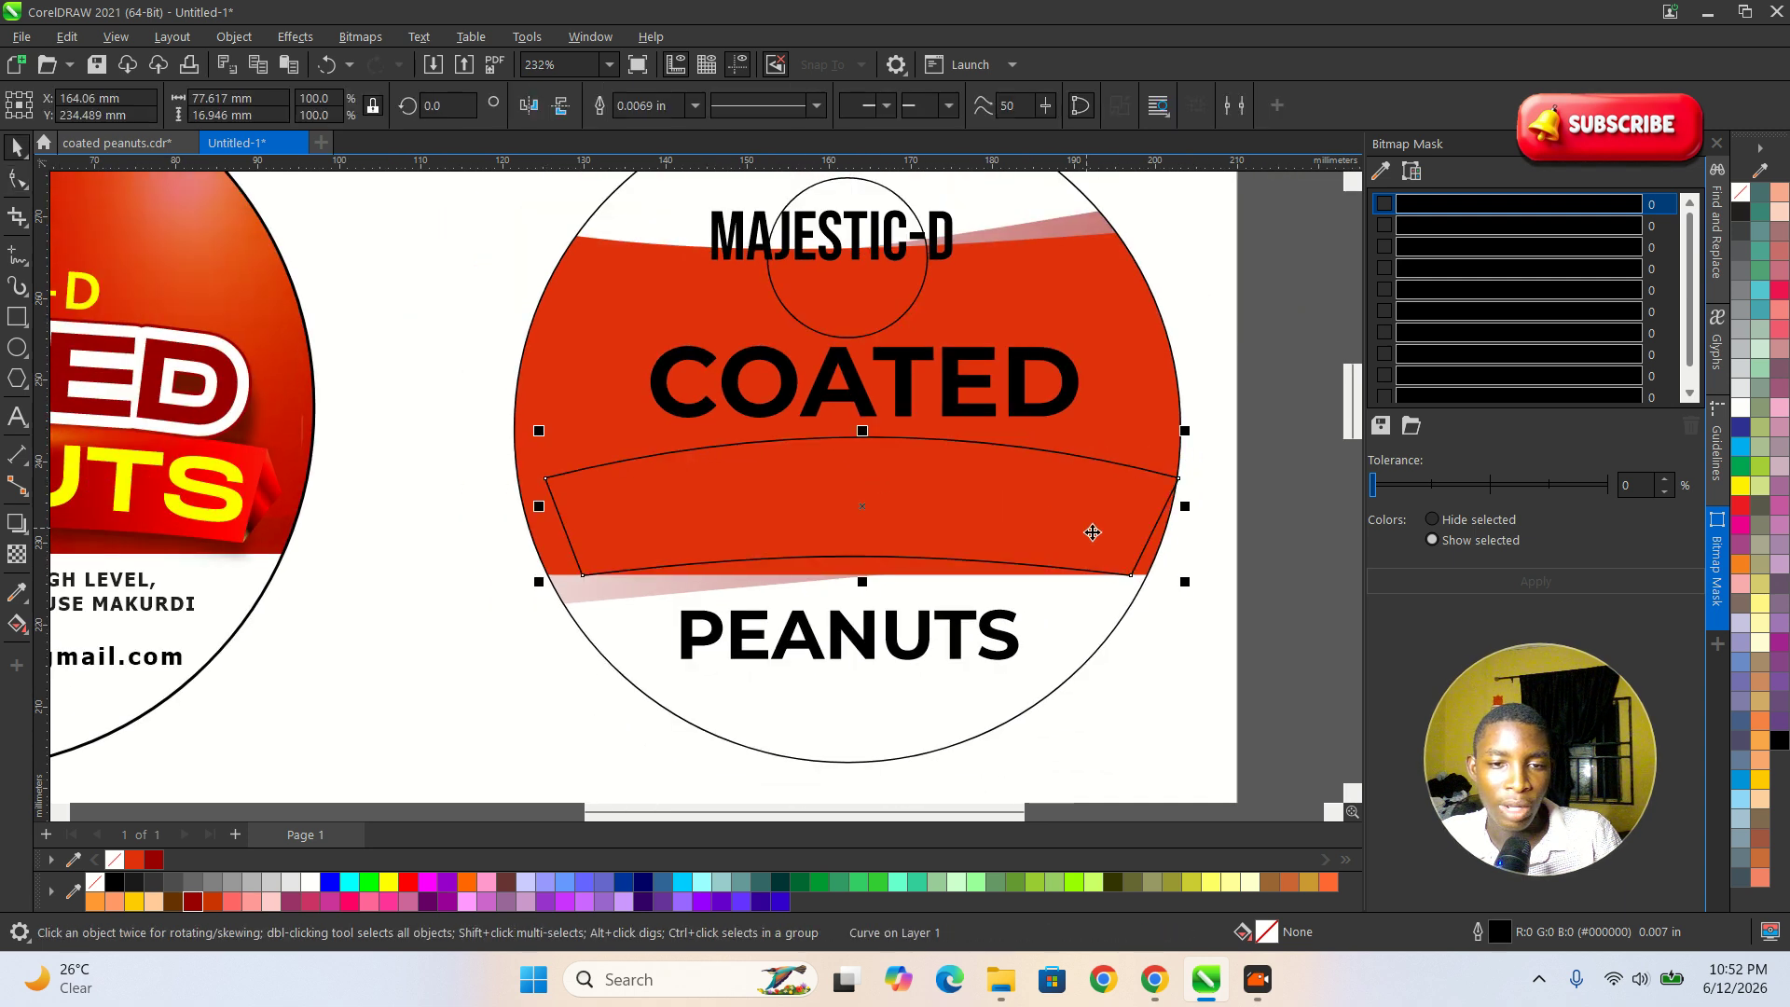
left_click(1224, 655)
Move the banner slightly down and bring the COATED text down just above its arched edge.
scroll(891, 447, "up", 1)
scroll(852, 442, "down", 3)
left_click_drag(827, 504, 827, 530)
scroll(842, 458, "up", 2)
left_click_drag(852, 383, 851, 429)
Fit the COATED text to the path of the banner's arched upper edge, centred on the arch.
left_click(419, 36)
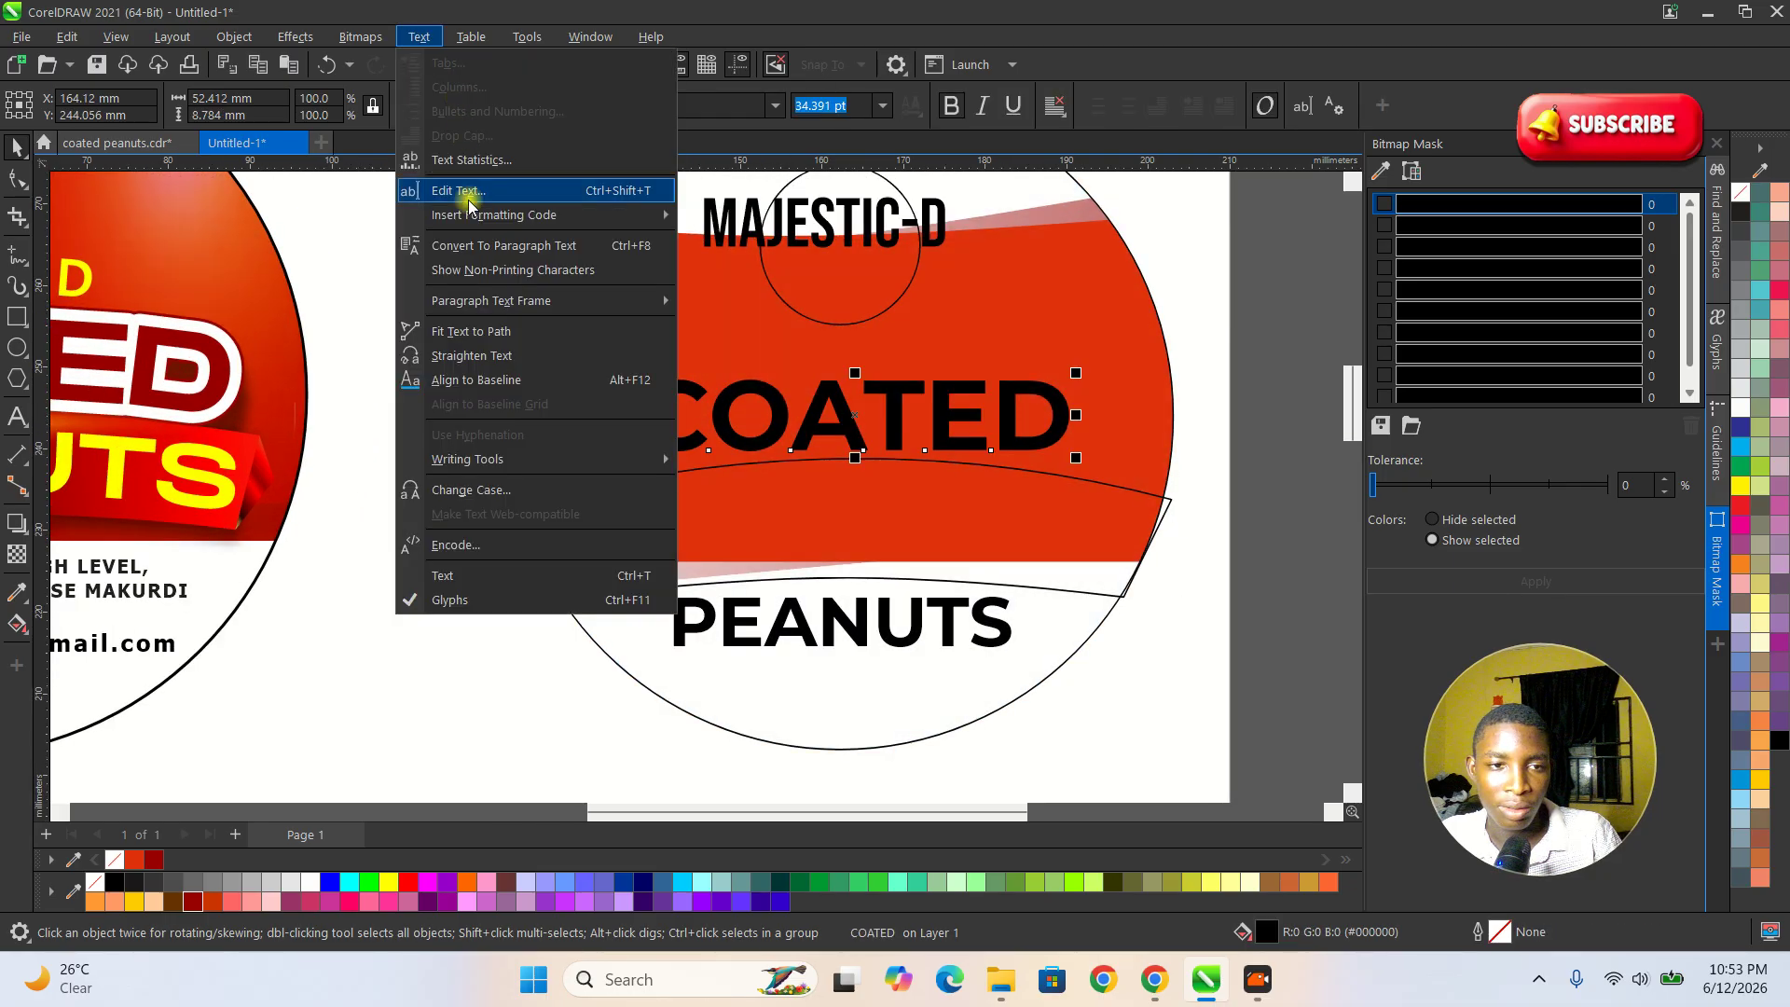
left_click(522, 333)
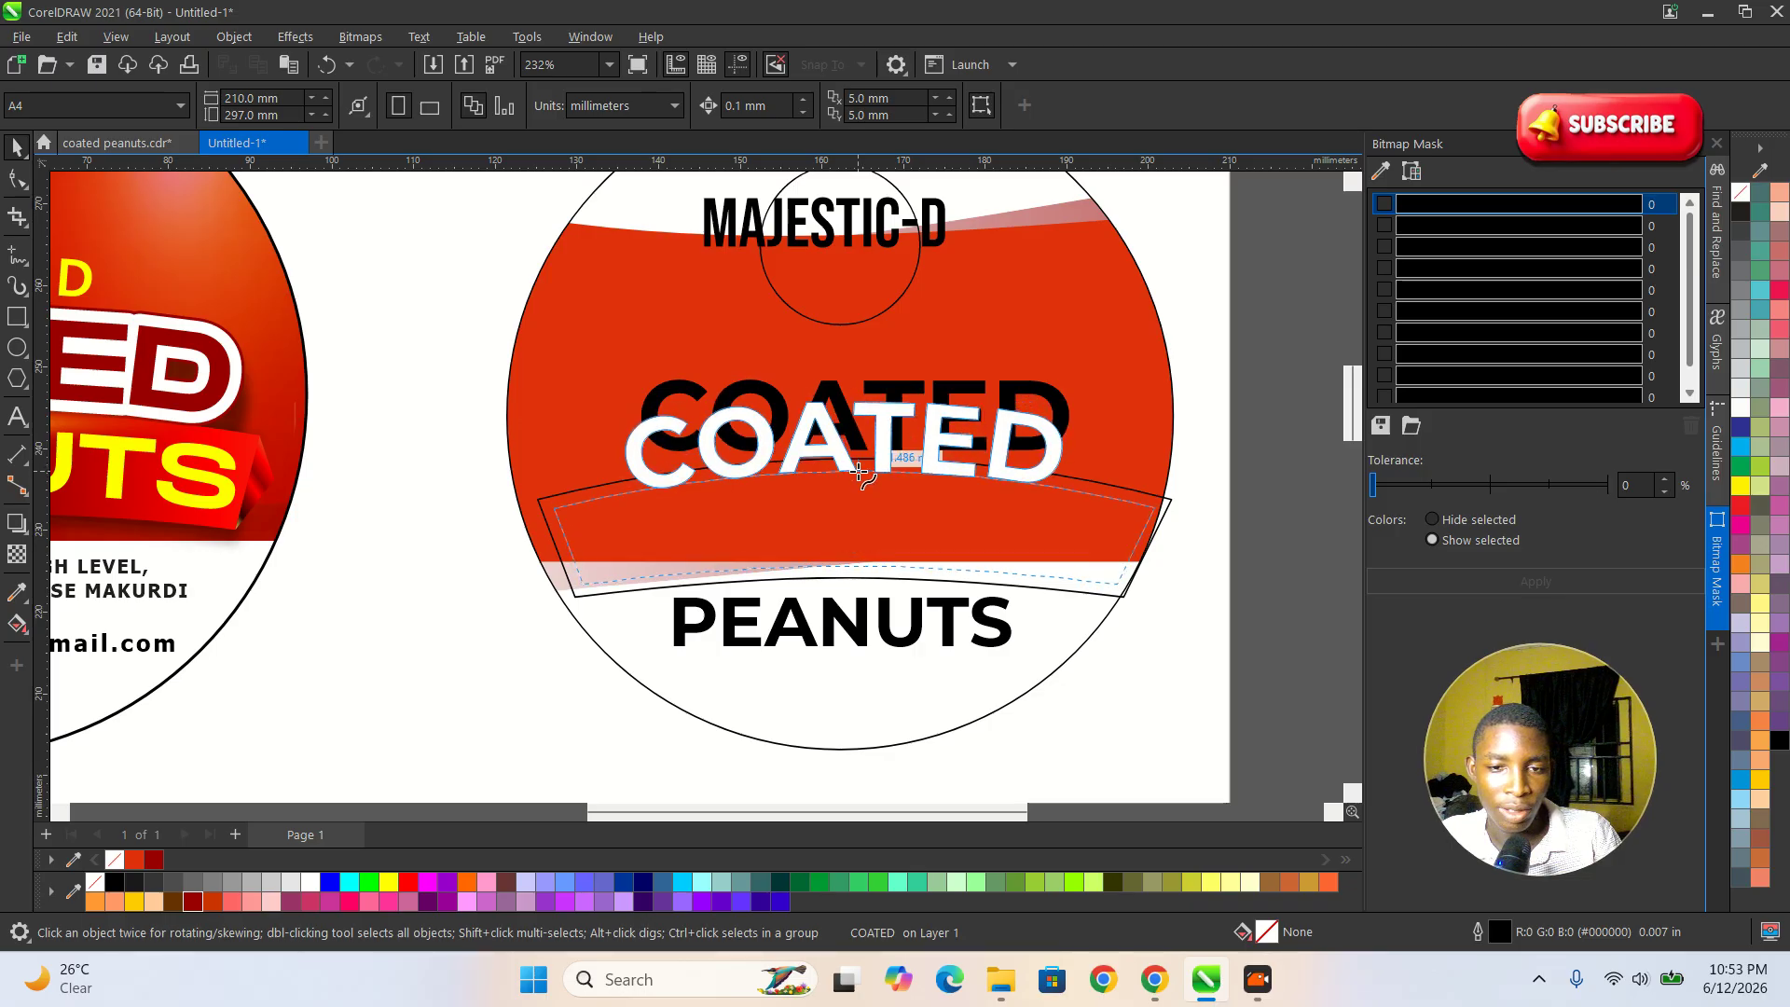
left_click(863, 470)
scroll(852, 468, "down", 2)
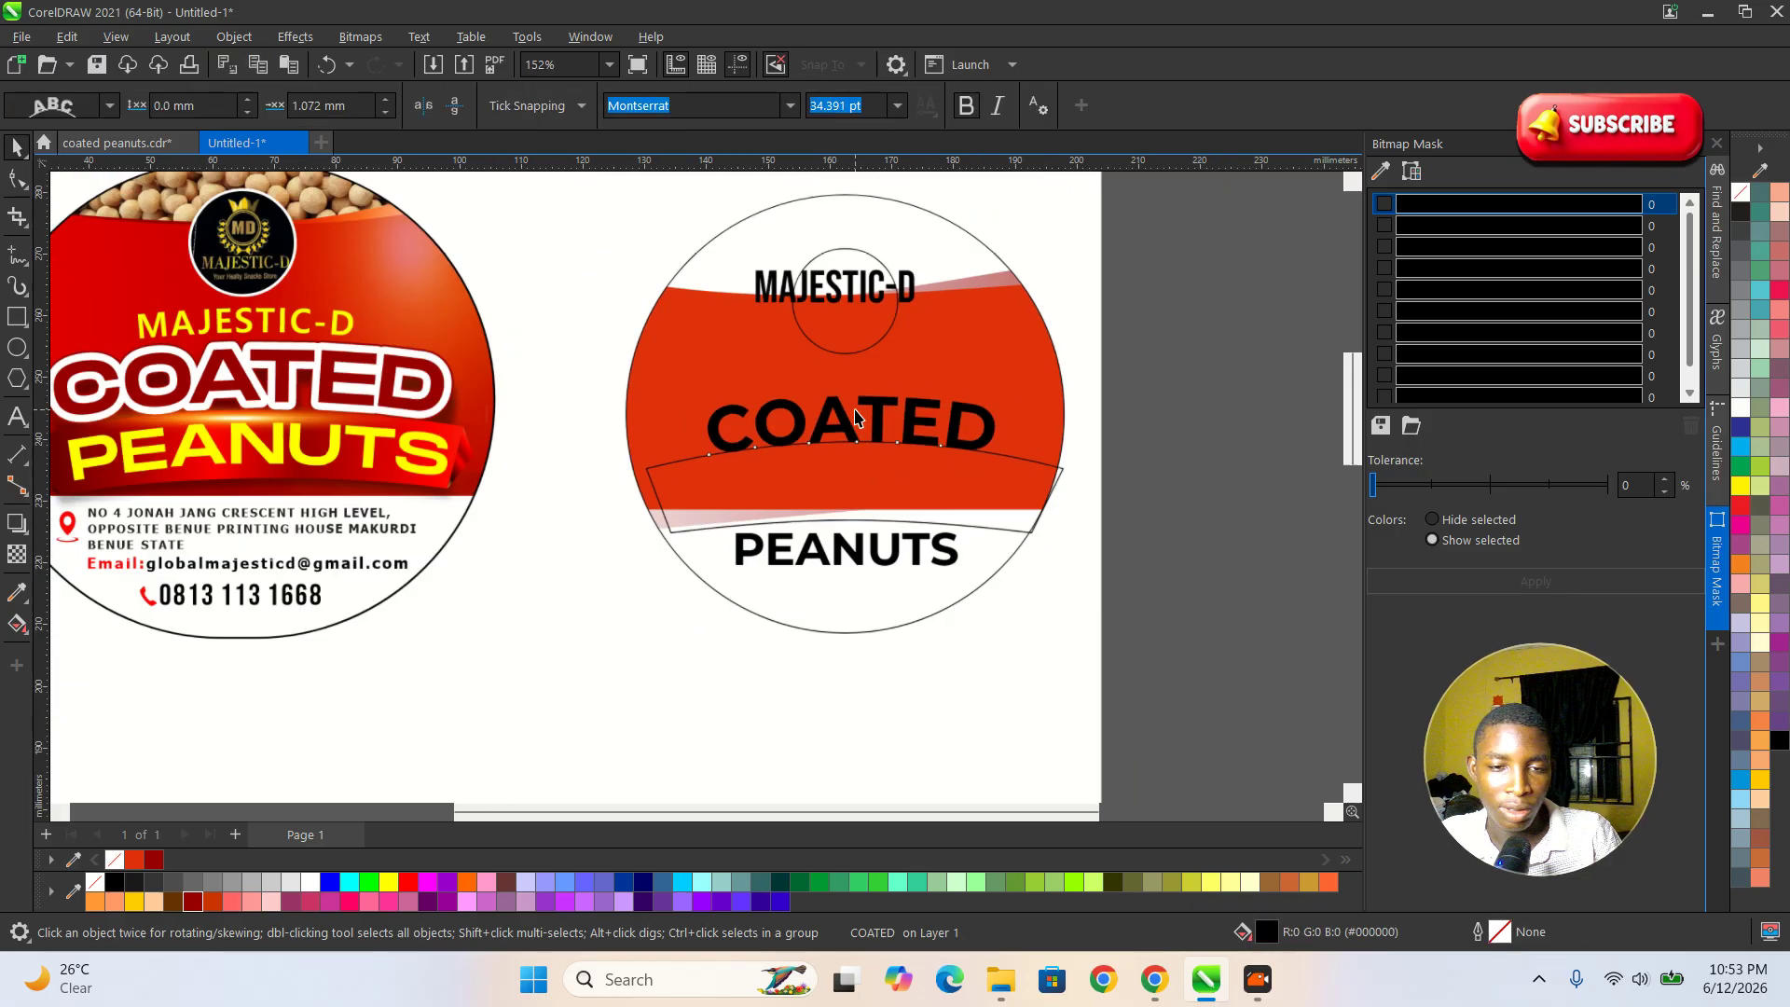
left_click(895, 448)
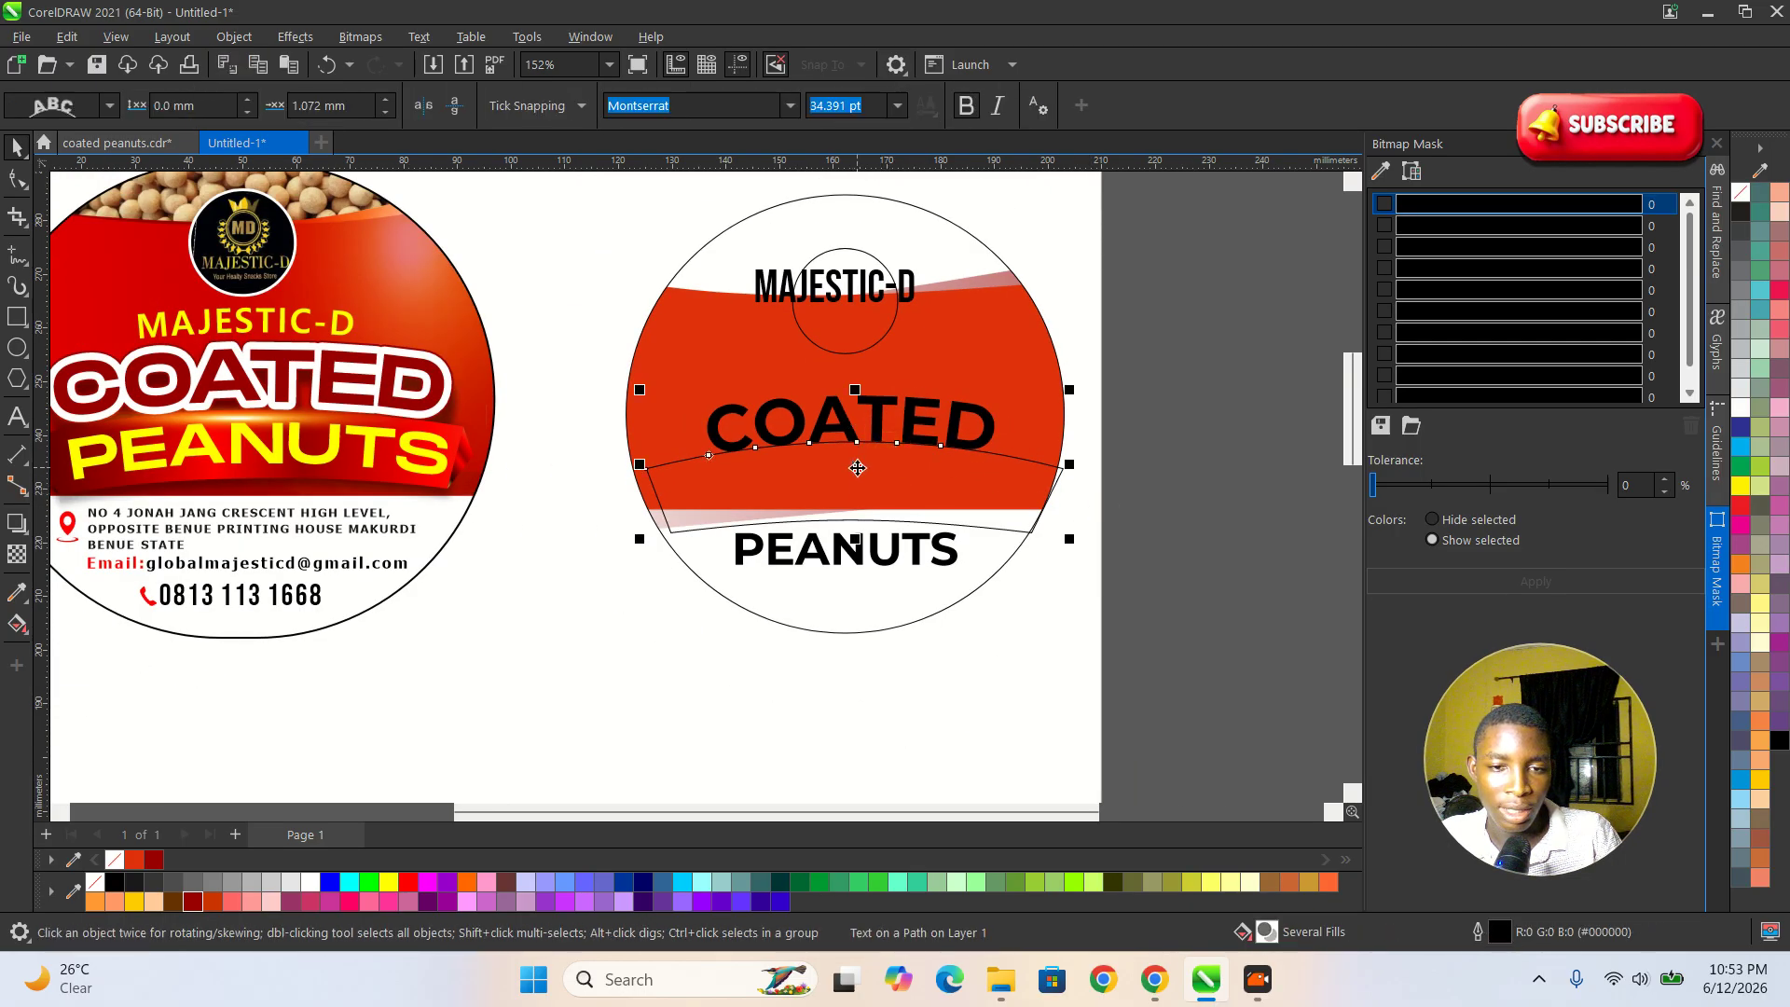
Detach the curved COATED text from its path by deleting the banner curve and undoing the deletion.
scroll(859, 470, "up", 1)
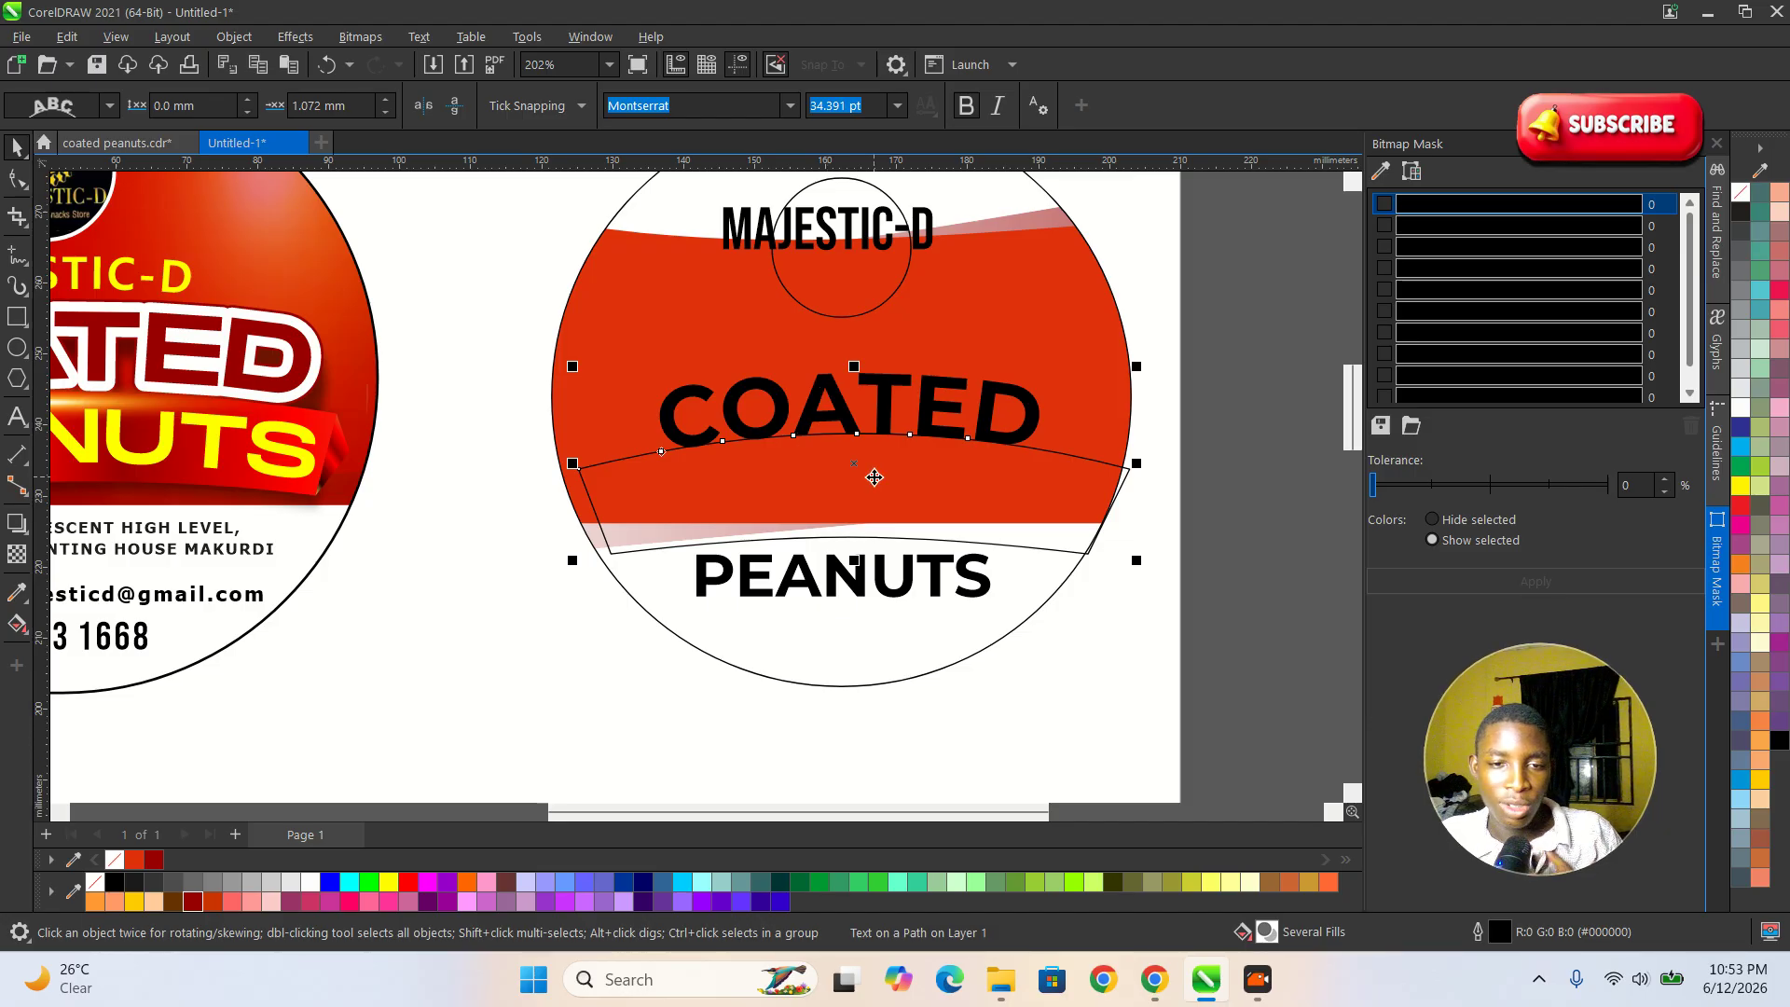
left_click(875, 477)
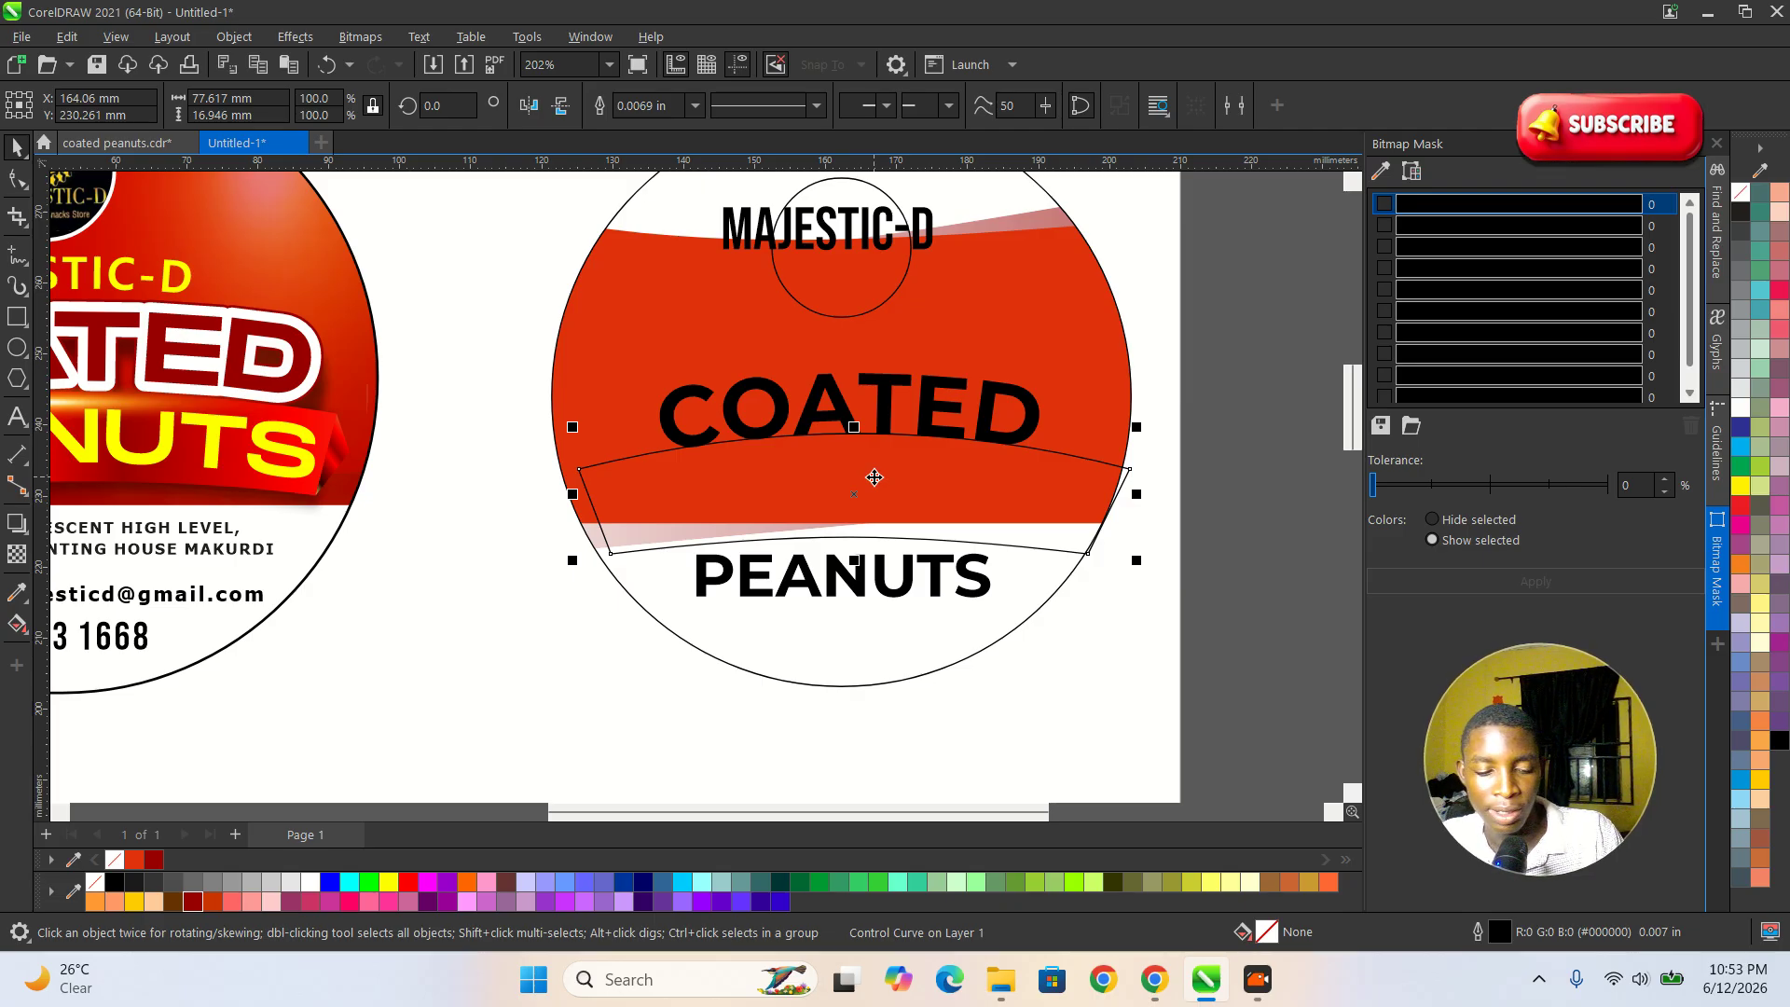
key("Escape")
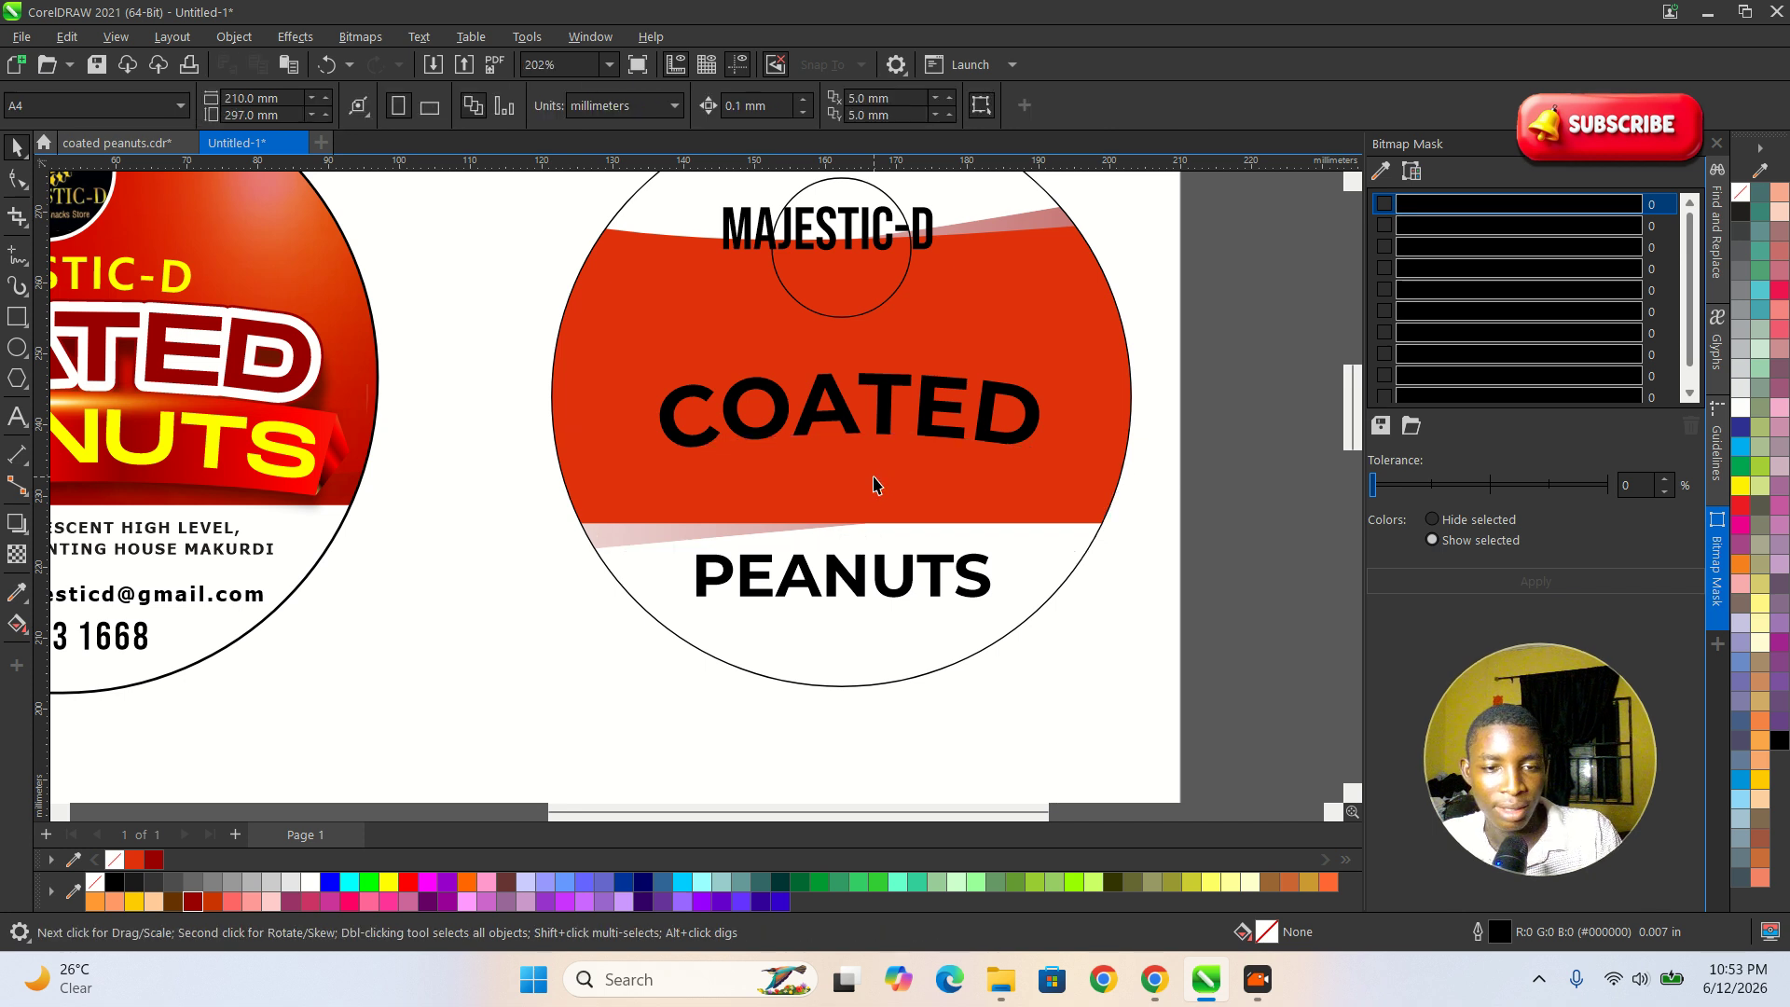
left_click(874, 484)
left_click_drag(874, 484, 1238, 610)
key("ctrl+z")
left_click(1223, 597)
Move the curved COATED text up, away from the banner, to just below the logo circle.
scroll(812, 368, "up", 1)
left_click(851, 415)
left_click_drag(852, 421, 852, 356)
scroll(854, 492, "down", 3)
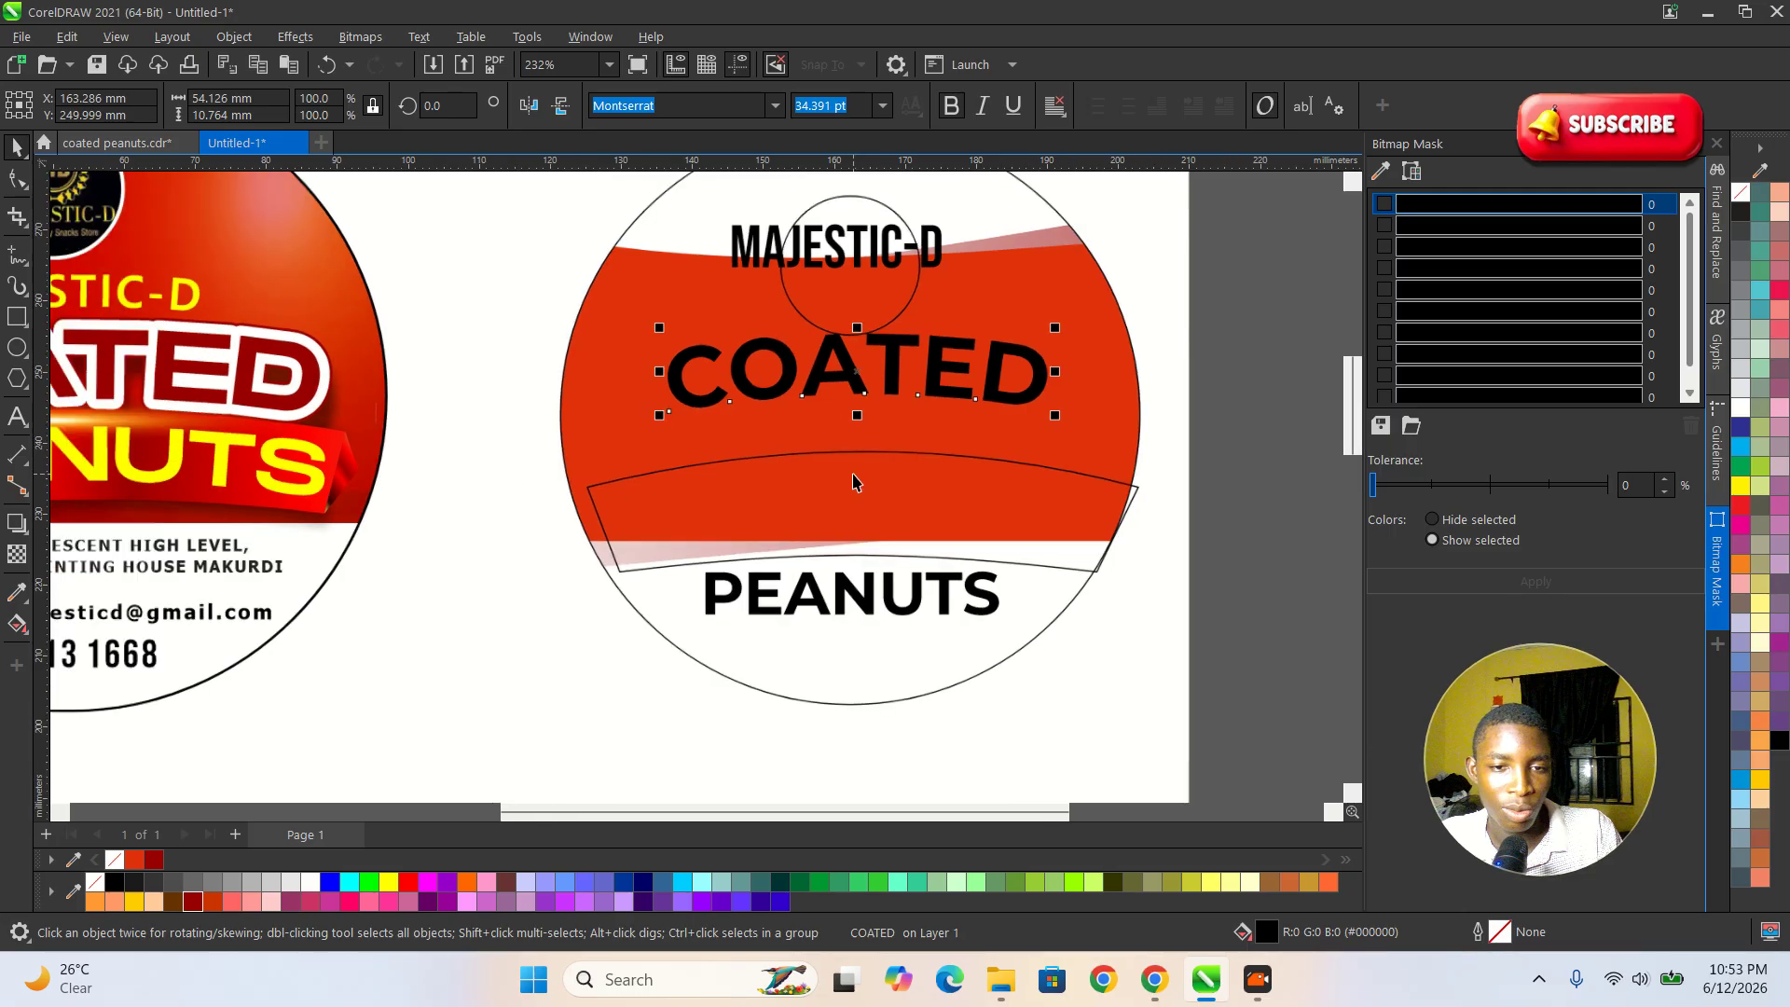
Move the banner out of the label to the white page area below it.
left_click_drag(854, 492, 836, 699)
scroll(835, 699, "up", 2)
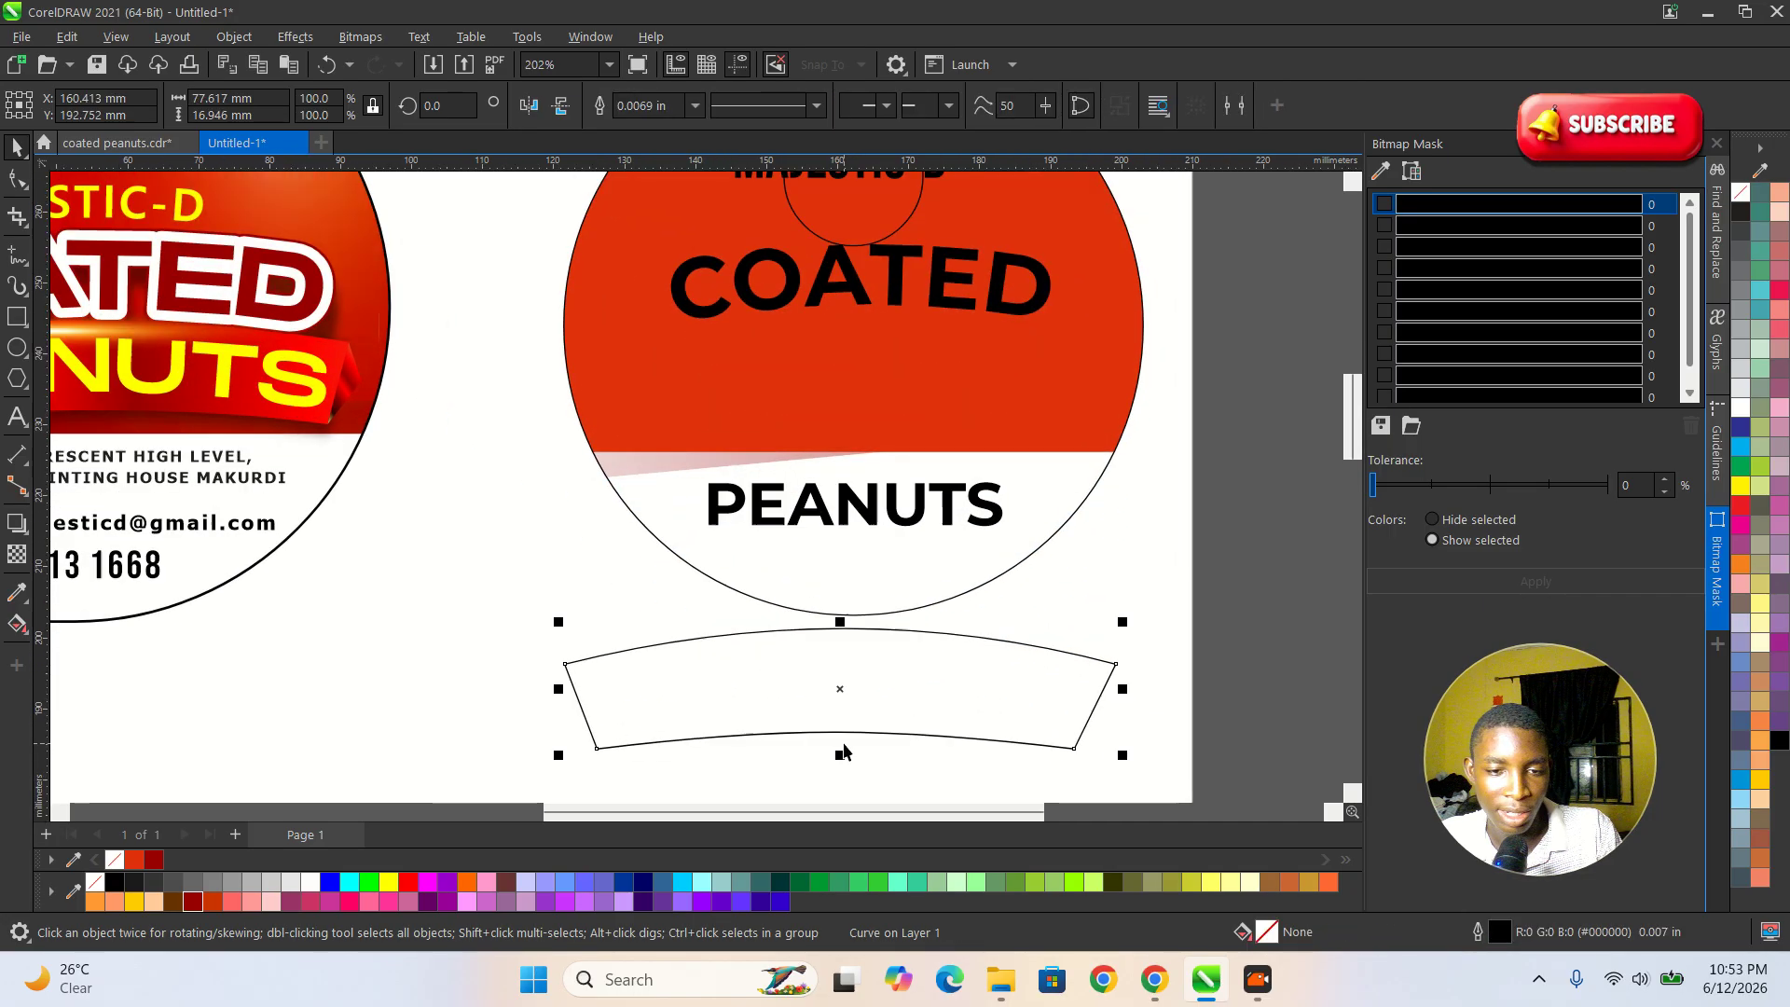
scroll(819, 520, "down", 4)
scroll(791, 716, "up", 3)
left_click_drag(829, 524, 834, 642)
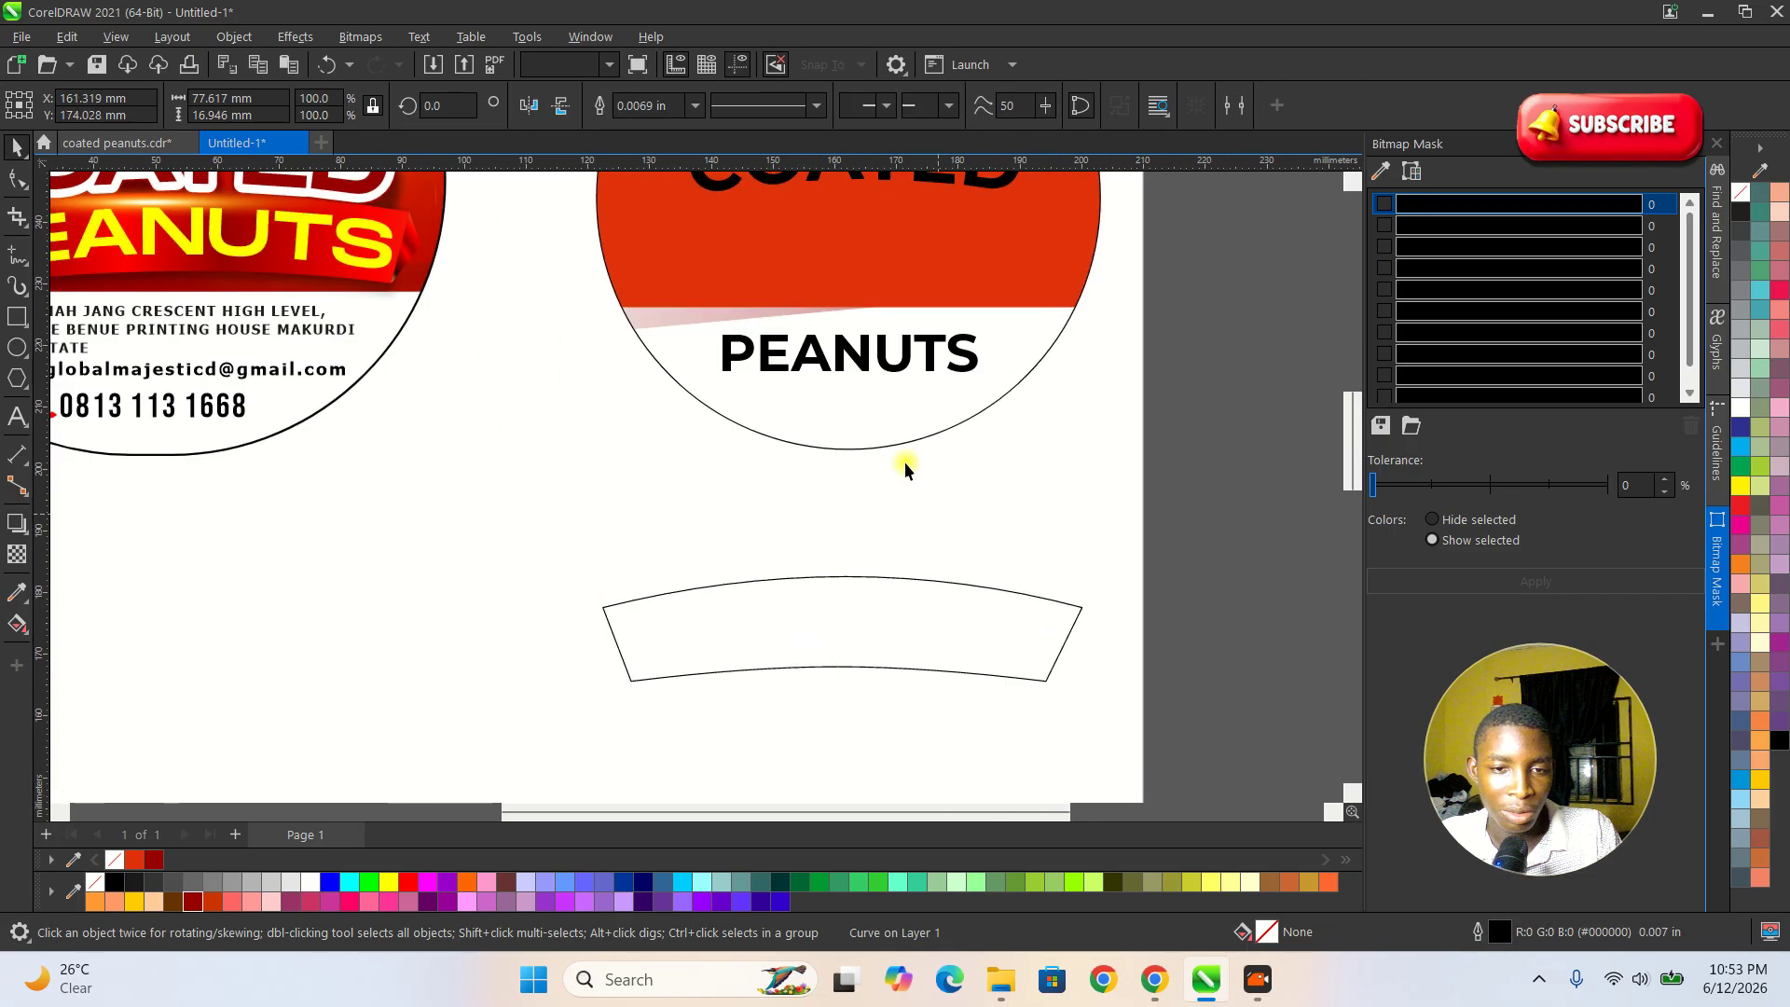
Move PEANUTS onto the banner below the label and enlarge the text to about 58 mm wide.
left_click(850, 353)
left_click_drag(850, 353, 834, 534)
left_click_drag(978, 513, 1031, 591)
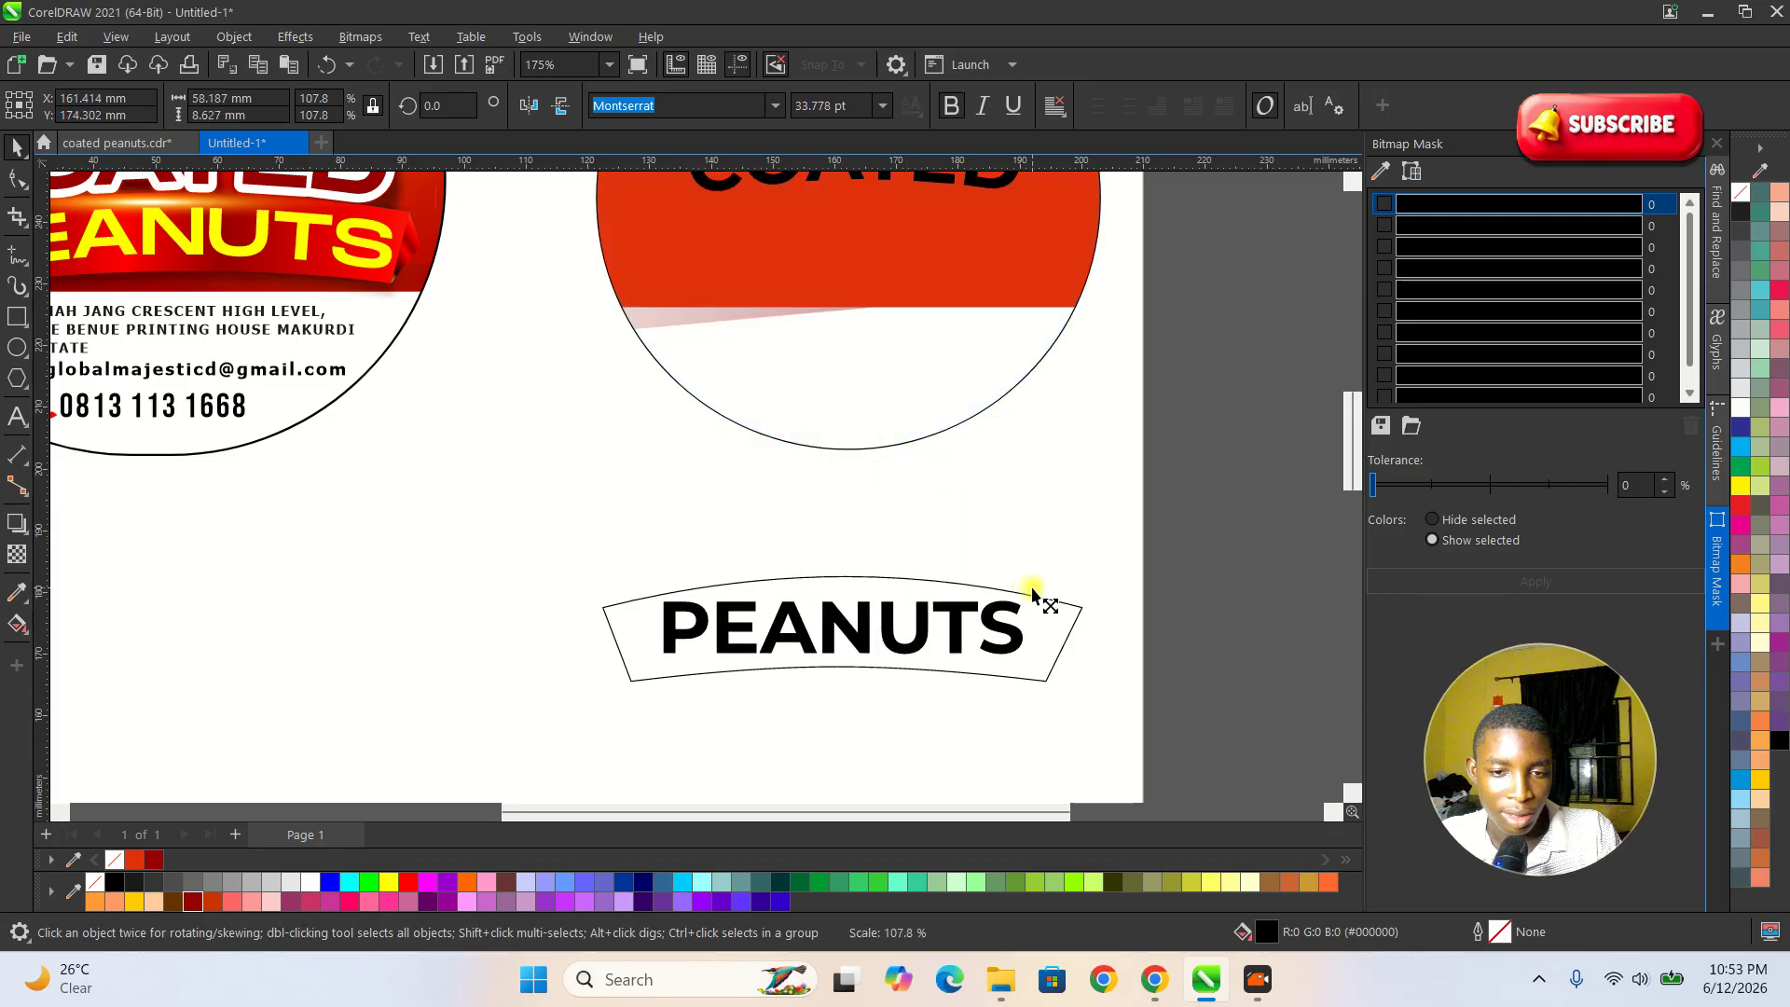
Fit the PEANUTS text to the path of the banner's arched upper edge.
left_click(420, 36)
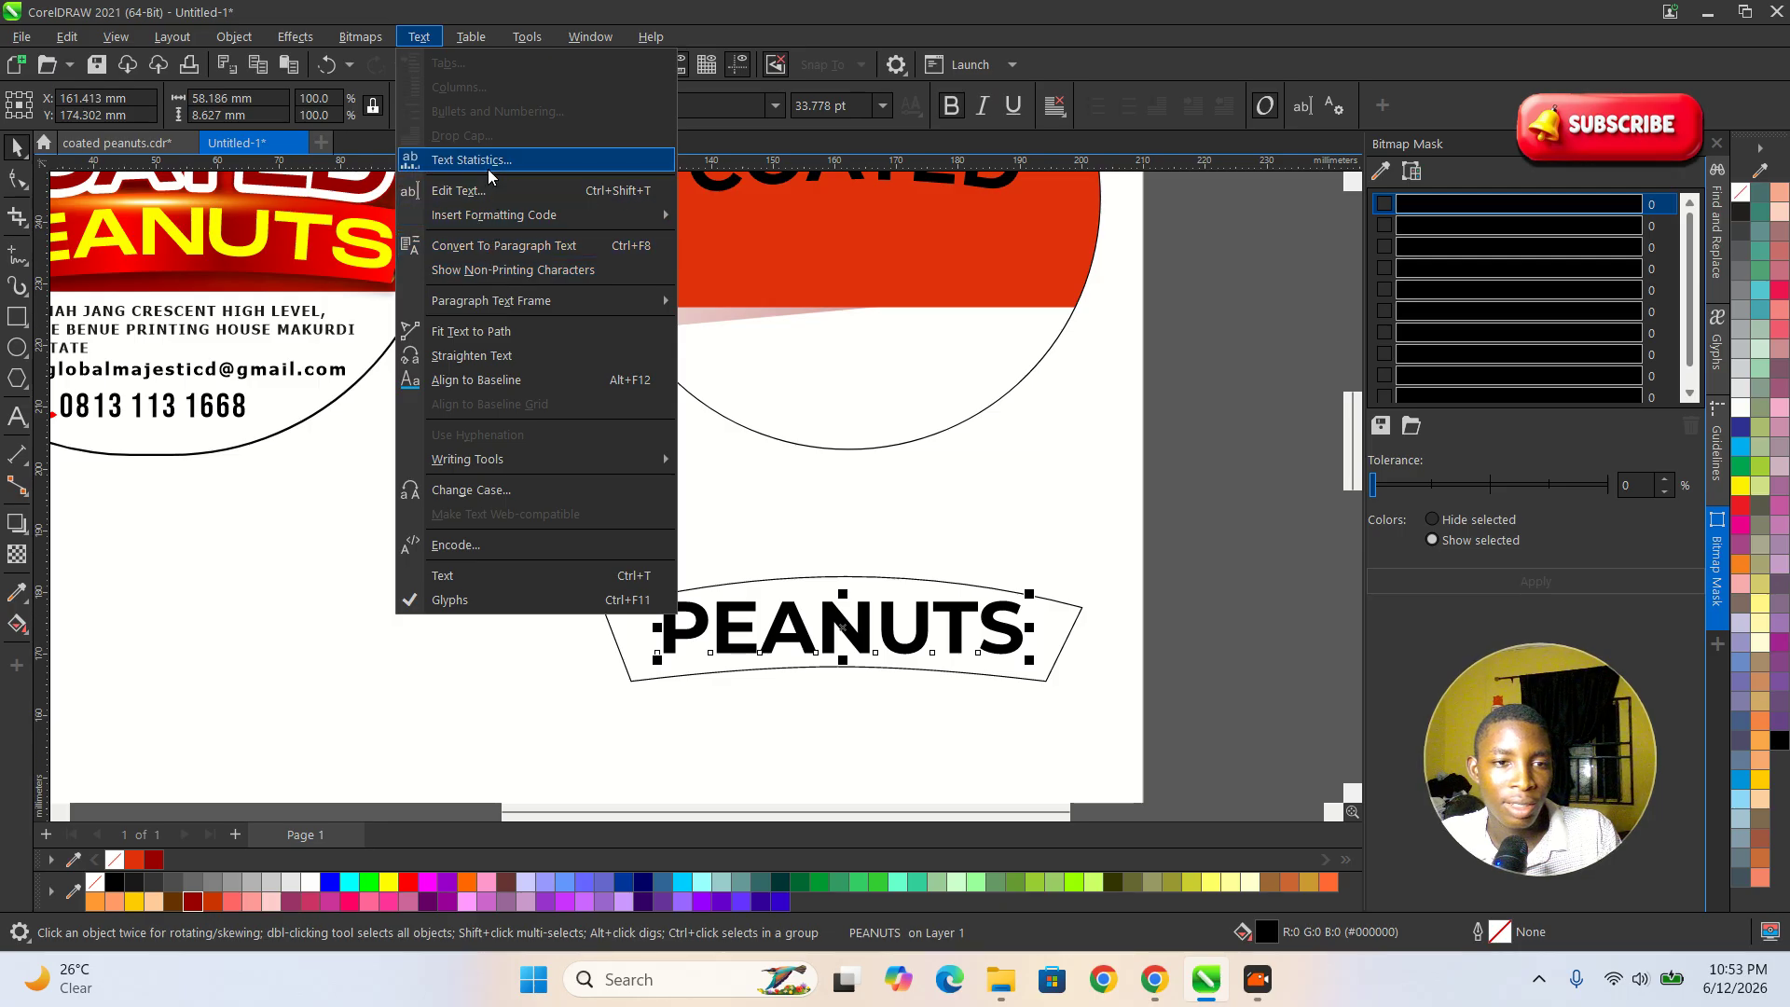
left_click(476, 333)
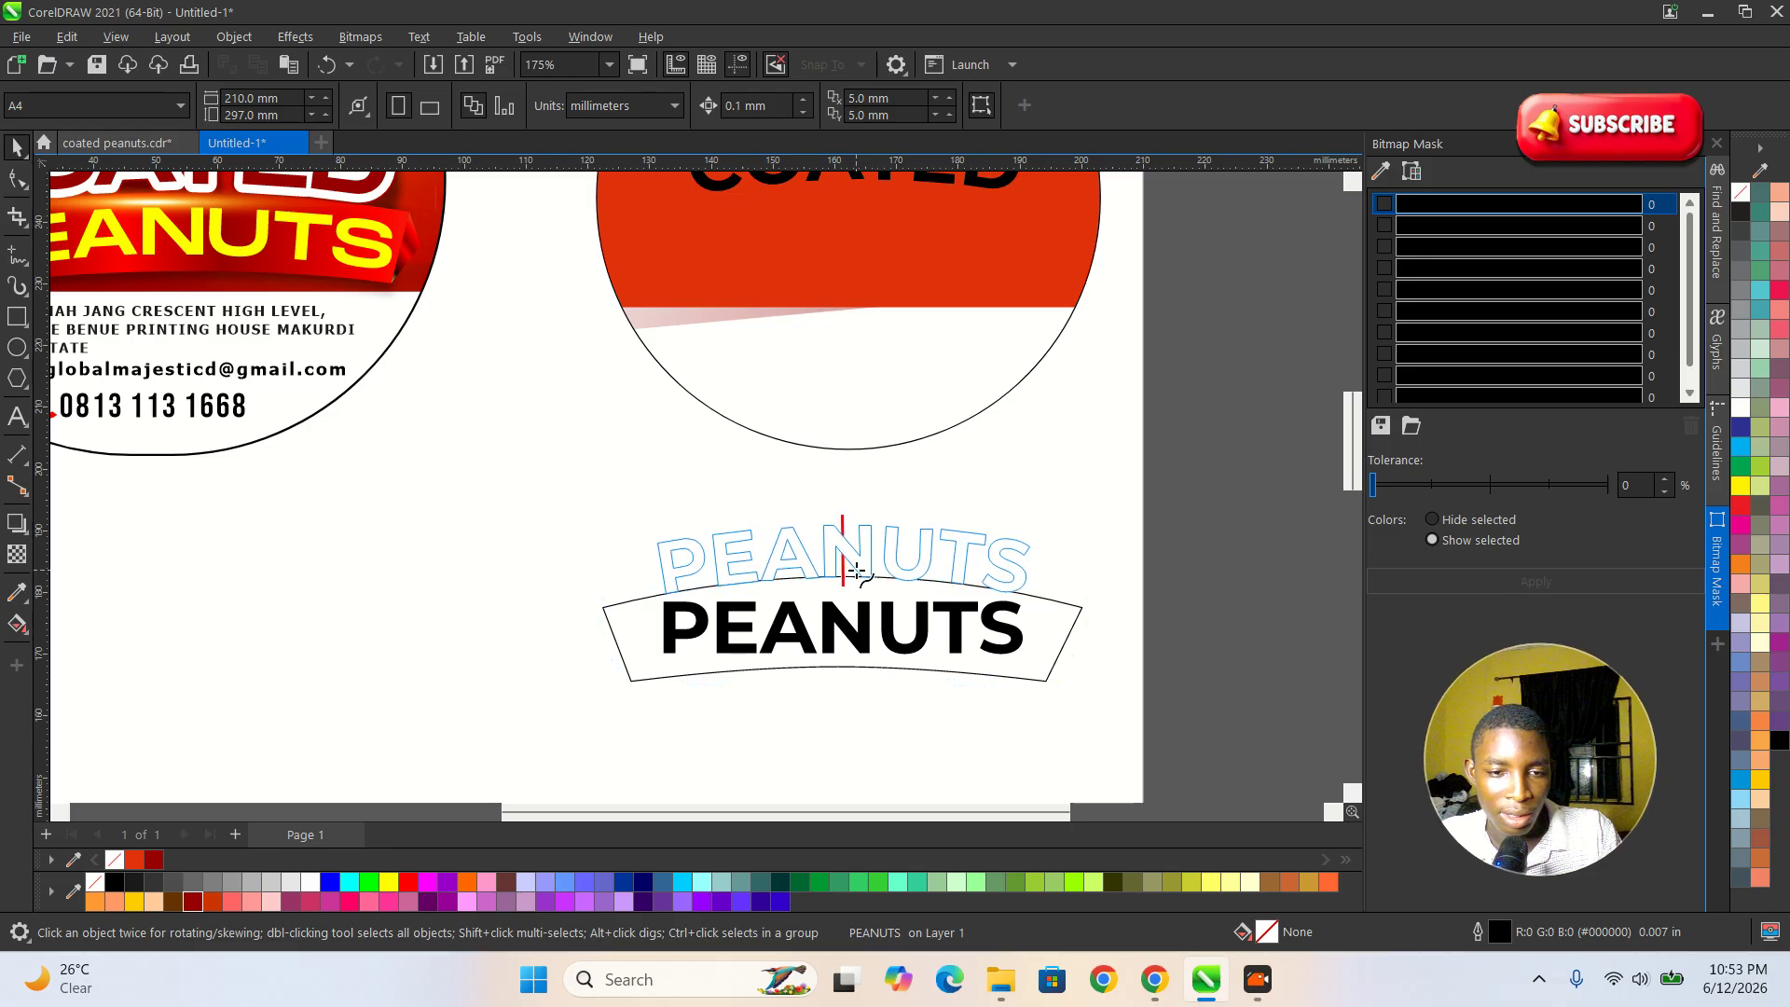
left_click(856, 570)
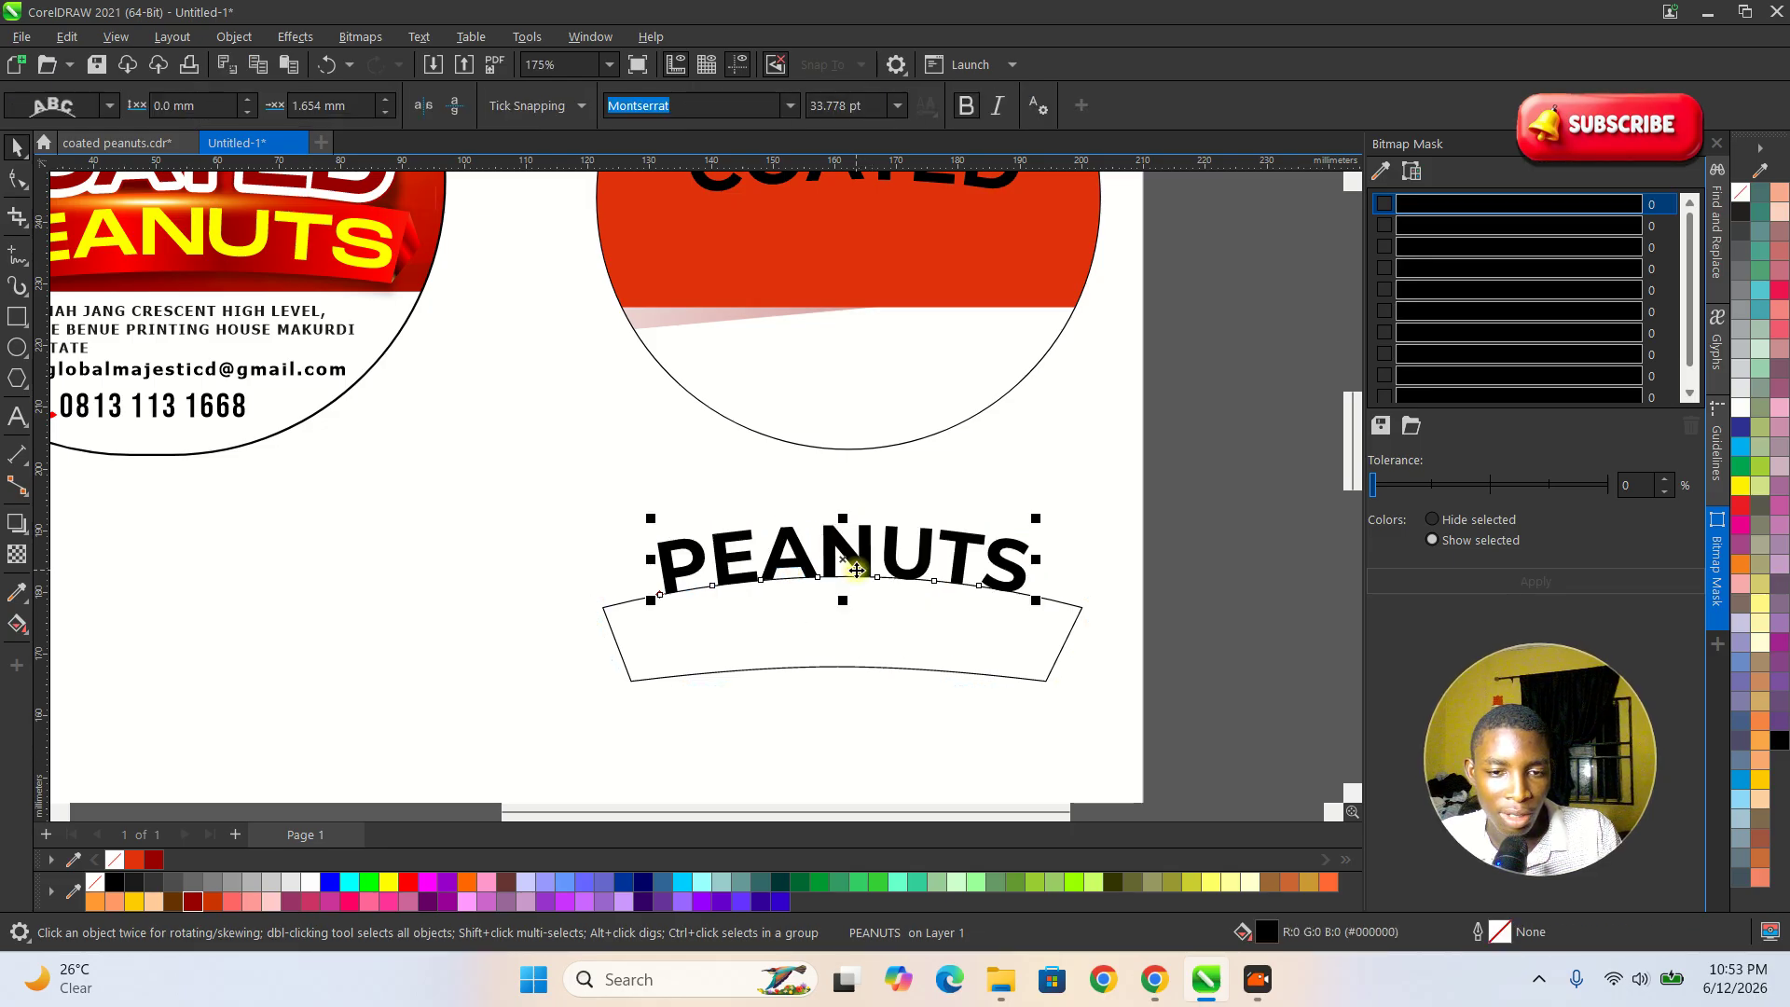
Separate the curved PEANUTS text from the banner by deleting its control curve and undoing the deletion.
left_click(849, 655)
left_click(849, 650, "ctrl")
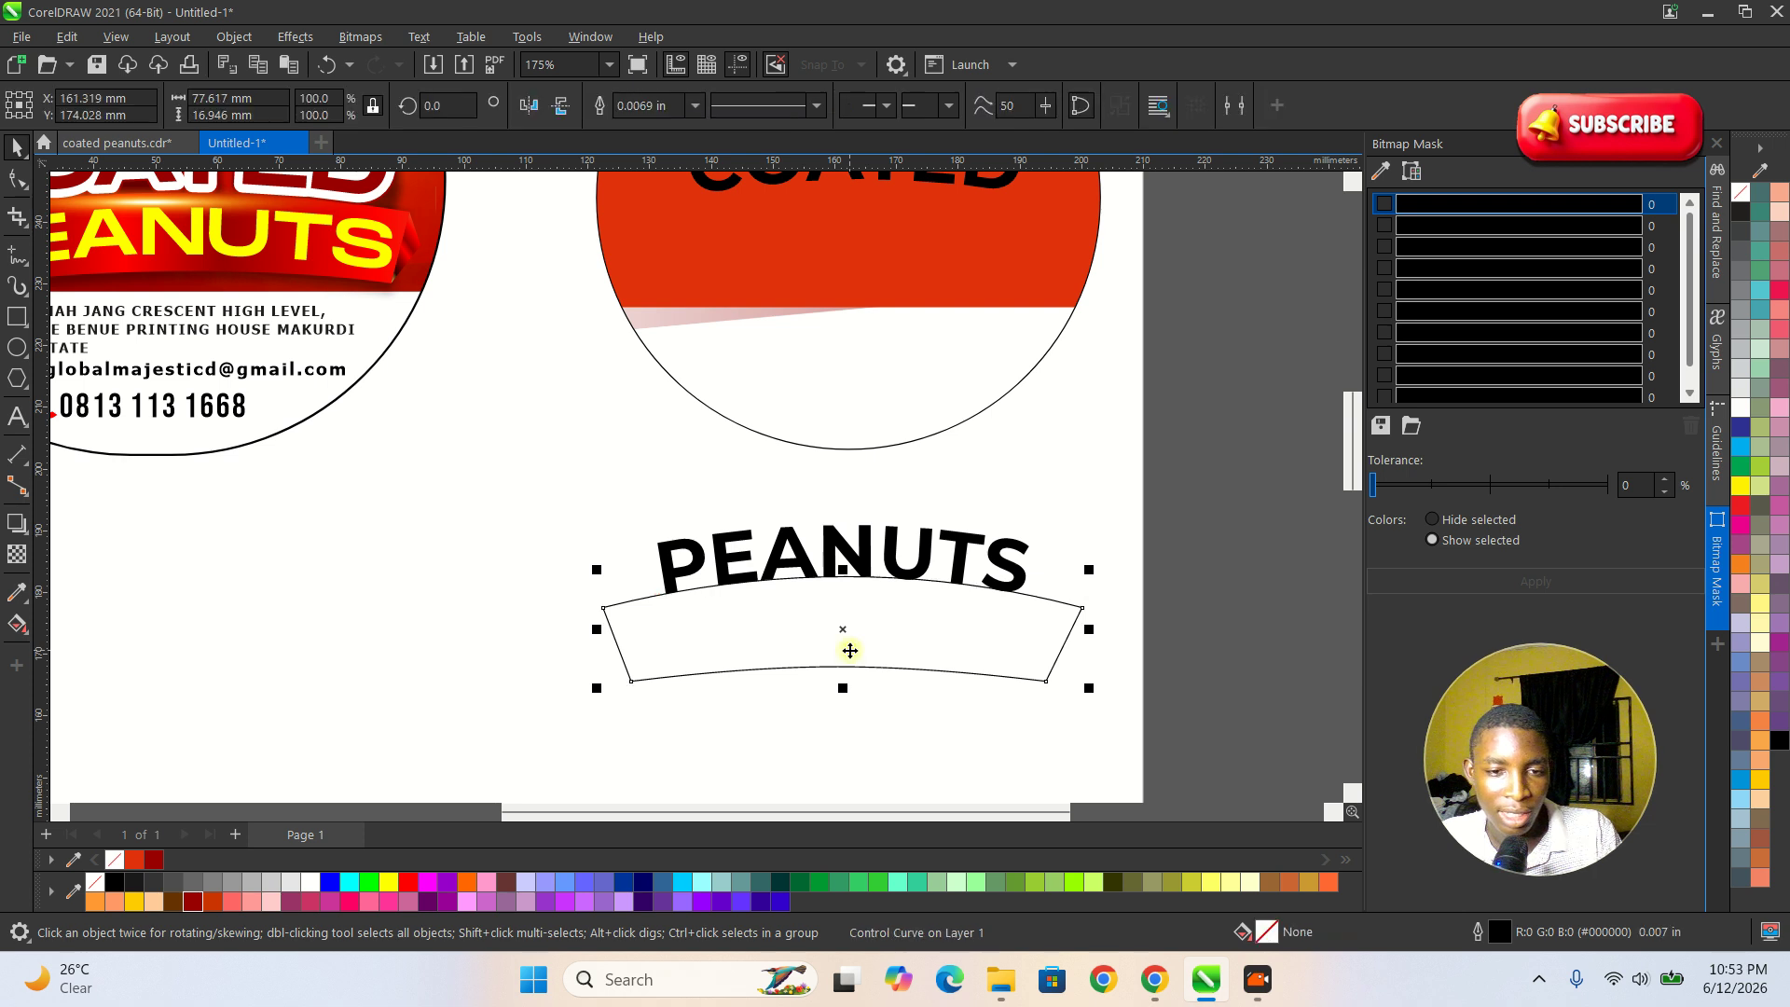
key("Delete")
key("ctrl+z")
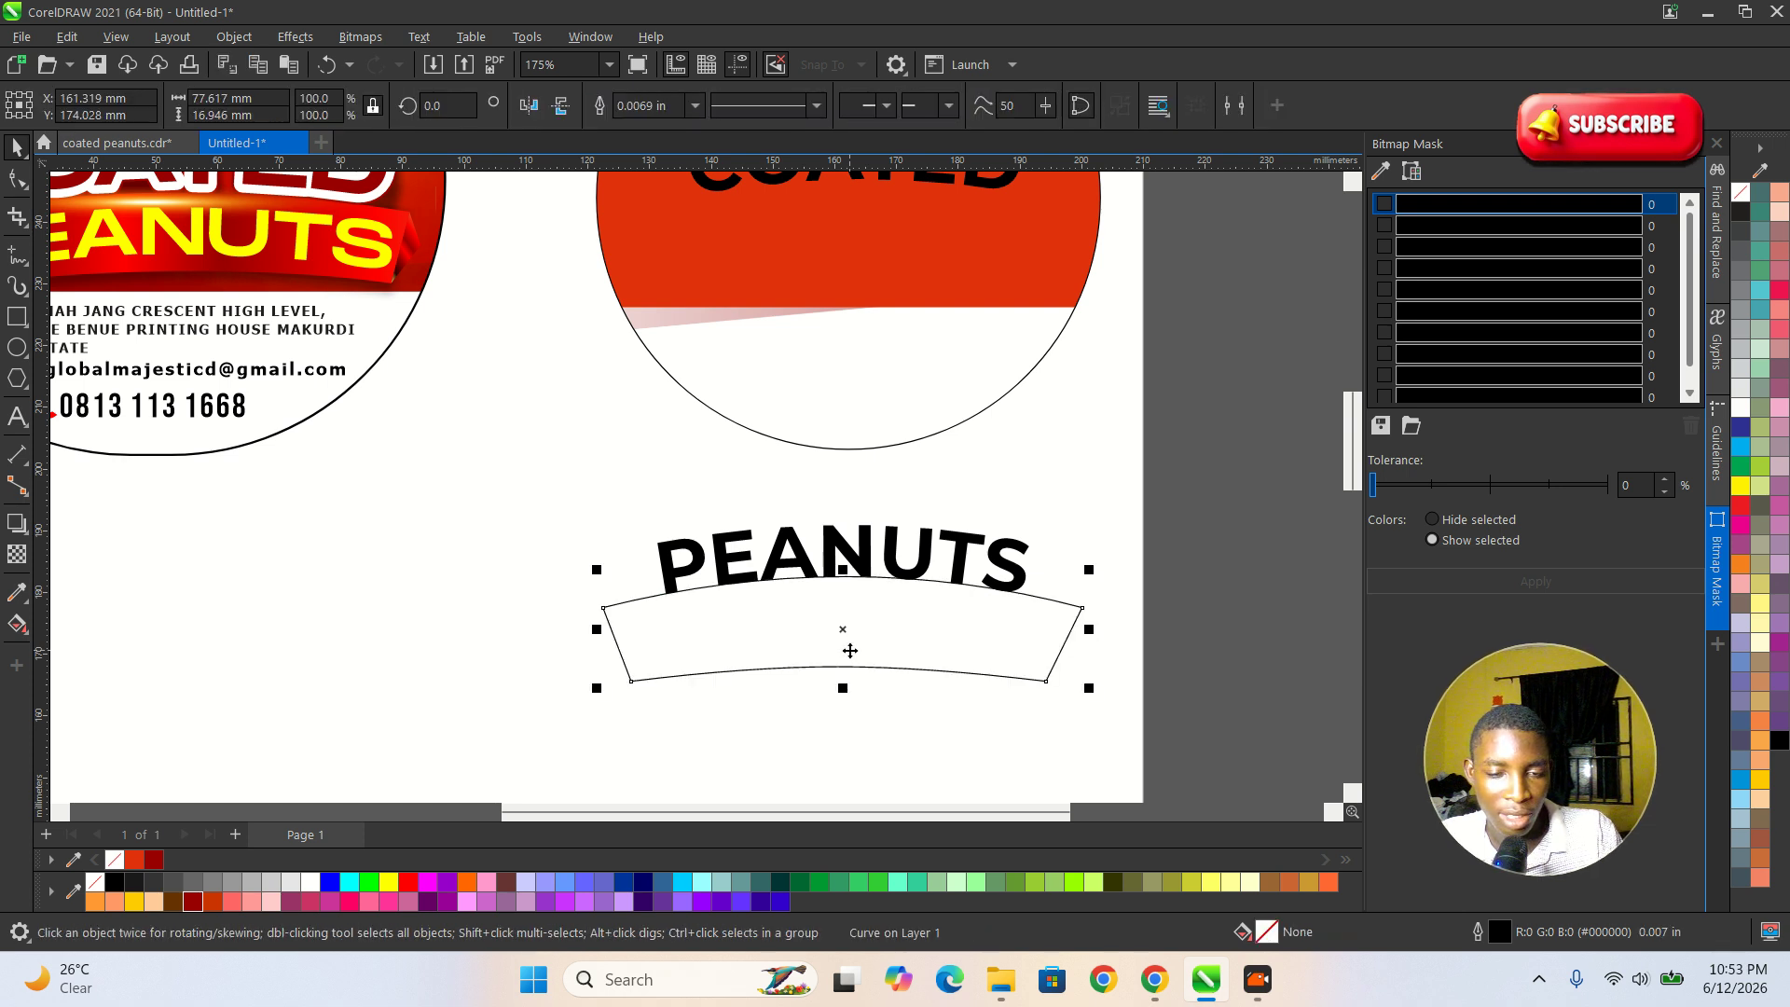
scroll(858, 671, "down", 3)
scroll(849, 606, "up", 2)
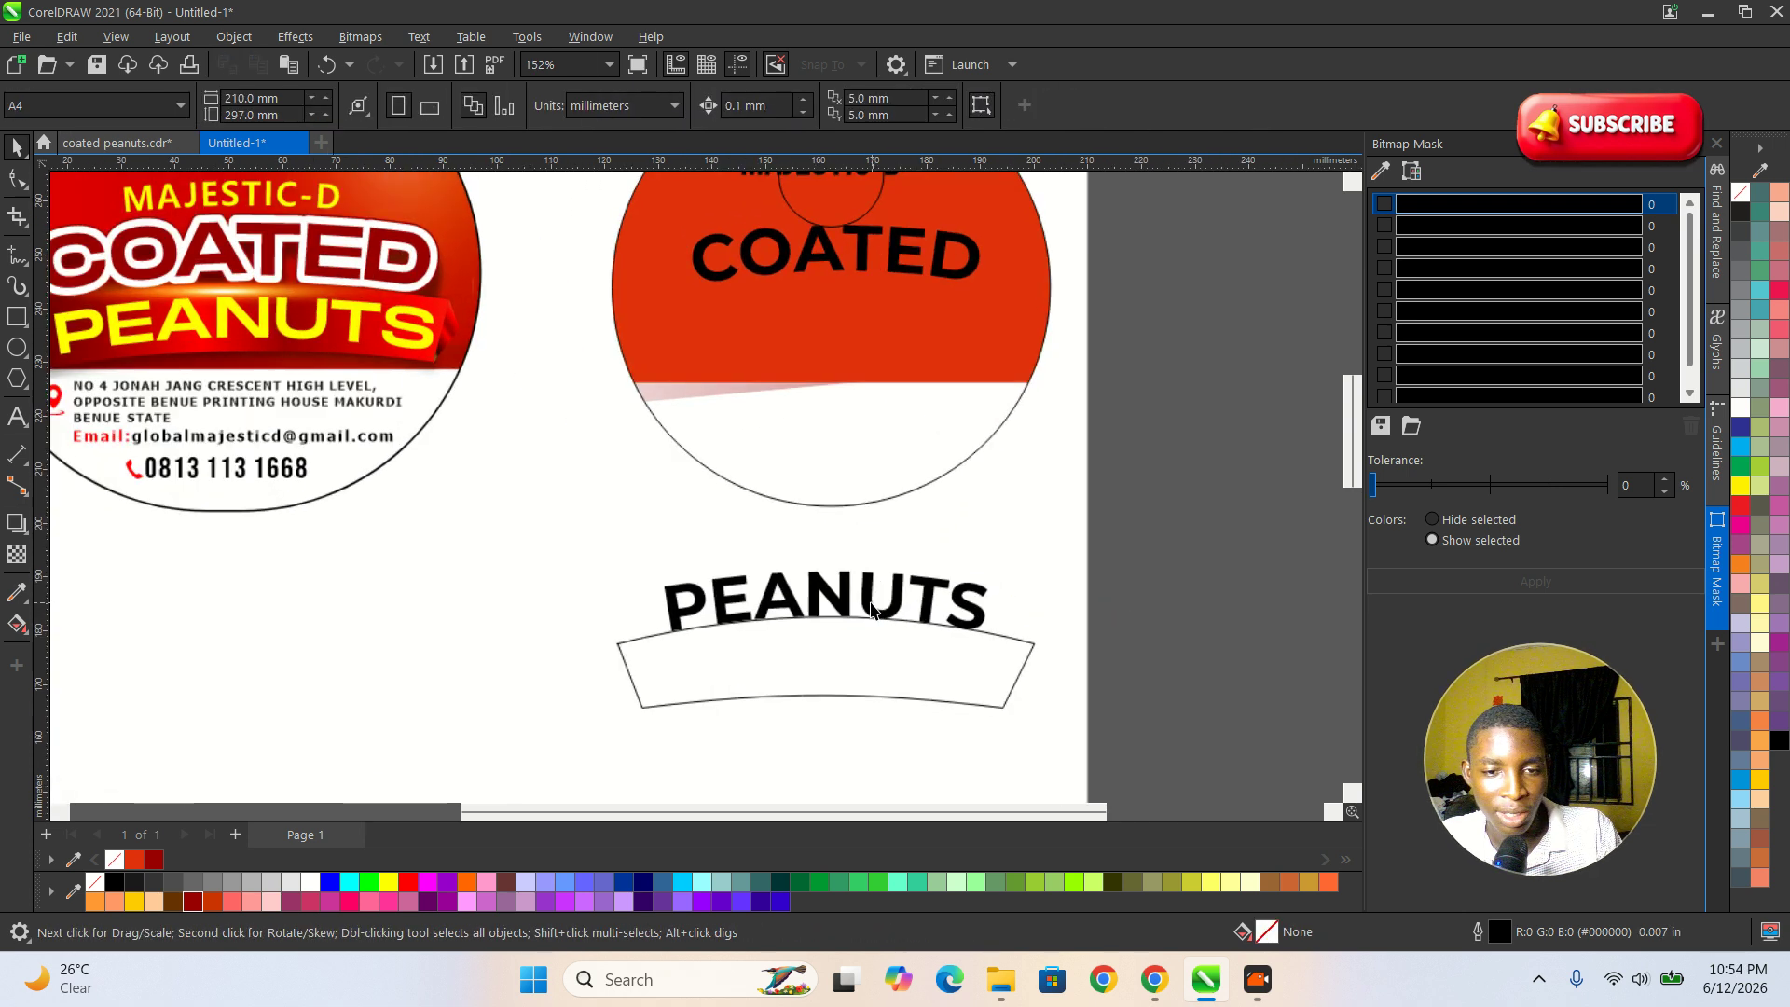
Move the curved PEANUTS text back into the red area, directly beneath COATED.
left_click(839, 591)
left_click_drag(839, 591, 859, 312)
scroll(933, 606, "down", 2)
scroll(843, 690, "up", 1)
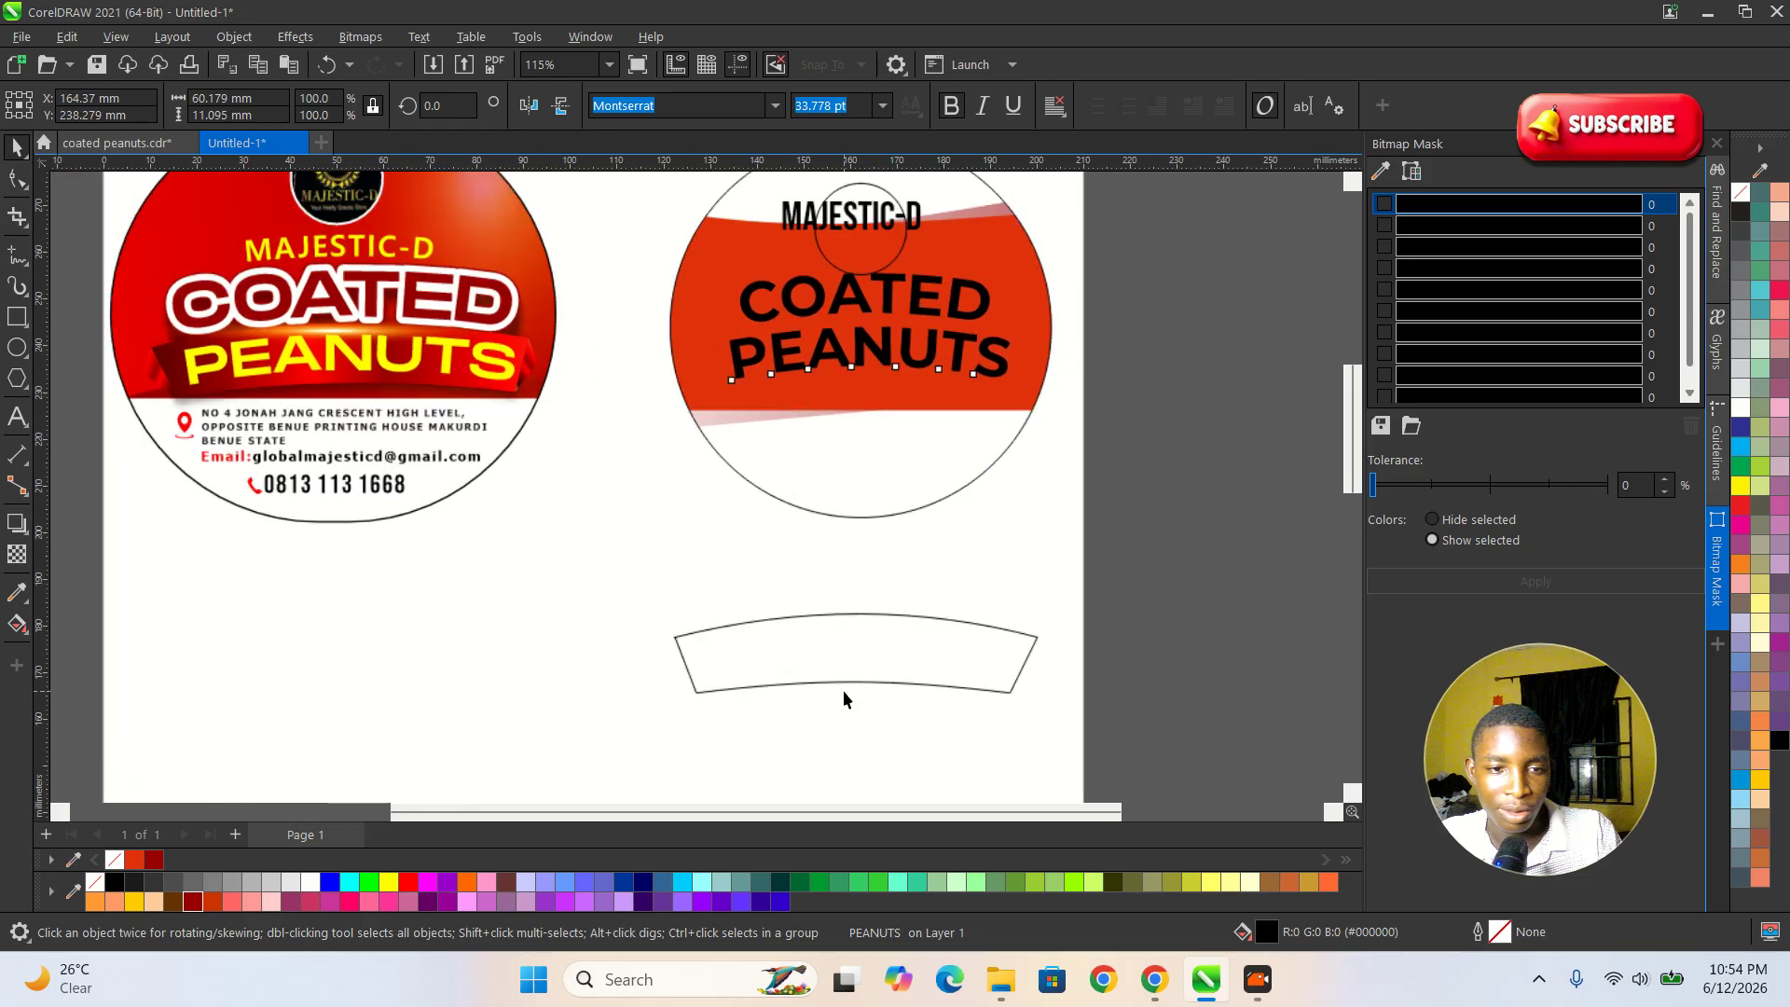
Move the banner back around PEANUTS and scale it down to about 73 mm wide.
left_click(843, 690)
left_click_drag(899, 643, 910, 350)
scroll(909, 350, "up", 1)
scroll(803, 343, "up", 1)
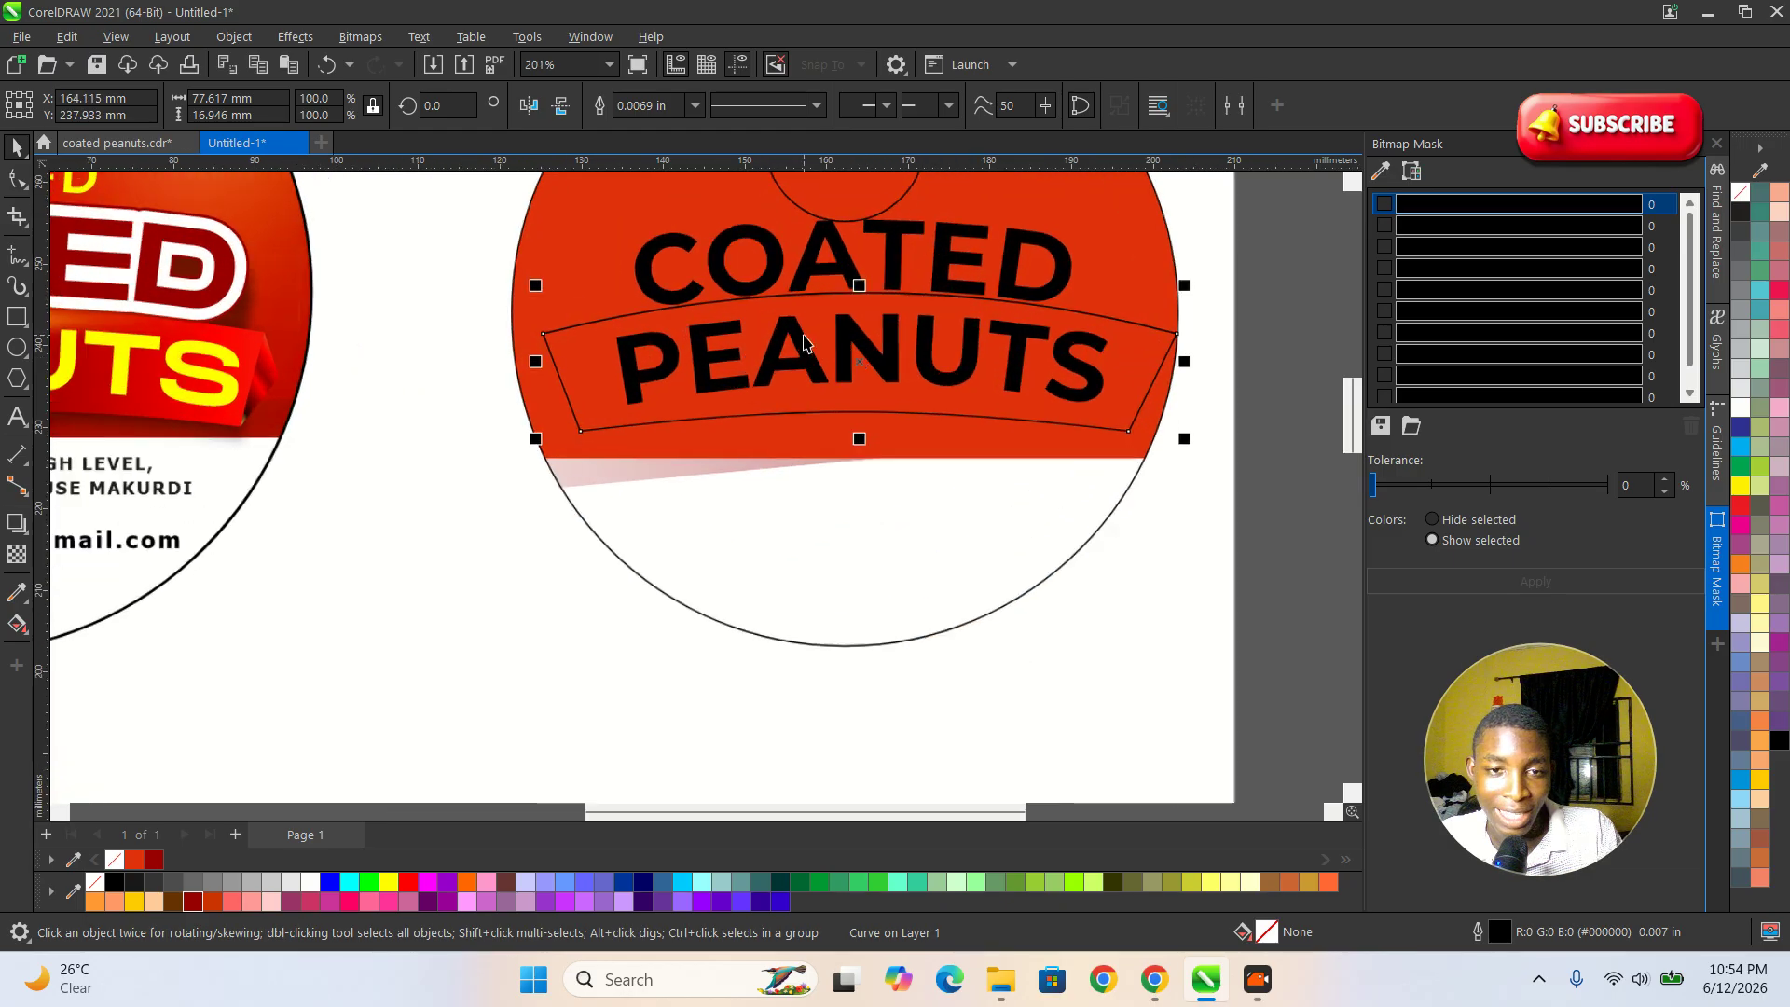
left_click_drag(1183, 289, 1145, 295)
scroll(977, 560, "down", 2)
scroll(869, 339, "up", 3)
Move the logo circle out of the label to the area beside the page's edge.
left_click_drag(846, 307, 1196, 291)
scroll(1005, 331, "down", 2)
scroll(939, 324, "up", 2)
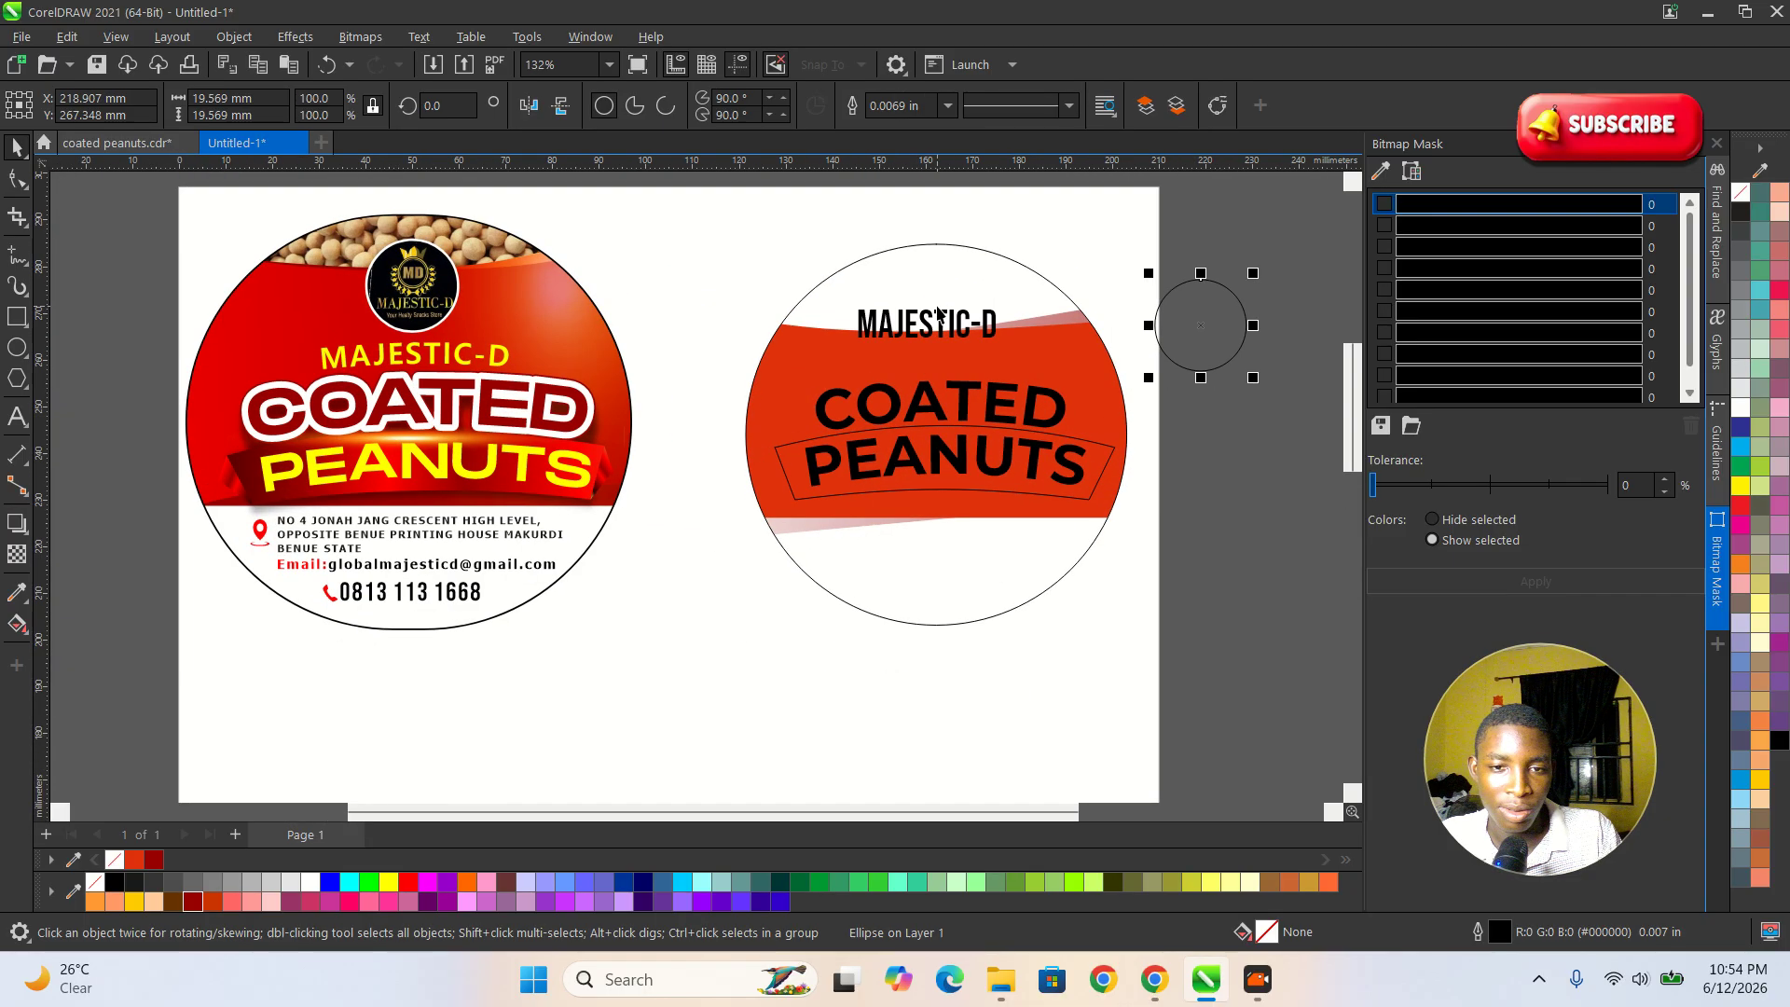
Move the banner and the MAJESTIC-D text to the white area below the label, with the banner underneath.
left_click(939, 324)
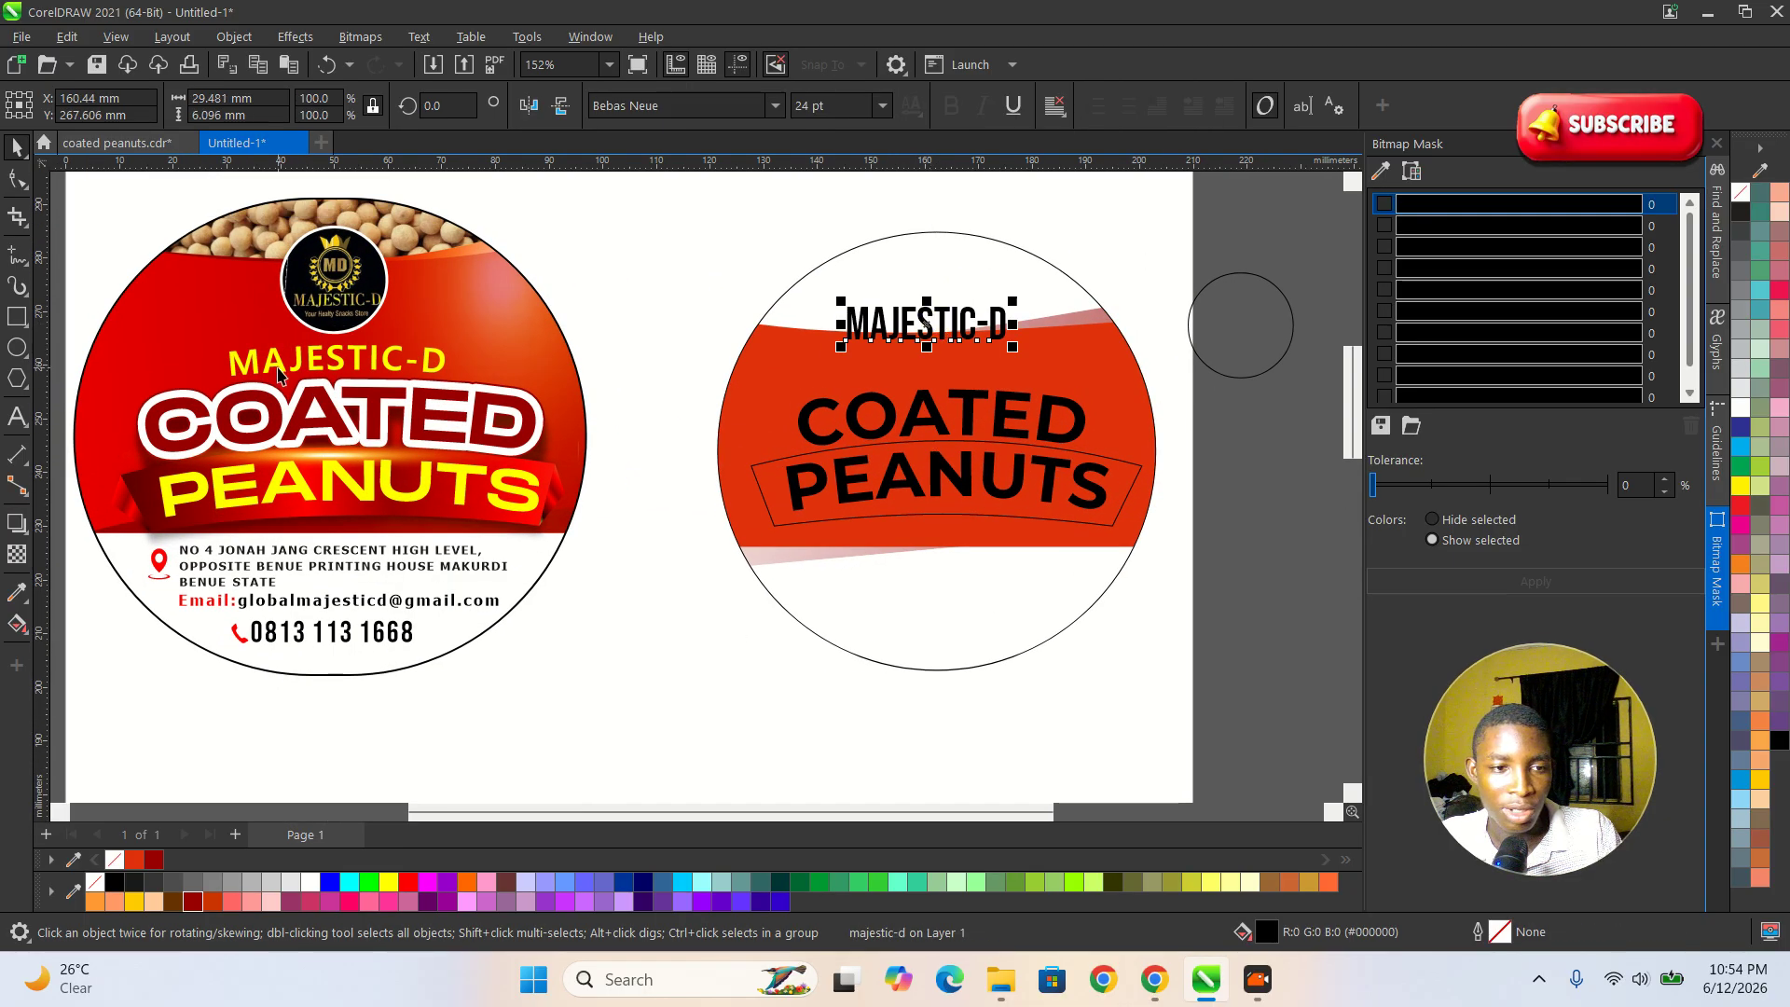
scroll(943, 489, "up", 3)
scroll(937, 513, "down", 3)
left_click_drag(939, 515, 940, 753)
scroll(939, 523, "down", 3)
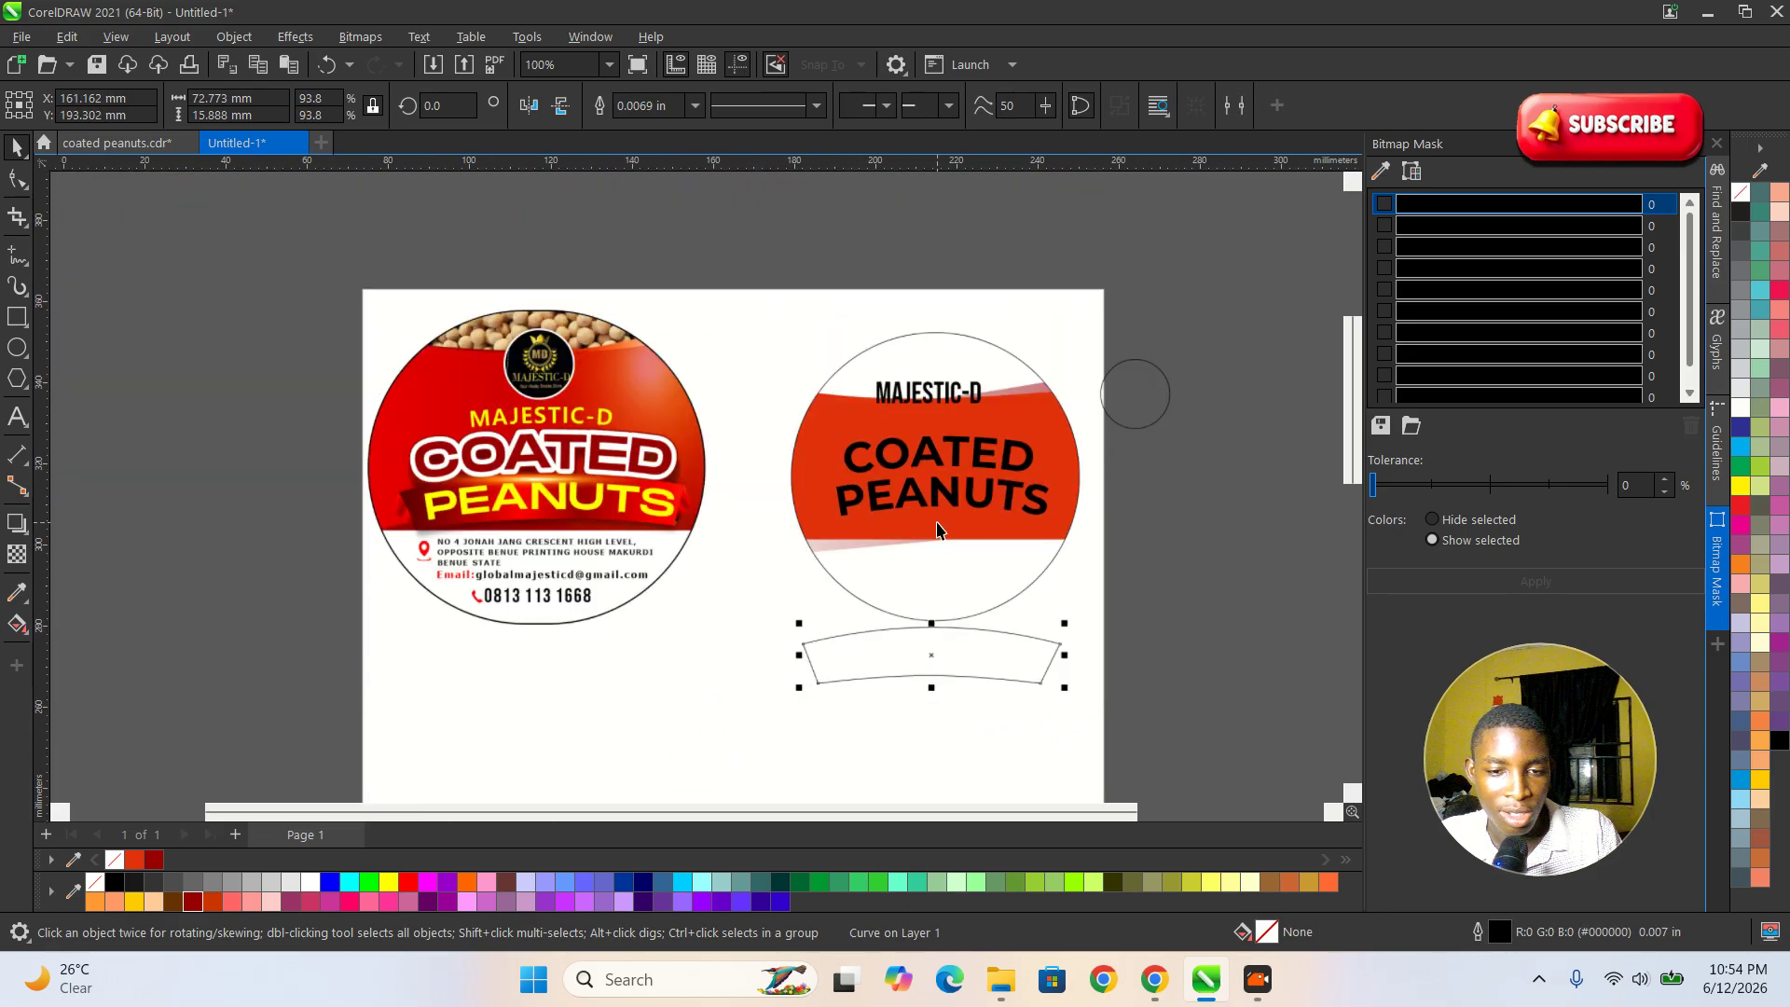
left_click_drag(924, 375, 945, 619)
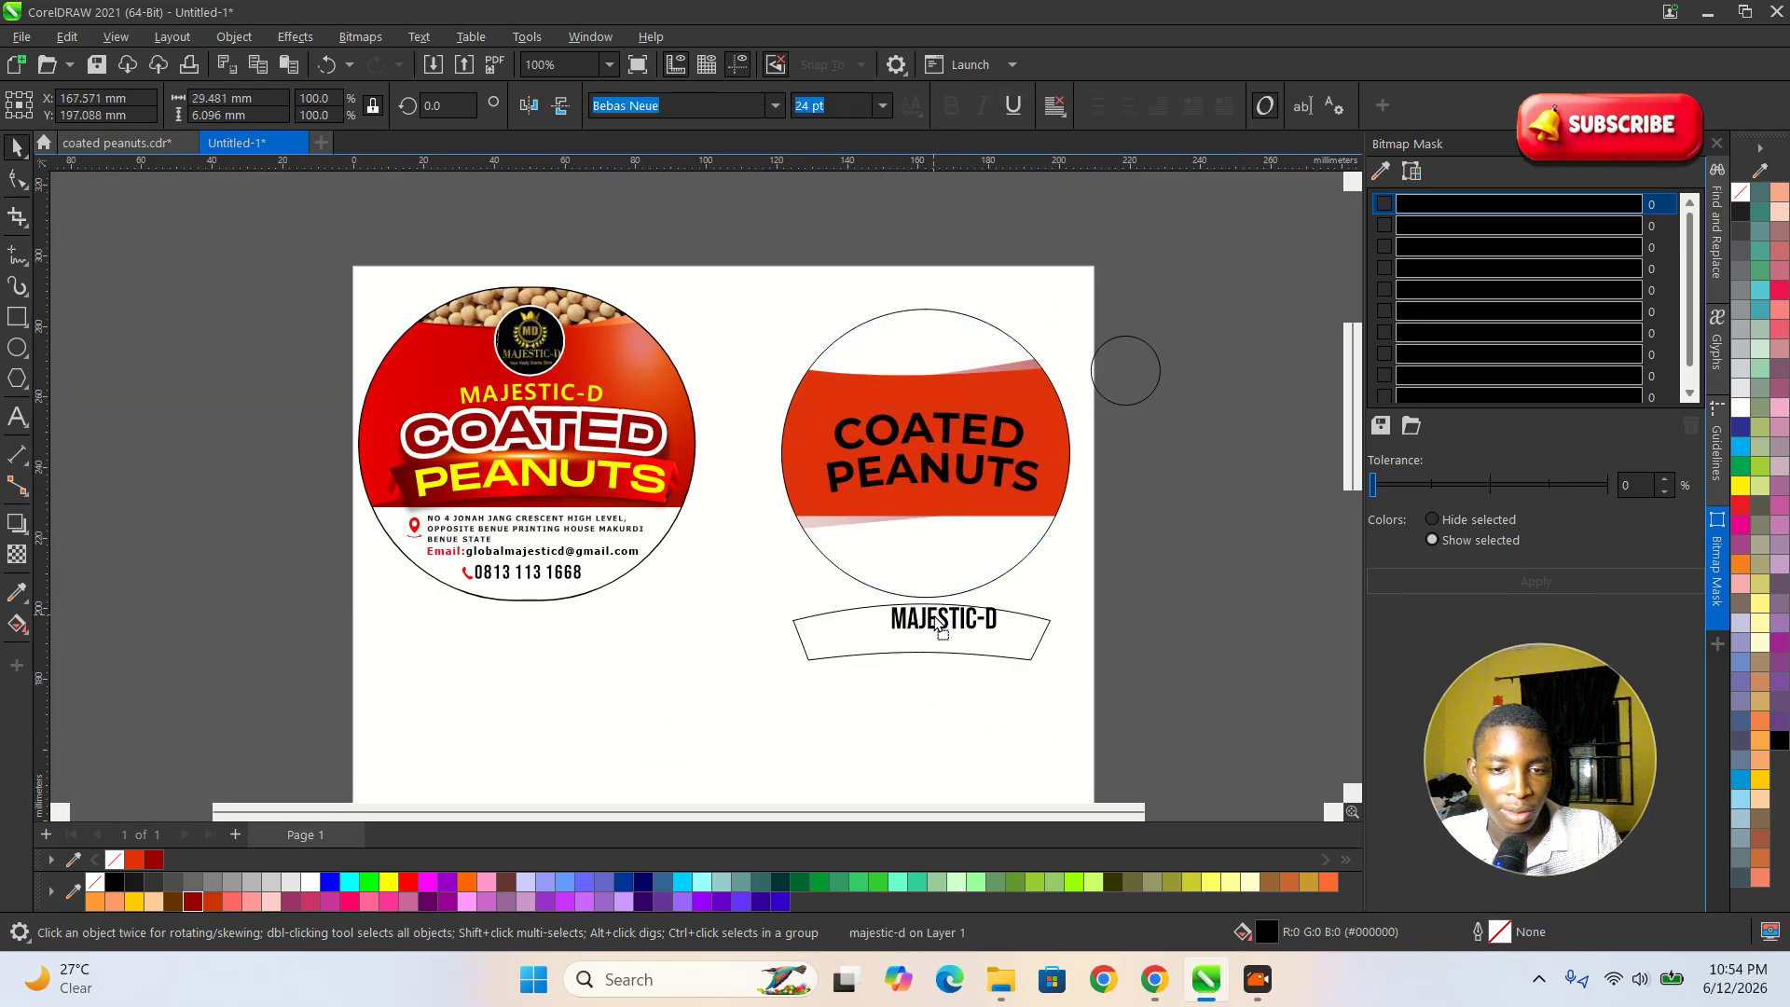
scroll(939, 569, "down", 1)
scroll(826, 772, "up", 4)
scroll(1014, 556, "up", 3)
left_click_drag(852, 540, 860, 658)
Position the MAJESTIC-D text just above the middle of the banner's arched upper edge.
left_click(1001, 454)
left_click(992, 464)
left_click(996, 478)
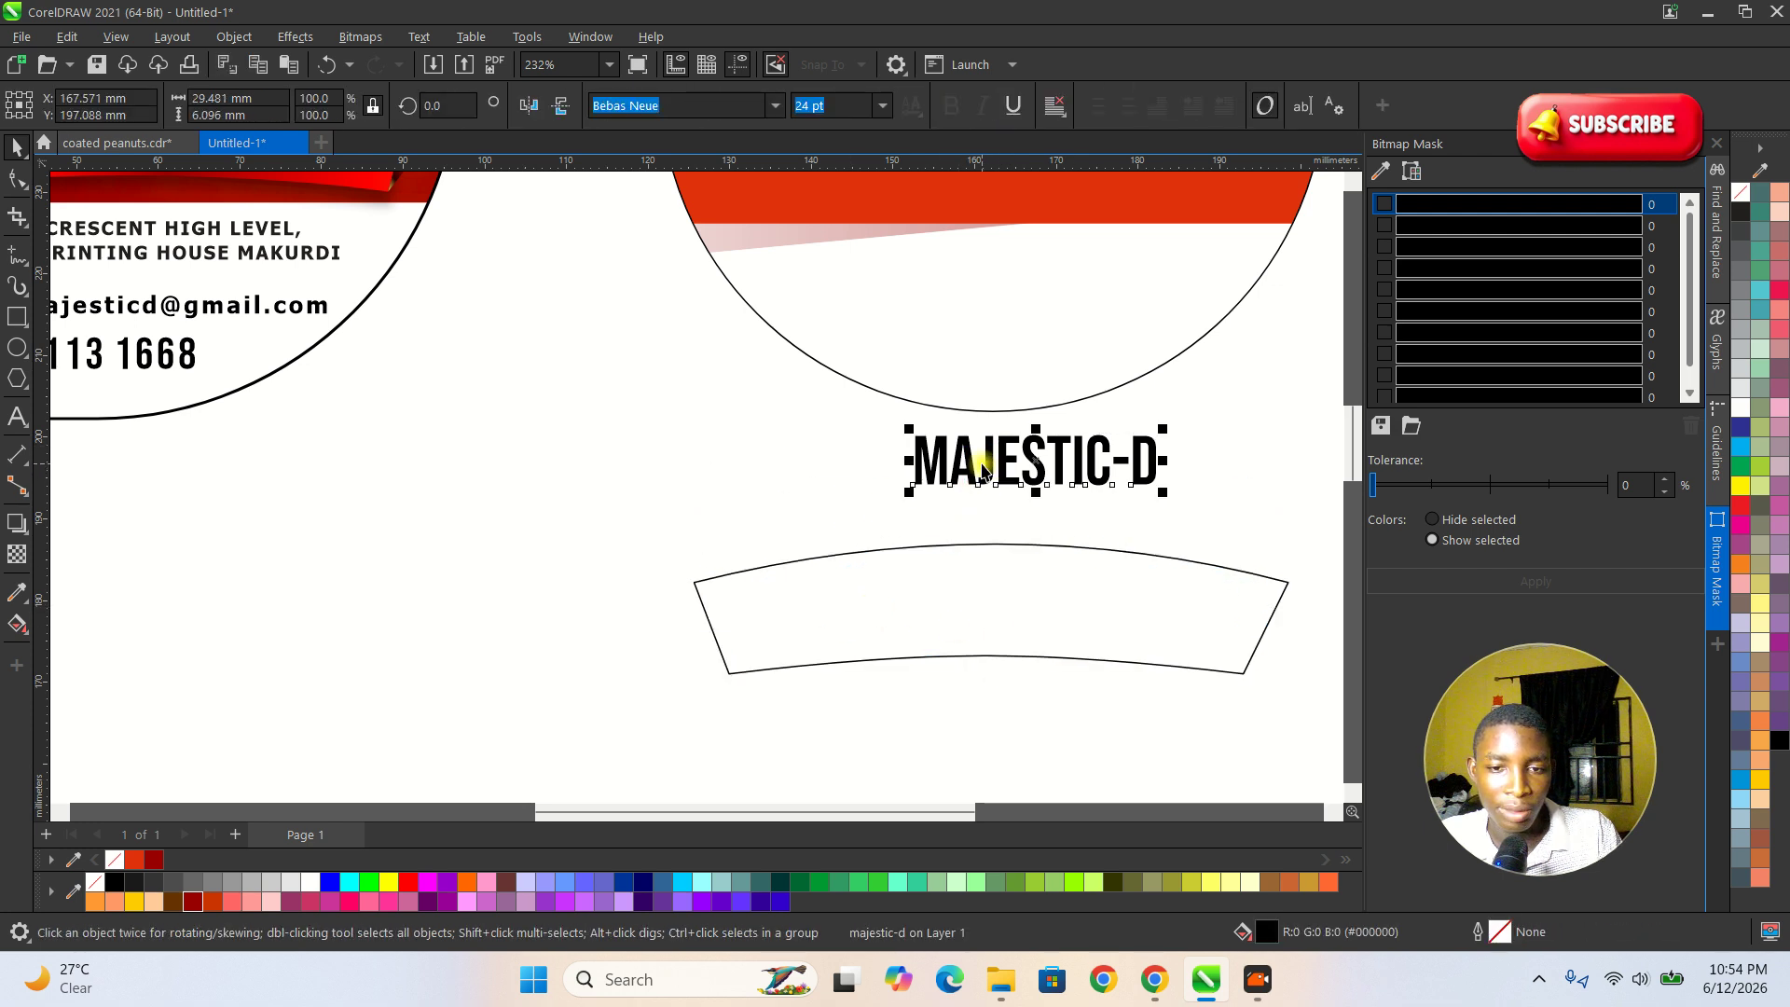
left_click_drag(994, 471, 993, 505)
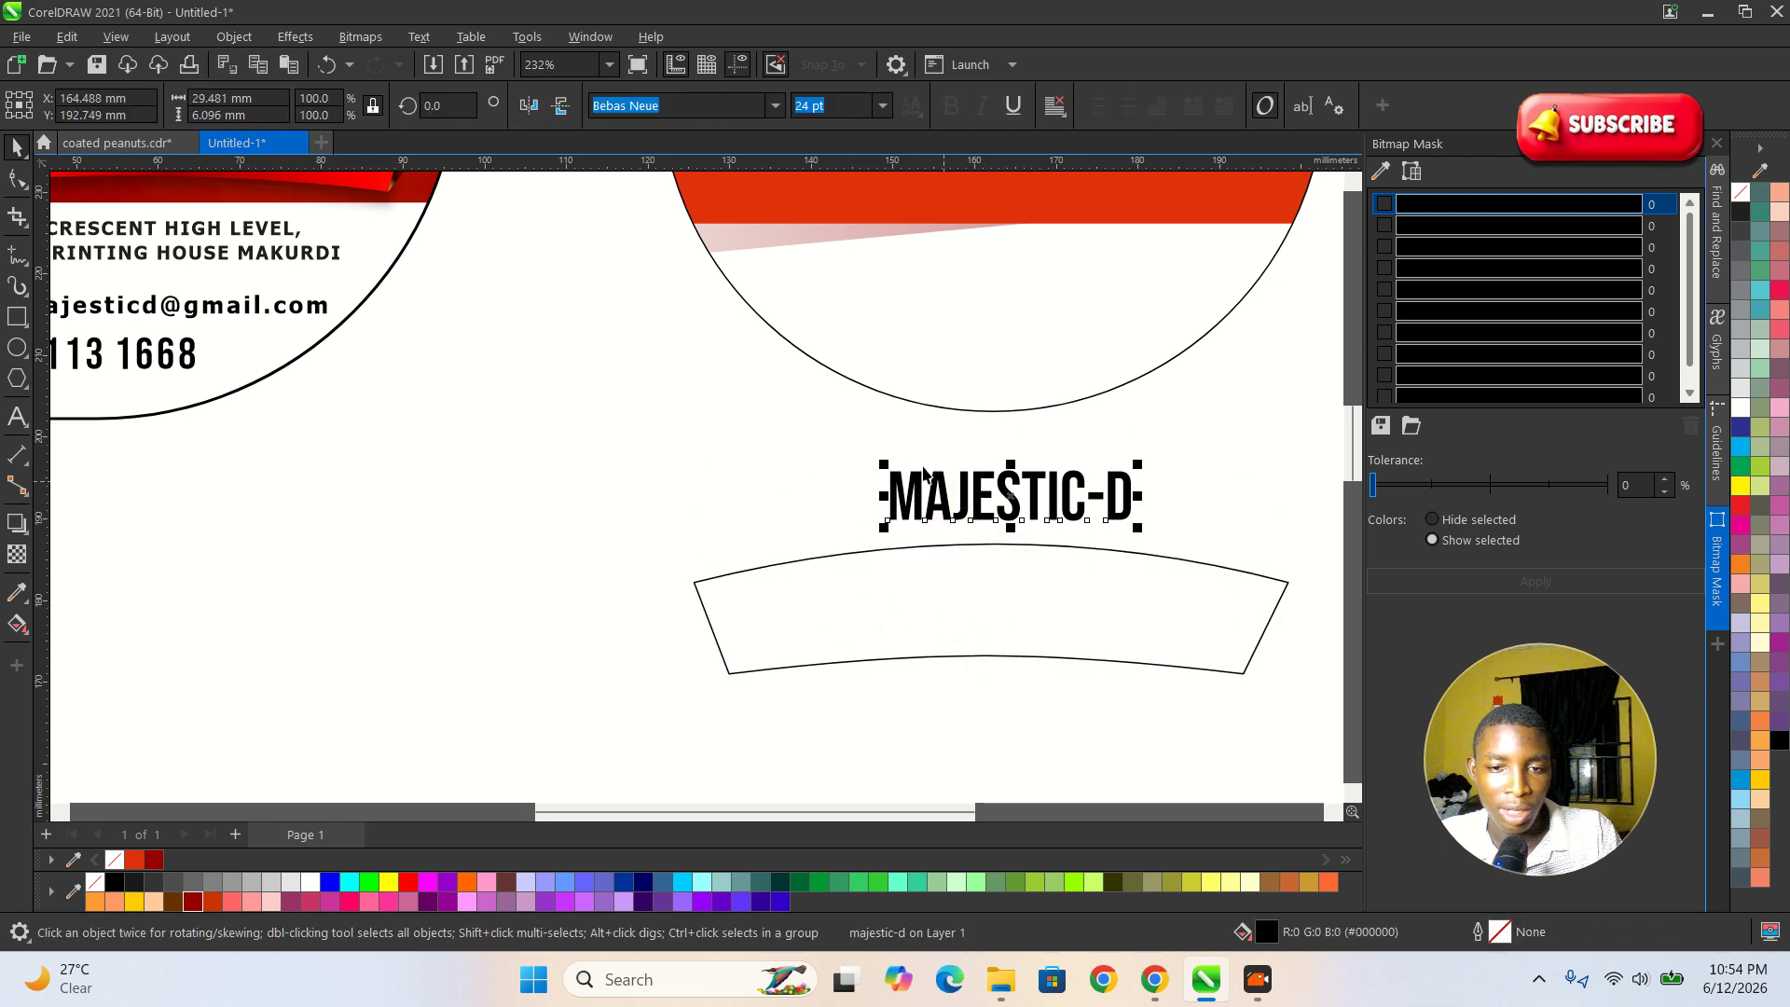
Change the MAJESTIC-D text's font to Montserrat and its case to UPPERCASE.
left_click(775, 106)
left_click(653, 171)
left_click_drag(1014, 514, 927, 507)
double_click(942, 501)
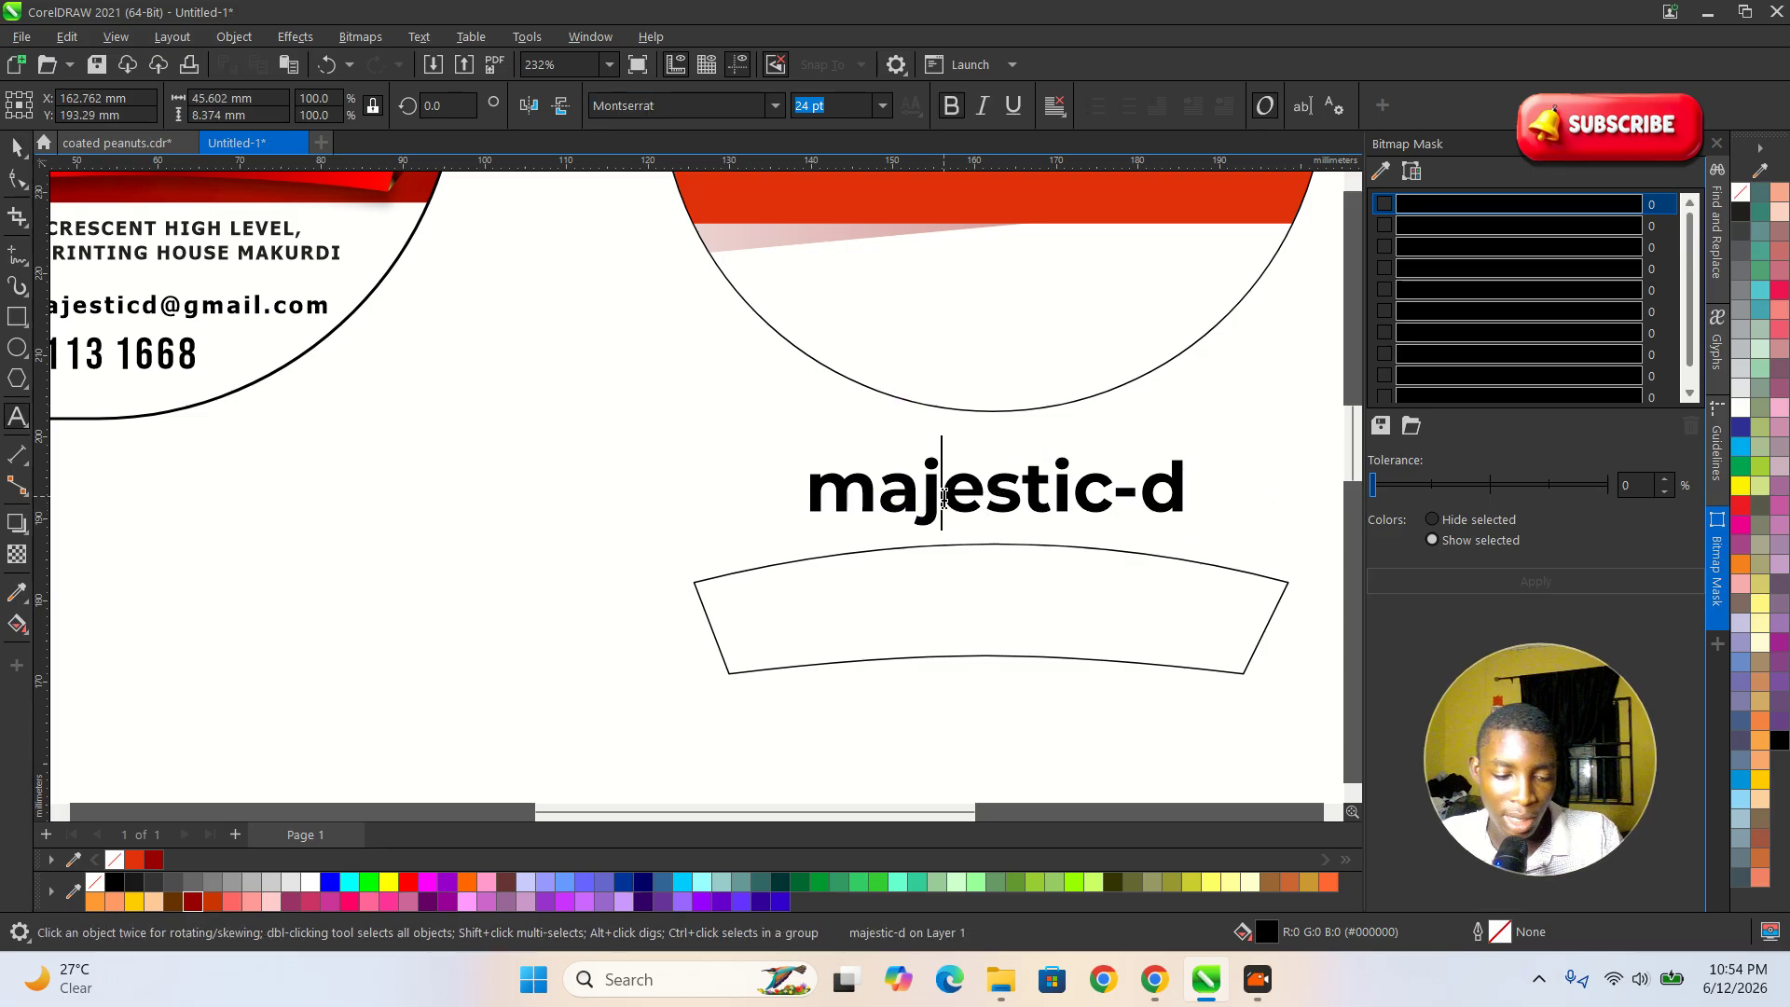
key("ctrl+a")
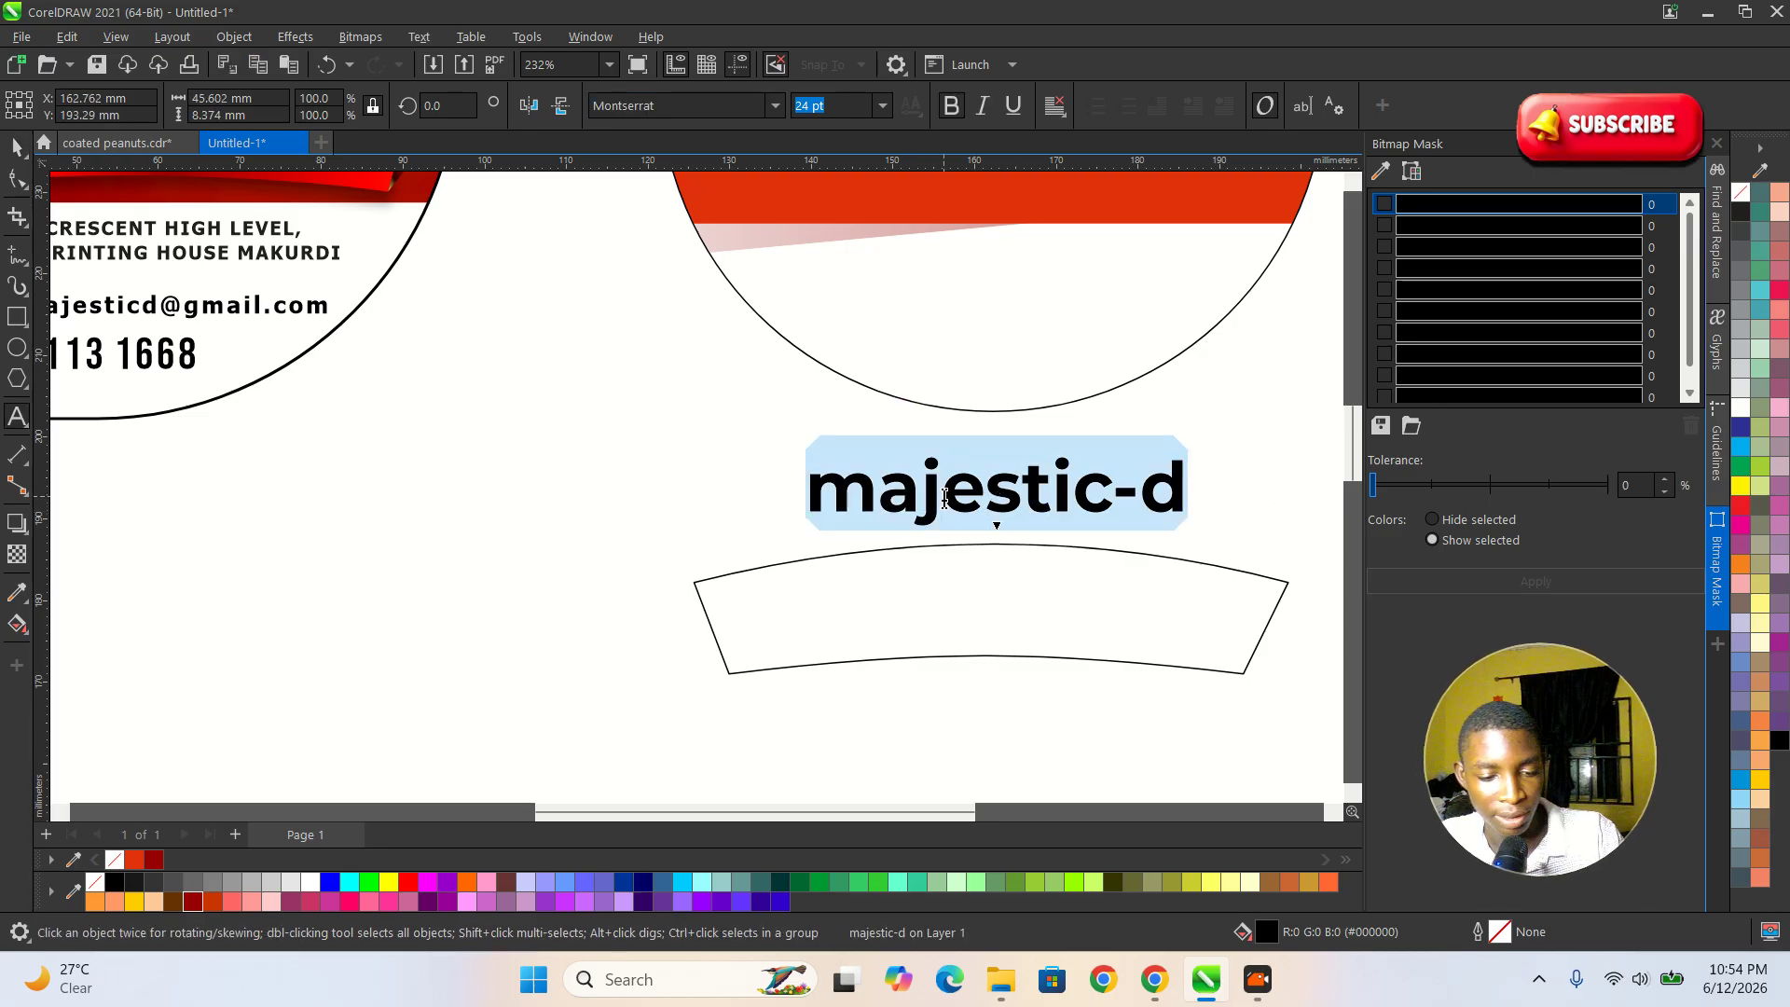
key("shift+F3")
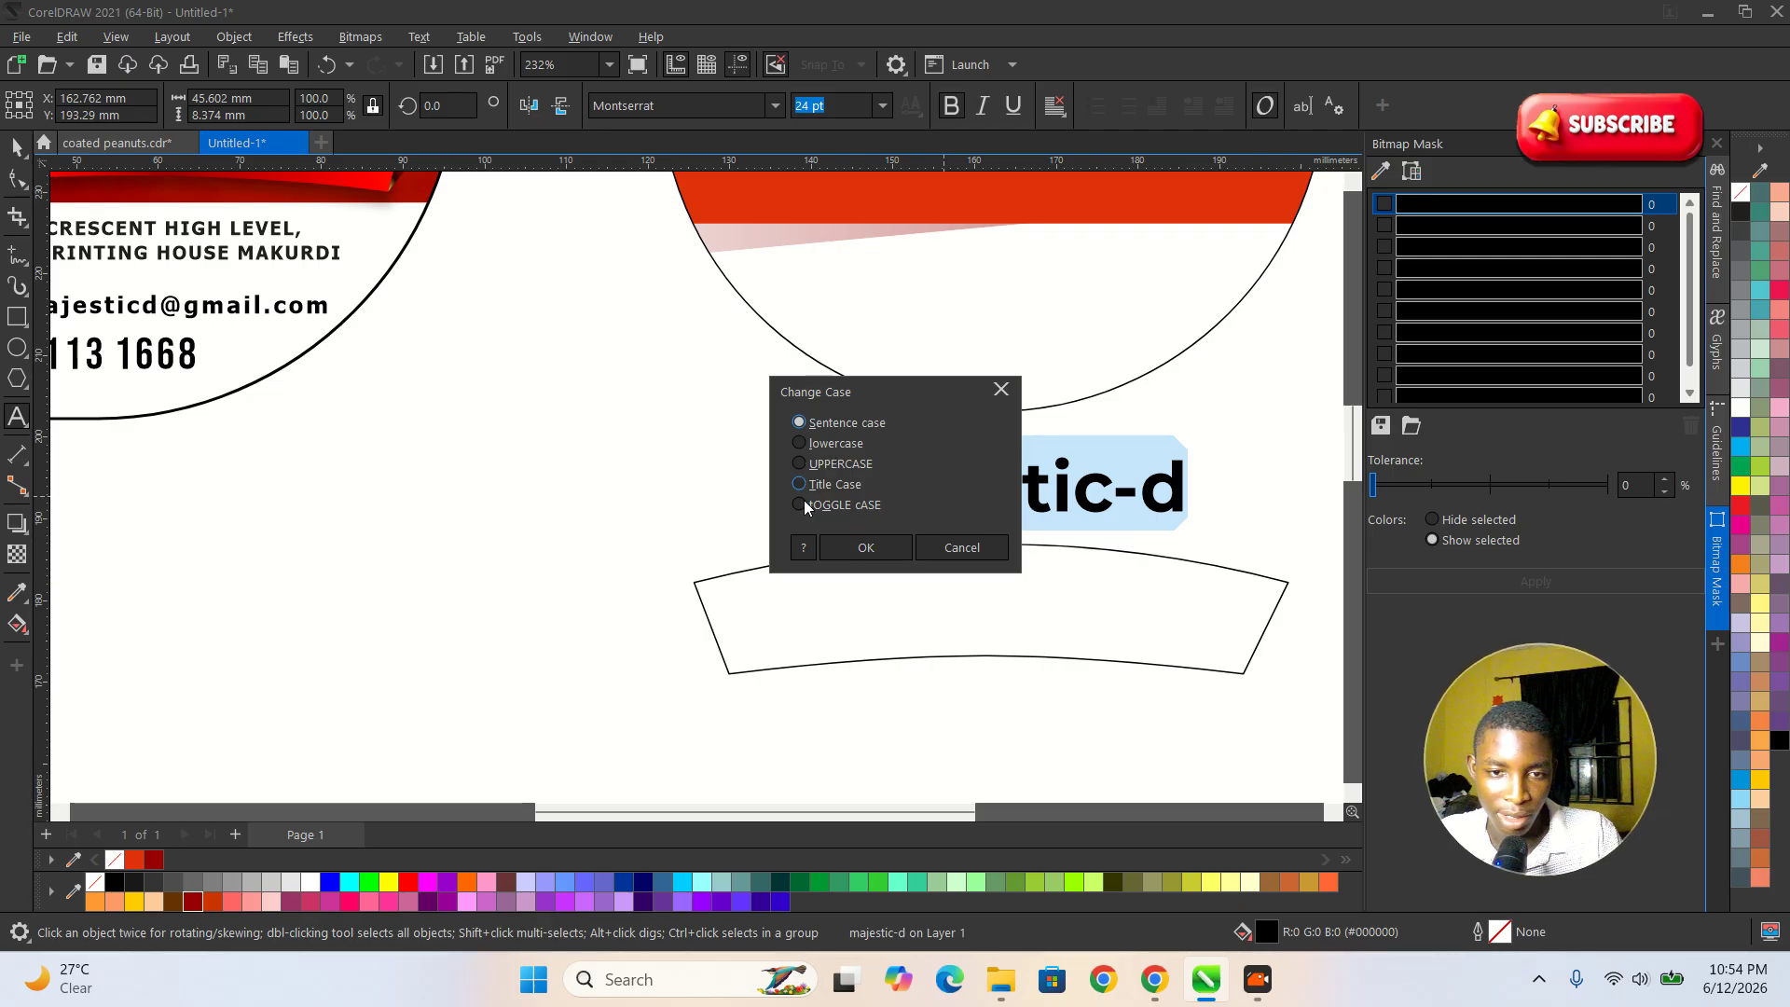
left_click(799, 464)
left_click(856, 547)
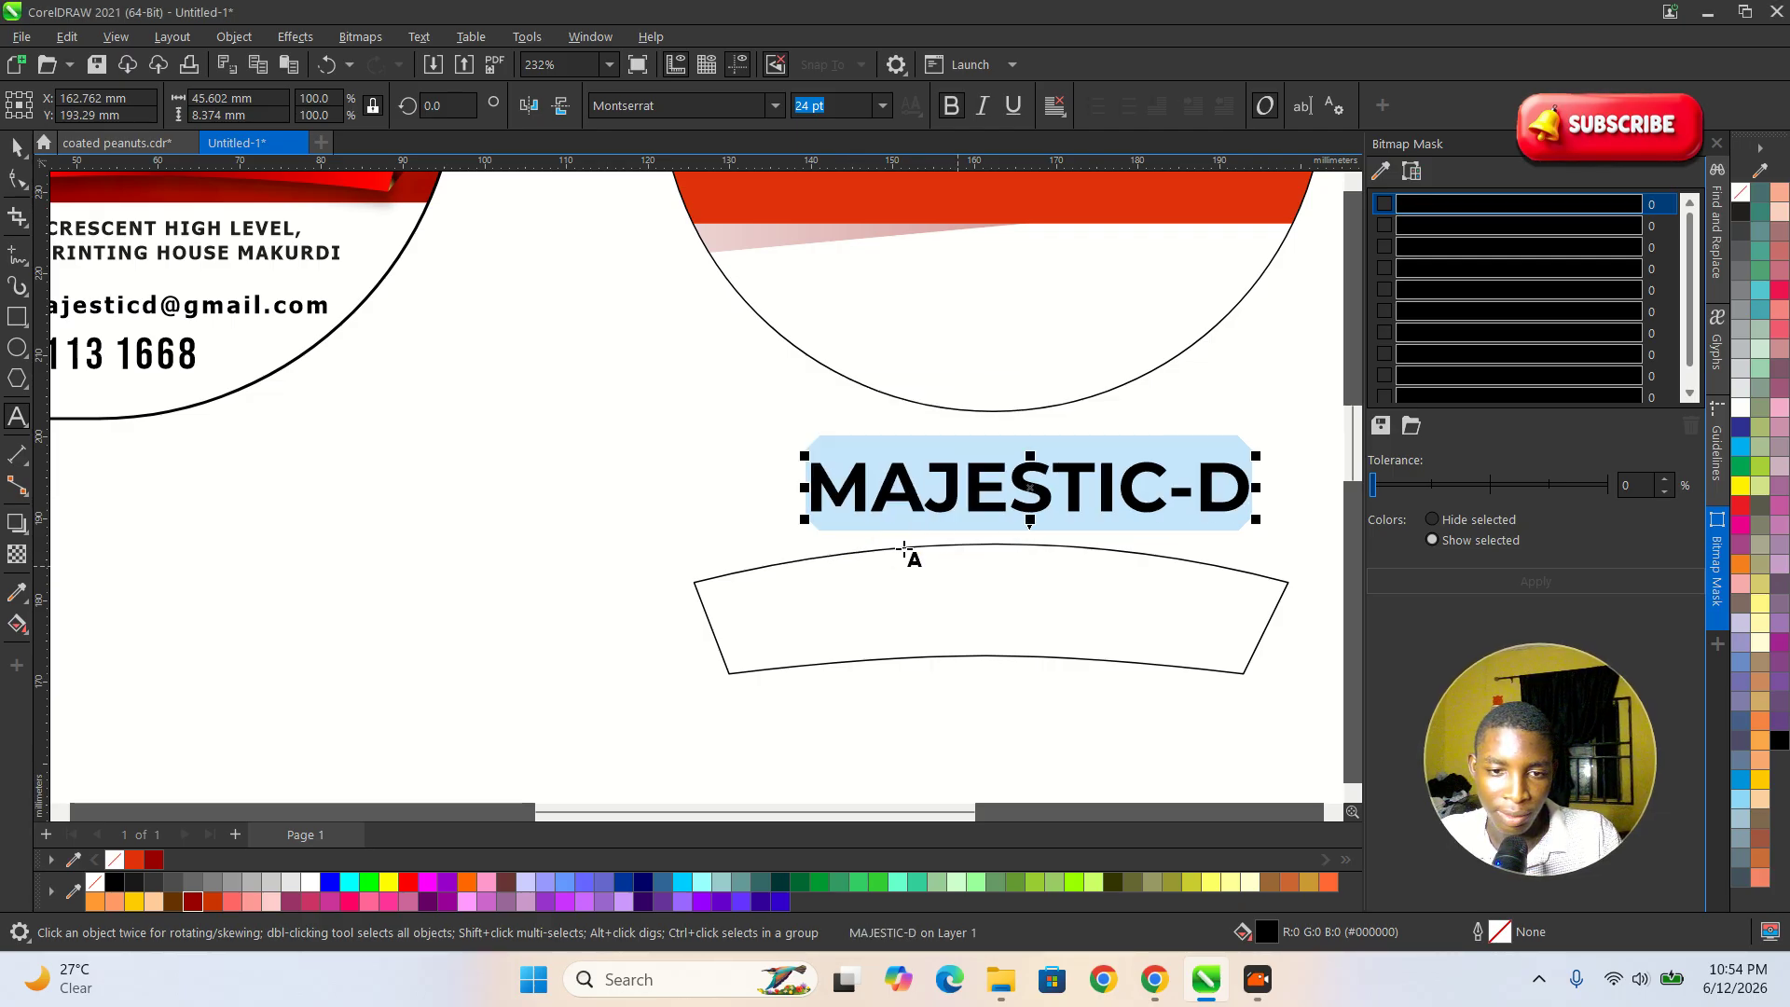
left_click(16, 148)
Align the MAJESTIC-D text horizontally with the centre of the banner.
scroll(681, 527, "down", 1)
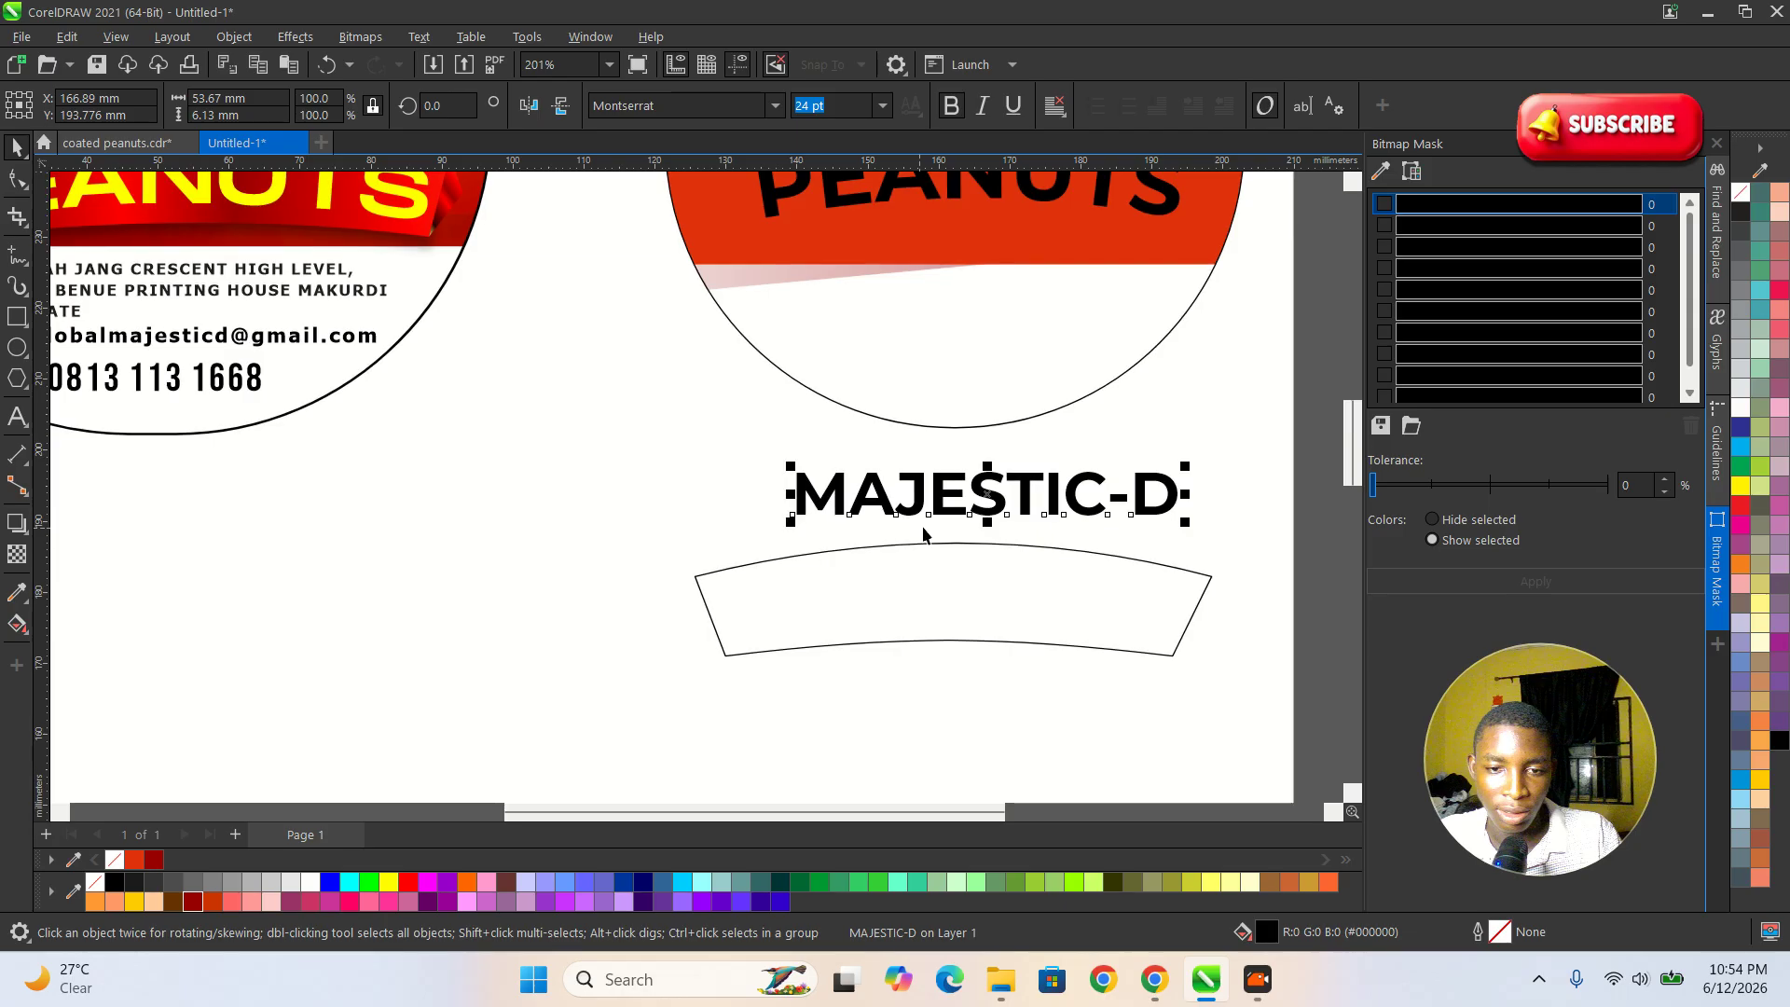
left_click(966, 569, "shift")
key("c")
left_click(584, 513)
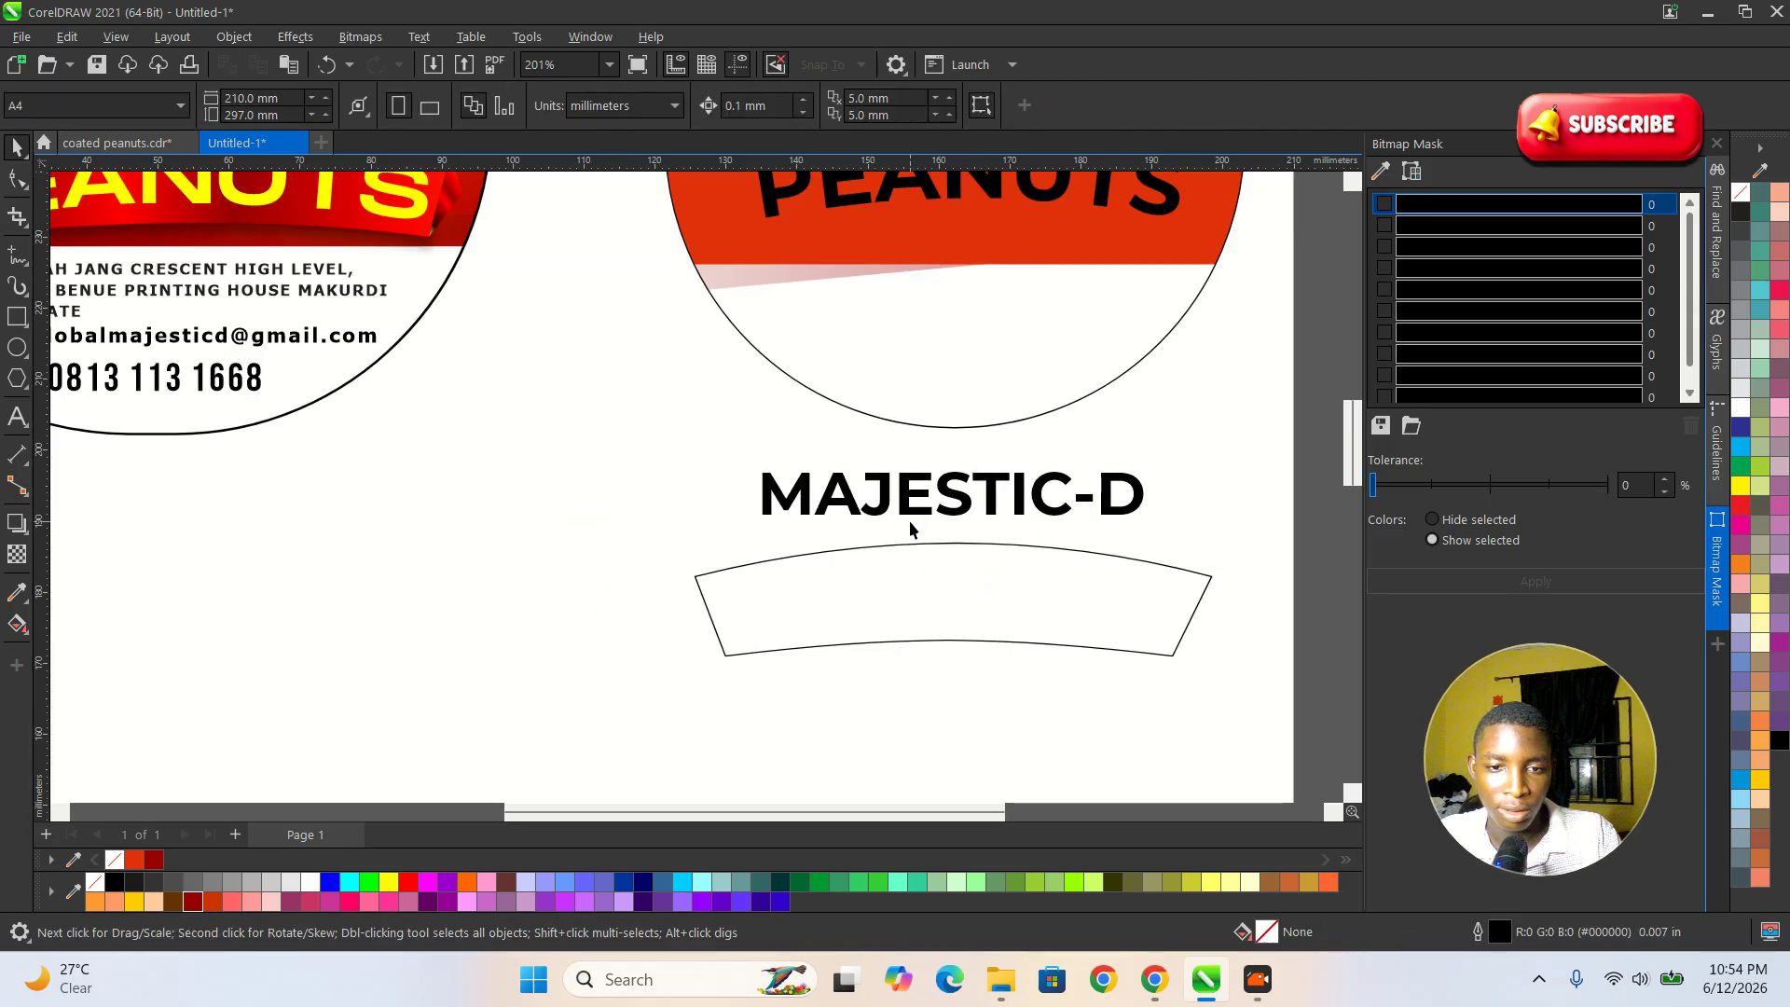
Fit the MAJESTIC-D text to the banner's arched upper edge and break it apart from the banner.
left_click(911, 516)
left_click(419, 36)
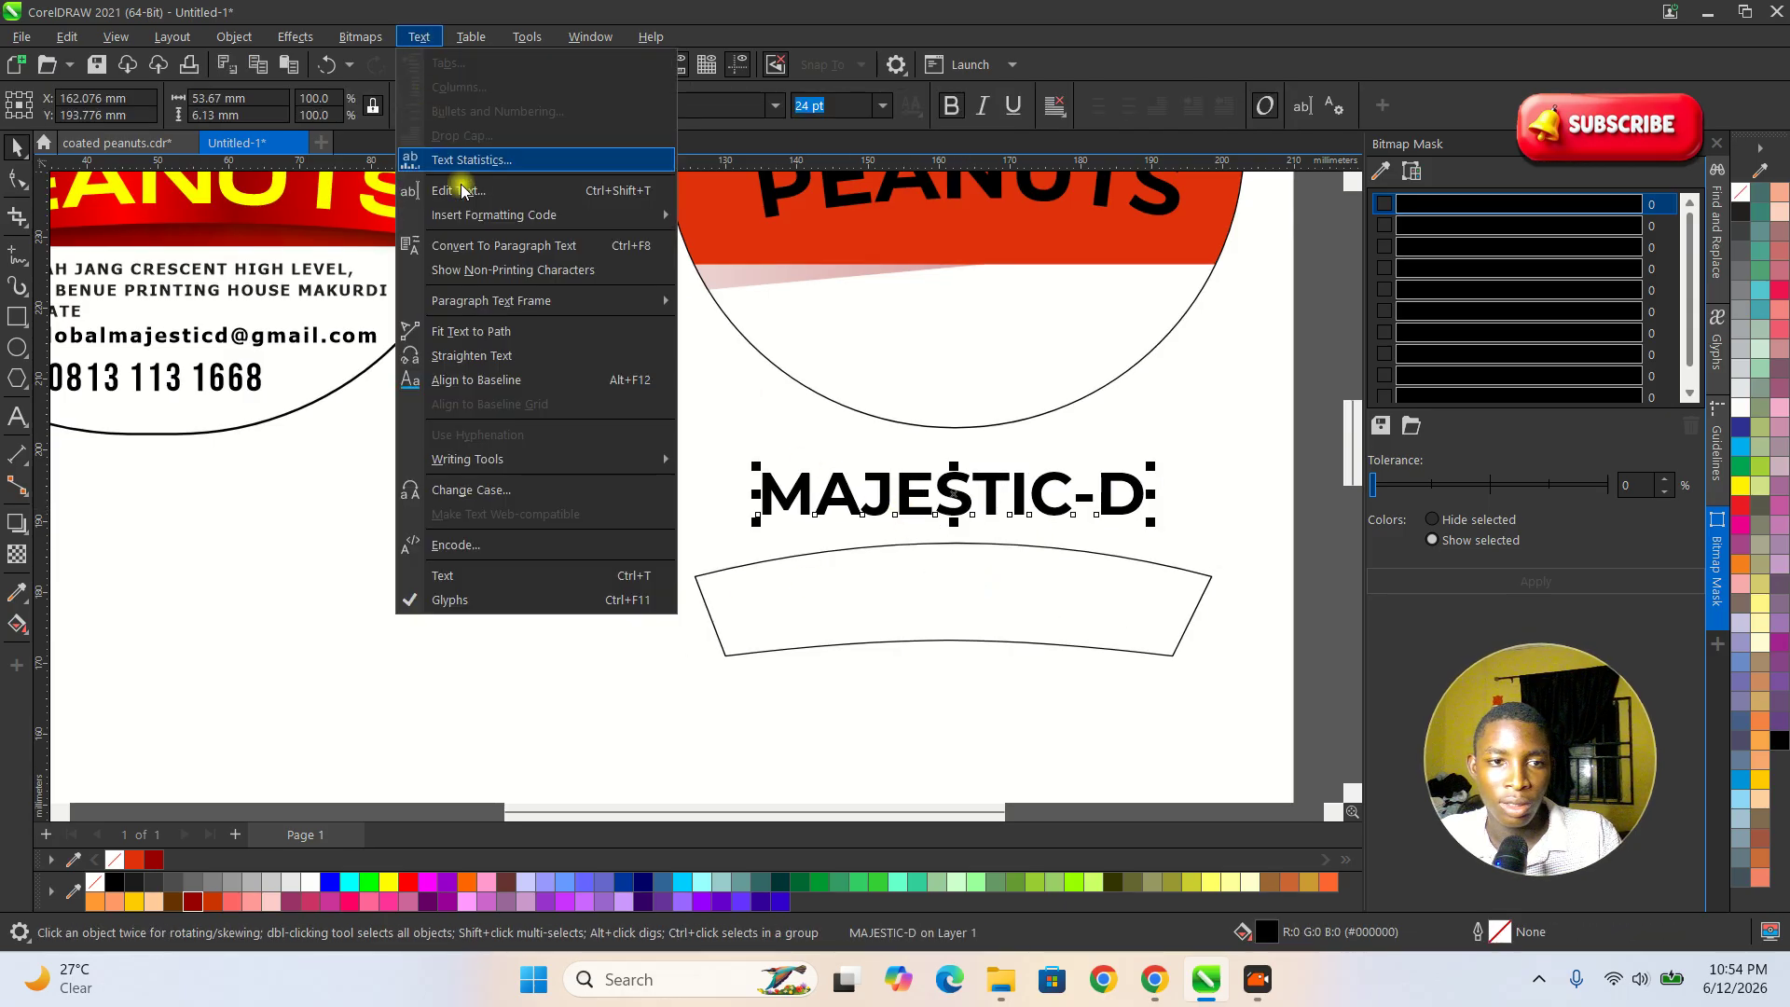
left_click(448, 333)
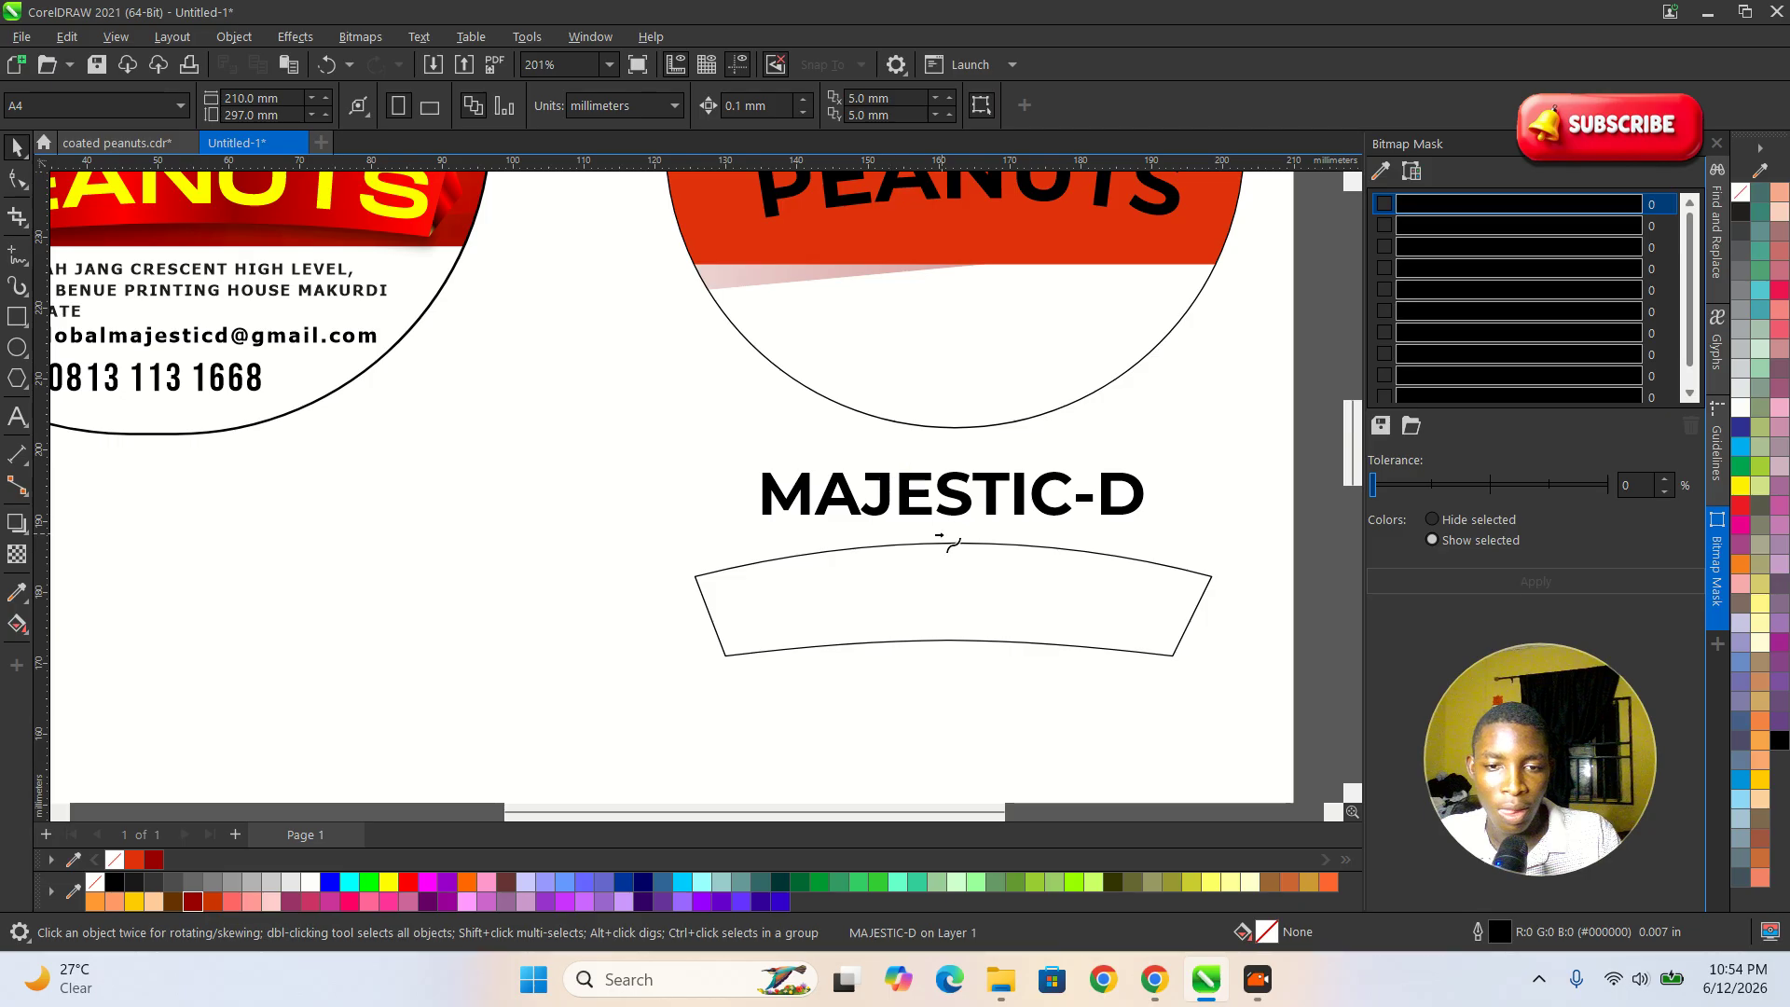
left_click(956, 551)
left_click(687, 621)
left_click(901, 610)
left_click(901, 610, "ctrl")
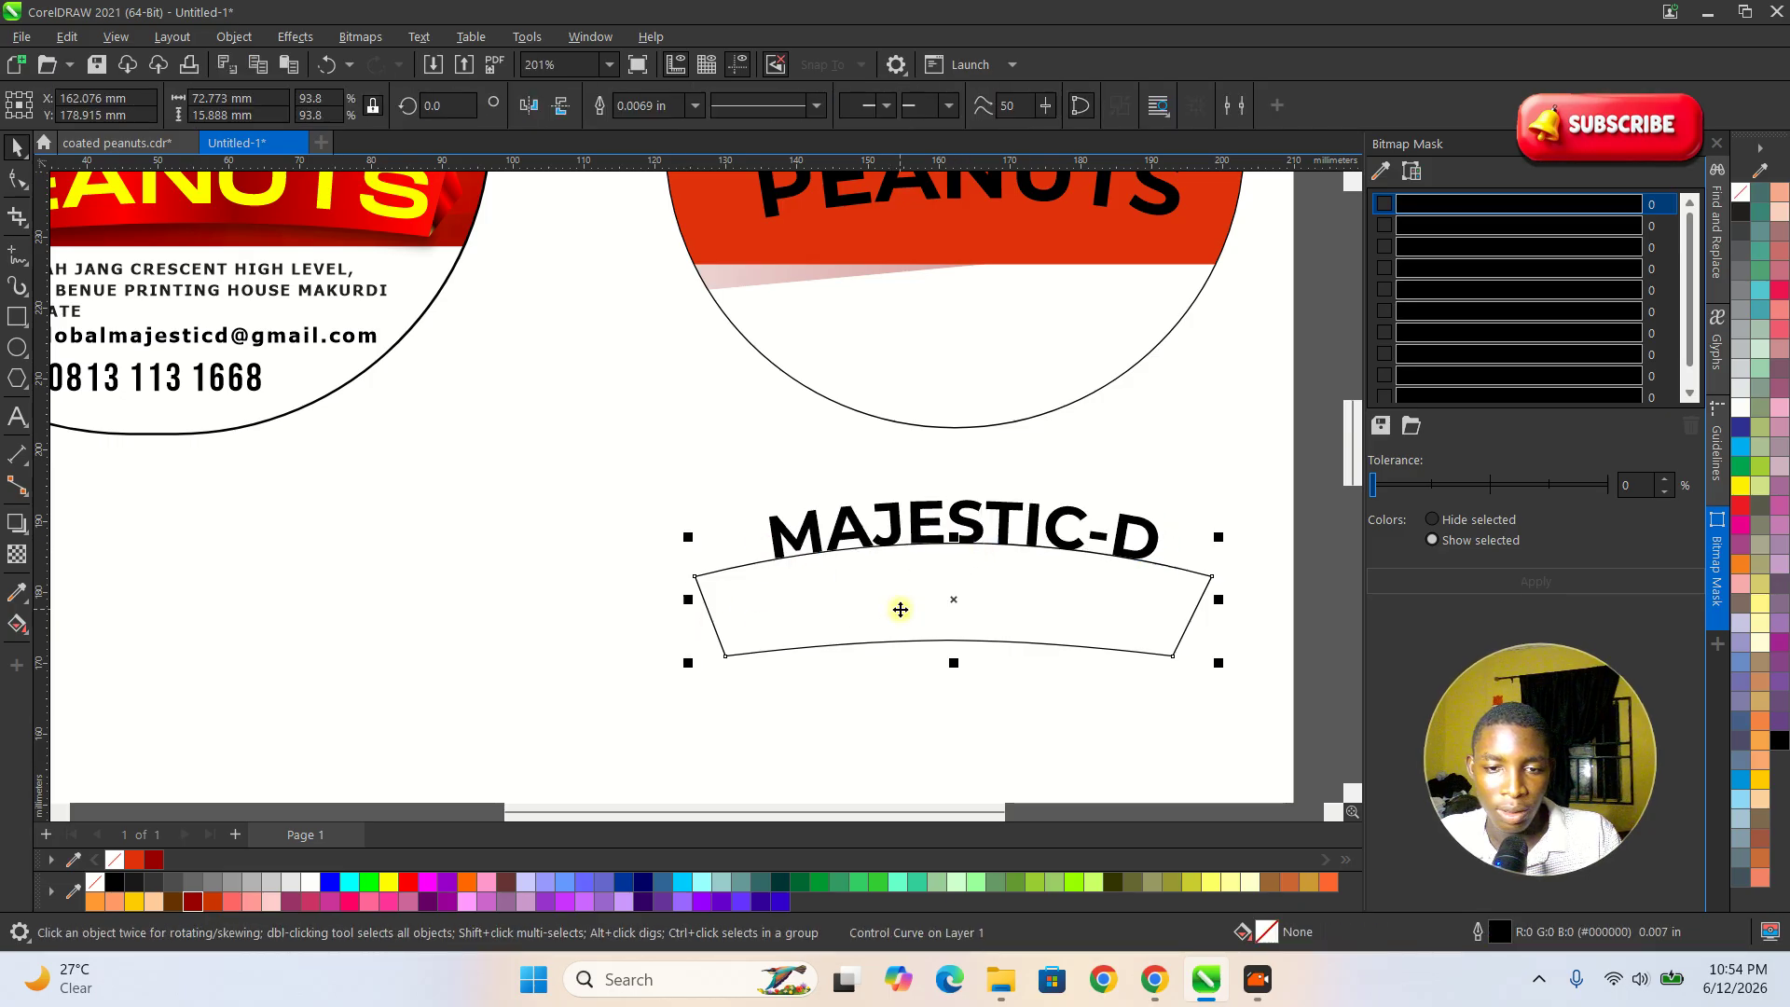
left_click(611, 567)
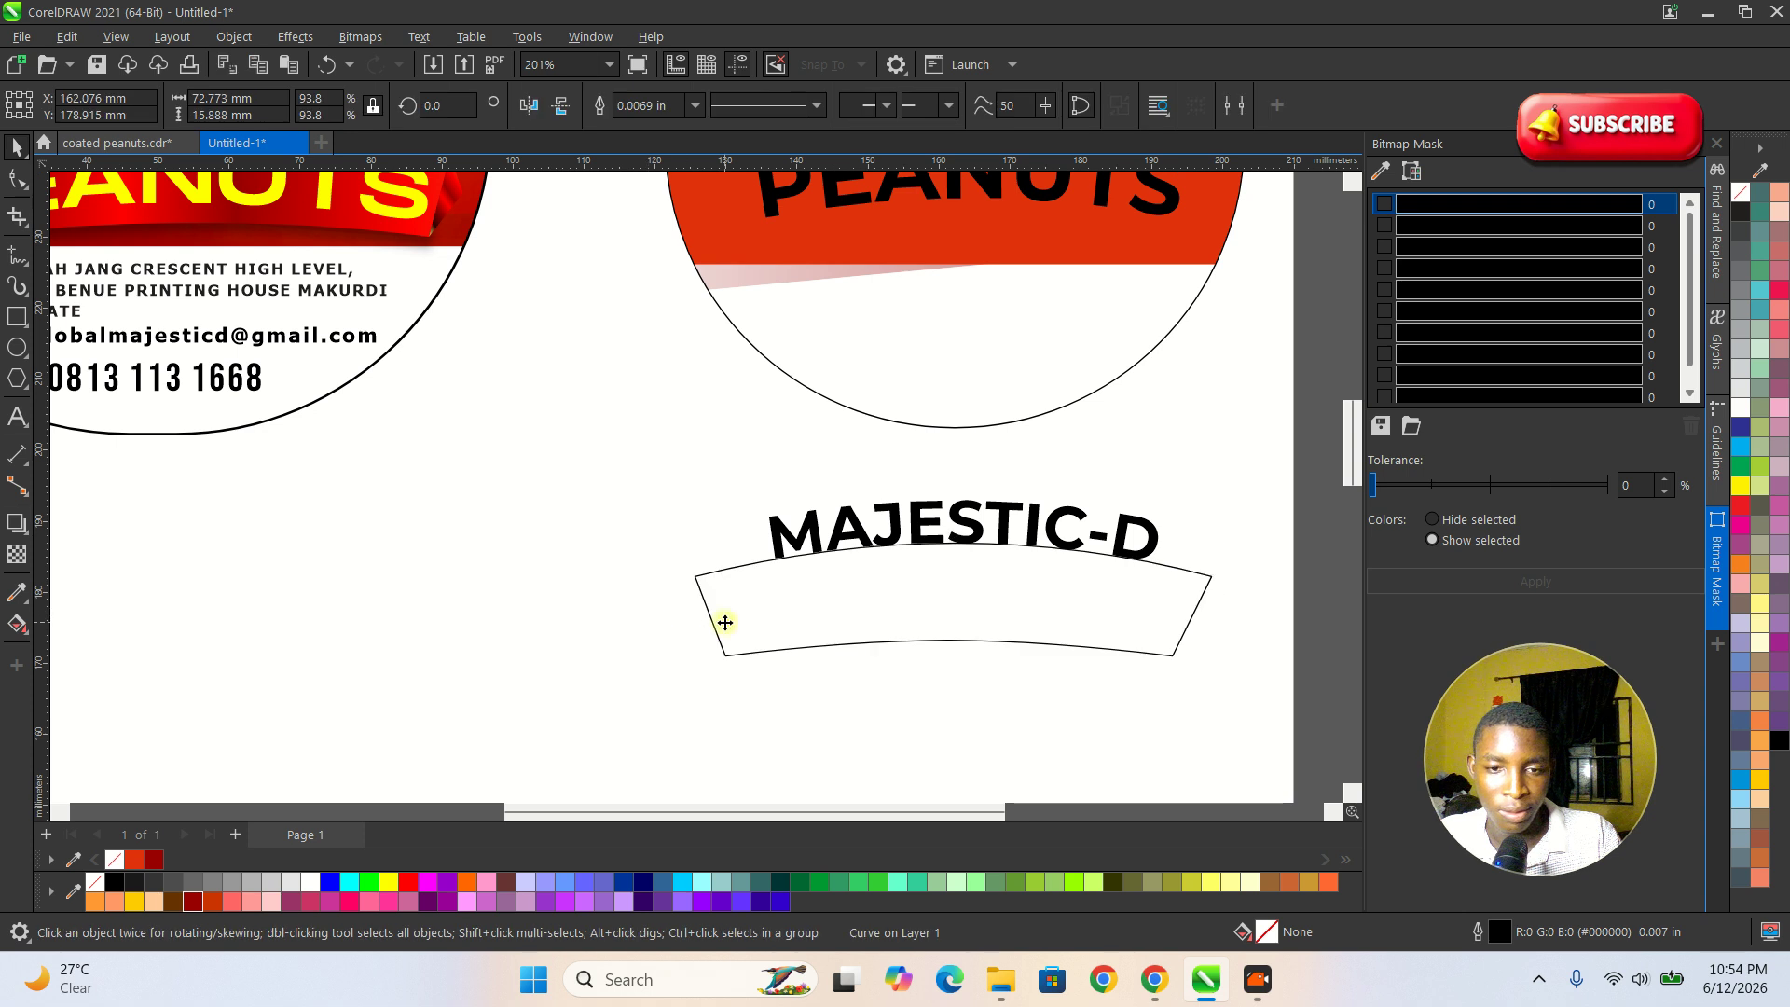
Move the curved MAJESTIC-D text onto the red background above COATED and scale it to about 36 mm wide.
scroll(875, 575, "down", 2)
left_click(920, 526)
left_click(947, 548)
left_click(930, 533)
scroll(1077, 573, "down", 1)
scroll(1009, 278, "up", 2)
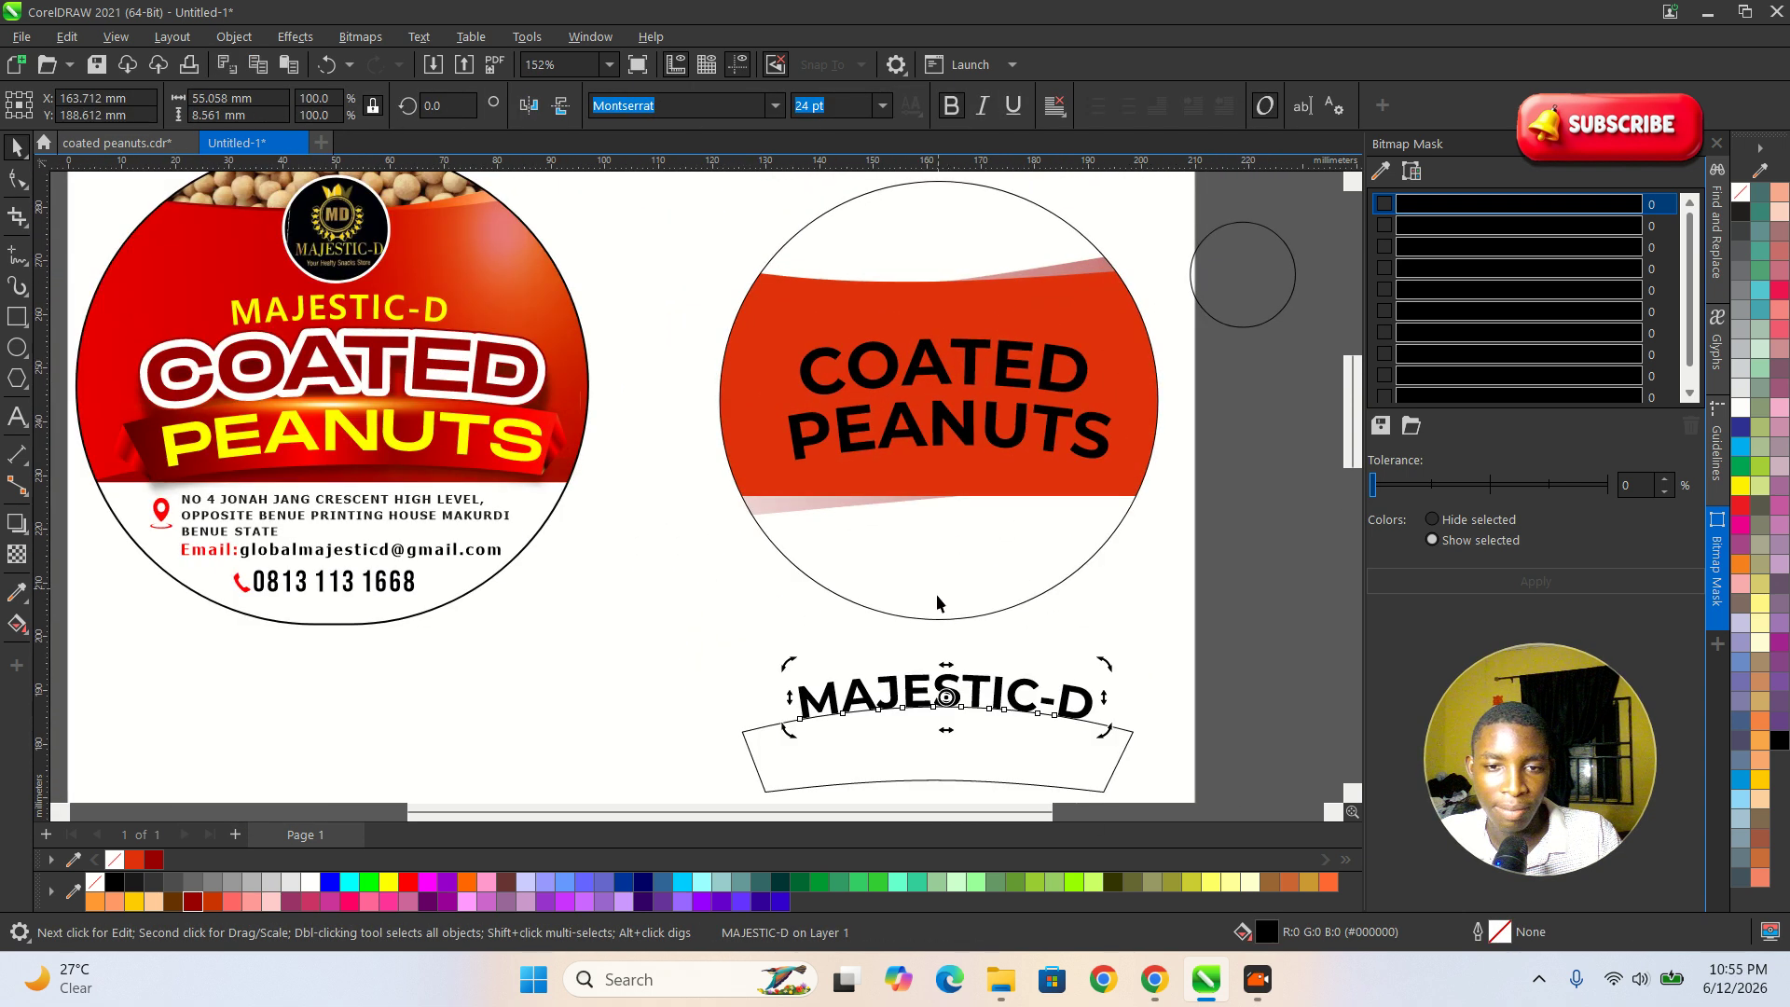
key("Escape")
left_click(967, 694)
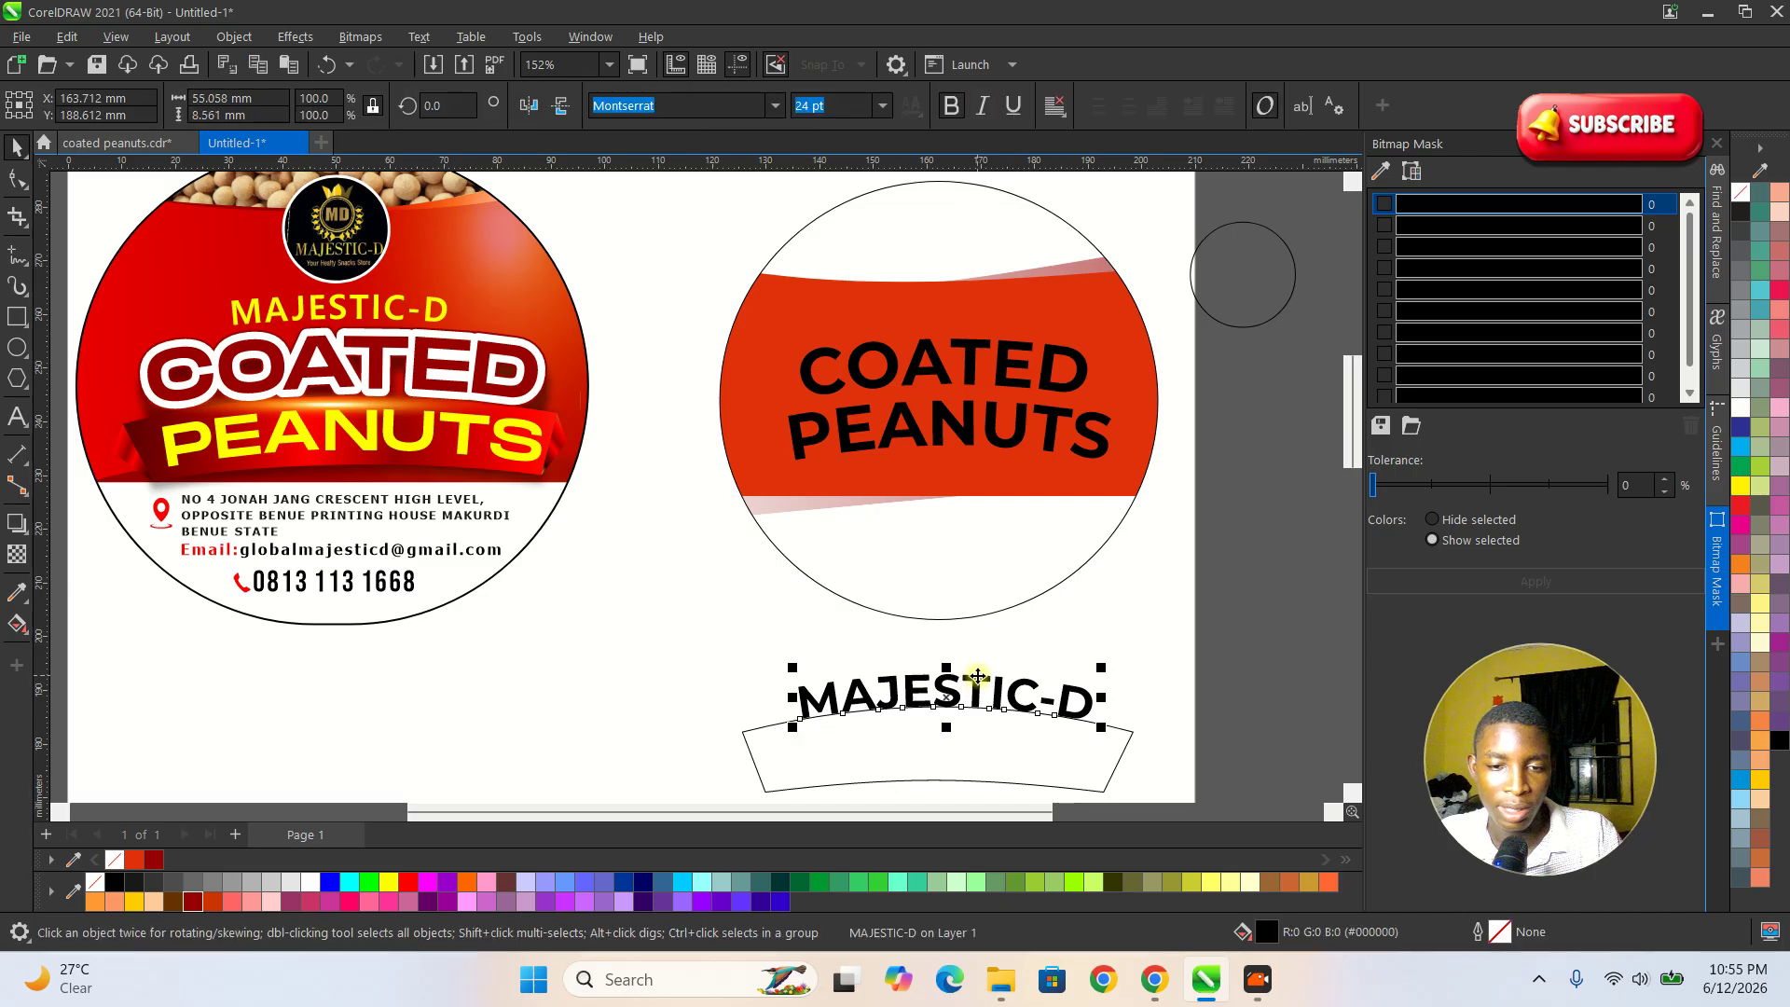
key("Escape")
left_click_drag(911, 695, 953, 322)
scroll(953, 322, "up", 1)
left_click_drag(1131, 288, 1077, 280)
scroll(922, 322, "down", 2)
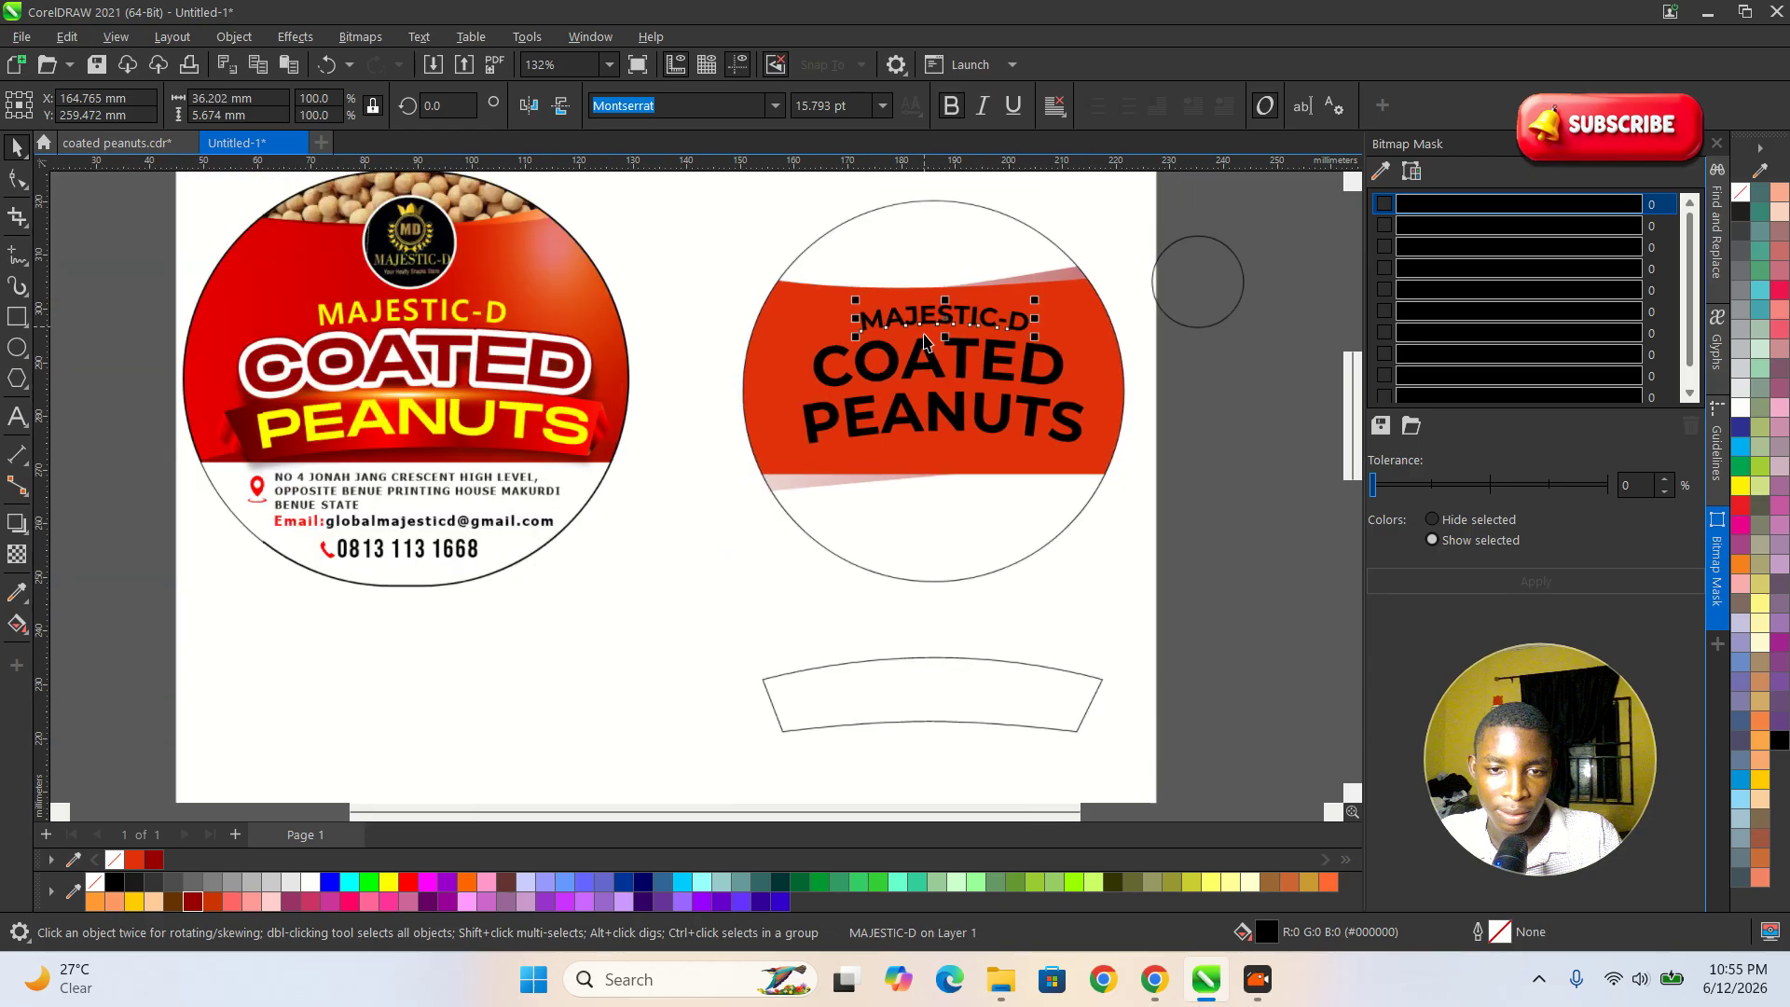
Move the arched banner from below the label up over the PEANUTS text.
scroll(943, 396, "up", 2)
left_click(941, 424)
scroll(940, 421, "up", 1)
scroll(890, 410, "down", 3)
left_click_drag(918, 697, 945, 431)
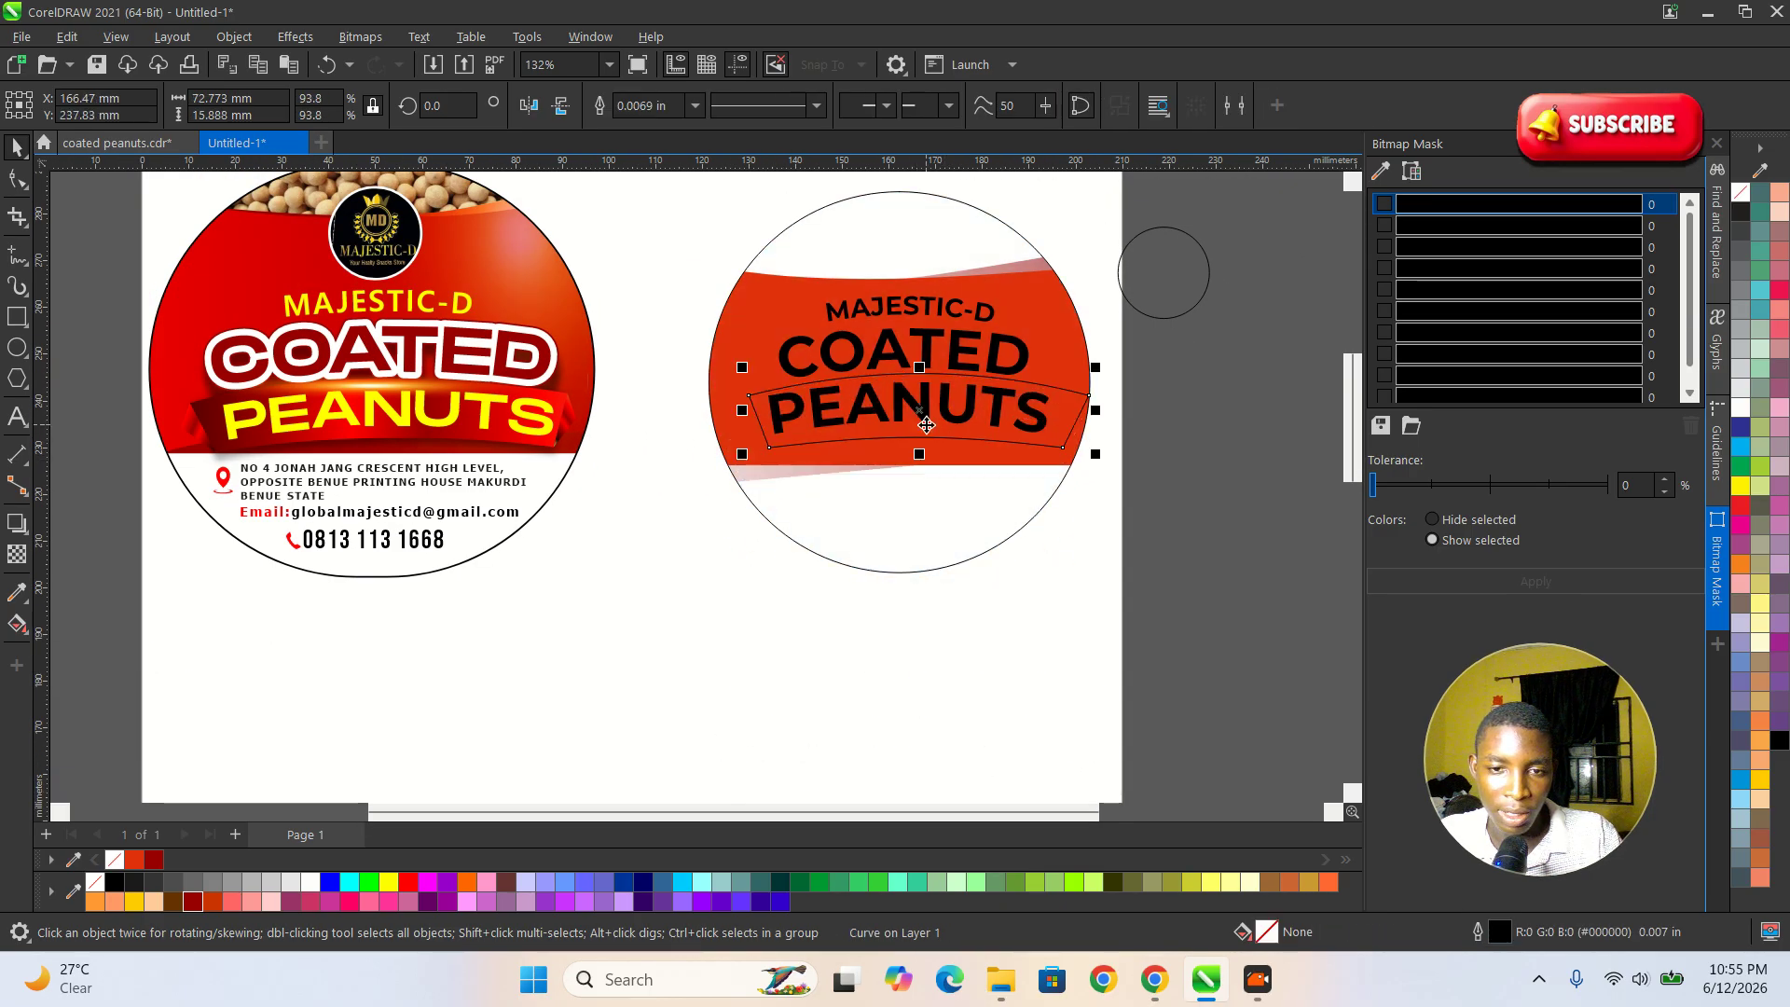
Fill the banner with dark red #990000 and place it behind the PEANUTS text.
scroll(931, 387, "up", 1)
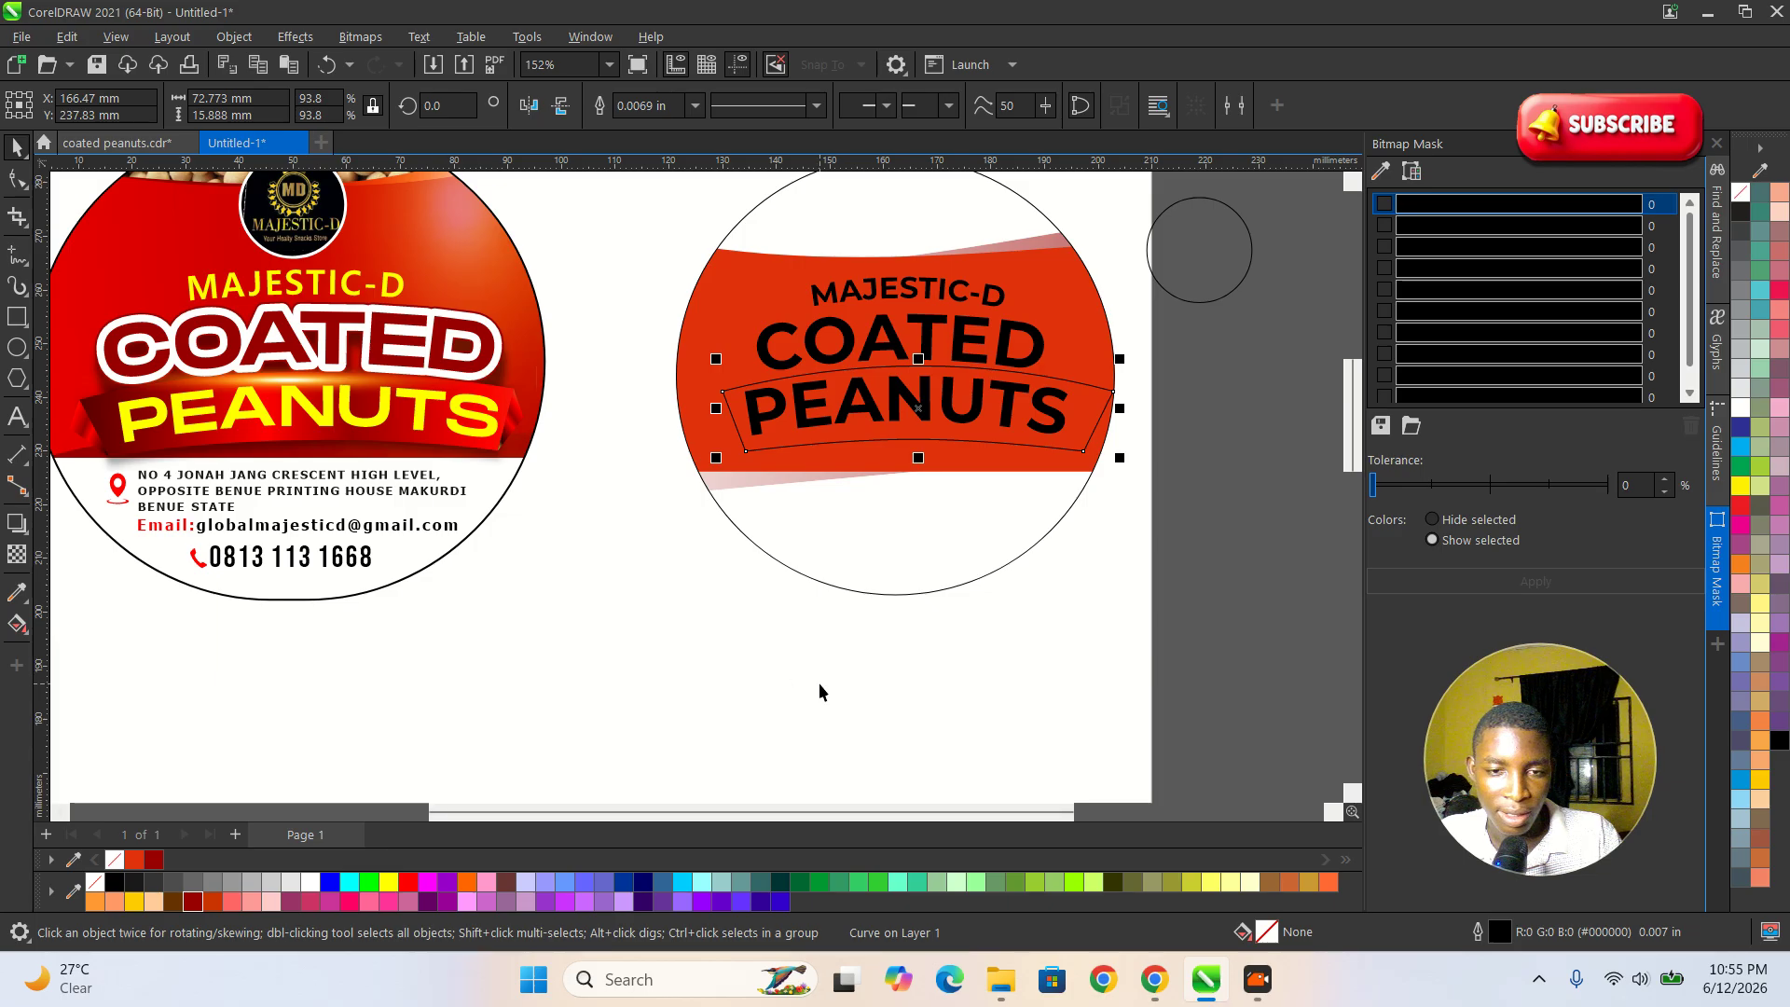
left_click(204, 903)
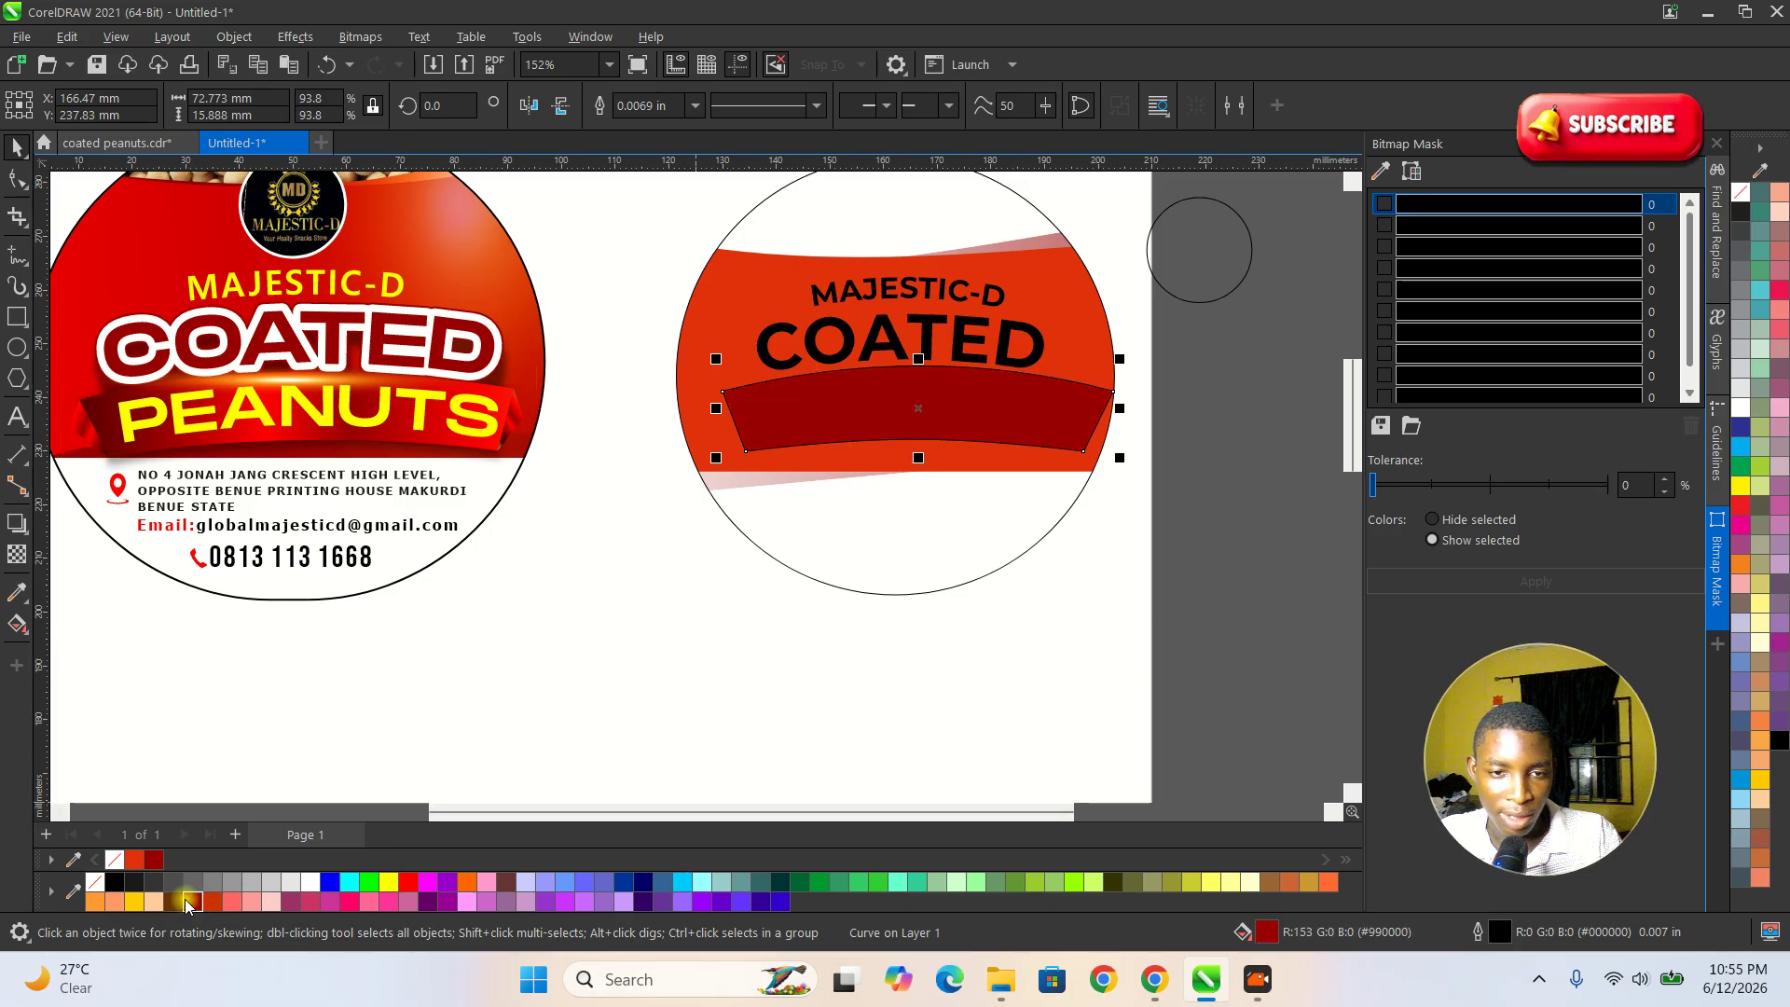
scroll(814, 494, "up", 2)
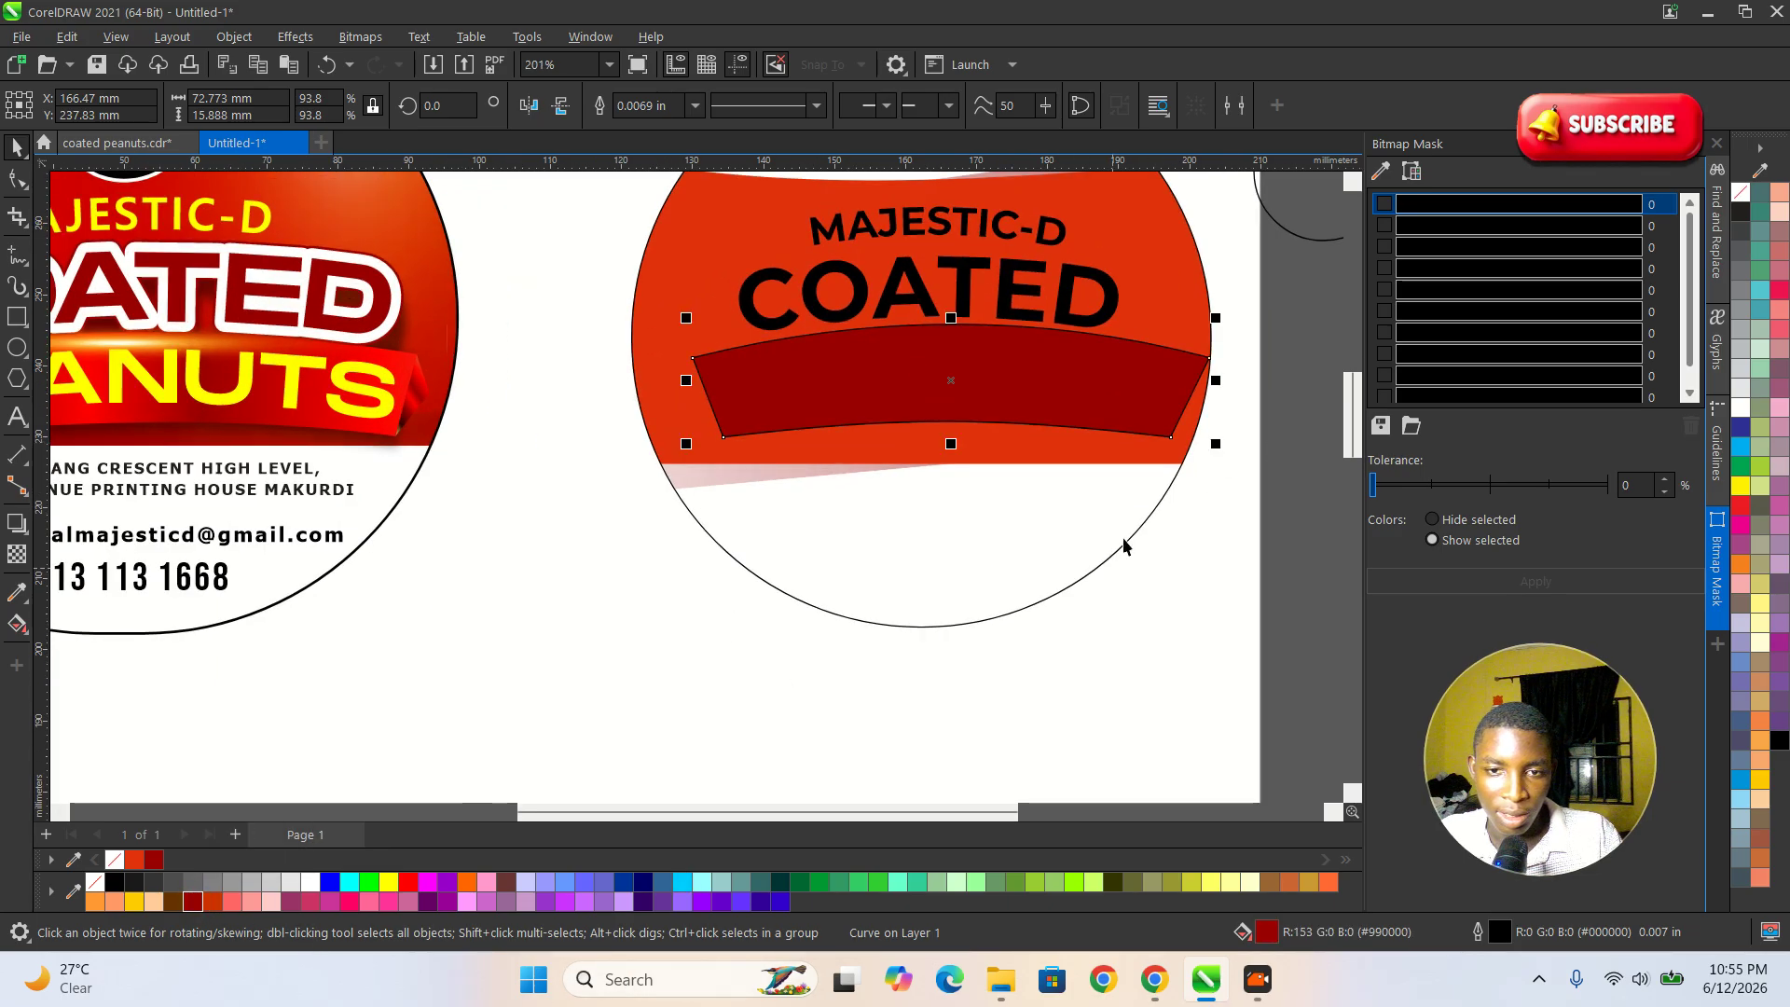
key("ctrl+Page_Down")
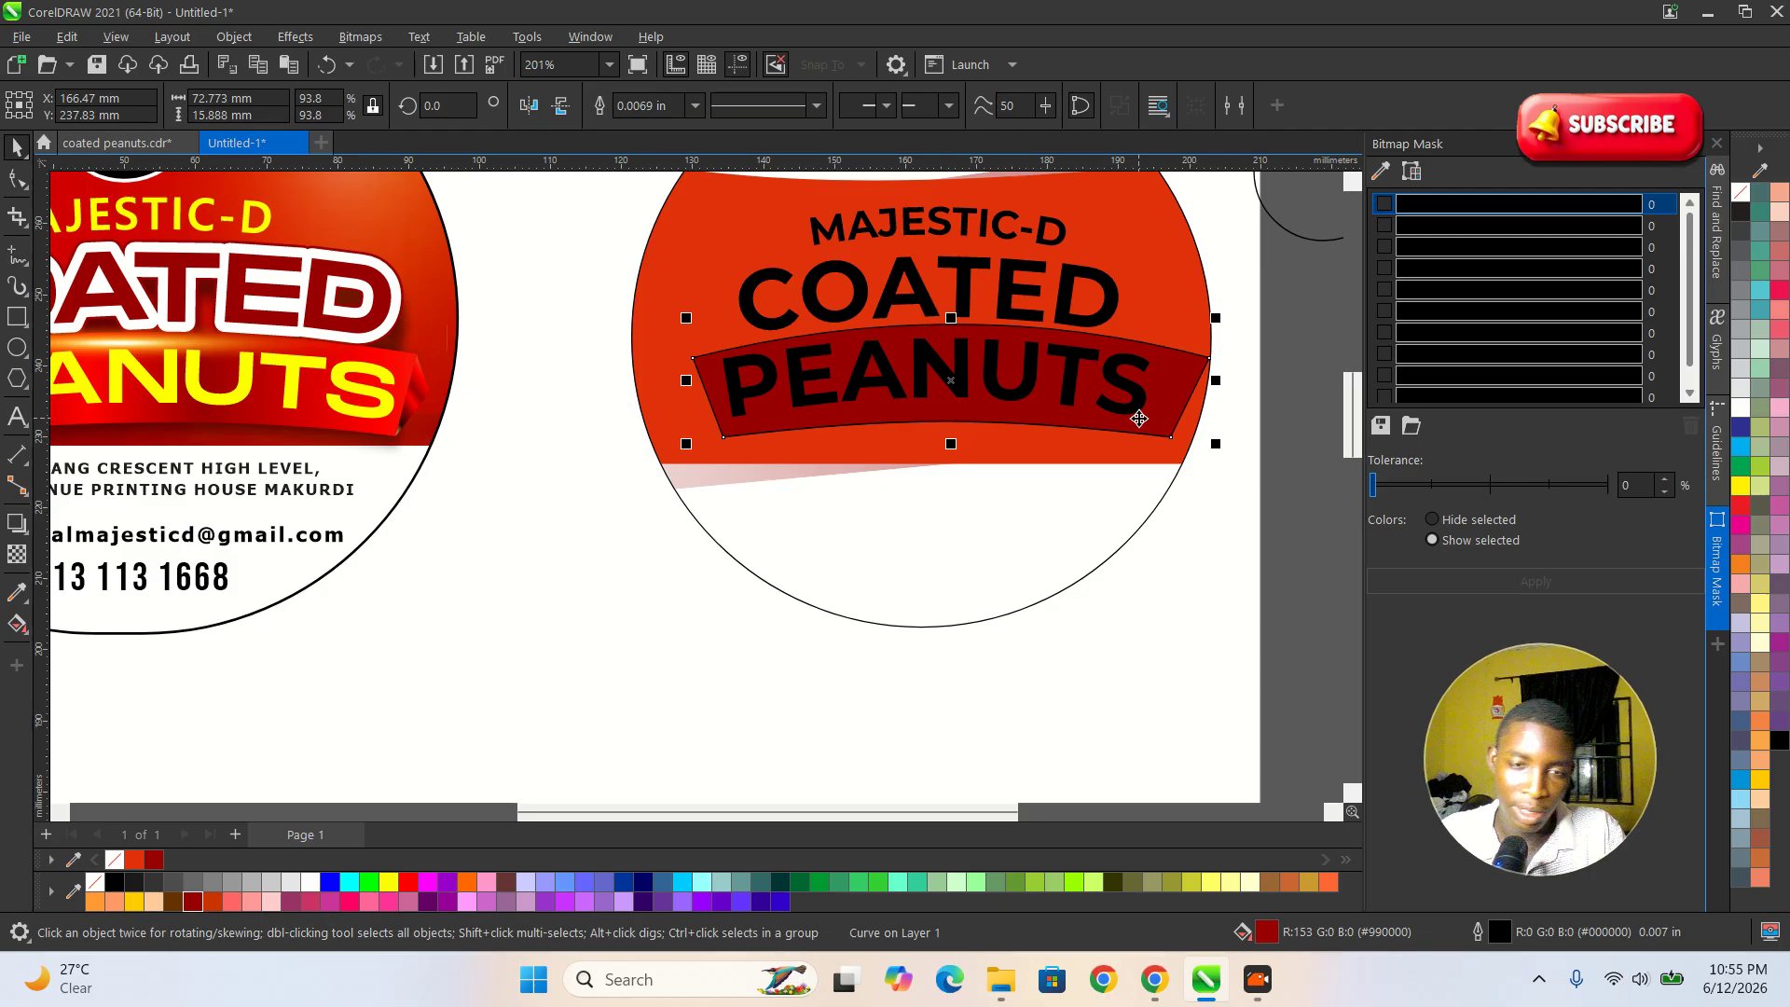
scroll(938, 643, "down", 4)
scroll(1014, 458, "up", 3)
left_click(1162, 541)
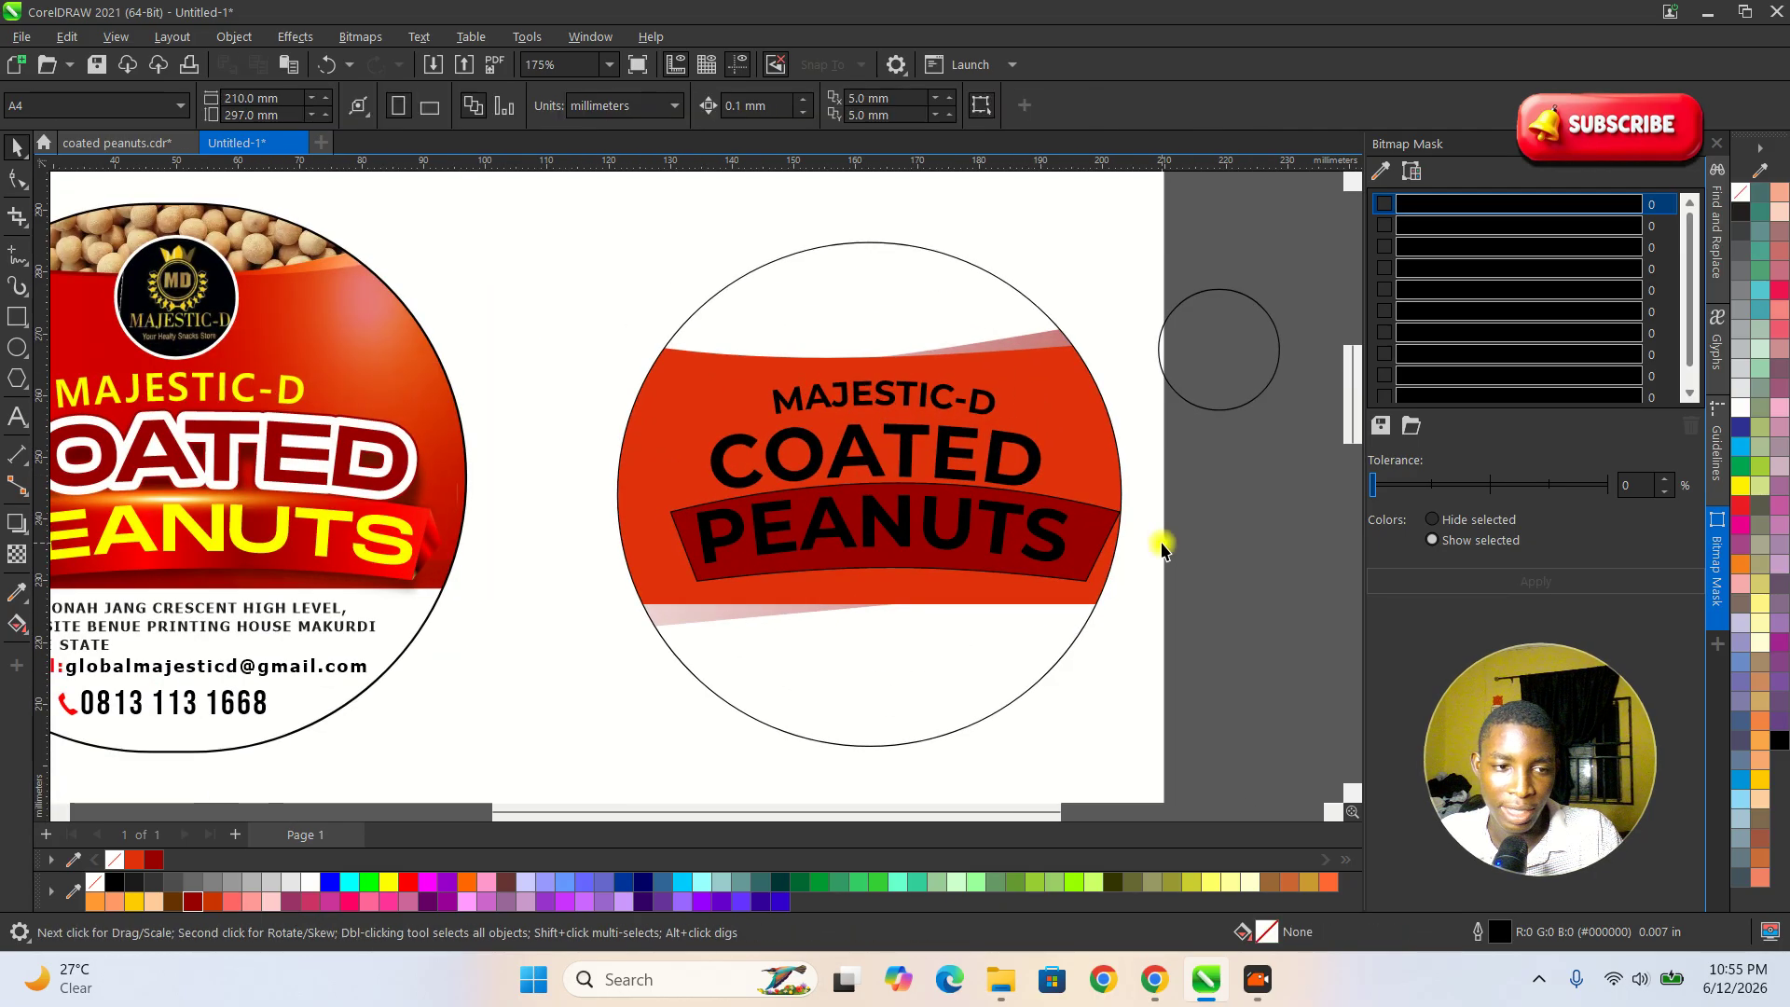
Fill the MAJESTIC-D text with yellow.
scroll(650, 487, "down", 3)
scroll(480, 478, "up", 3)
scroll(925, 387, "up", 2)
left_click(923, 416)
left_click(392, 881)
scroll(806, 528, "down", 1)
key("Escape")
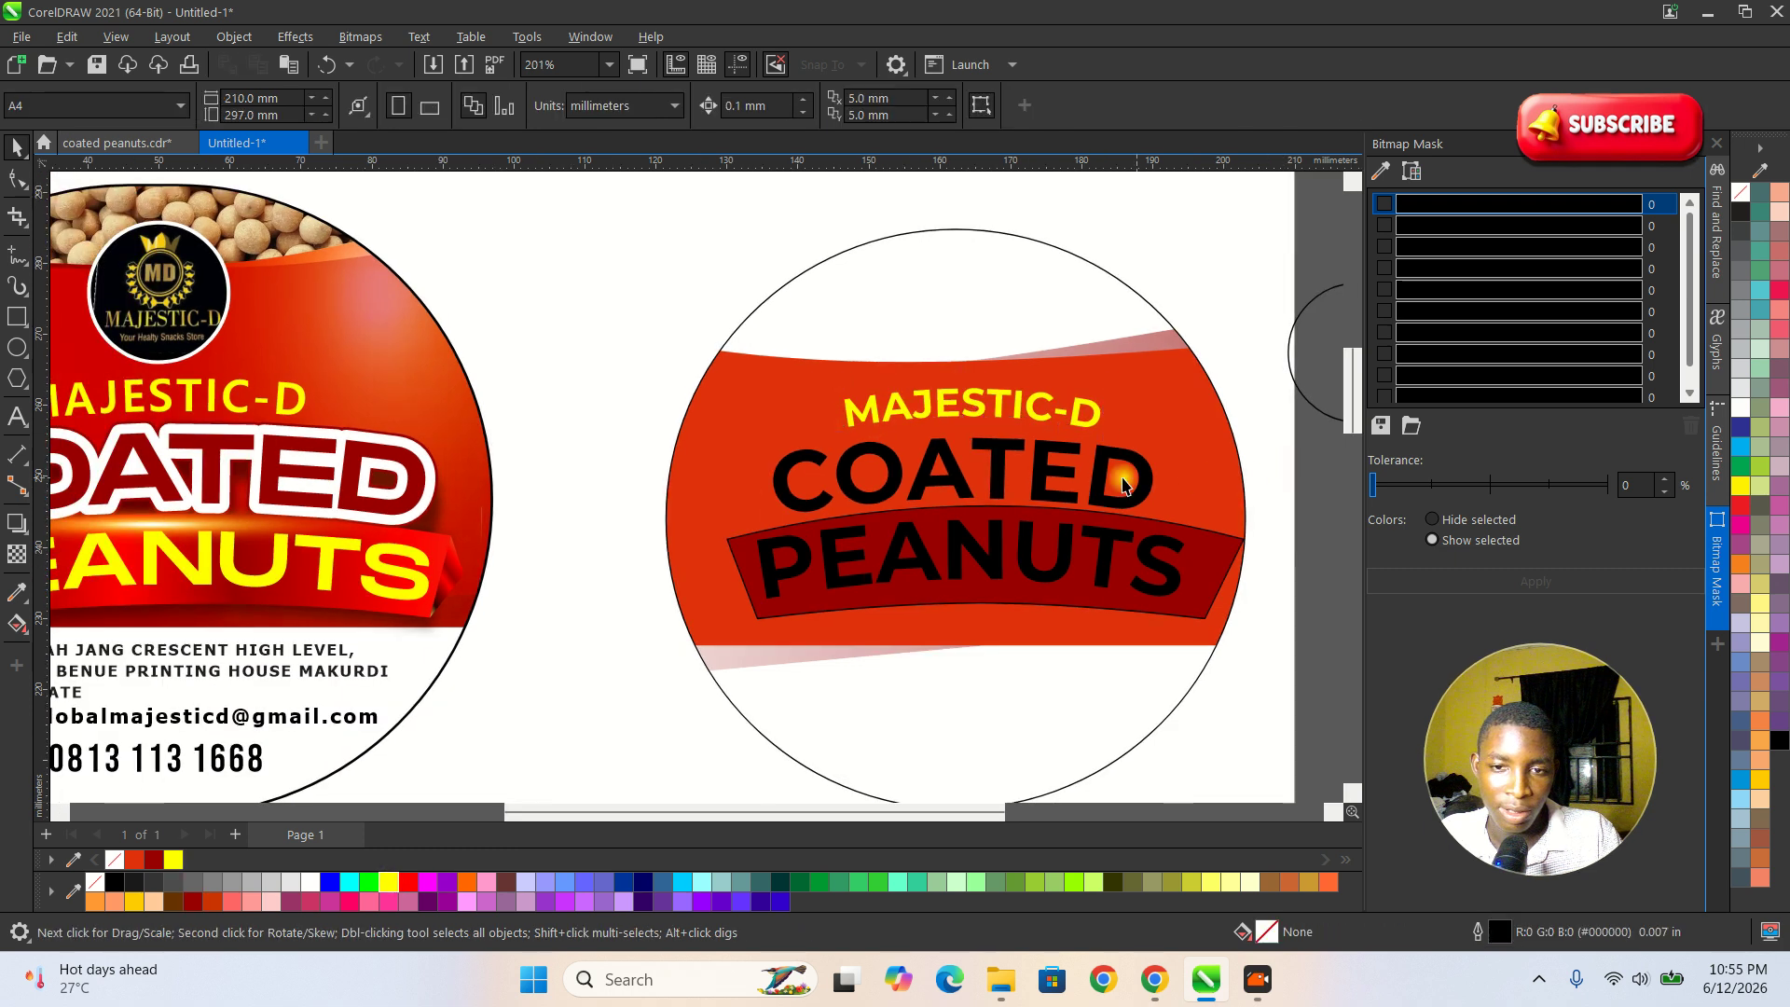
Fill the COATED text with white.
left_click(1005, 473)
scroll(1005, 473, "up", 2)
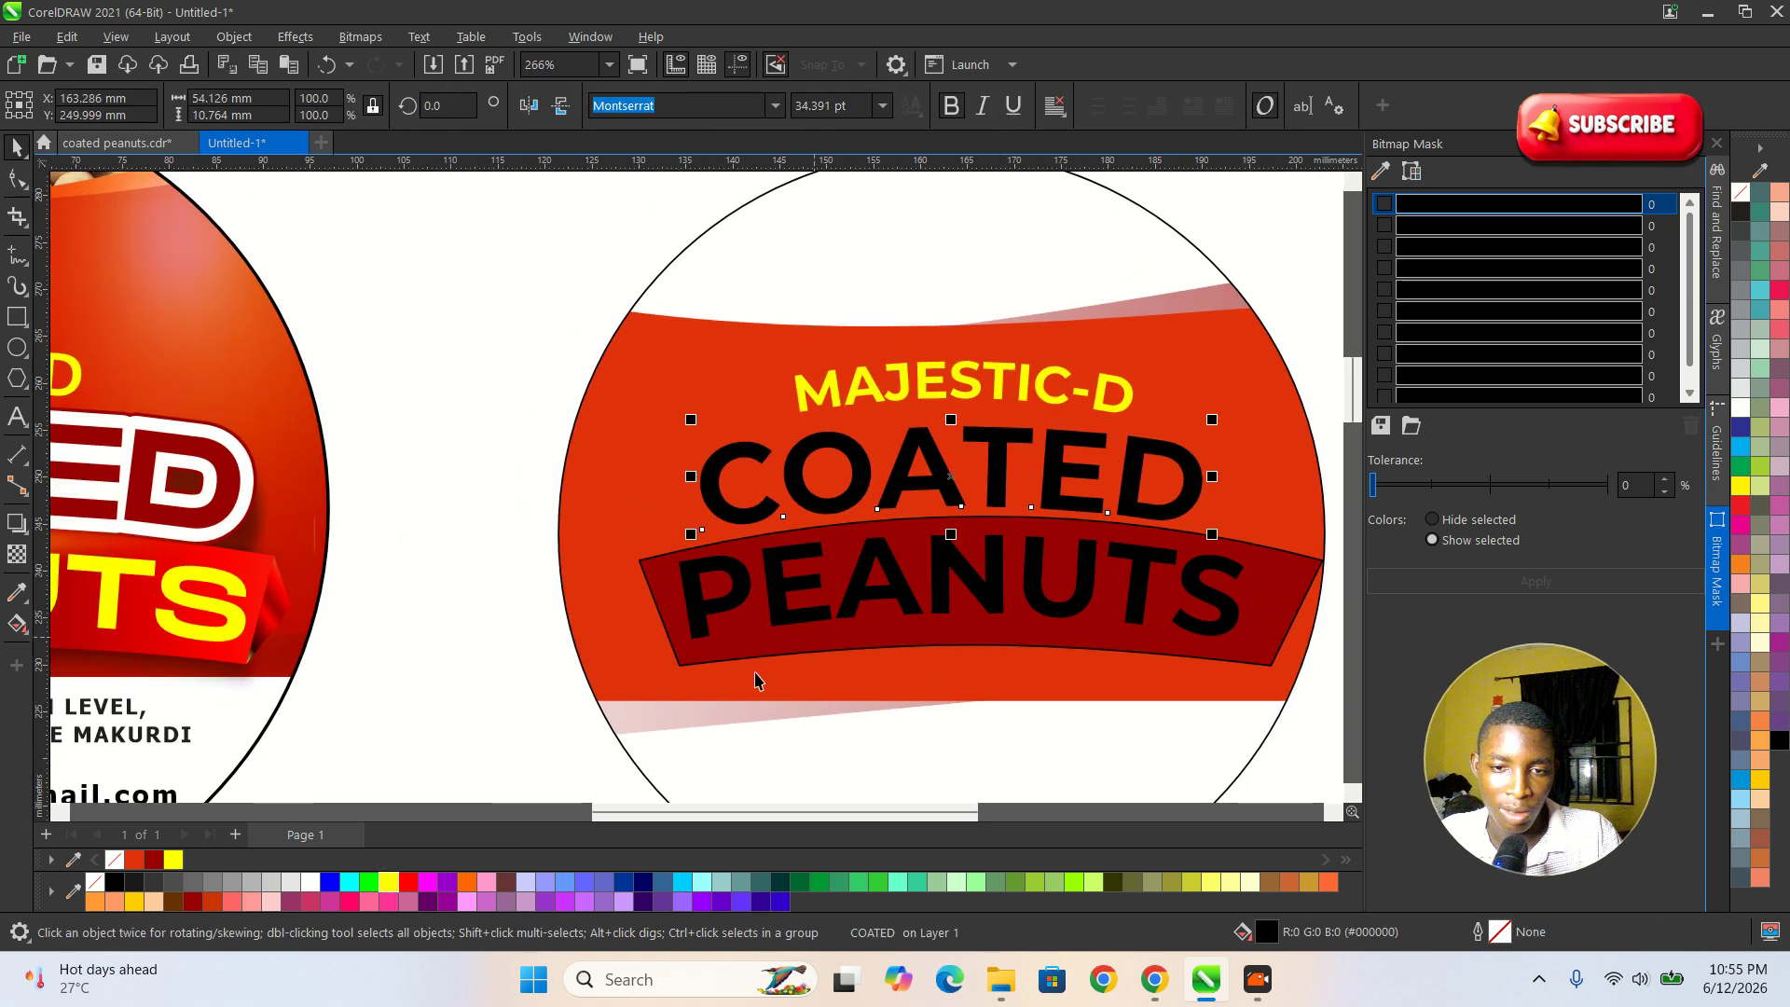
left_click(309, 882)
scroll(638, 527, "down", 2)
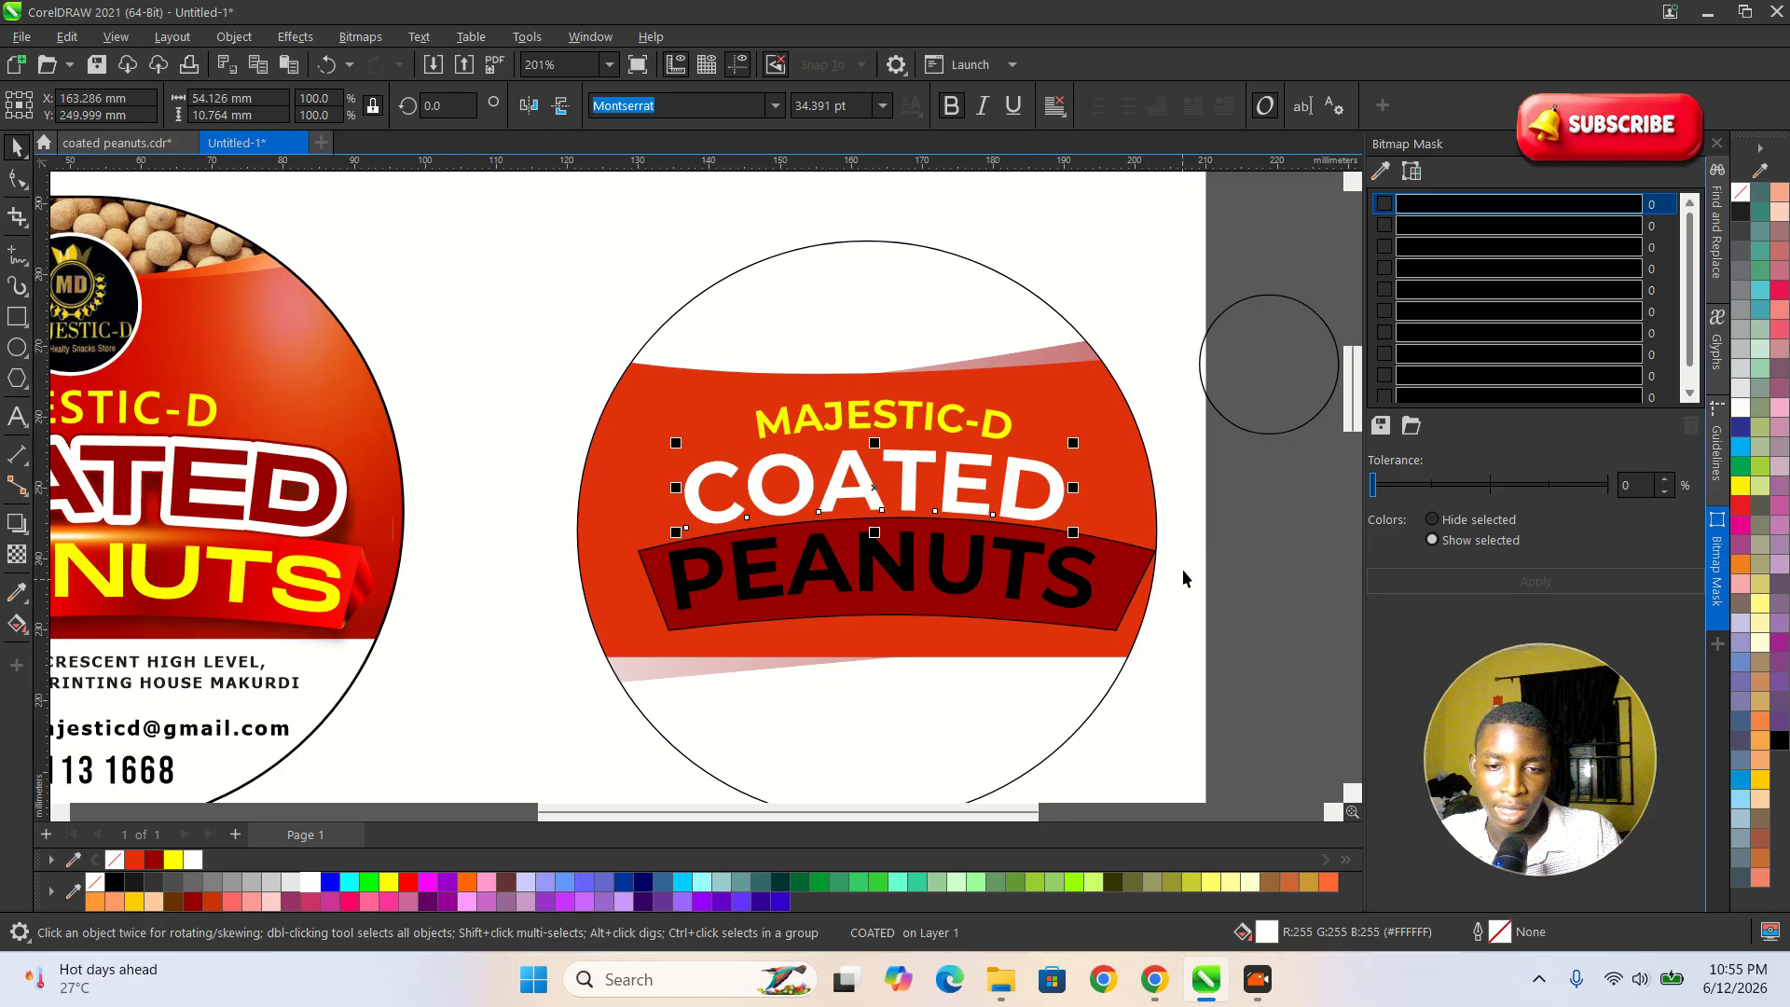
Give the COATED text a 0.1 in outline that sits behind the fill and scales with the object.
scroll(1091, 503, "up", 2)
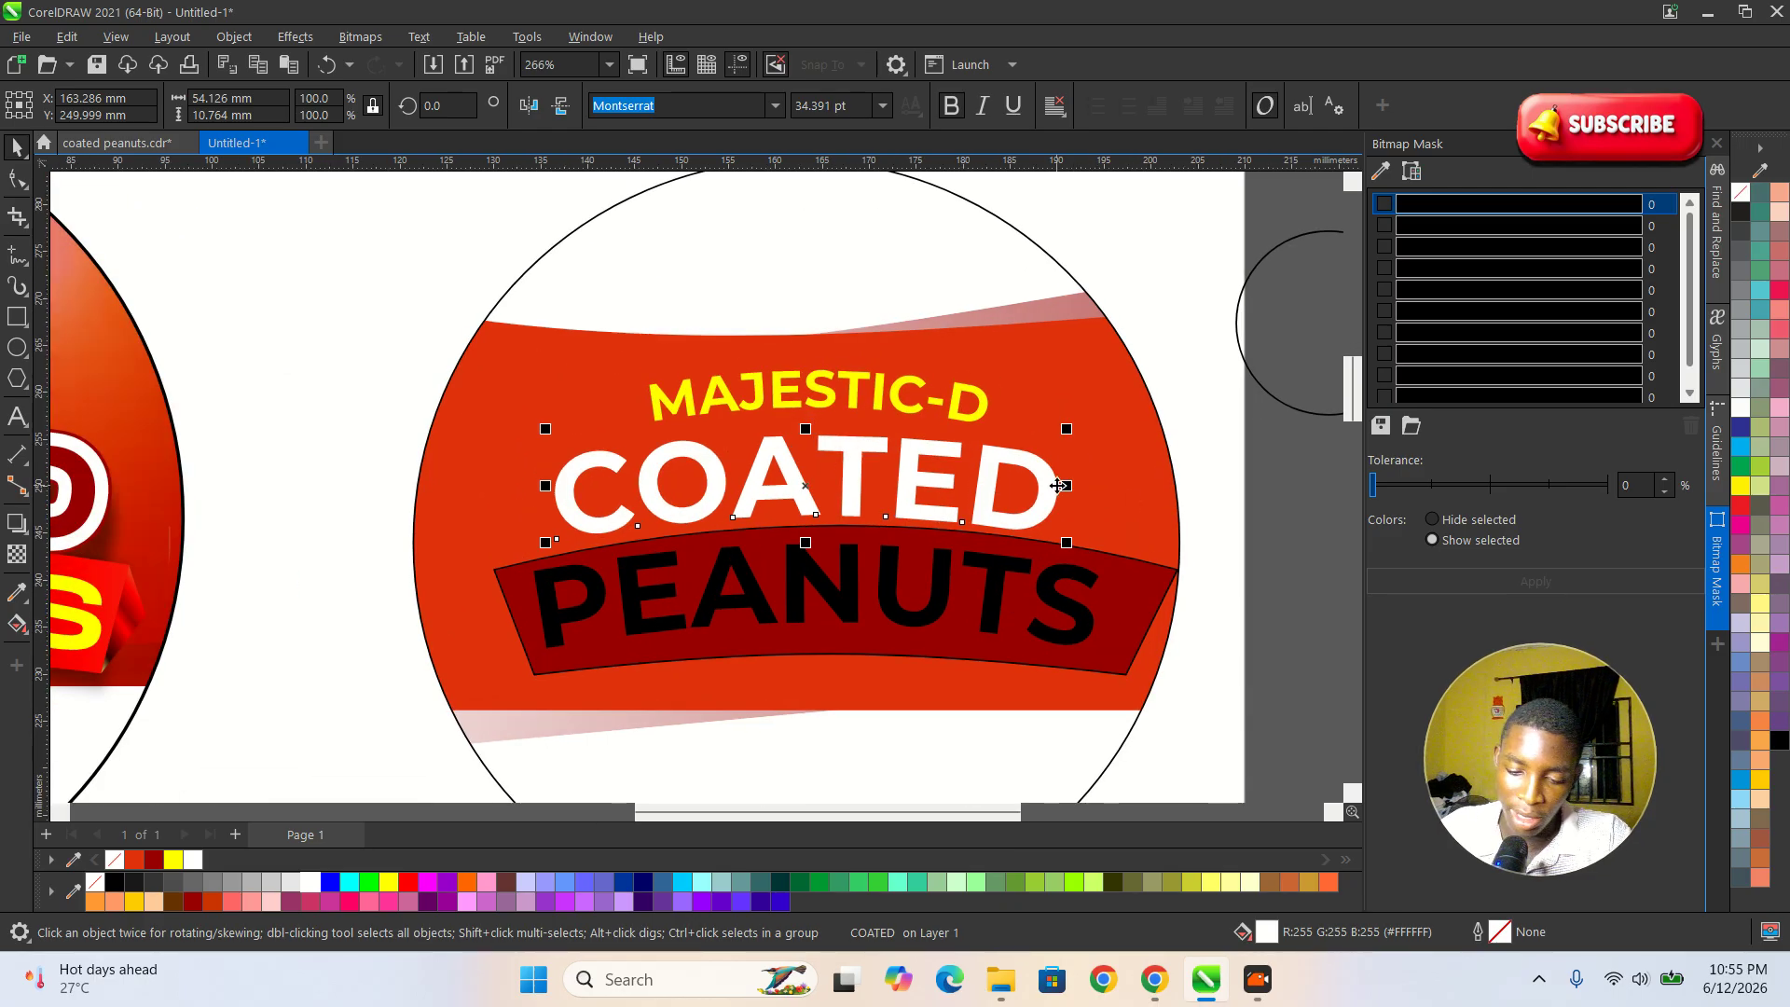
key("F12")
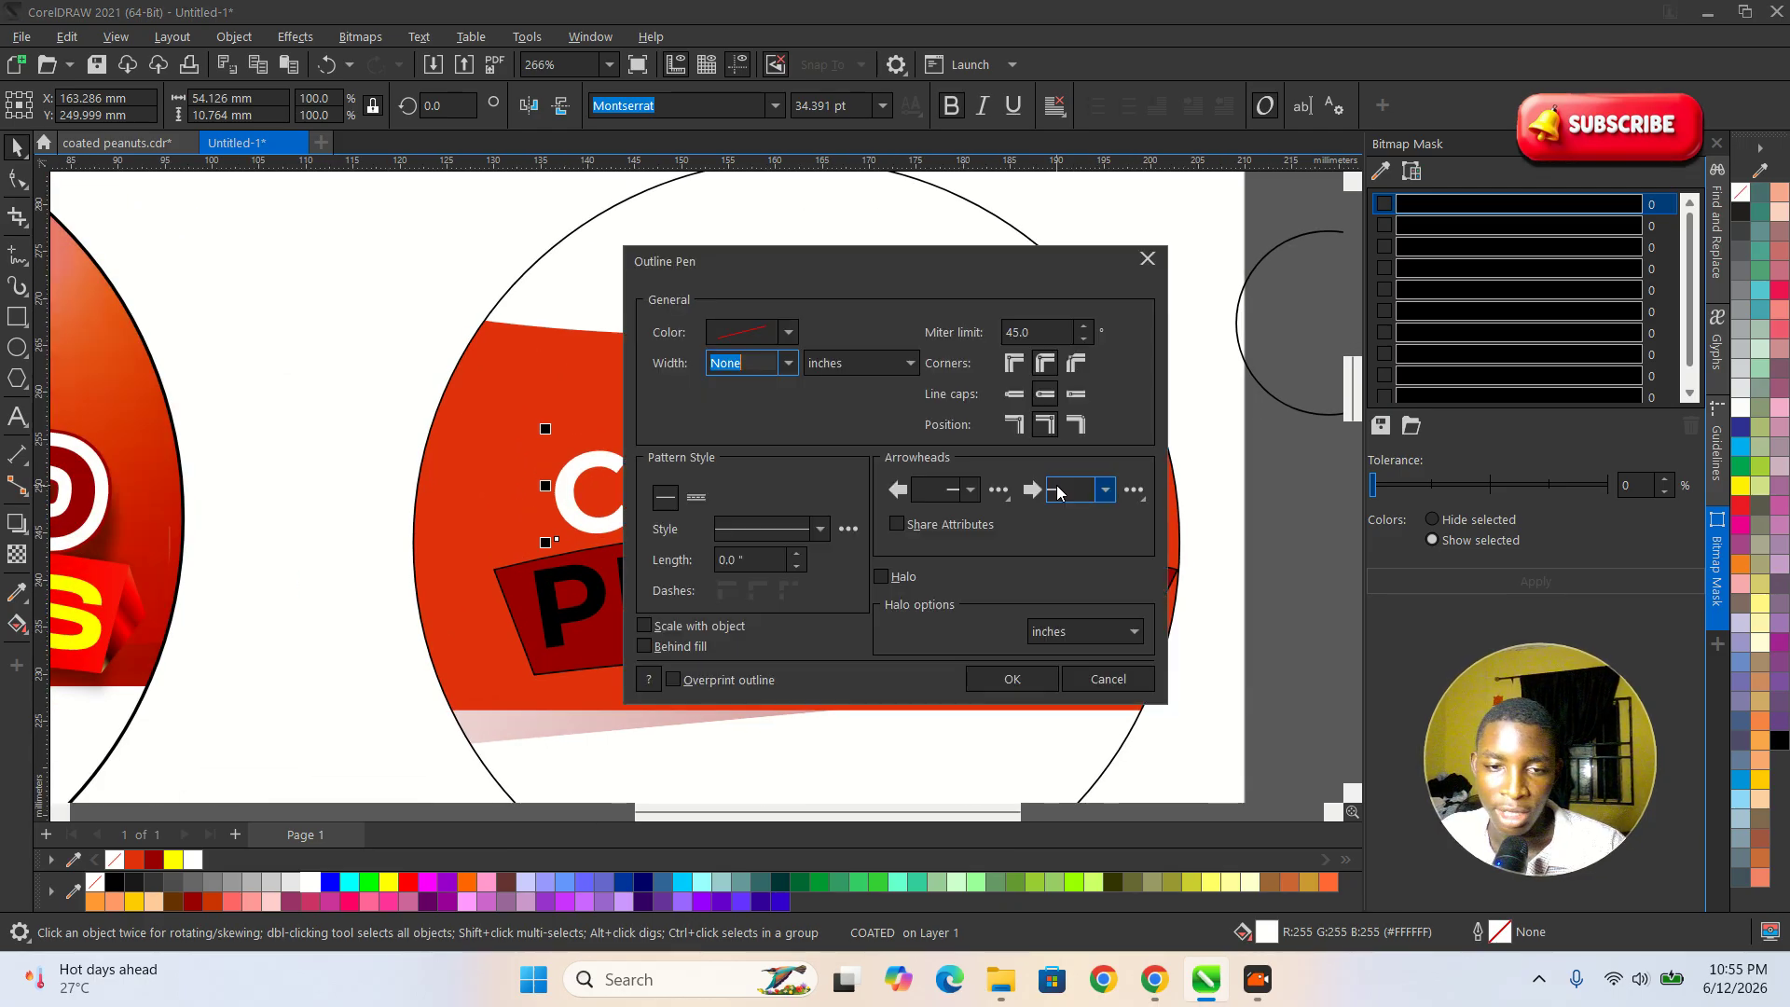
left_click(788, 364)
left_click(757, 530)
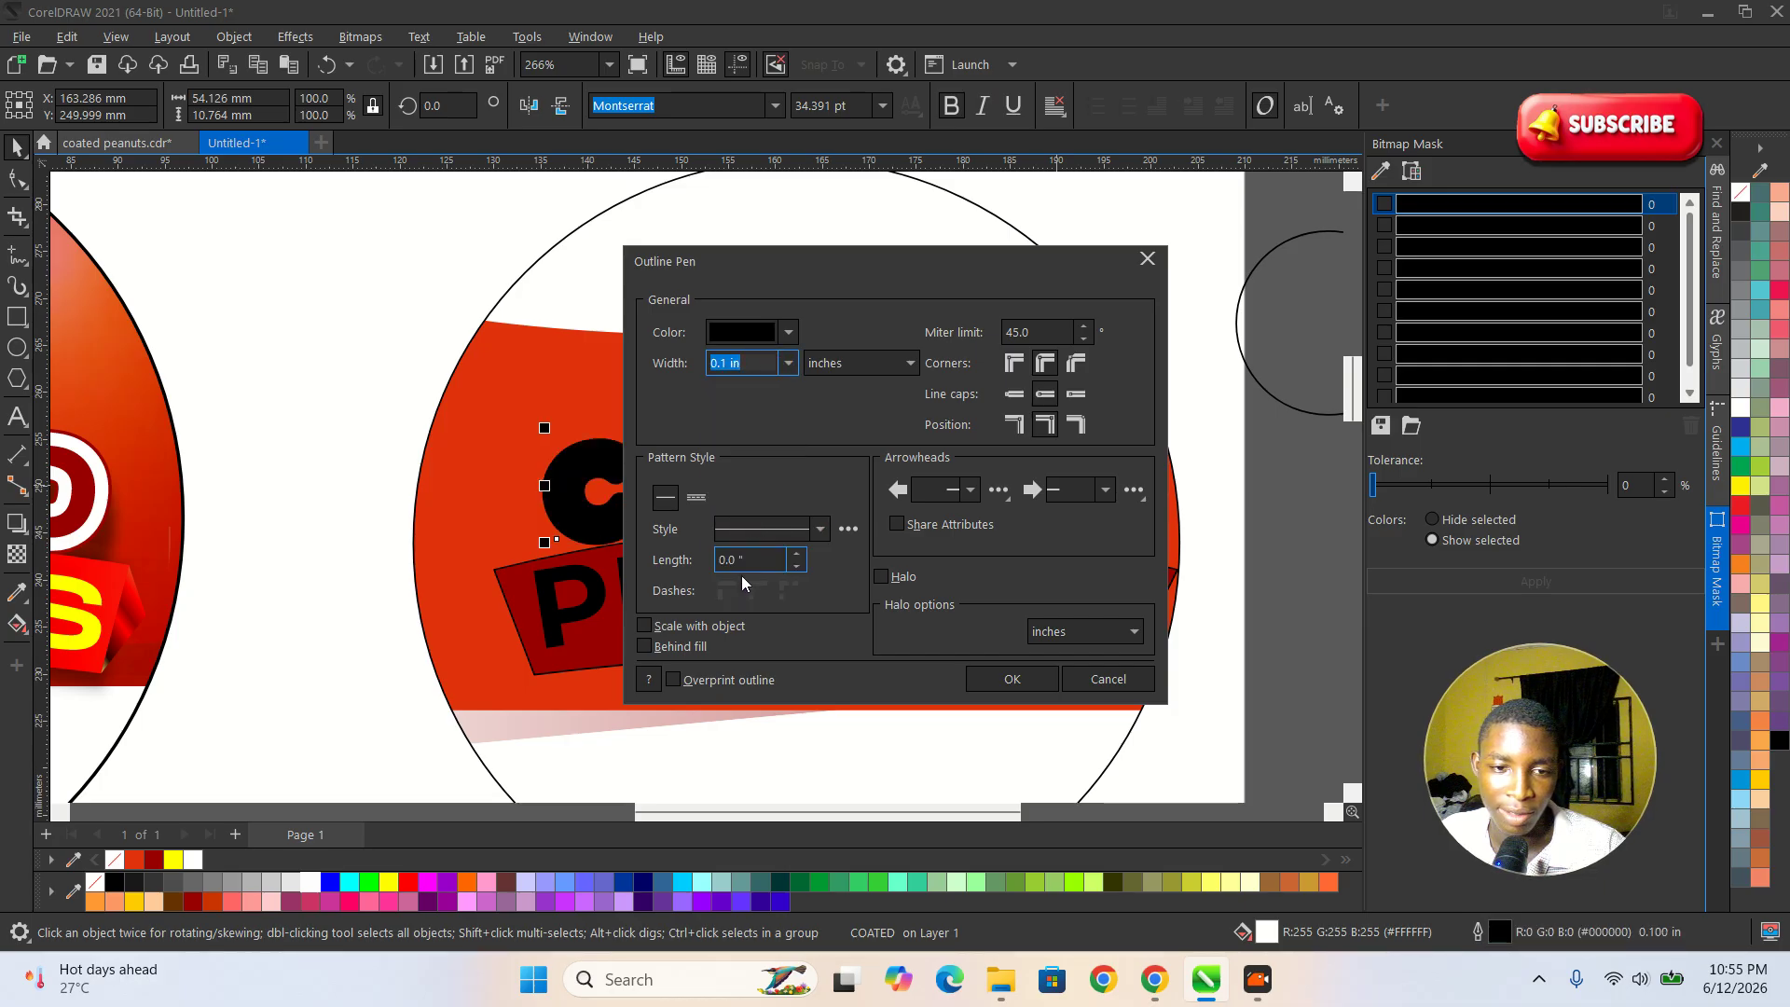
left_click(689, 647)
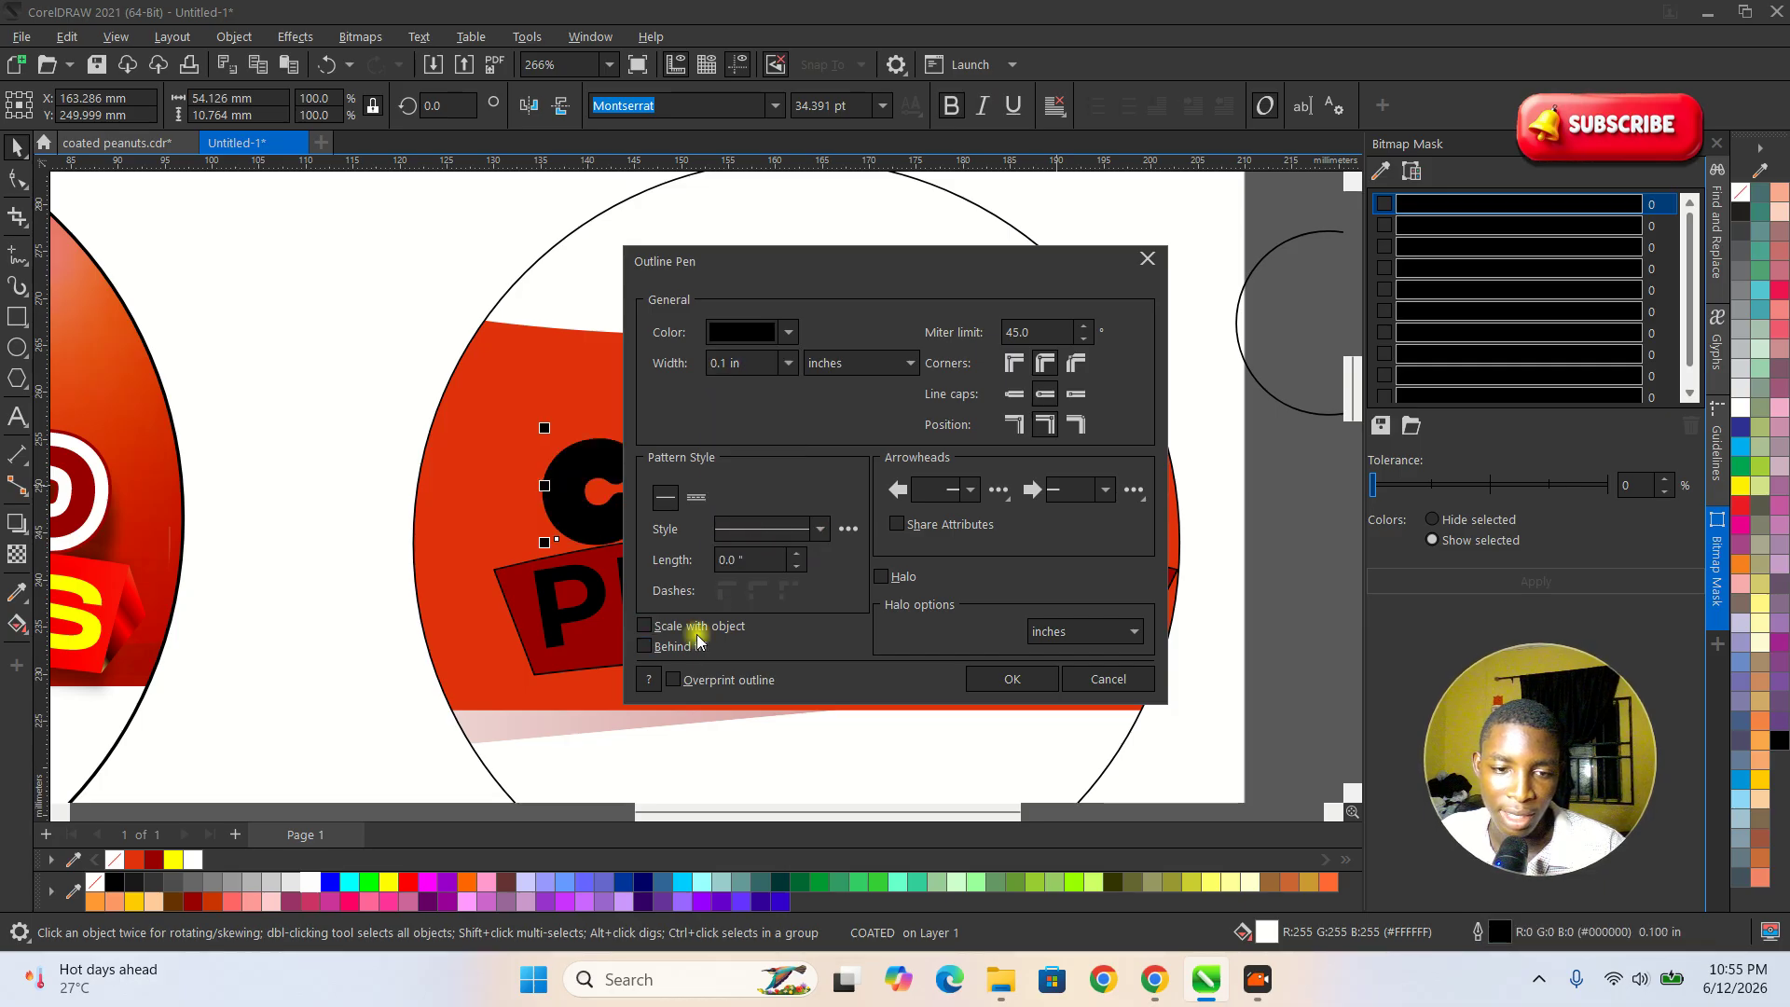
left_click(677, 643)
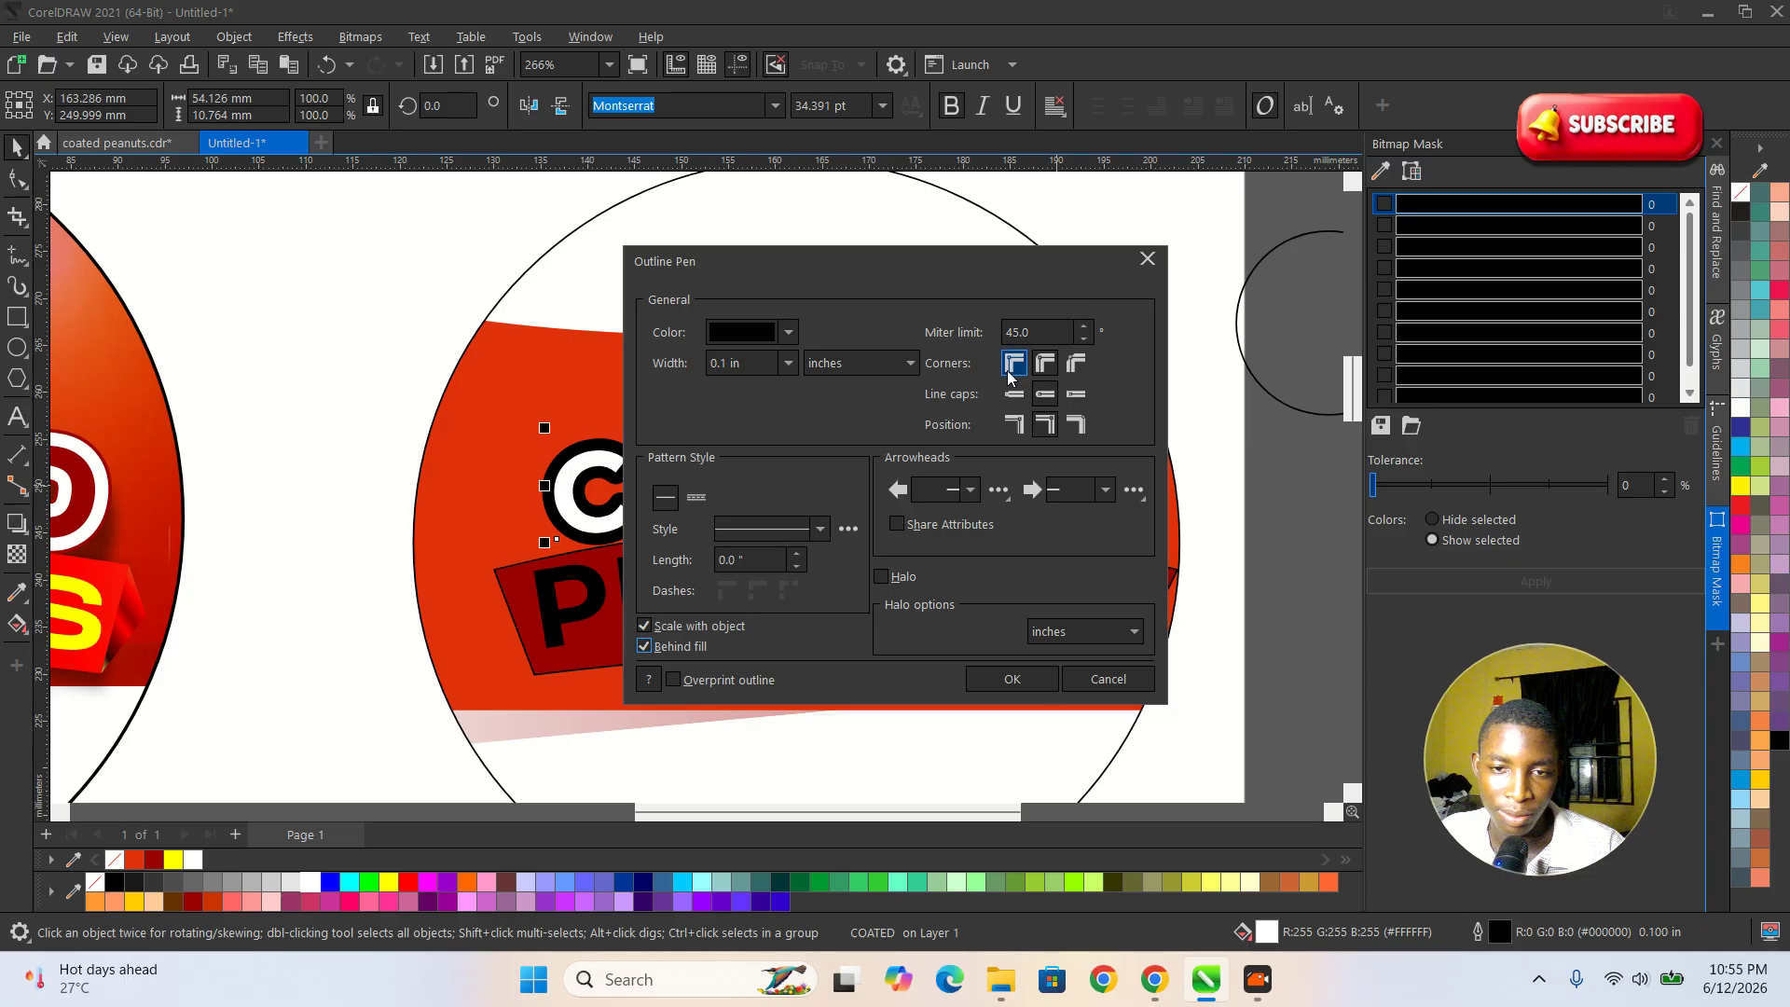
left_click(1045, 363)
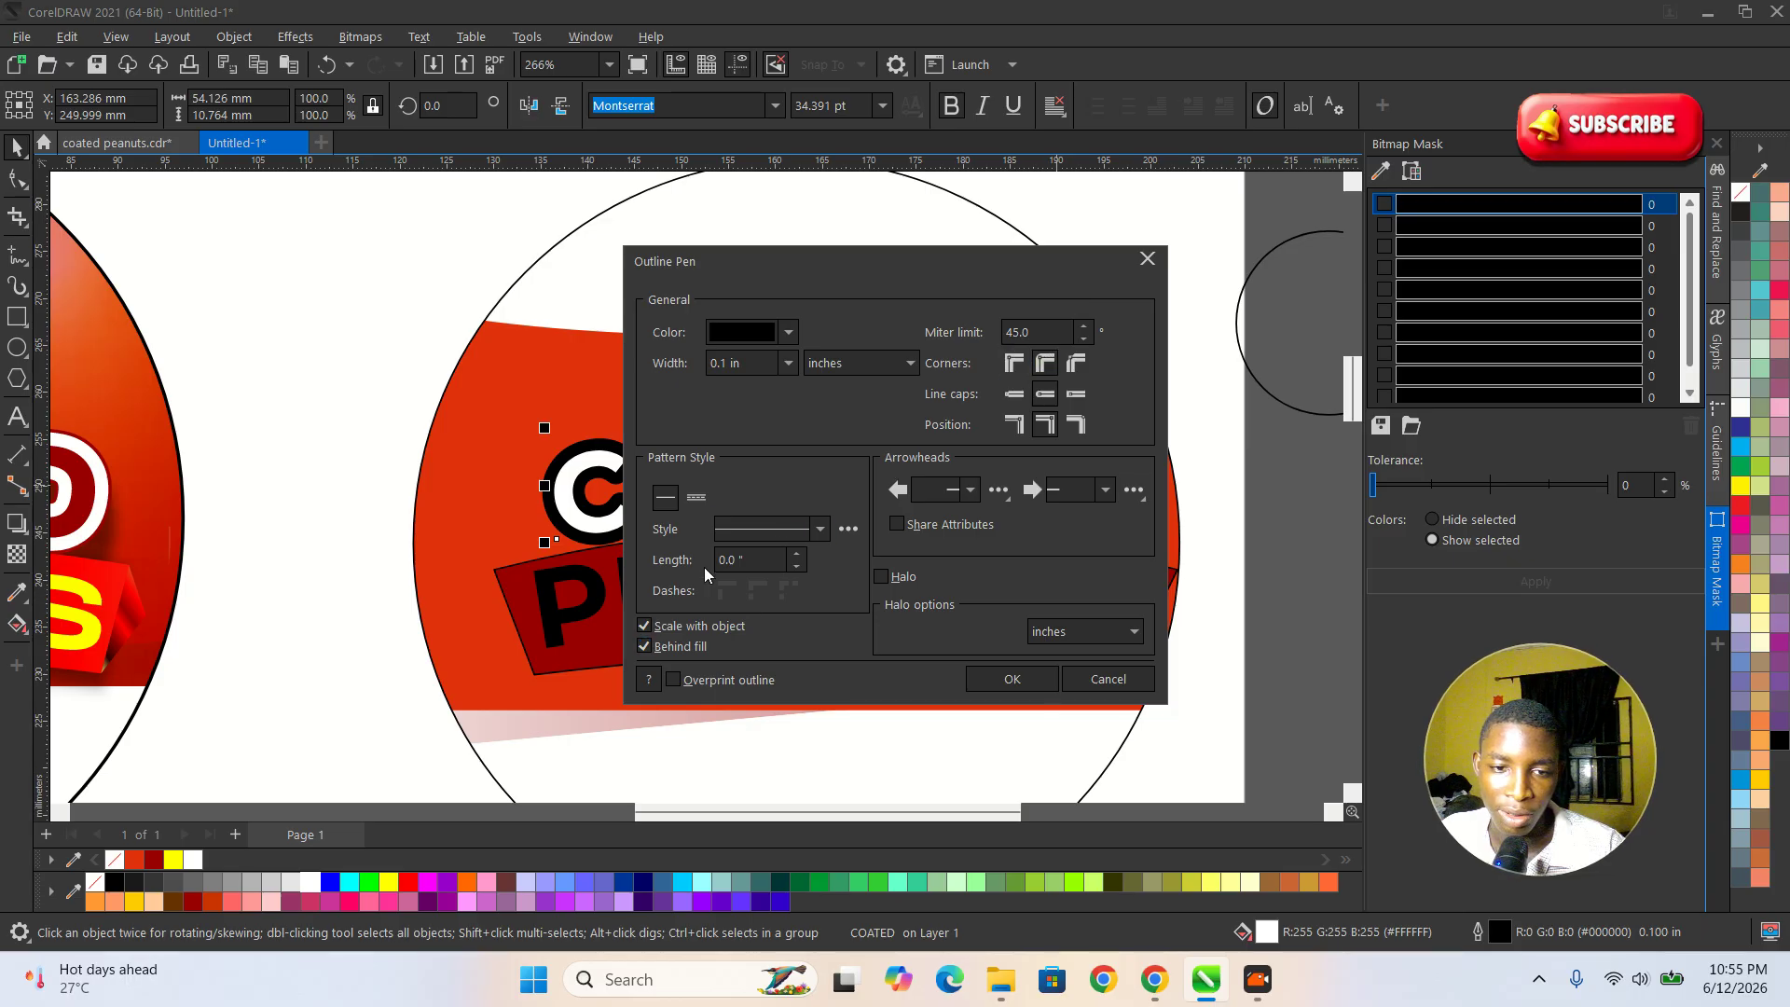
left_click(1021, 679)
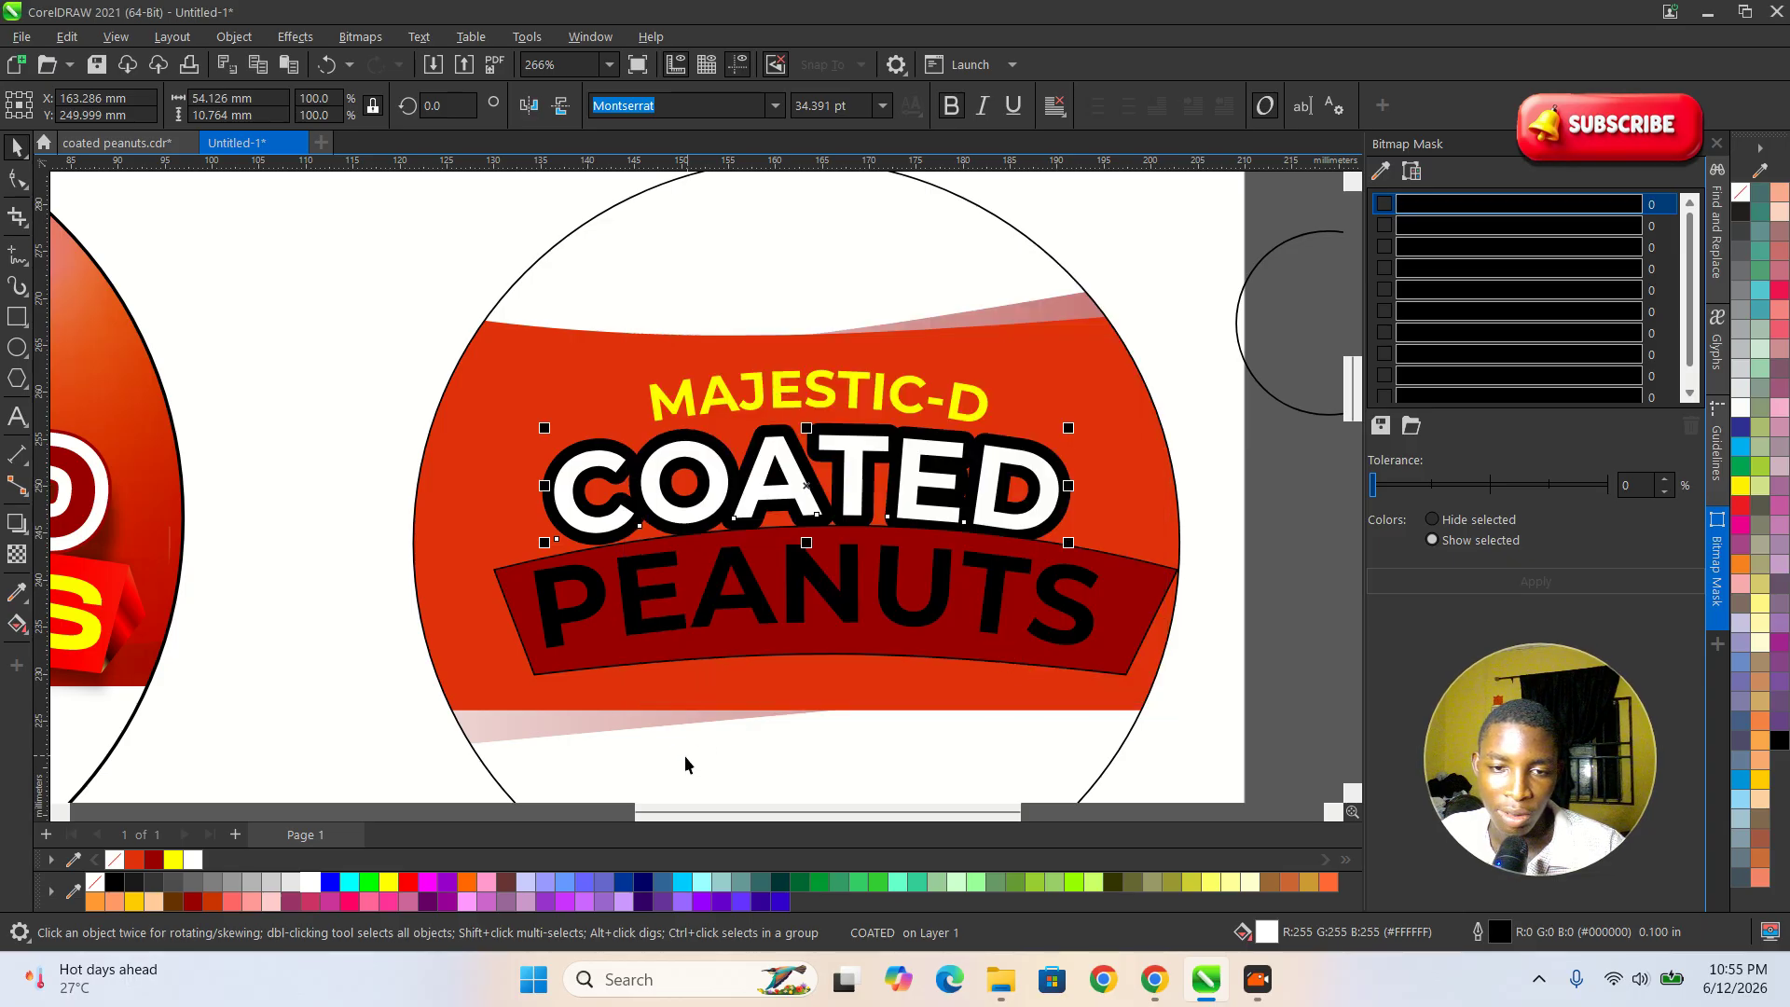
Fill the COATED text with Ruby Red #990000 and colour its outline white.
left_click(155, 859)
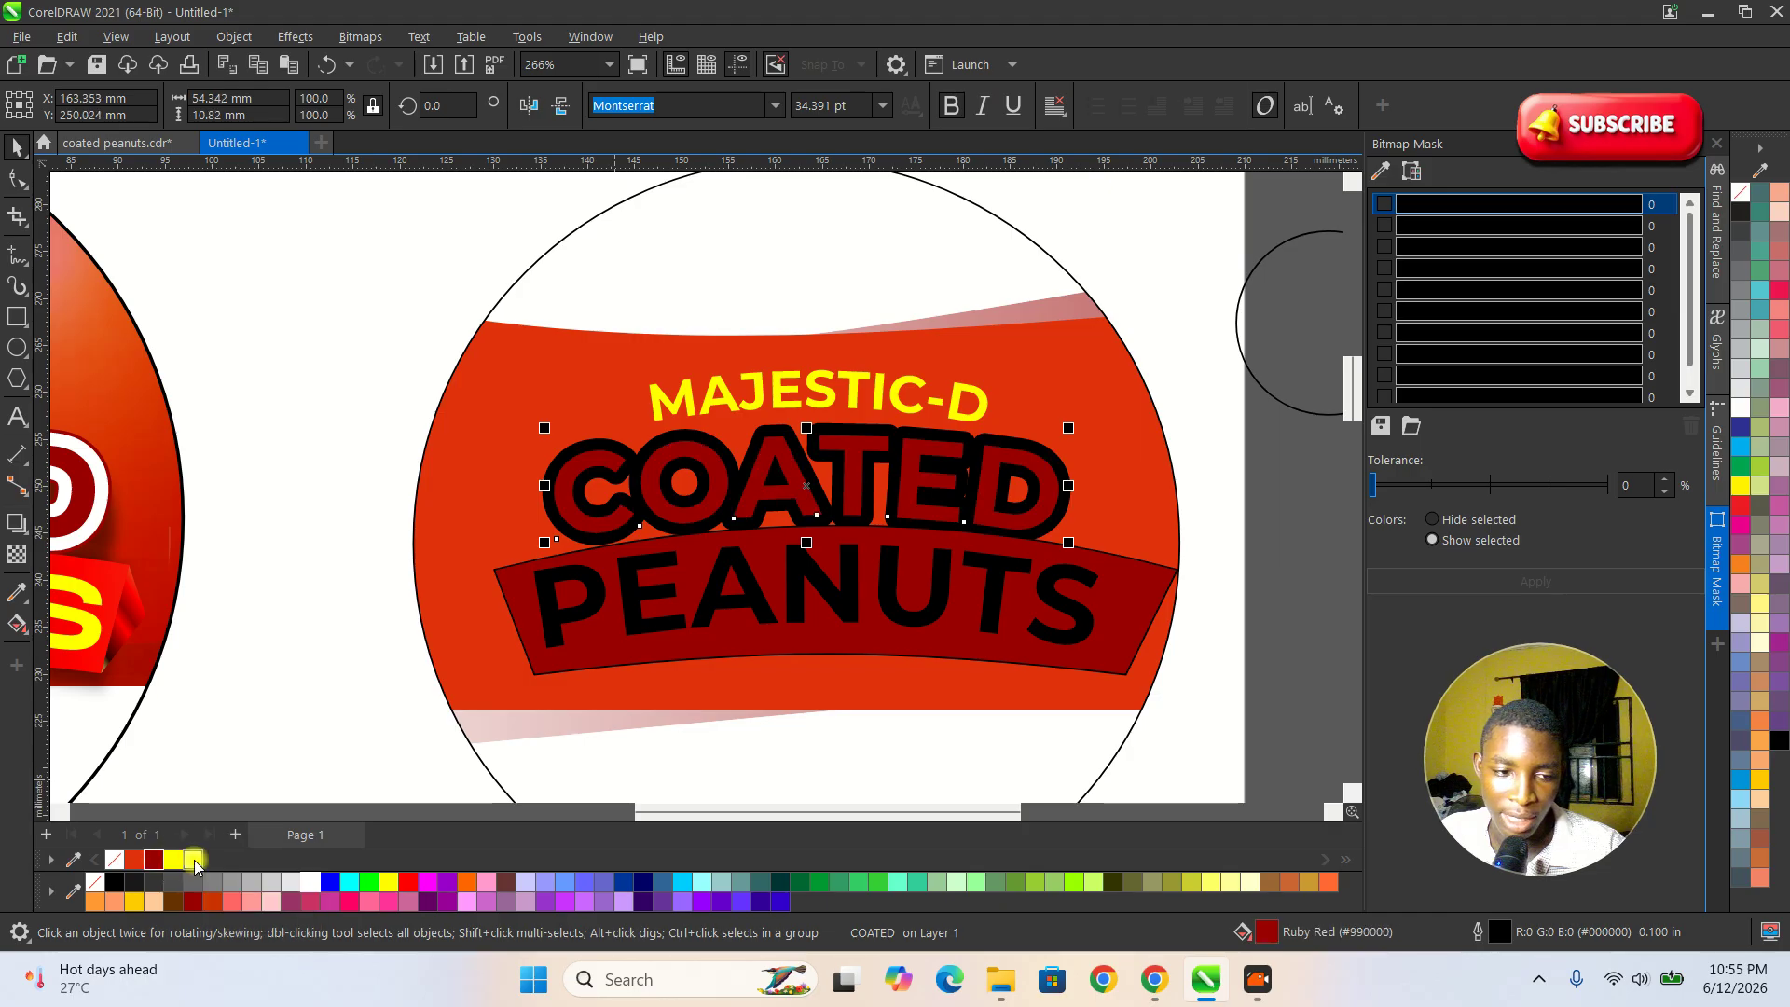
right_click(193, 859)
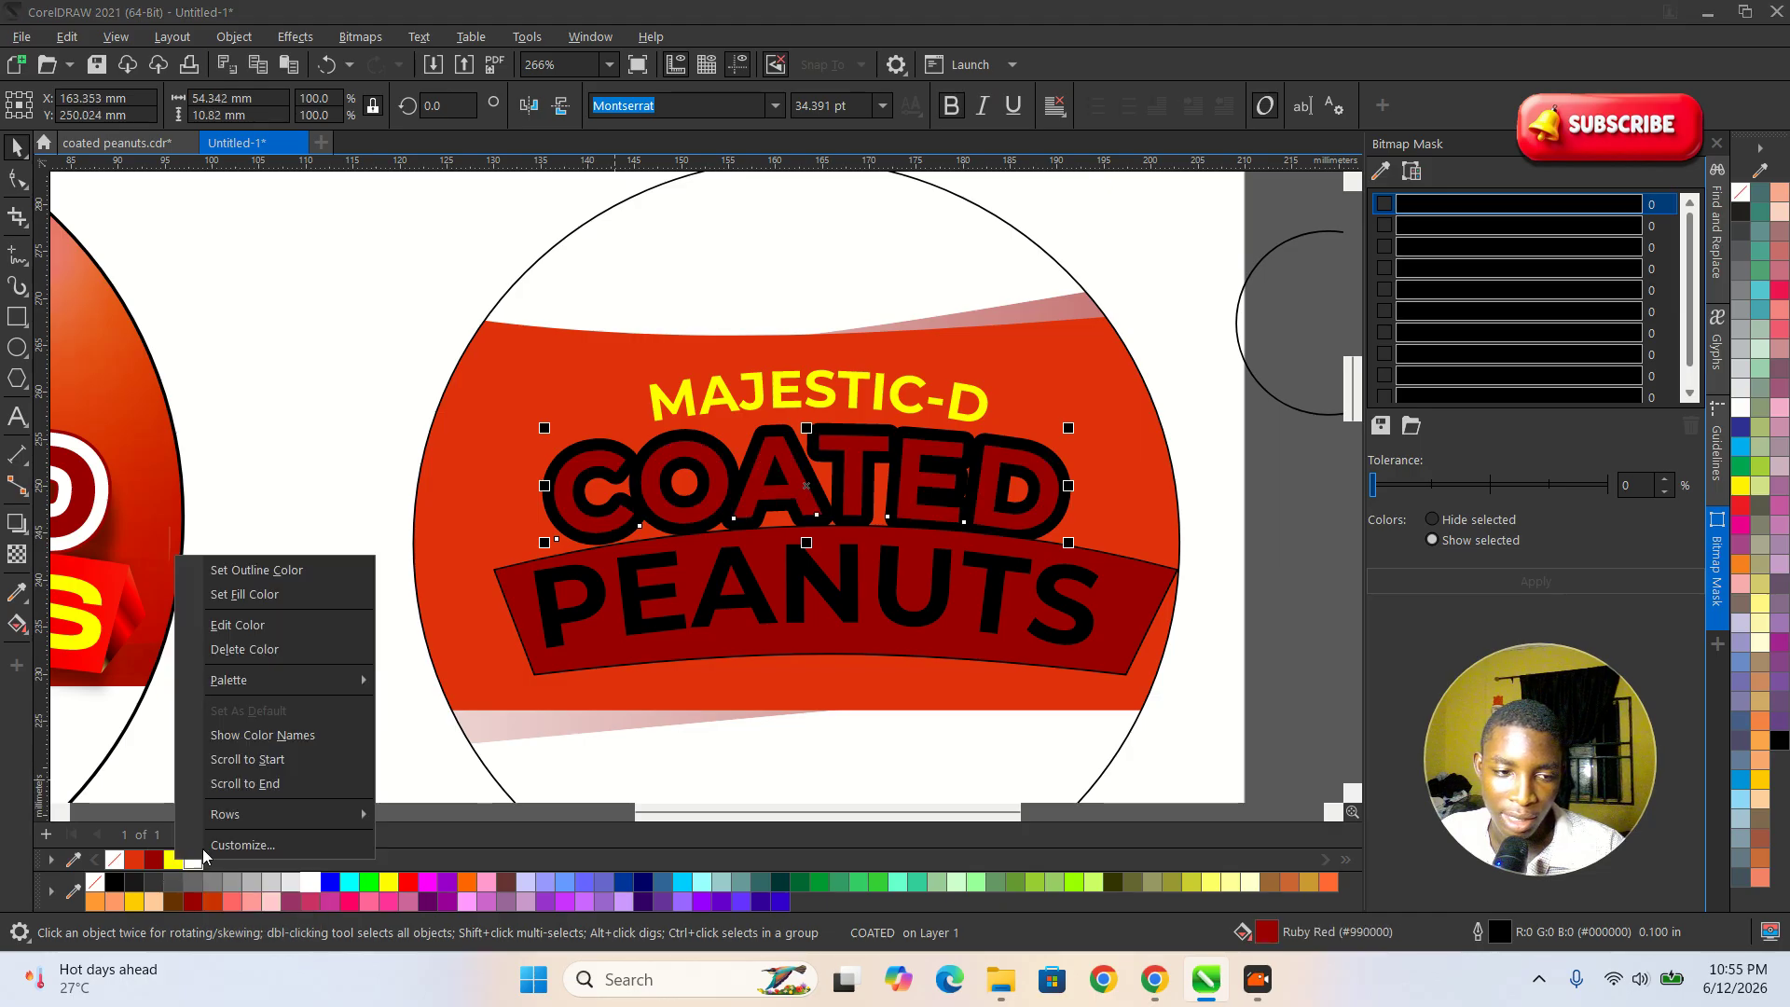
left_click(242, 571)
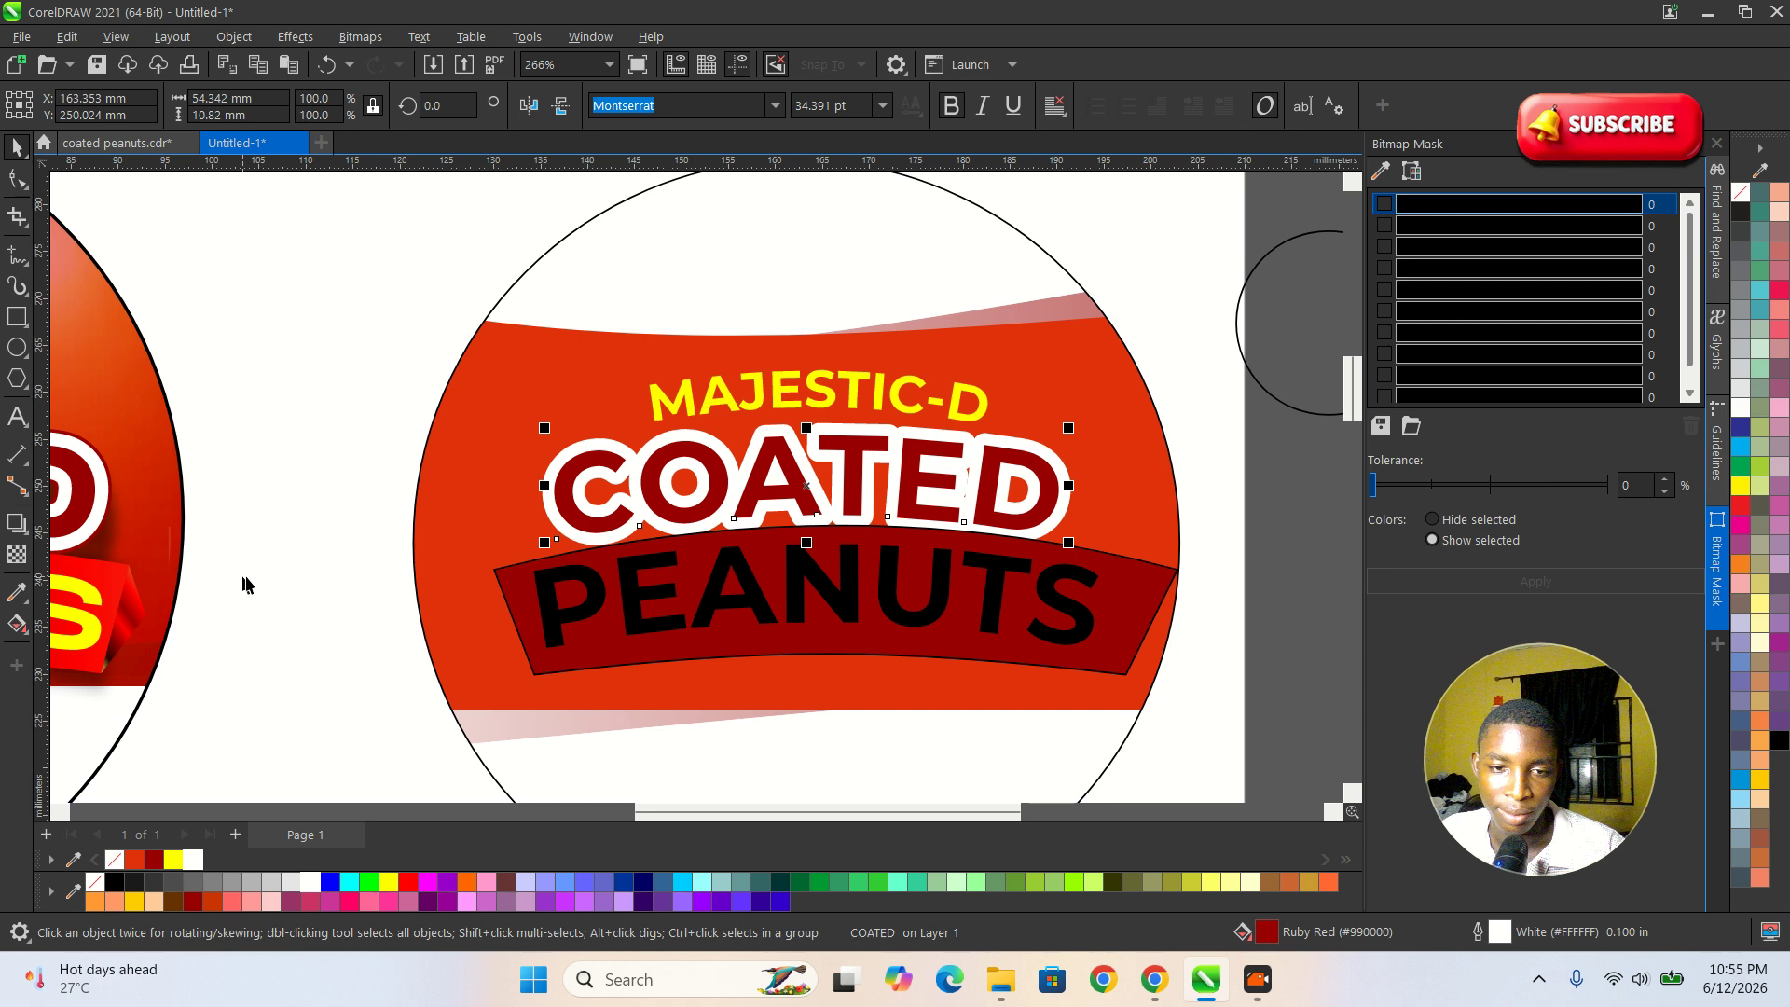
Move the banner and the PEANUTS text down together to leave a gap below COATED.
scroll(467, 606, "down", 3)
scroll(686, 622, "up", 1)
left_click_drag(1082, 648, 532, 479)
scroll(737, 559, "up", 2)
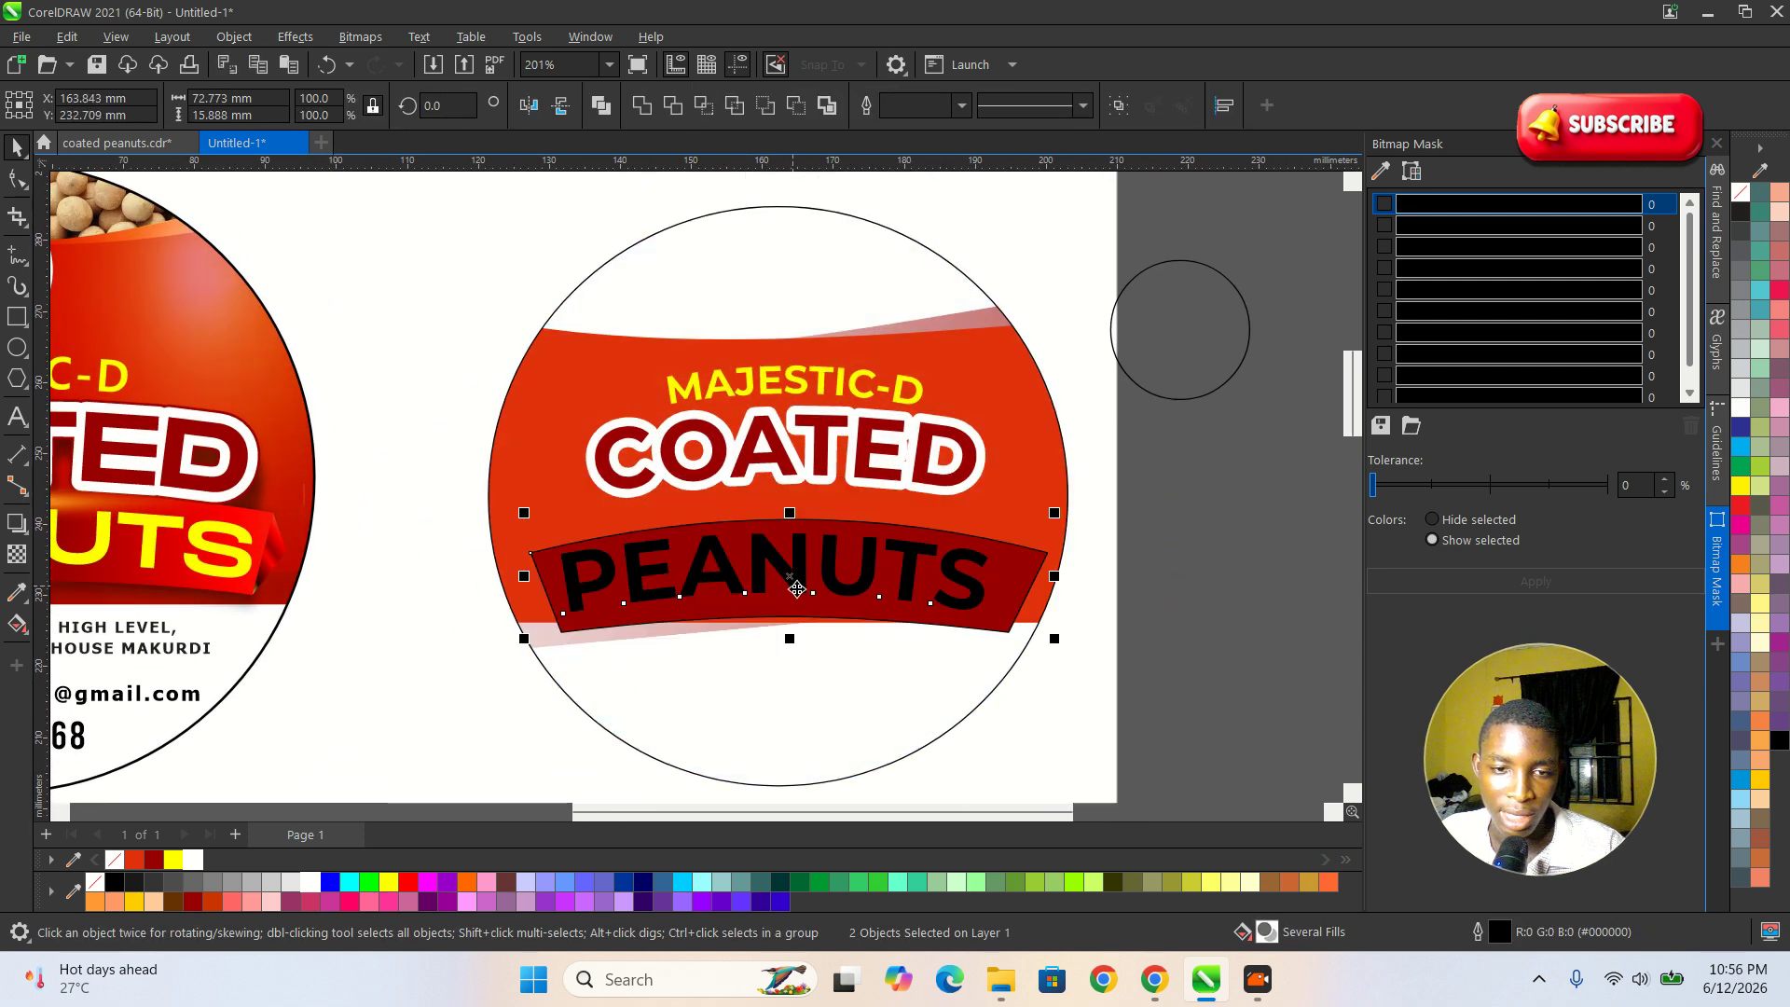
left_click(1227, 519)
scroll(1029, 462, "down", 2)
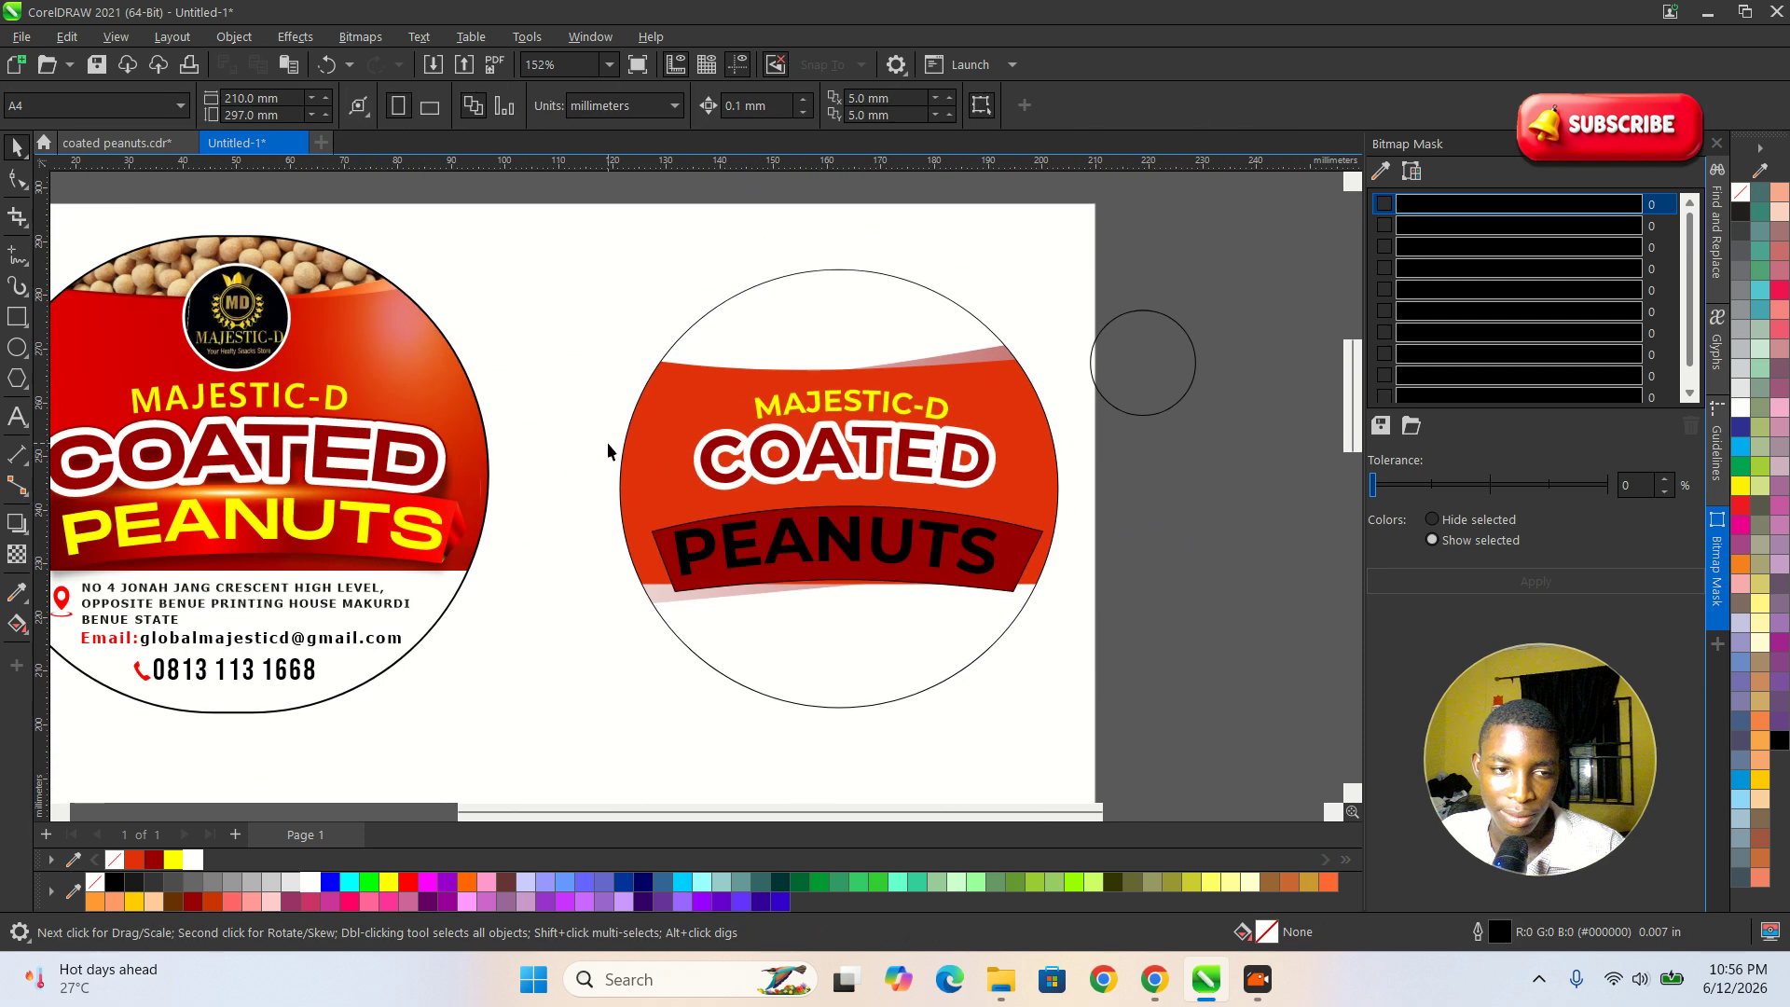
Nudge the COATED text down slightly and centre it horizontally on the label's circle.
scroll(788, 458, "up", 1)
scroll(789, 458, "up", 3)
scroll(1030, 510, "down", 5)
scroll(503, 464, "up", 8)
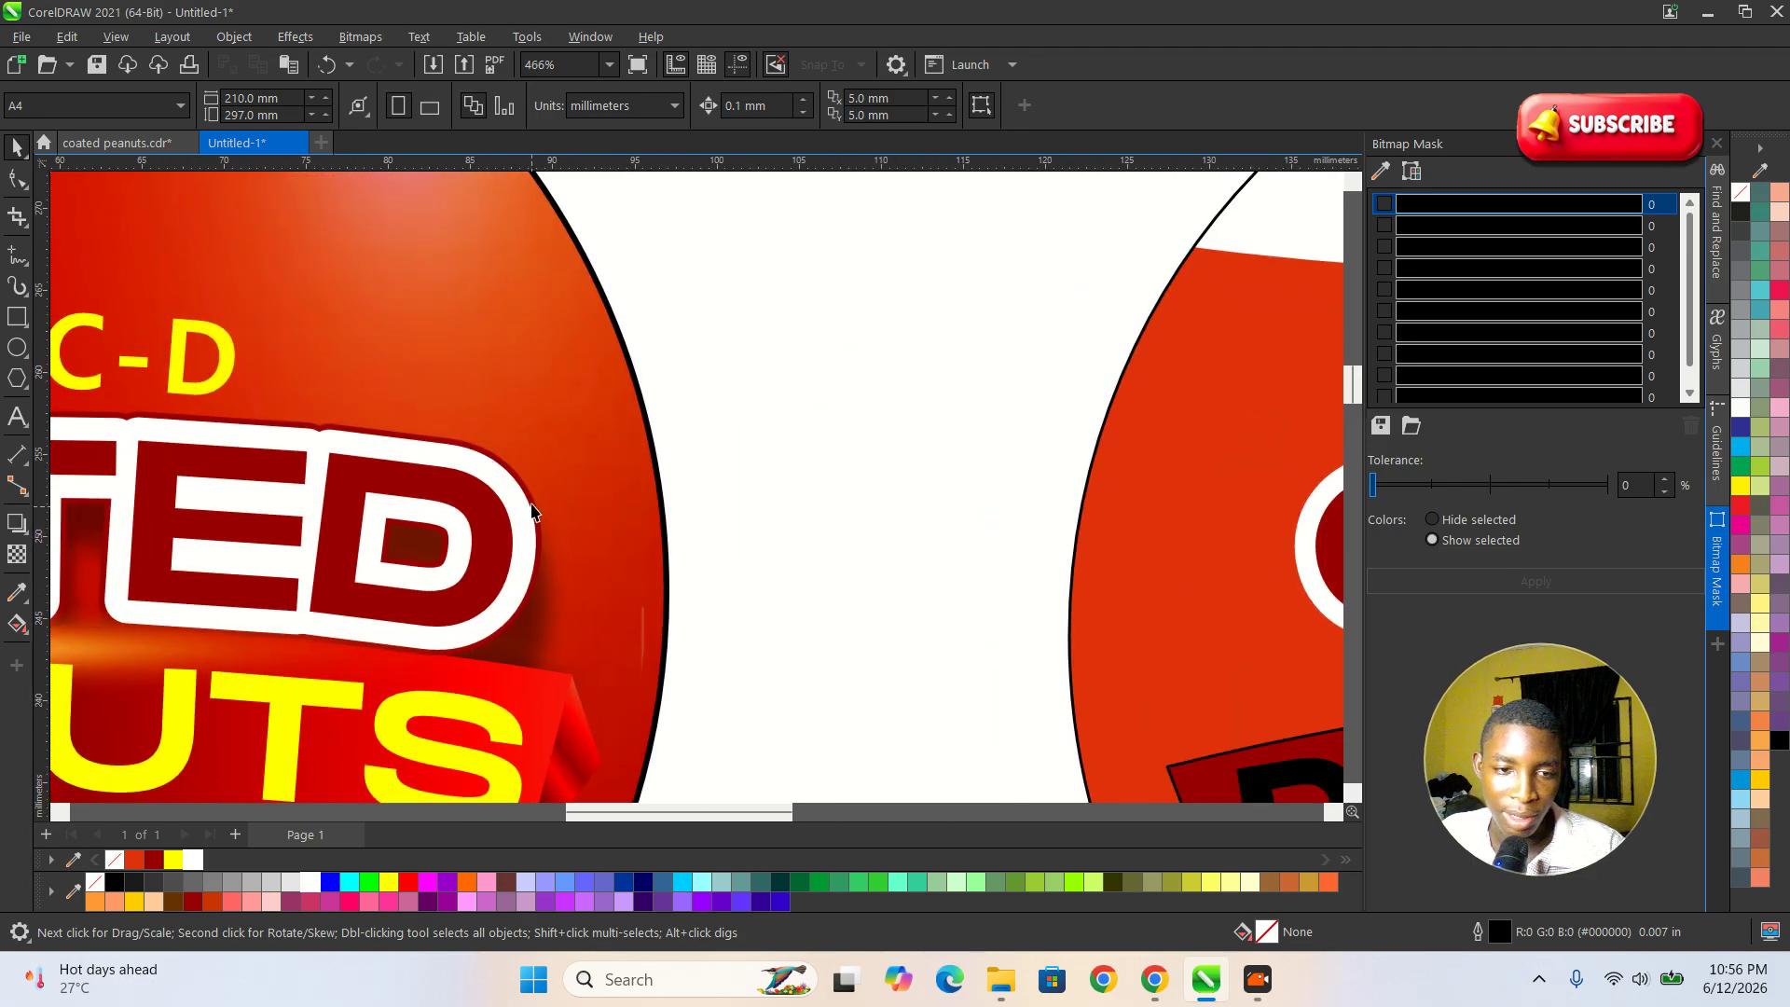
scroll(401, 445, "down", 6)
scroll(611, 527, "up", 4)
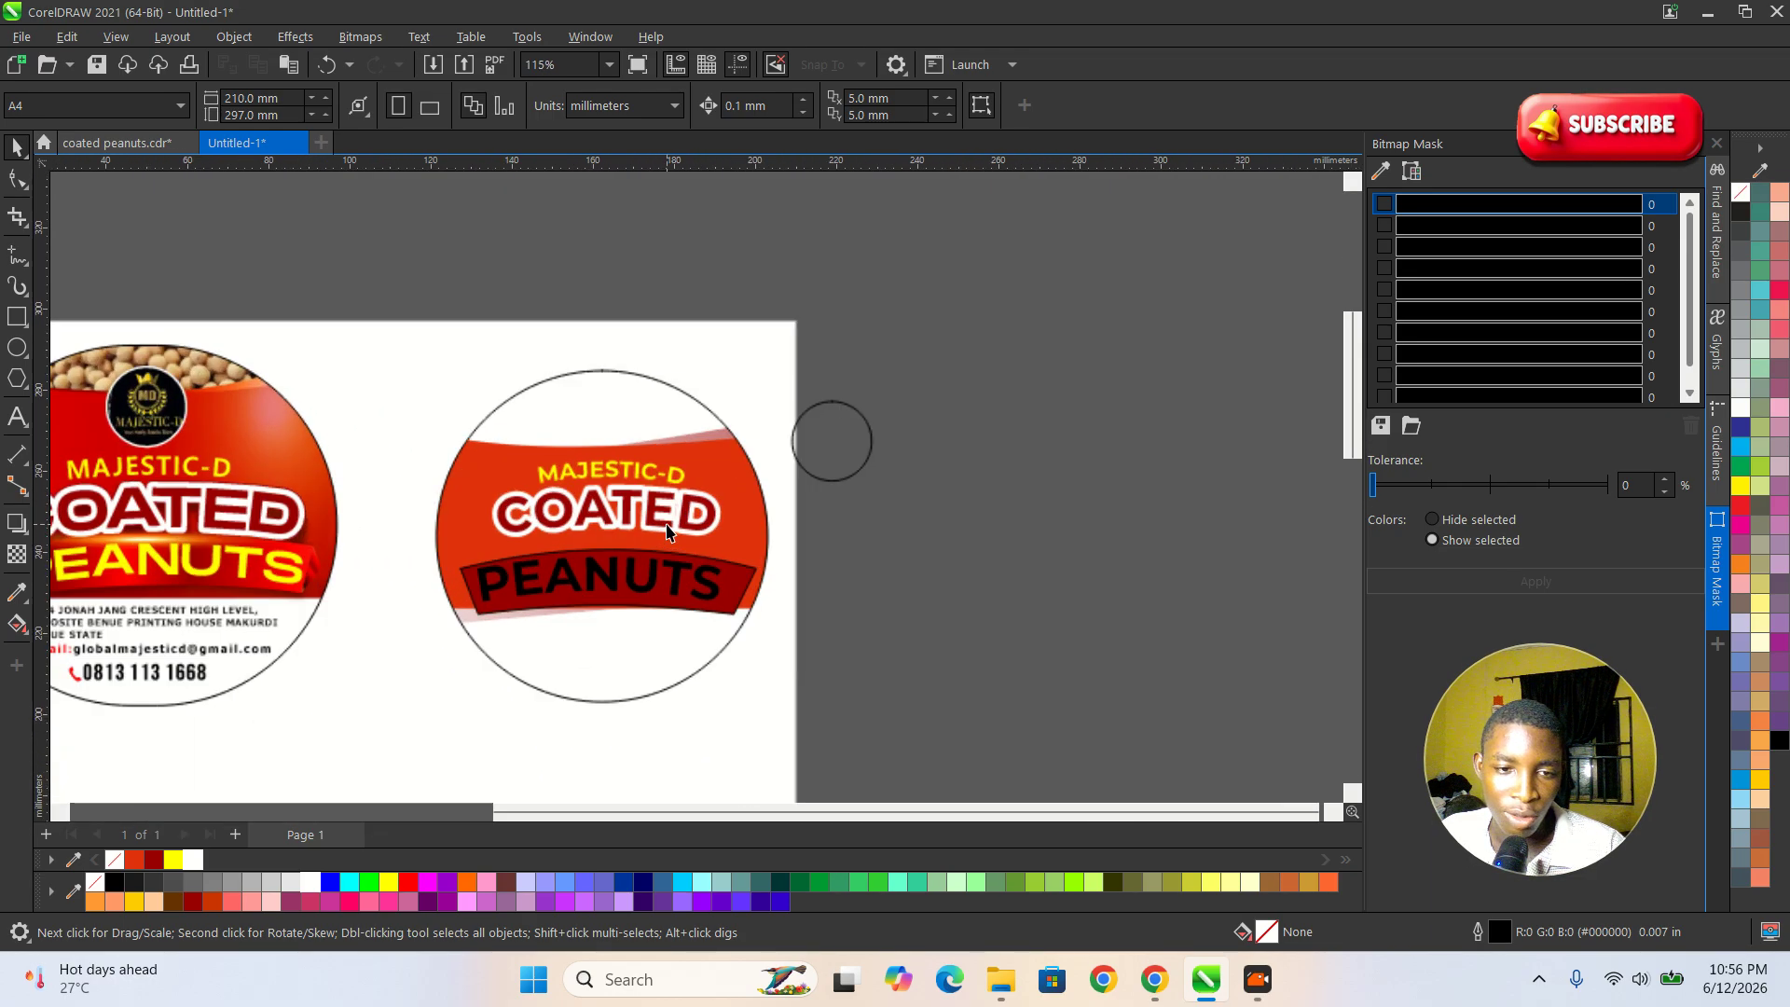
left_click(587, 504)
scroll(580, 495, "up", 3)
left_click_drag(604, 495, 613, 509)
scroll(854, 463, "down", 3)
left_click(905, 444, "shift")
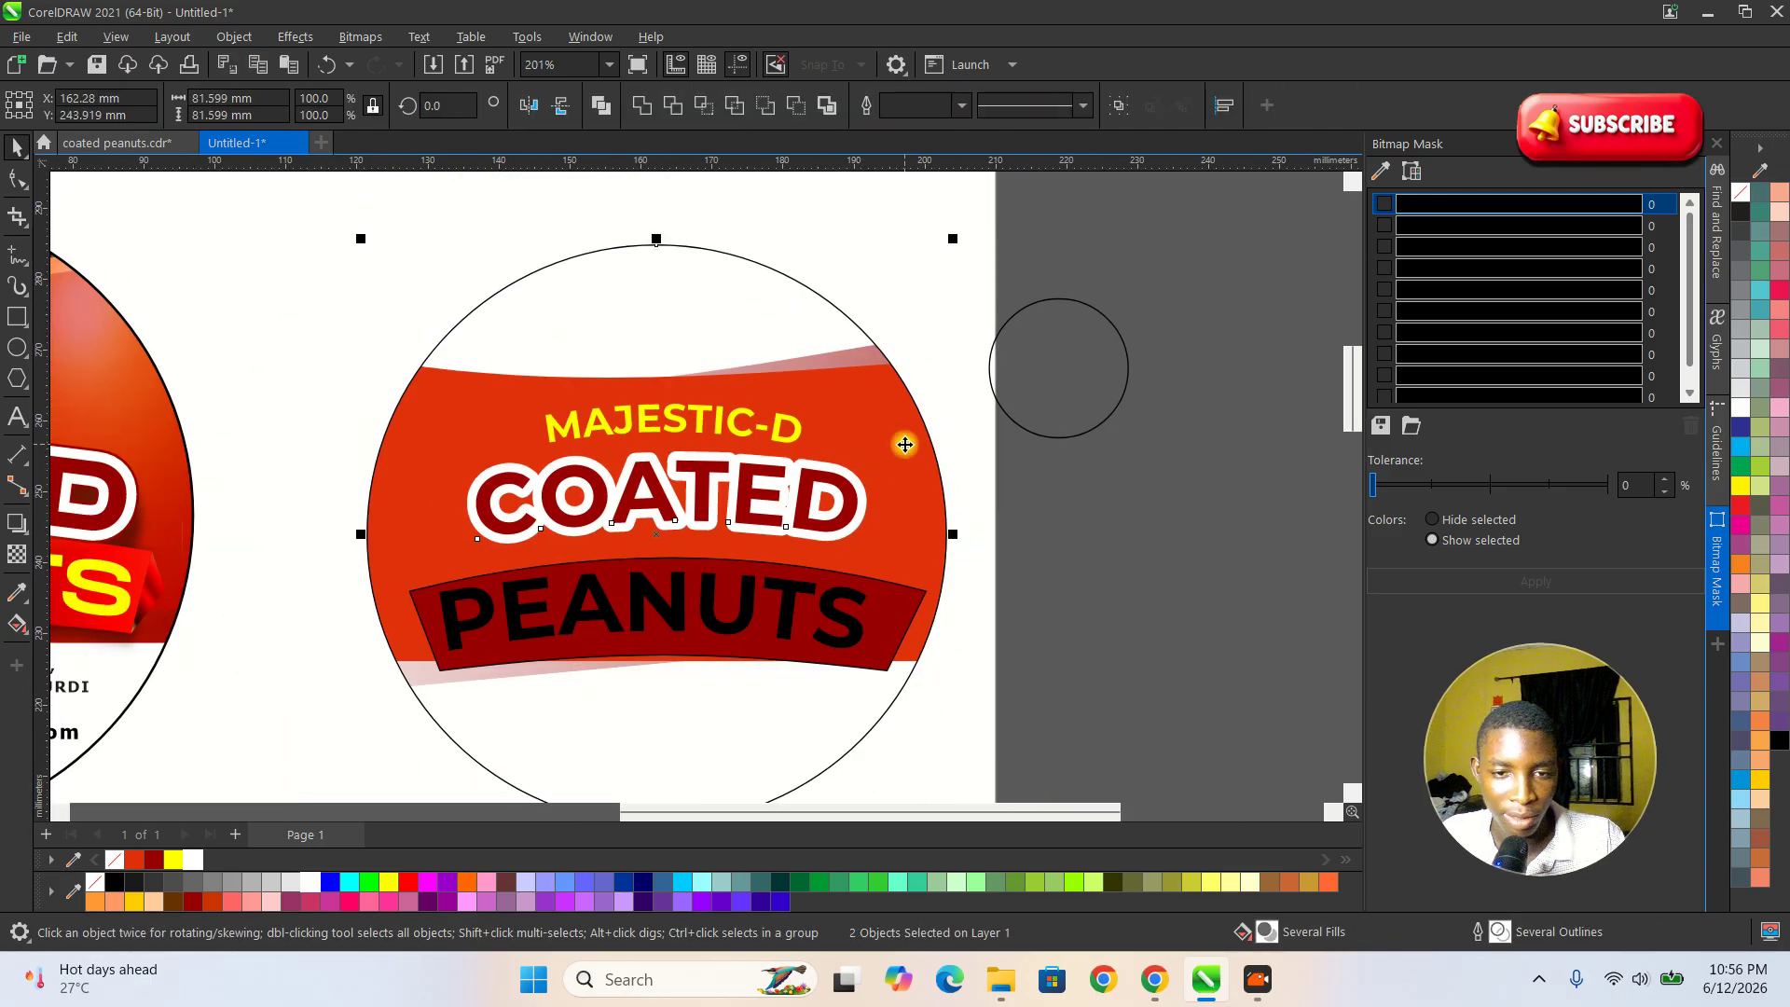
key("c")
left_click(1230, 563)
Set the outline width of the COATED text to 0.125 in, keeping it behind the fill and scaling with the object.
scroll(515, 537, "up", 4)
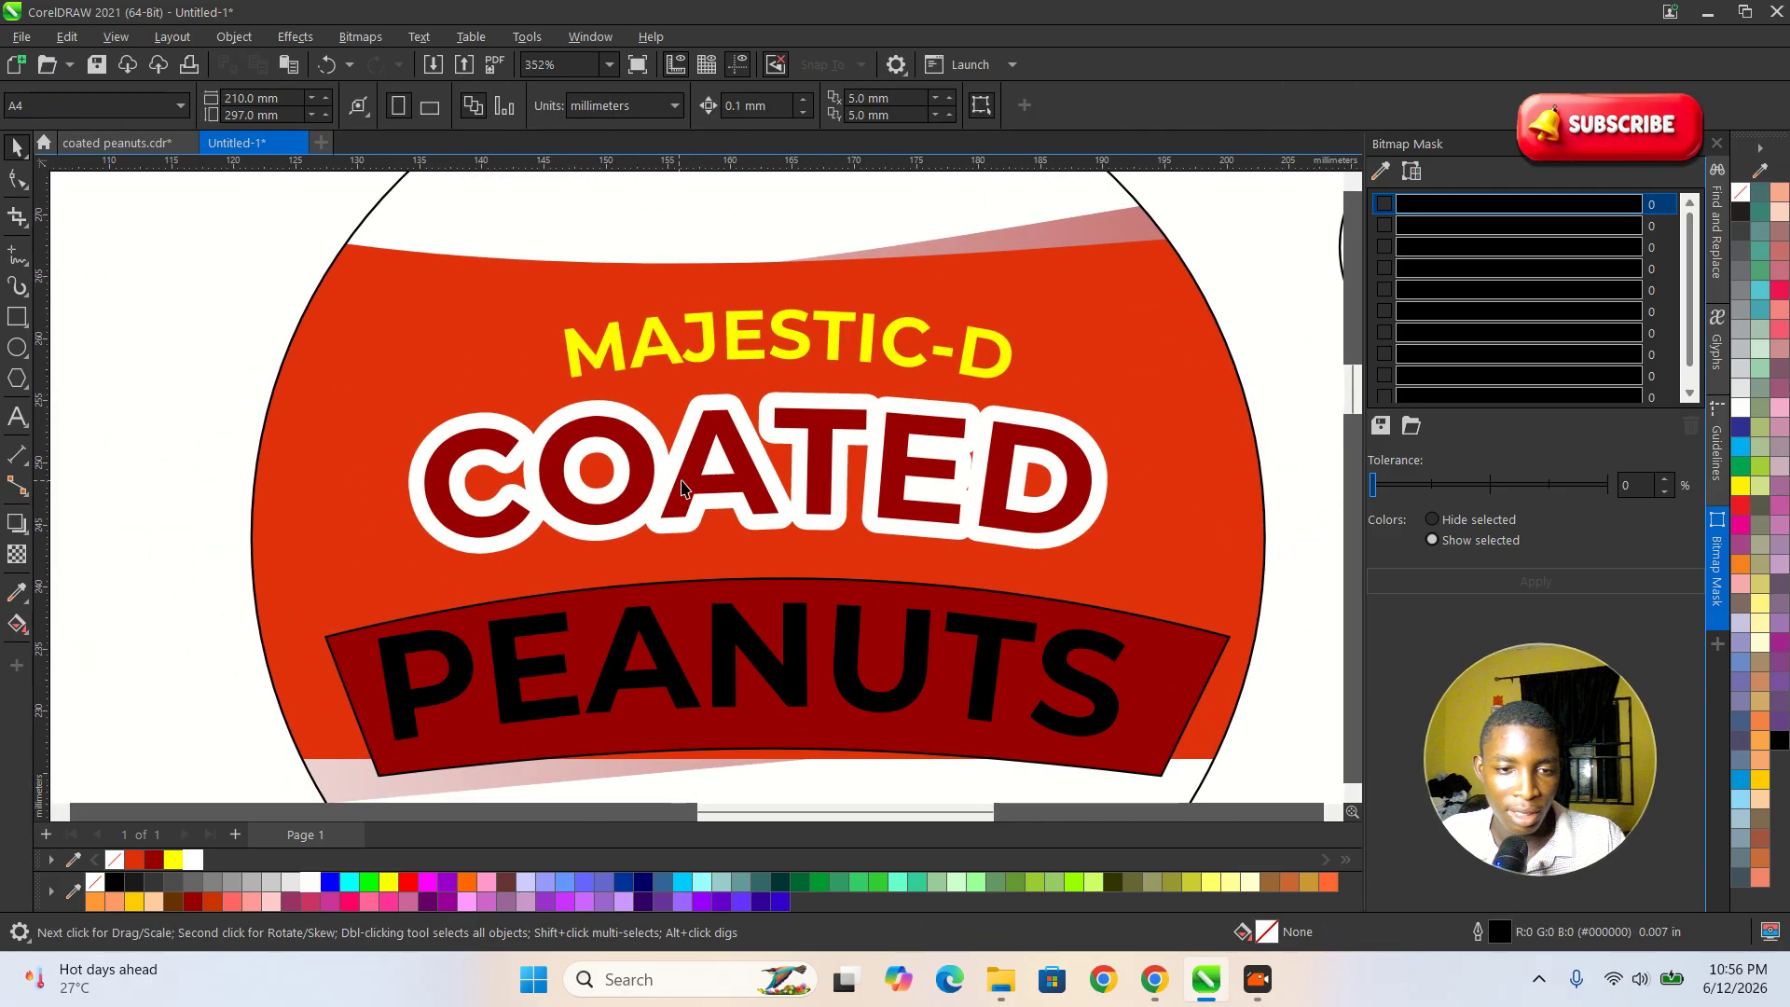
left_click(689, 481)
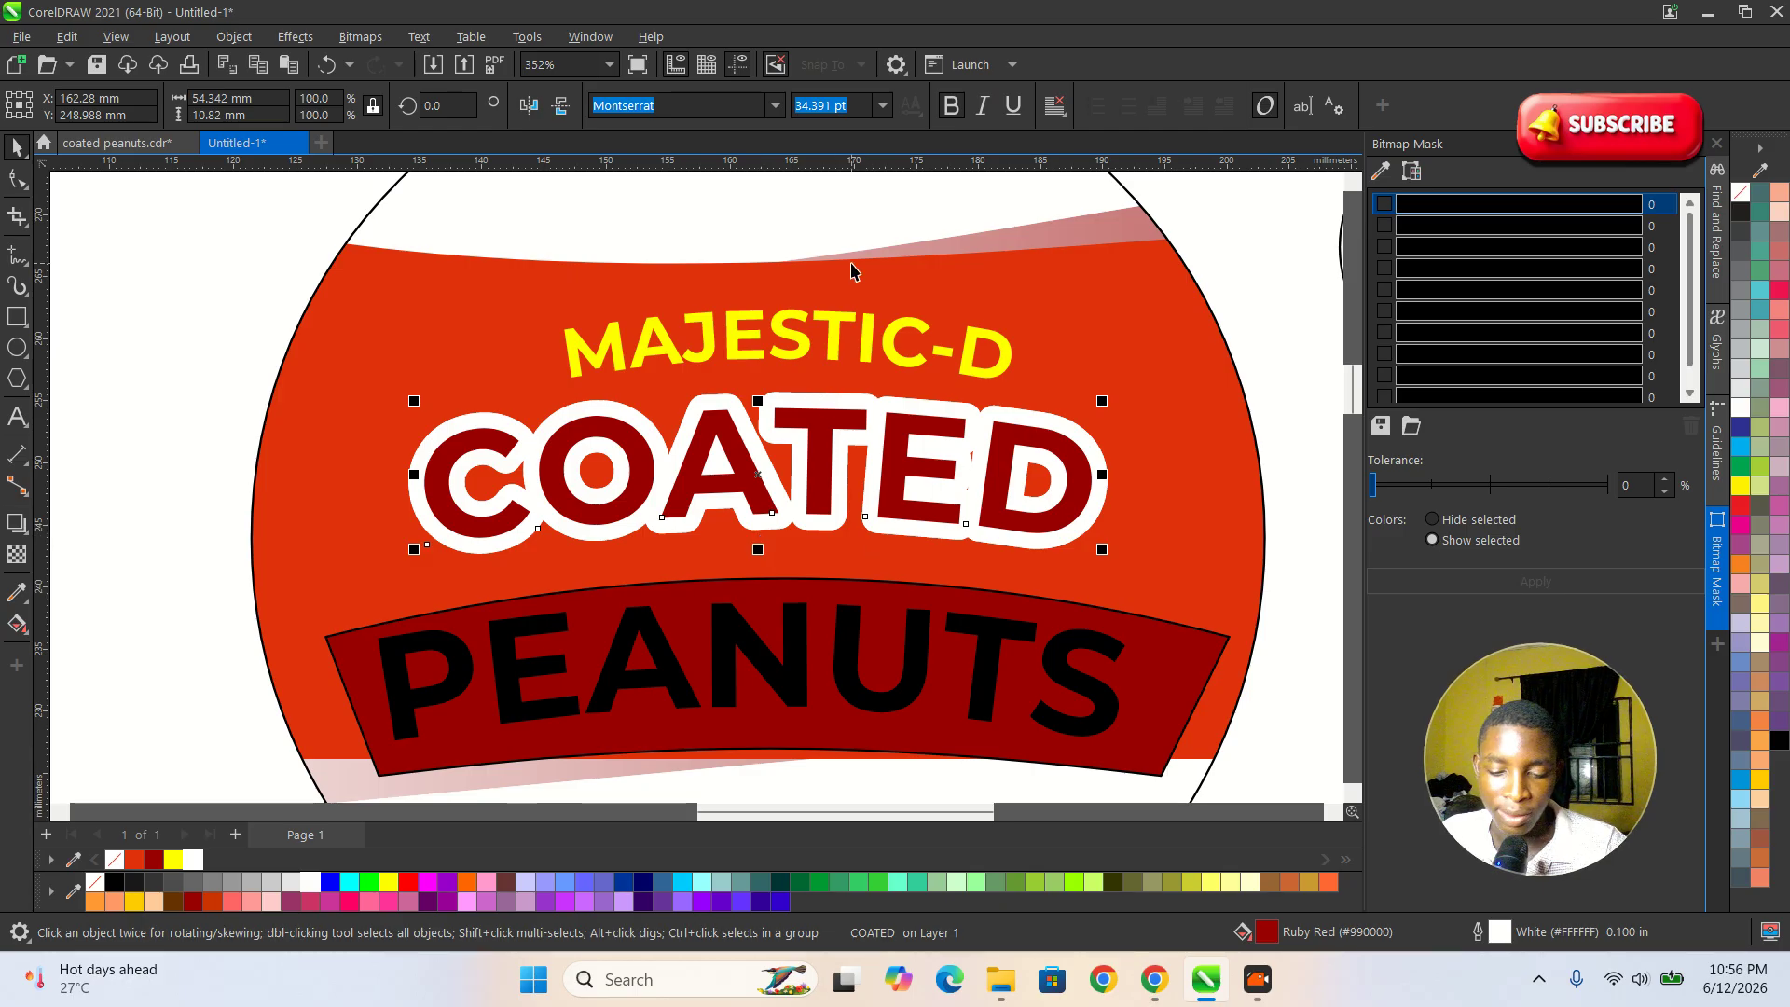
key("F12")
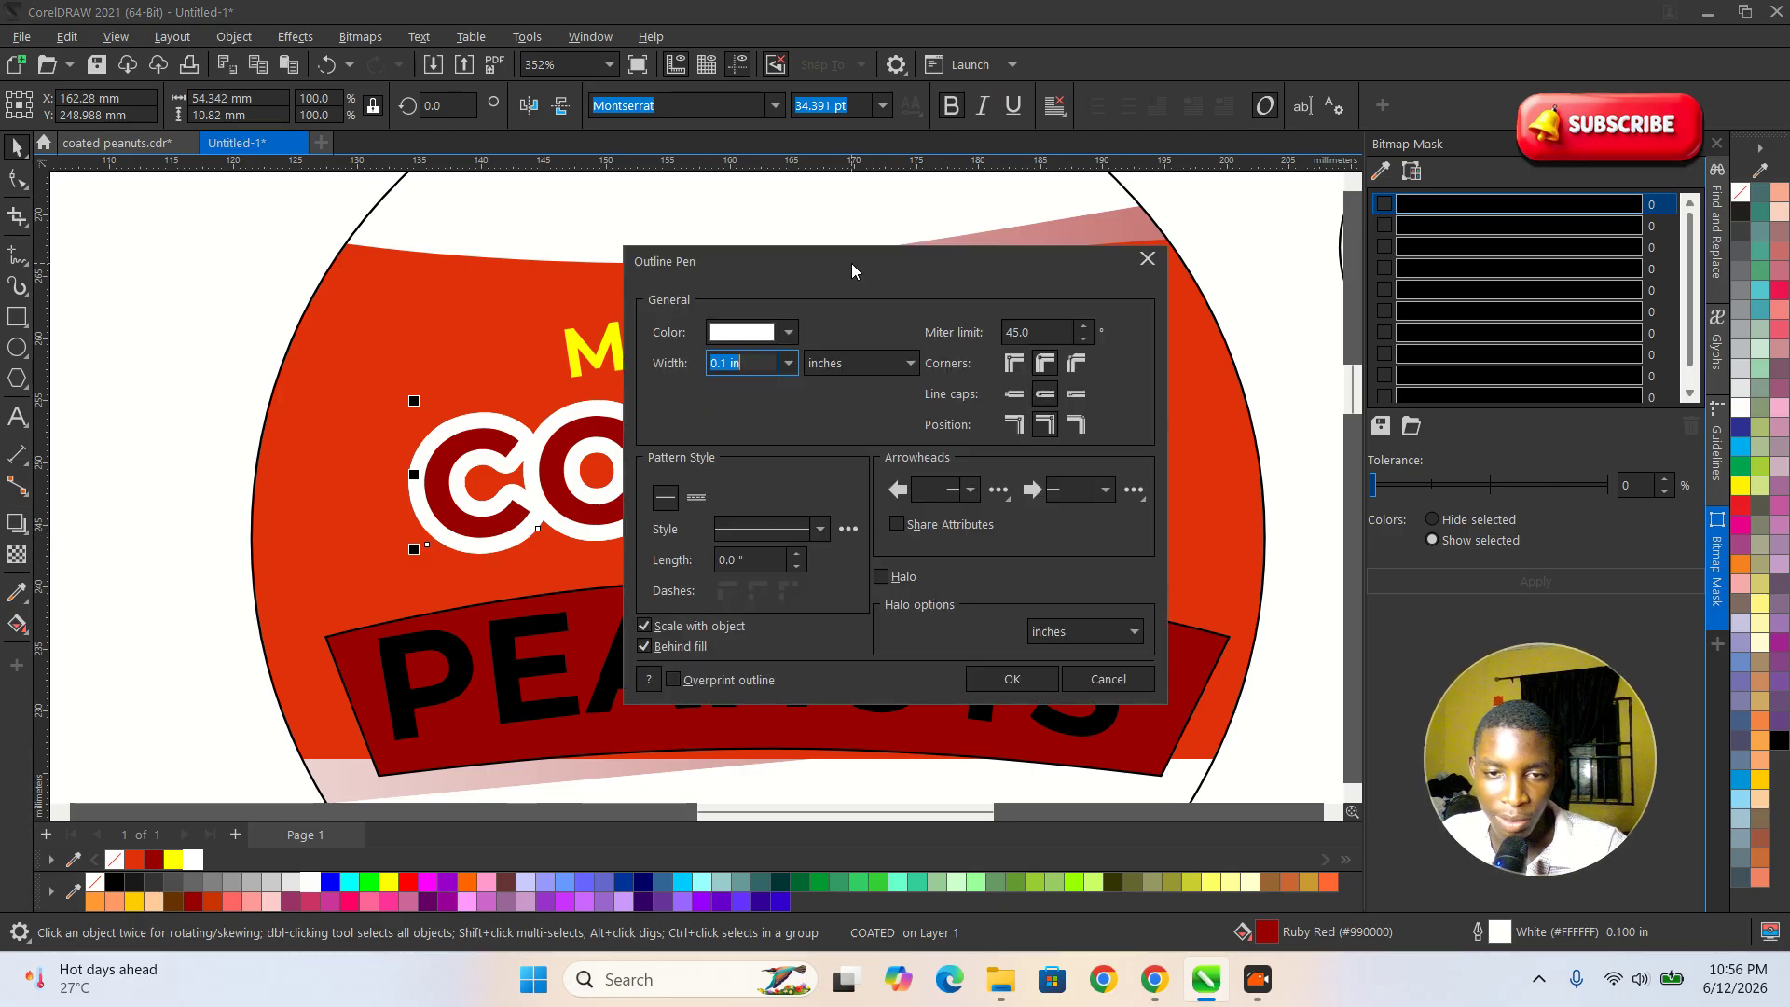
left_click(783, 368)
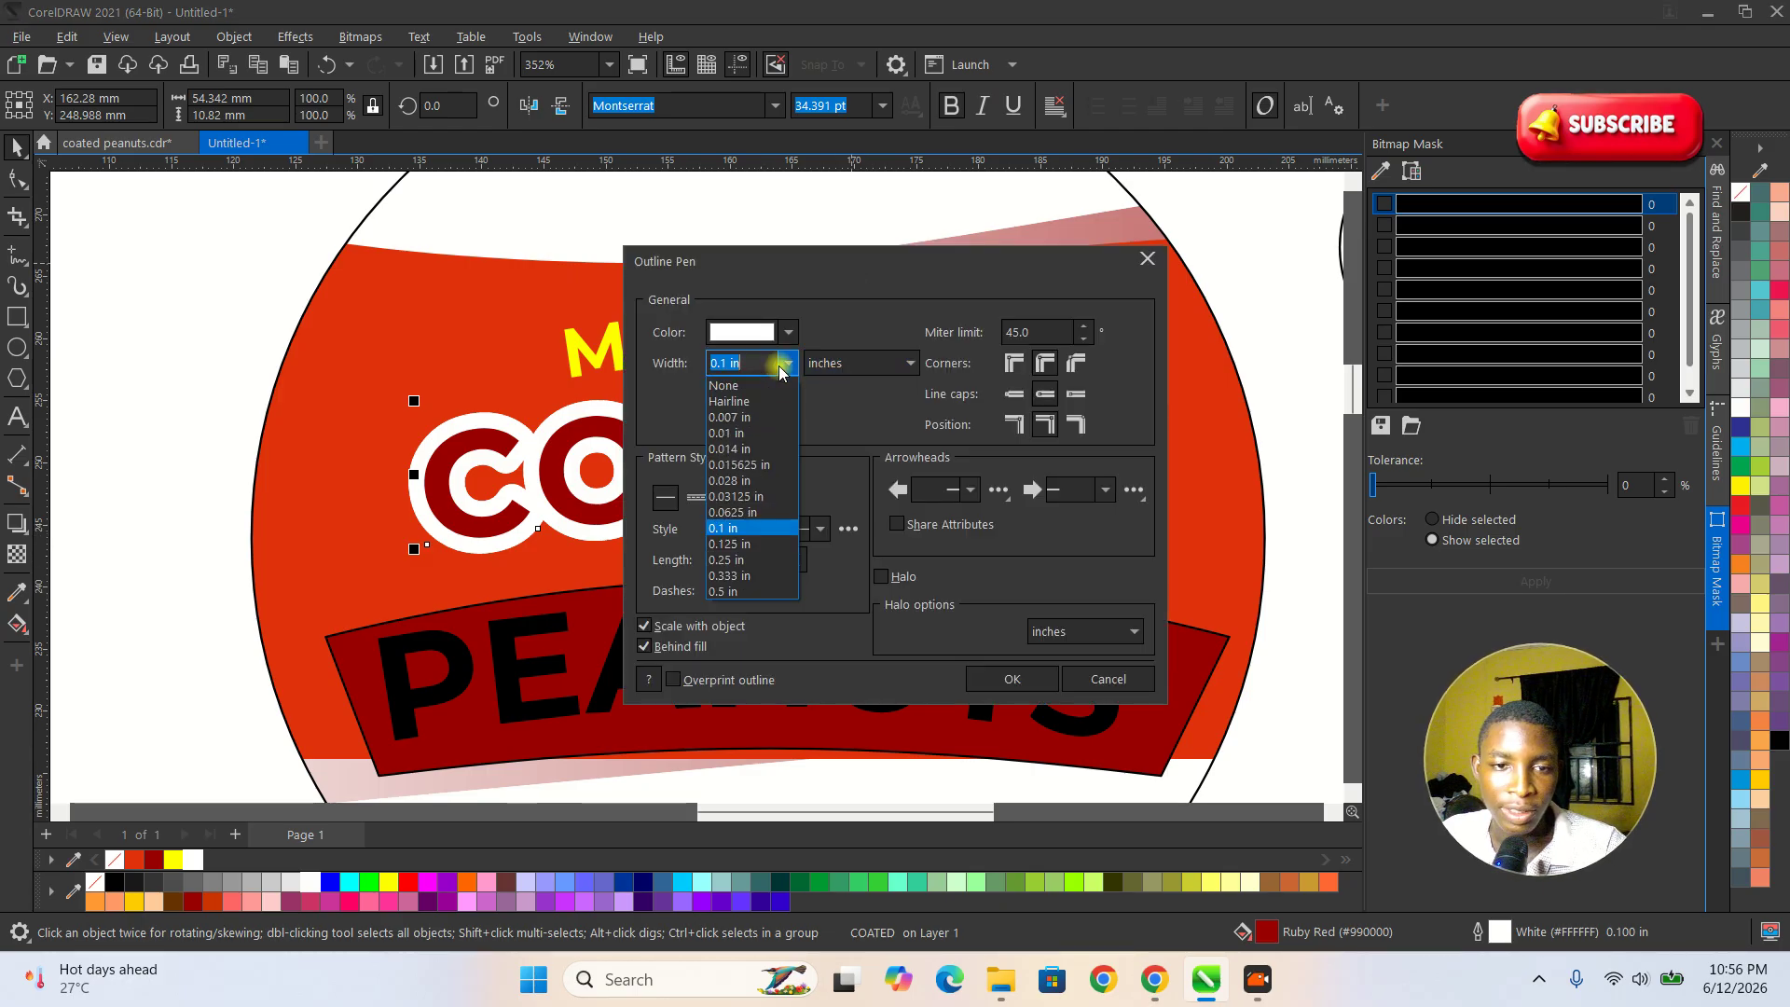
left_click(739, 544)
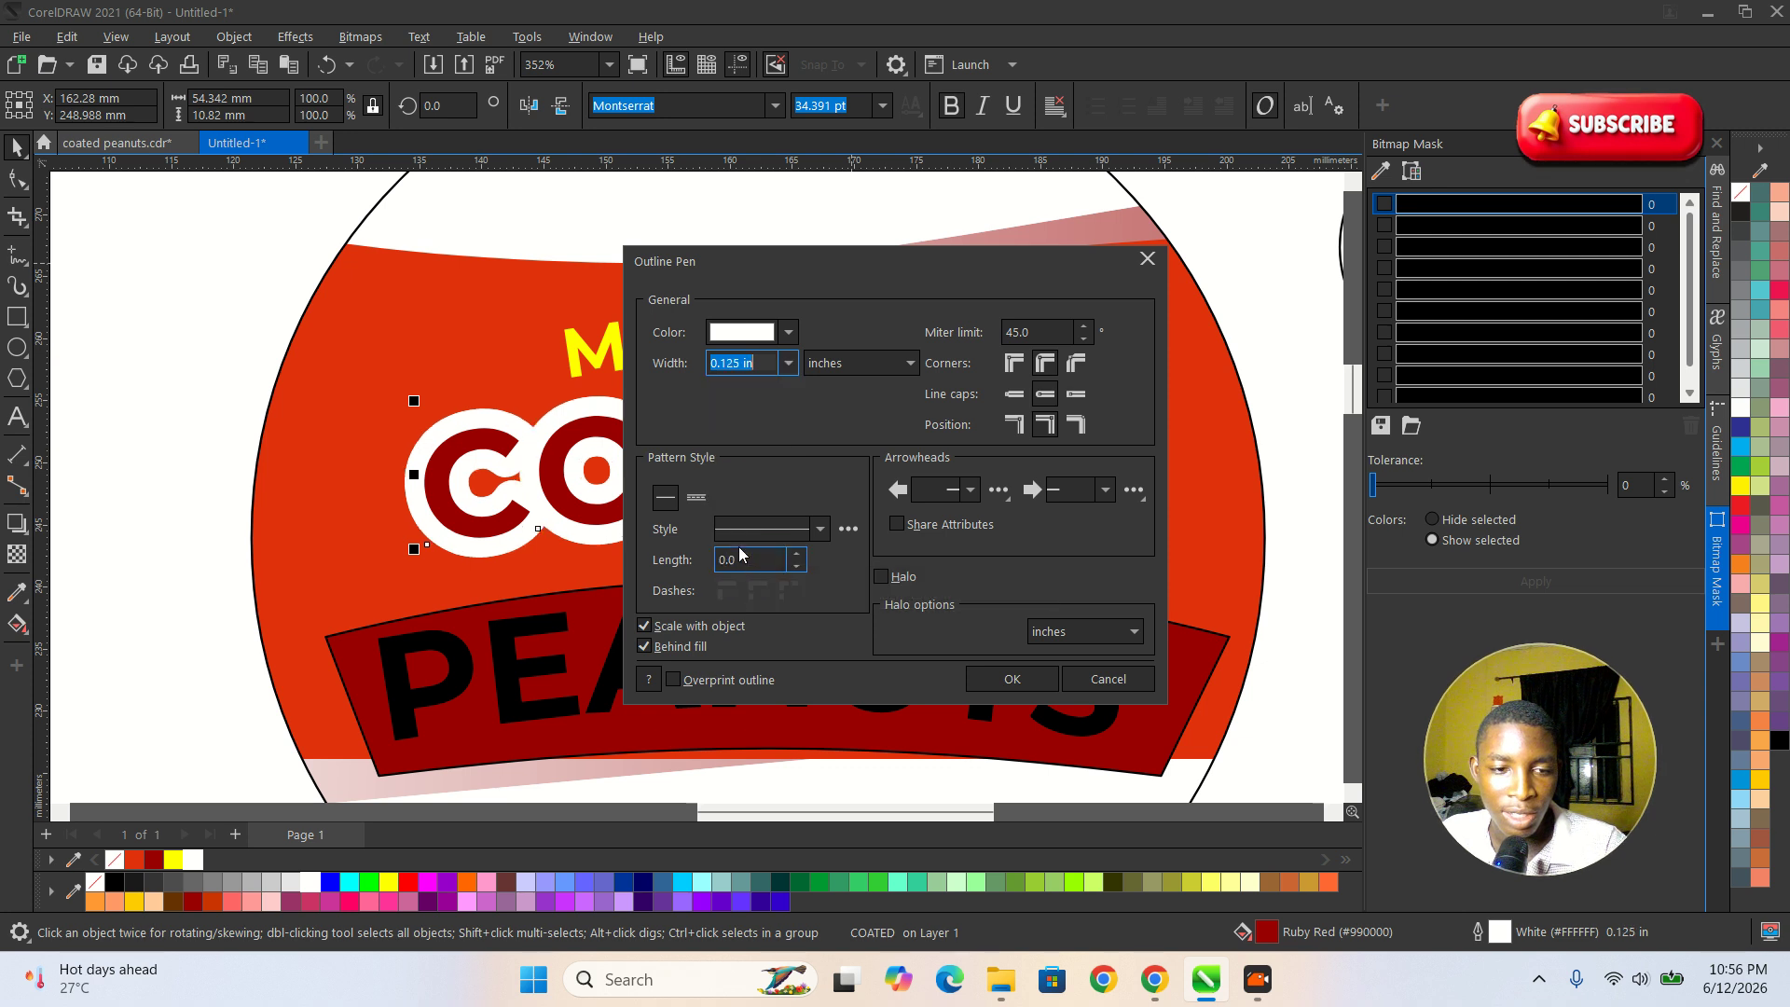
left_click(1006, 679)
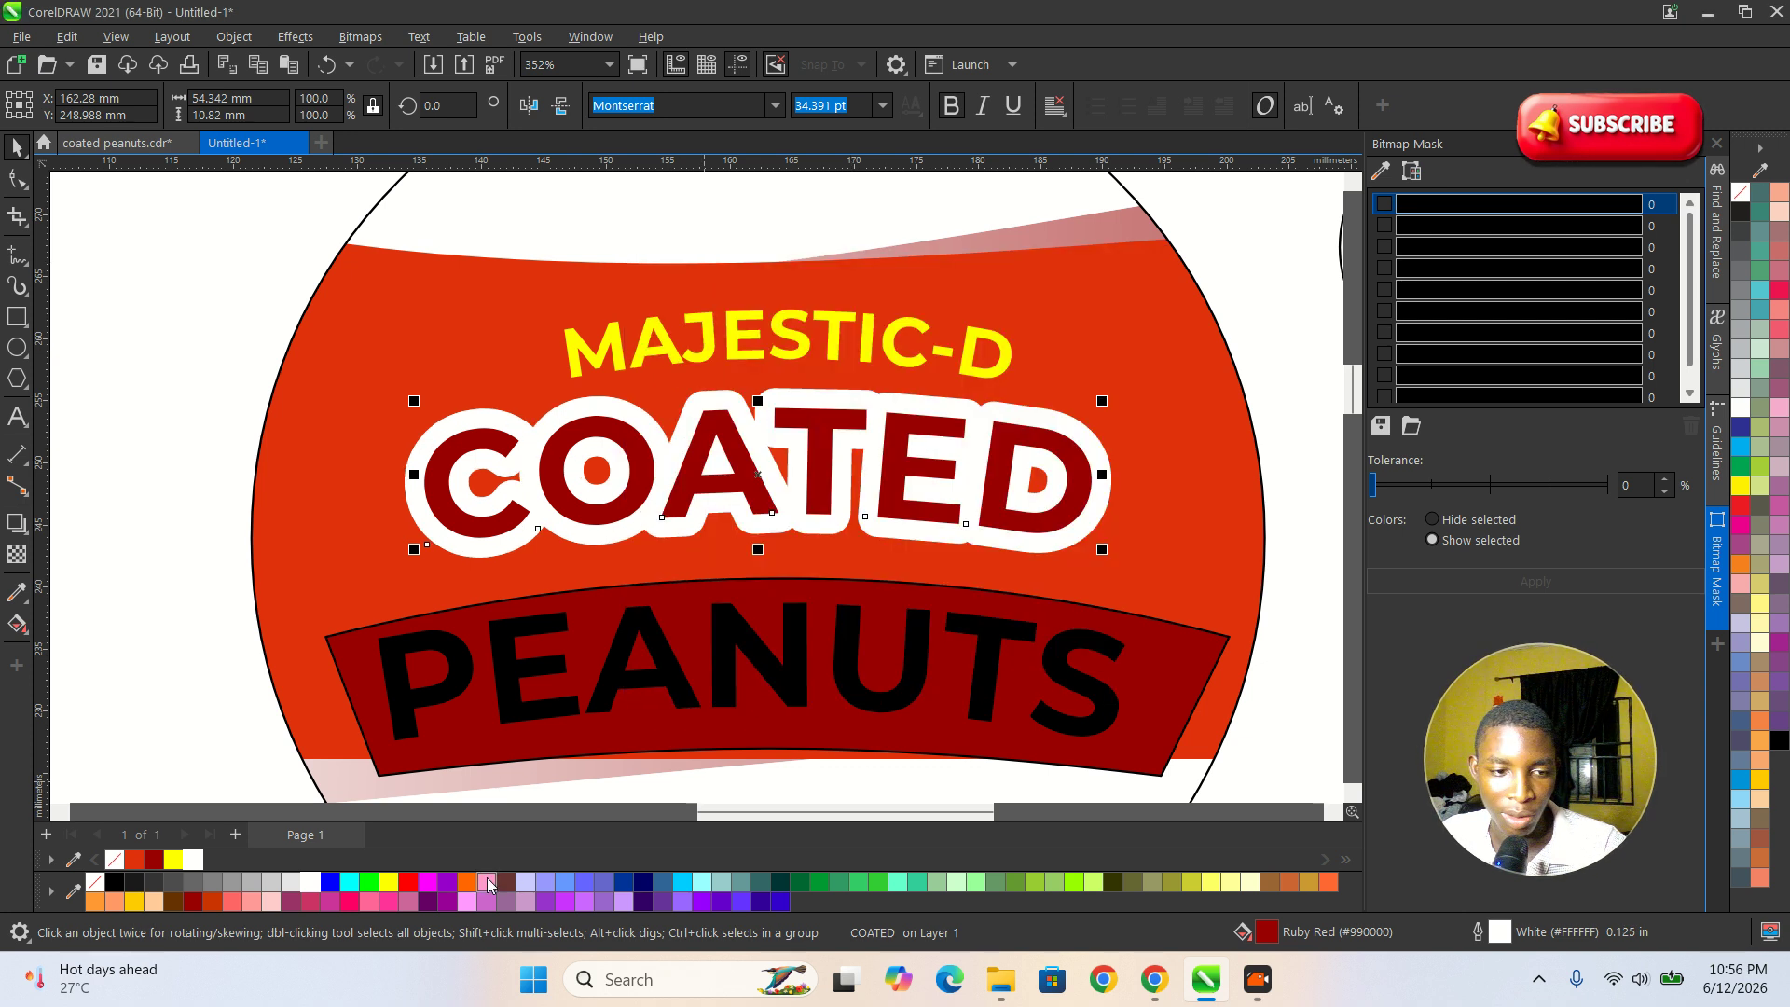
Colour the wider COATED outline Ruby Red #990000 and send that text back one level behind the white-outlined copy.
right_click(161, 871)
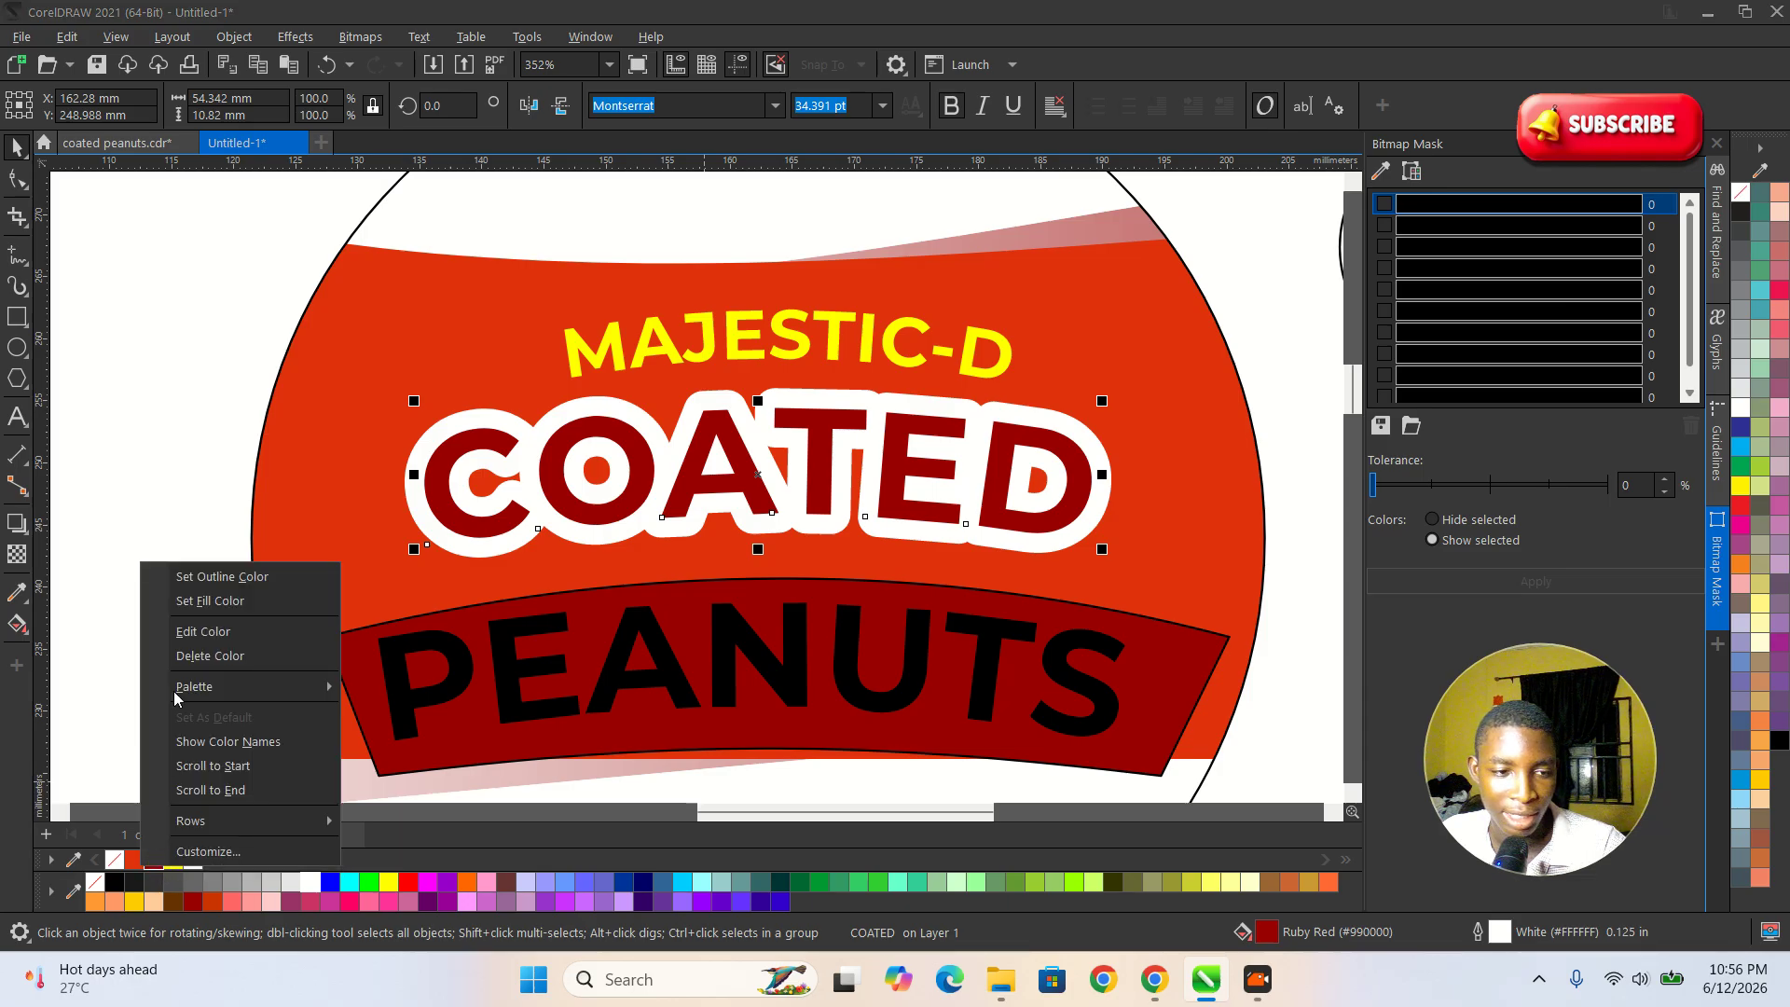
left_click(205, 582)
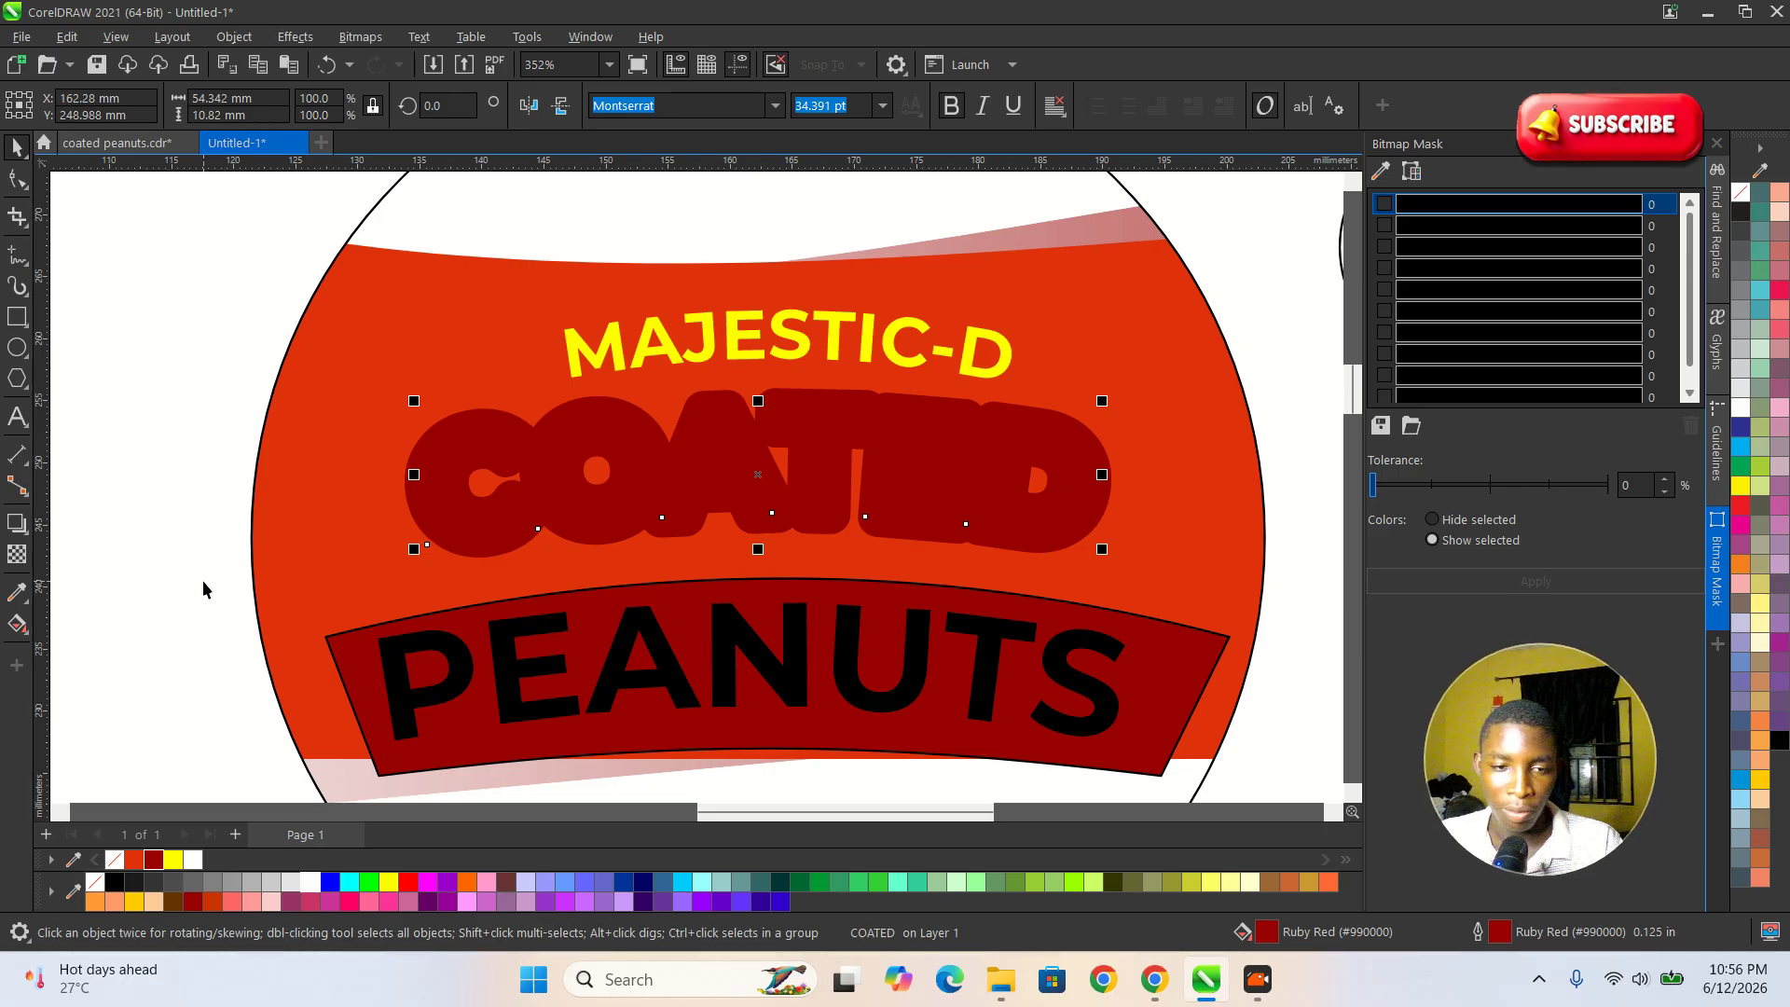
key("ctrl+Page_Down")
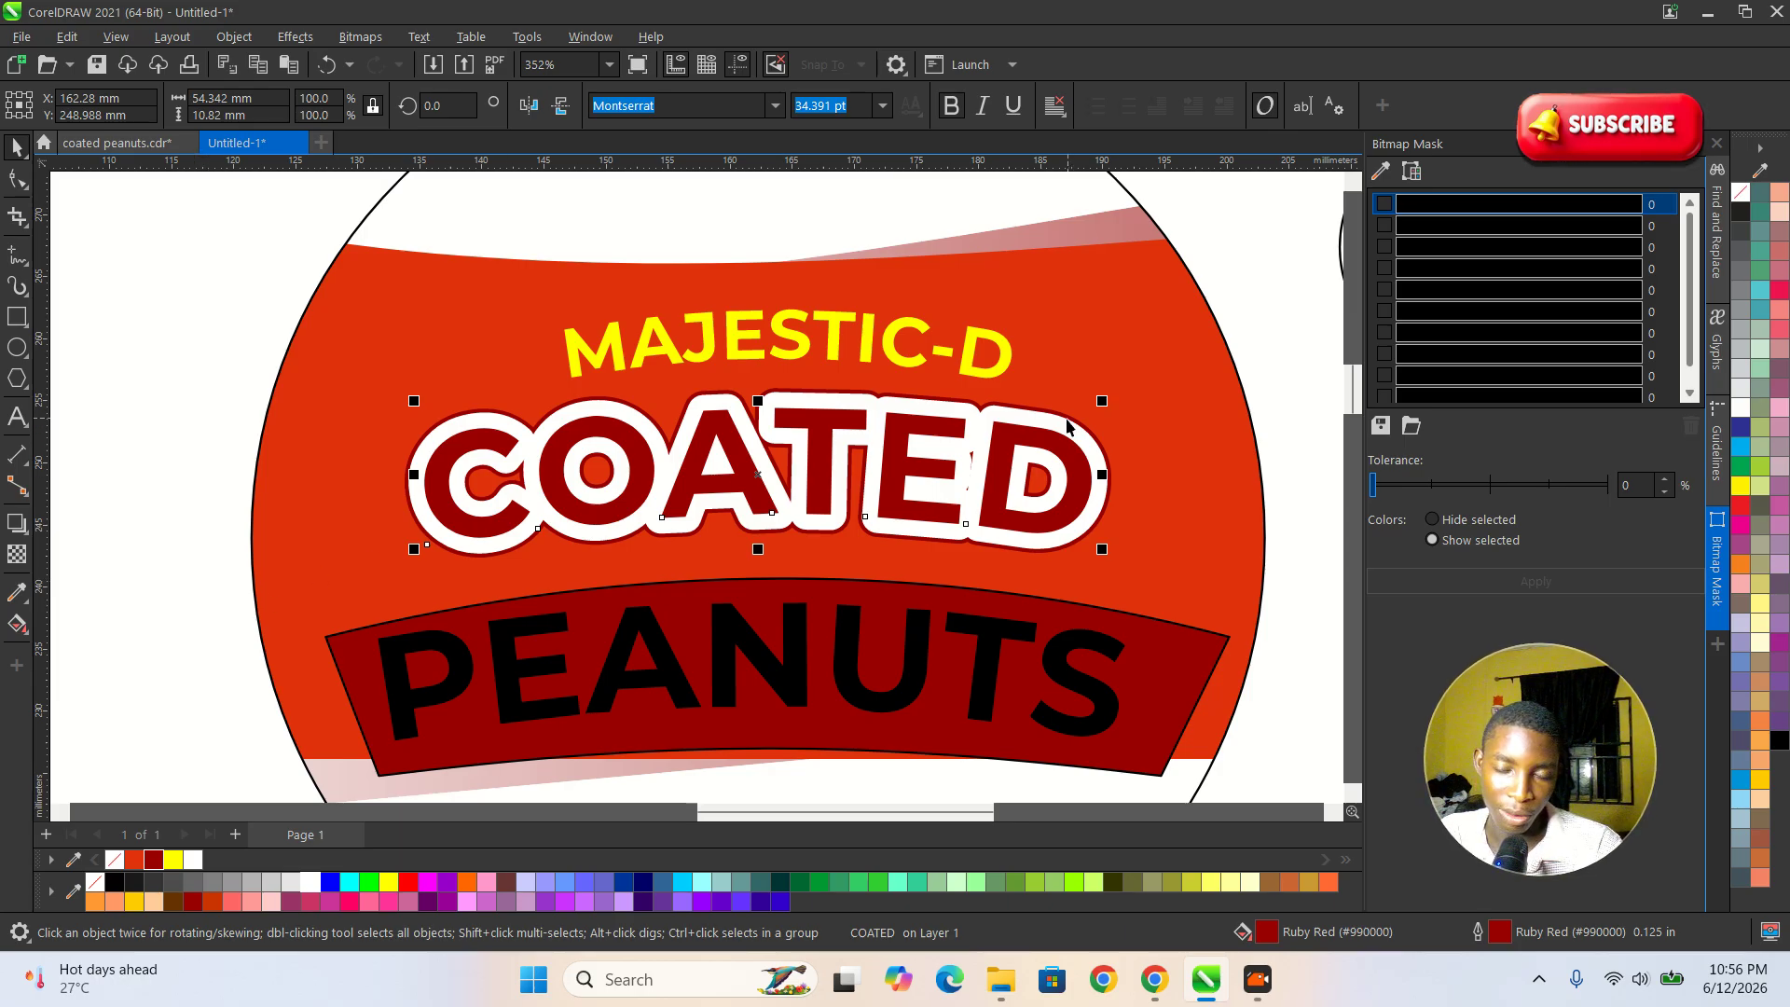
Add a drop shadow to the COATED text, cast downward from the upper edge of the lettering.
scroll(1058, 429, "up", 2)
scroll(1058, 429, "down", 4)
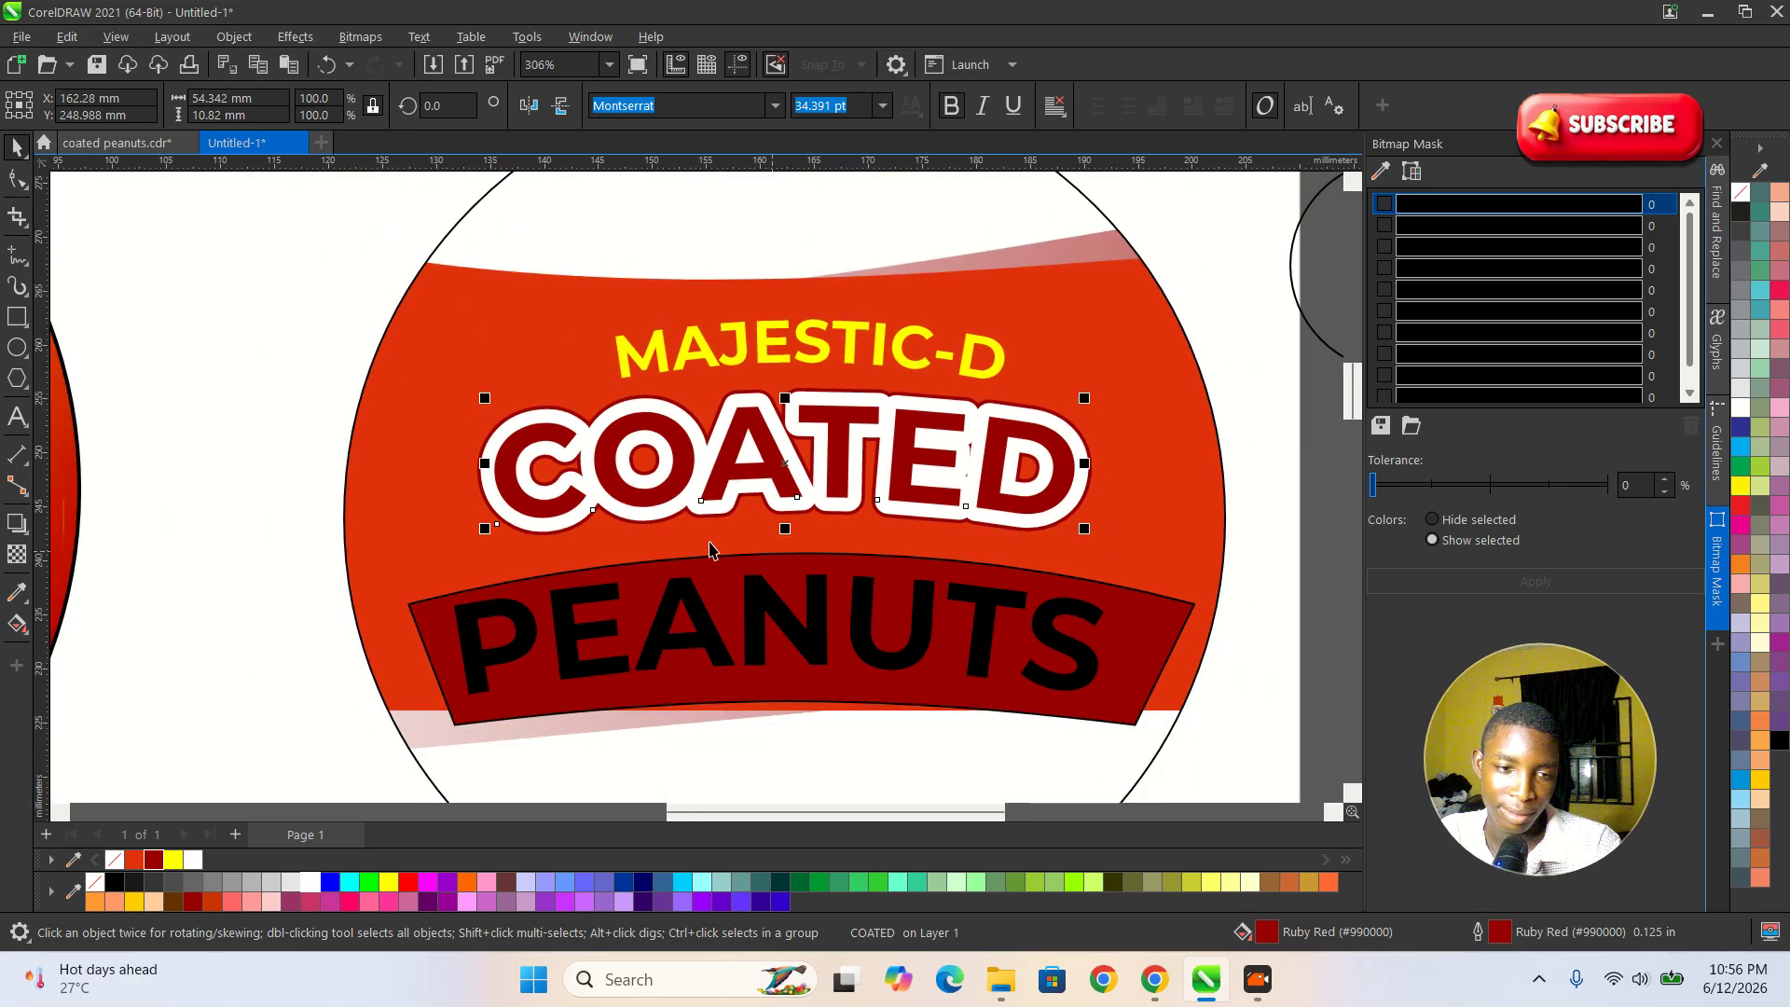
left_click(17, 526)
left_click_drag(785, 388, 797, 546)
scroll(790, 554, "up", 1)
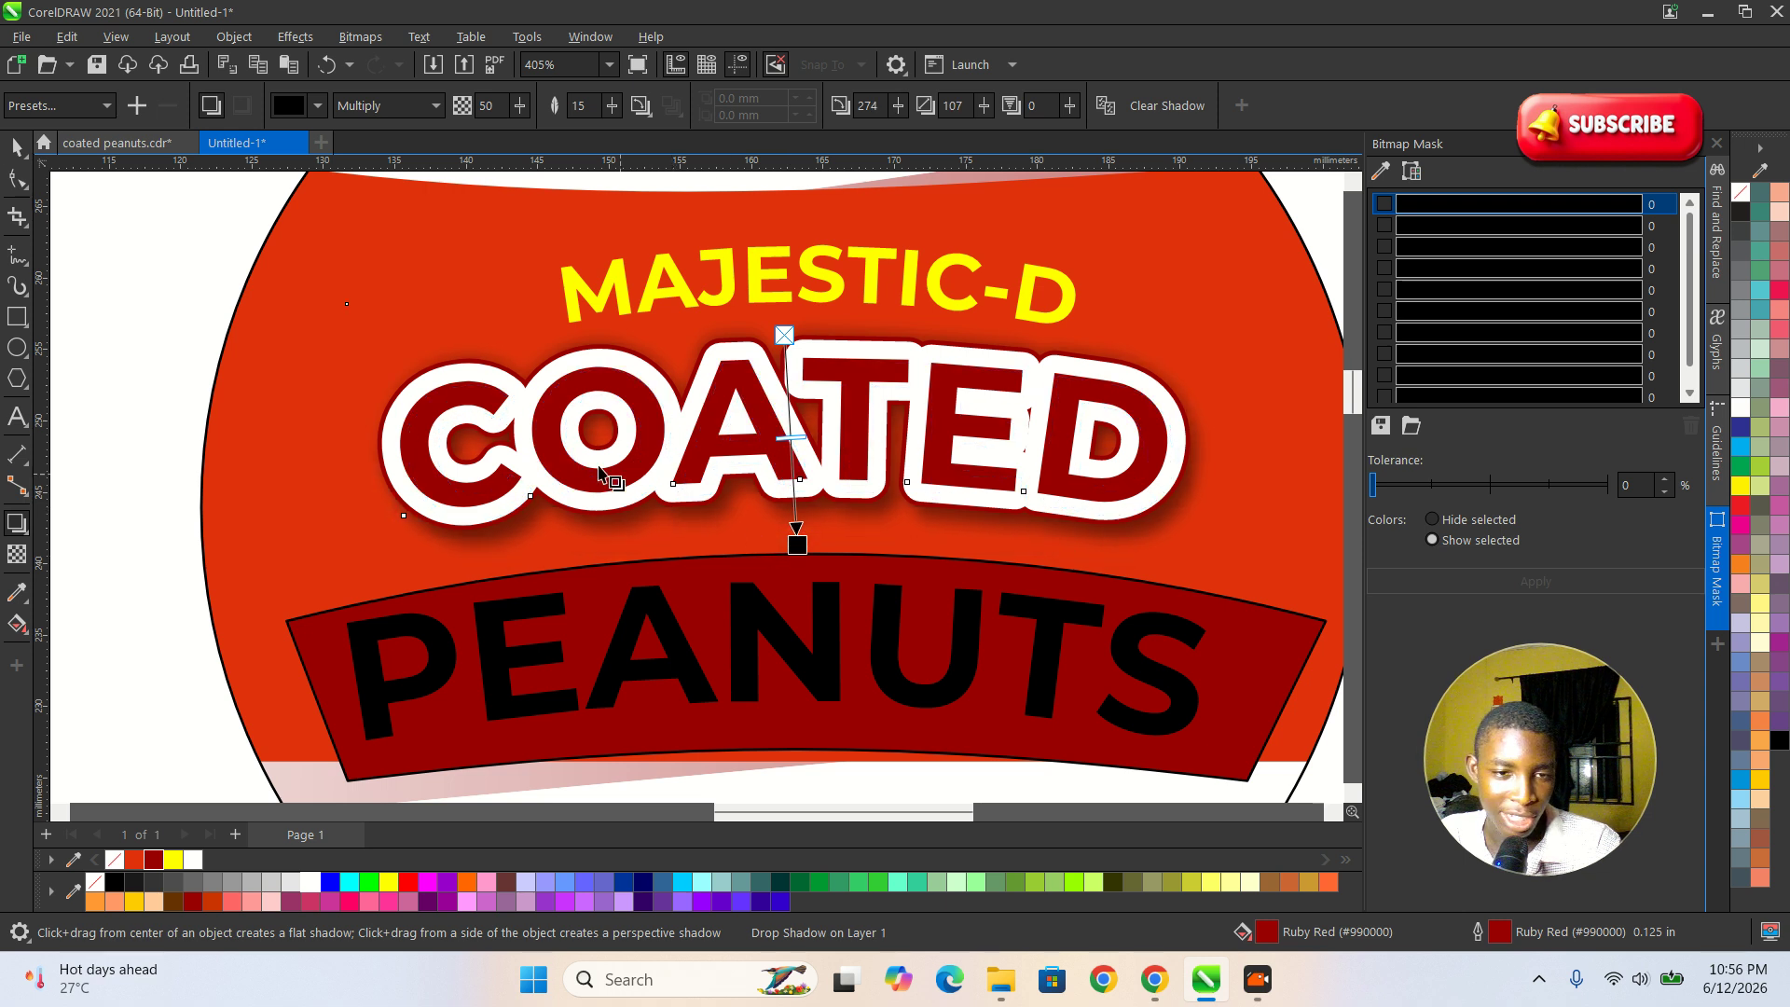
key("space")
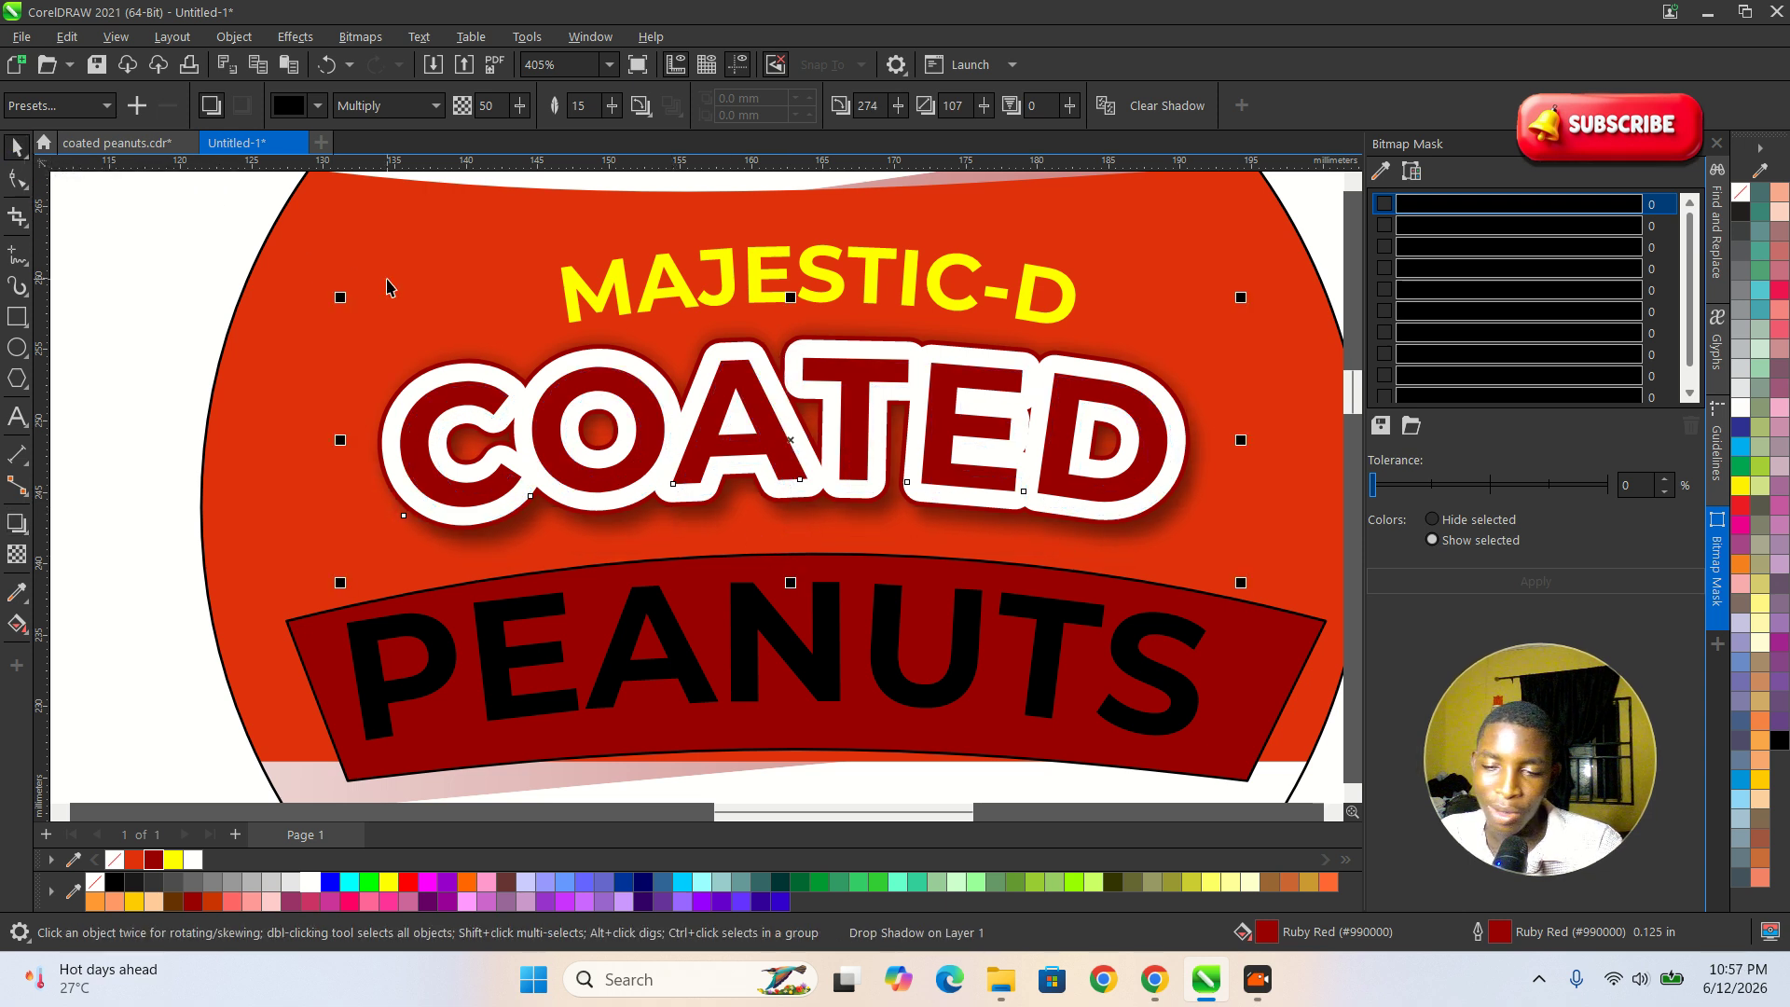
scroll(731, 512, "down", 1)
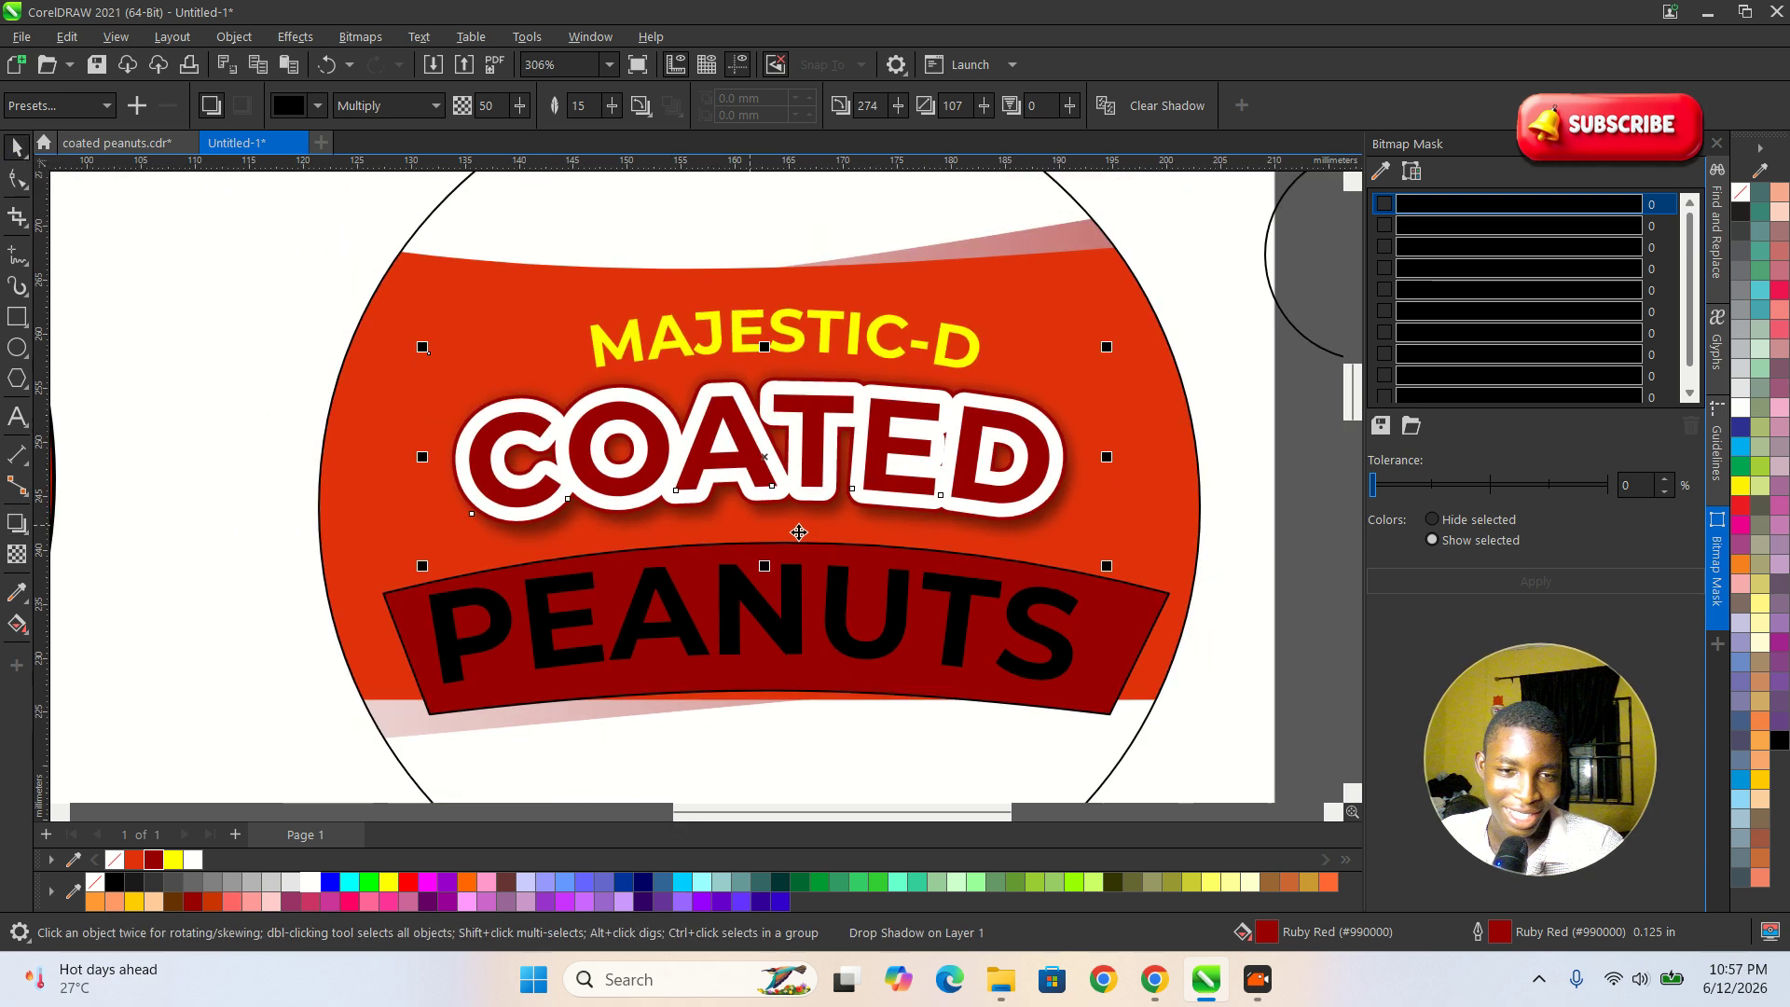
Try to separate the drop shadow from the COATED text and shift it, and undo the changes.
left_click(1285, 509)
scroll(1016, 528, "up", 1)
left_click(1022, 523)
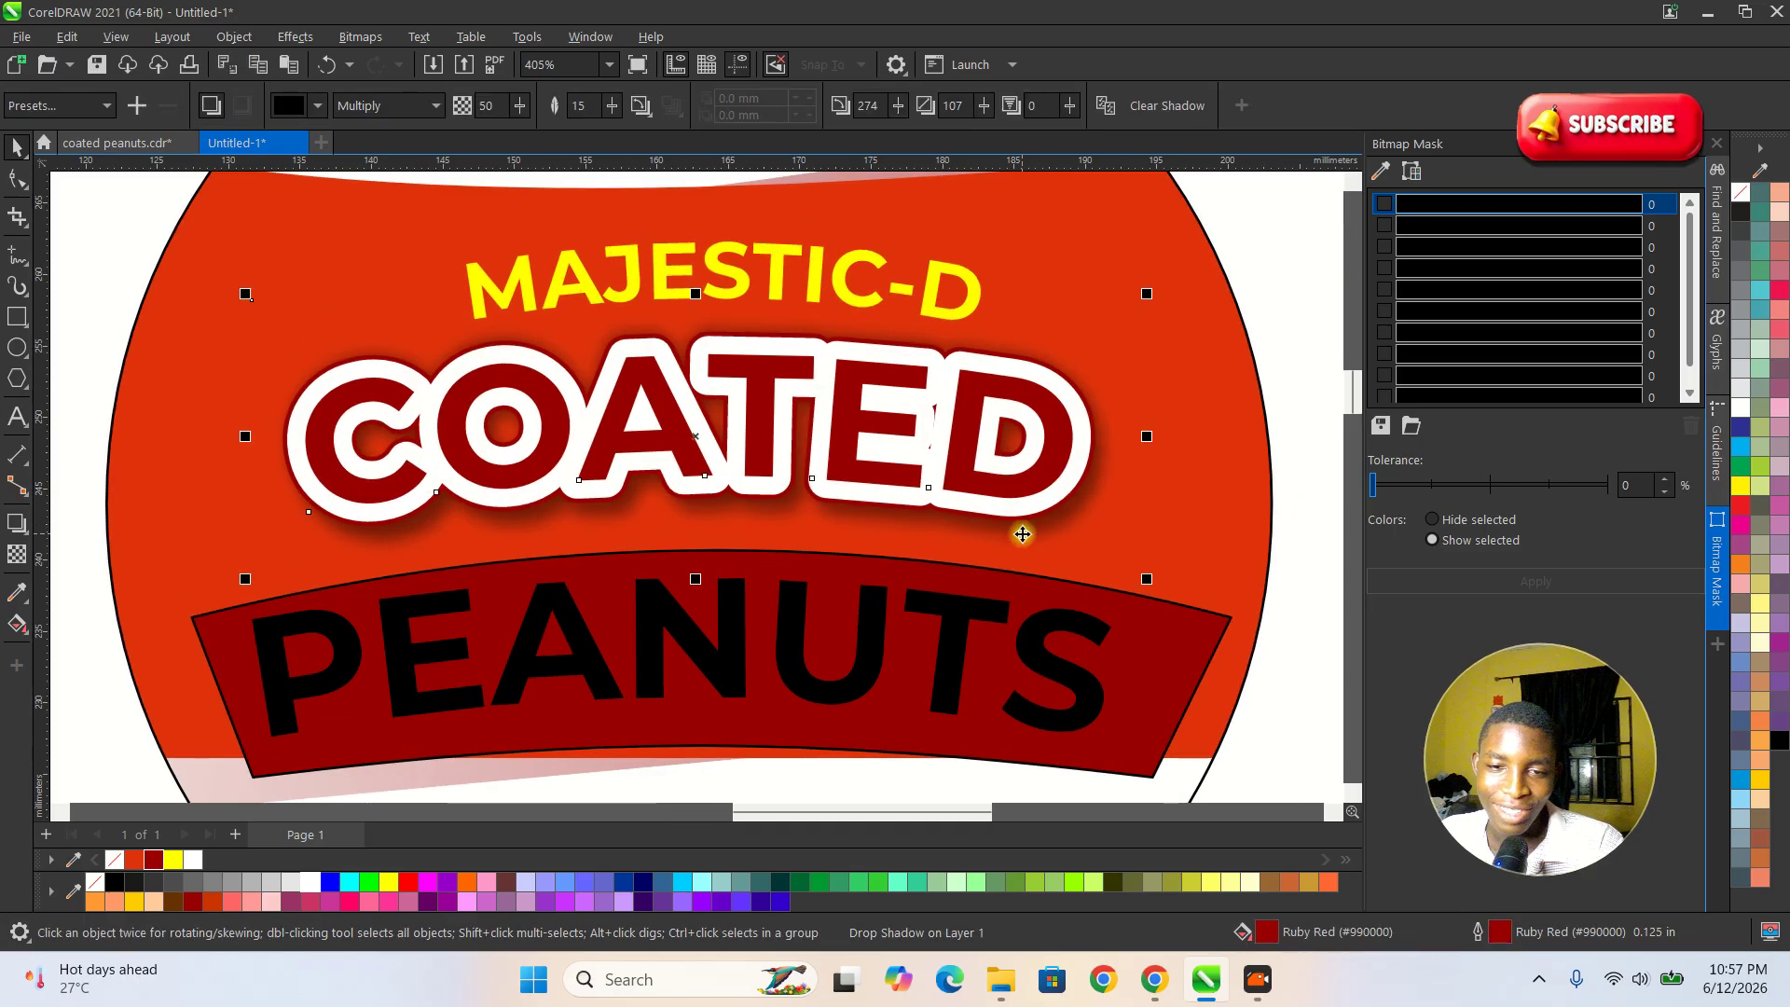
right_click(1028, 536)
key("Escape")
left_click(1127, 547)
mouse_move(1071, 521)
left_mouse_down()
mouse_move(1065, 551)
mouse_move(1069, 516)
left_mouse_up()
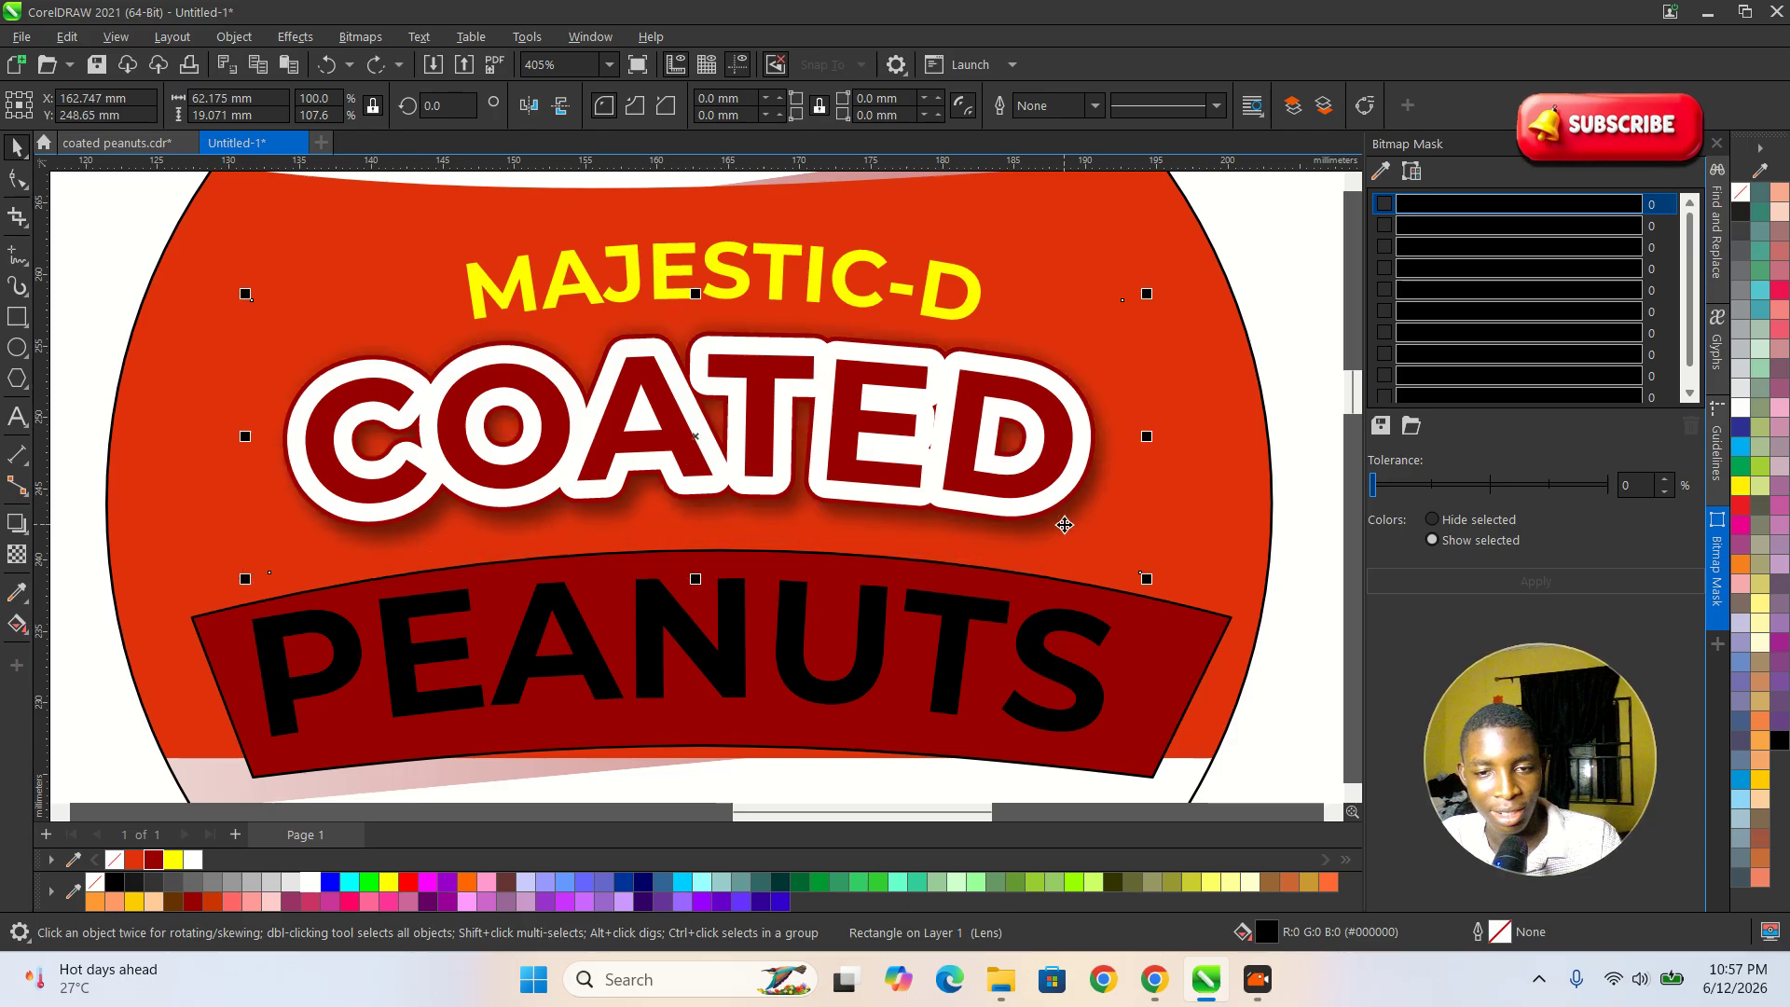
right_click(1065, 524)
left_click(1011, 547)
left_click(1256, 528)
left_click(1103, 492)
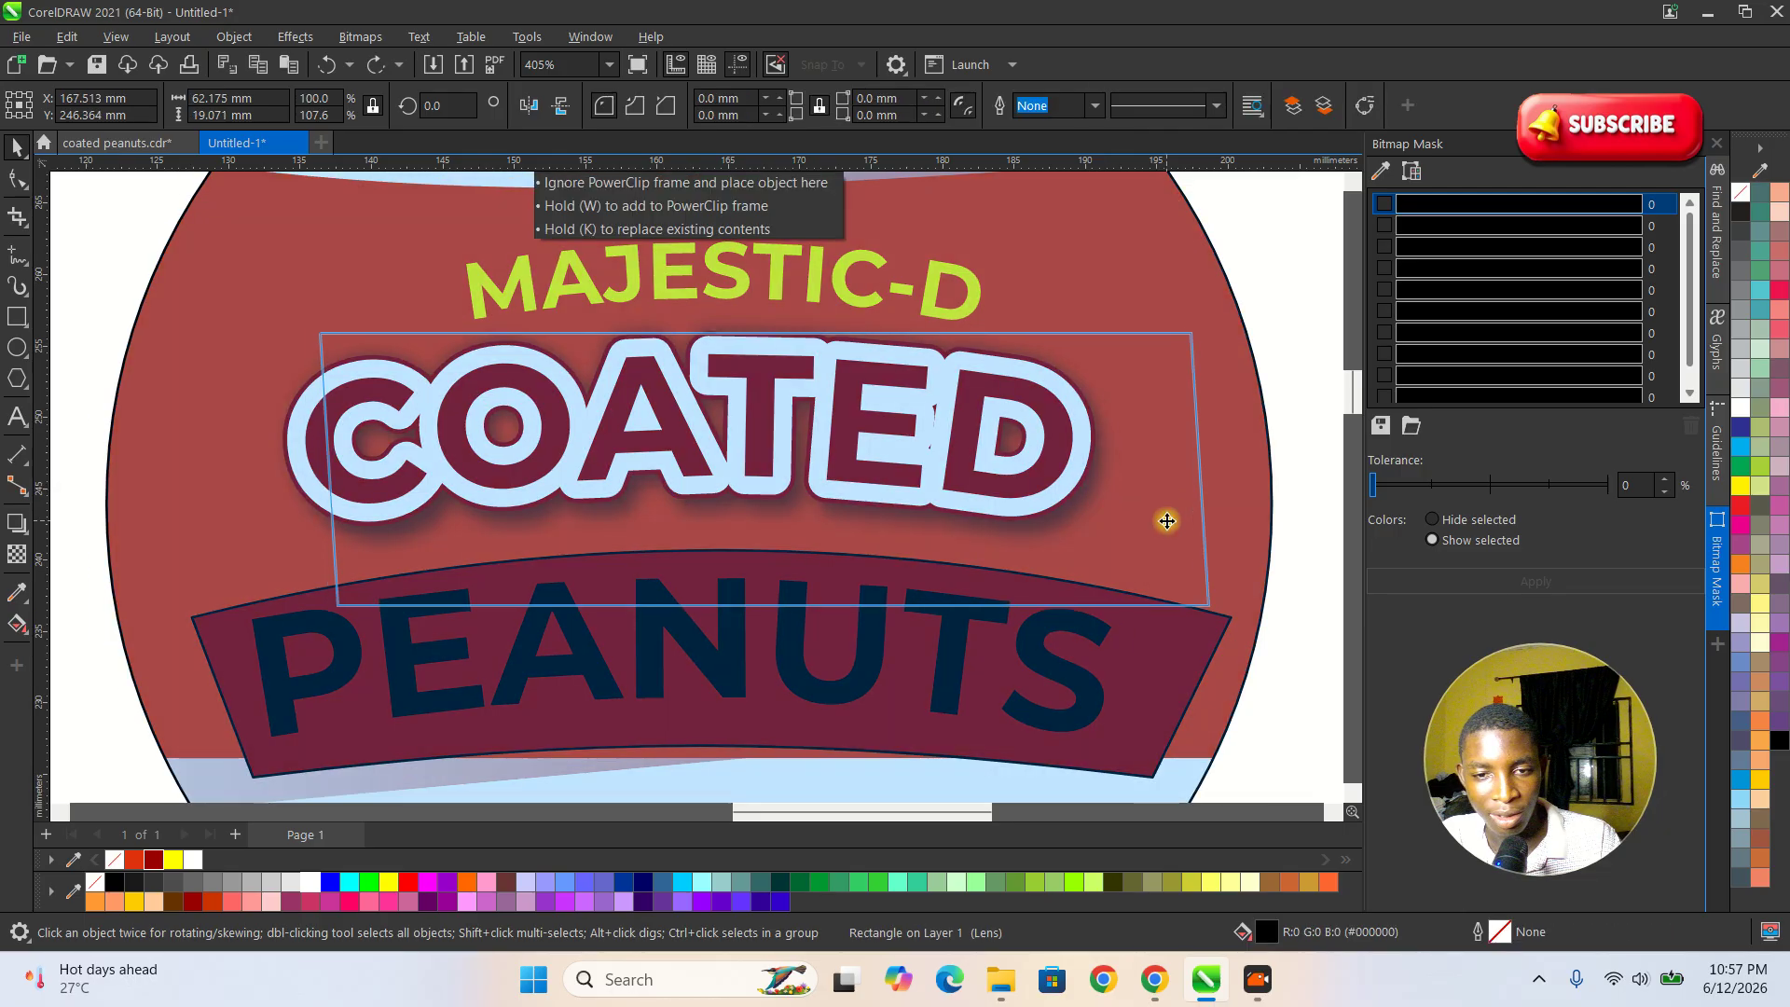
left_click(1148, 518)
key("ctrl+z")
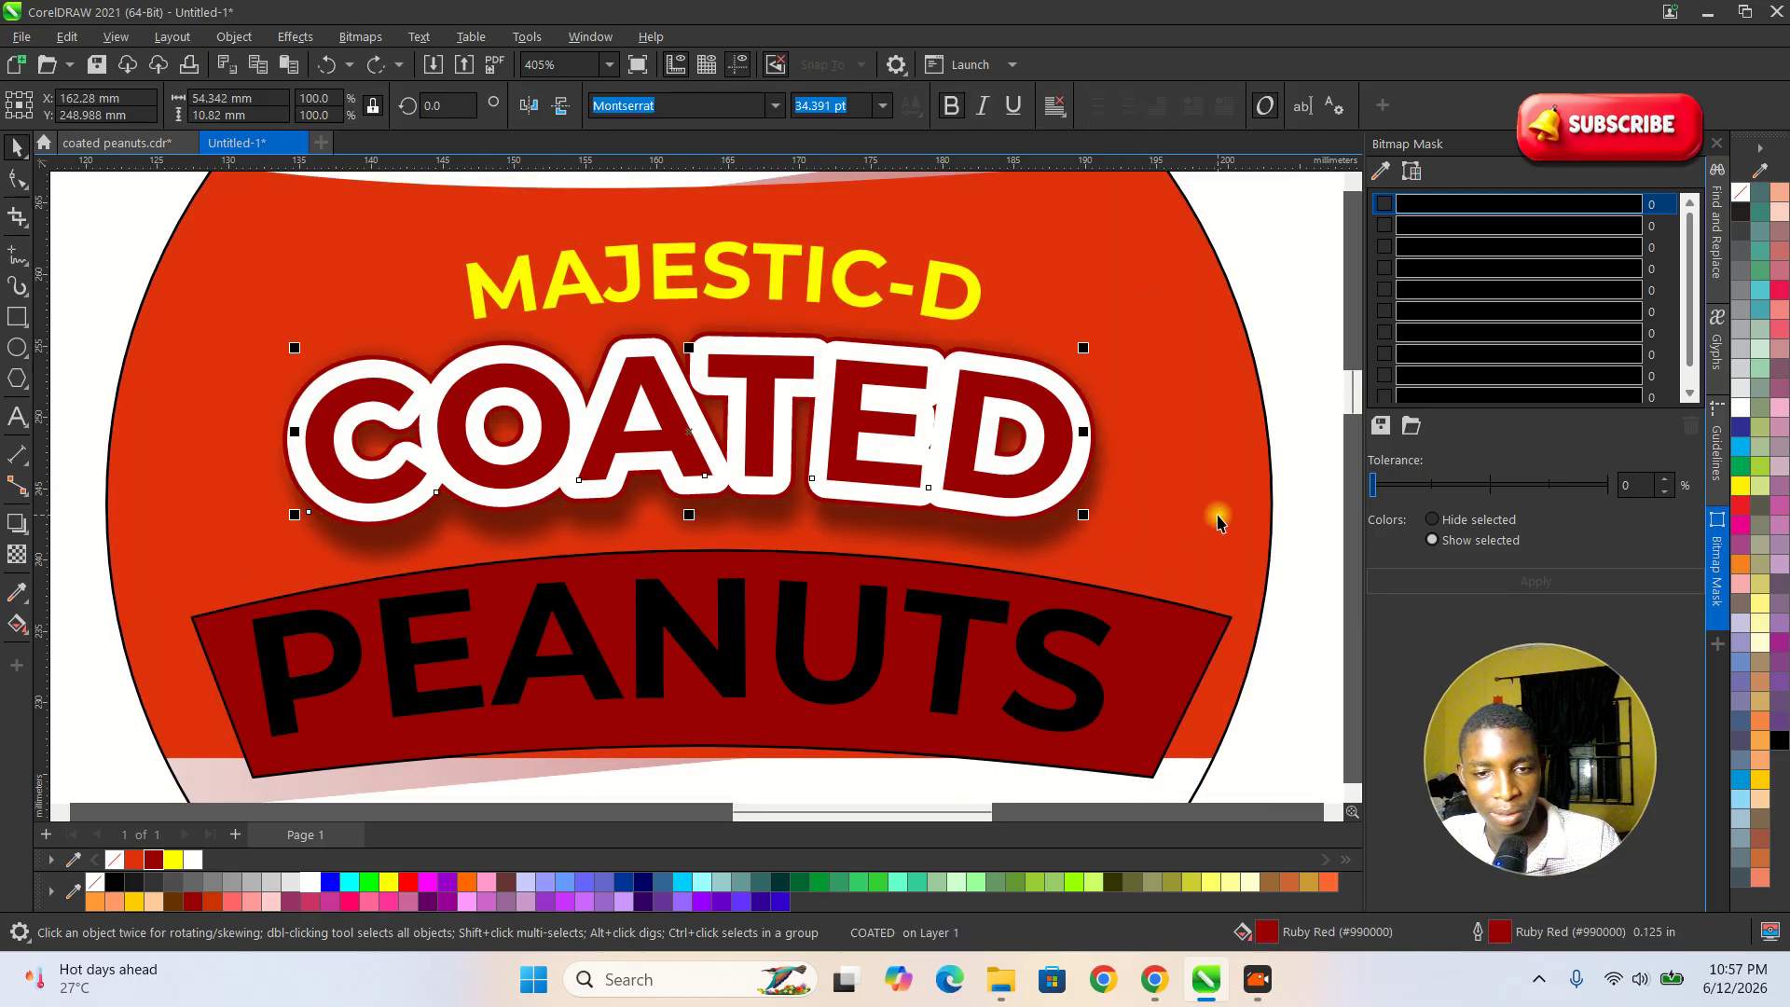
Break the drop shadow apart from the COATED text so it is a separate object.
left_click(1190, 506)
left_click_drag(1238, 513, 1223, 509)
left_click(1061, 514)
right_click(1061, 515)
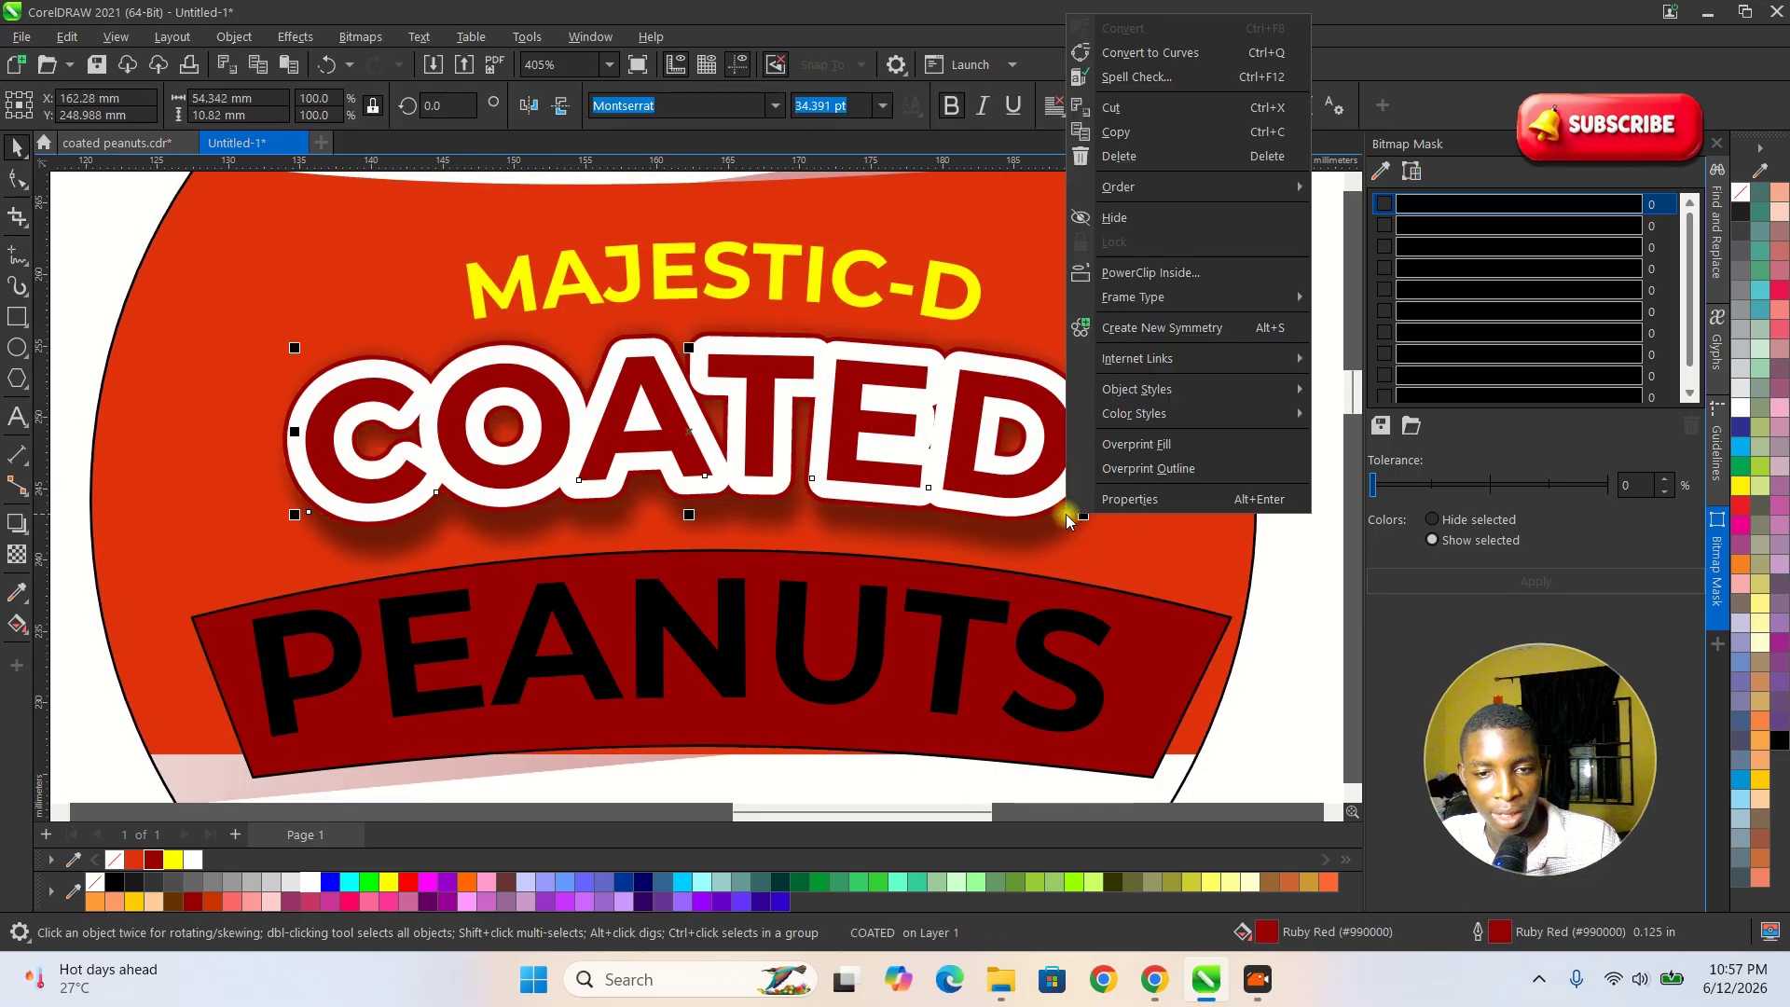
left_click(1050, 519)
right_click(1040, 538)
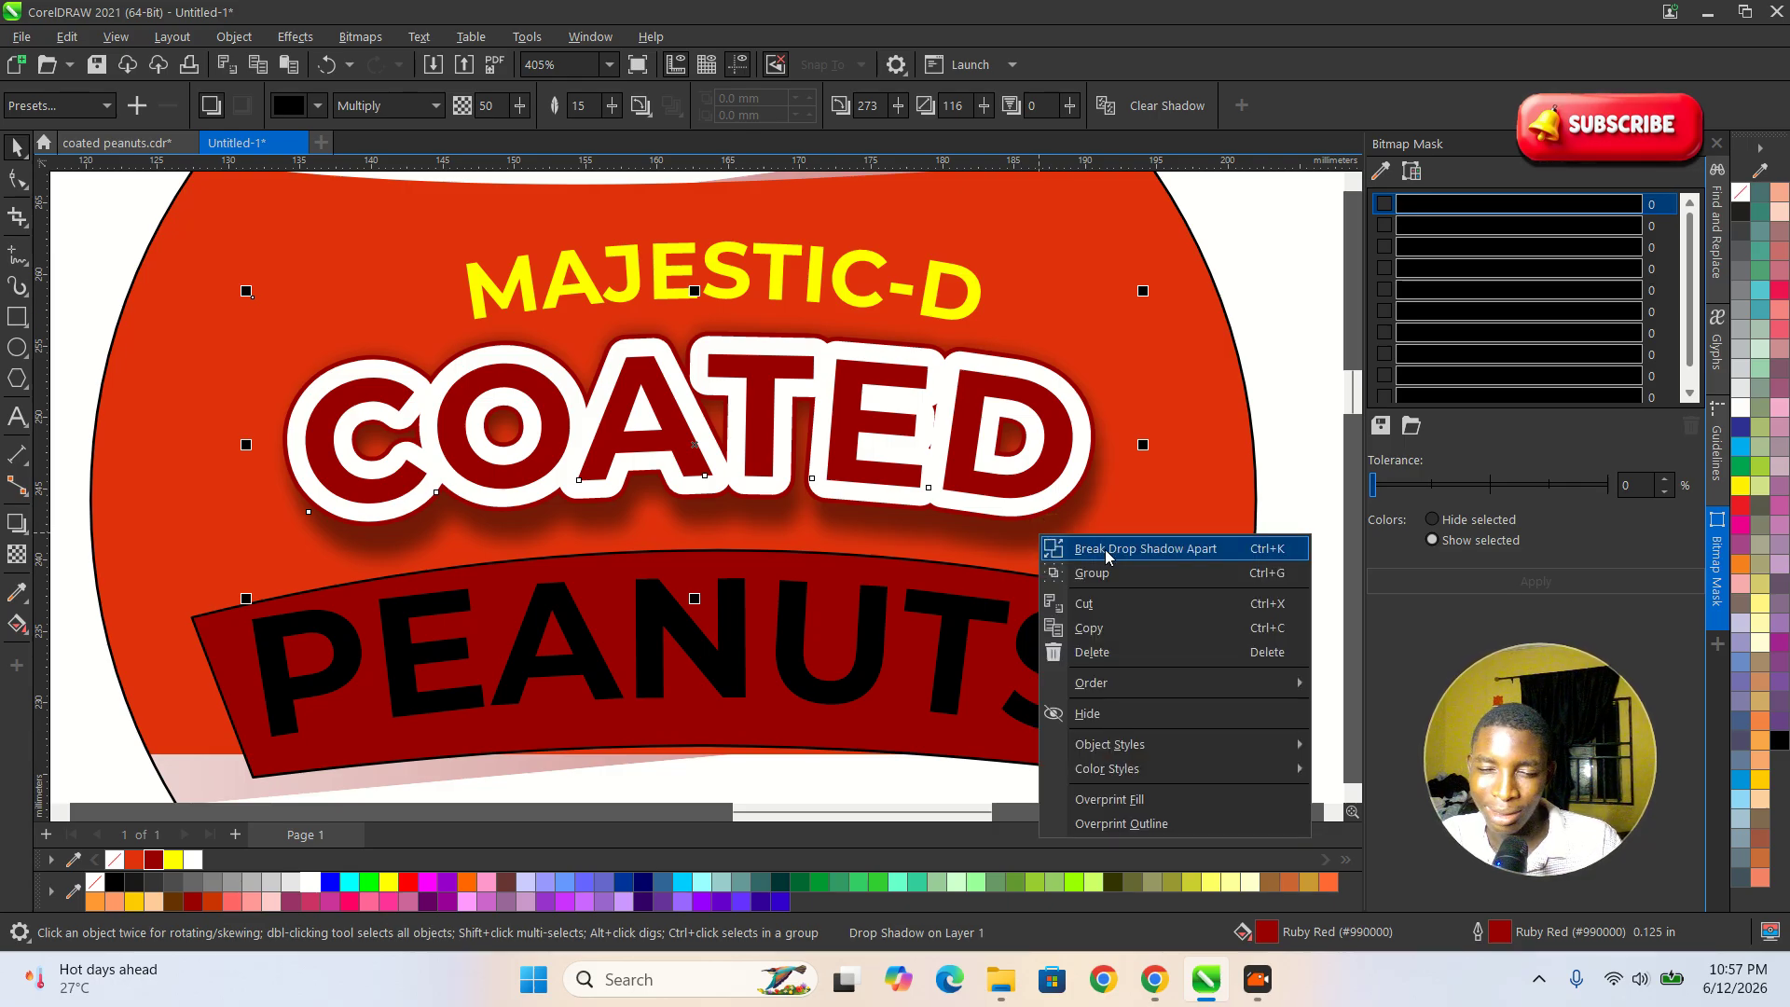
left_click(1105, 550)
left_click(1078, 543)
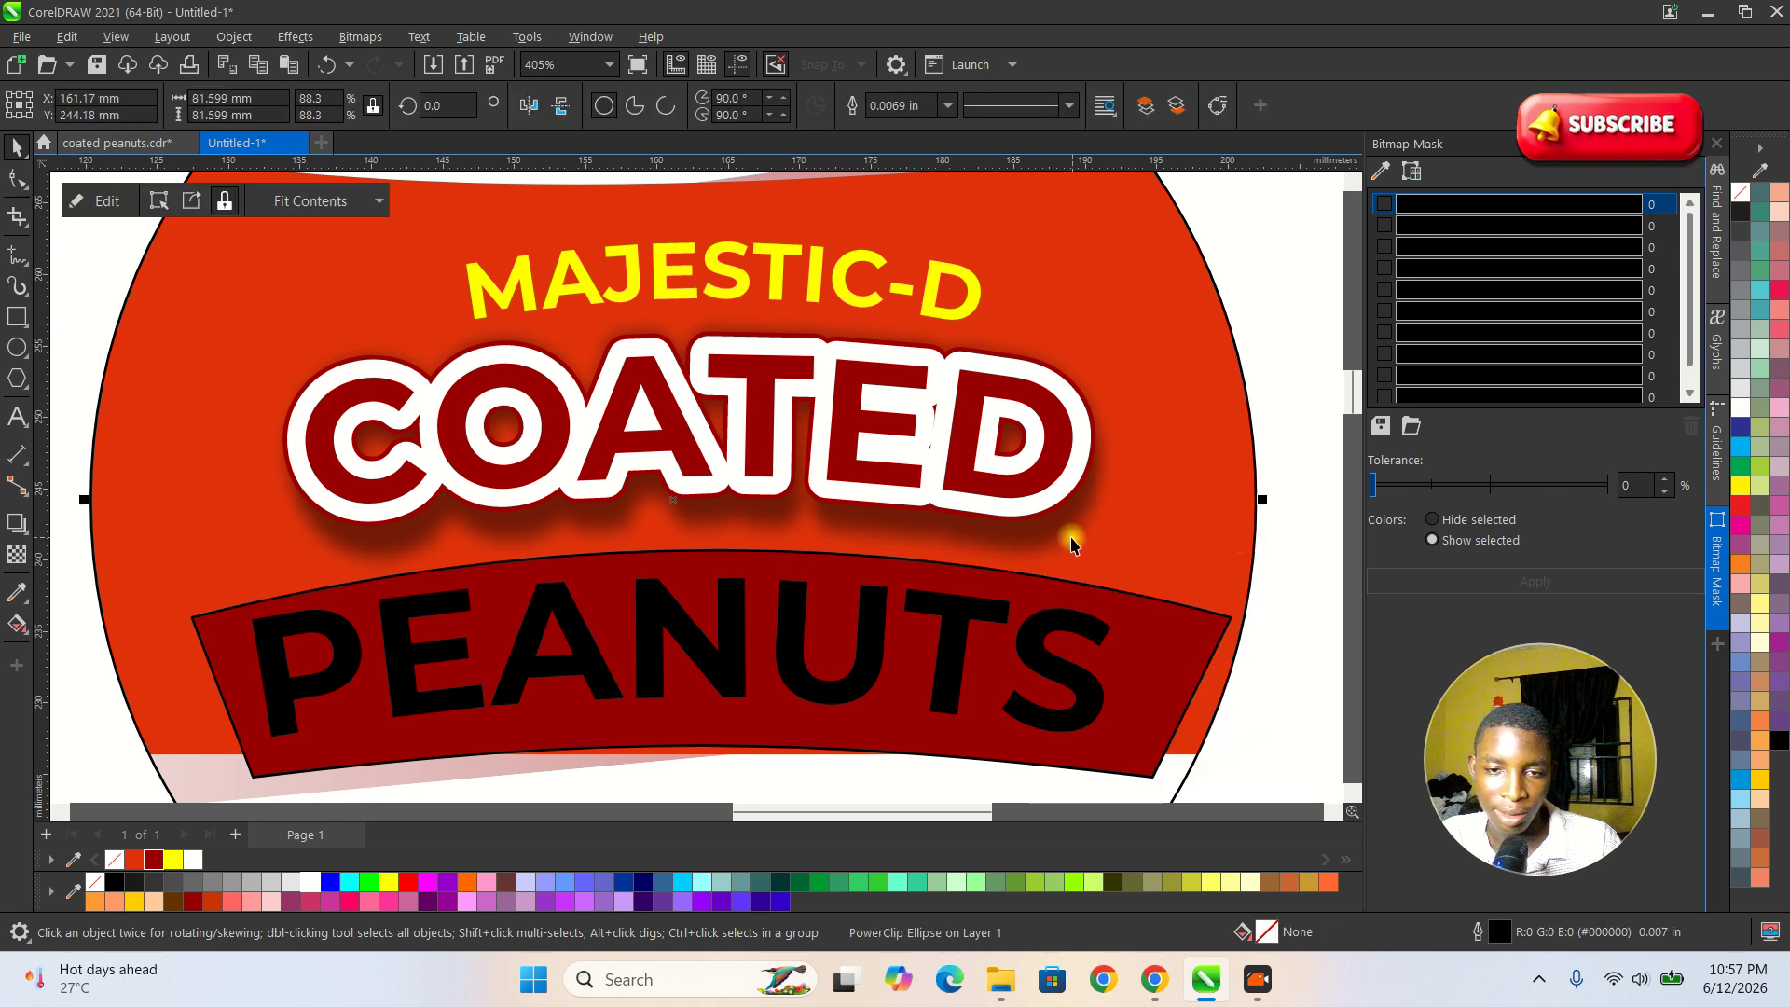
Lower the separated shadow beneath the COATED text and shrink it to about 56.3 × 18.8 mm.
left_click_drag(1017, 524, 1024, 545)
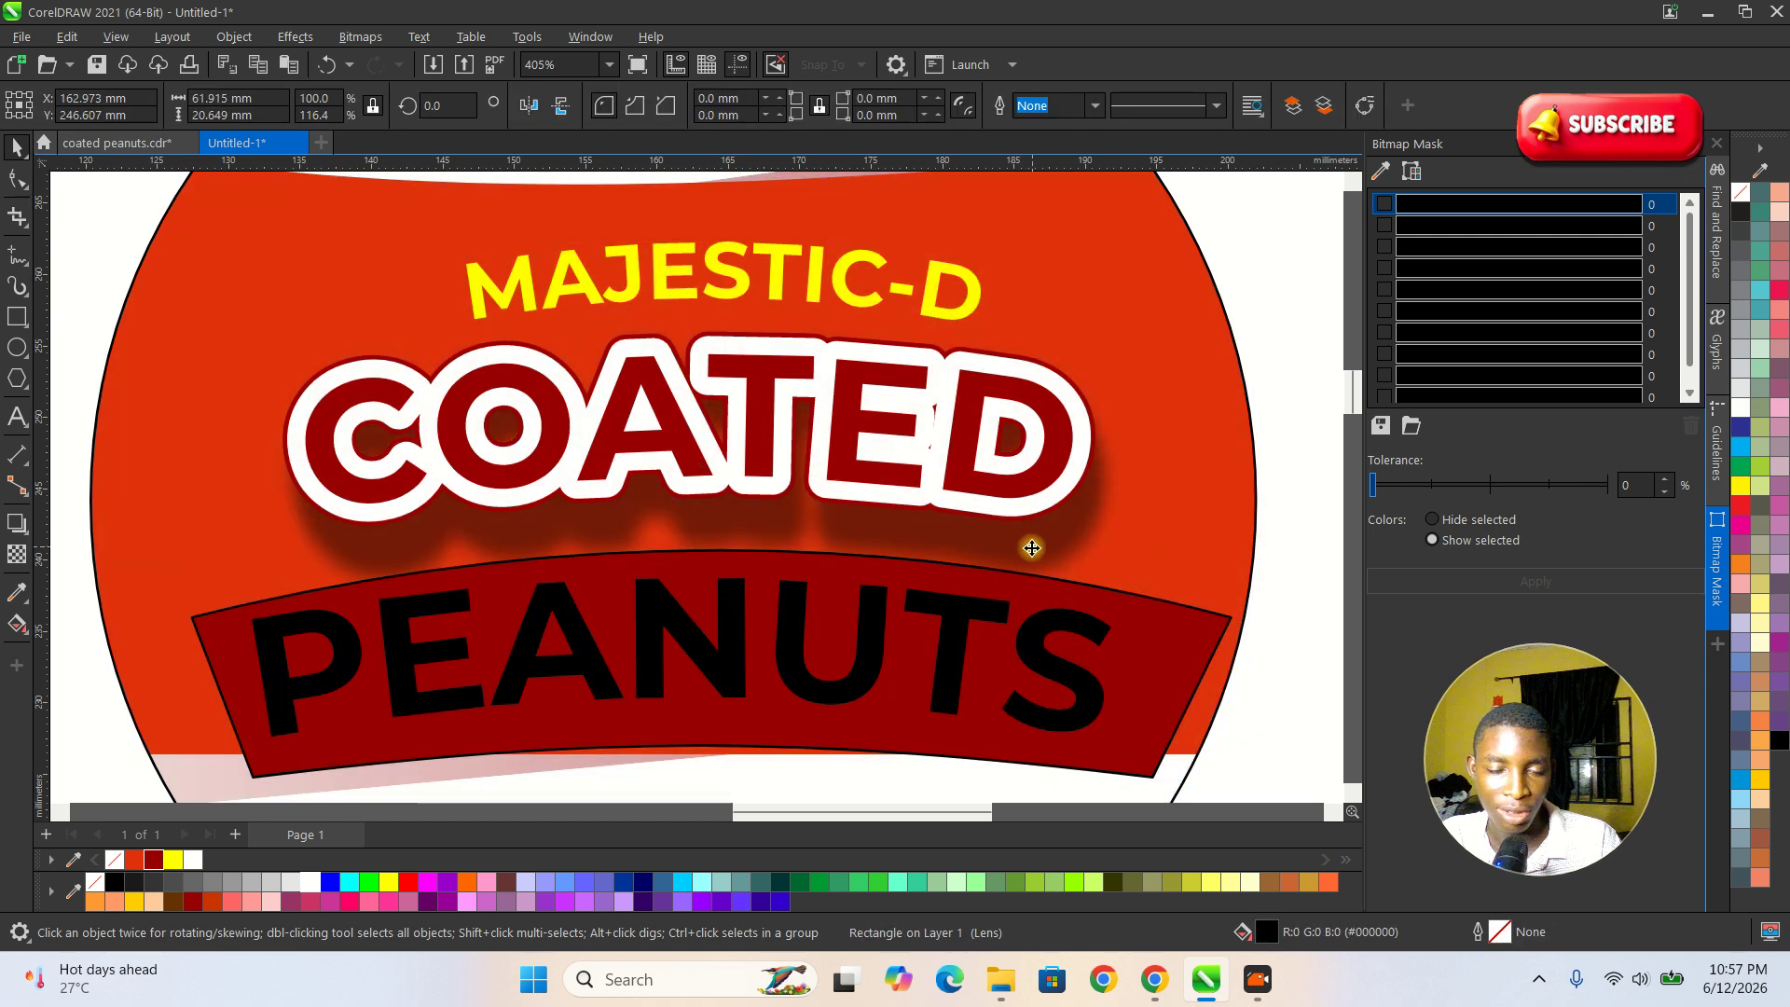
left_click_drag(1151, 625, 1101, 599)
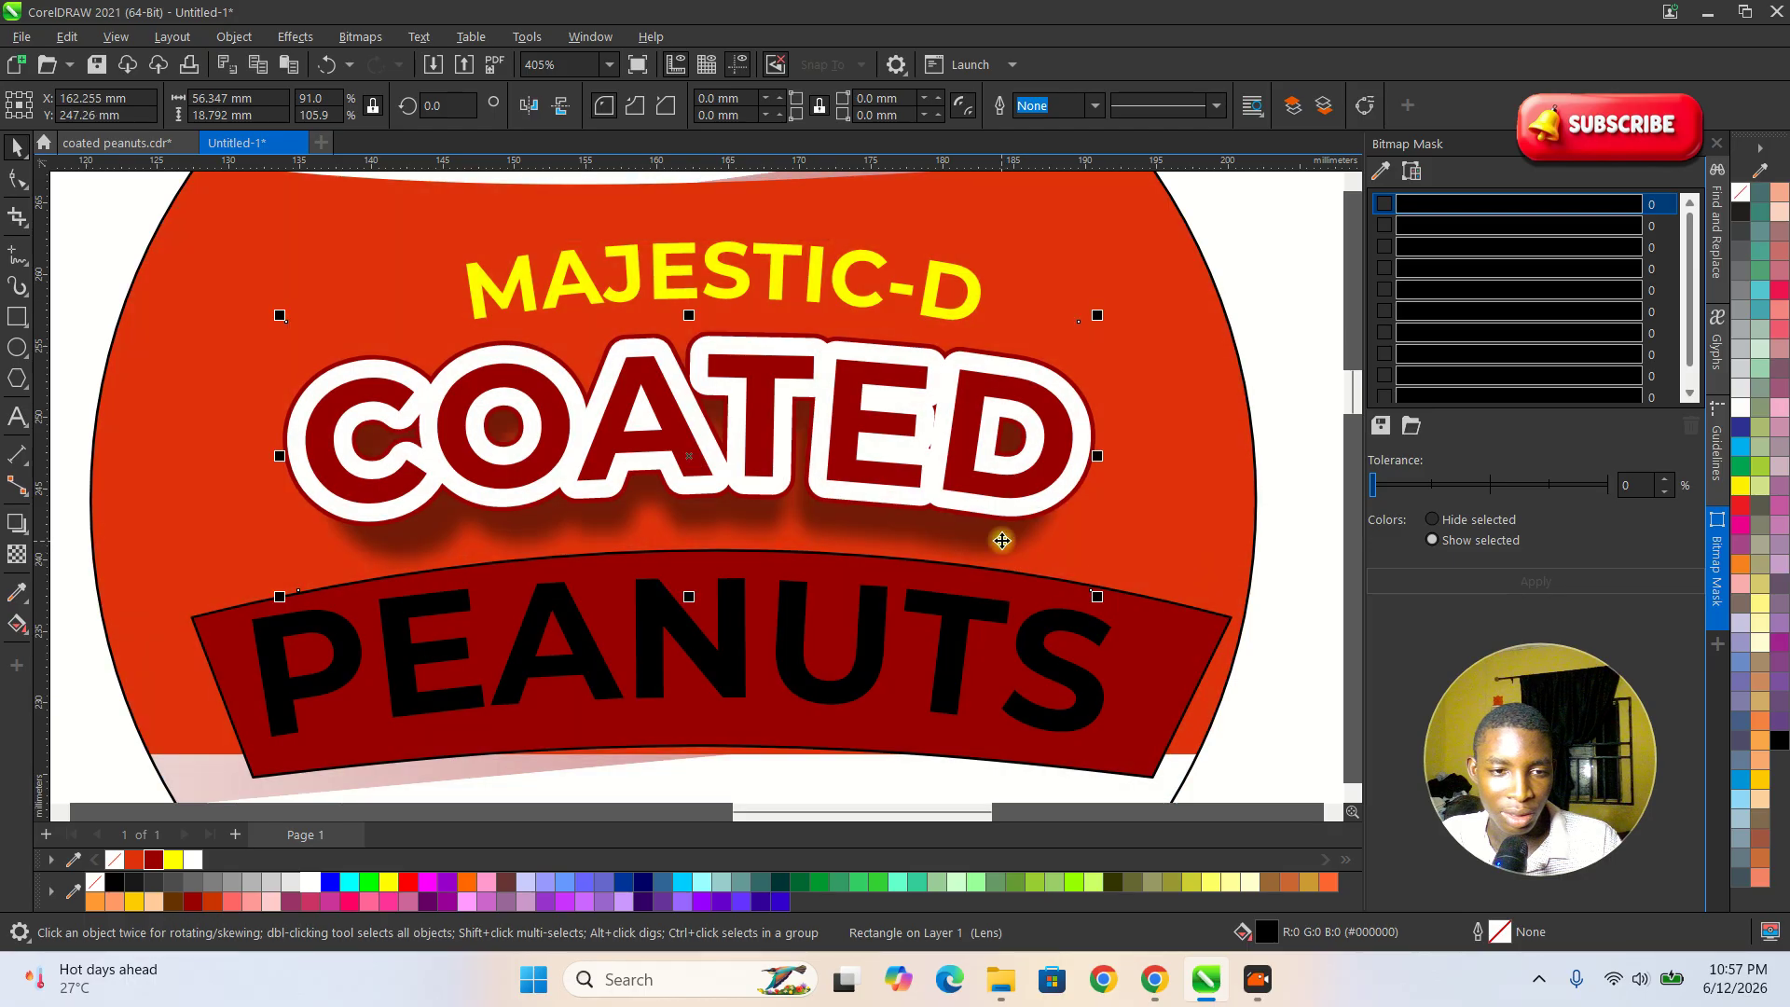
scroll(998, 531, "down", 3)
scroll(900, 399, "down", 2)
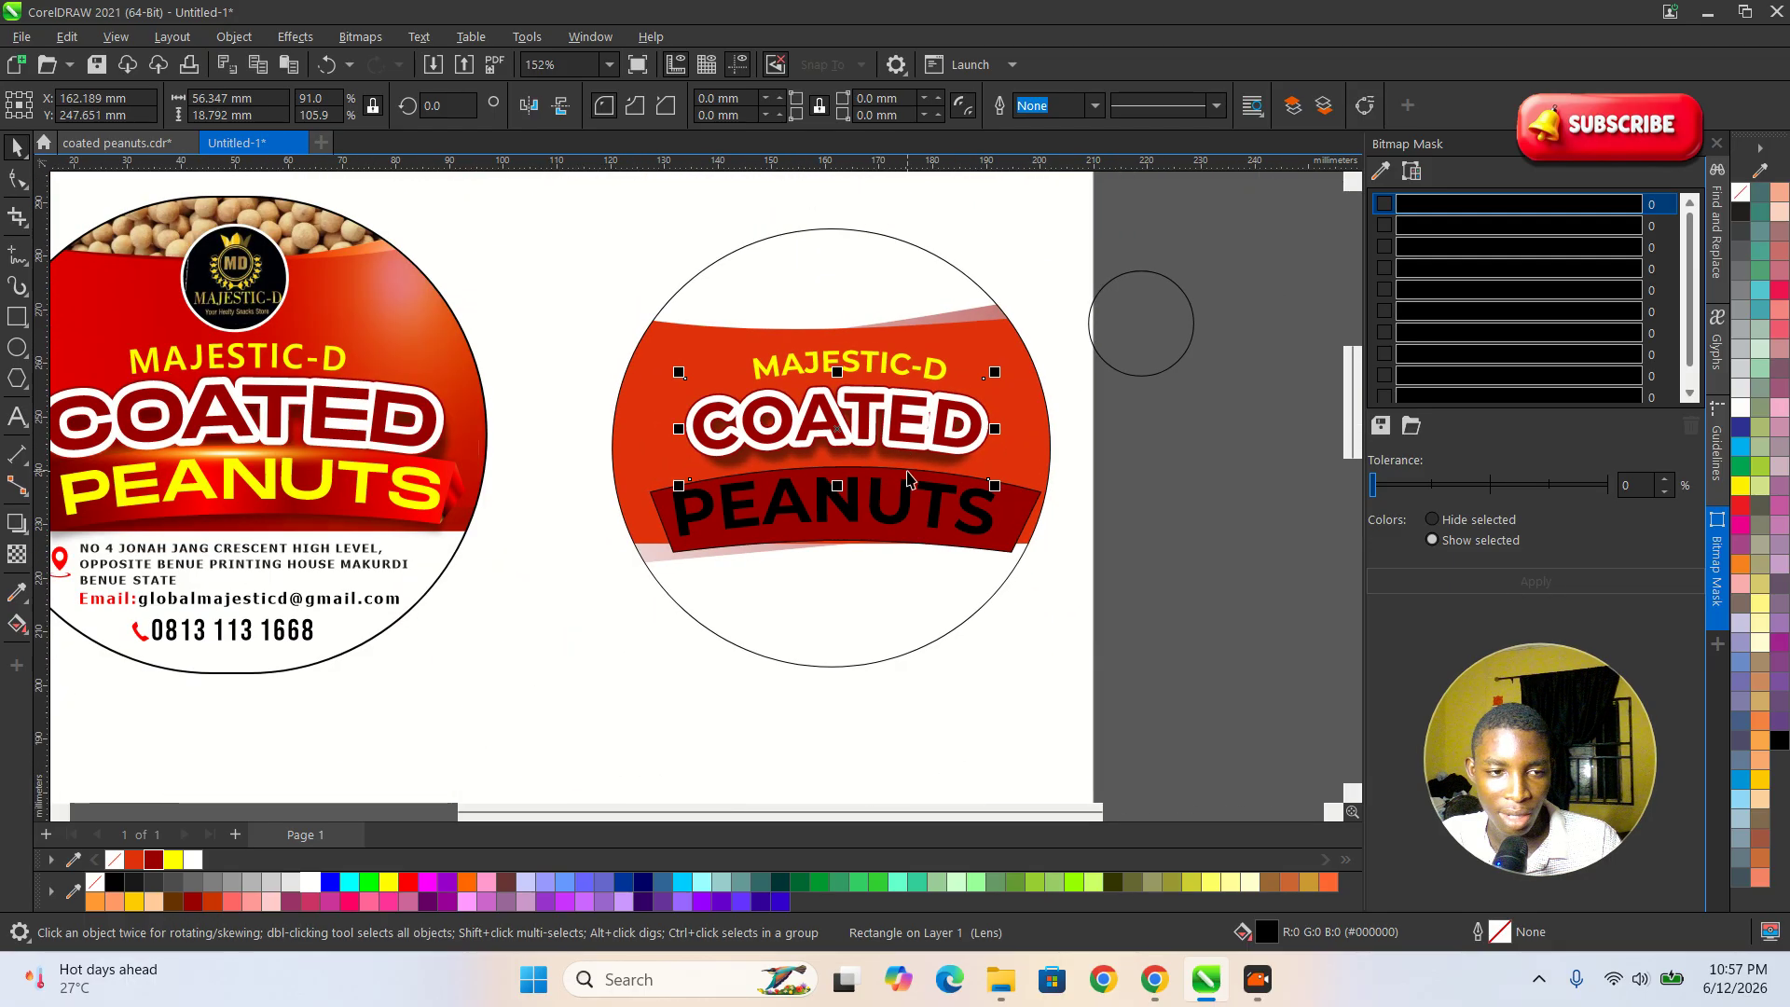
left_click(1152, 557)
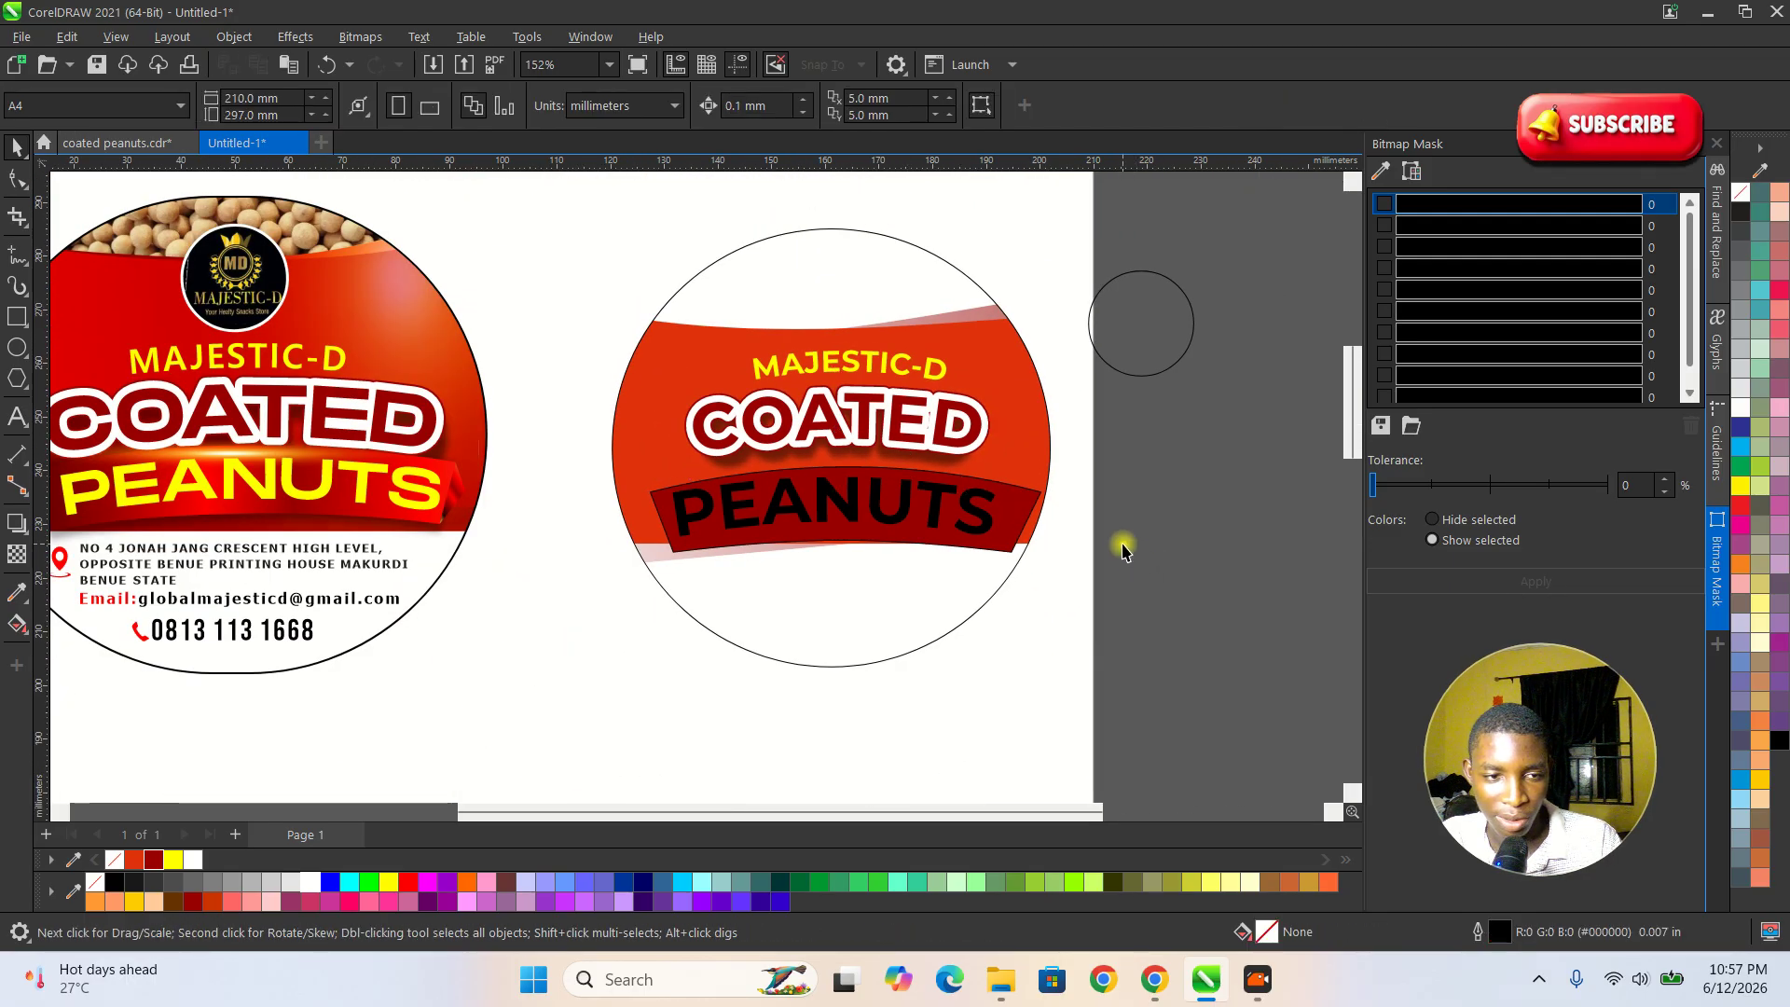
Examine the banner on the reference label, including its gradient shading and folded ends, and compare it with the new label.
scroll(988, 471, "down", 2)
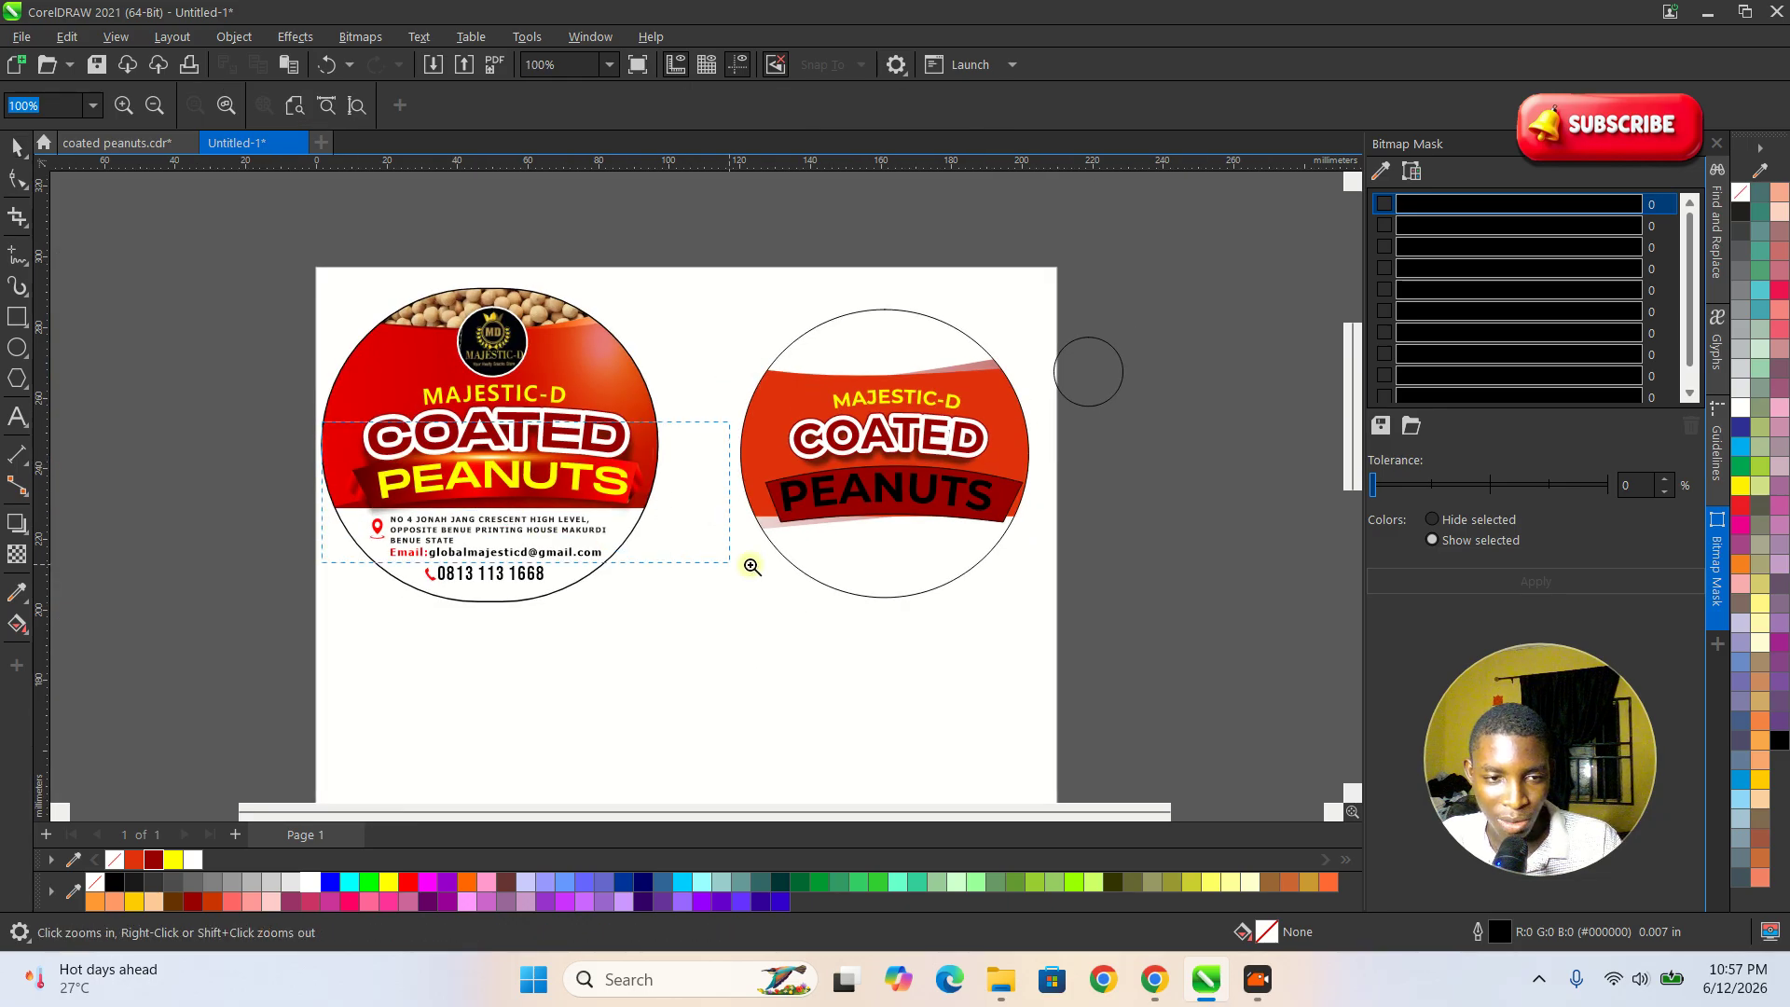
scroll(690, 555, "up", 4)
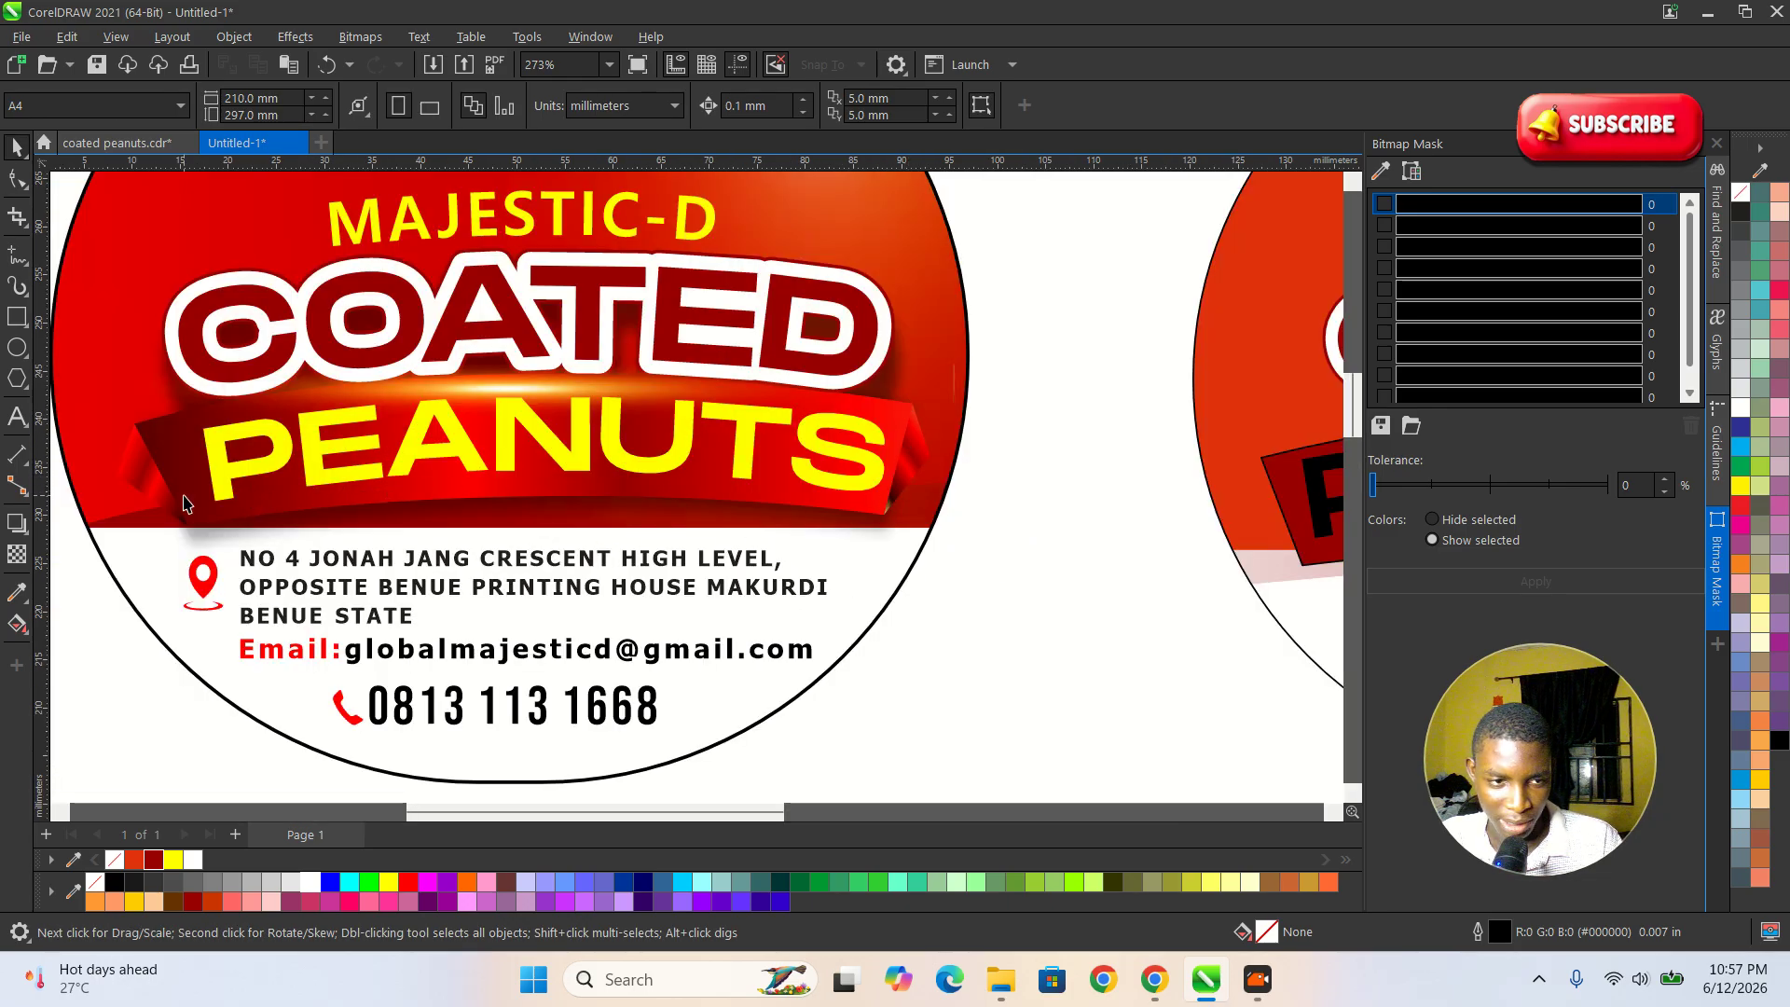
scroll(628, 492, "down", 2)
scroll(232, 486, "up", 4)
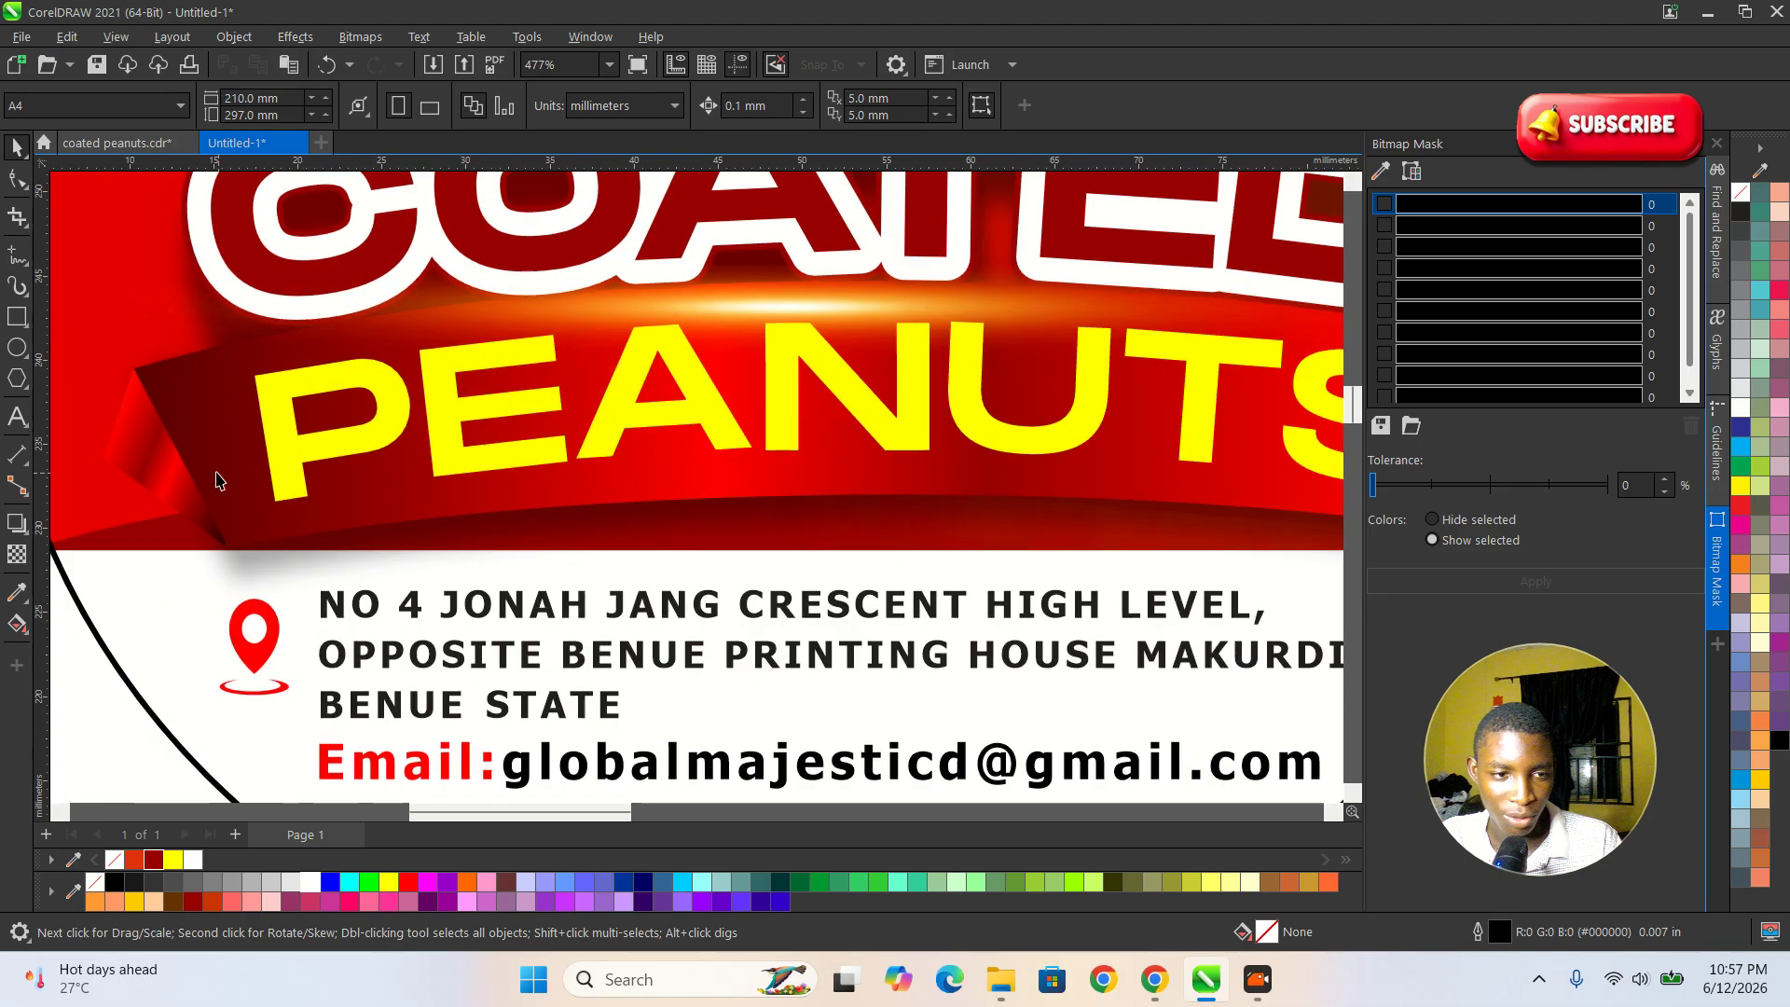
scroll(671, 477, "down", 2)
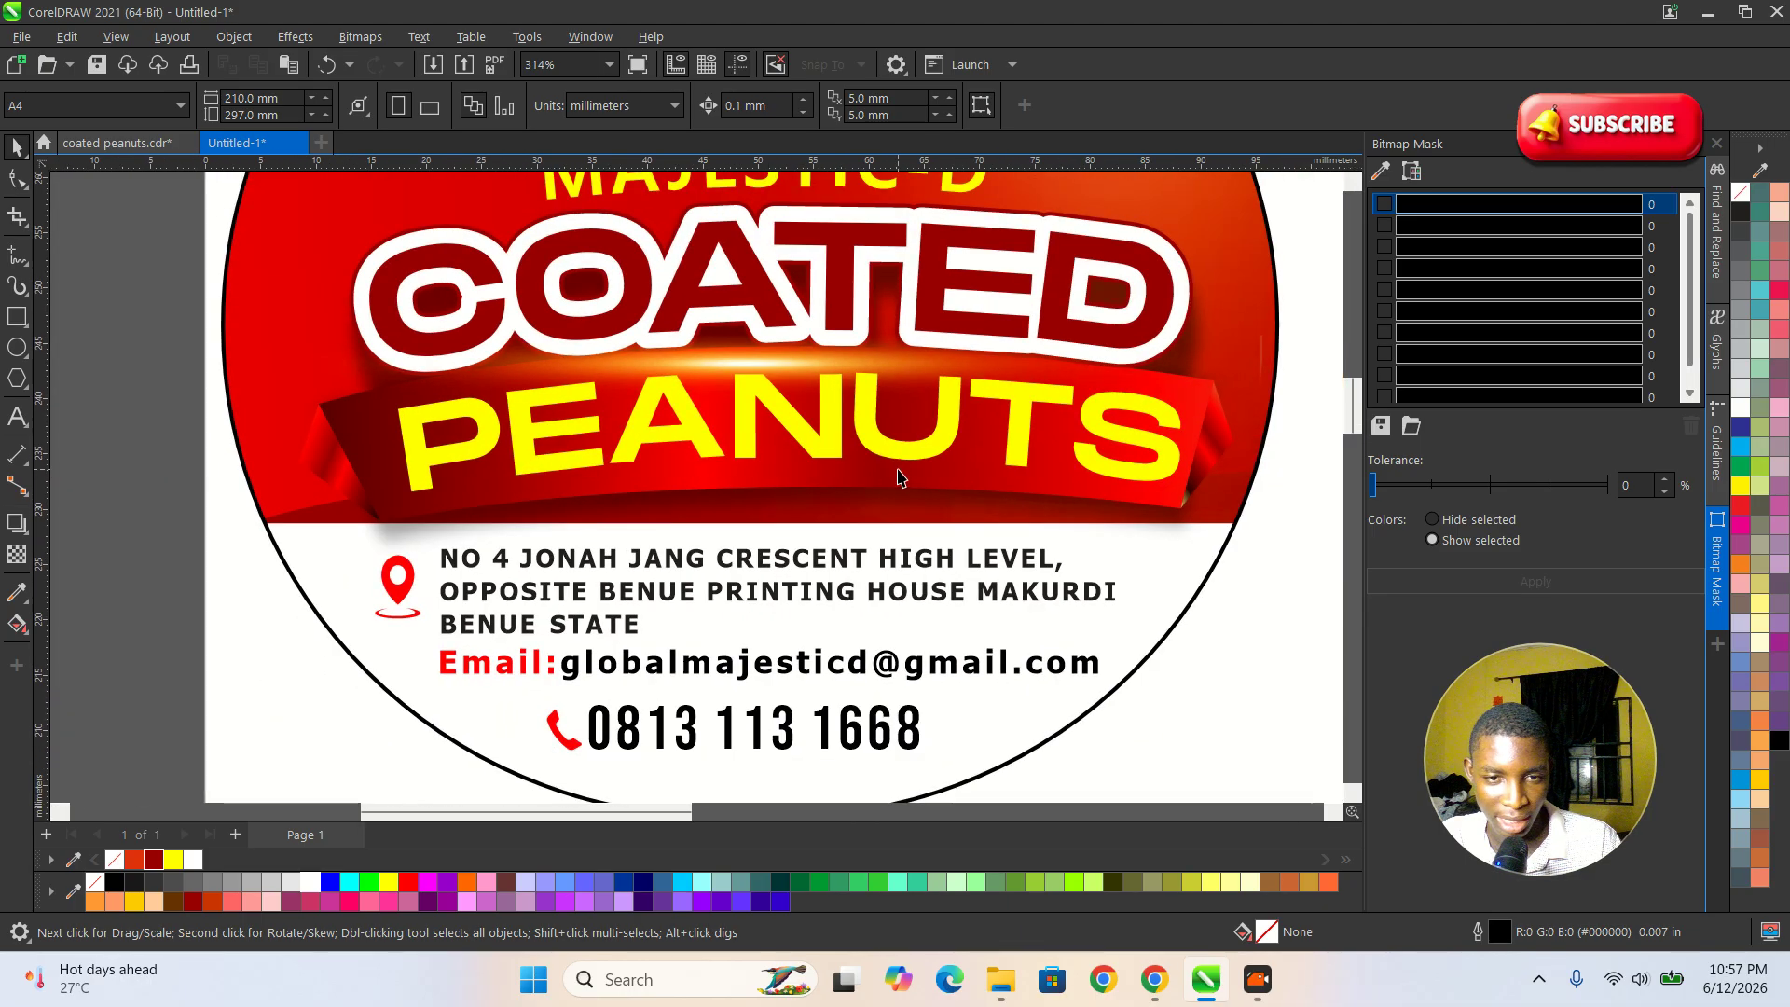
scroll(593, 386, "down", 1)
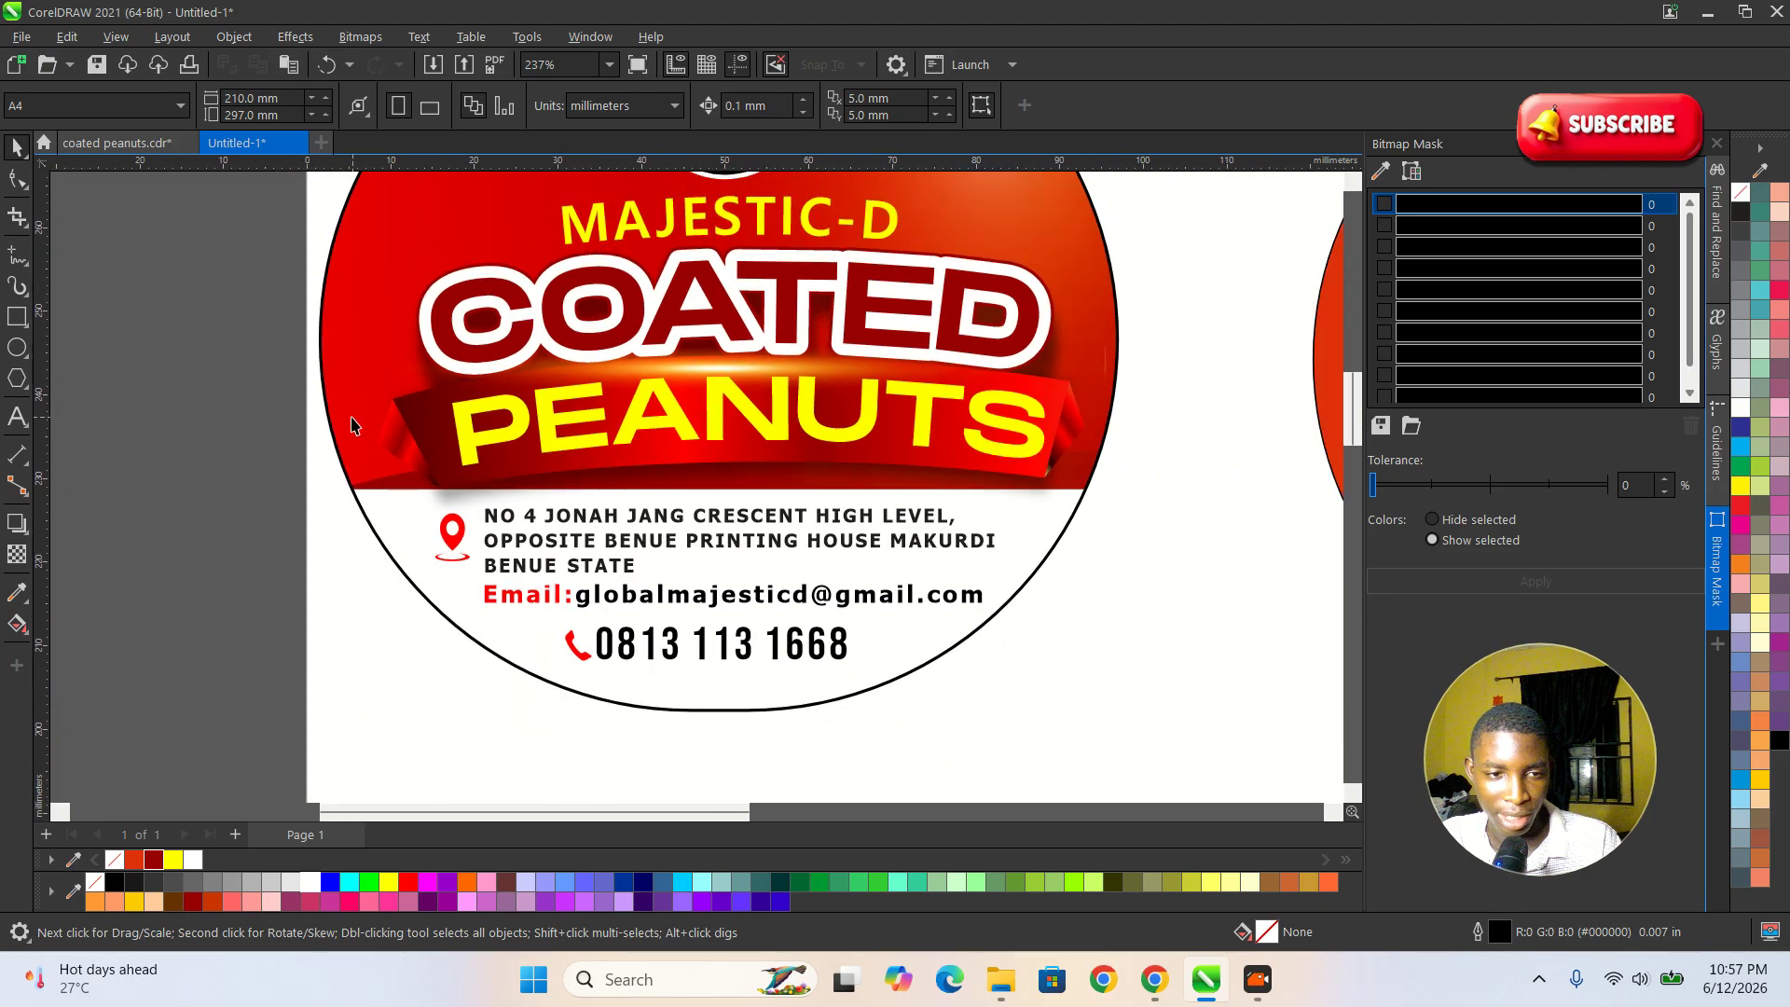
scroll(416, 435, "down", 2)
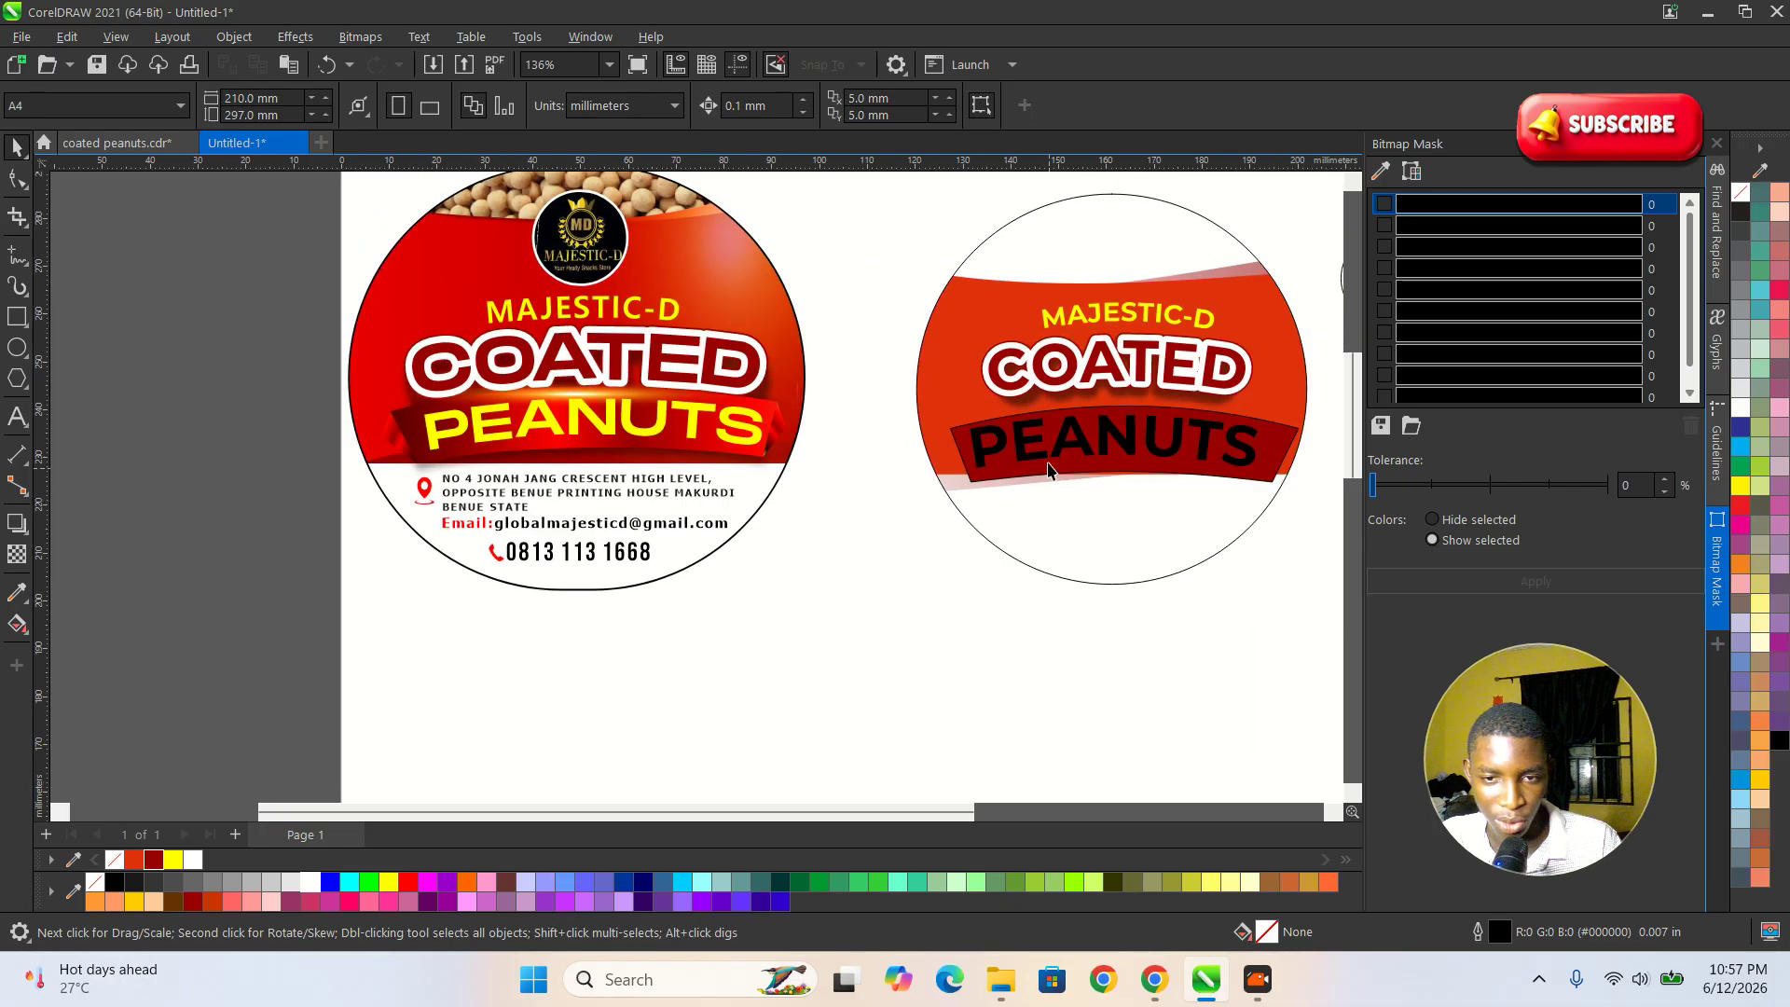
scroll(1049, 466, "down", 1)
scroll(1077, 503, "up", 2)
Apply a linear fountain fill lengthwise across the PEANUTS banner and add a yellow colour stop at 15%.
left_click(1067, 434)
scroll(1068, 432, "up", 1)
left_click_drag(1085, 427, 1073, 422)
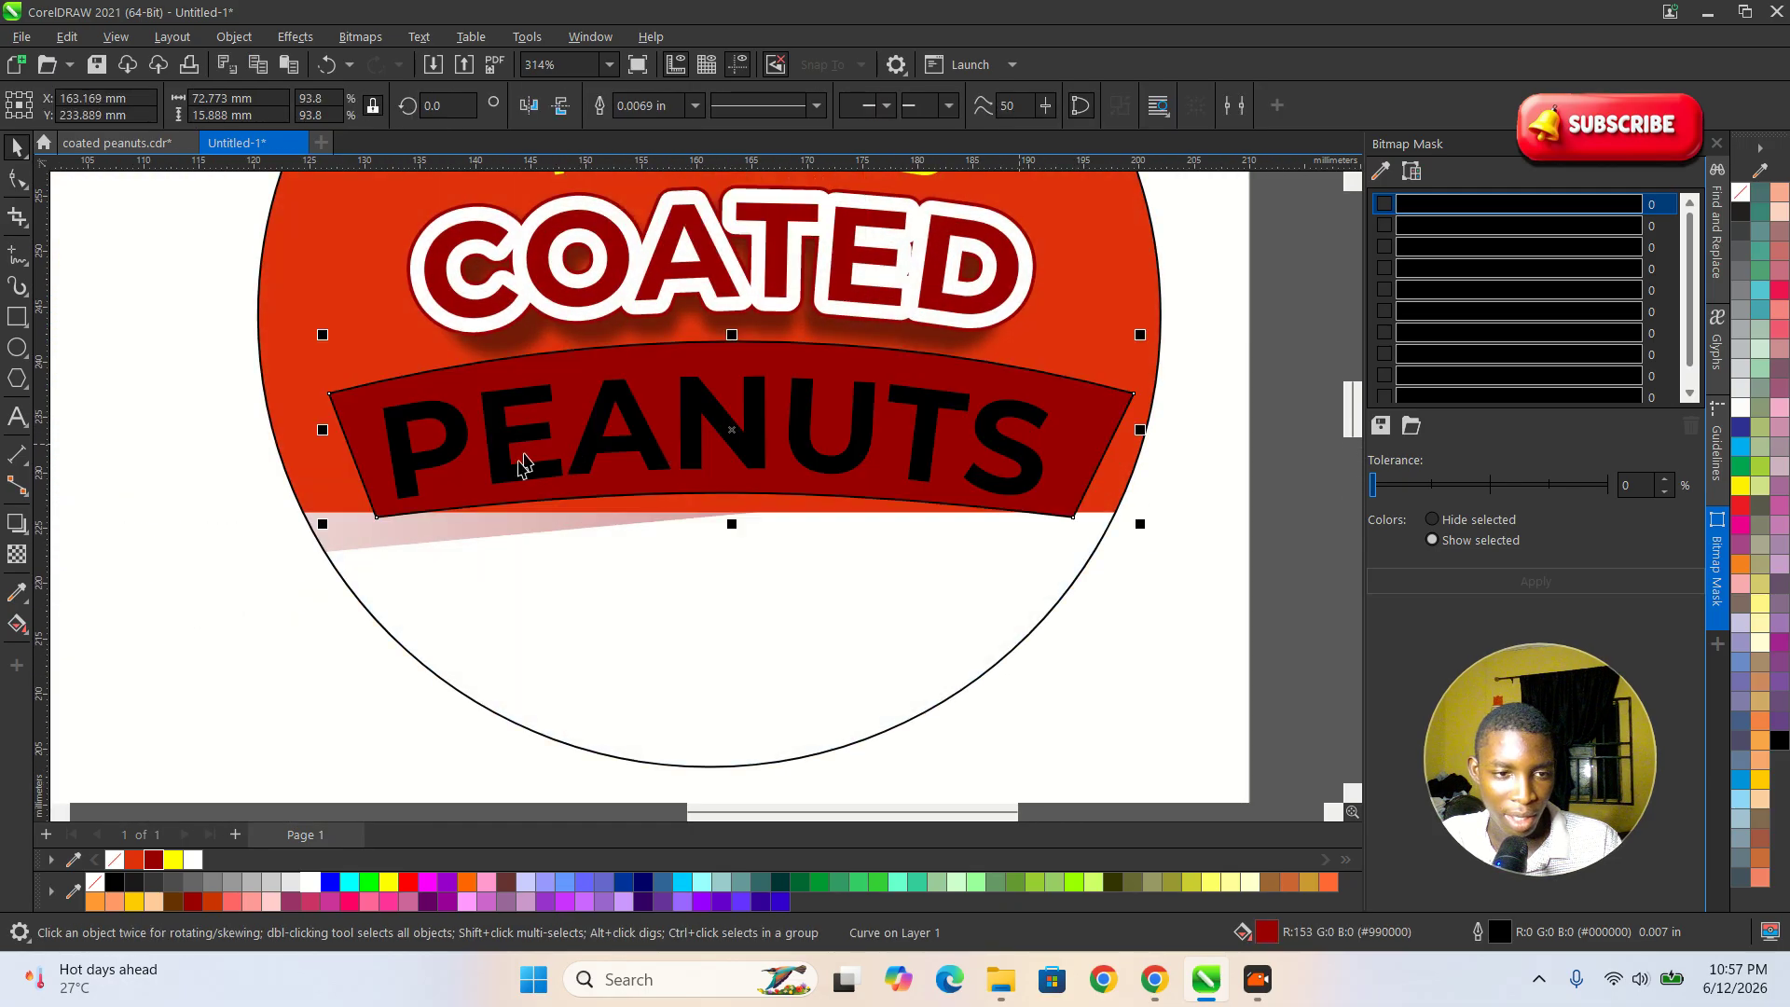
left_click(14, 629)
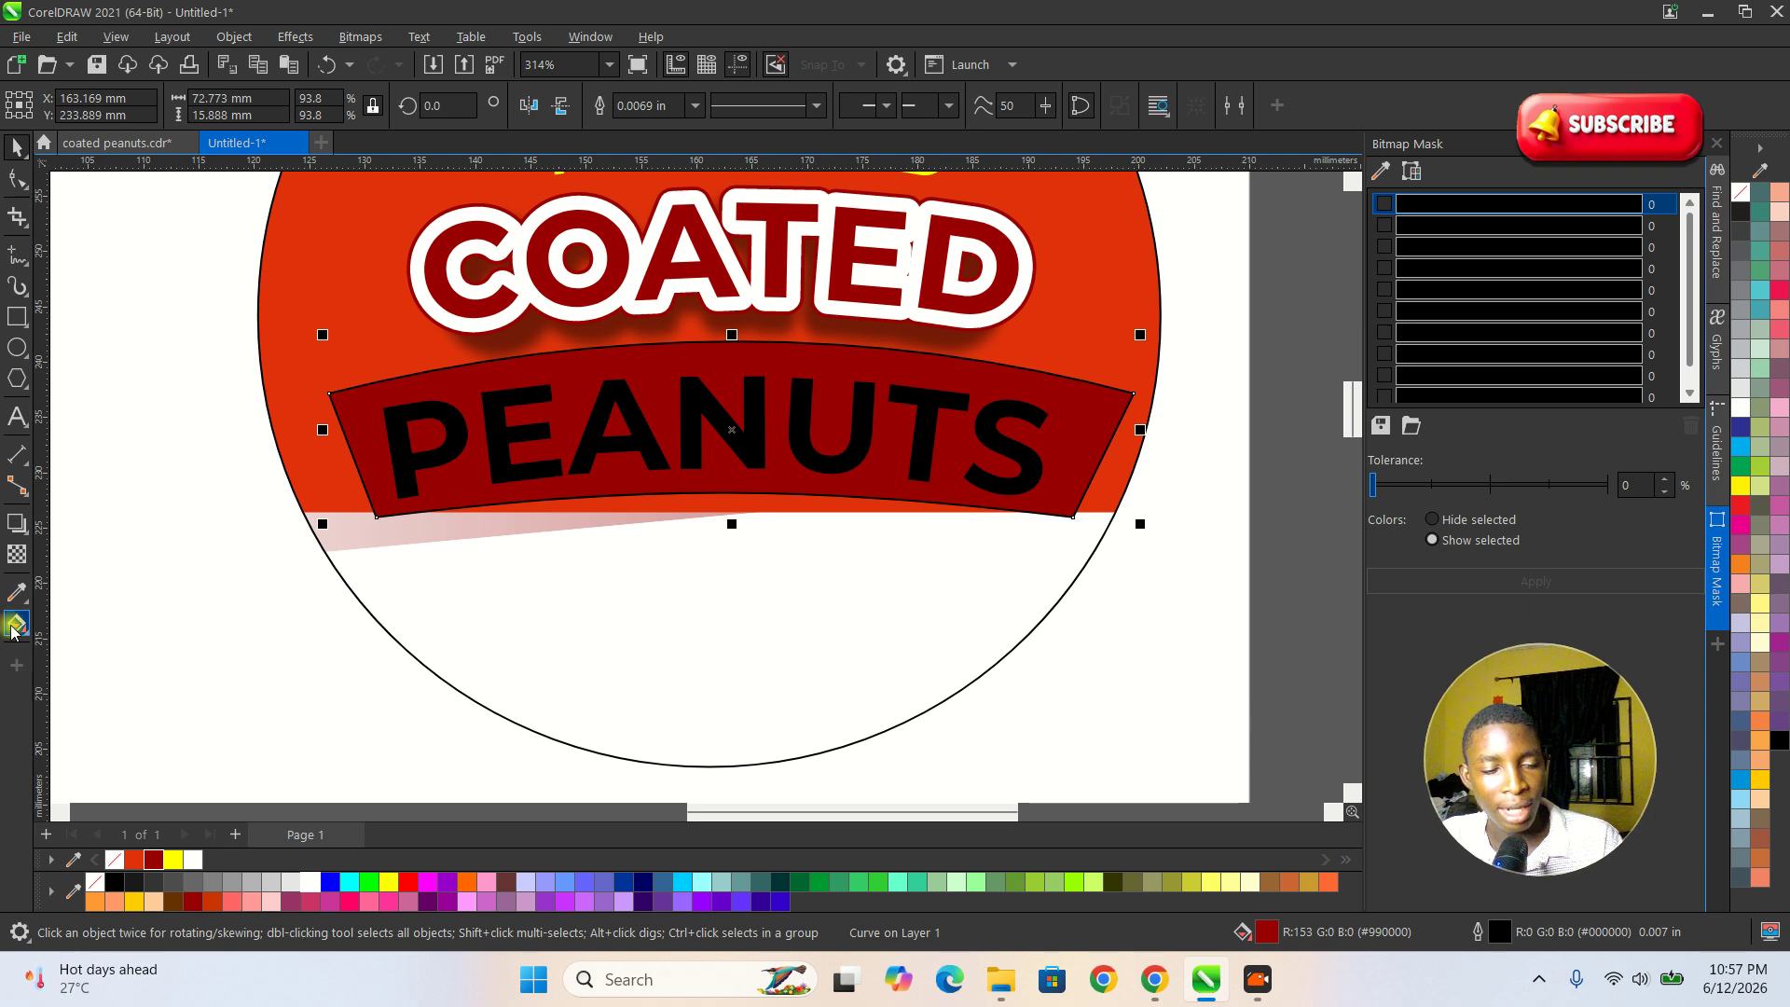
left_click_drag(364, 464, 1042, 441)
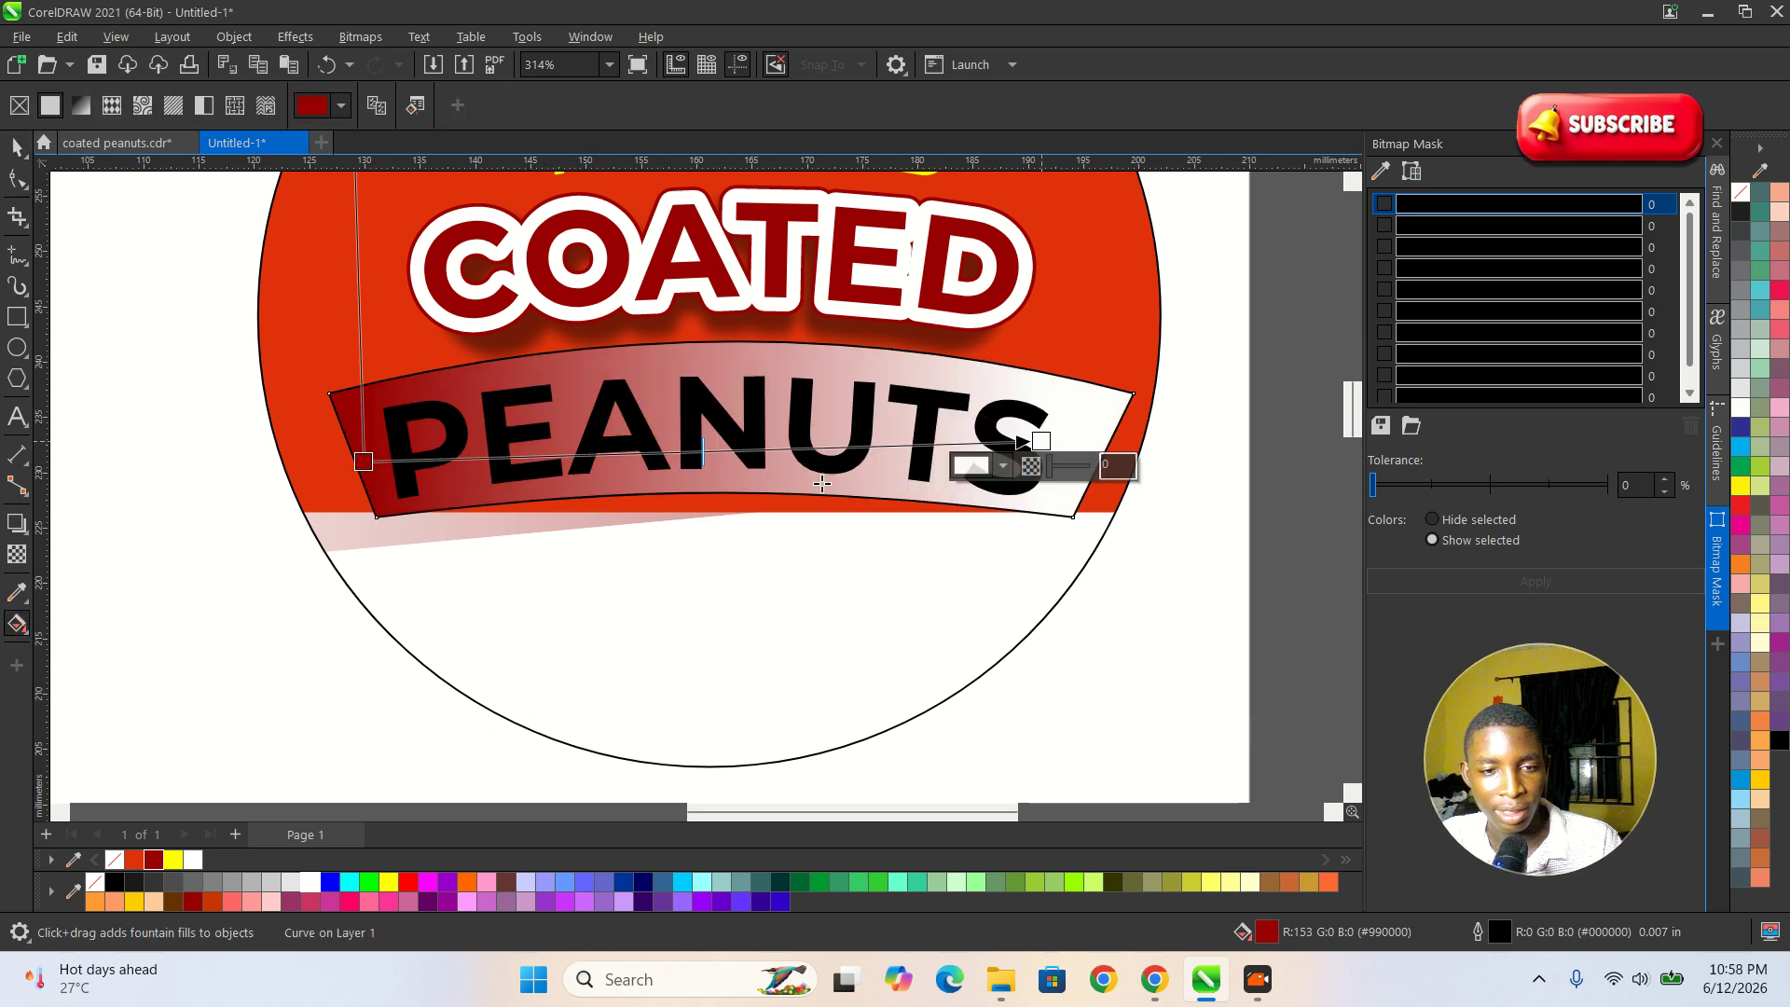
double_click(468, 456)
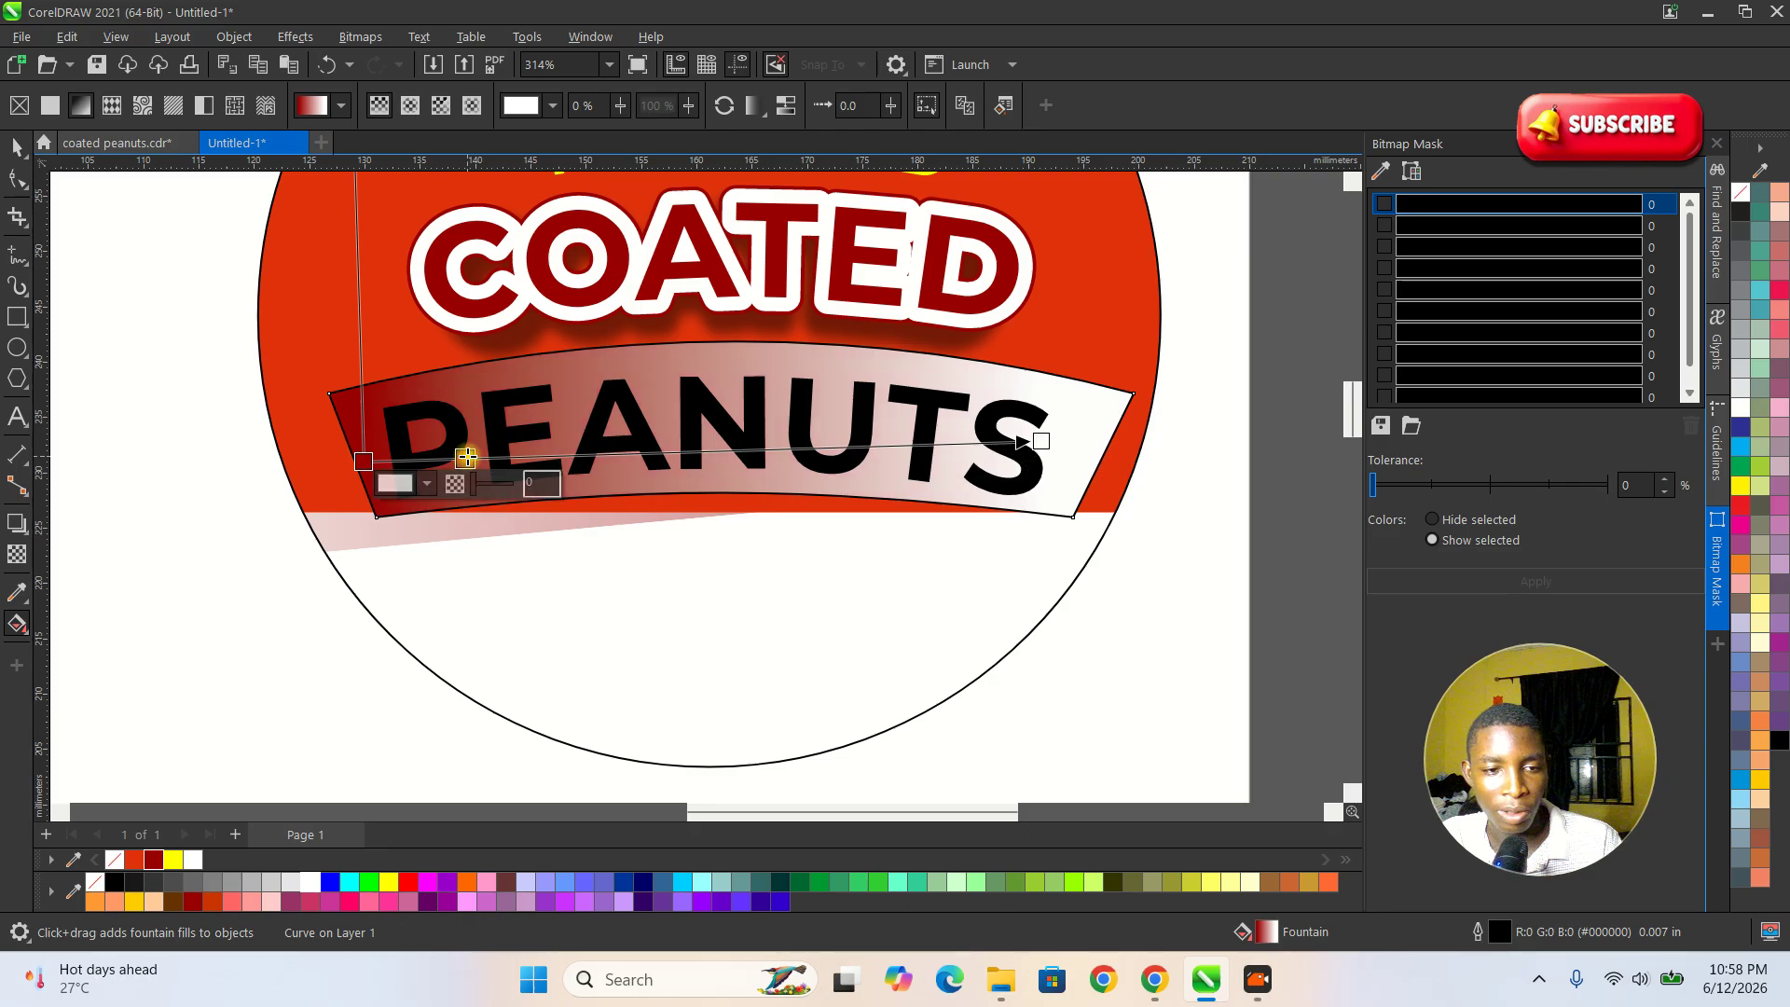
left_click(390, 882)
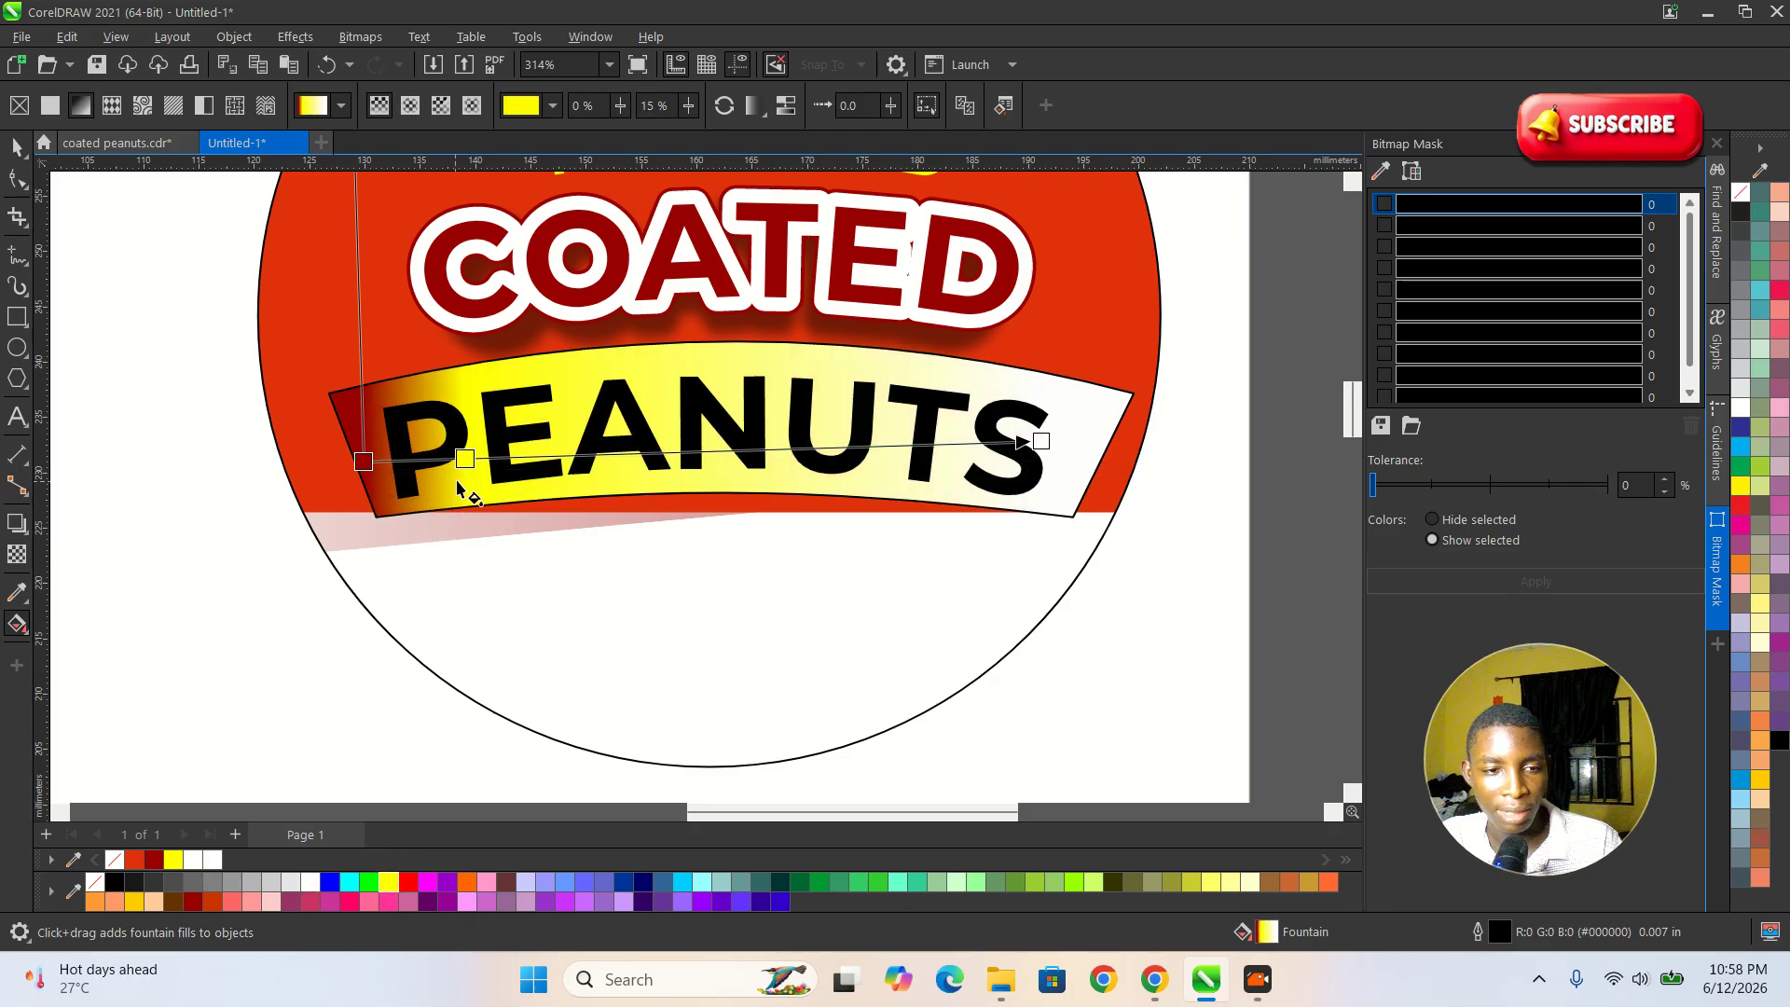
Recolour the banner gradient's yellow stop to red, move it to 25%, and add a dark red stop at 50%.
left_click(411, 882)
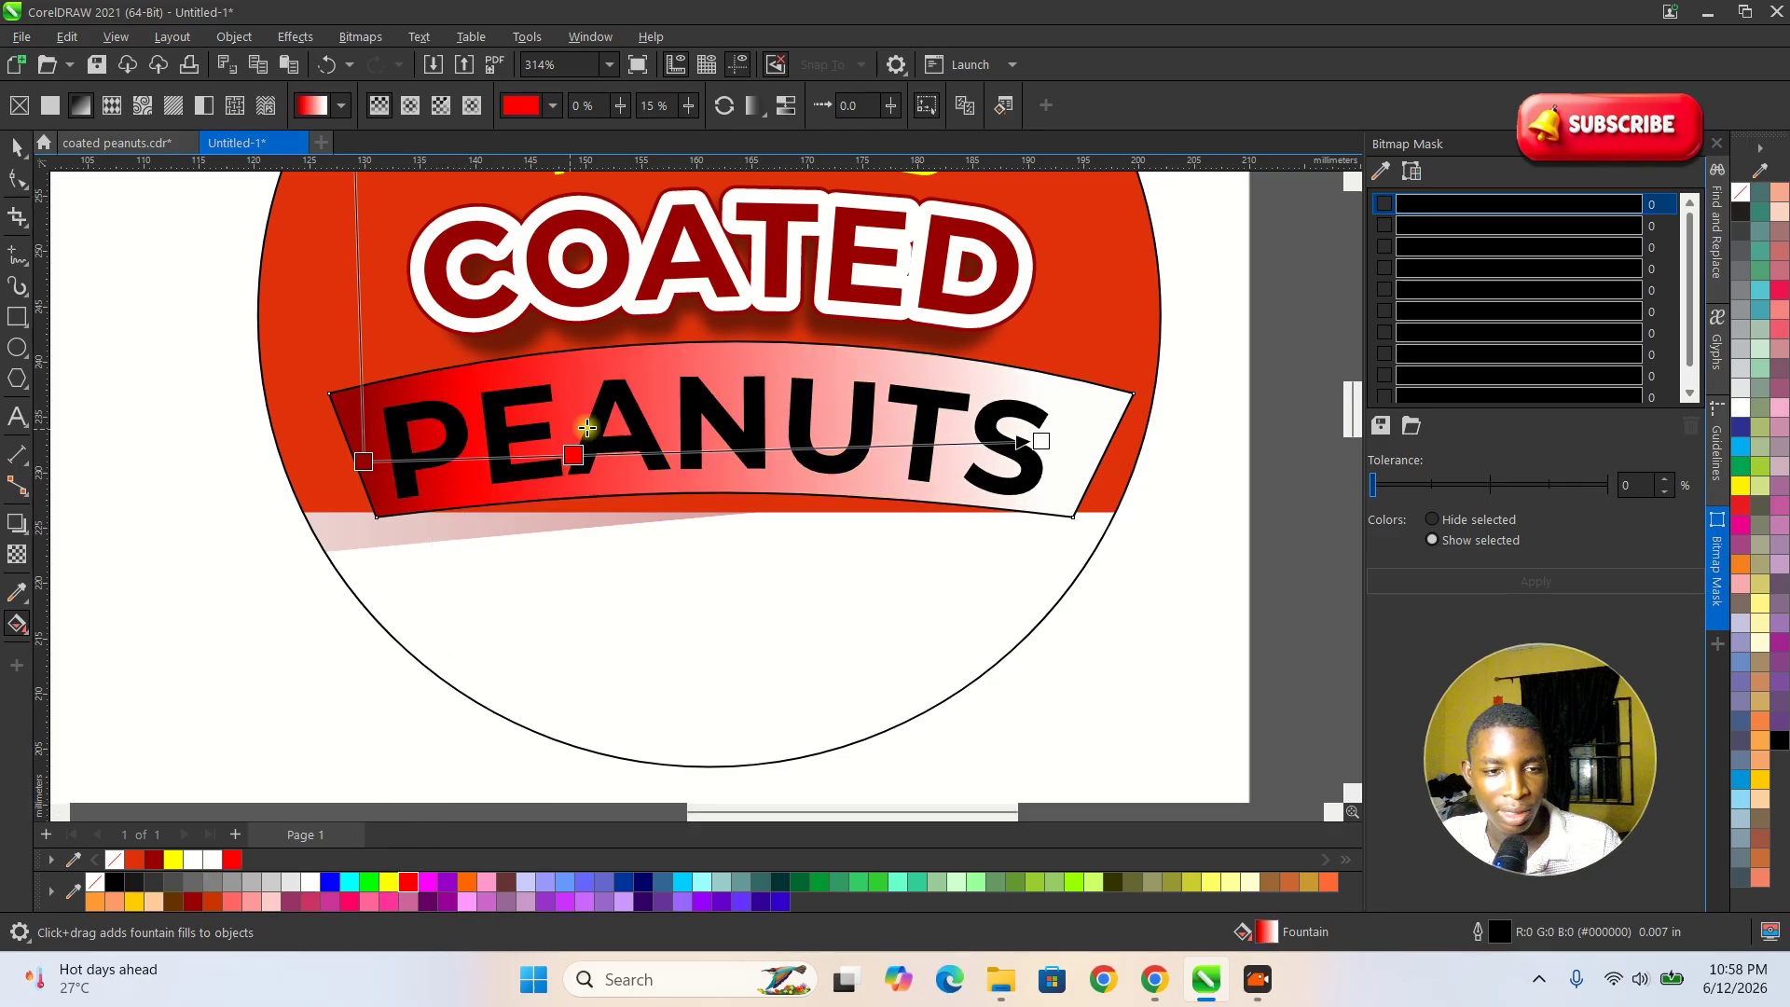
left_click_drag(465, 459, 533, 456)
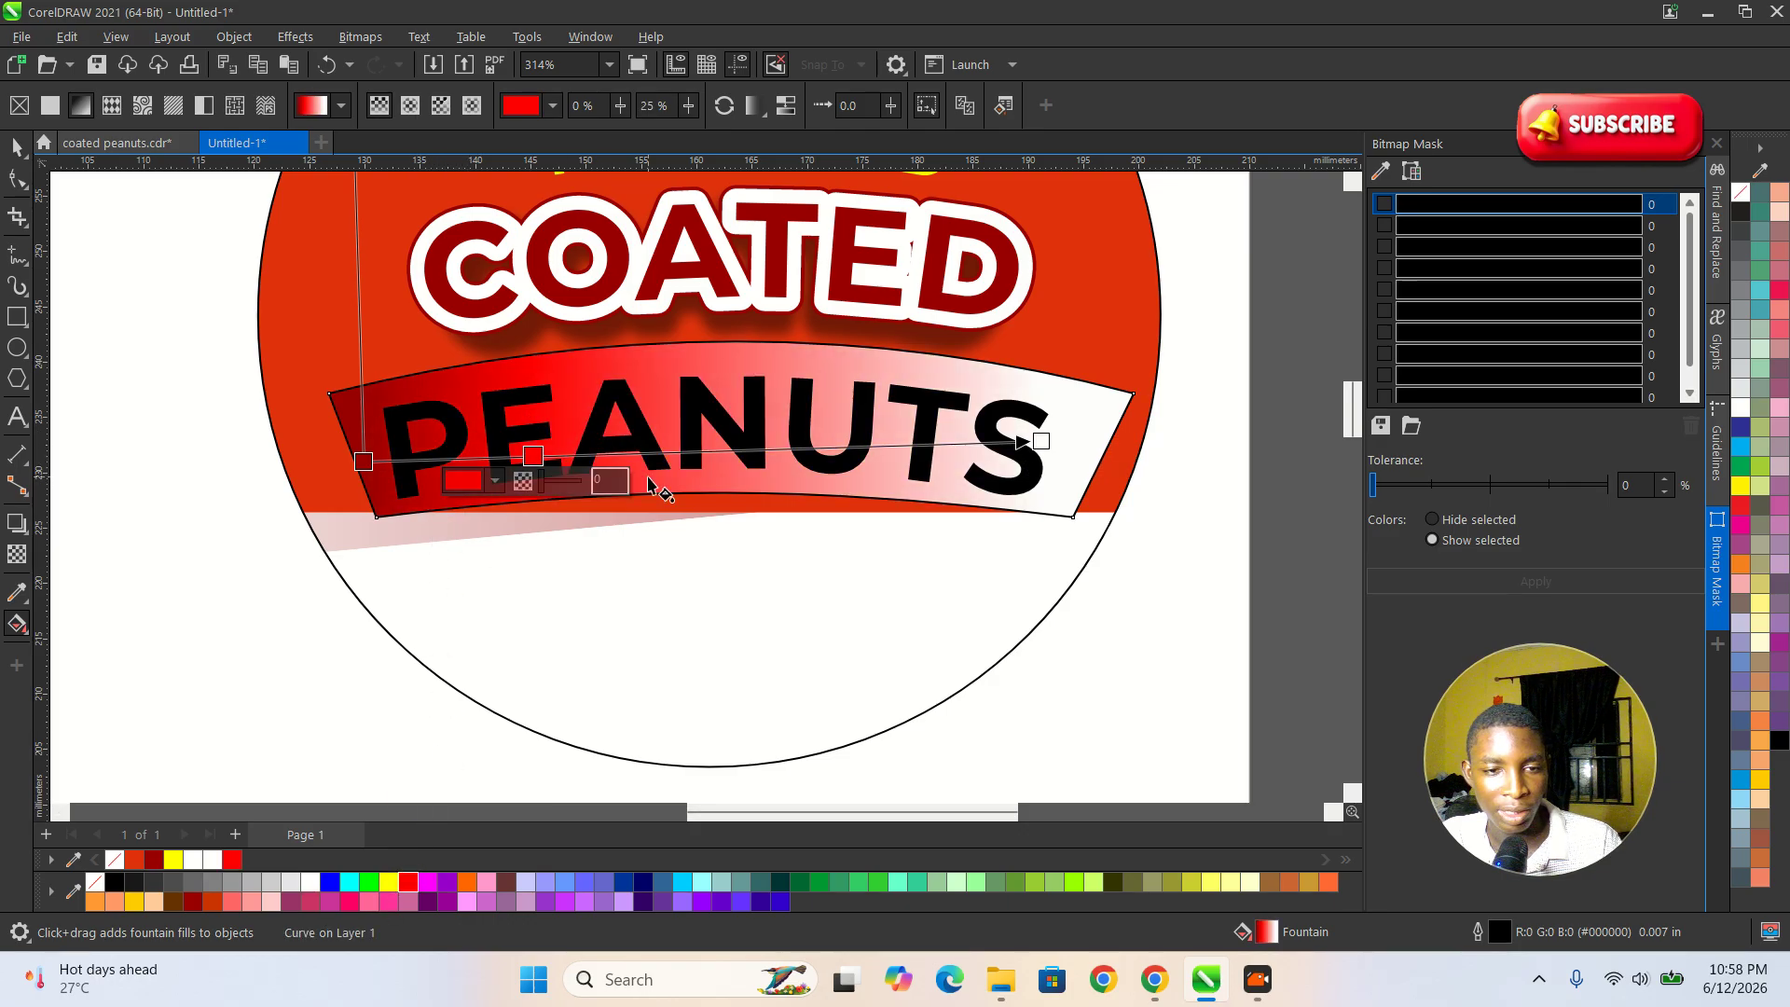
double_click(701, 450)
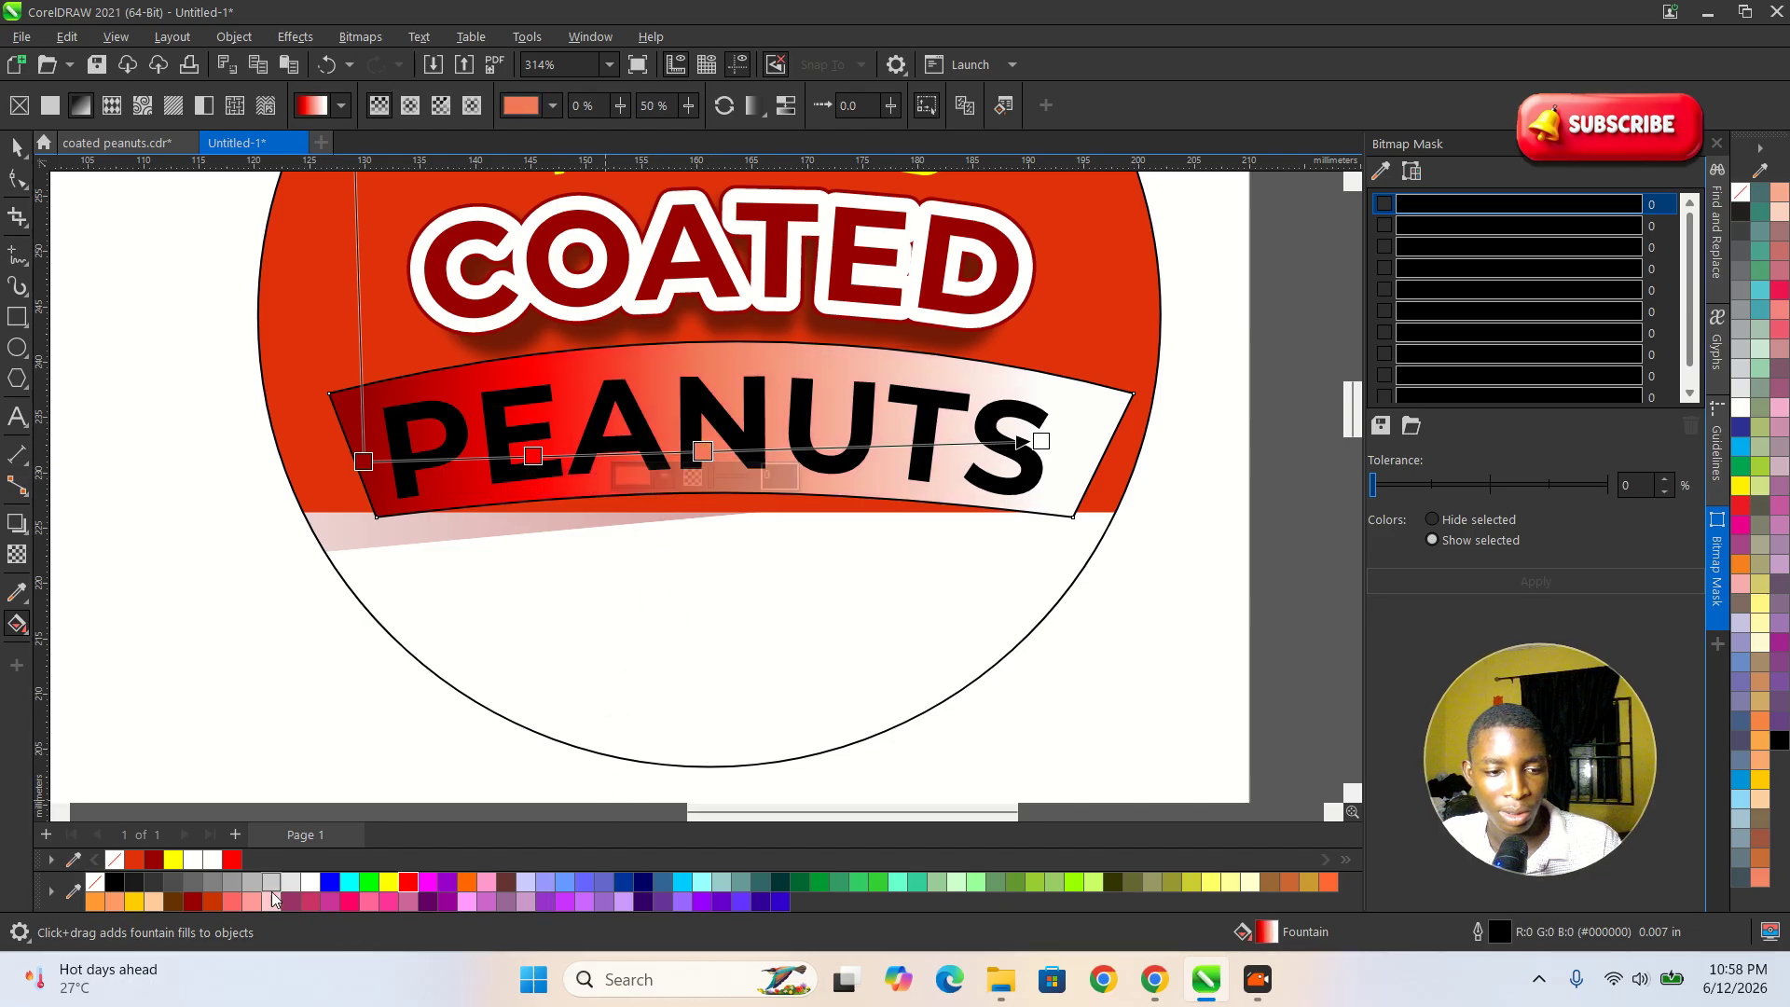
left_click(157, 859)
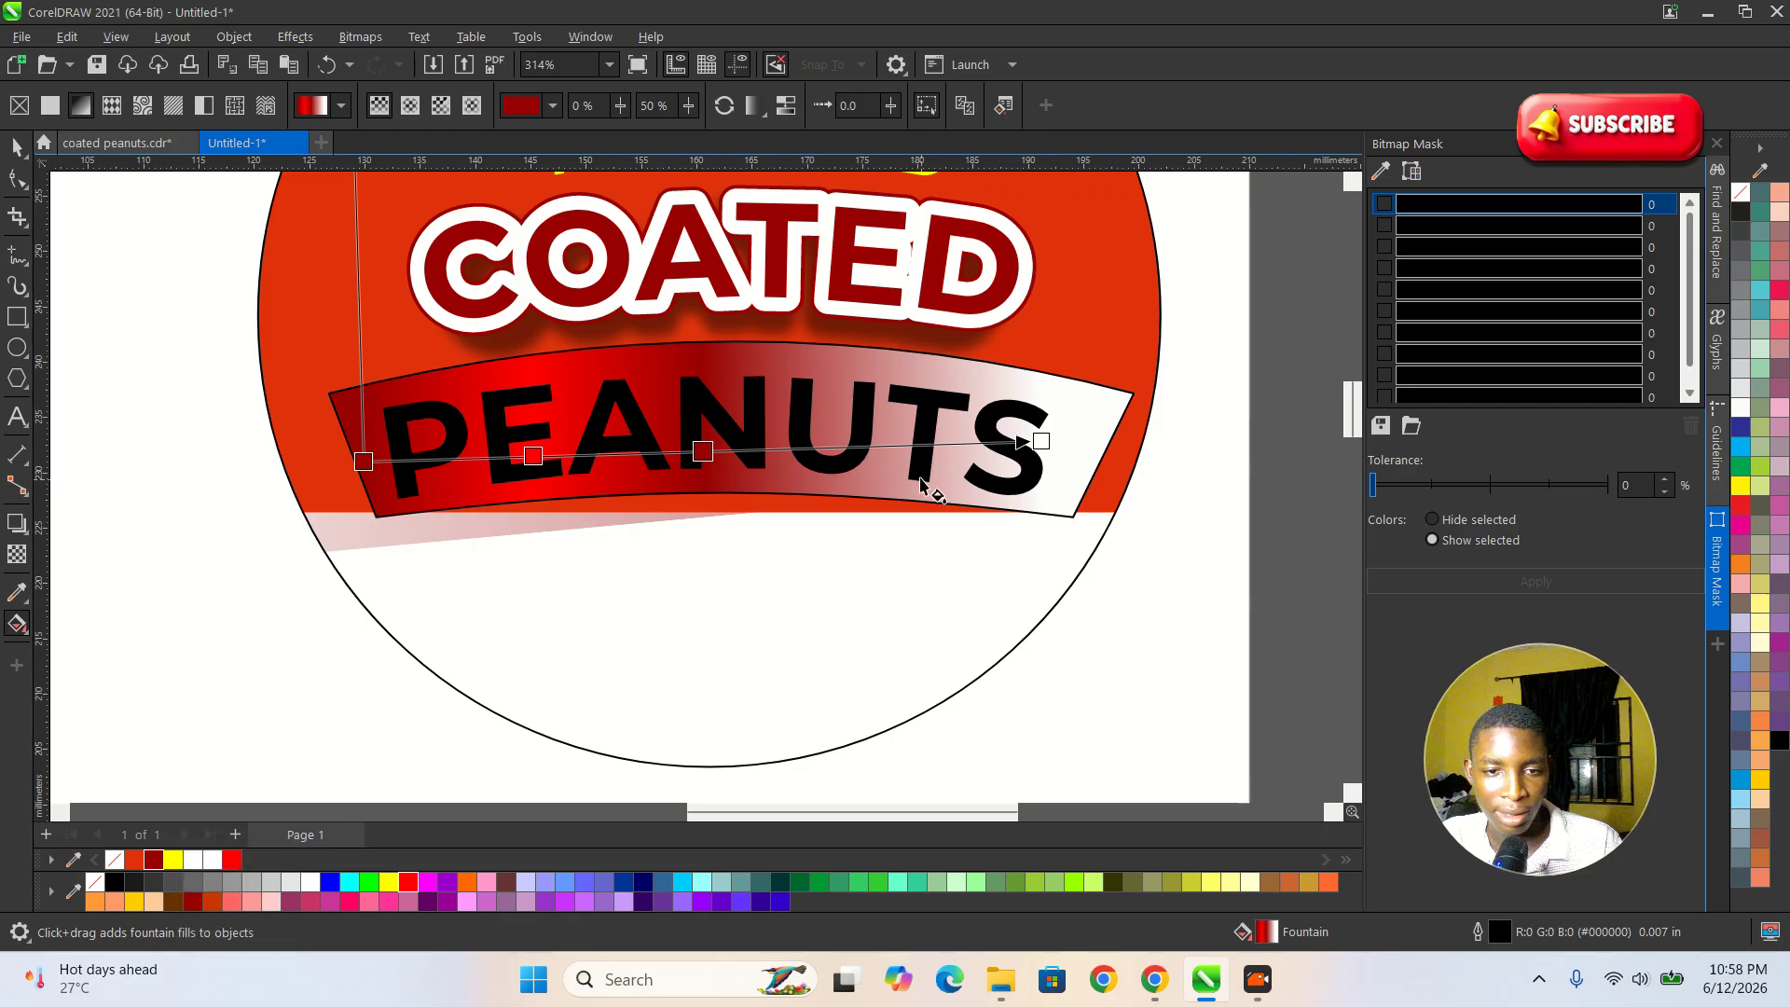
Add a red stop at 79% of the banner's gradient and set its white end colour to dark red.
double_click(897, 445)
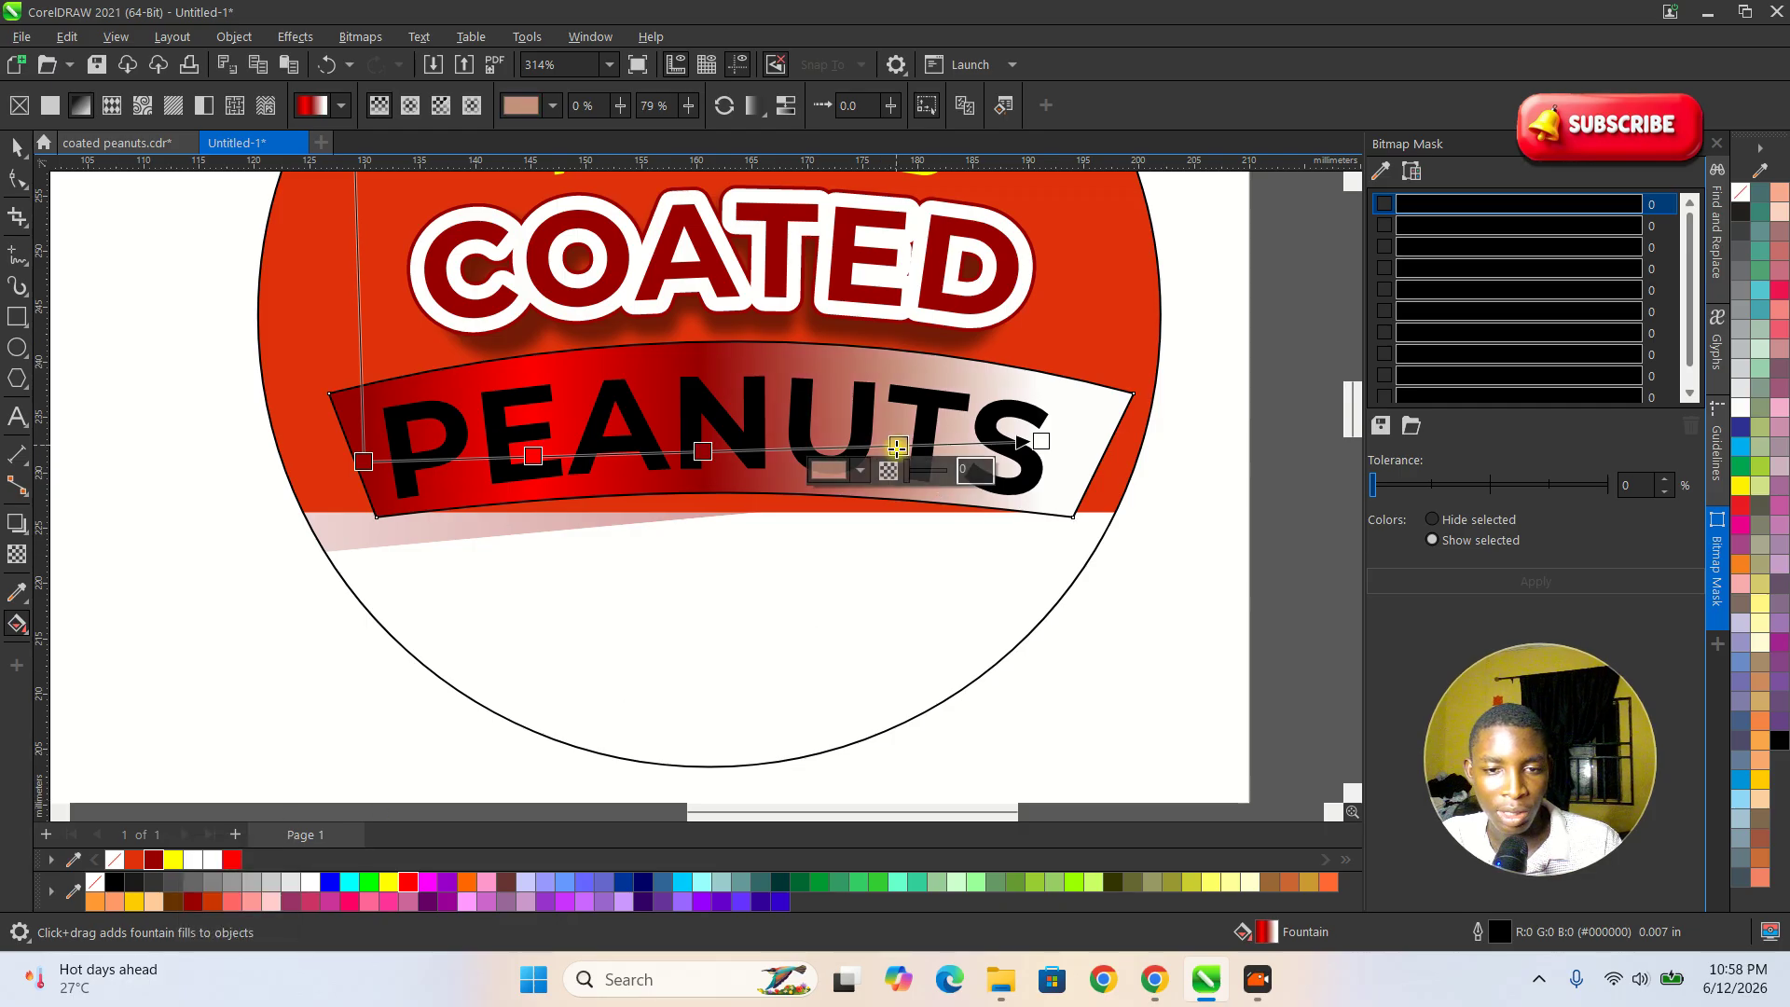
left_click(231, 864)
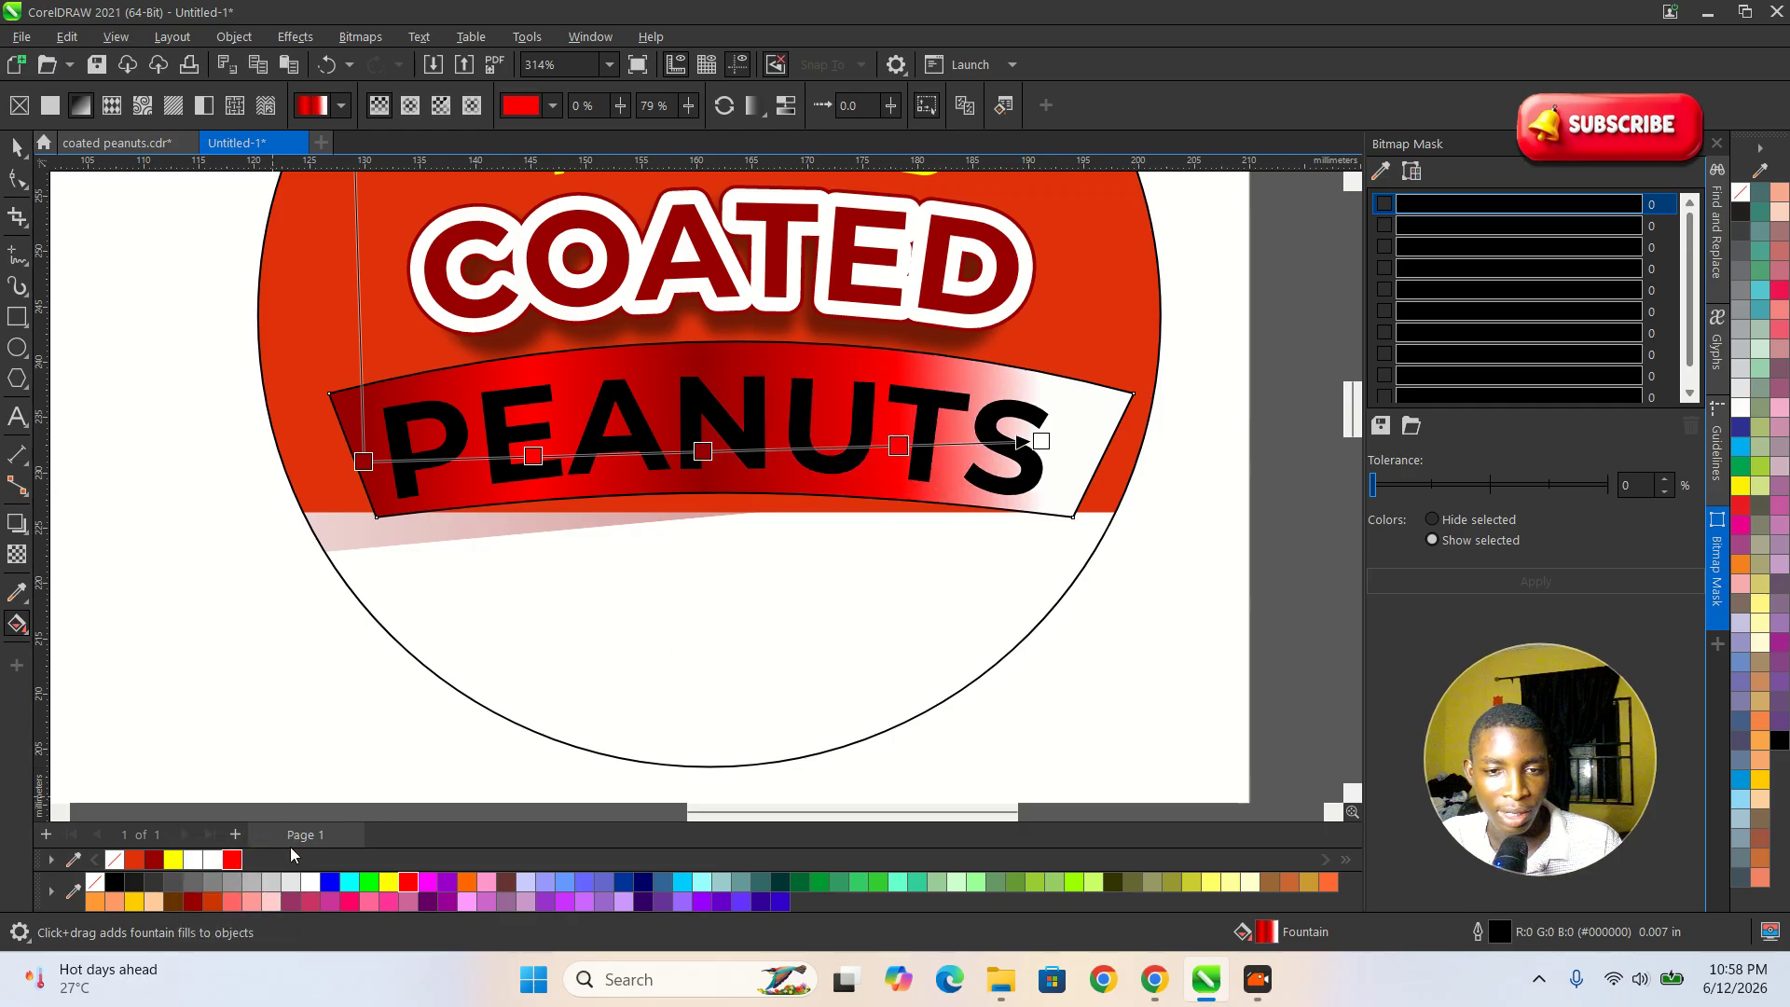
left_click(1039, 441)
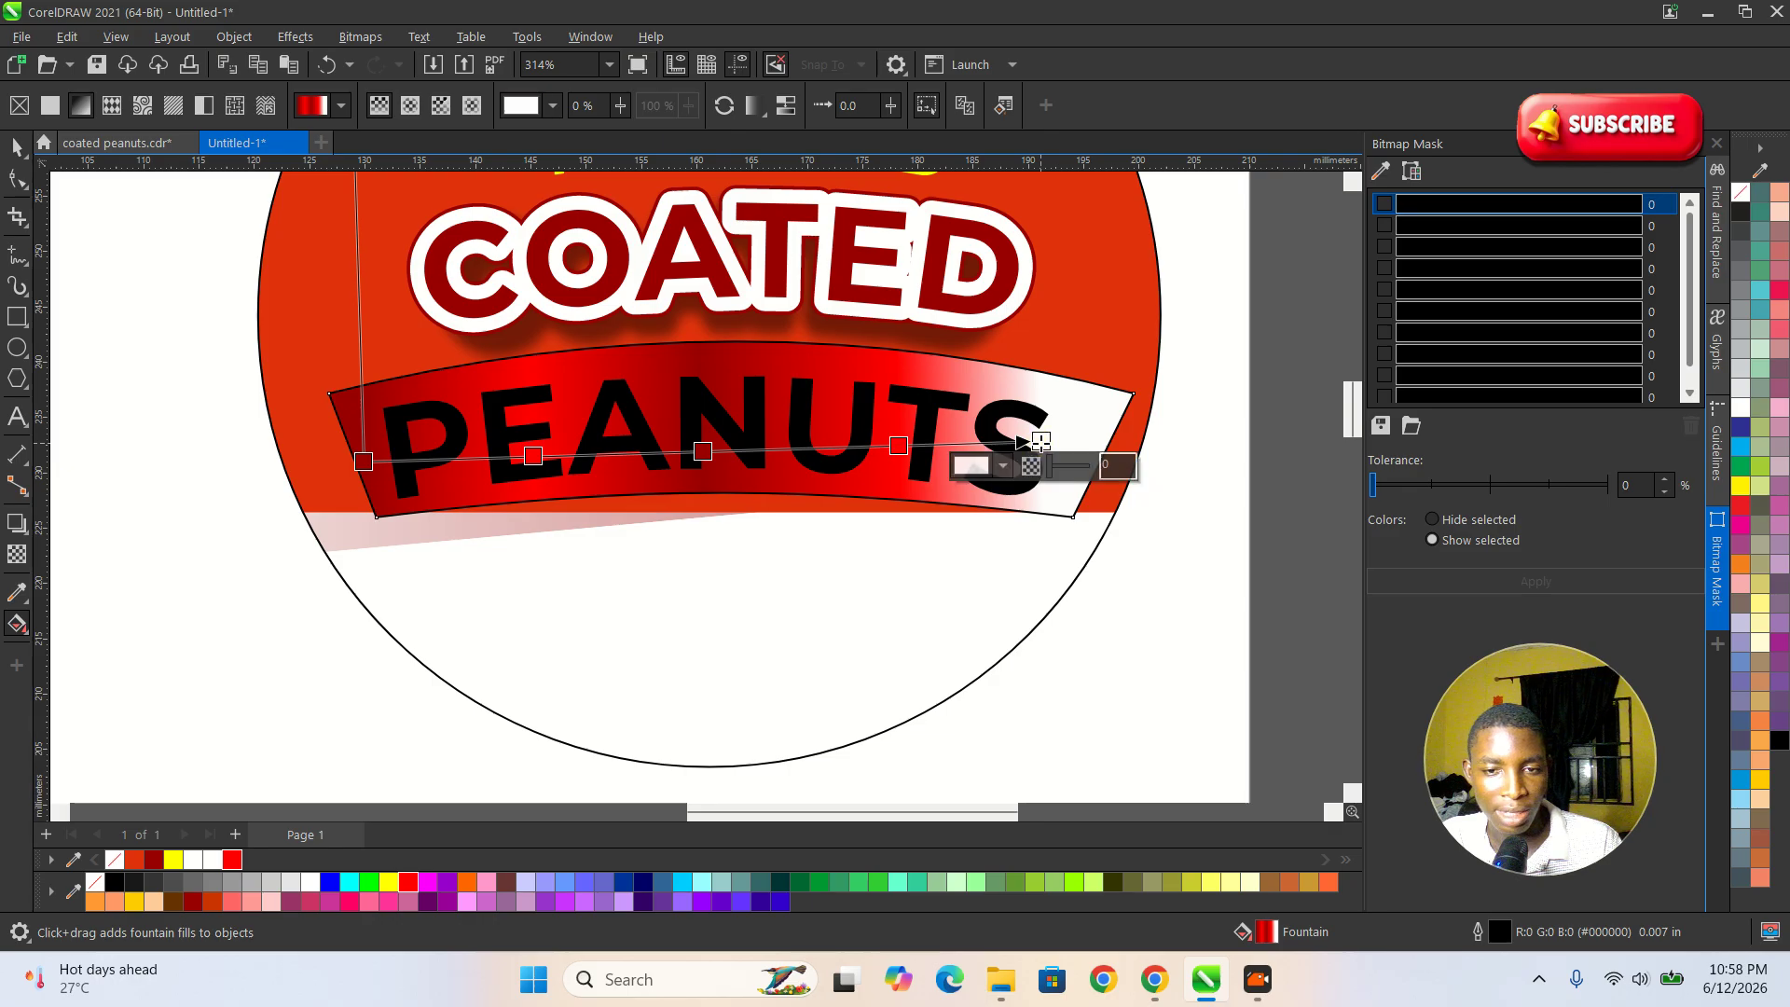
left_click(194, 902)
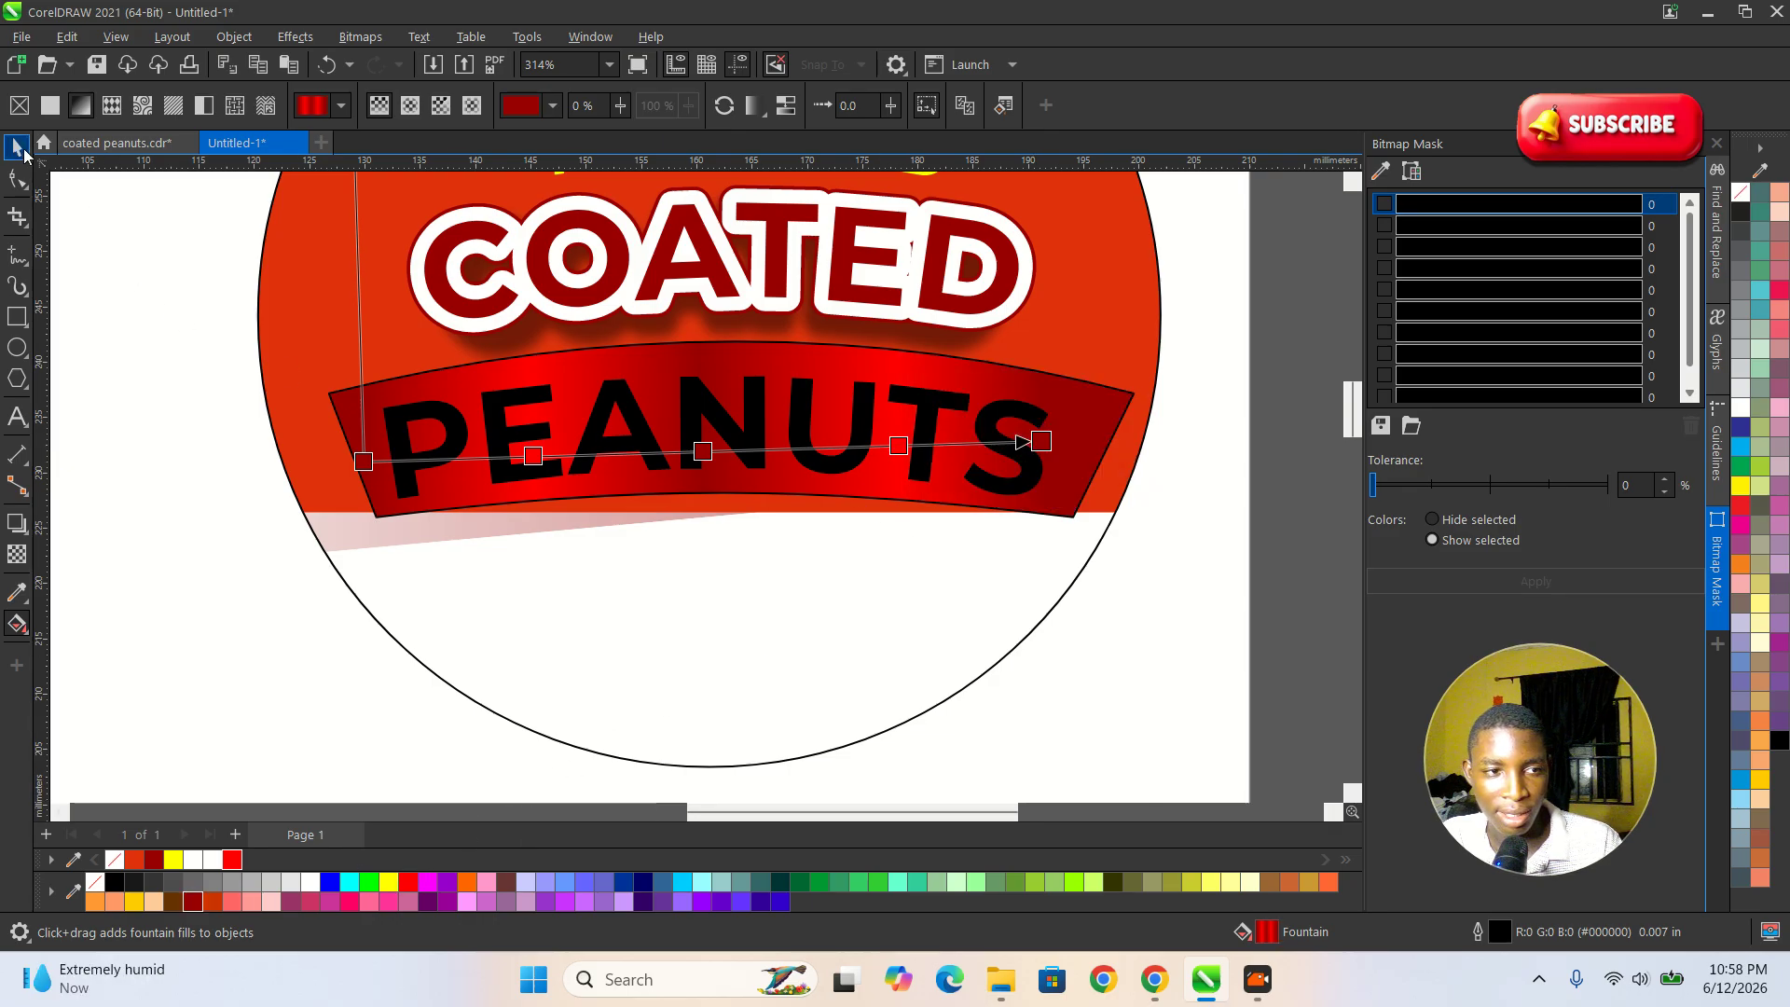
Remove the outline from the gradient-filled PEANUTS banner by setting its width to None.
left_click(21, 150)
scroll(1110, 433, "up", 1)
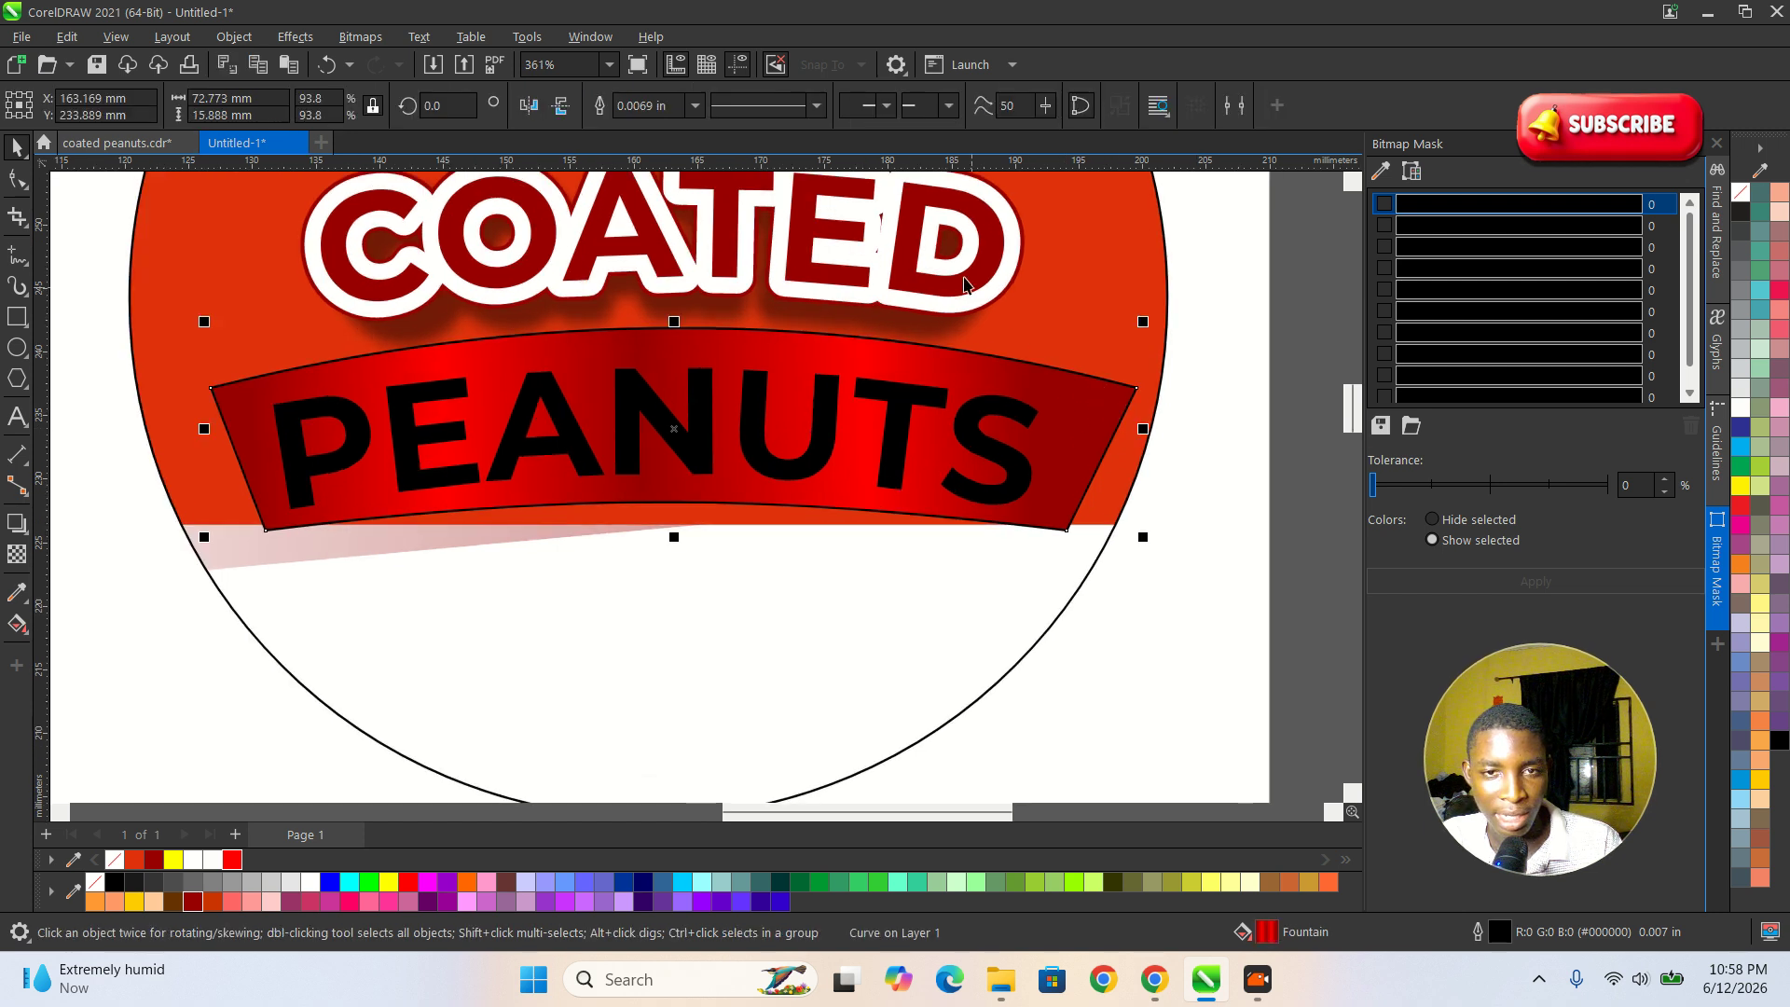
left_click(695, 105)
left_click(658, 124)
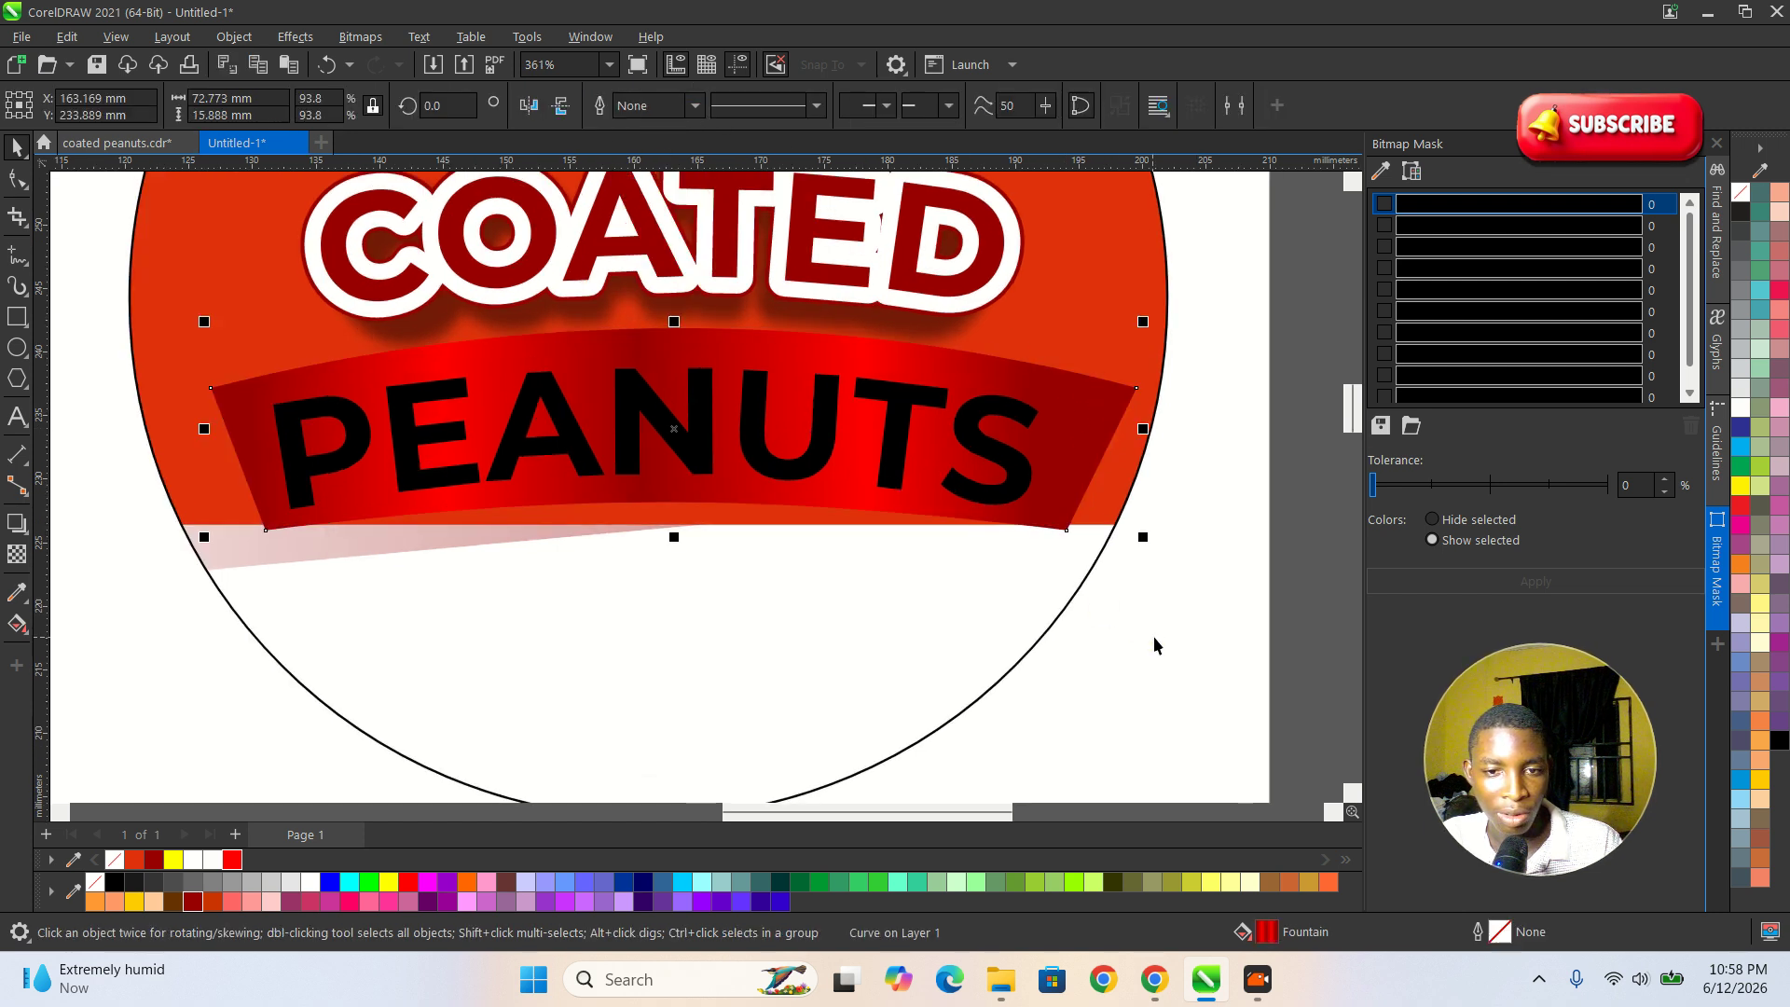
left_click(1144, 620)
Scale the banner and its PEANUTS text together to about 65.4 × 14.3 mm and reposition them beneath COATED.
scroll(1144, 619, "down", 2)
left_click_drag(1217, 611, 687, 495)
scroll(1039, 524, "up", 2)
left_click_drag(1141, 481, 1118, 486)
scroll(960, 564, "up", 1)
left_click_drag(948, 544, 950, 534)
scroll(798, 508, "down", 2)
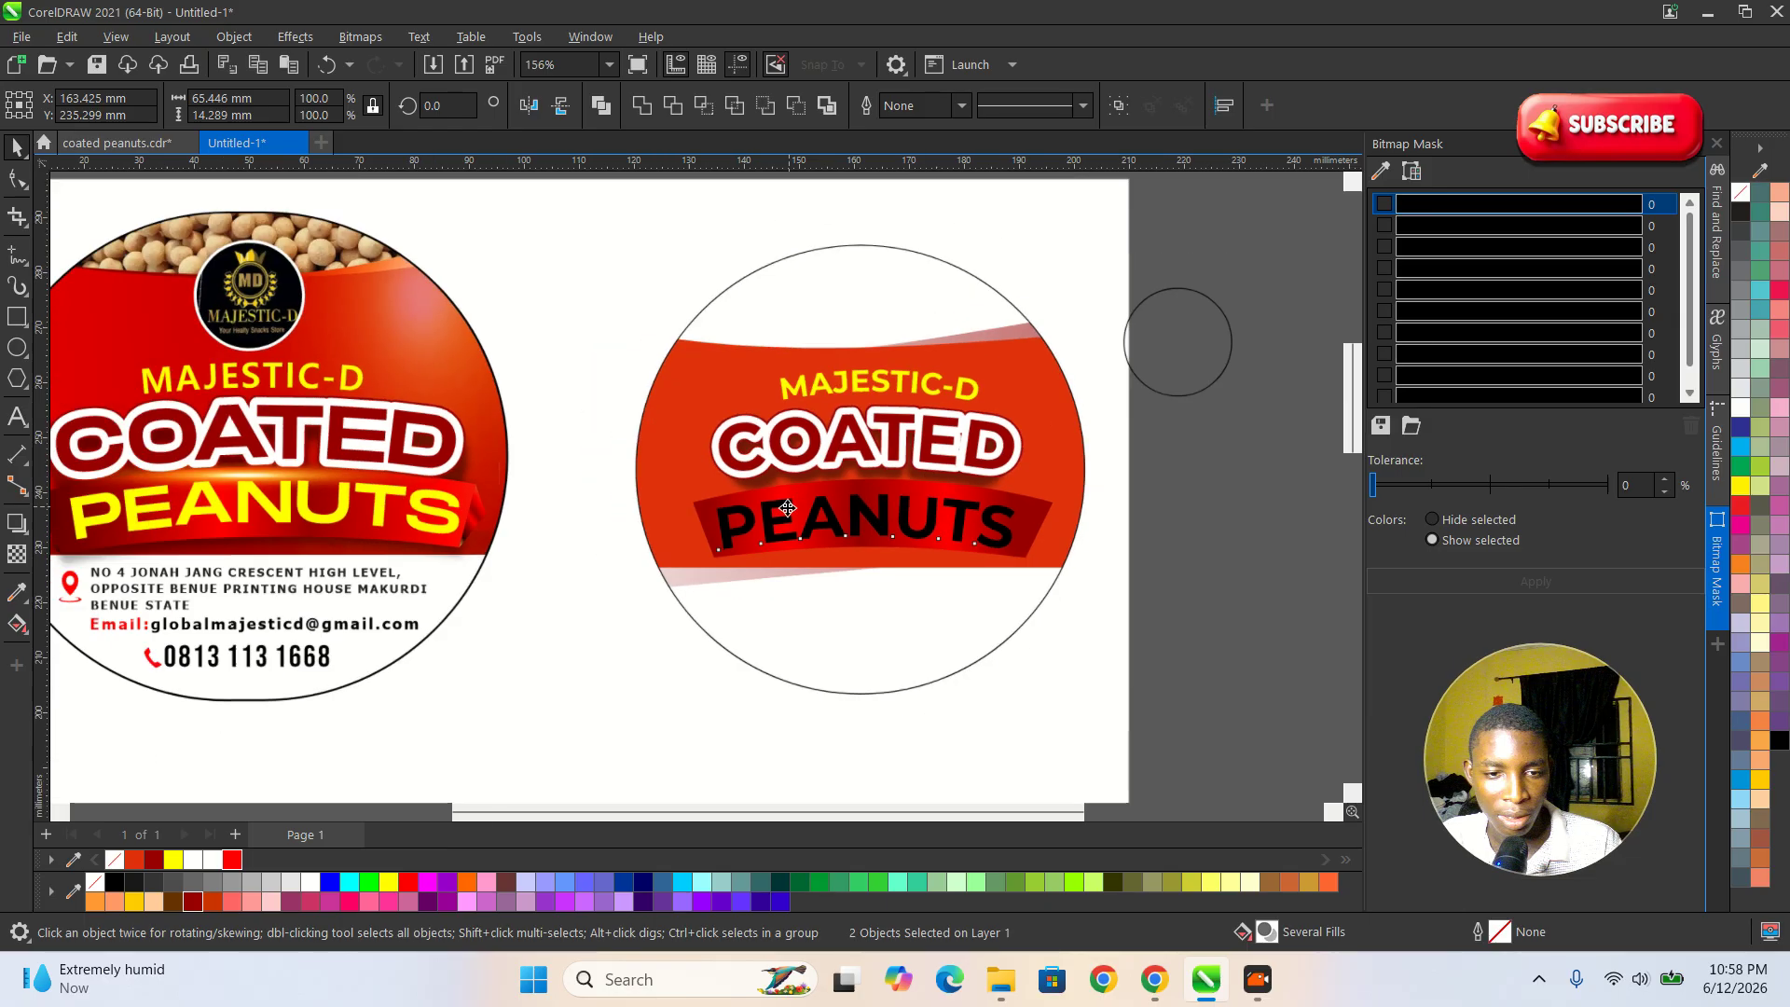
left_click(1139, 623)
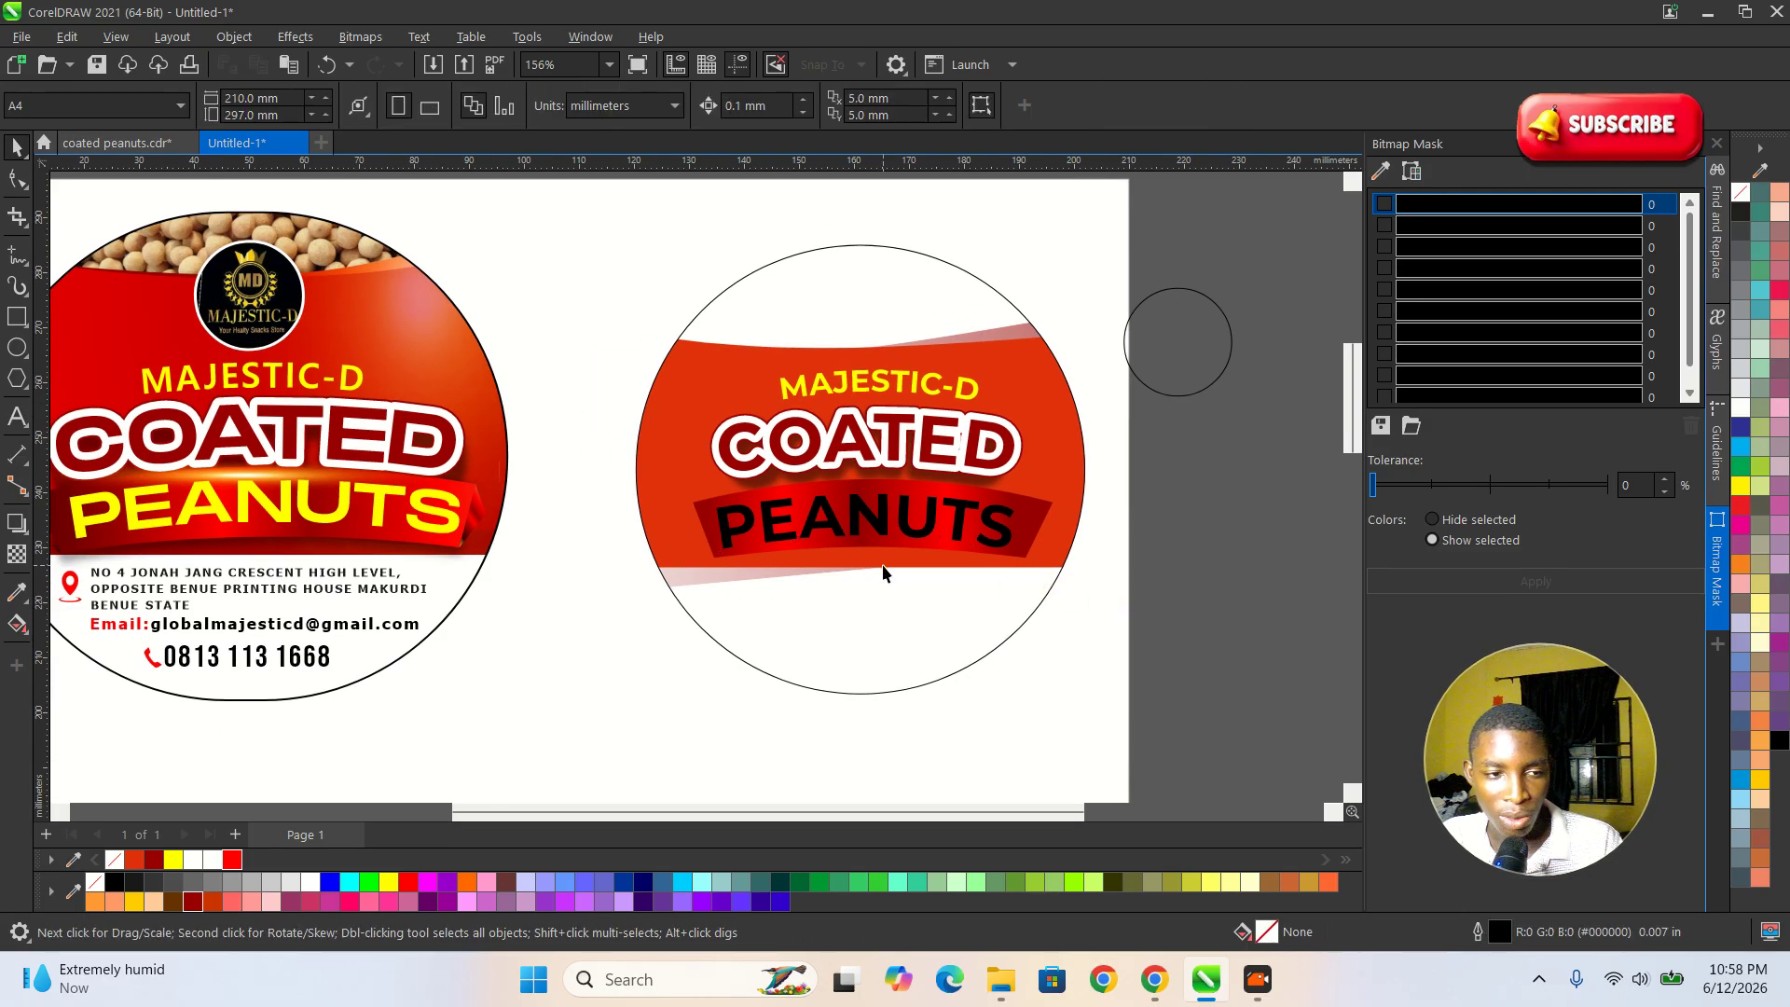
Move the small logo circle into the label above MAJESTIC-D and shrink it to about 16.3 mm in diameter.
scroll(883, 573, "down", 2)
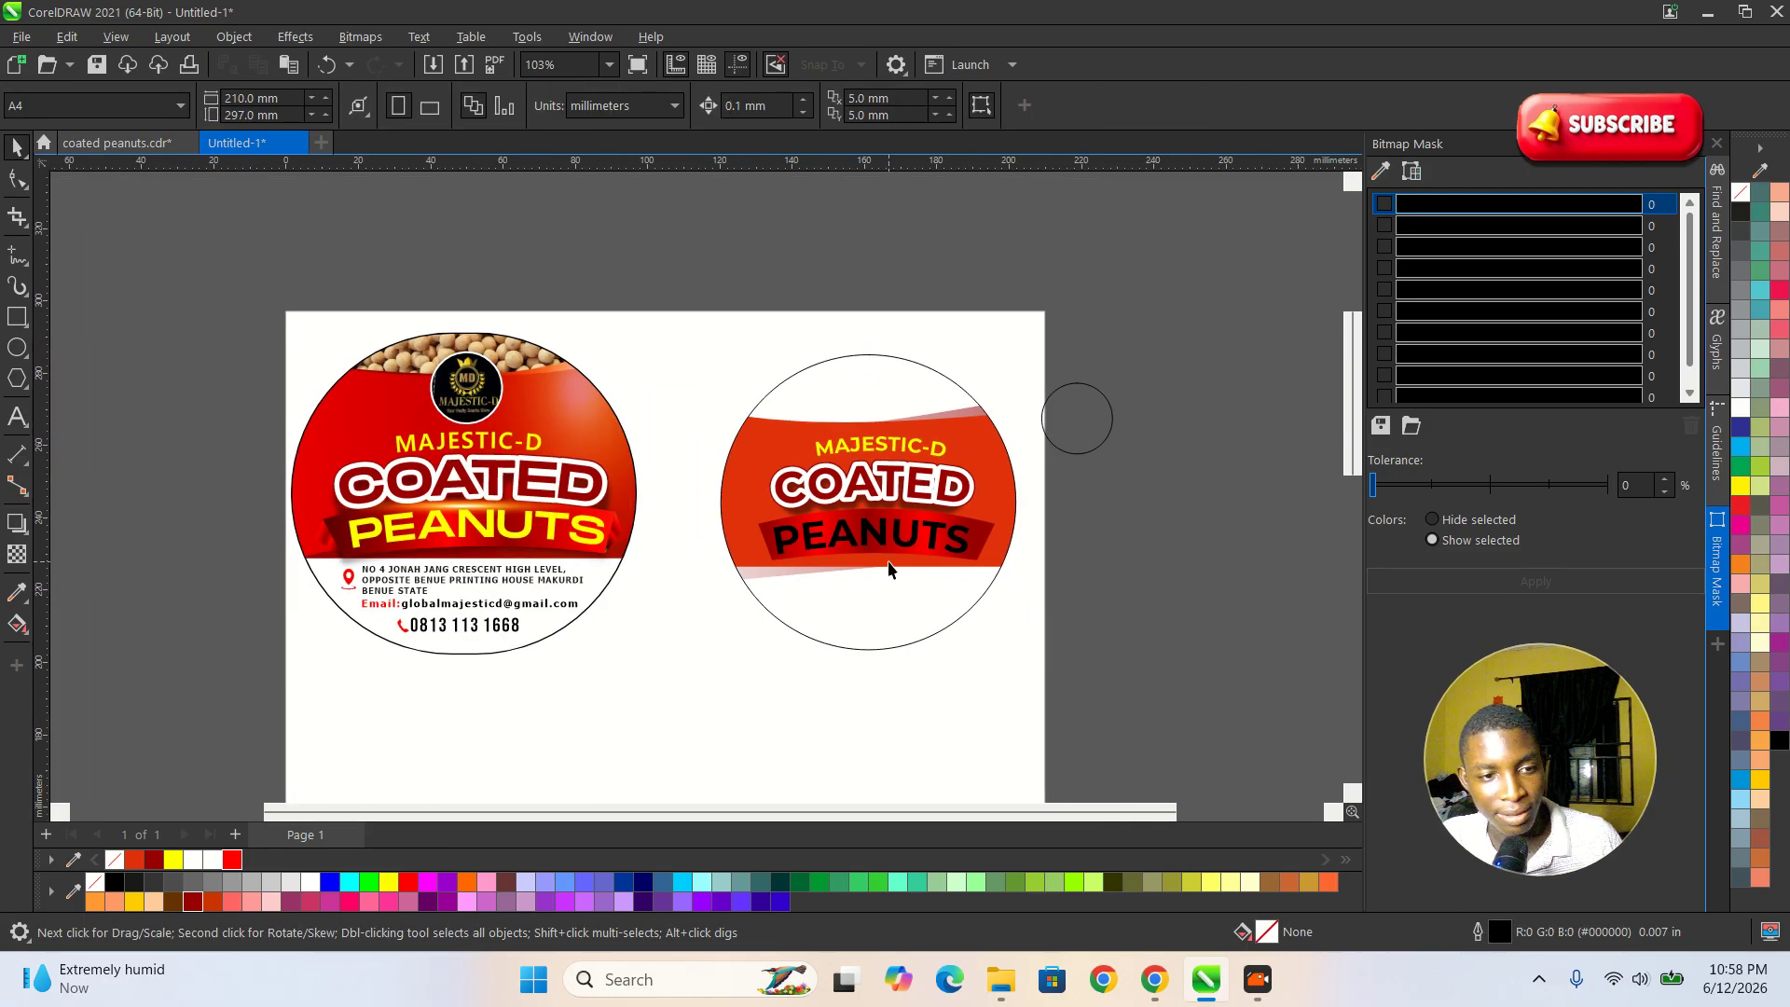
scroll(619, 574, "up", 4)
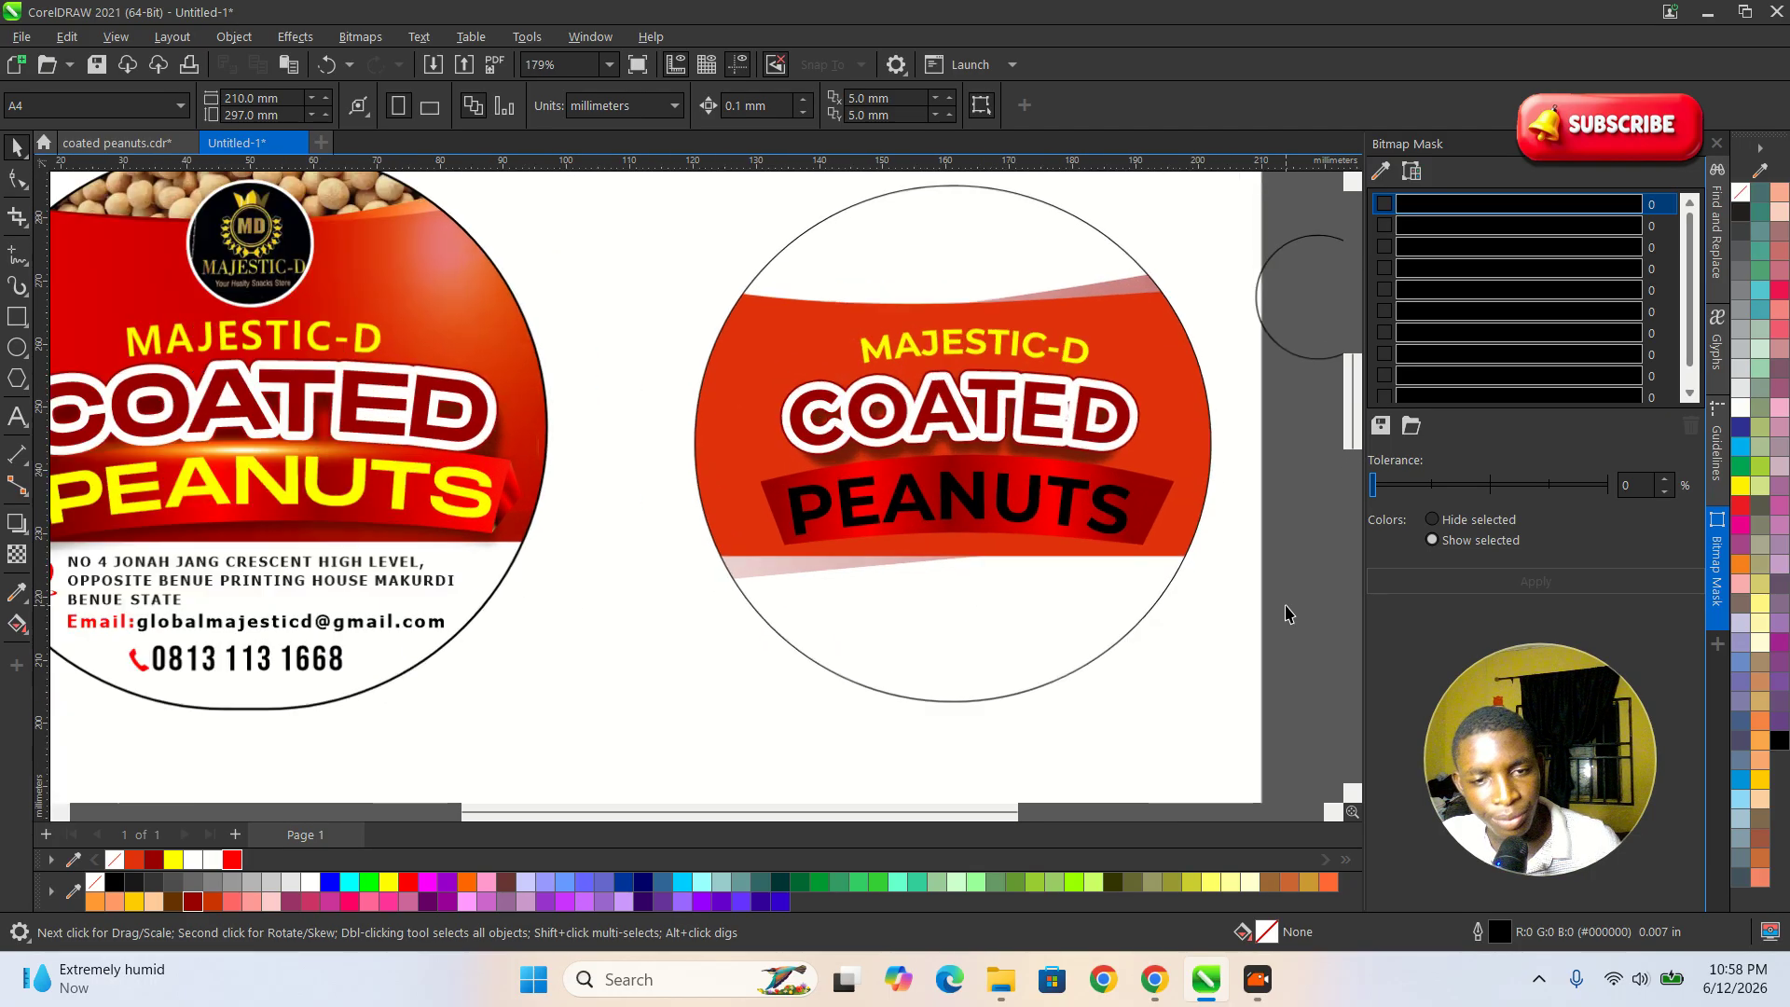
scroll(1229, 584, "up", 1)
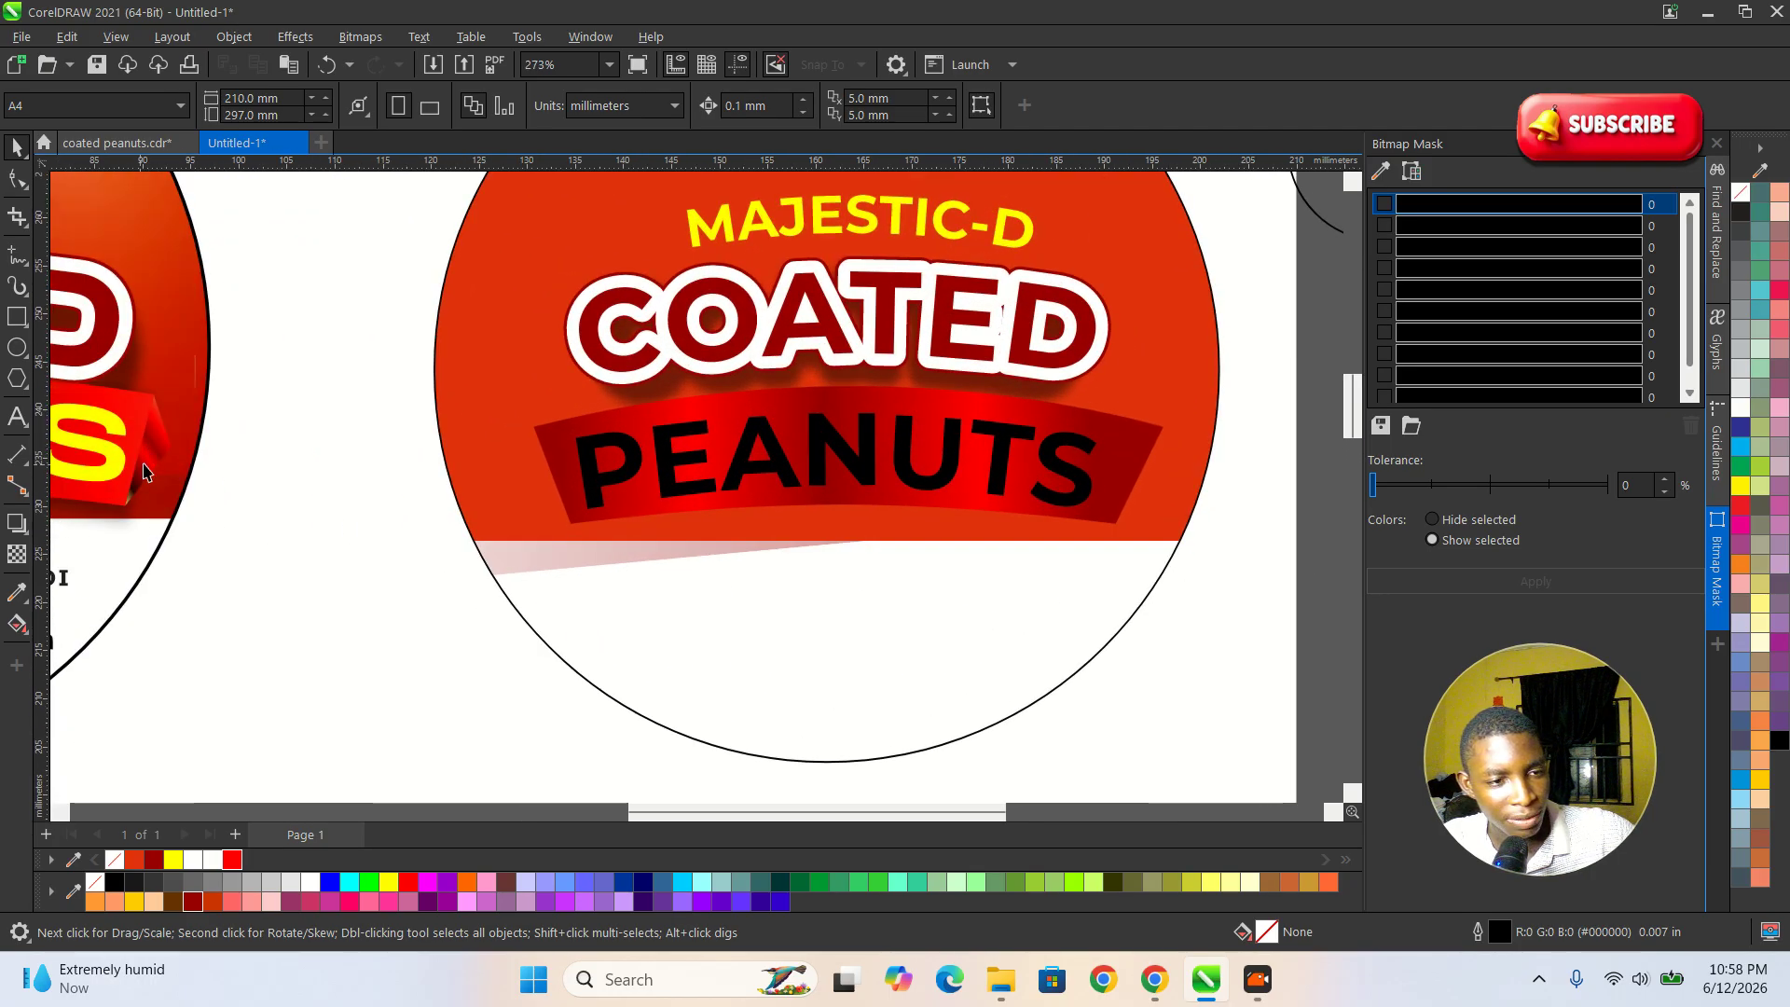
scroll(847, 529, "down", 3)
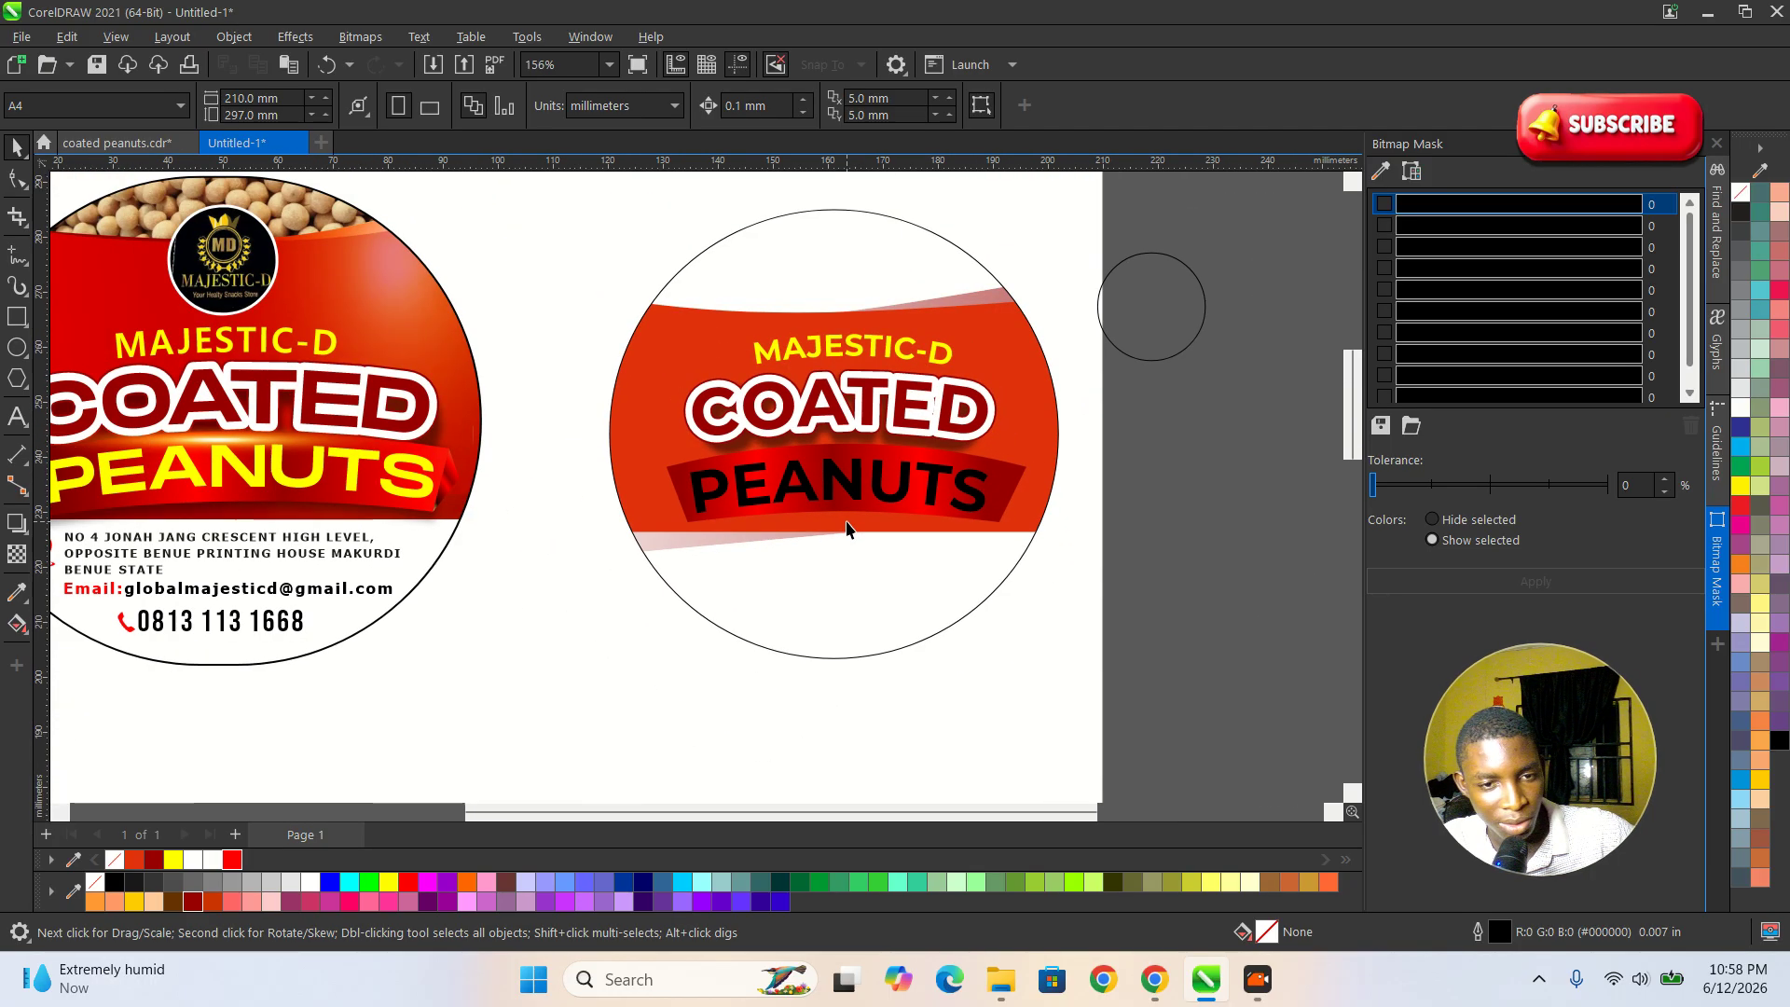
scroll(875, 541, "down", 2)
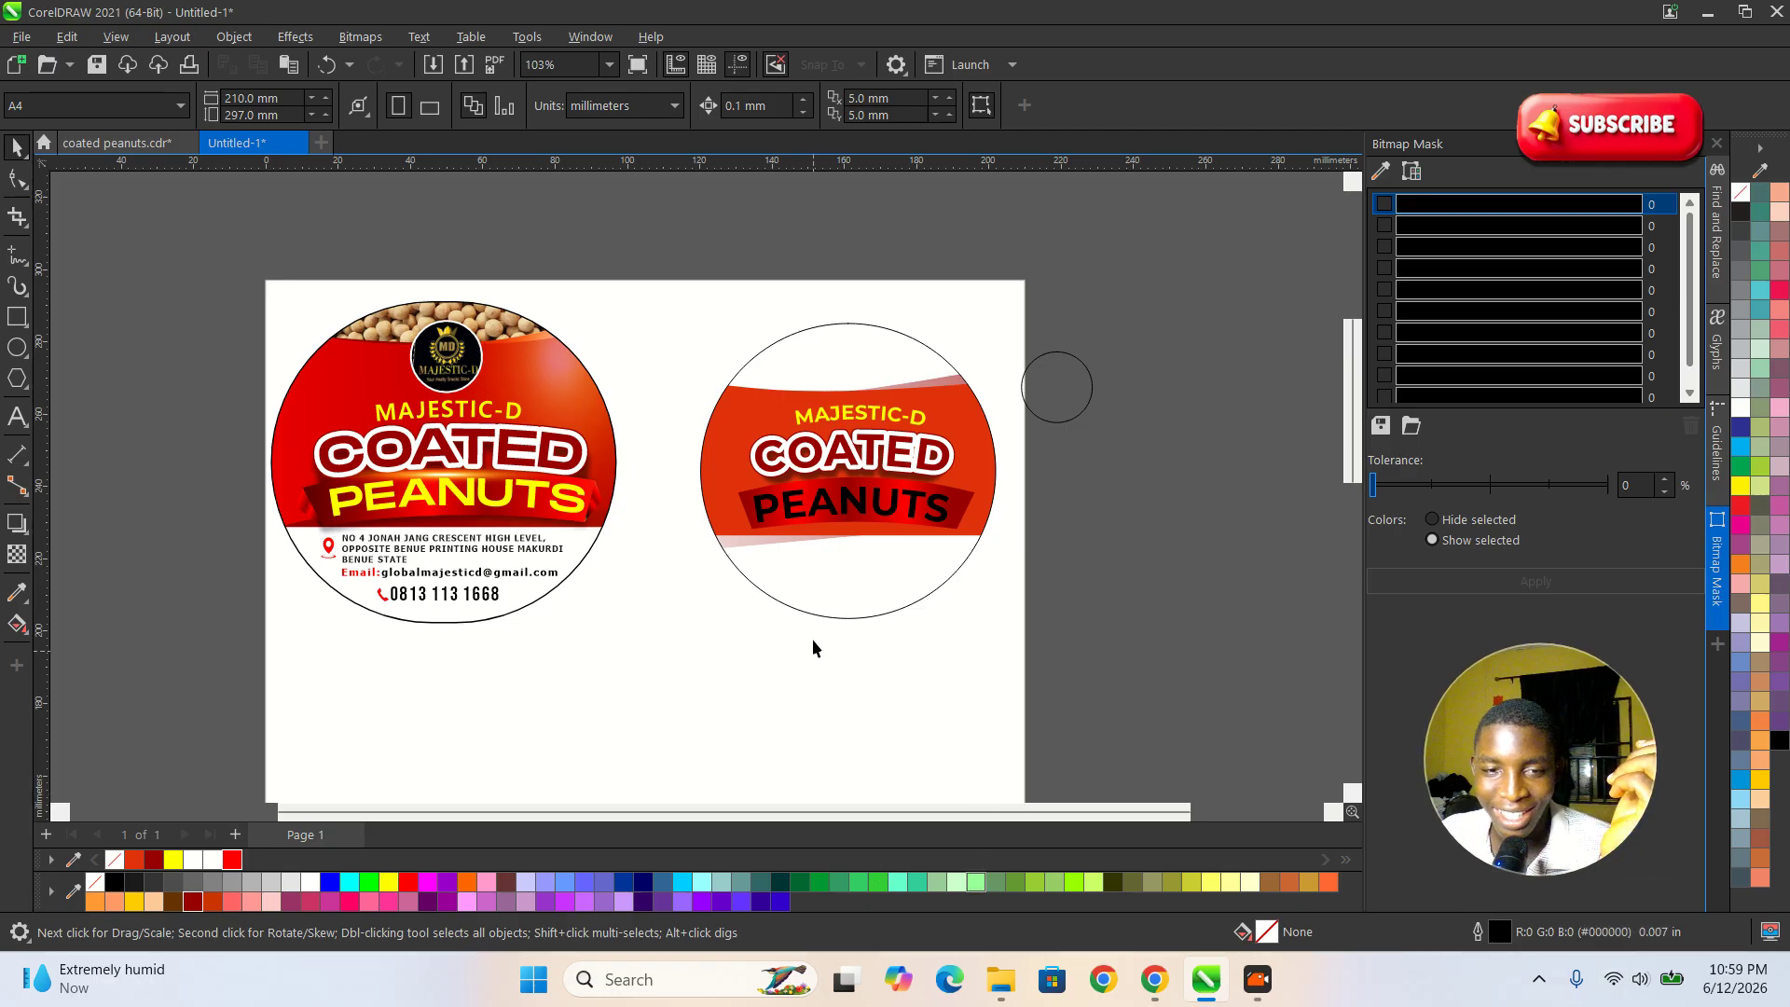
scroll(819, 442, "up", 2)
left_click_drag(1142, 362, 830, 327)
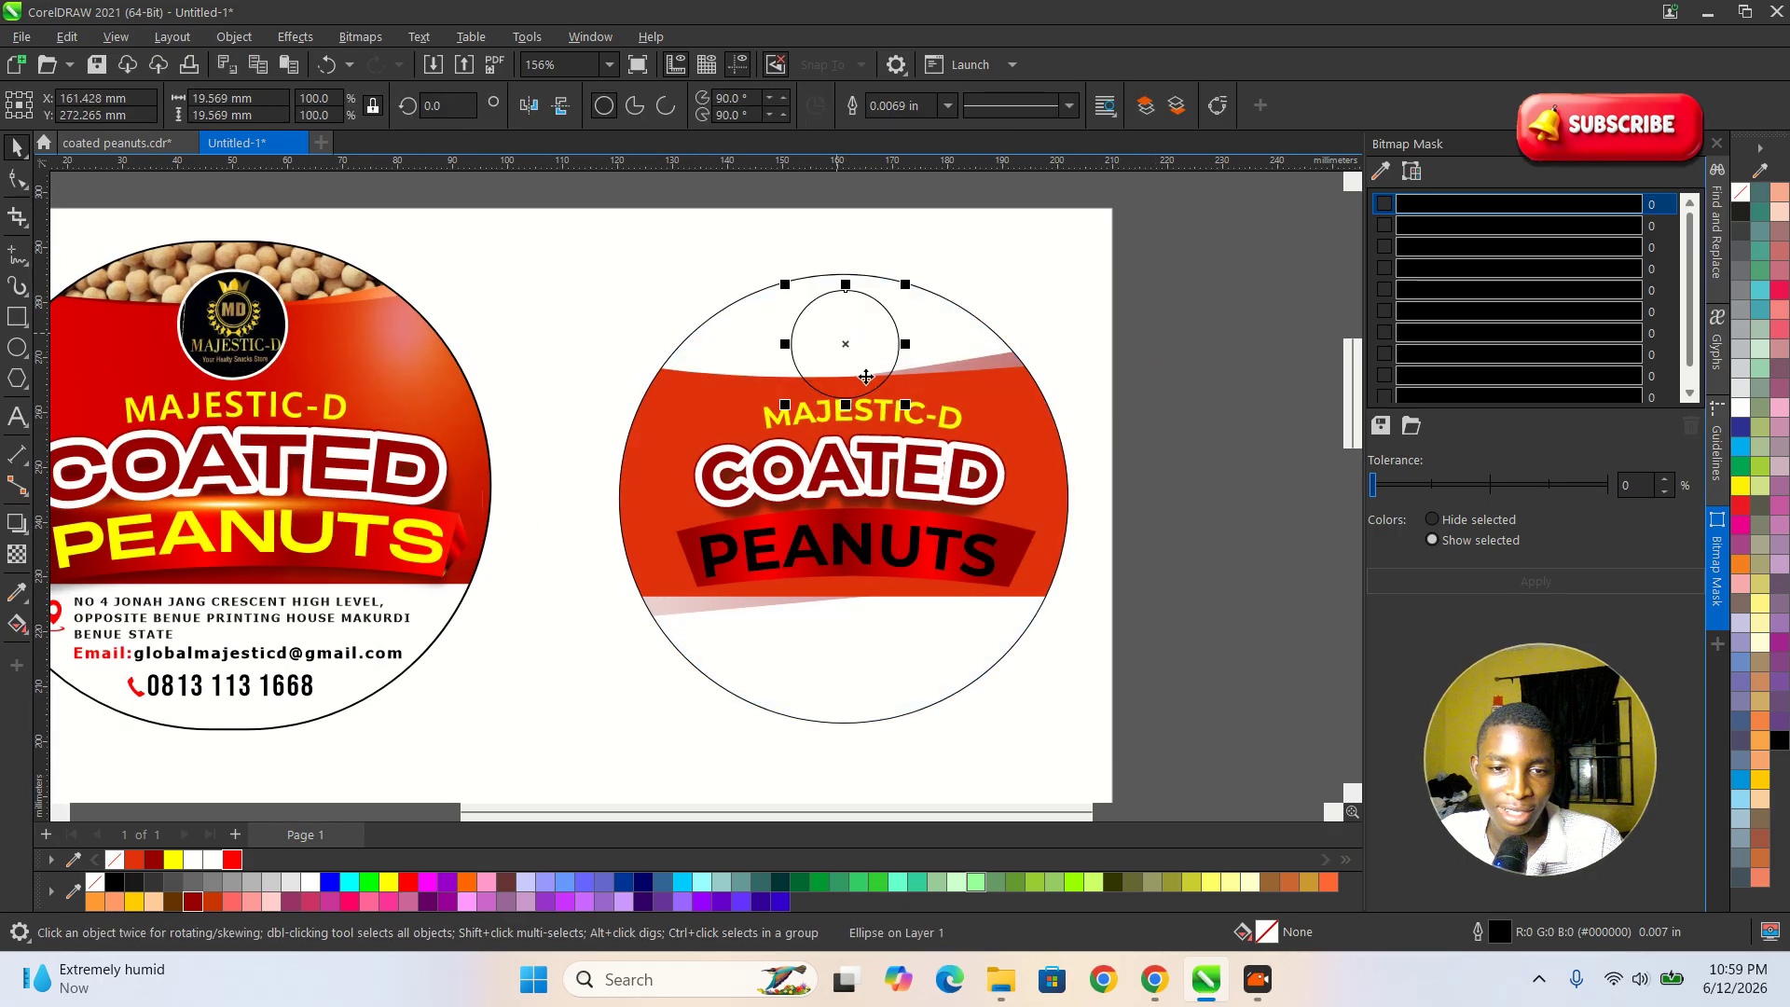
scroll(864, 376, "up", 1)
left_click_drag(917, 412, 837, 364)
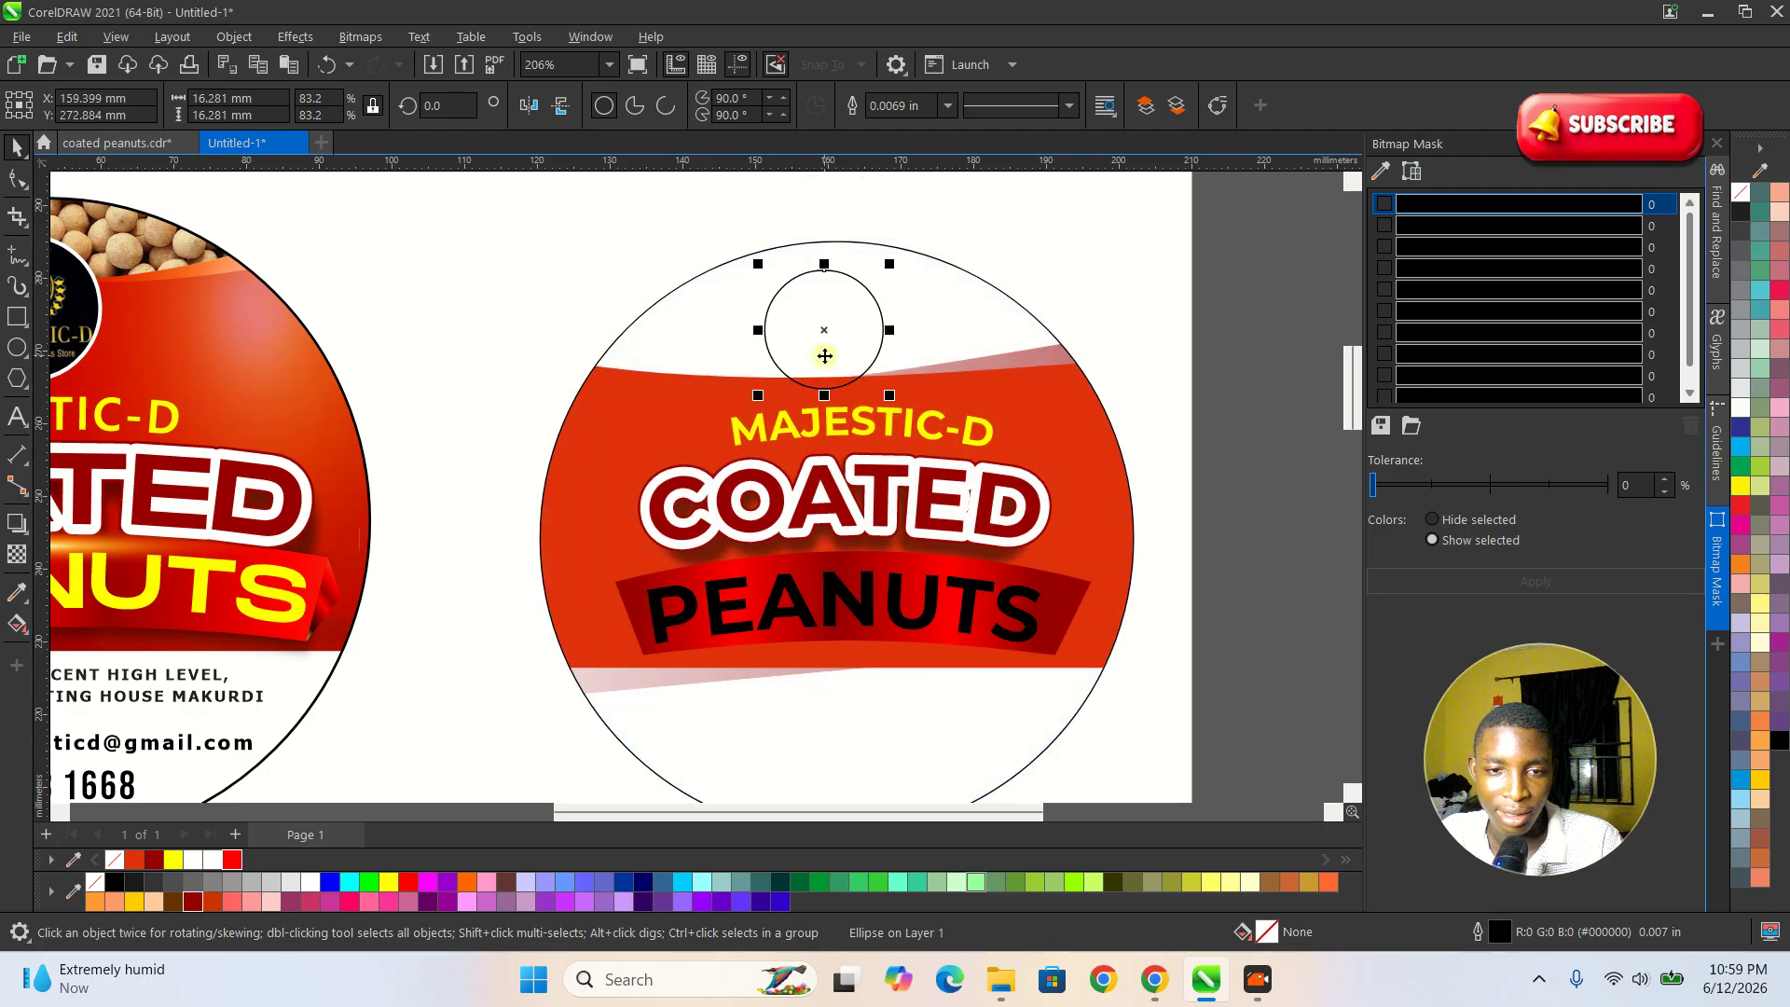
scroll(917, 347, "down", 2)
left_click(1139, 488)
Draw a closed three-node fold about 5.0 × 9.4 mm against the banner's right end with the Pen tool.
scroll(798, 617, "up", 1)
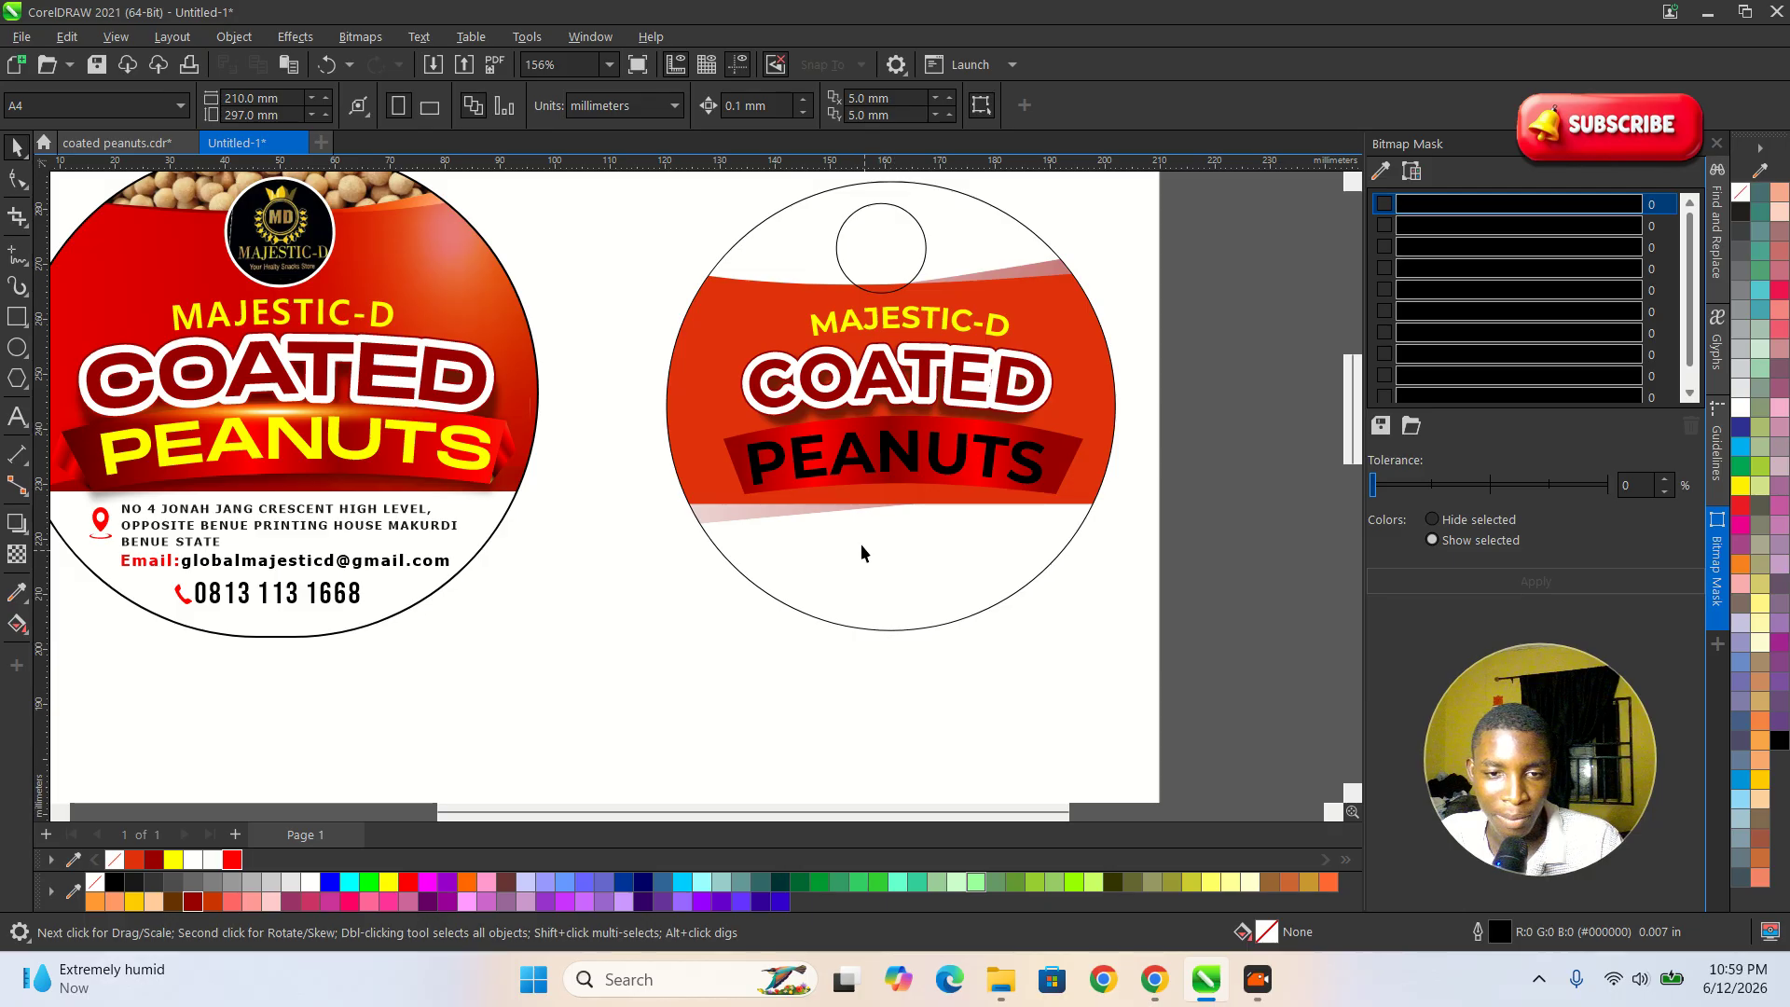
scroll(862, 552, "up", 2)
scroll(799, 488, "down", 1)
scroll(933, 466, "up", 2)
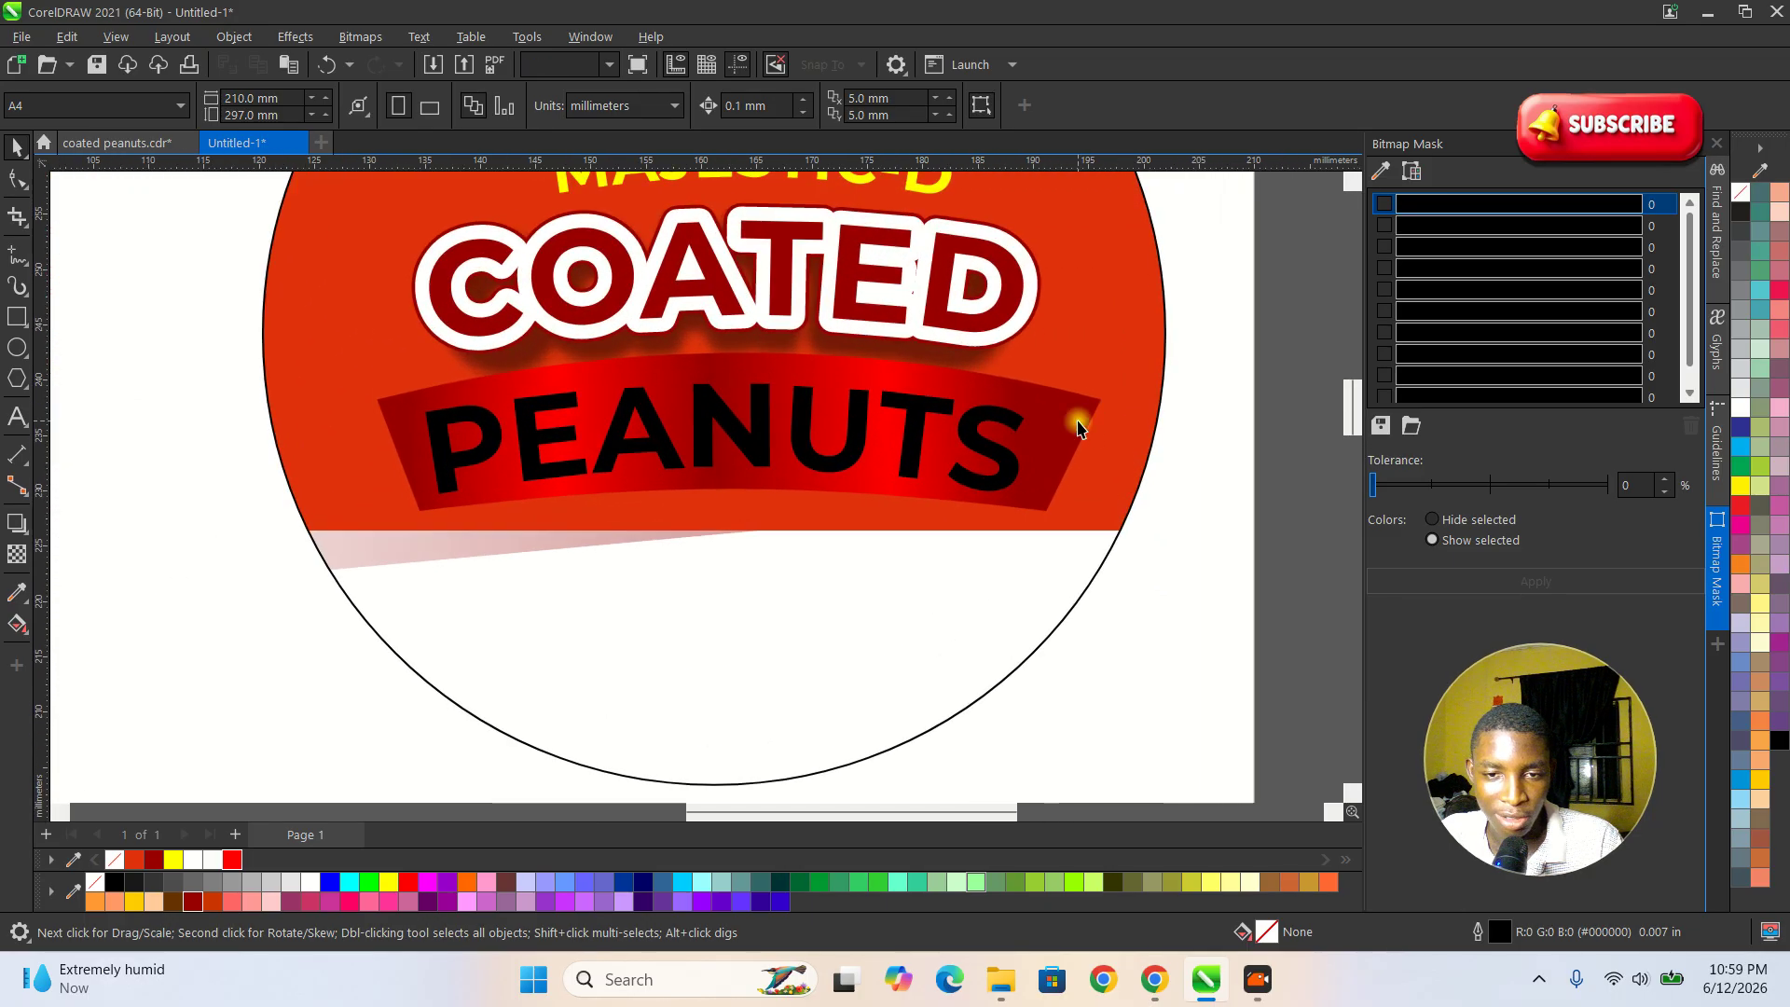
left_click(1077, 428)
scroll(1068, 463, "up", 1)
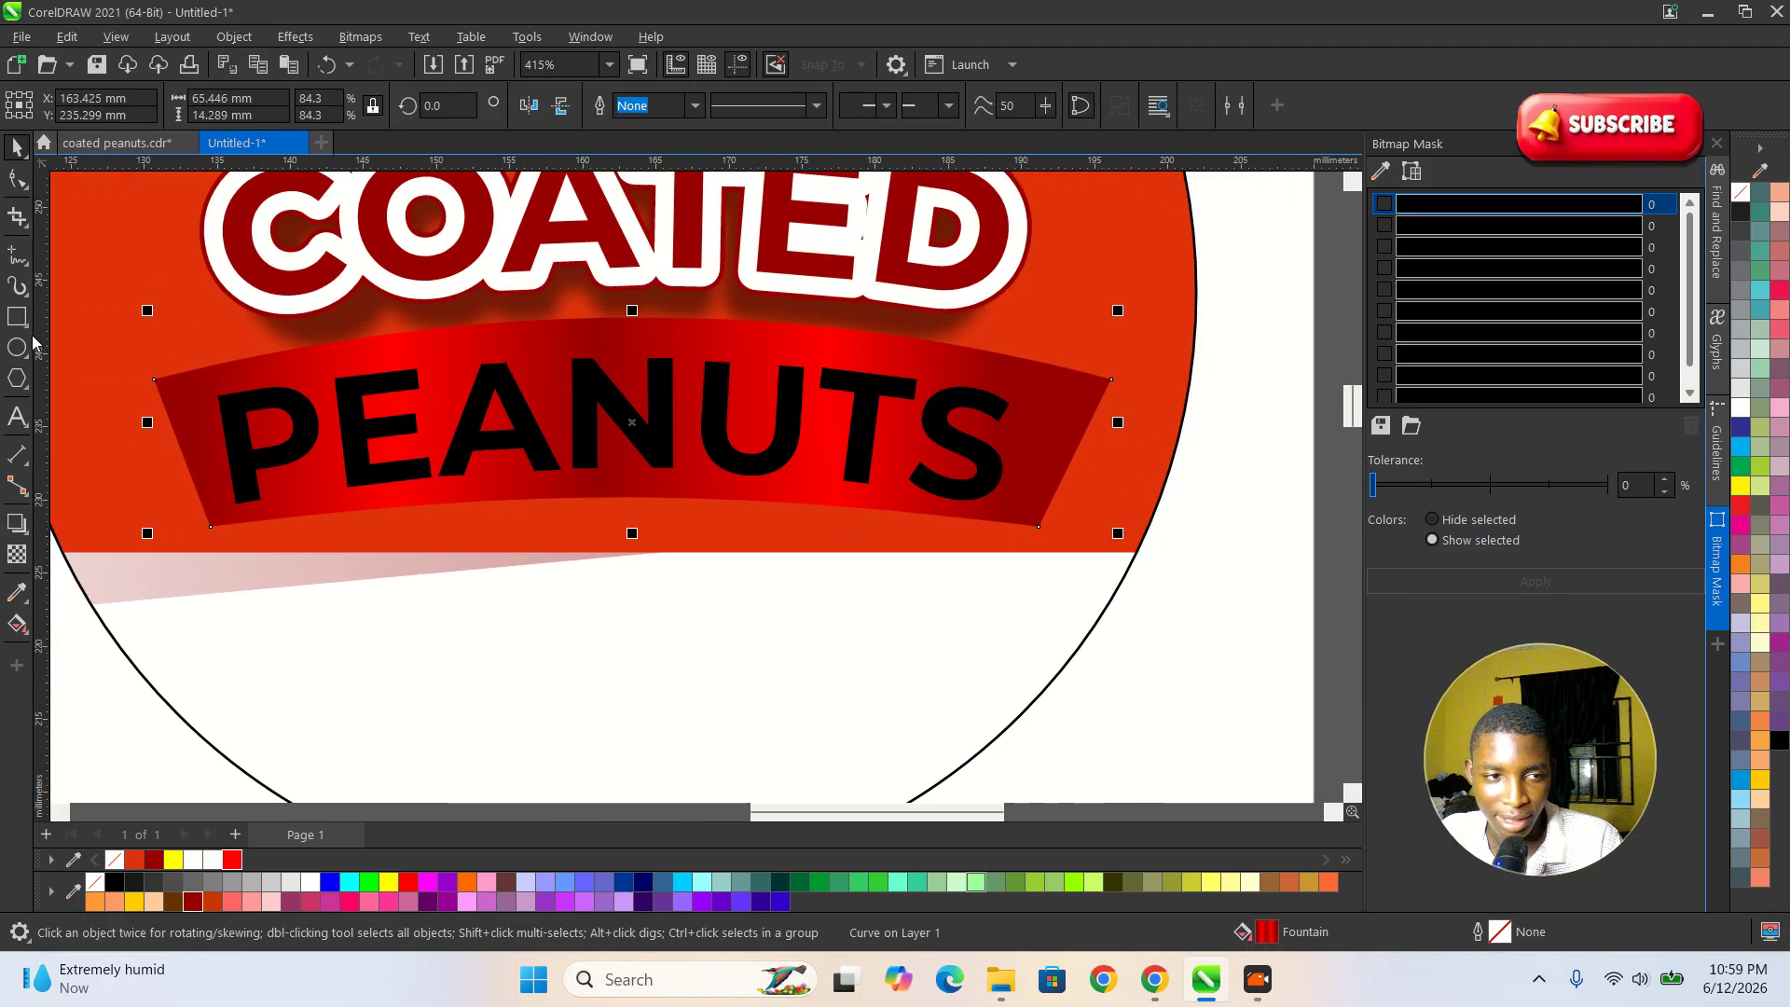
left_click(18, 257)
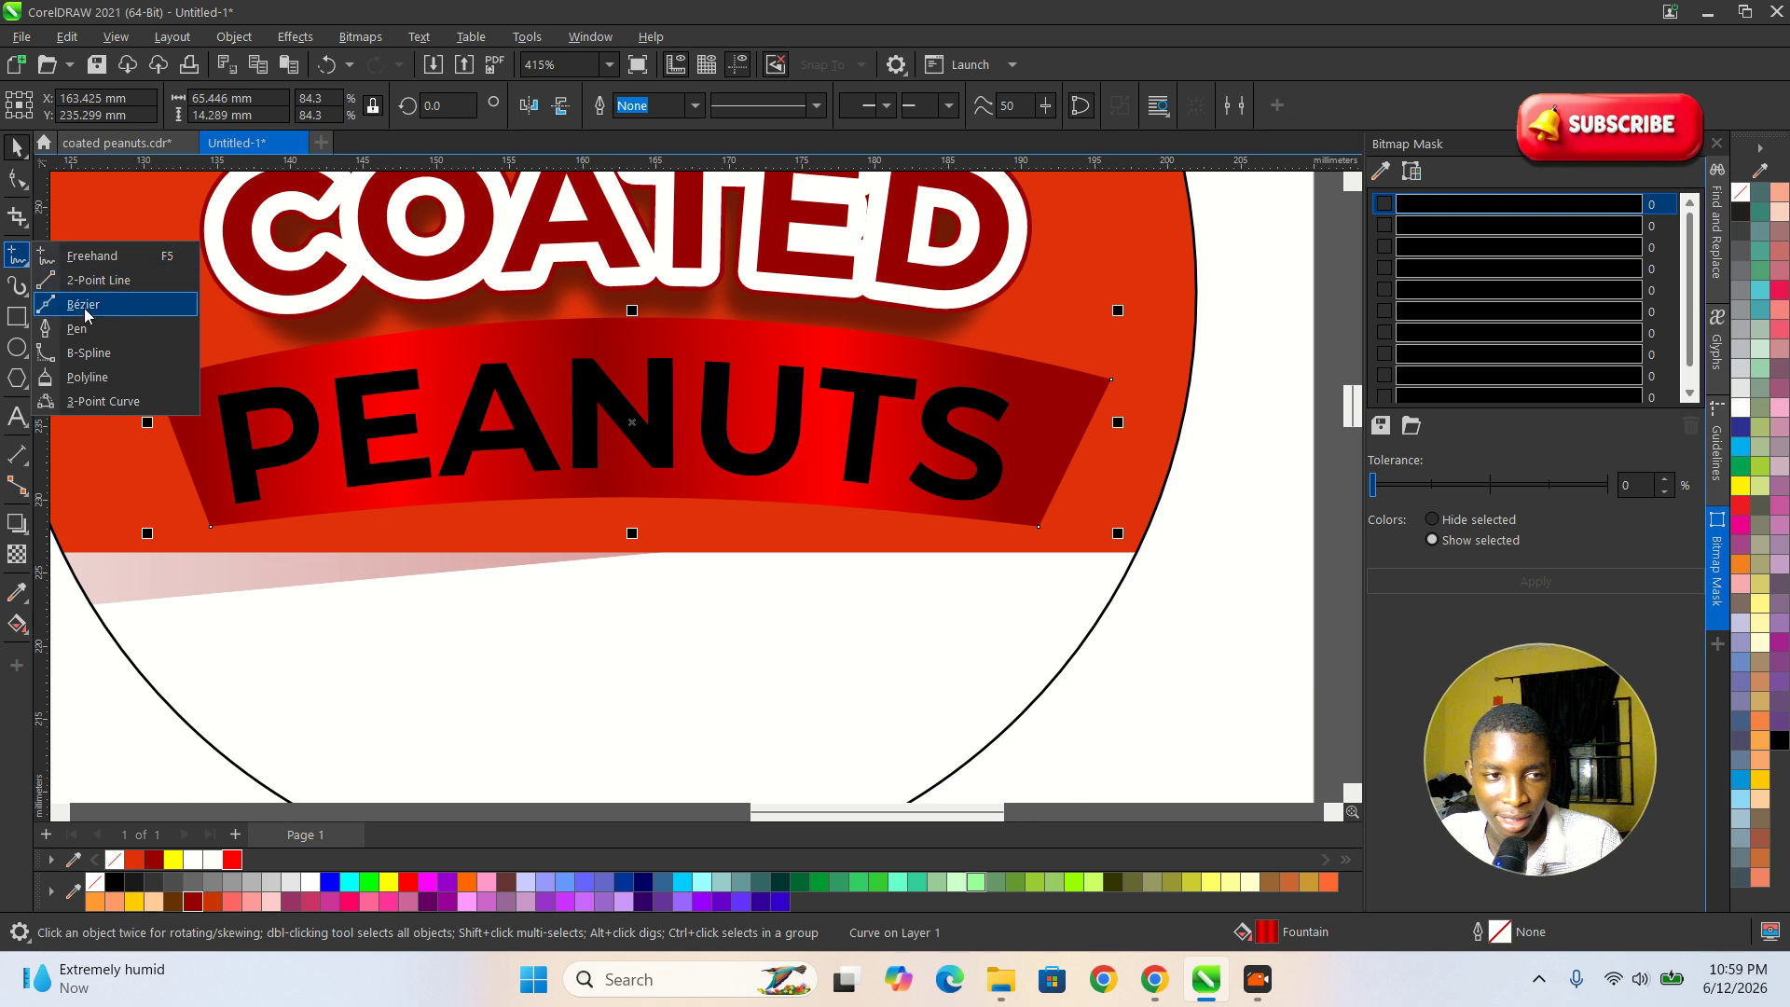
left_click(82, 329)
scroll(1026, 426, "up", 1)
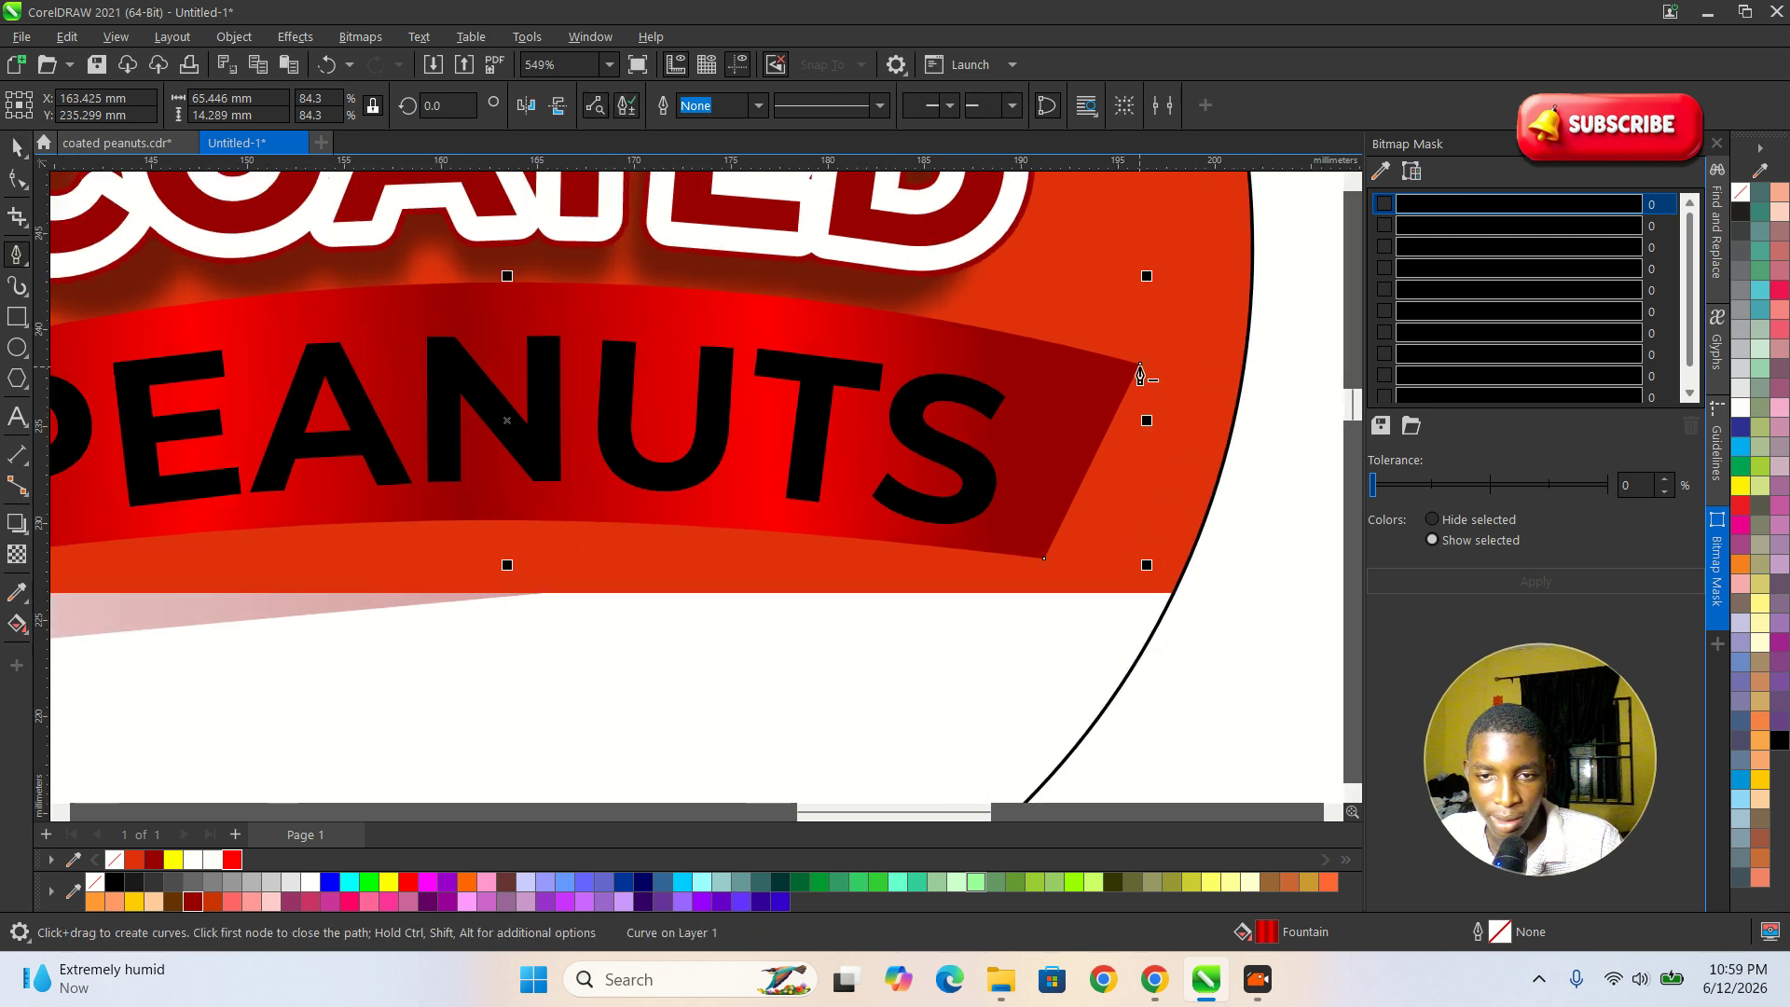
left_click_drag(1140, 375, 1152, 469)
key("ctrl+z")
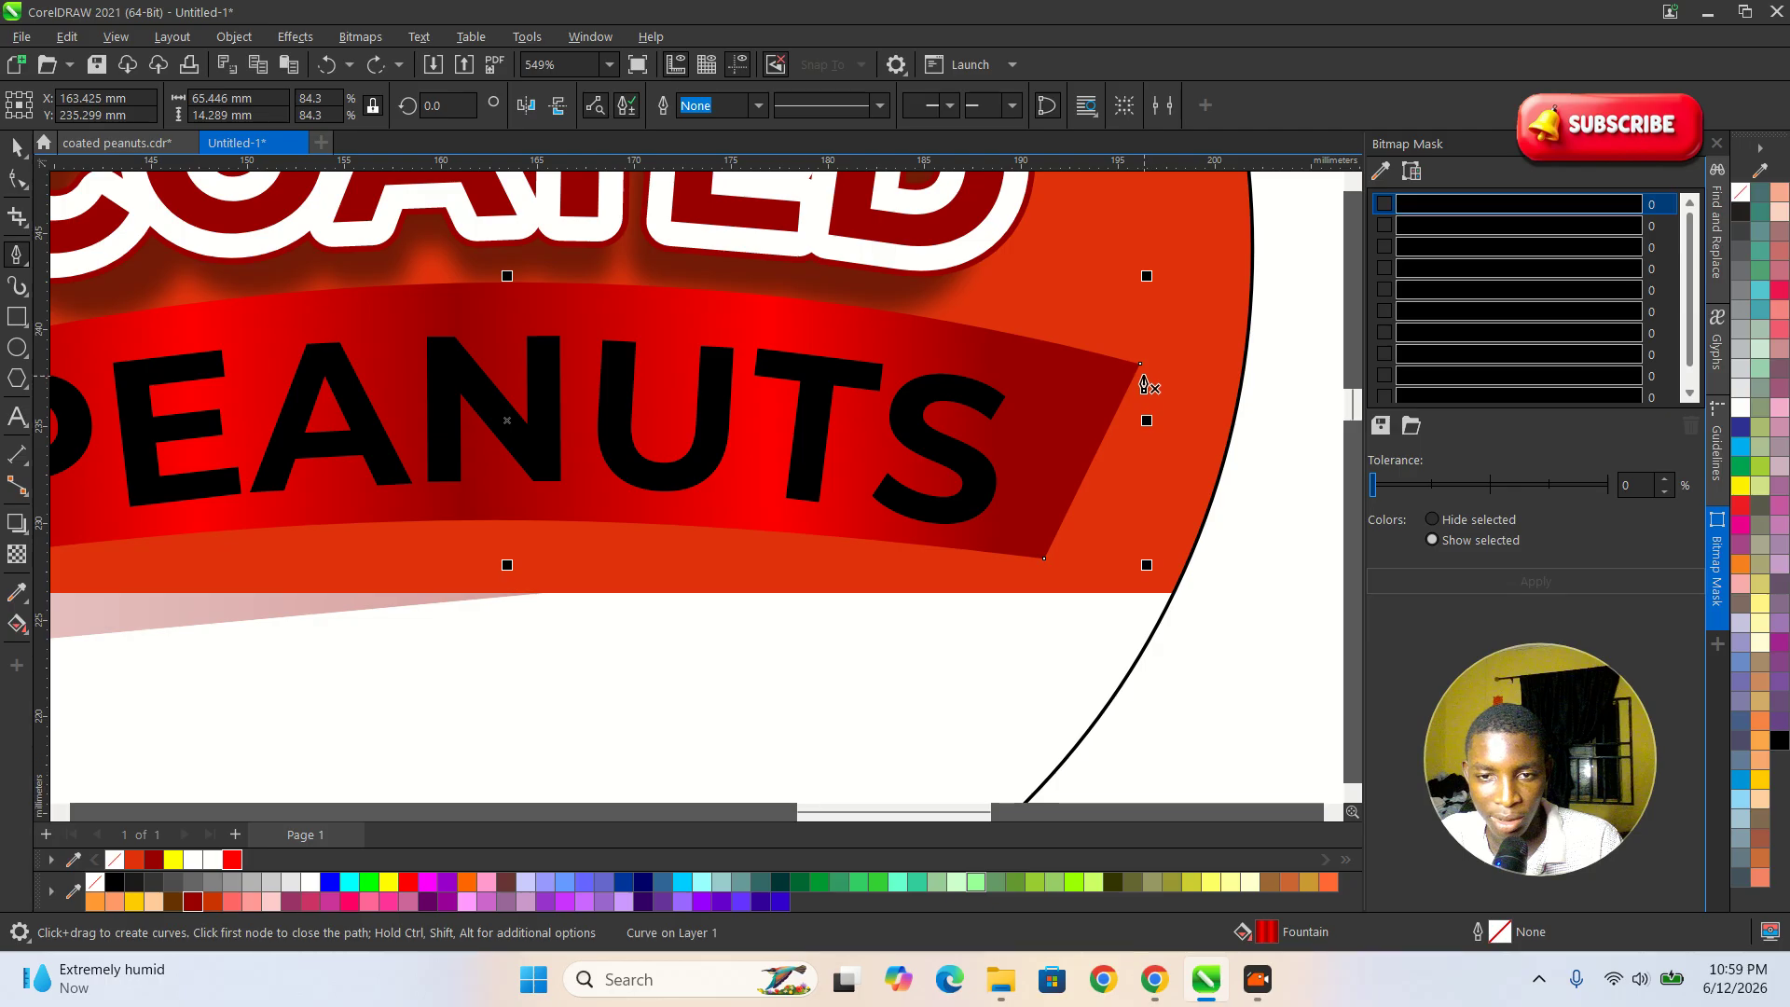
left_click(1143, 375)
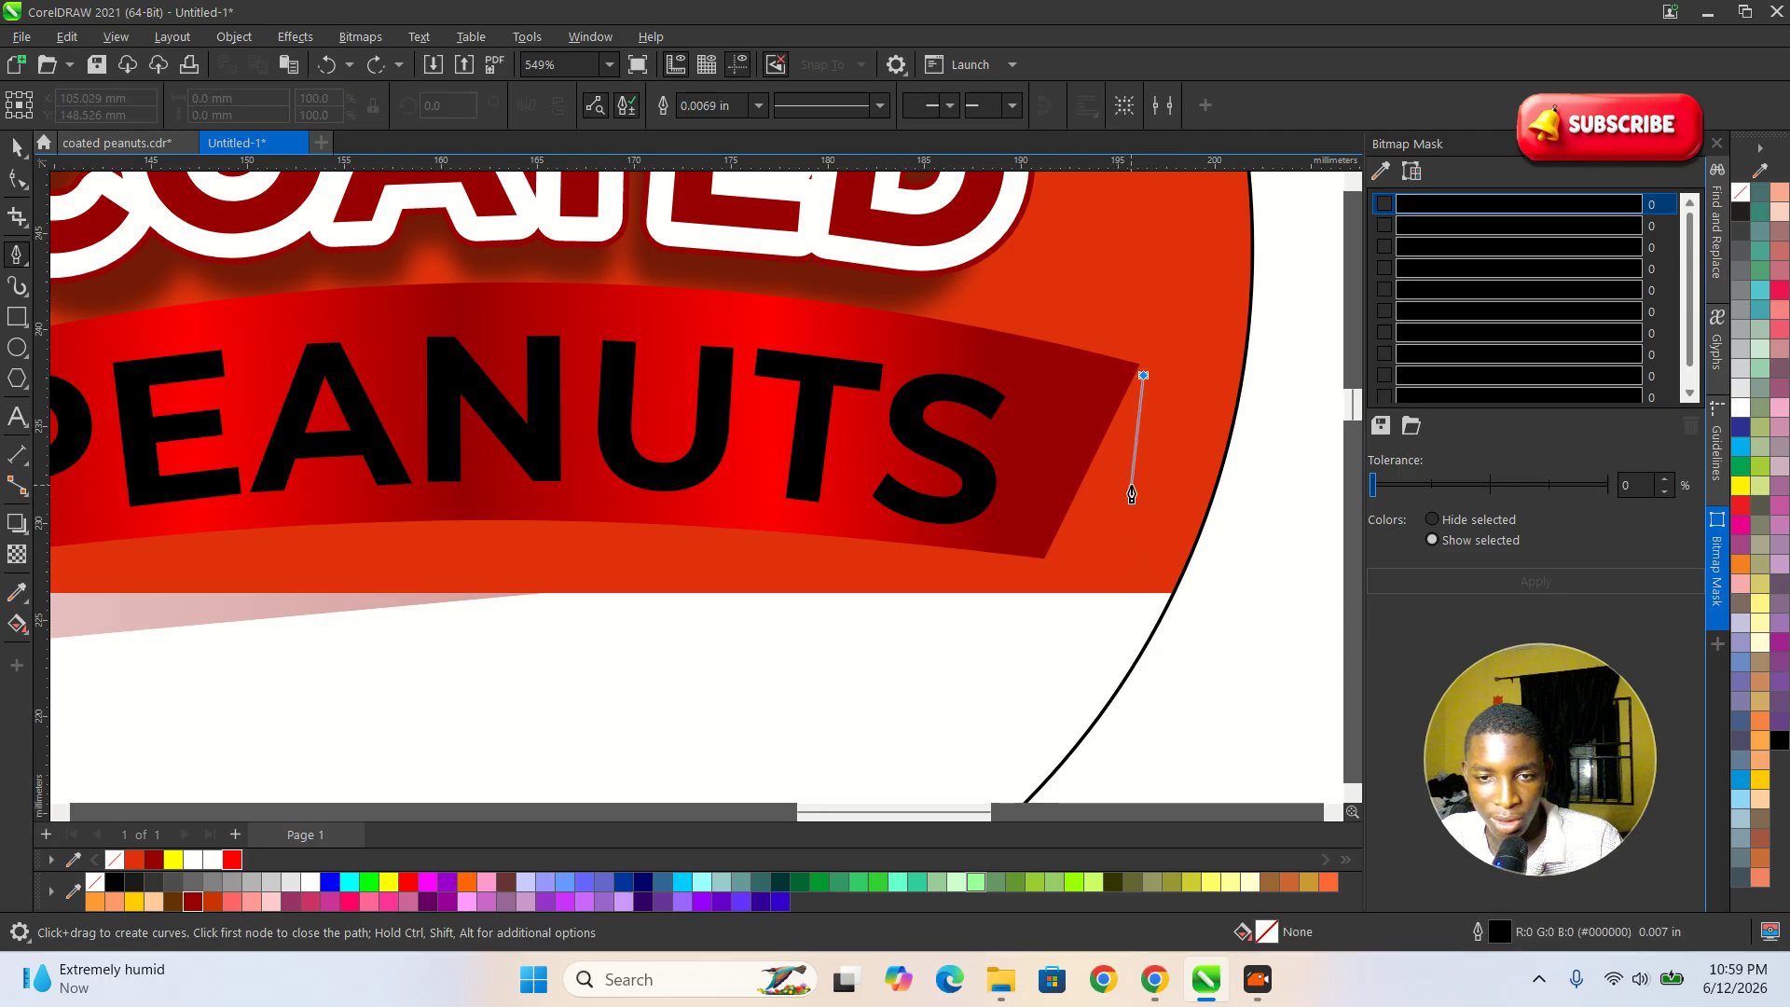
left_click(1132, 485)
left_click(1046, 559)
left_click(1141, 377)
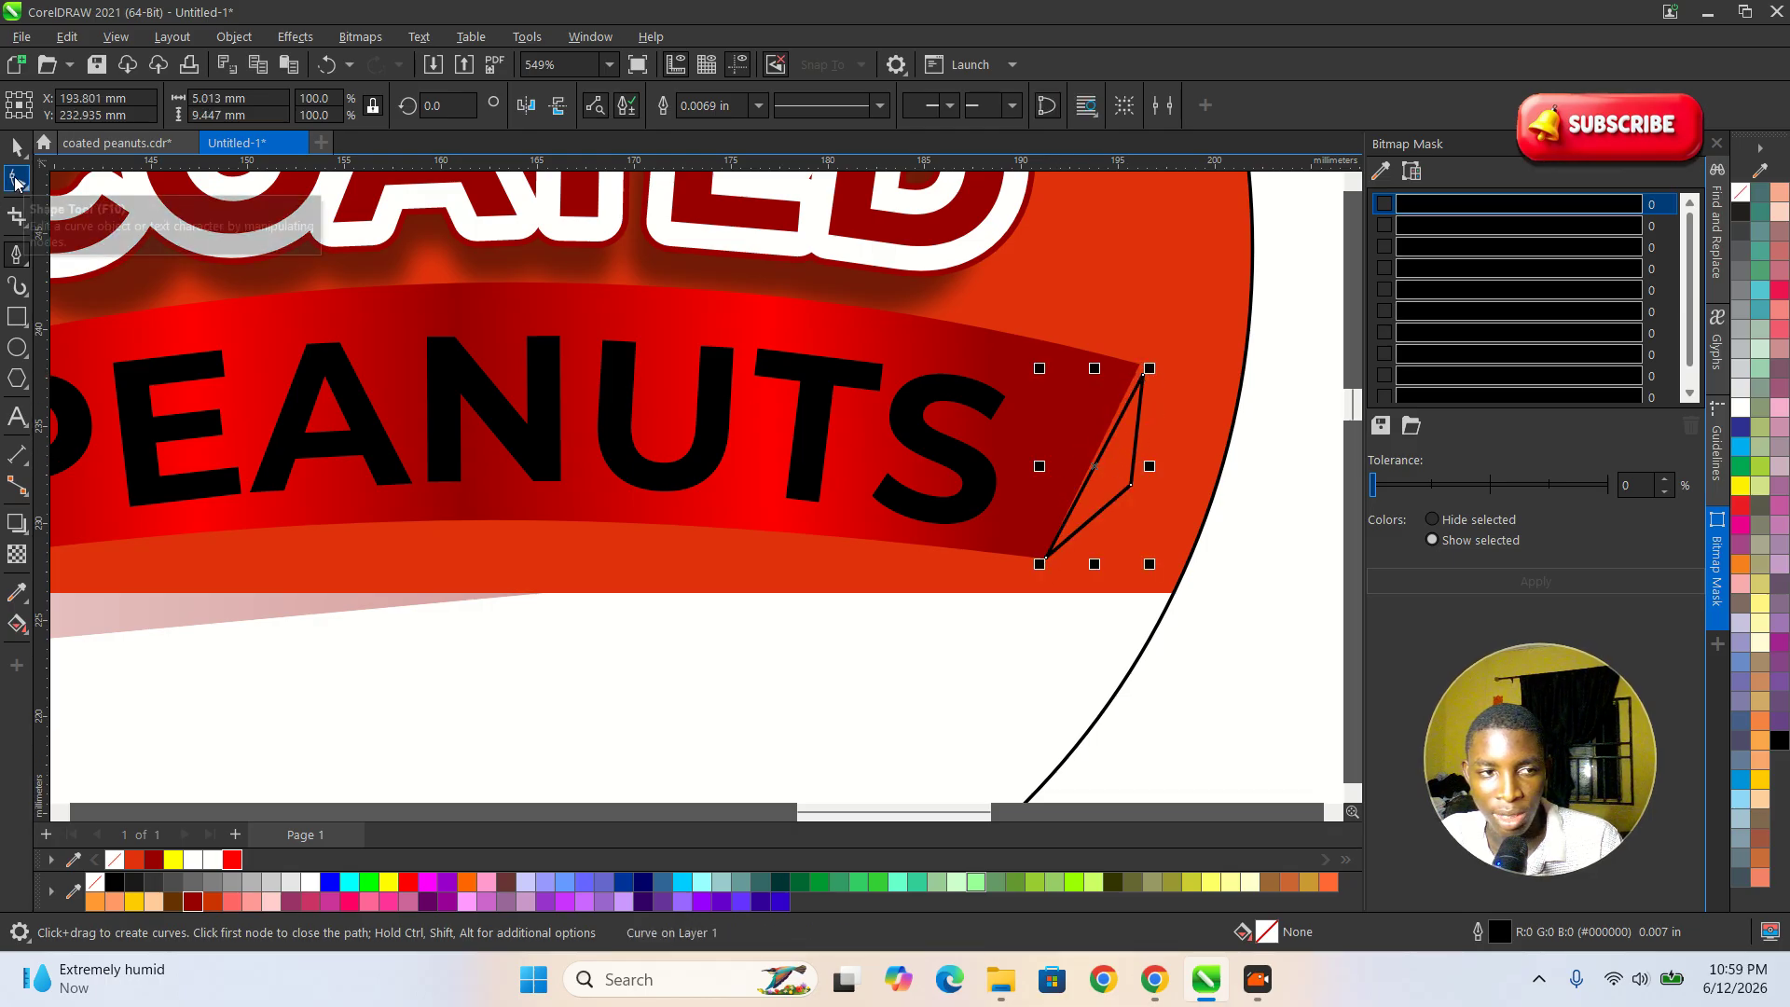
Adjust the fold's nodes to meet the banner's right-end corners, making the shape about 4.9 × 10.1 mm.
left_click(15, 180)
scroll(1100, 369, "up", 2)
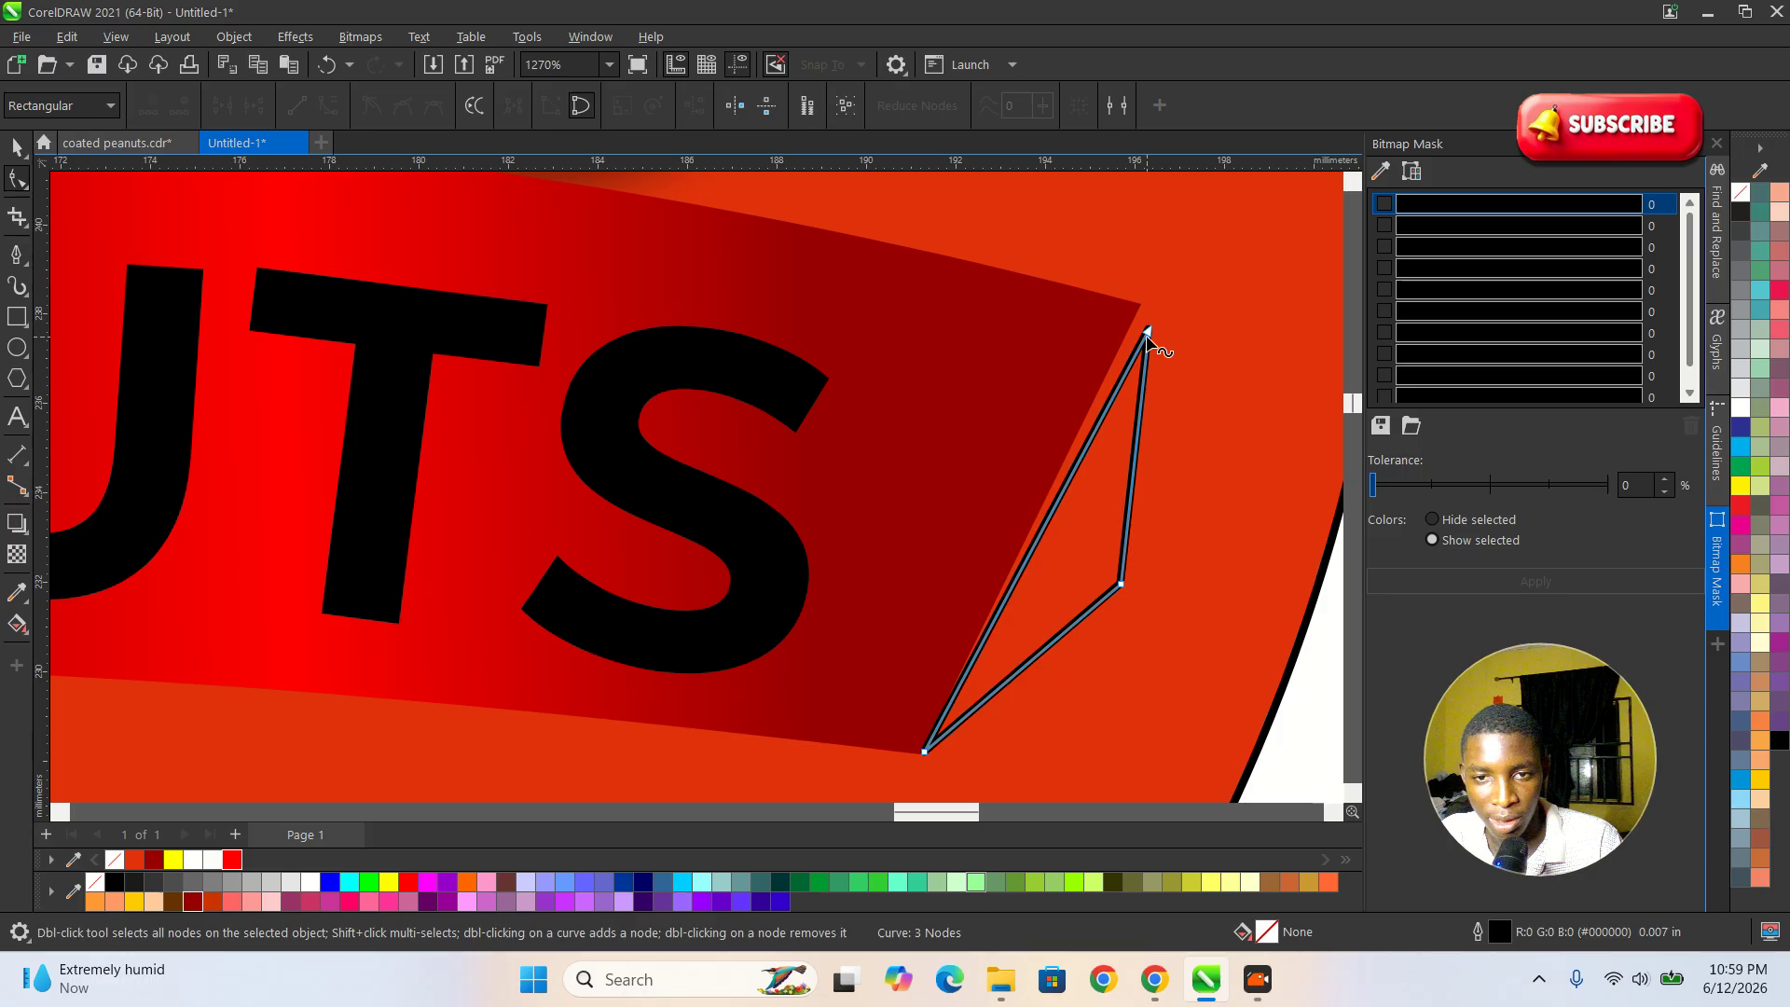
scroll(994, 701, "up", 3)
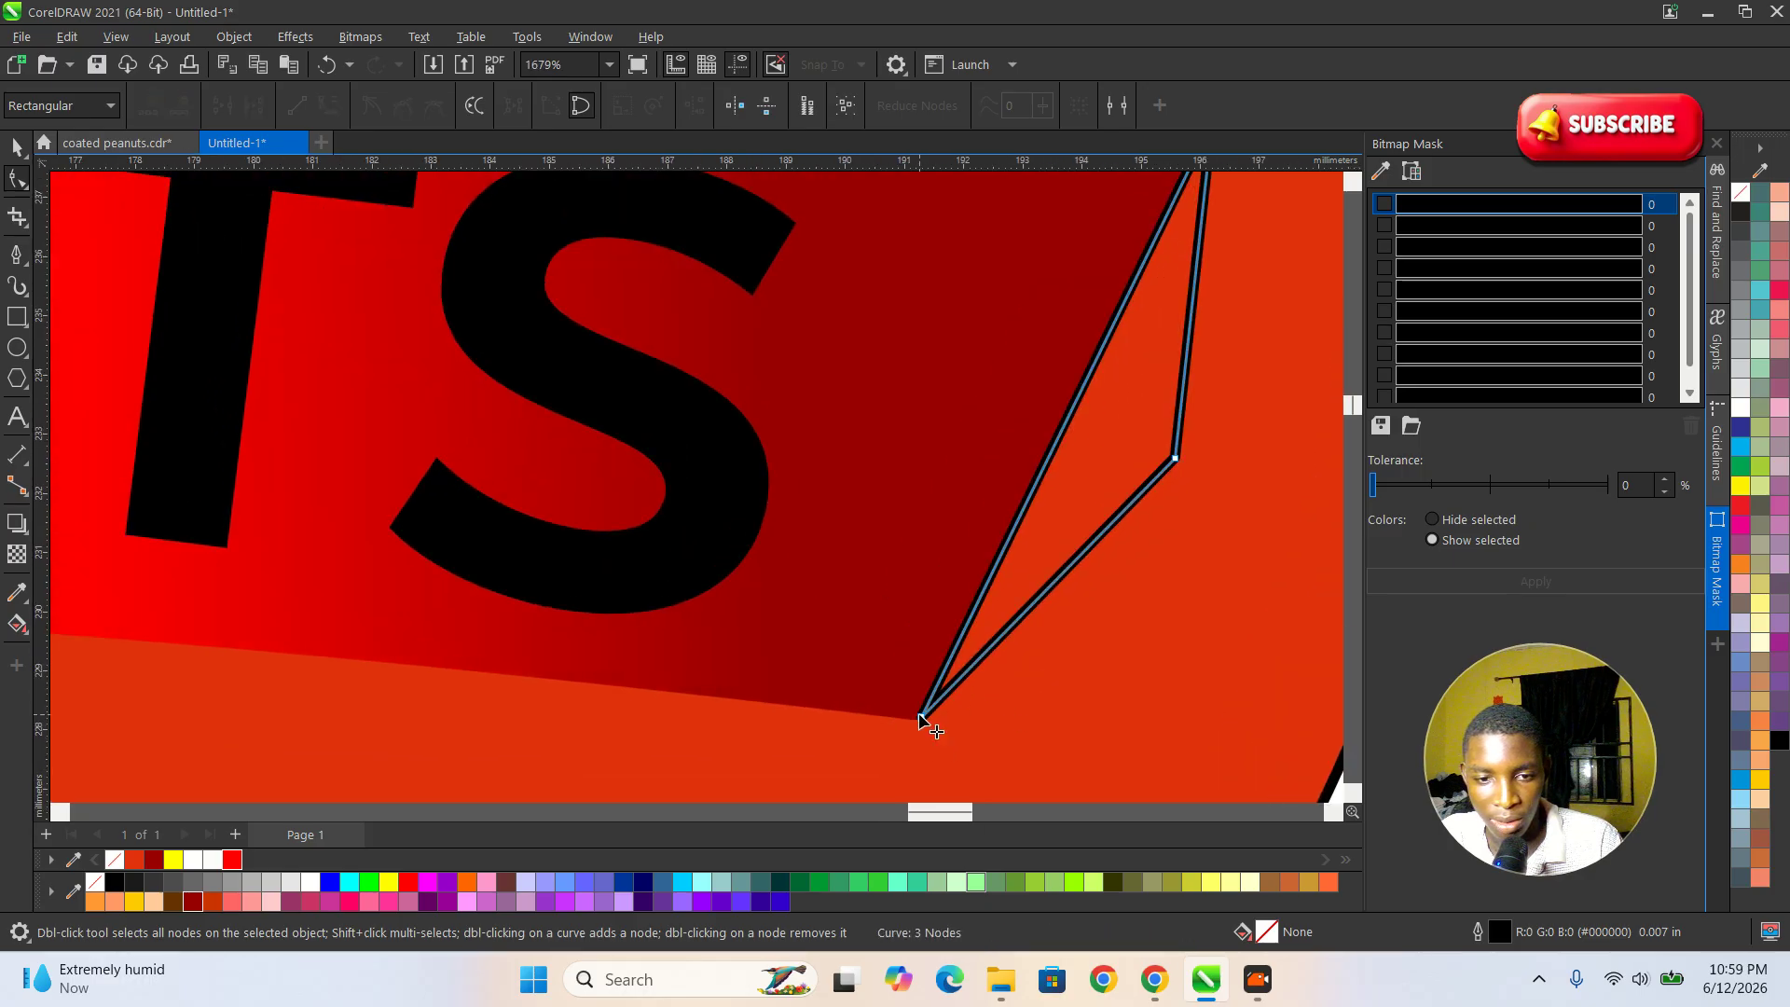
left_click_drag(1179, 463, 1187, 472)
key("space")
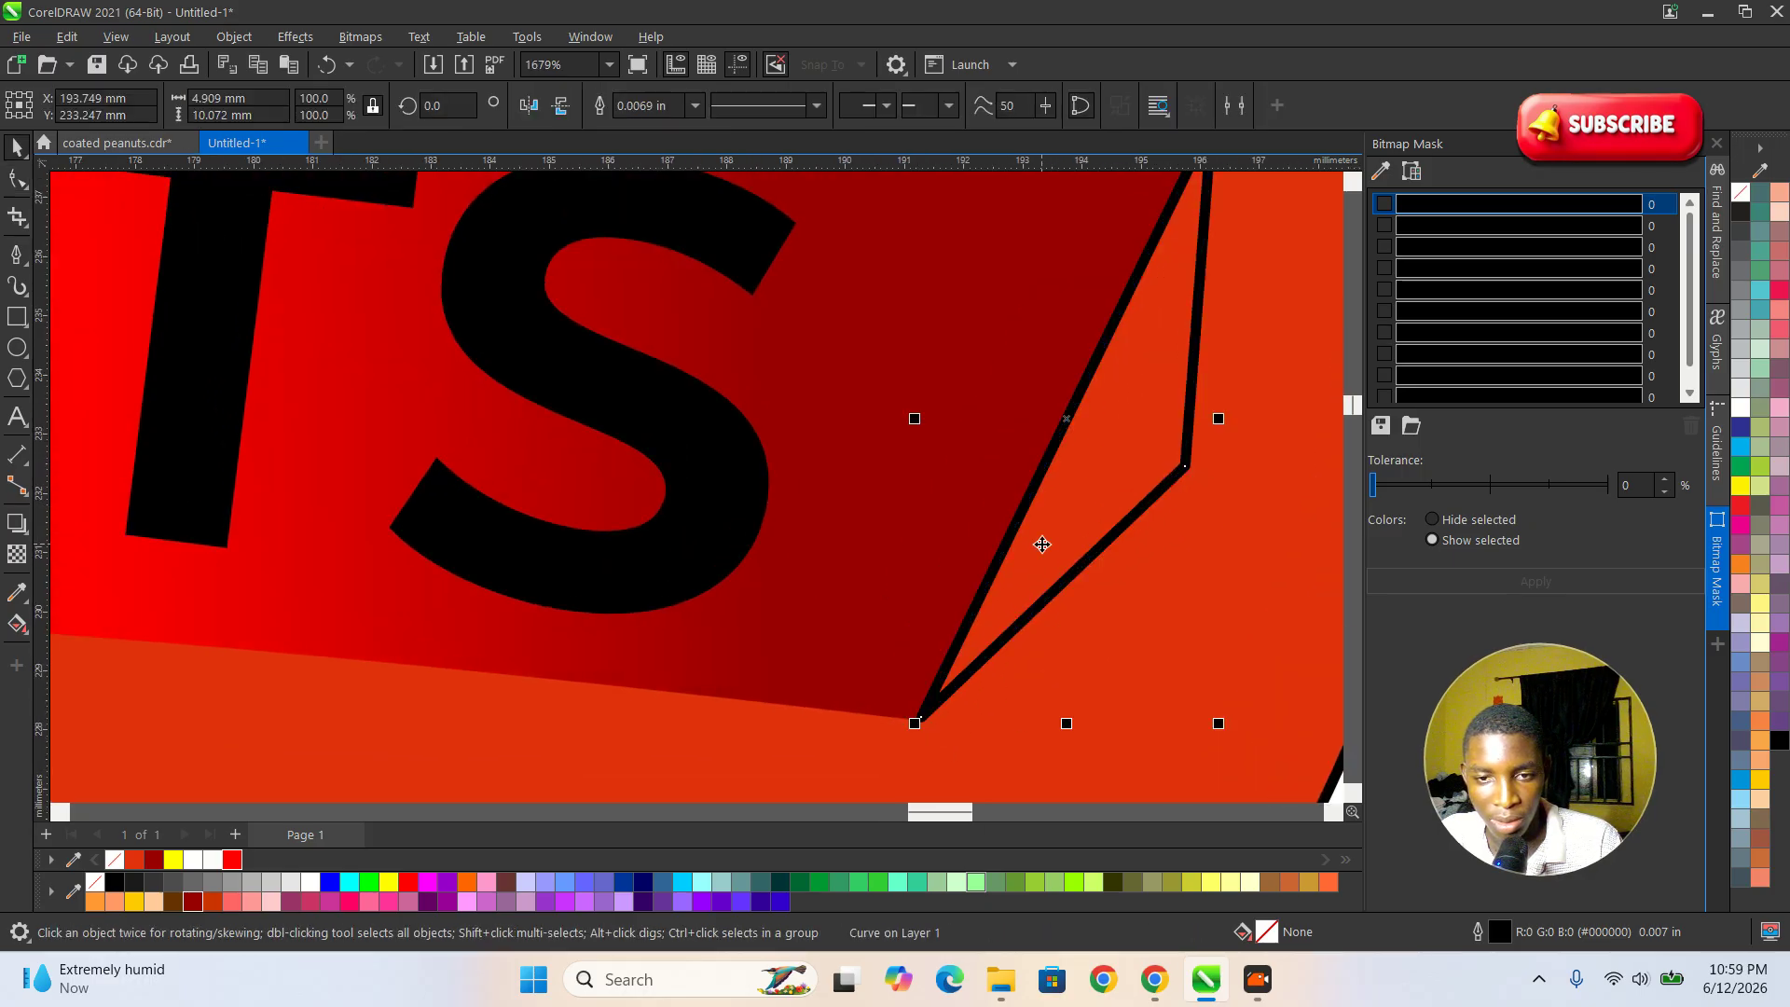
Copy the banner's red fountain fill onto the fold at its right end.
scroll(1039, 539, "down", 3)
scroll(1041, 545, "down", 2)
left_click(744, 573)
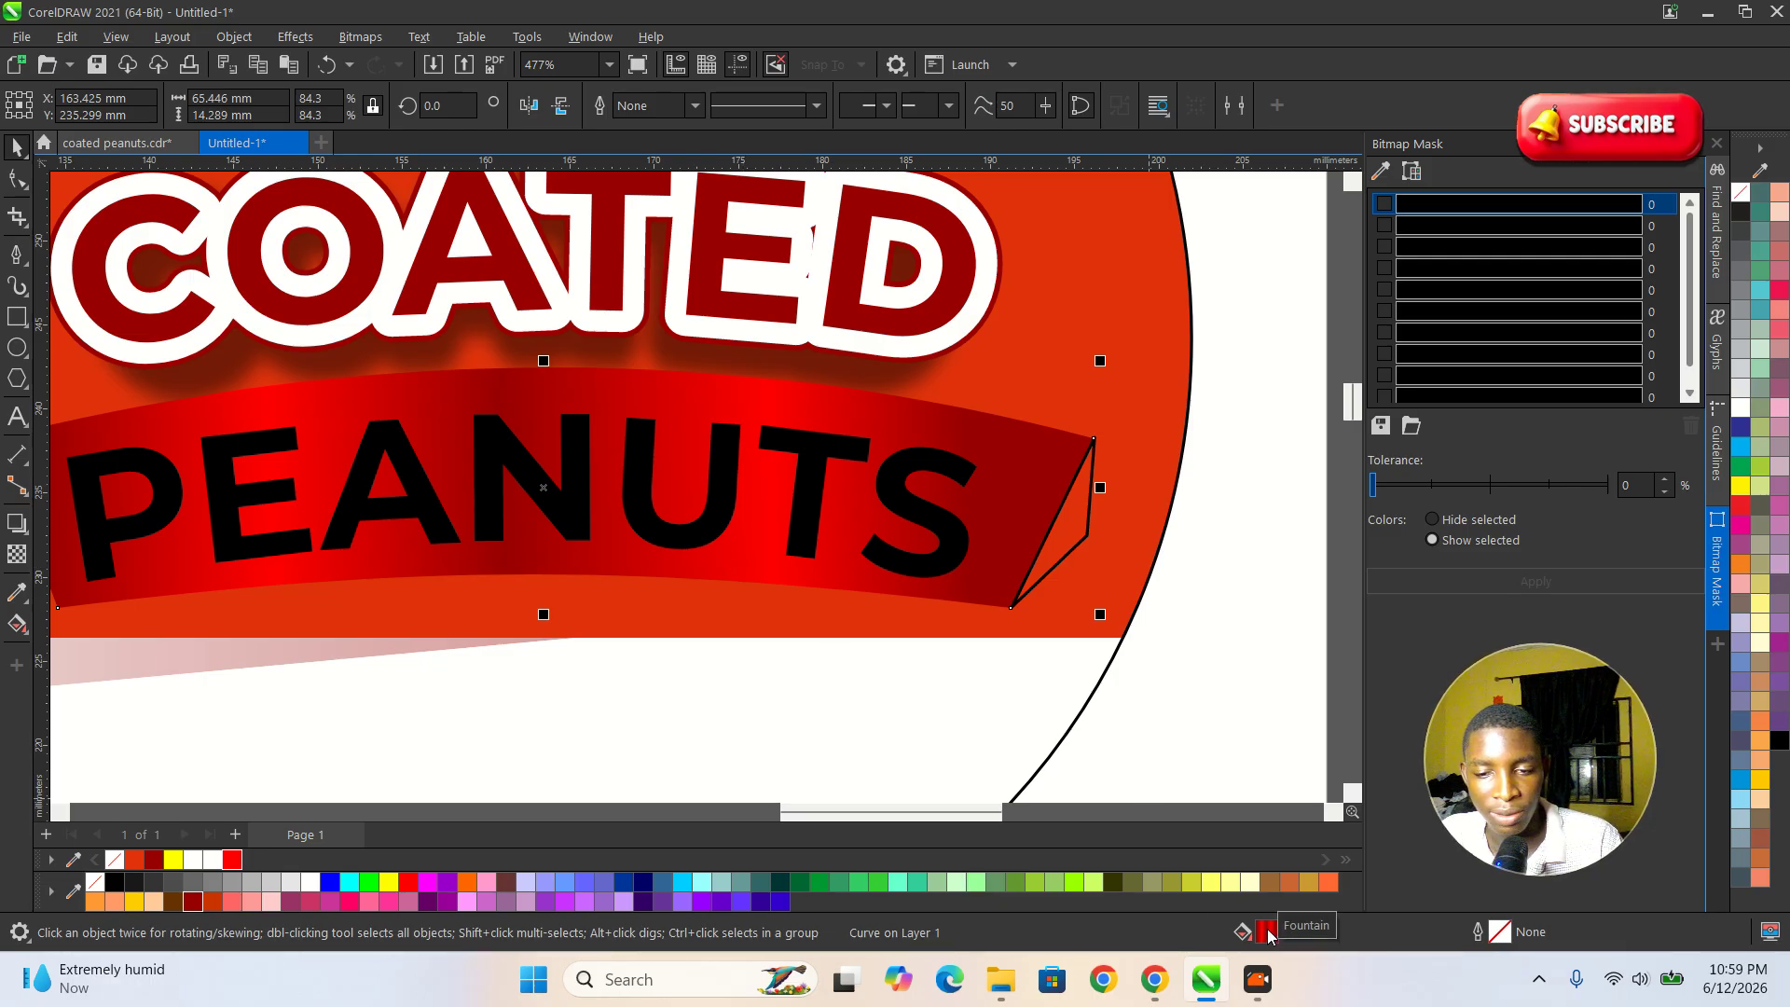
left_click_drag(1266, 937, 1224, 805)
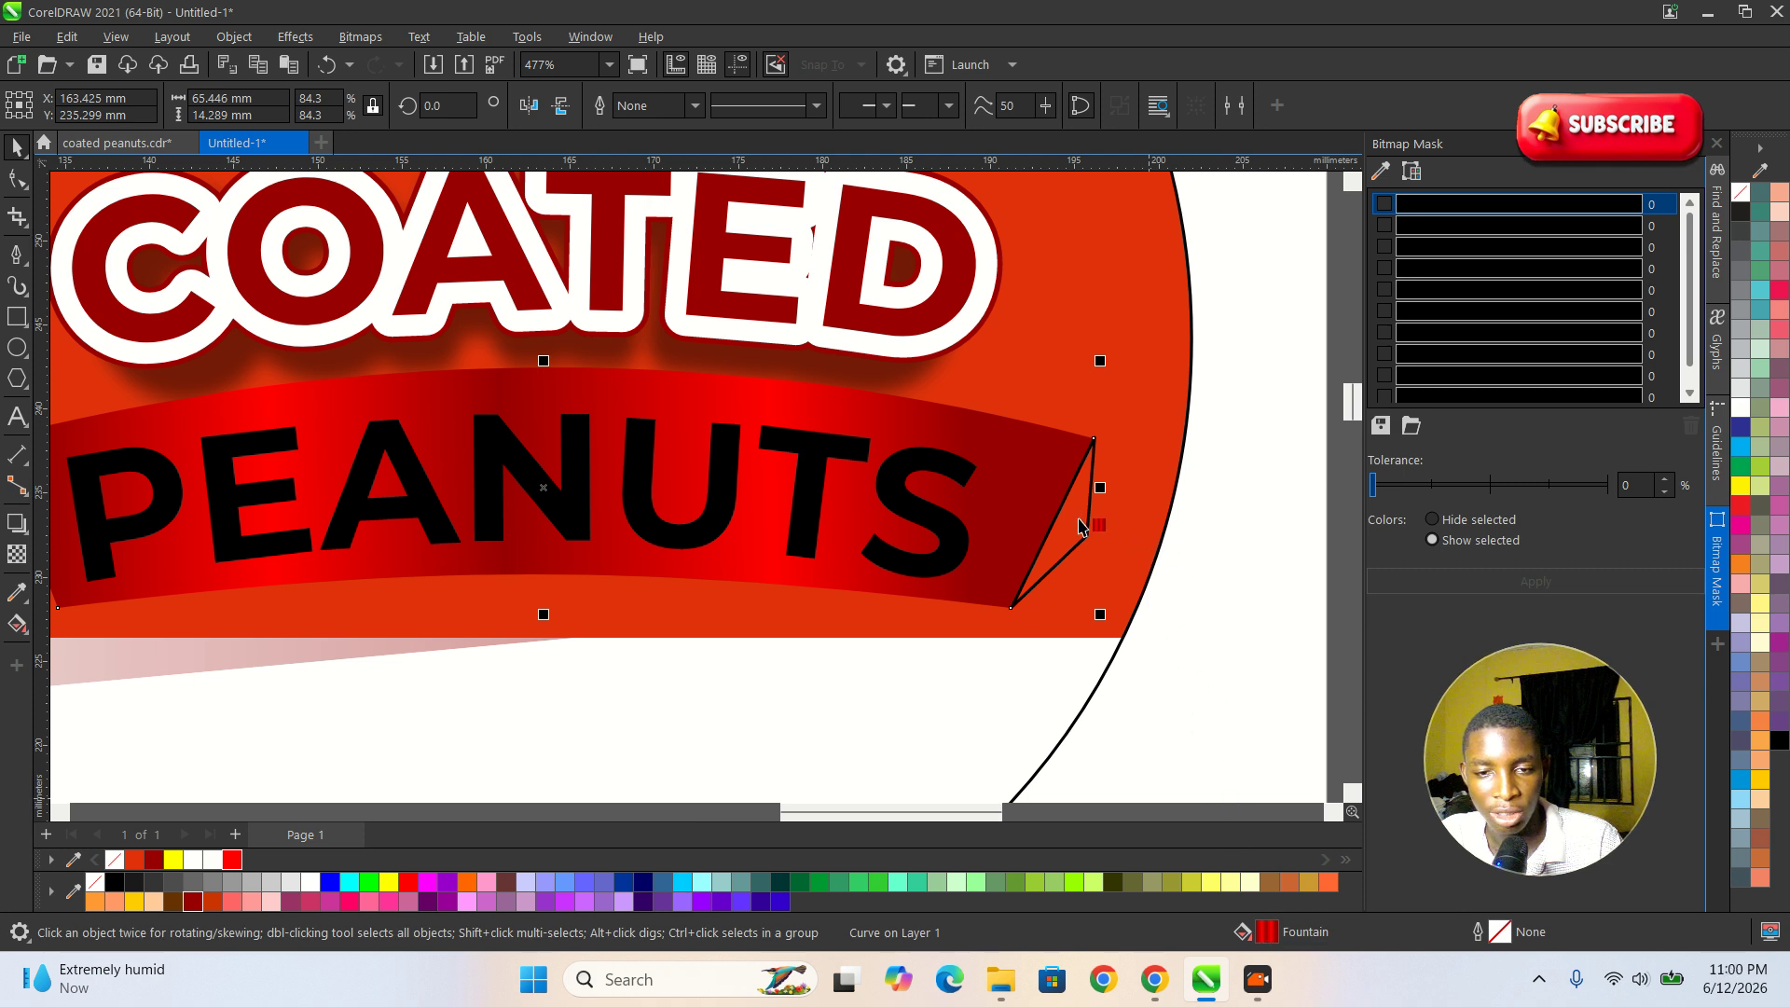
left_click_drag(1079, 527, 1080, 526)
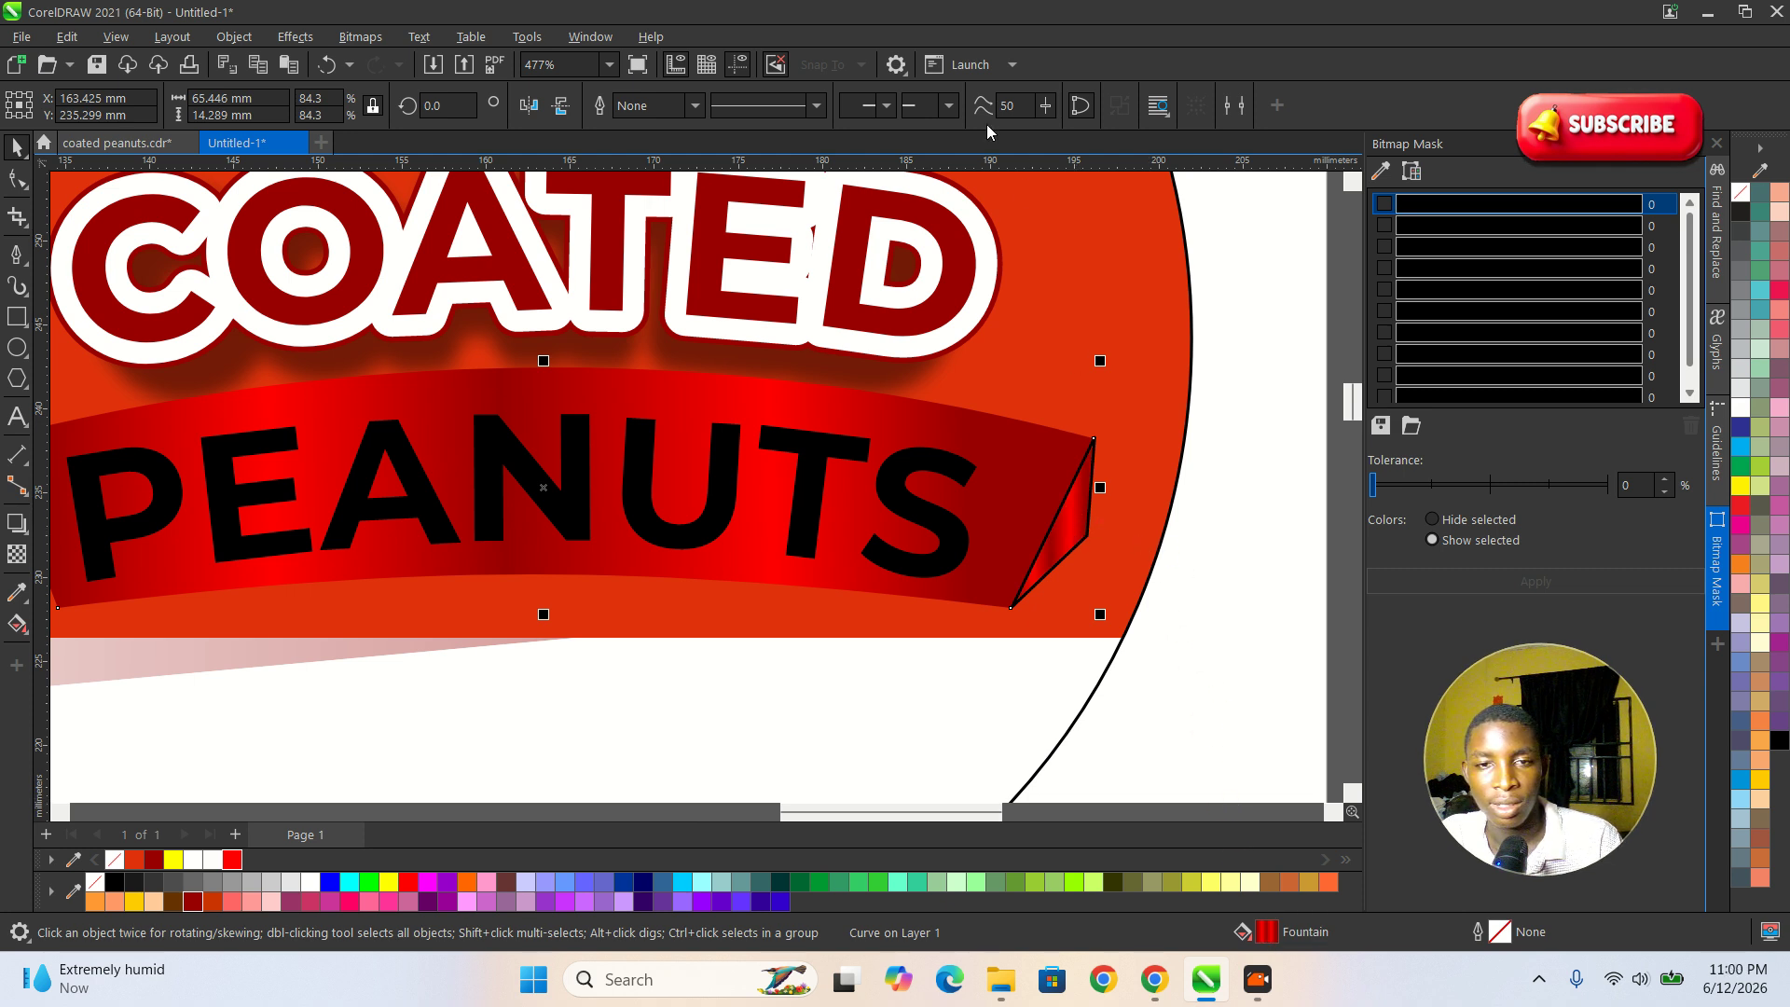
Try to remove the black outline from the banner's right-end fold by setting the outline width to None.
left_click(696, 110)
left_click(675, 128)
left_click(1201, 413)
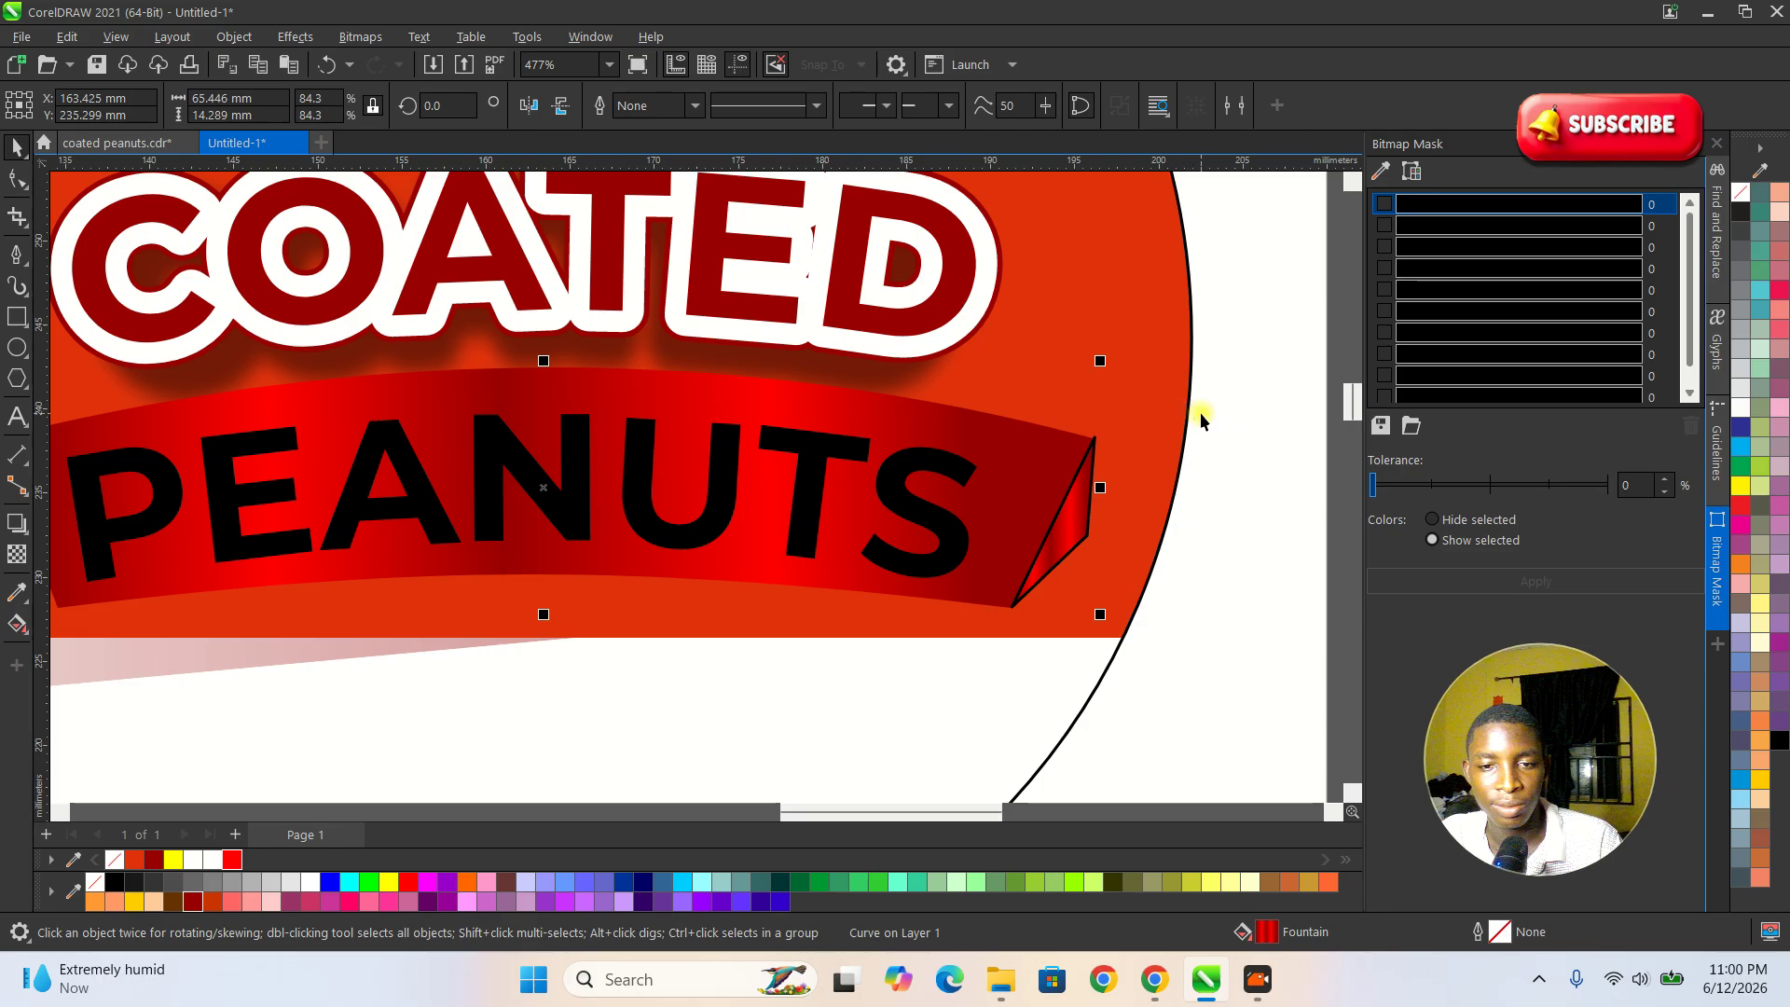
left_click(695, 106)
left_click(696, 105)
left_click(697, 108)
left_click(655, 129)
scroll(1152, 523, "down", 1)
left_click(1239, 570)
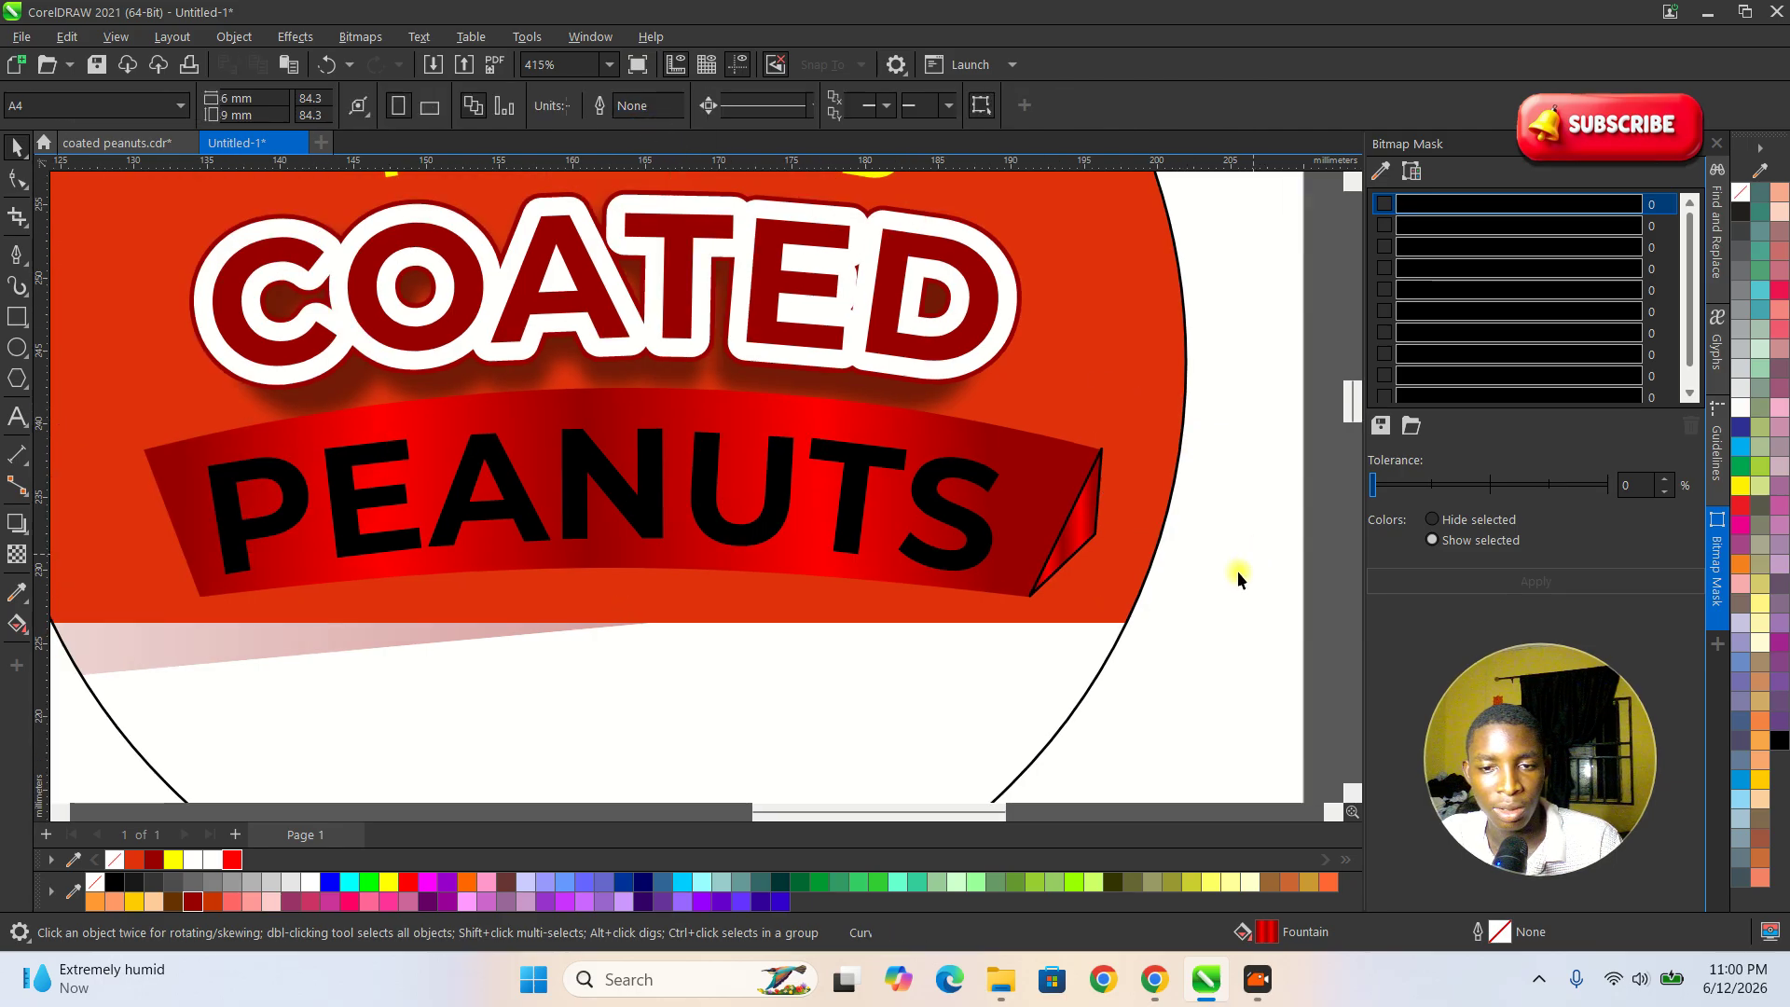
Set the outline width of the banner's right-end fold to None.
left_click(1070, 545)
left_click(696, 105)
left_click(656, 129)
left_click(1242, 563)
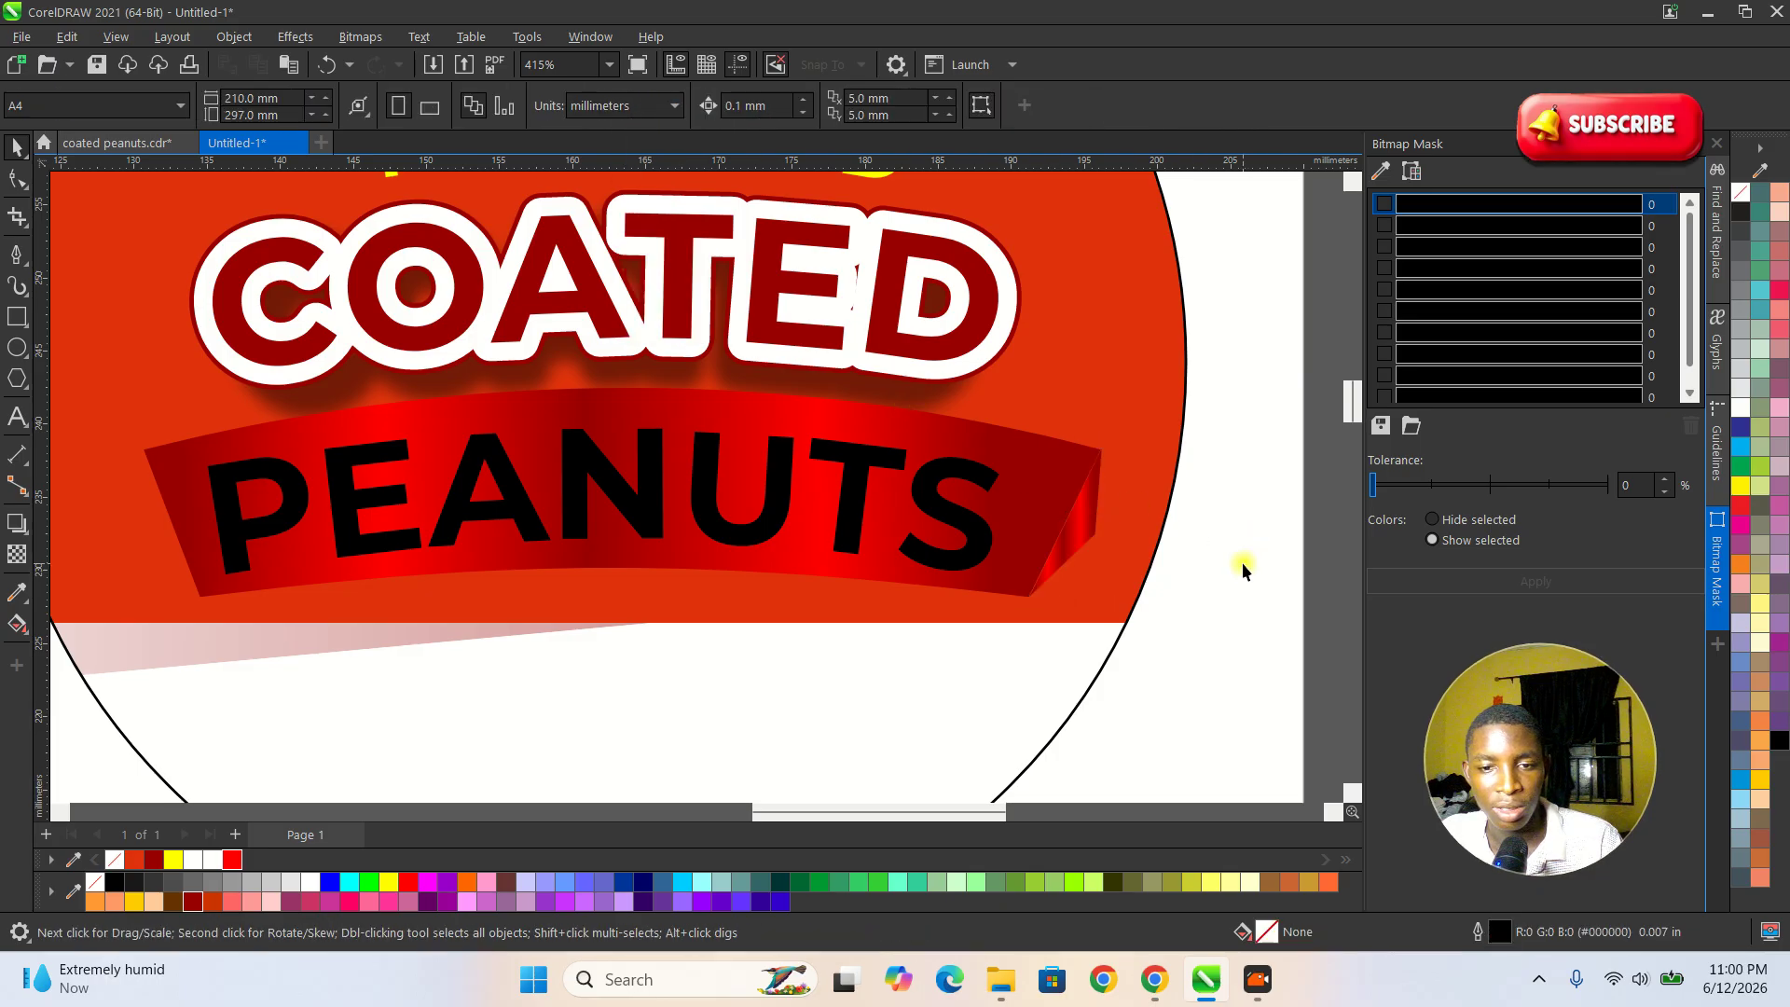
Recolour the black PEANUTS text on the recreated banner to yellow.
scroll(1242, 563, "down", 3)
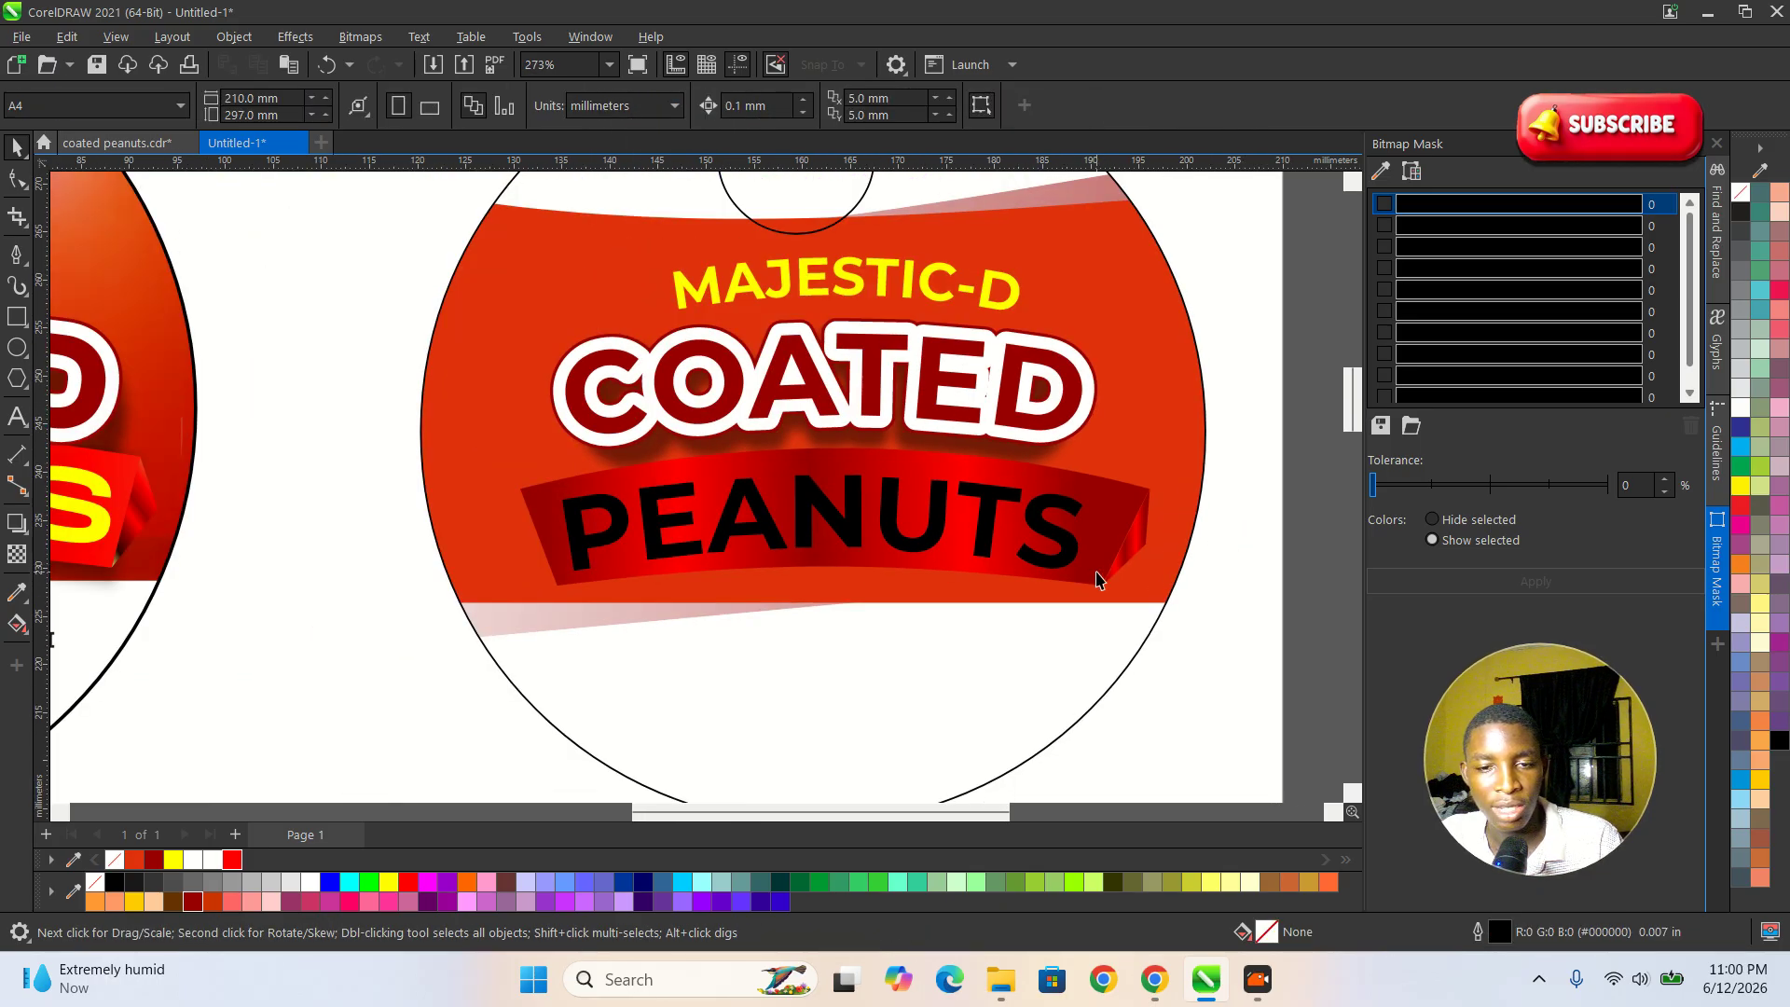
scroll(1091, 579, "down", 3)
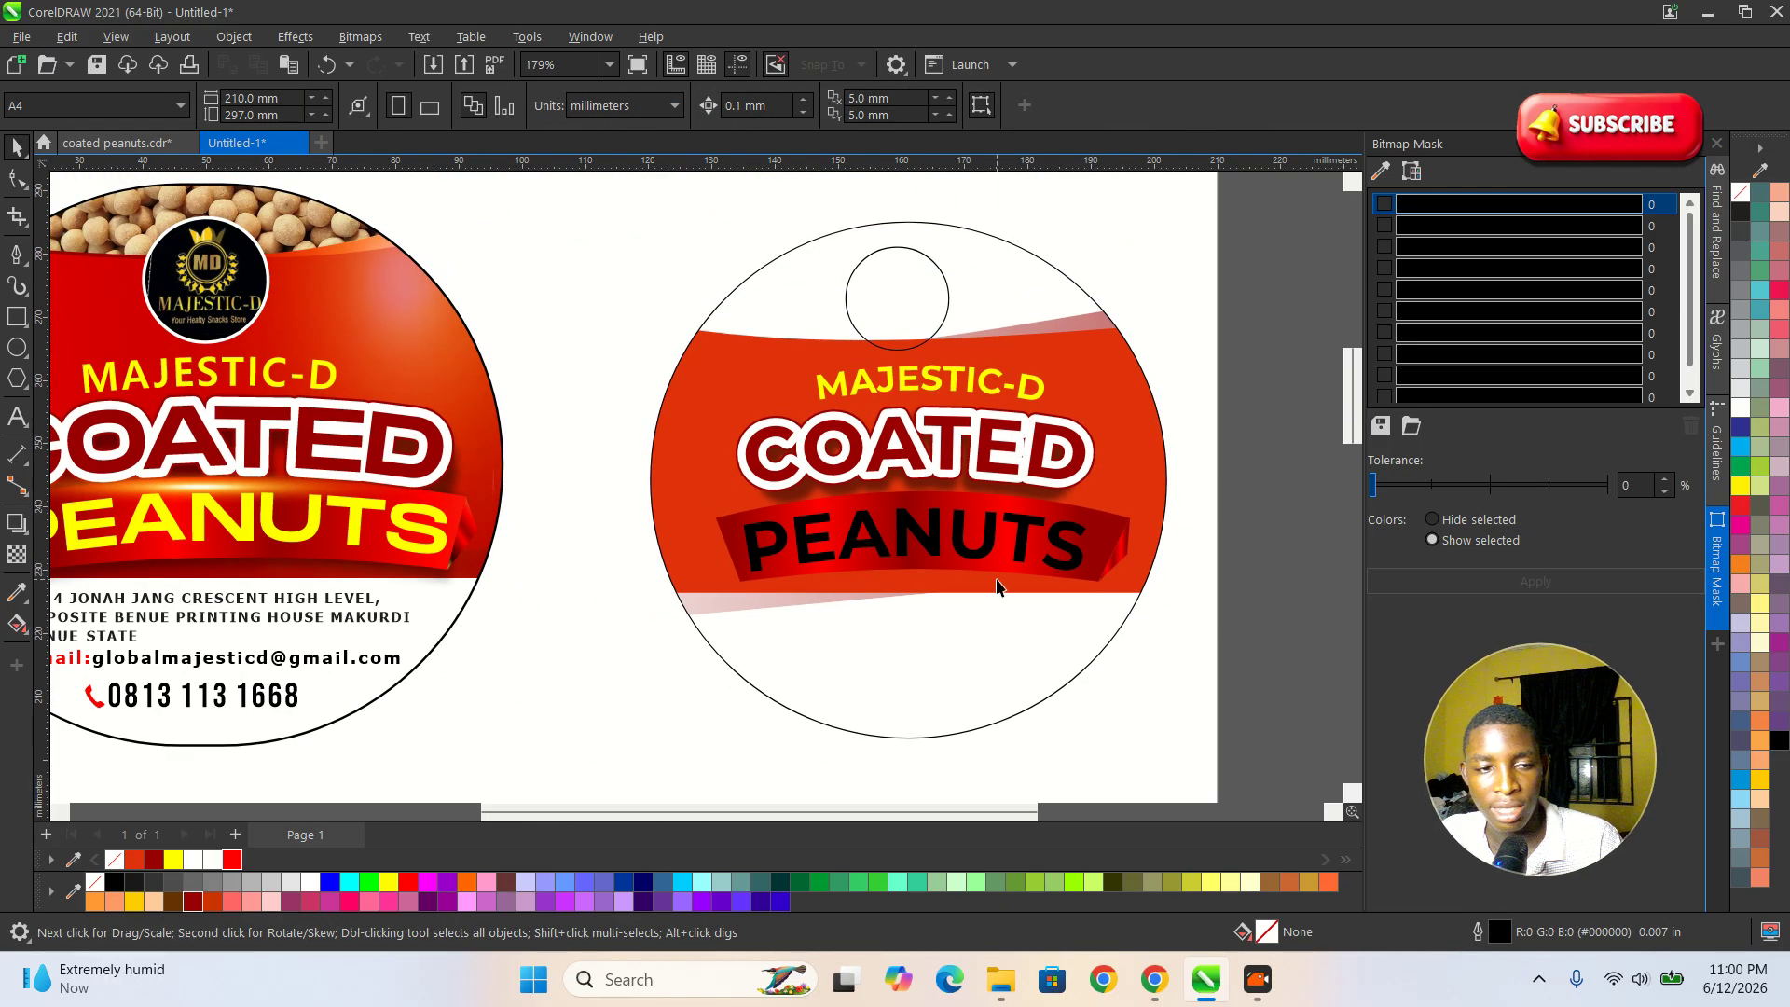
scroll(1207, 516, "down", 1)
scroll(965, 580, "up", 1)
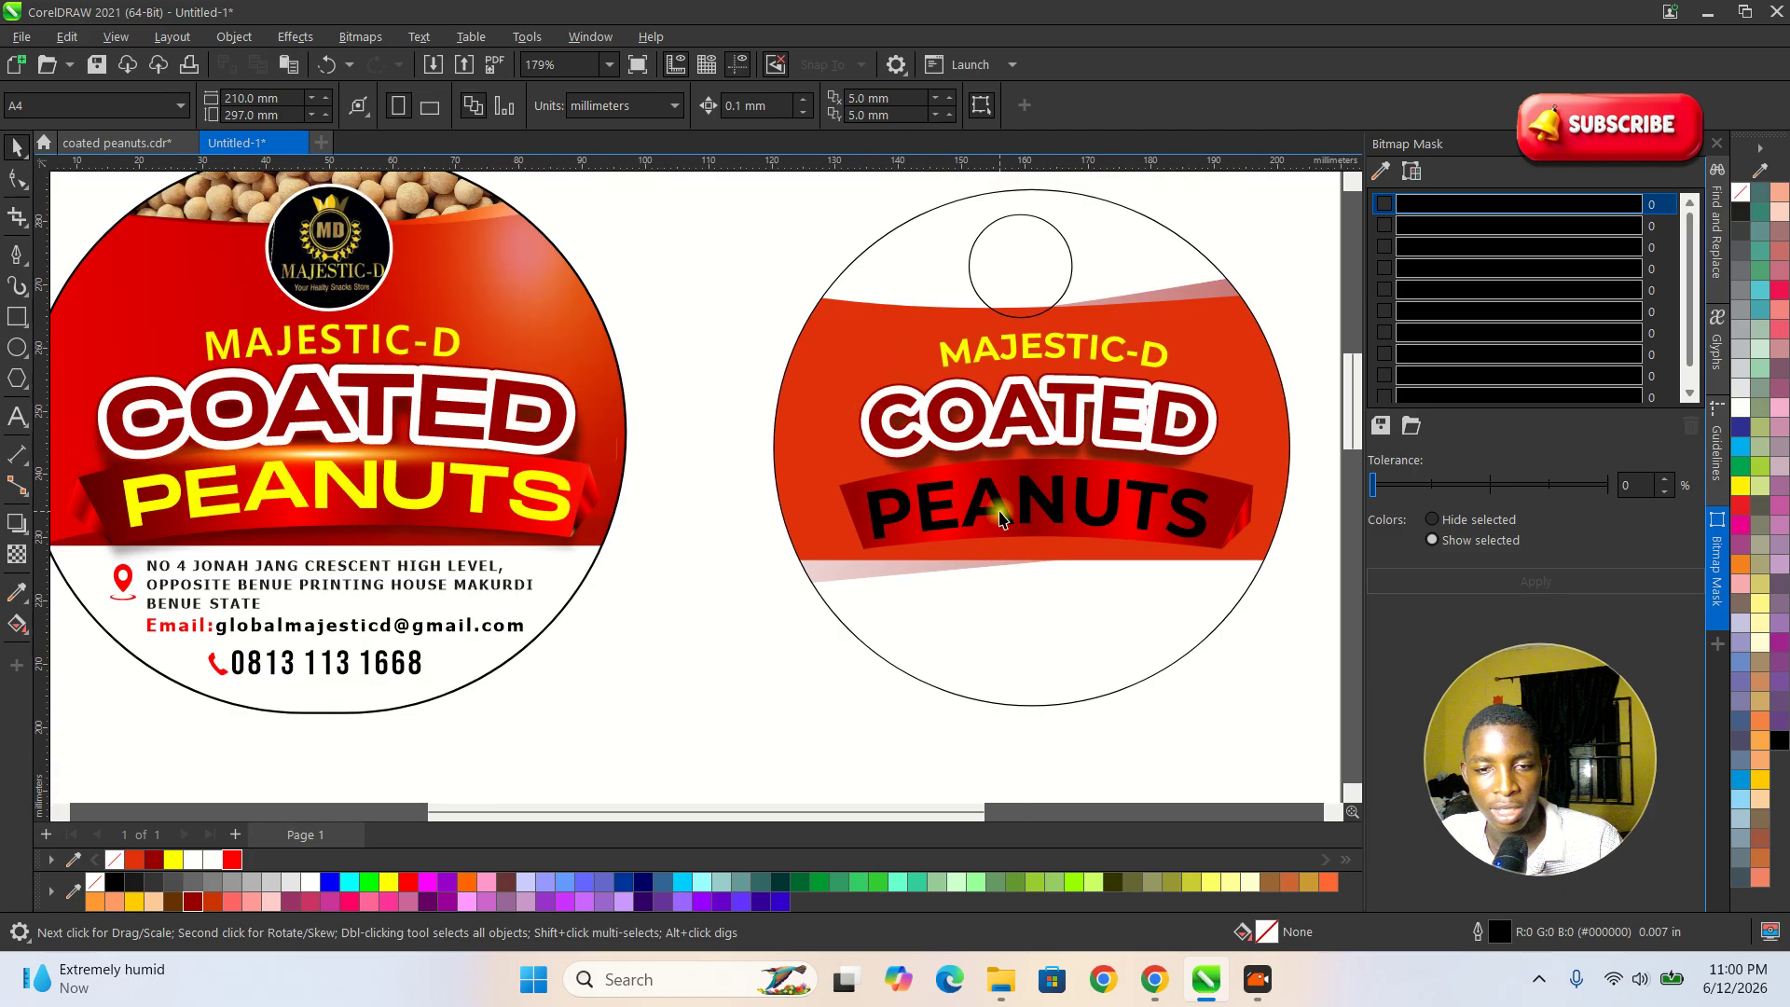
left_click(1001, 518)
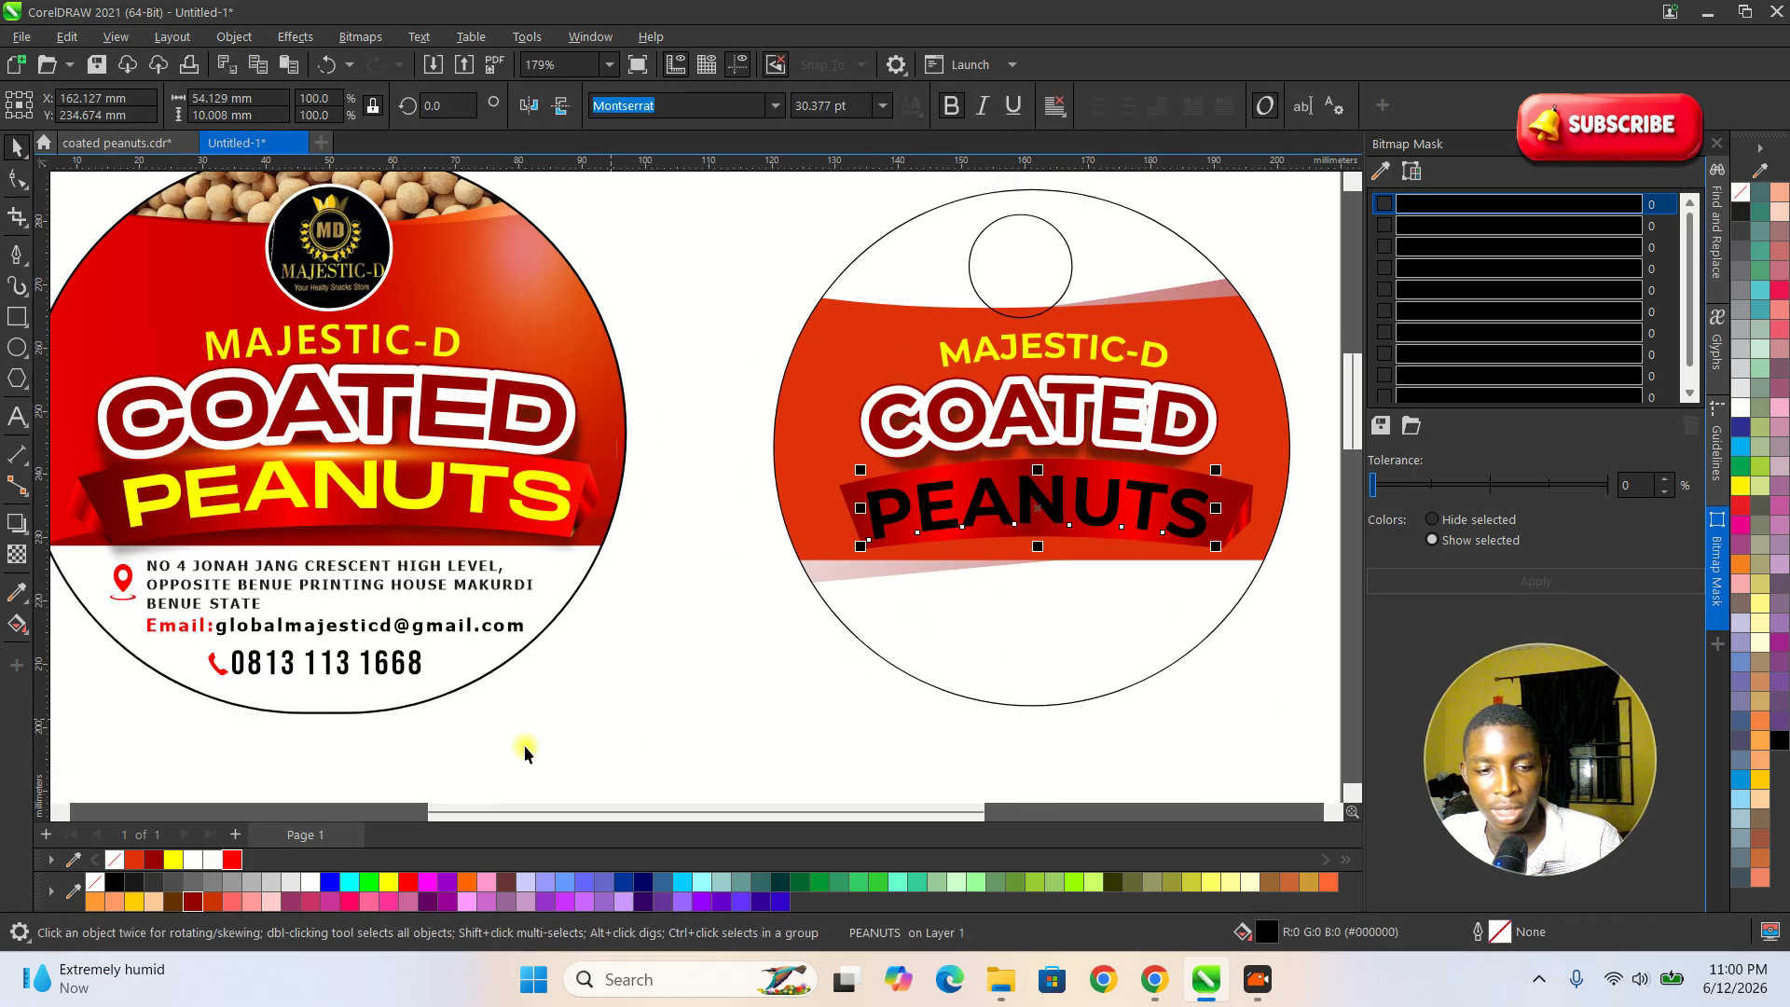
left_click(389, 882)
left_click(1082, 751)
scroll(1154, 491, "up", 1)
scroll(1154, 491, "up", 1)
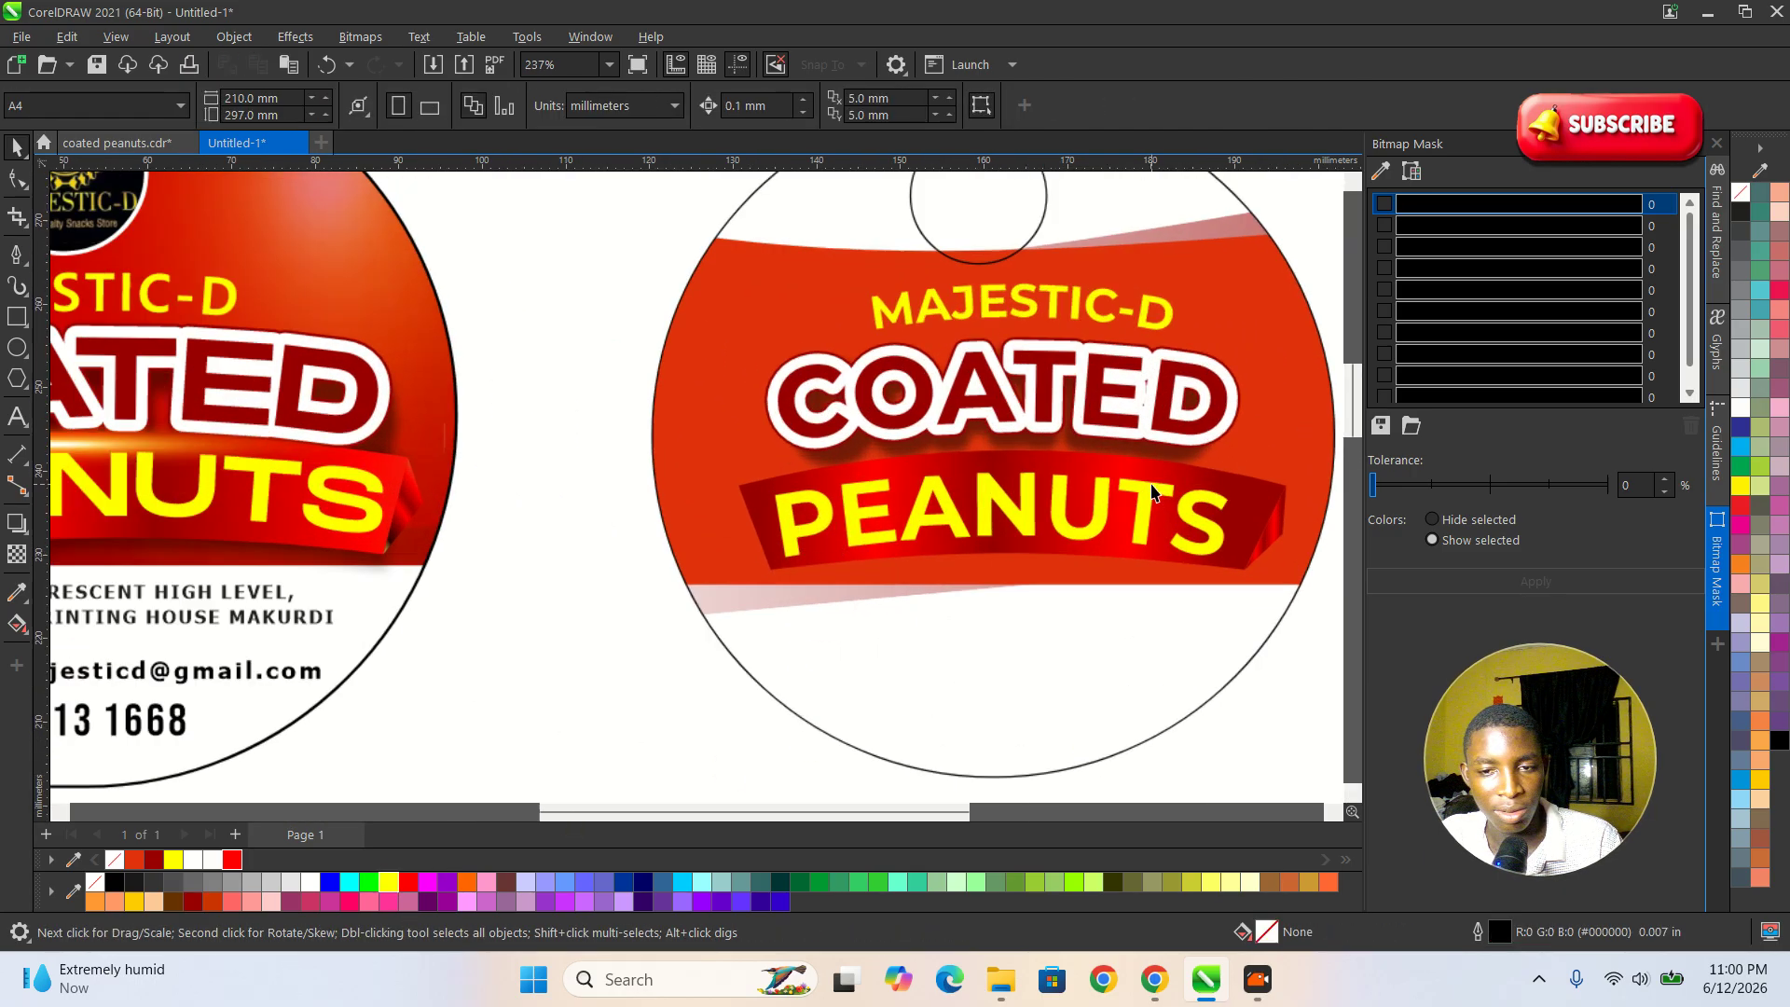
Duplicate the banner's right-end fold over to the left end and mirror the copy horizontally.
left_click(1281, 525)
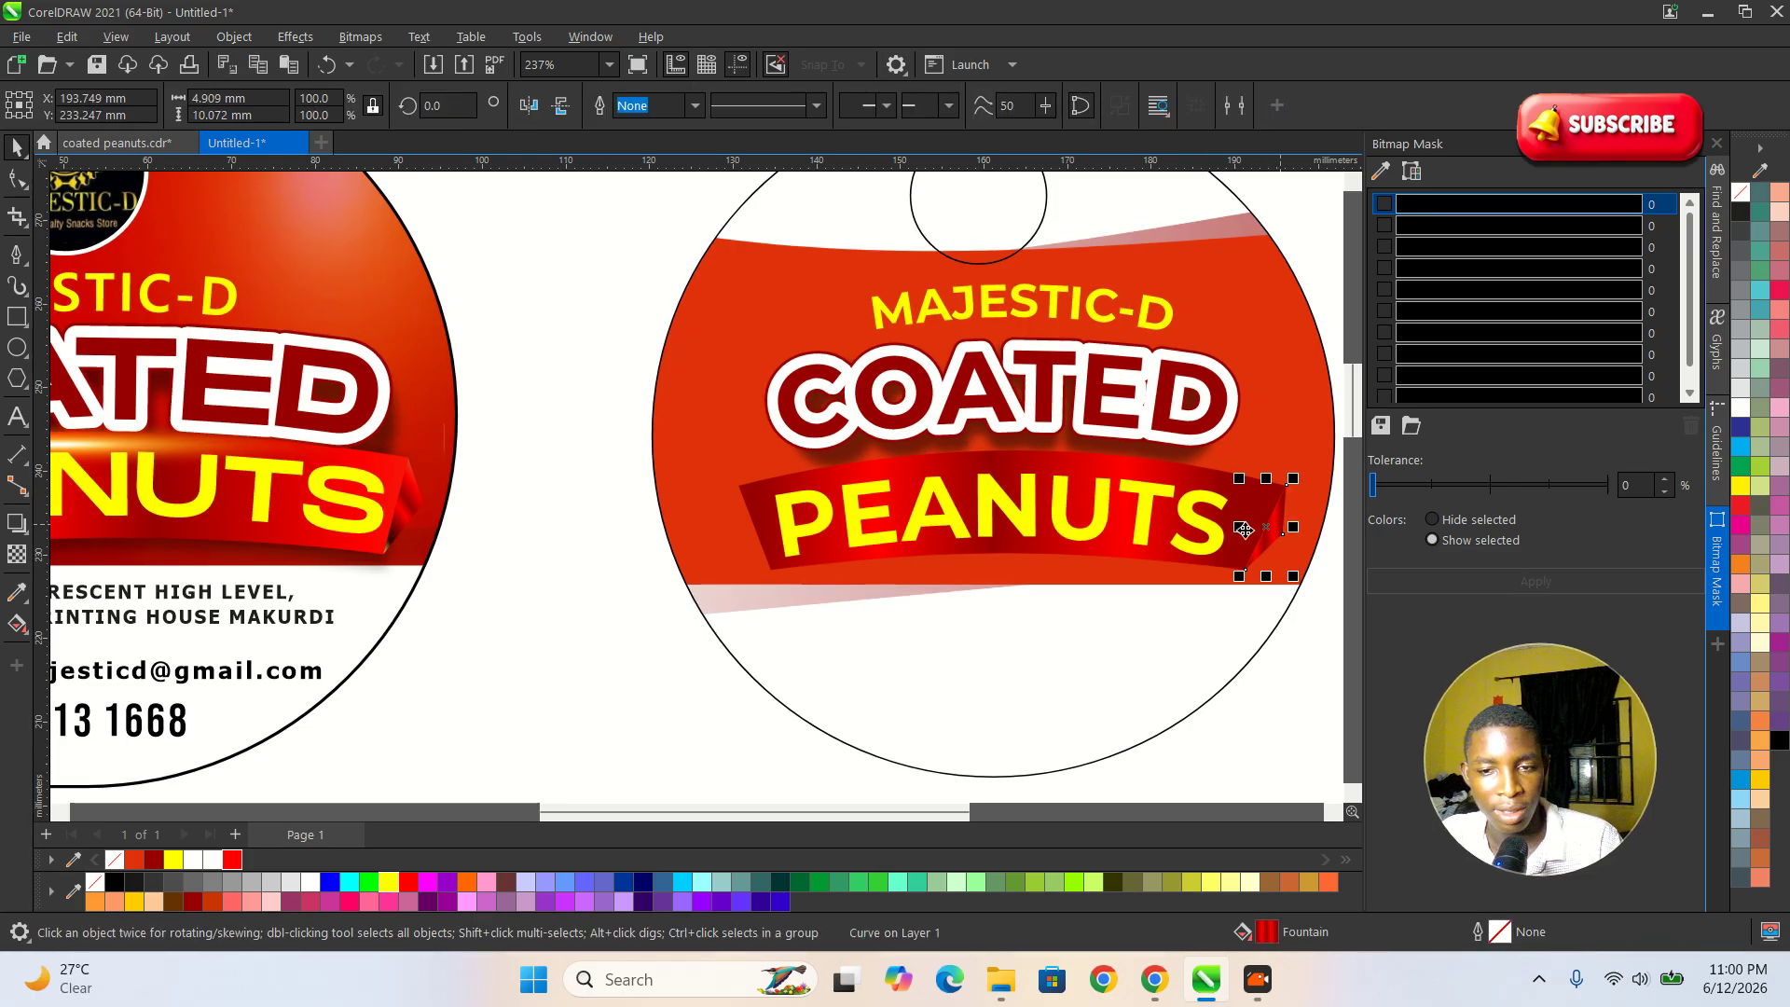
left_click_drag(1272, 522, 723, 534)
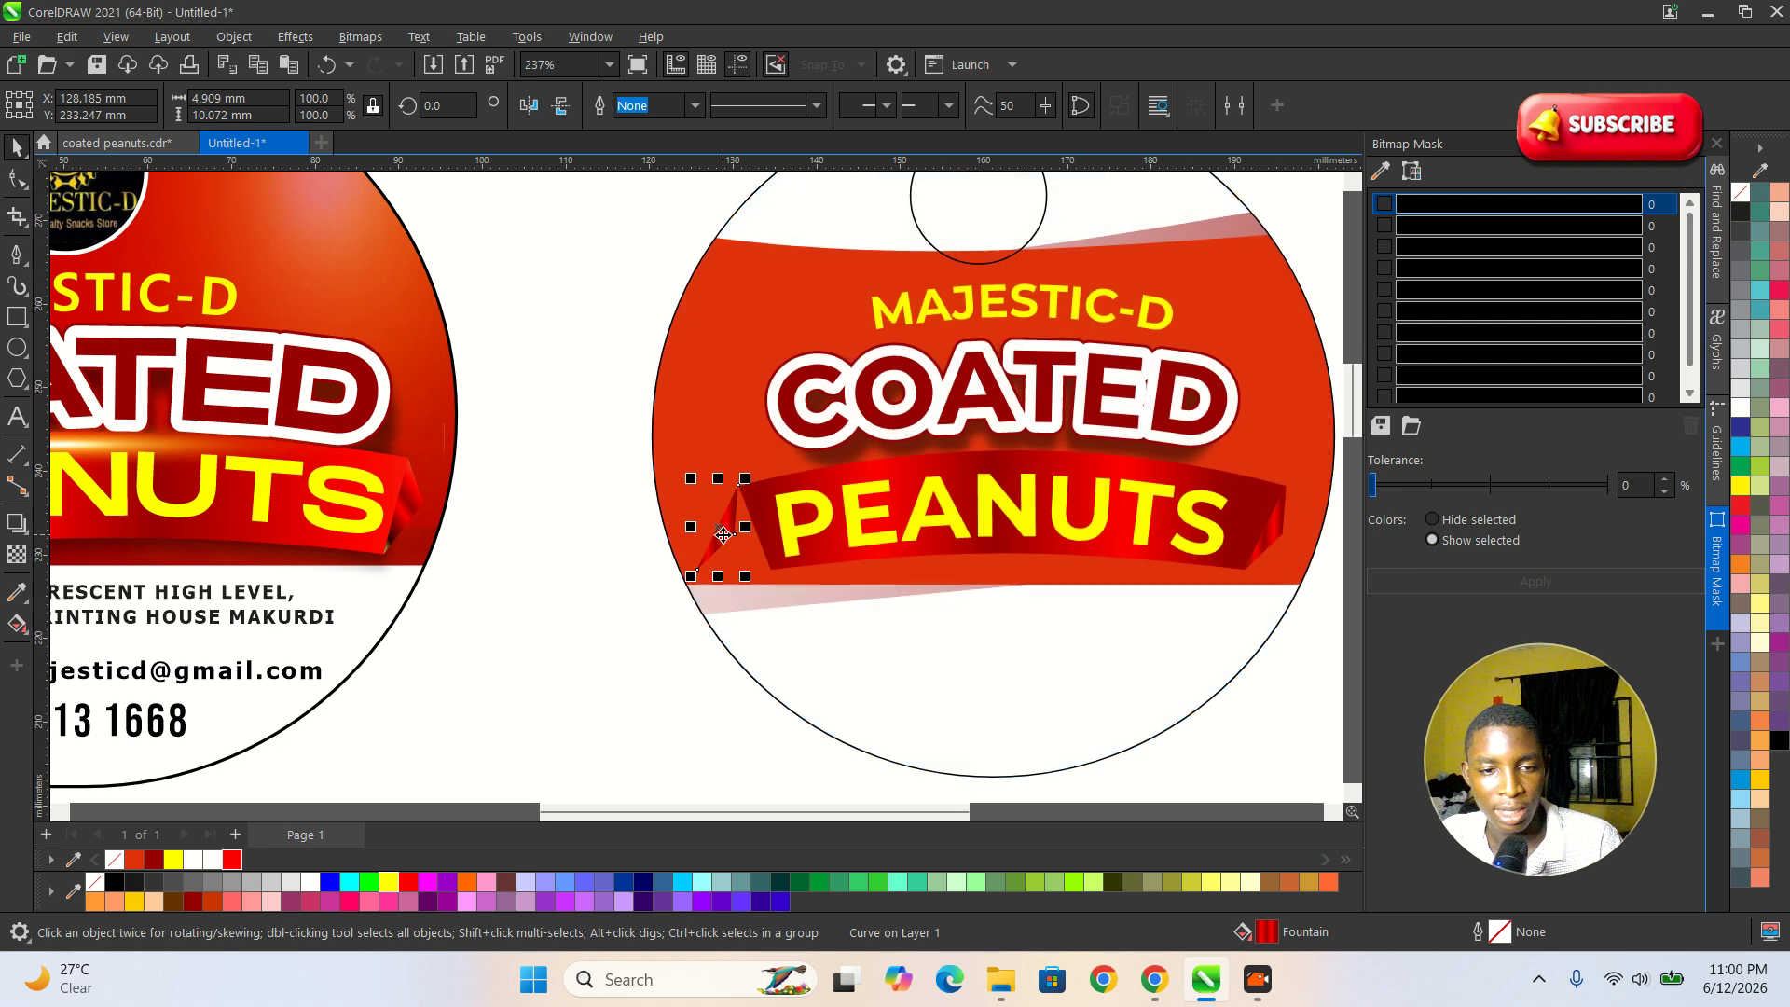
left_click(561, 105)
scroll(710, 524, "up", 4)
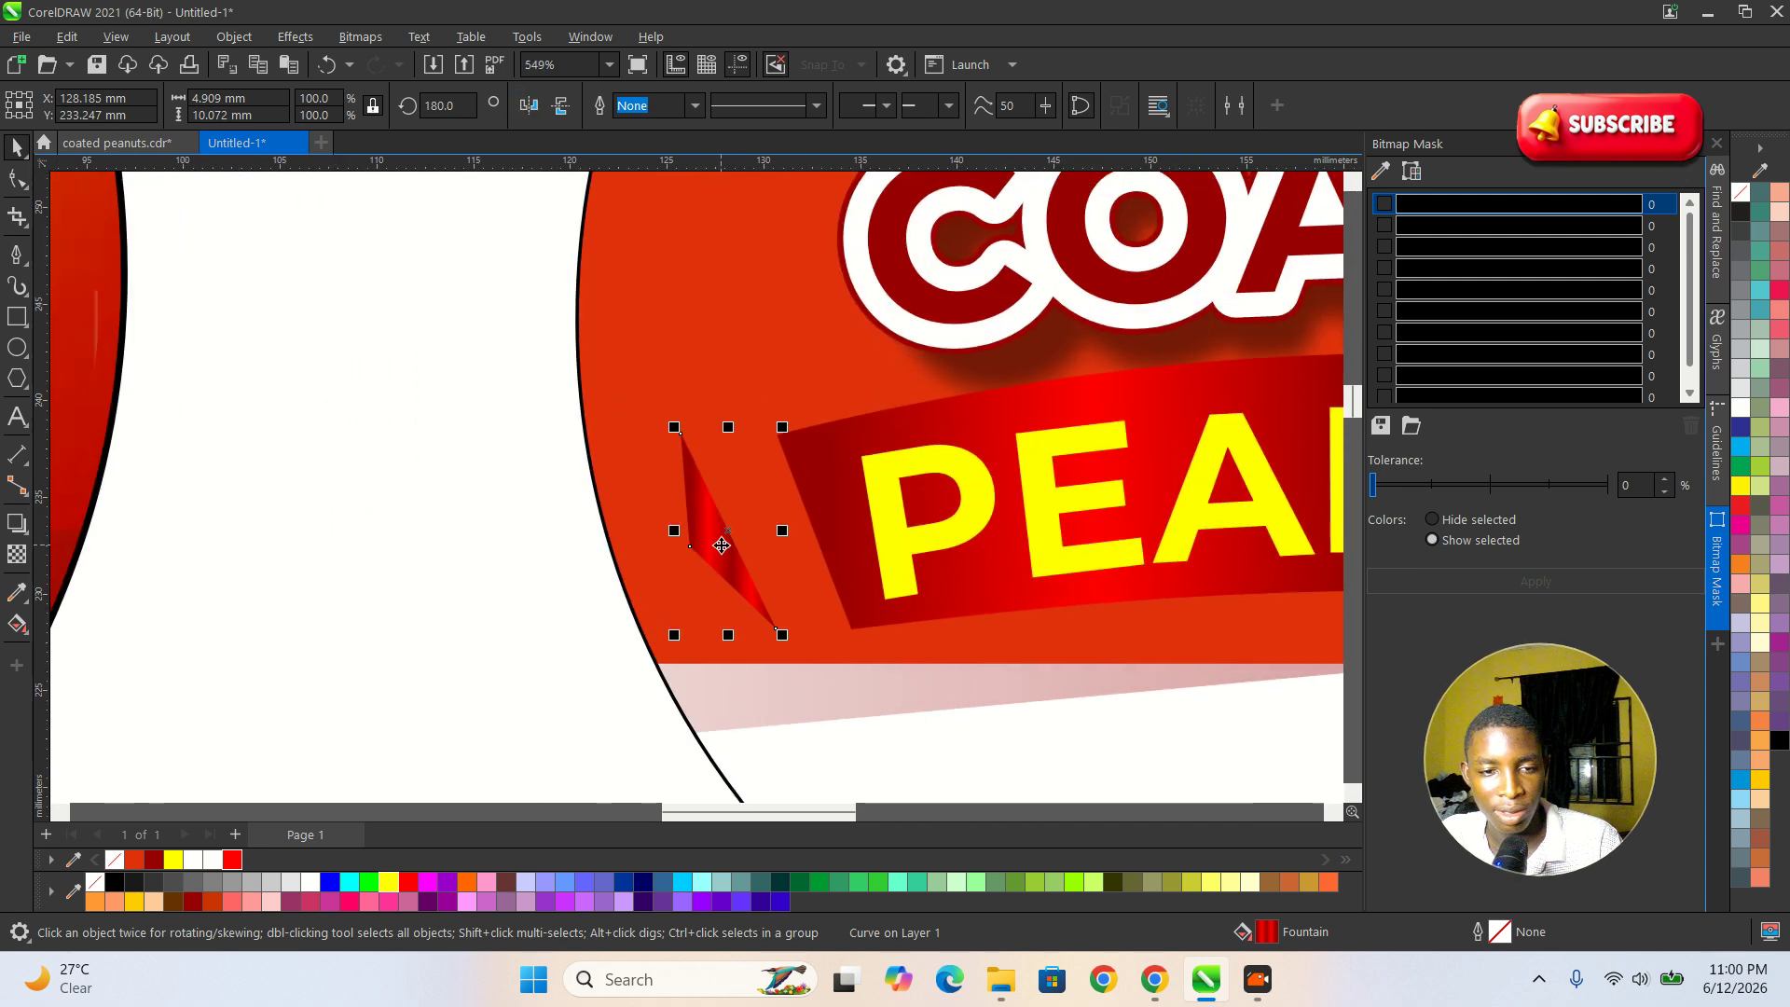
Move the mirrored fold so that it overlaps the banner's left end.
scroll(723, 544, "up", 3)
left_click_drag(726, 535, 878, 539)
scroll(933, 667, "up", 1)
left_click(951, 628)
left_click_drag(1007, 716, 960, 725)
key("ctrl+z")
left_click_drag(851, 472, 844, 472)
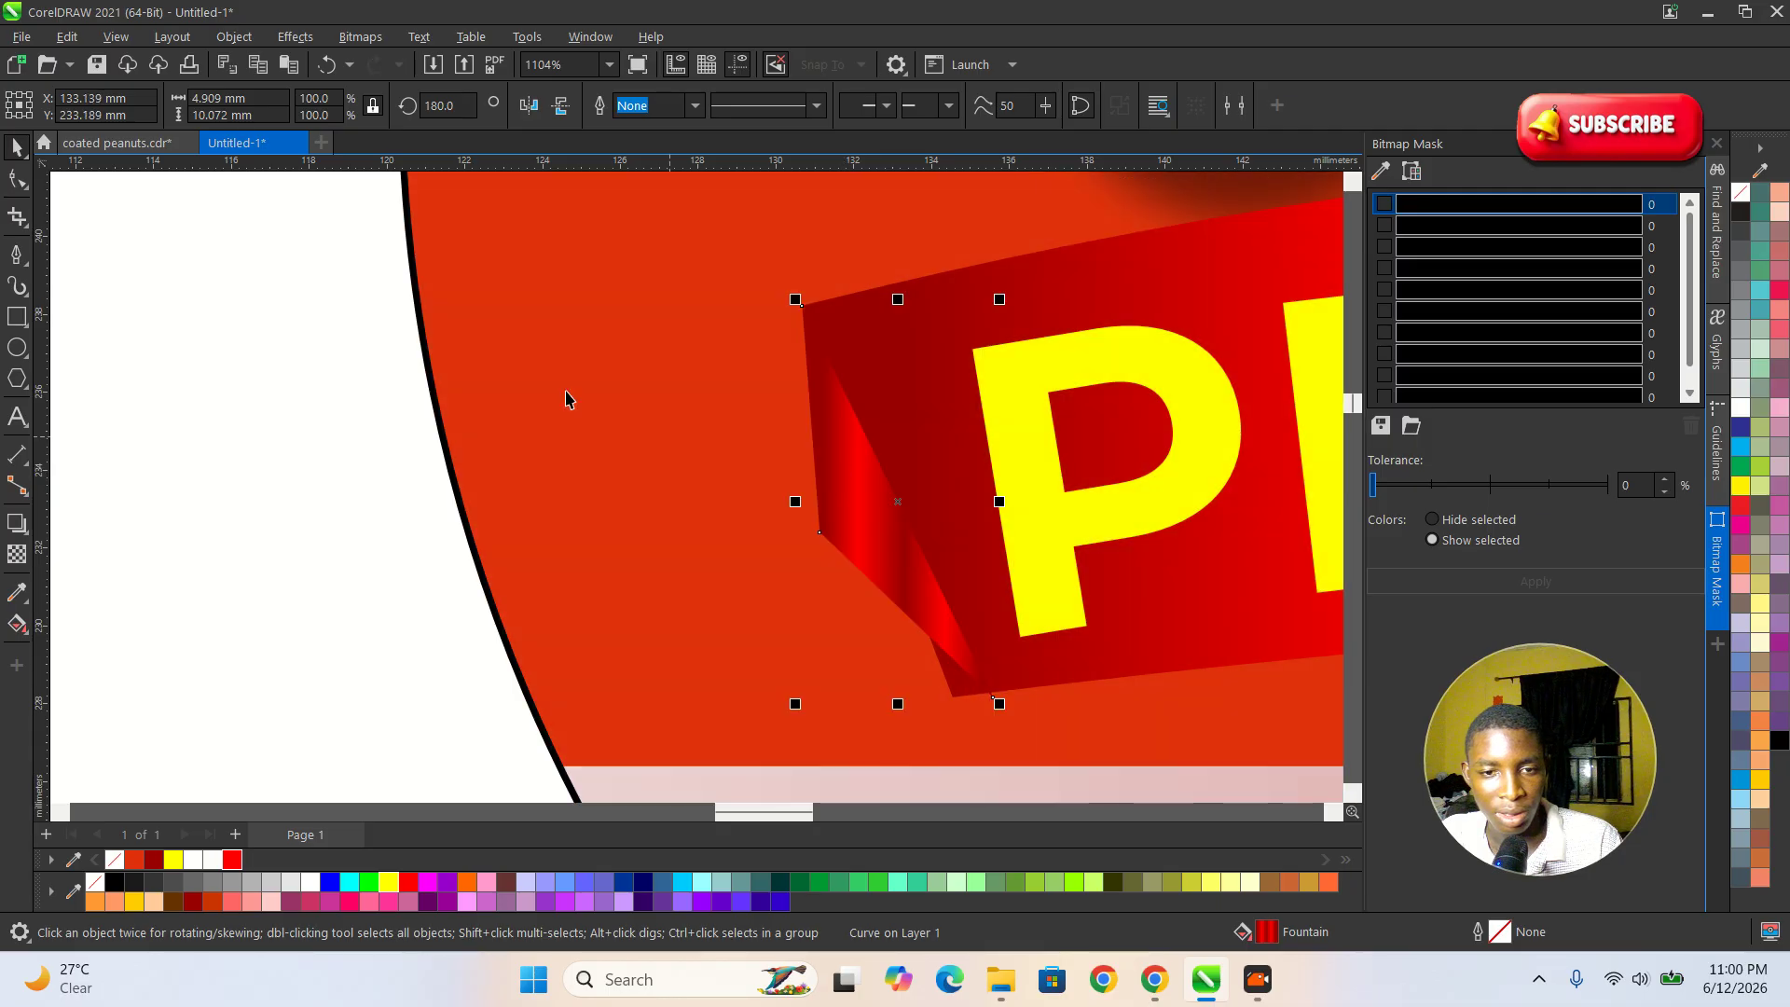
Adjust the left fold's nodes to meet the banner's left-end corners, making the shape about 3.9 × 10.1 mm.
left_click(18, 179)
scroll(988, 695, "up", 1)
left_click_drag(994, 698, 950, 690)
left_click_drag(795, 500, 779, 501)
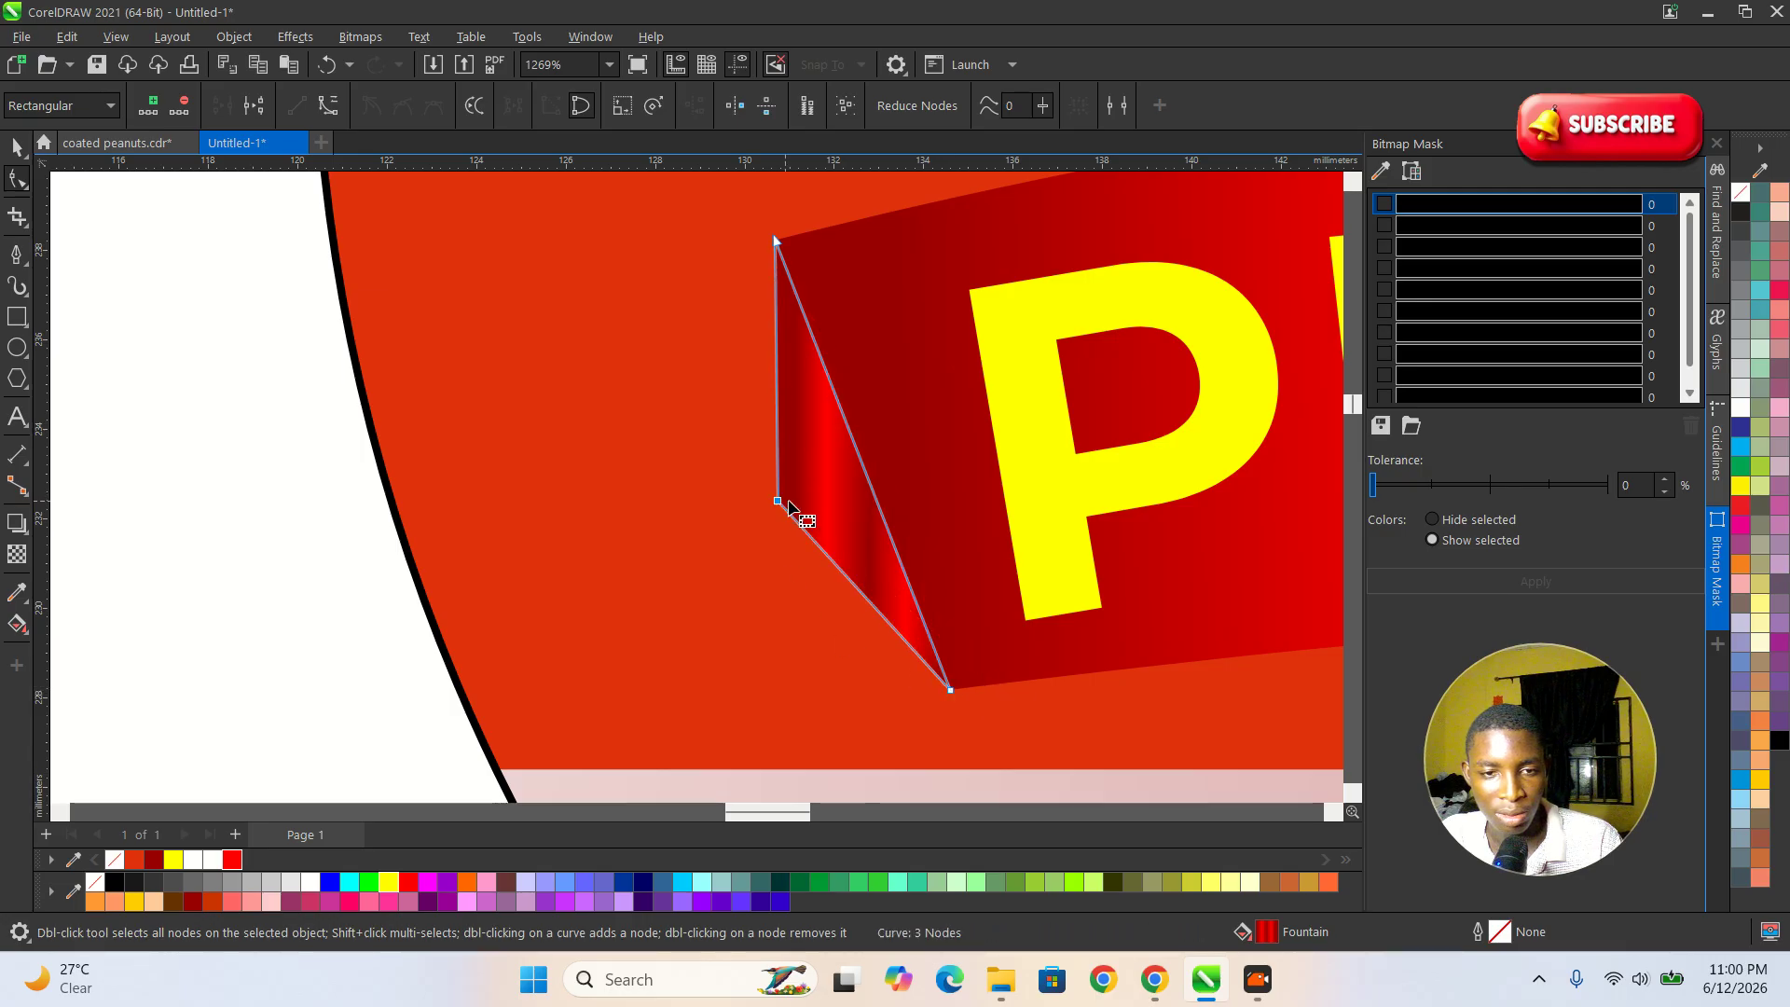
left_click(854, 478)
key("space")
scroll(820, 479, "down", 9)
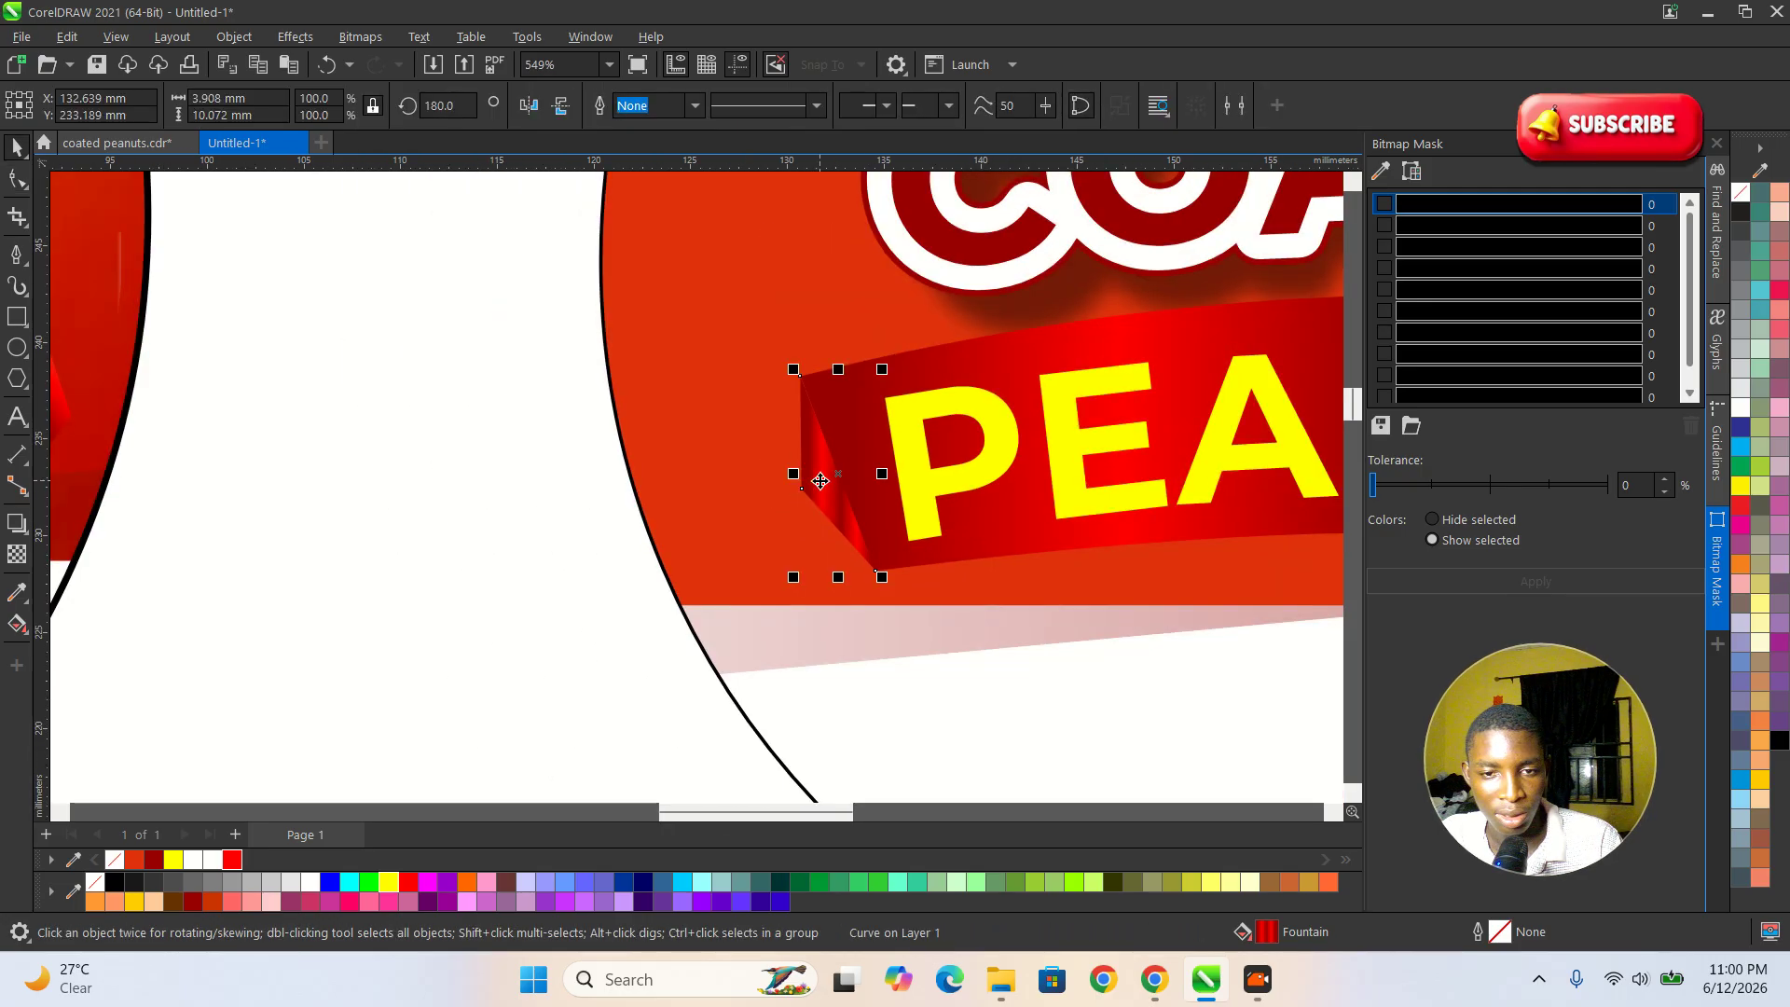
left_click(591, 504)
Compare the recreated label with the finished reference label, examining its contact details and the light effect above its banner.
scroll(590, 504, "down", 6)
scroll(690, 513, "down", 2)
scroll(881, 548, "up", 2)
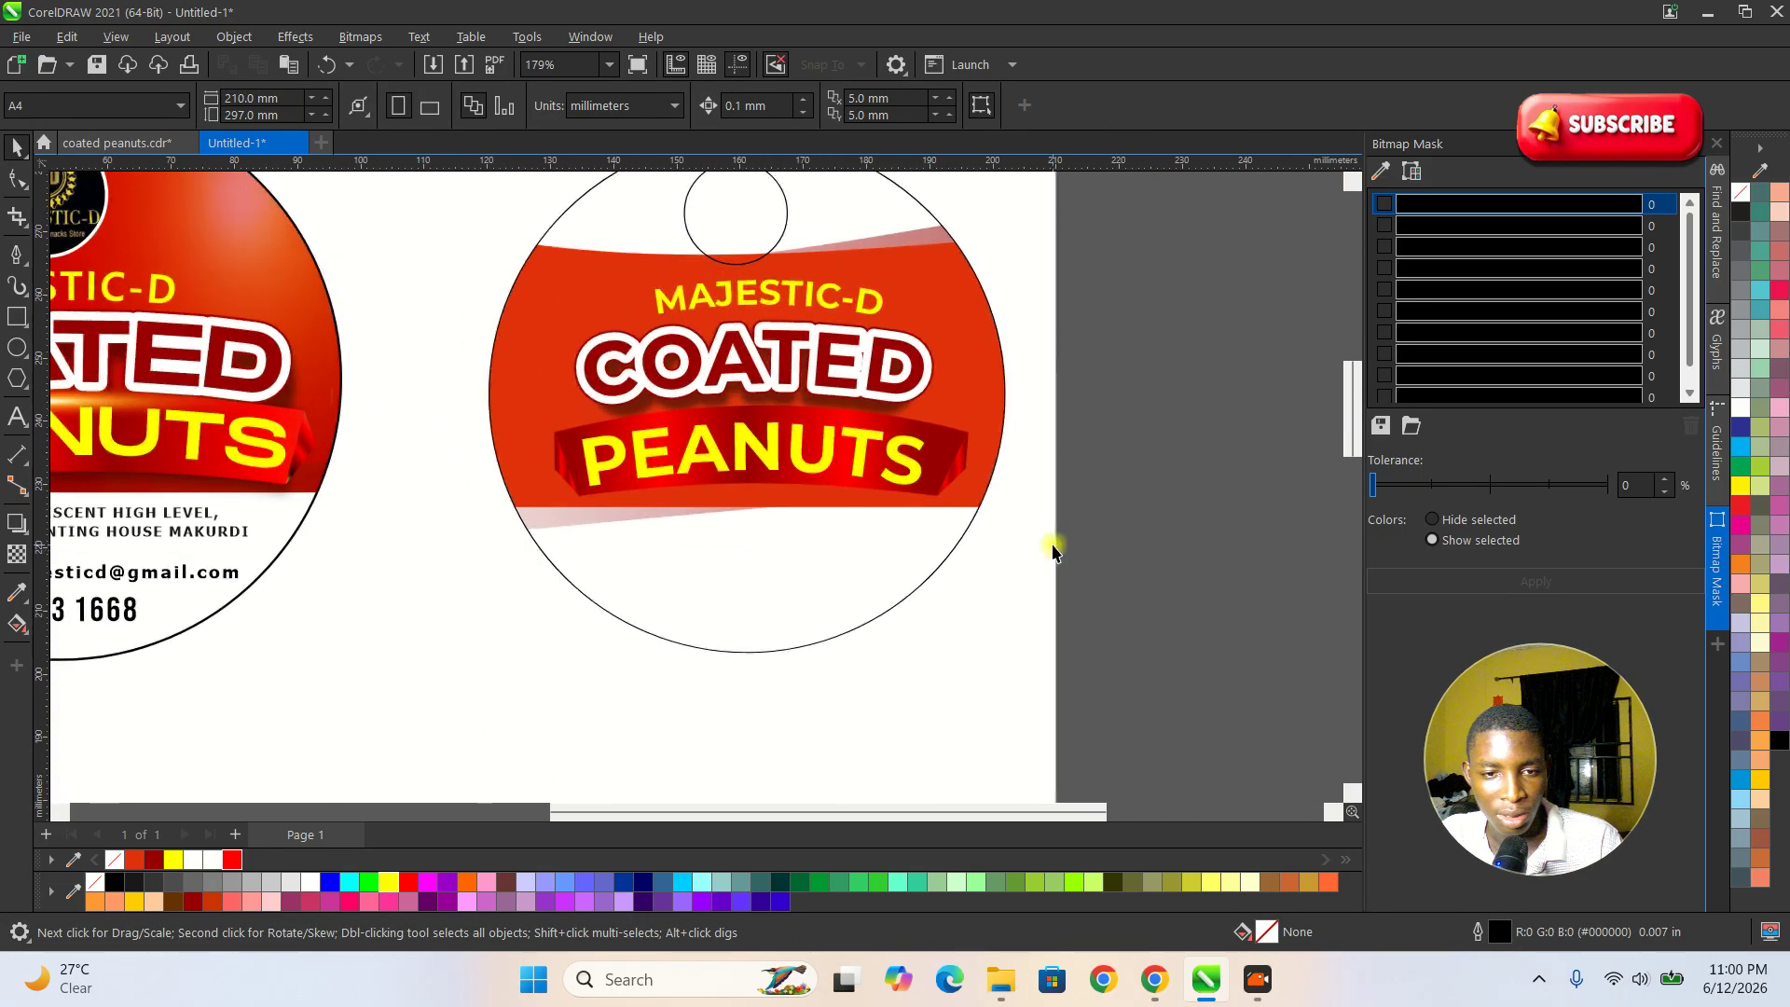
scroll(909, 521, "down", 2)
scroll(706, 524, "up", 2)
scroll(706, 533, "down", 3)
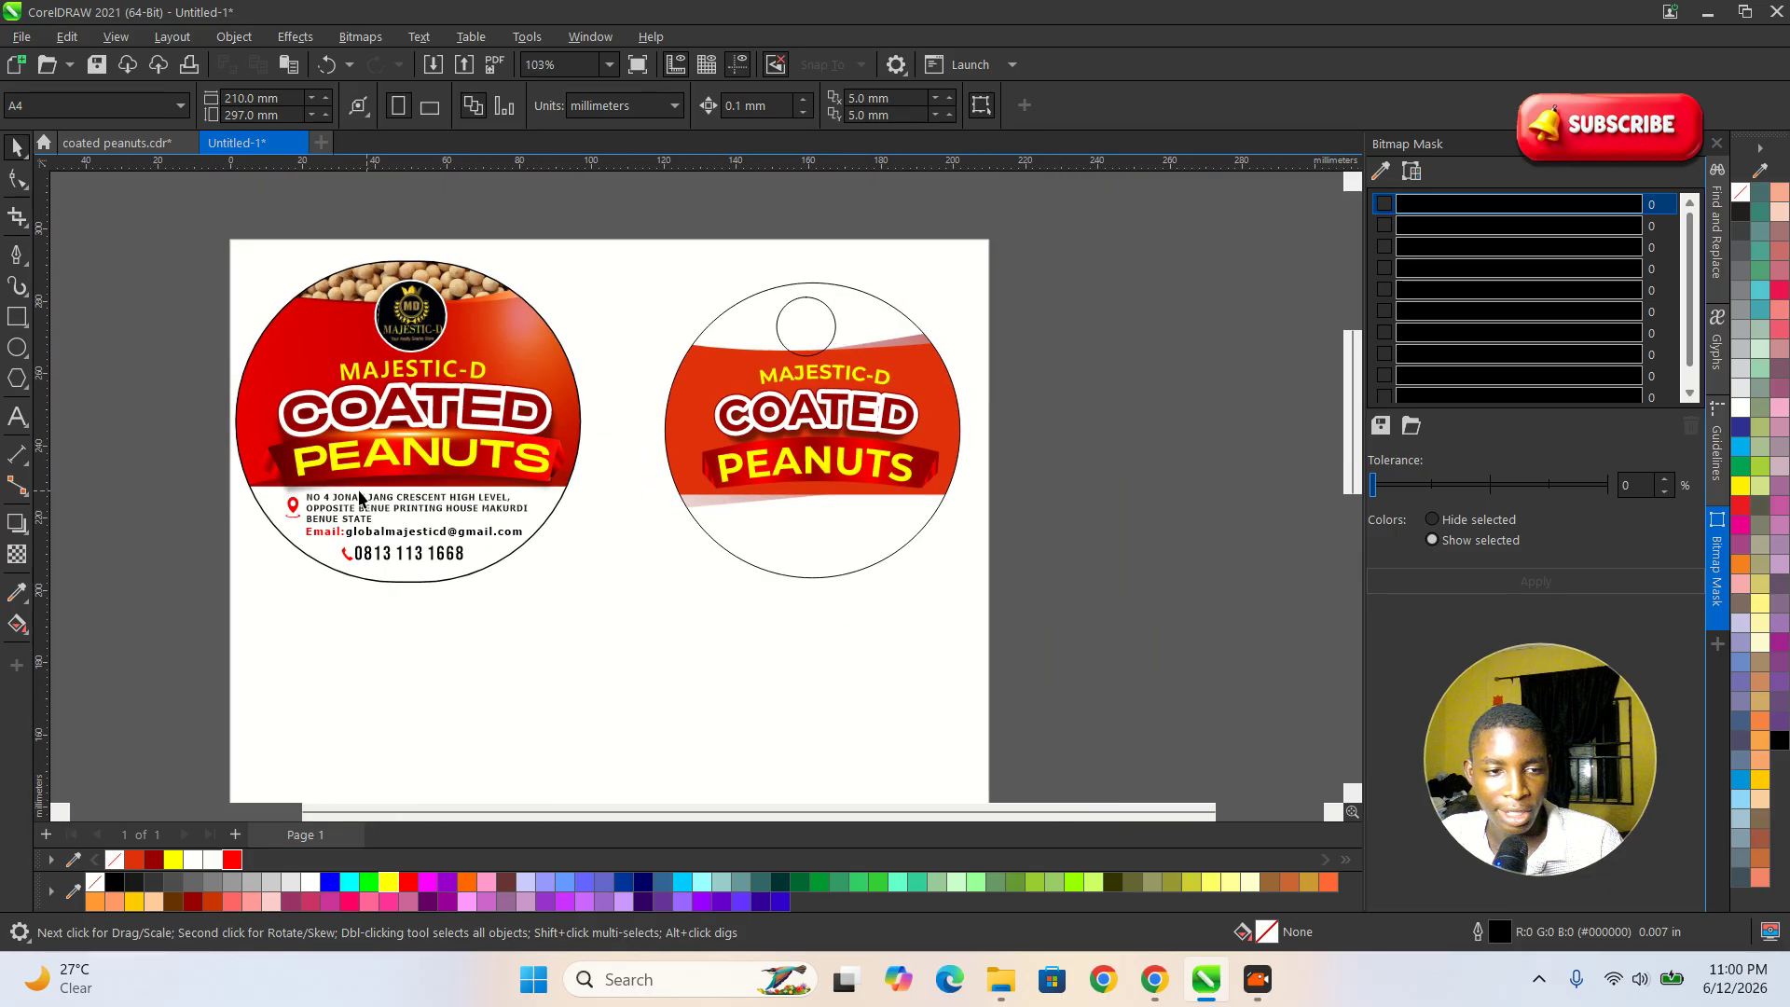
scroll(317, 503, "up", 5)
scroll(293, 510, "up", 2)
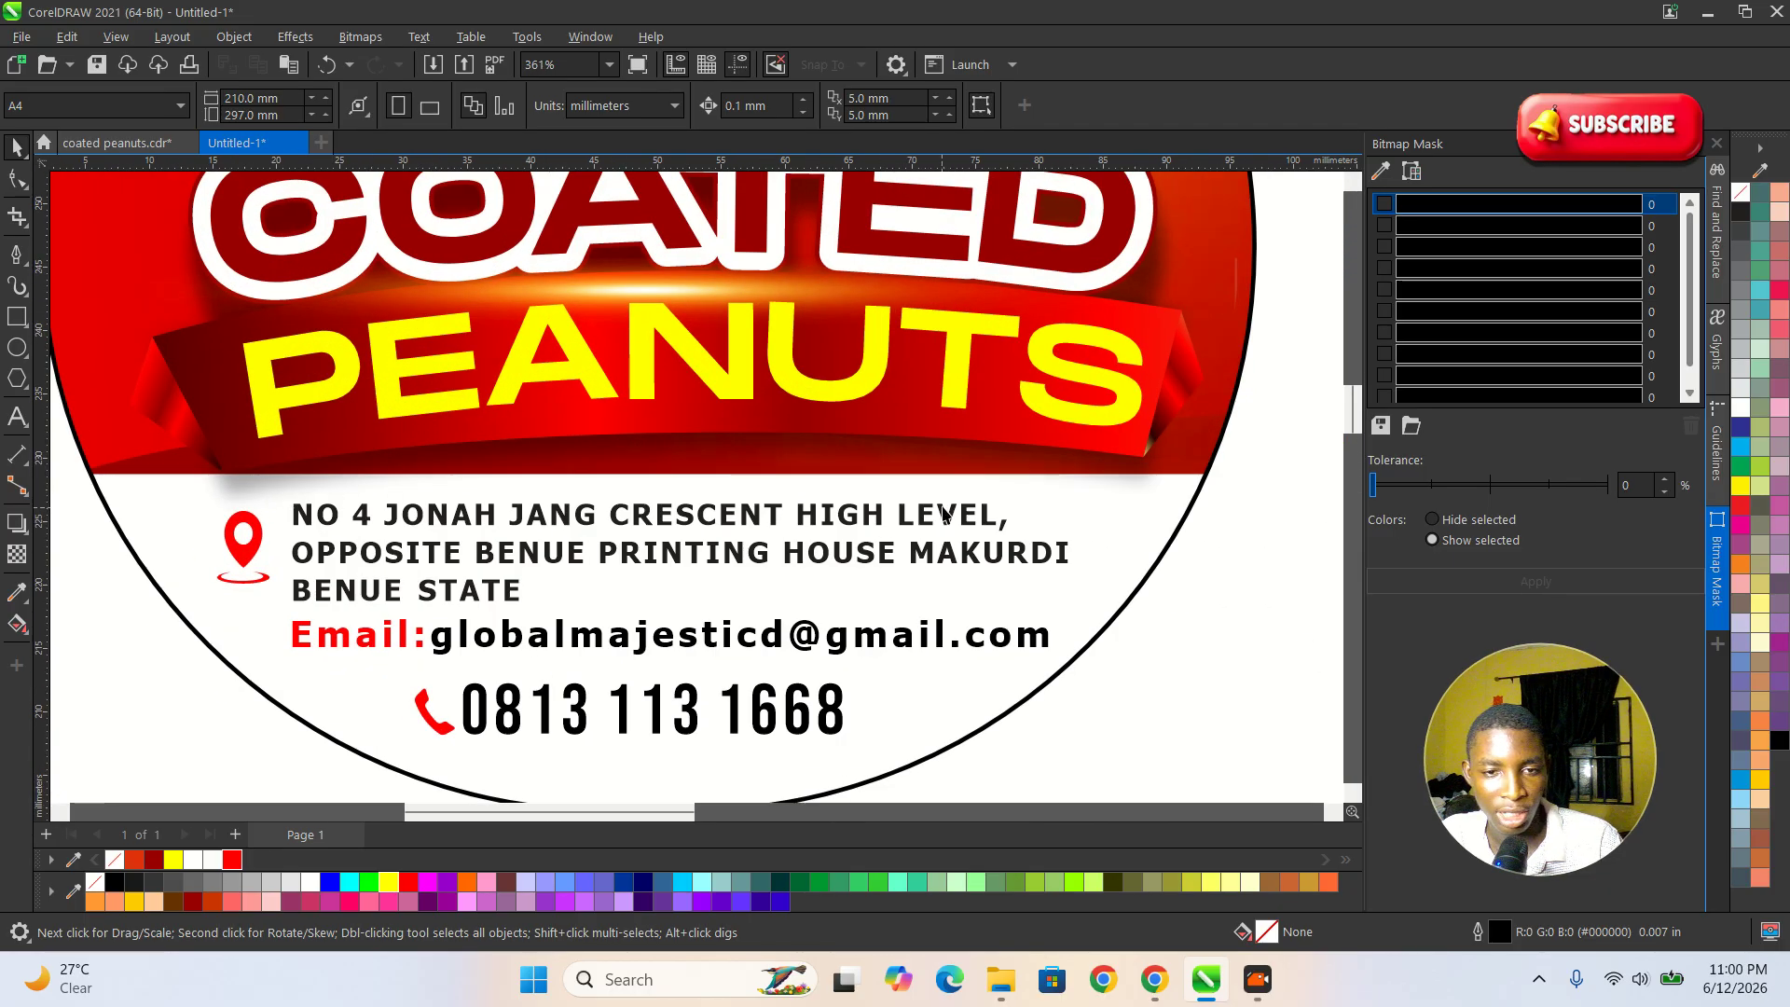
scroll(429, 441, "down", 4)
scroll(462, 399, "up", 3)
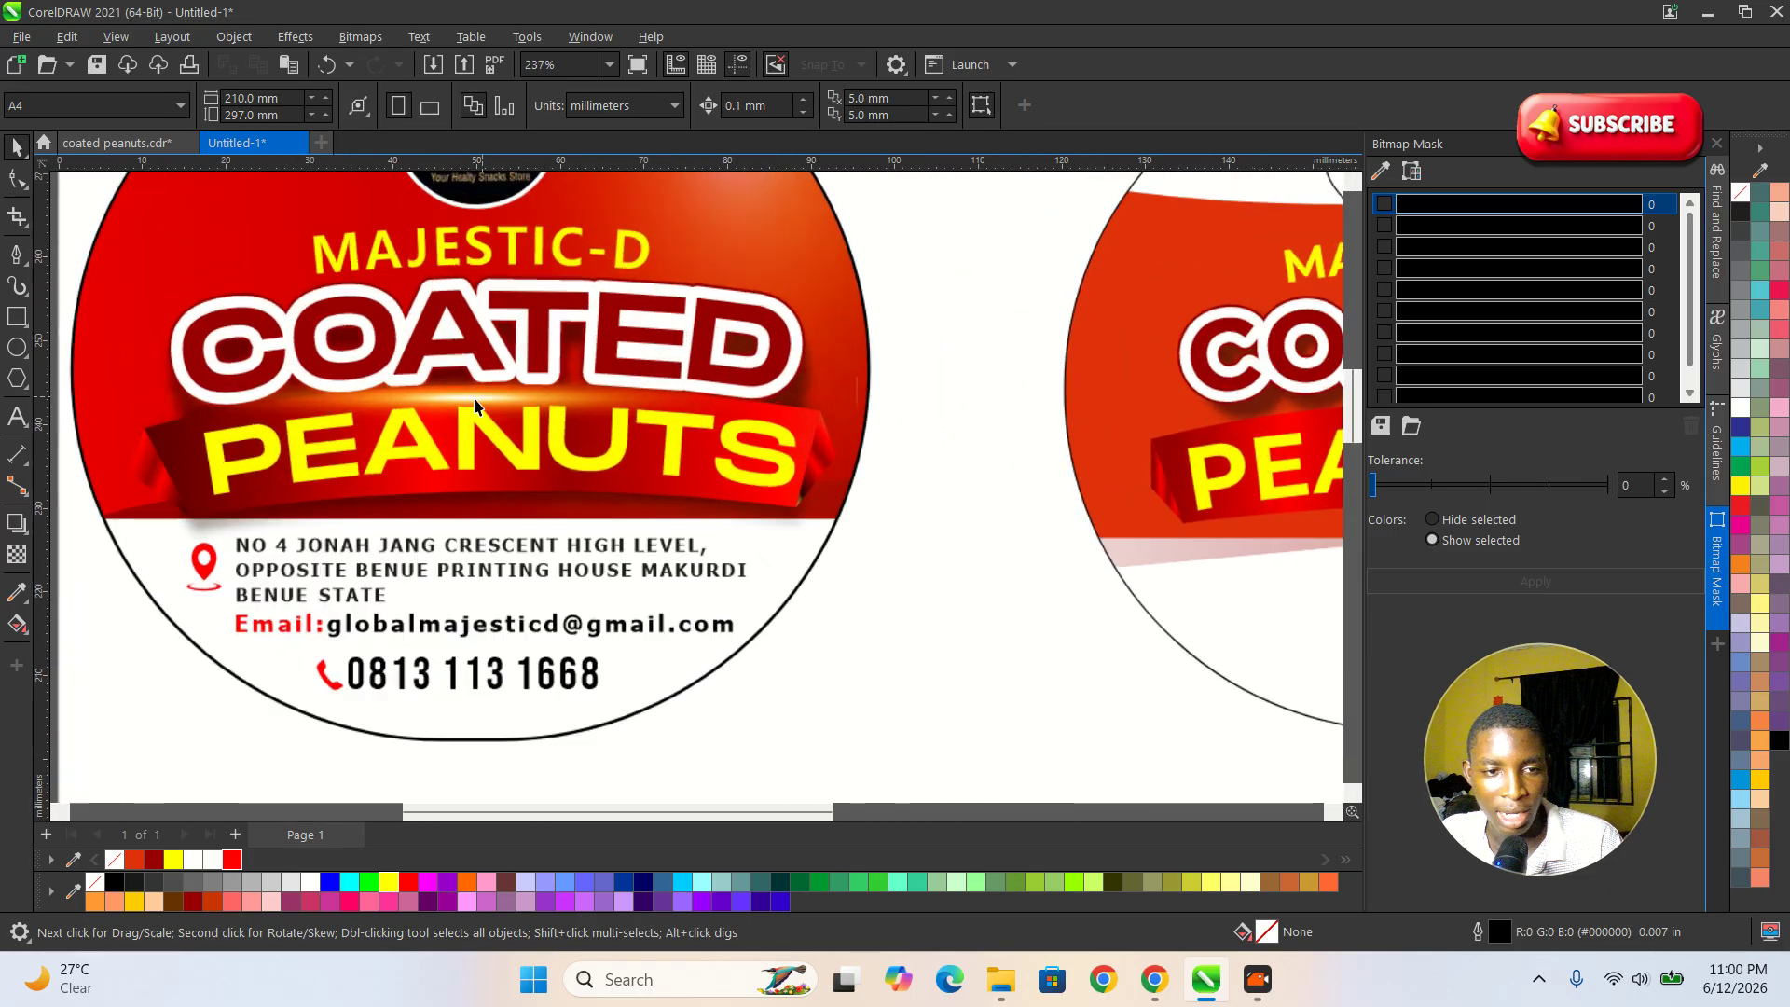
Copy the reference label's glowing light-flare bitmap onto the upper edge of the recreated PEANUTS banner.
left_click(462, 399)
scroll(464, 400, "down", 3)
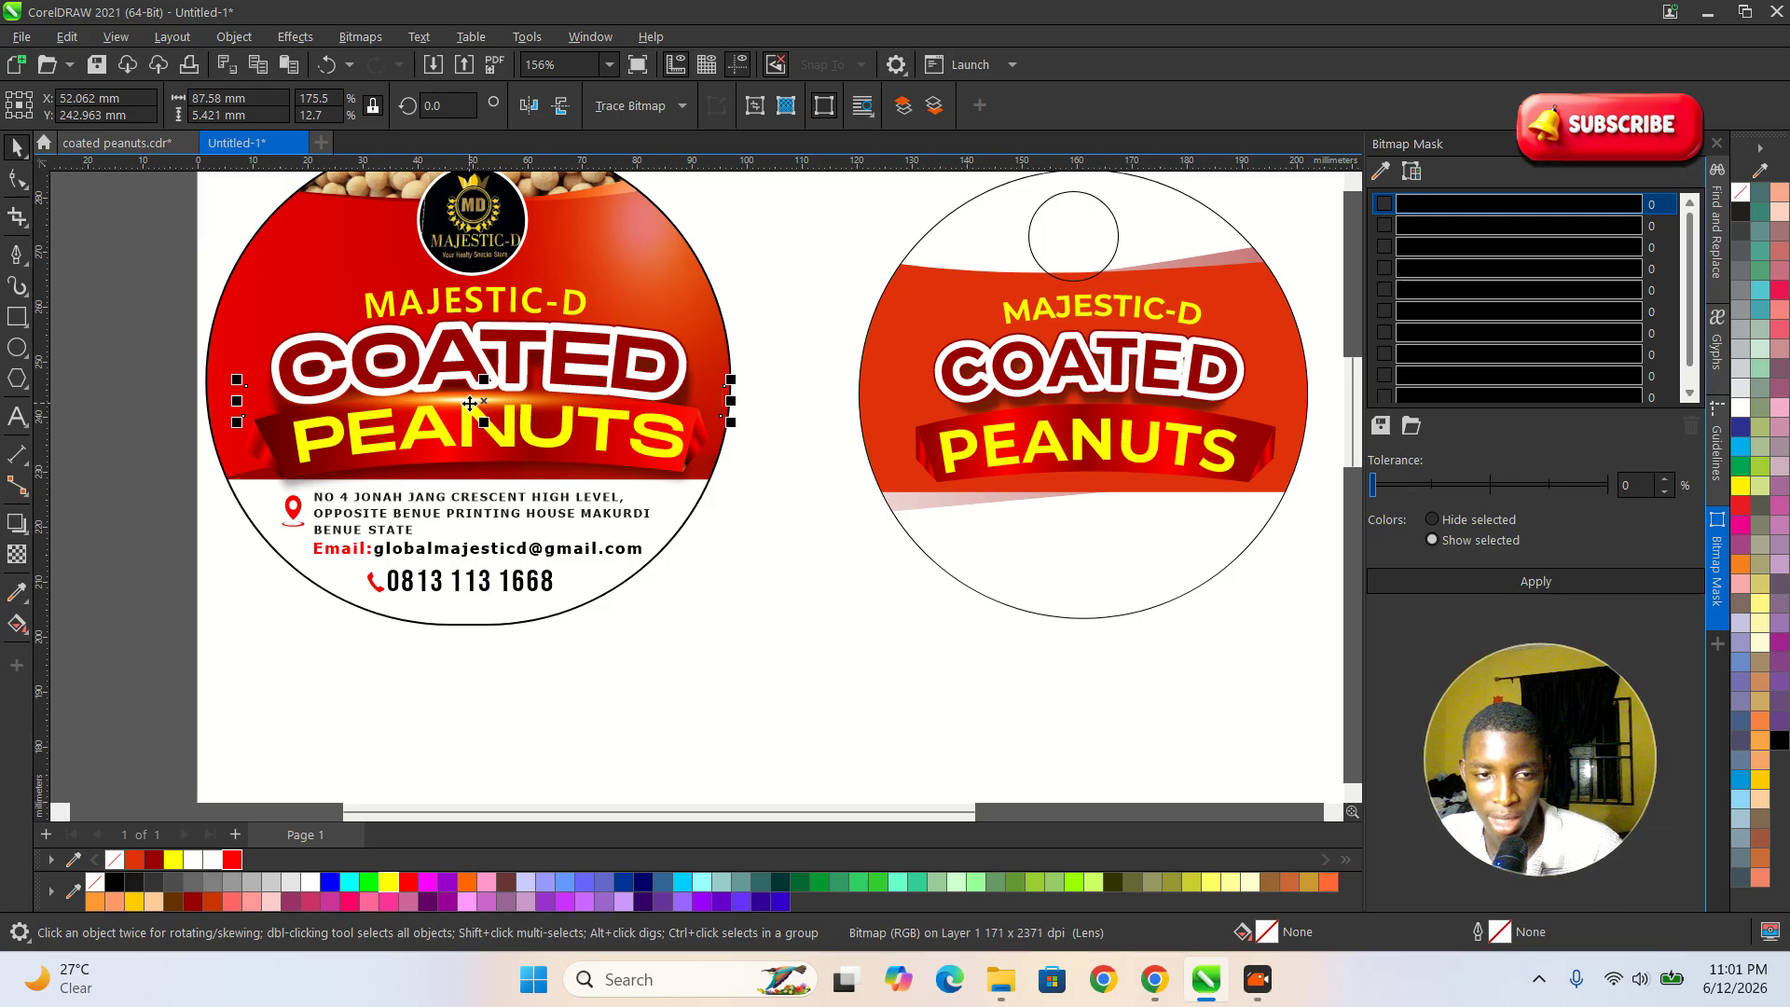
left_click_drag(460, 401, 1042, 430)
scroll(535, 394, "up", 1)
scroll(425, 404, "down", 1)
scroll(1091, 411, "up", 1)
scroll(1024, 416, "up", 1)
scroll(1019, 416, "down", 2)
scroll(1009, 430, "up", 1)
scroll(1041, 430, "up", 1)
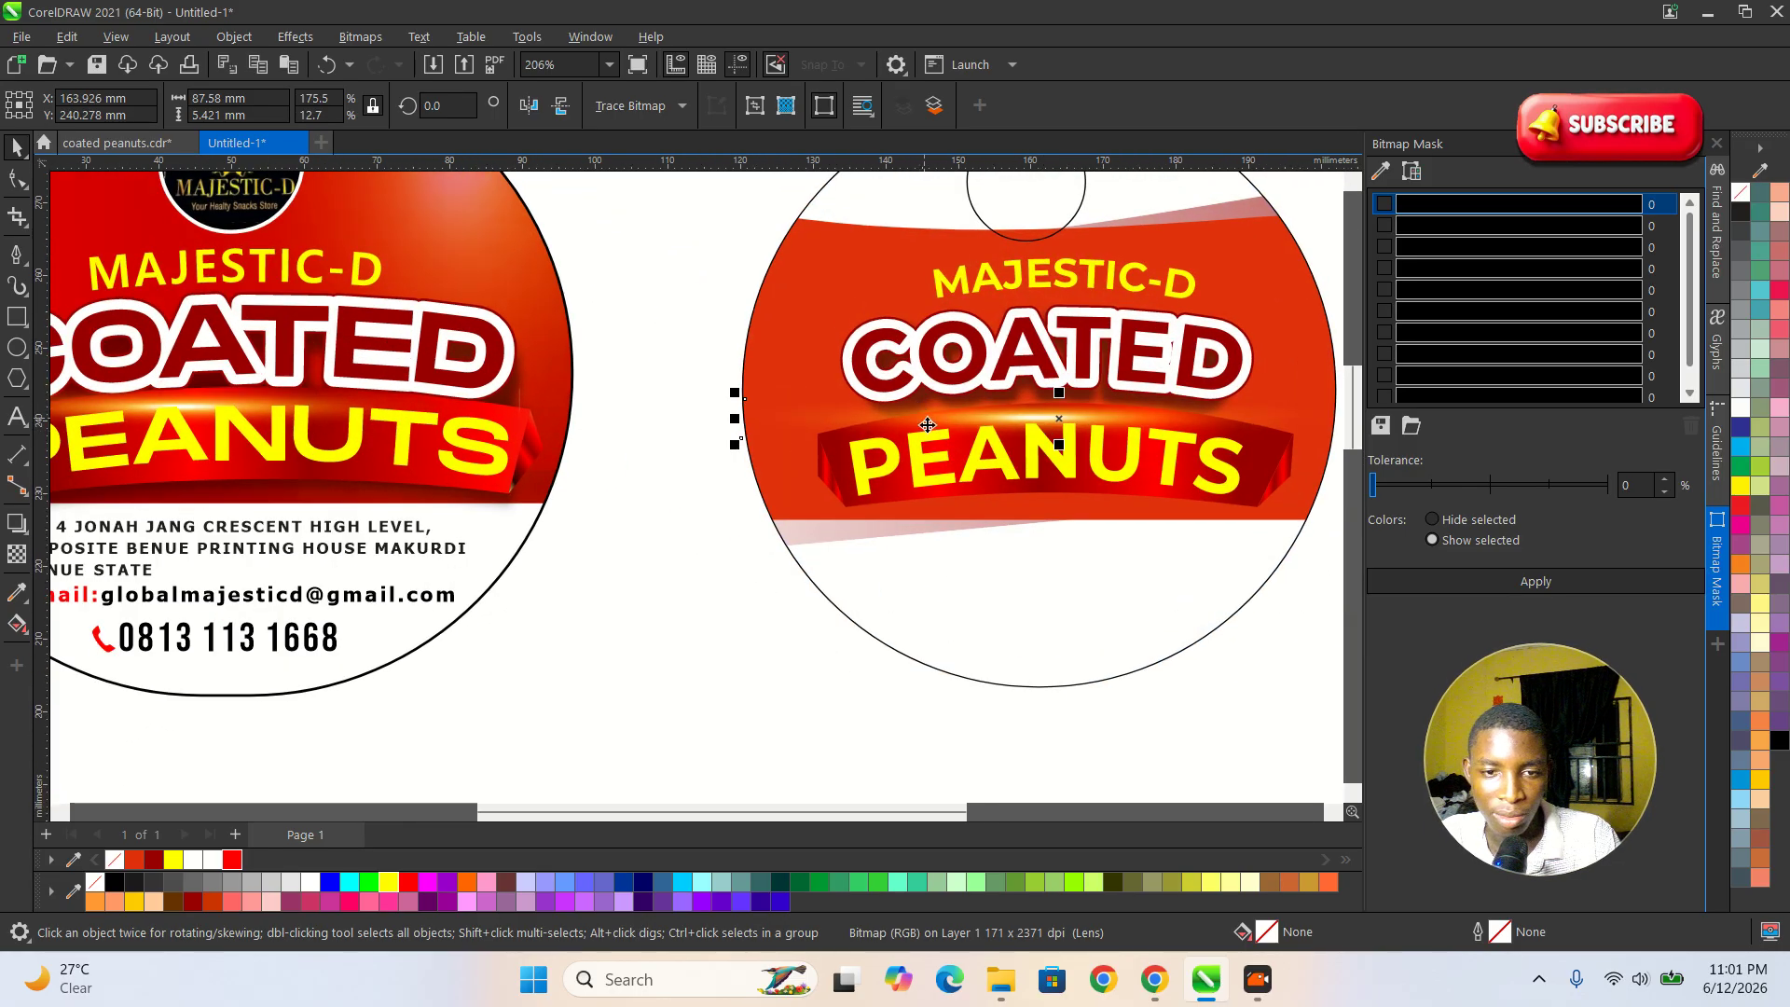
scroll(983, 527, "up", 3)
Add a downward black drop shadow with opacity 50 and feather 15 to the banner, and break it apart as a separate object.
left_click(869, 489)
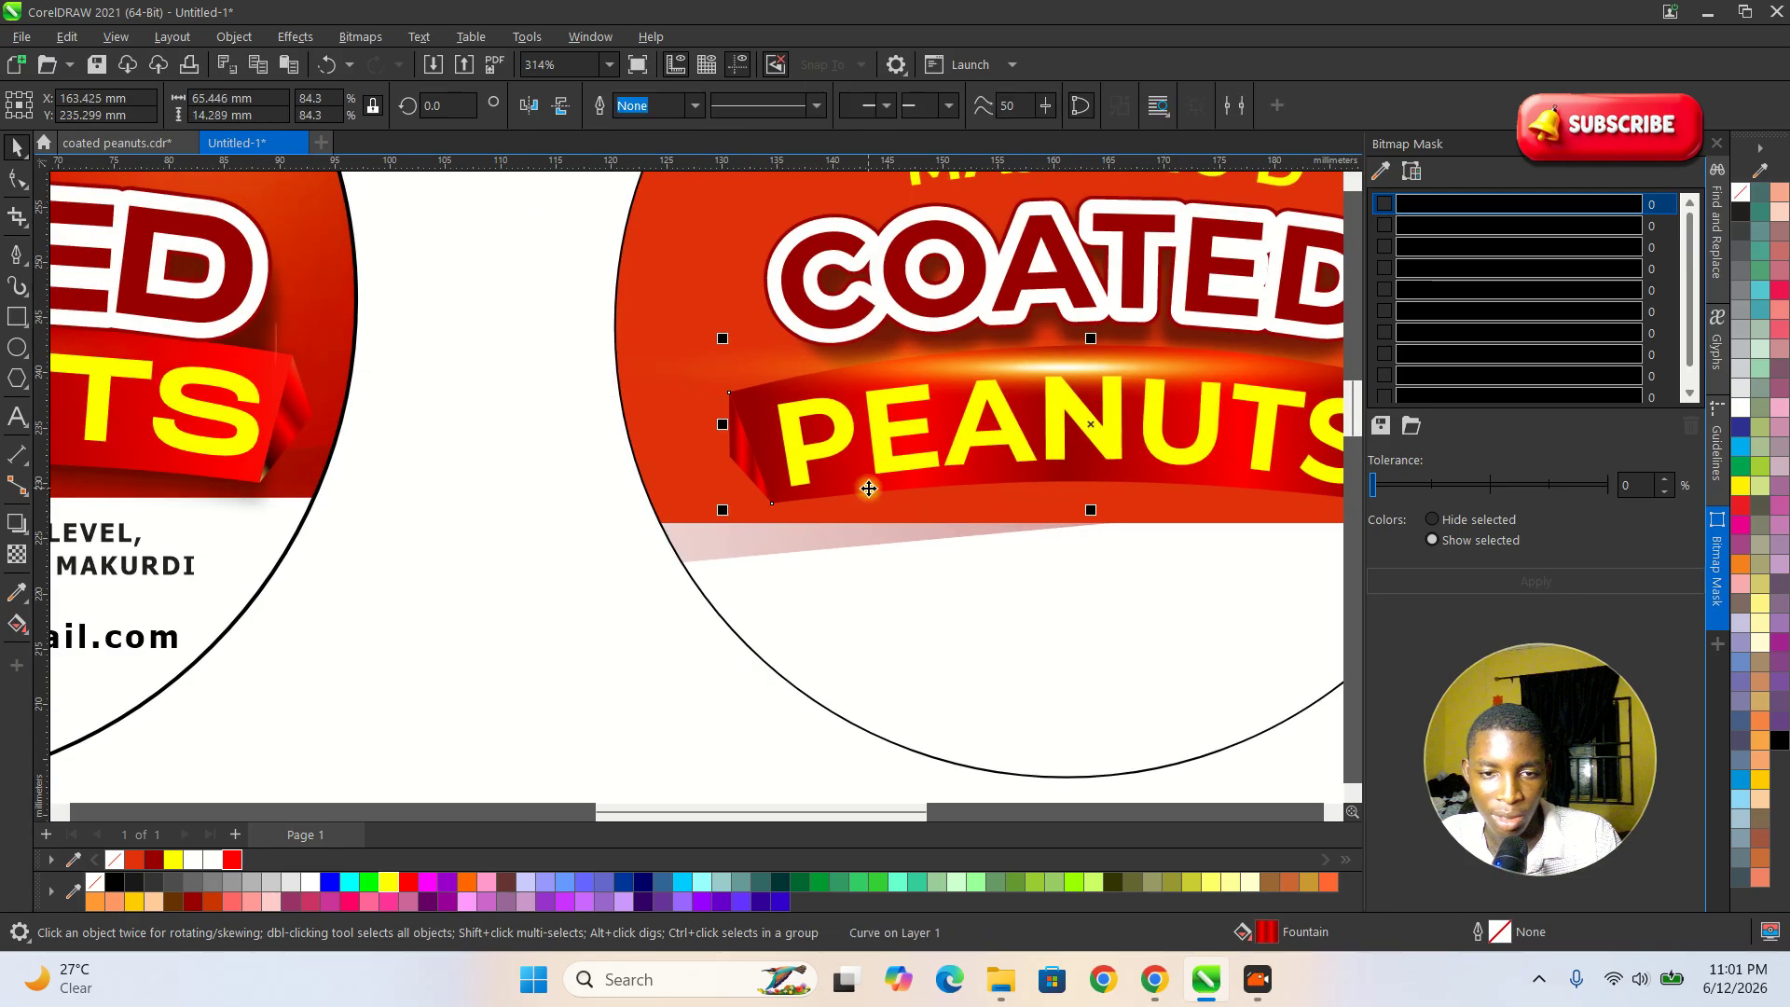
scroll(854, 487, "down", 3)
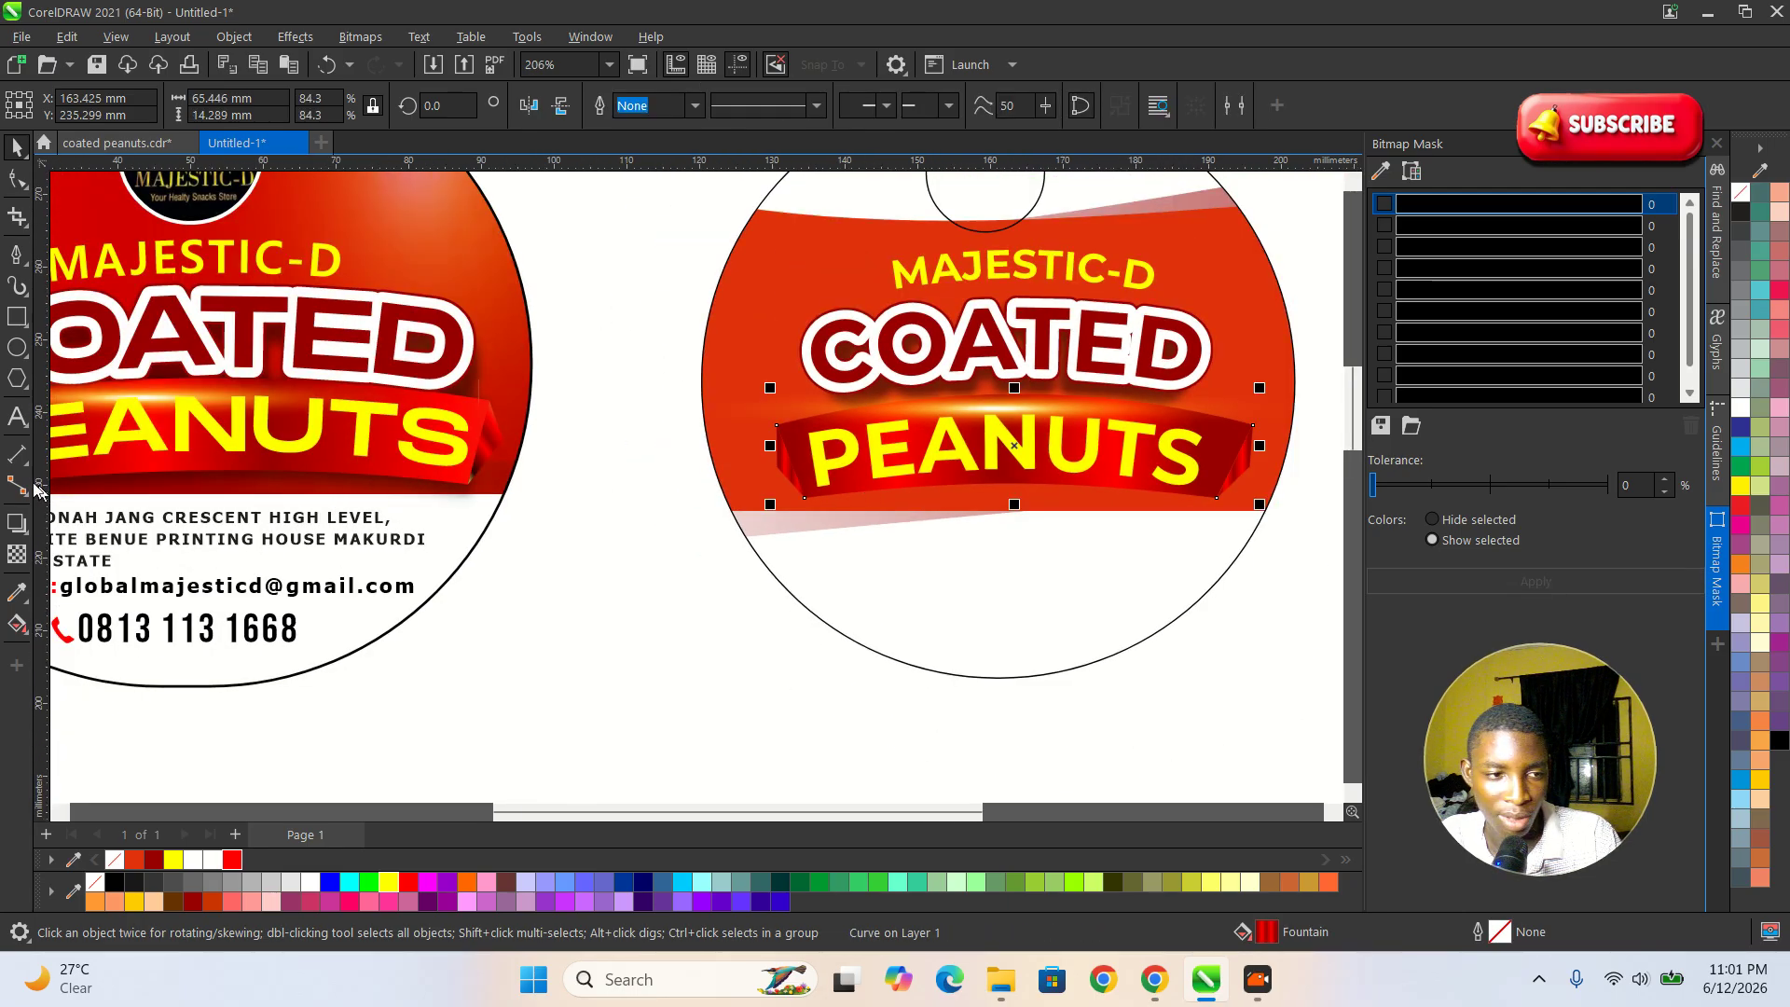
left_click(17, 523)
left_click_drag(1031, 415, 1032, 518)
key("space")
key("space")
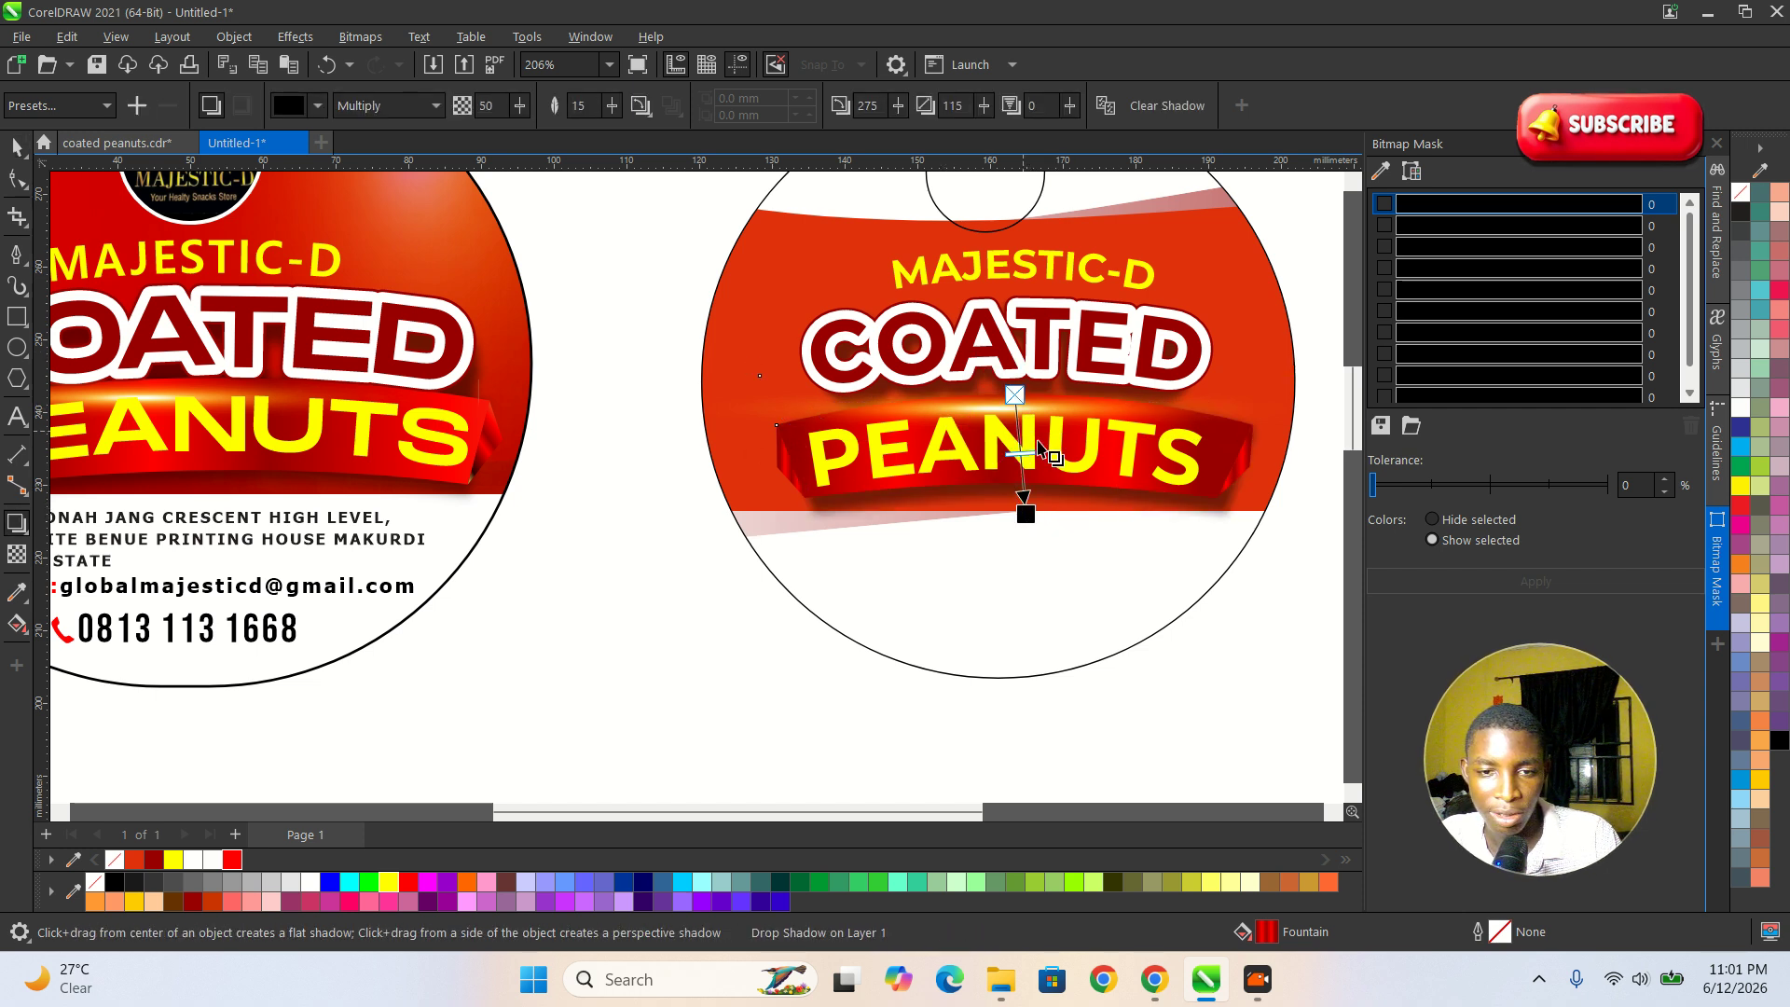
key("space")
right_click(1069, 495)
left_click(1162, 512)
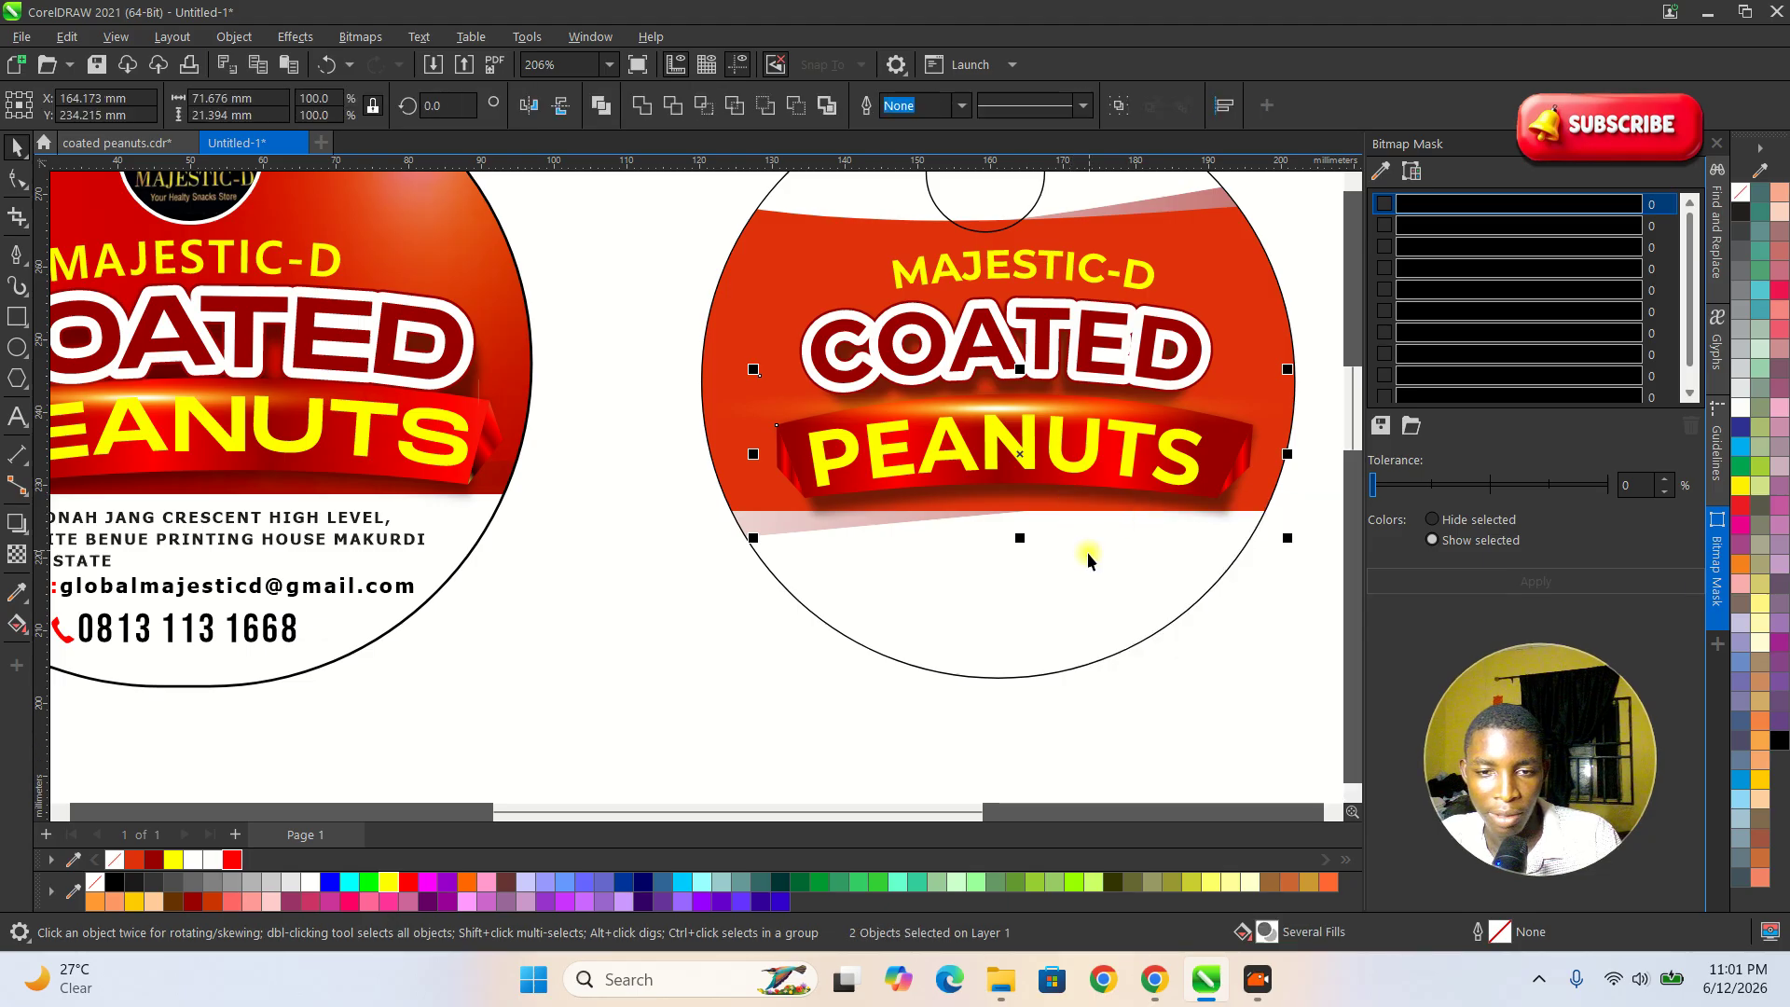
Resize the separated banner shadow to about 65.4 × 19.5 mm and position it just below the banner.
scroll(1059, 519, "up", 1)
left_click(991, 504)
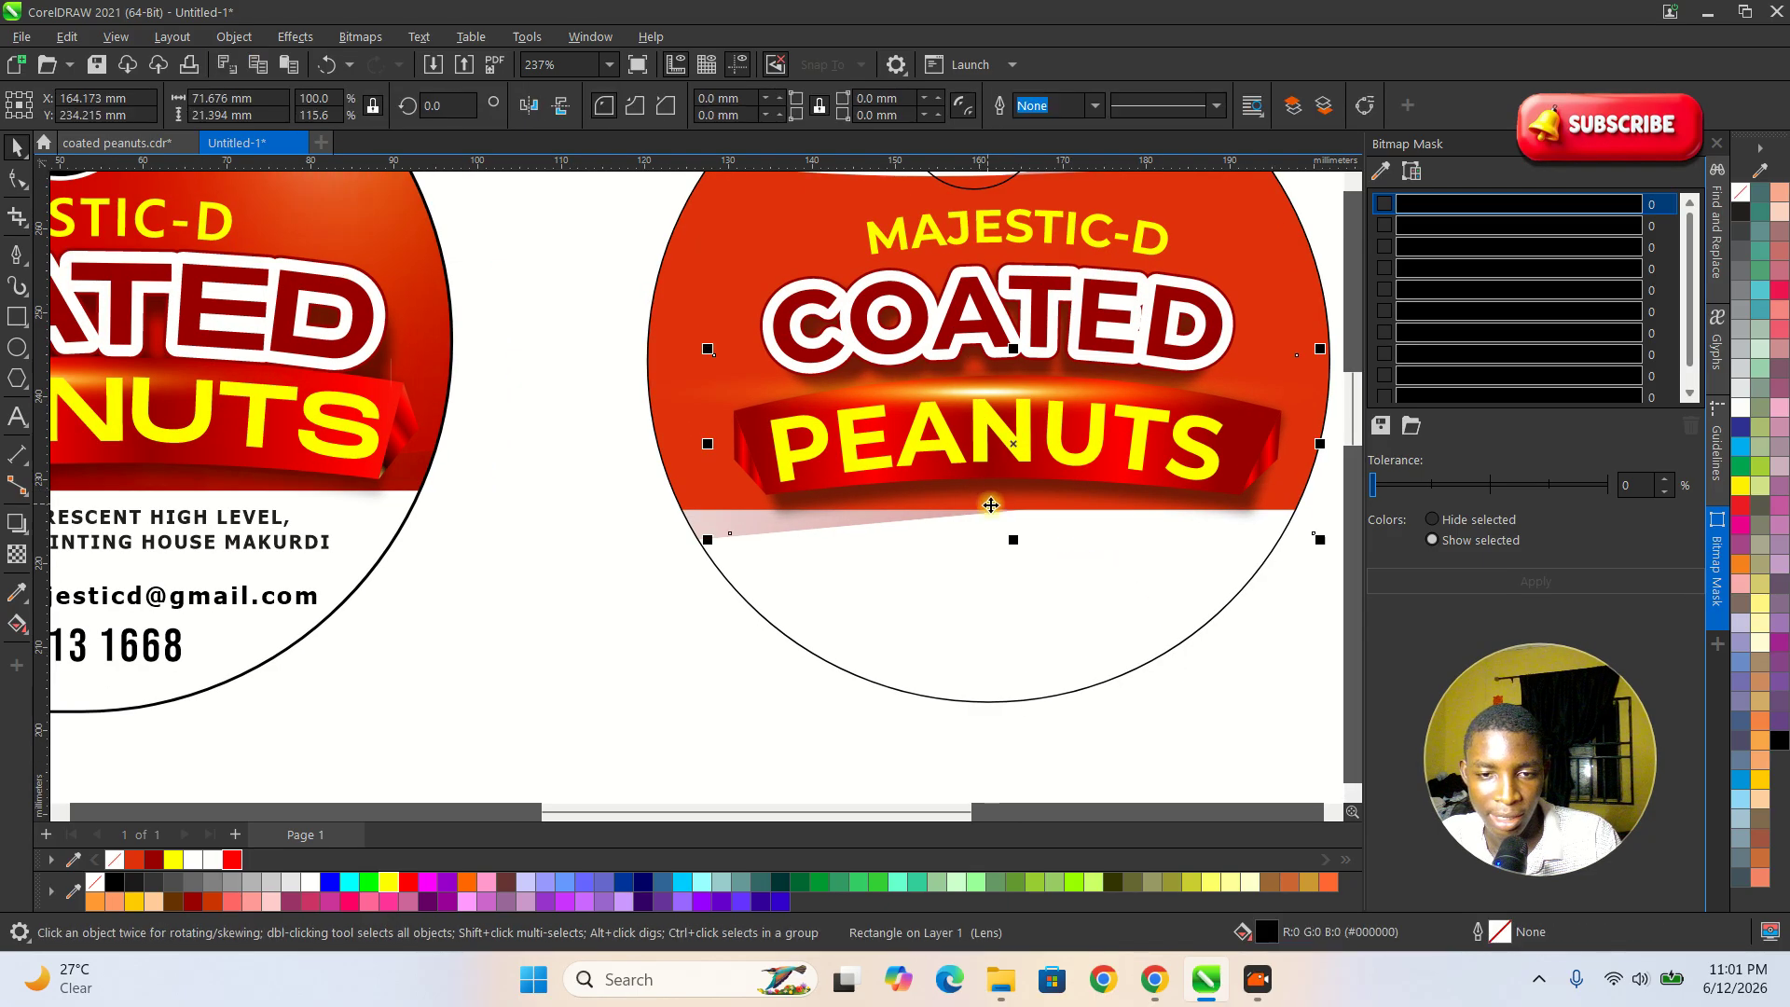
left_click_drag(994, 499, 992, 516)
left_click_drag(1318, 556, 1269, 551)
left_click_drag(1122, 503, 1118, 496)
left_click_drag(1264, 552, 1292, 557)
left_click_drag(1079, 507, 1080, 507)
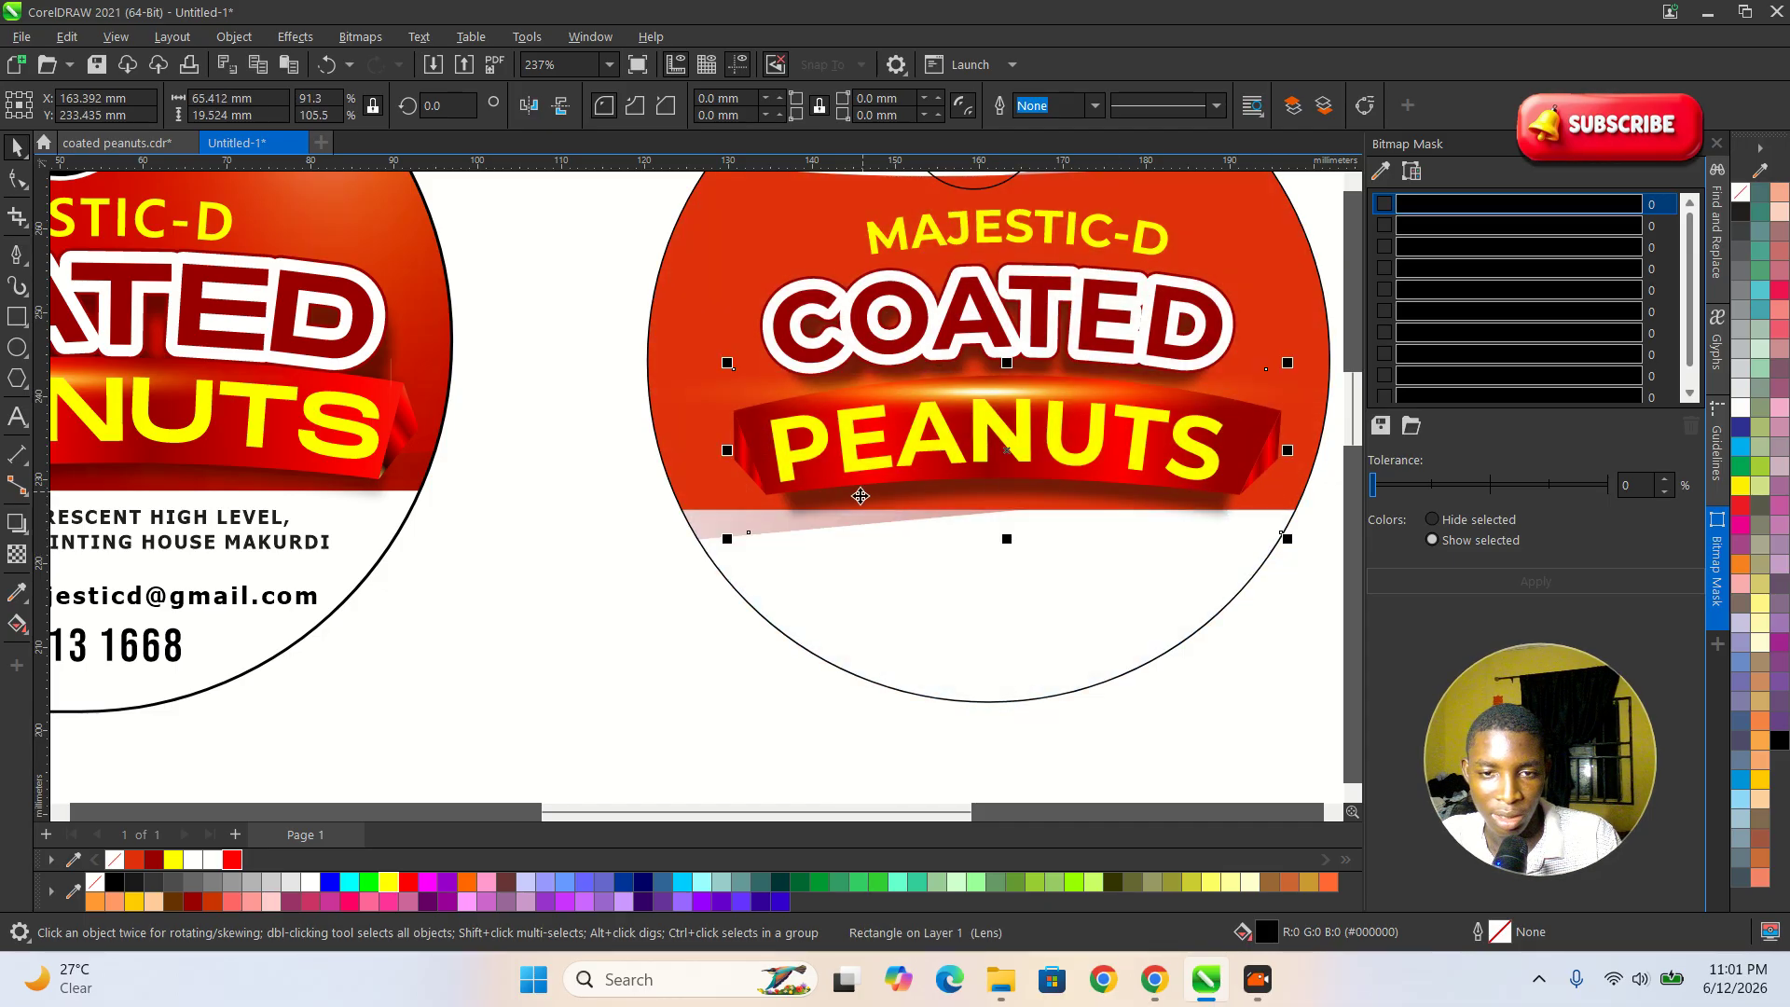
scroll(1043, 590, "down", 2)
left_click(1136, 571)
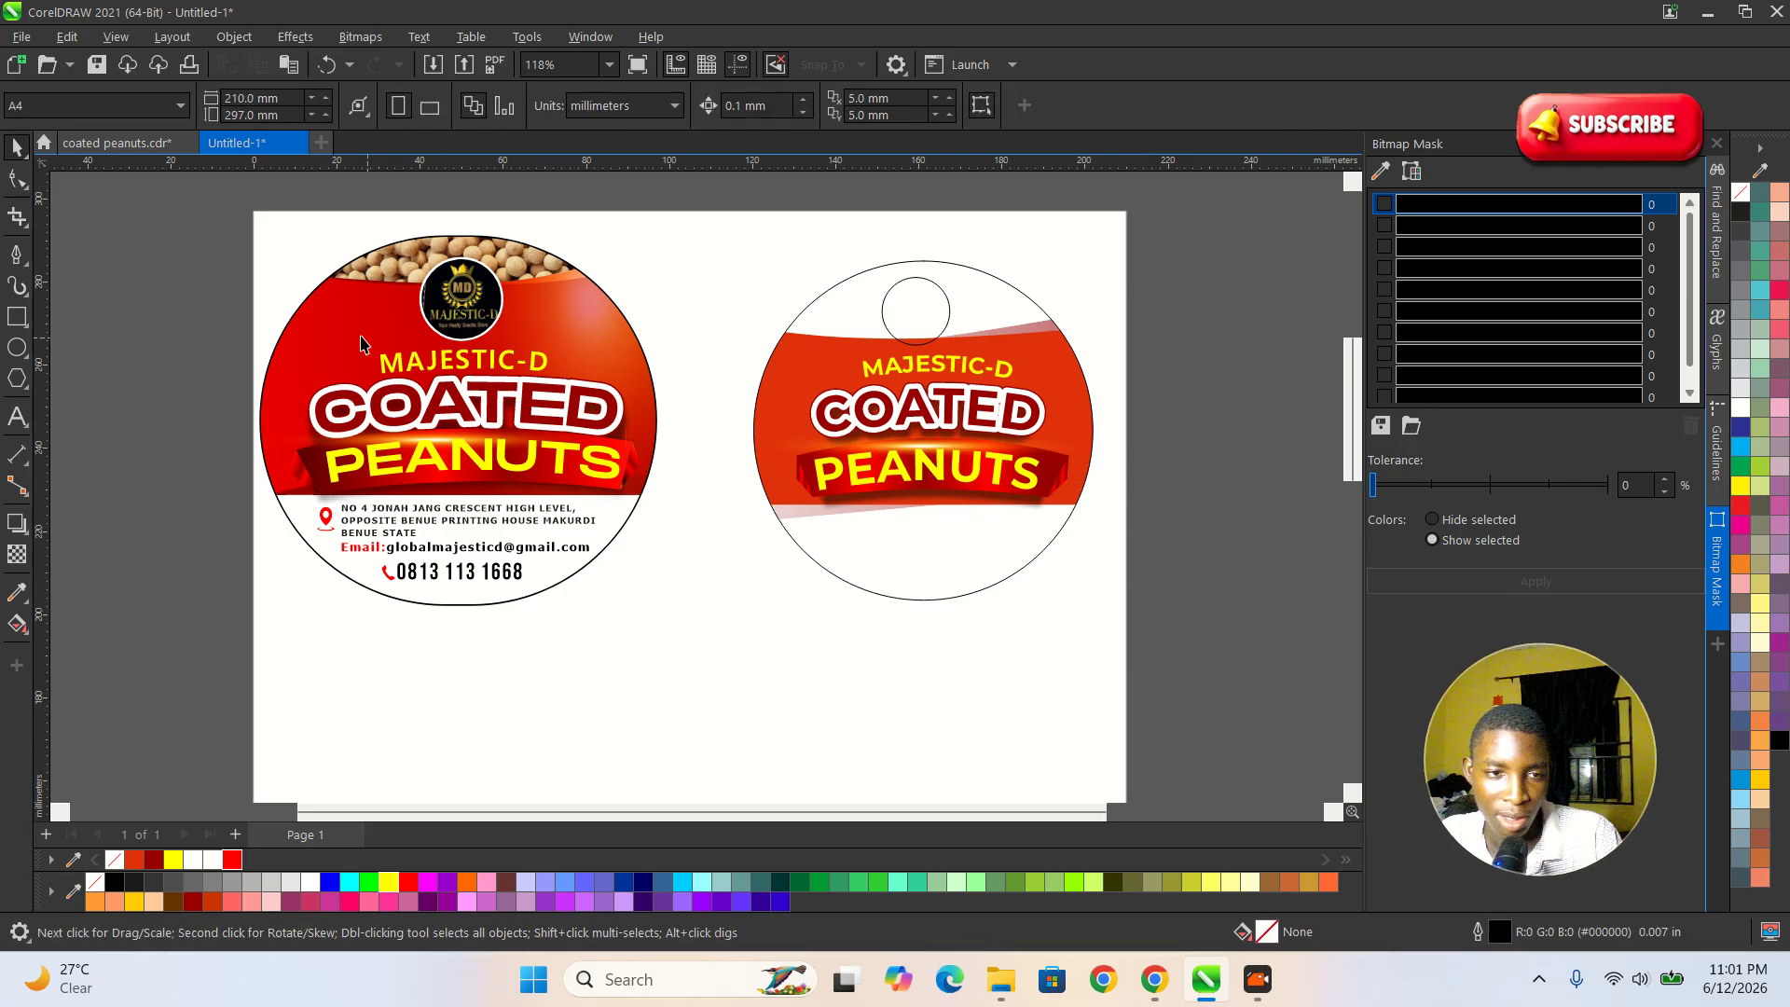
Examine the reference label's upper artwork and its contact block, including the font and size of the address text.
scroll(359, 289, "up", 3)
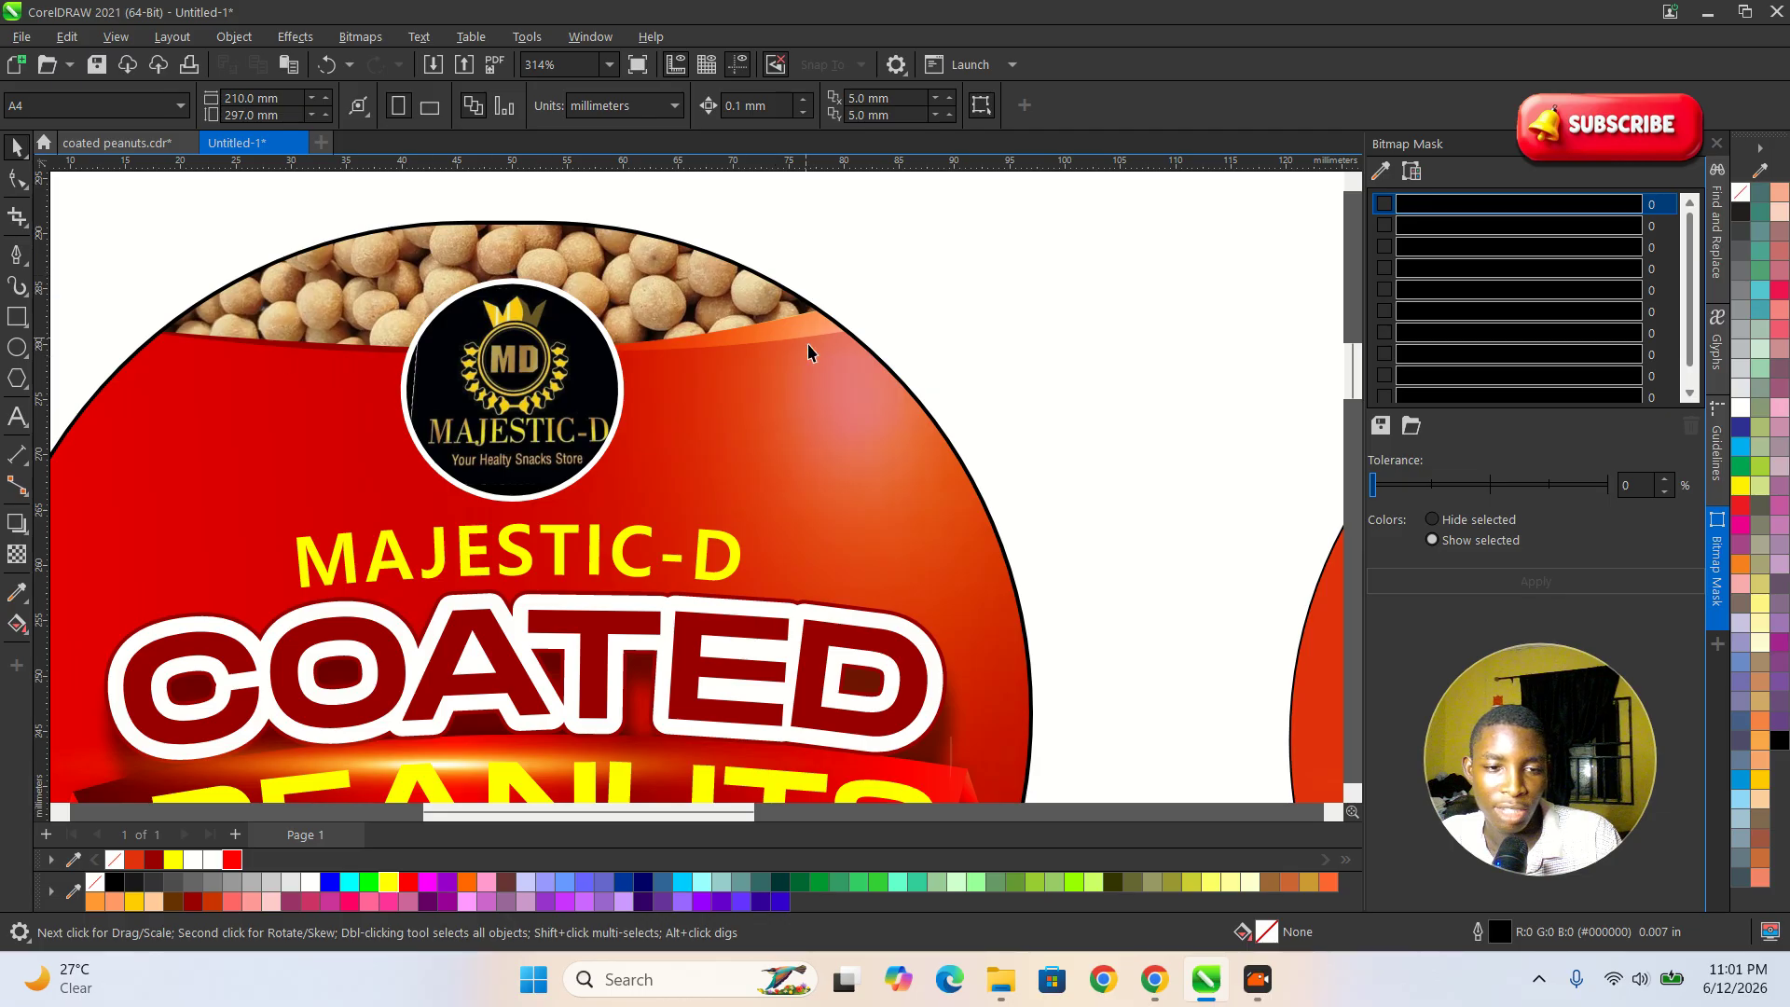
scroll(808, 351, "down", 3)
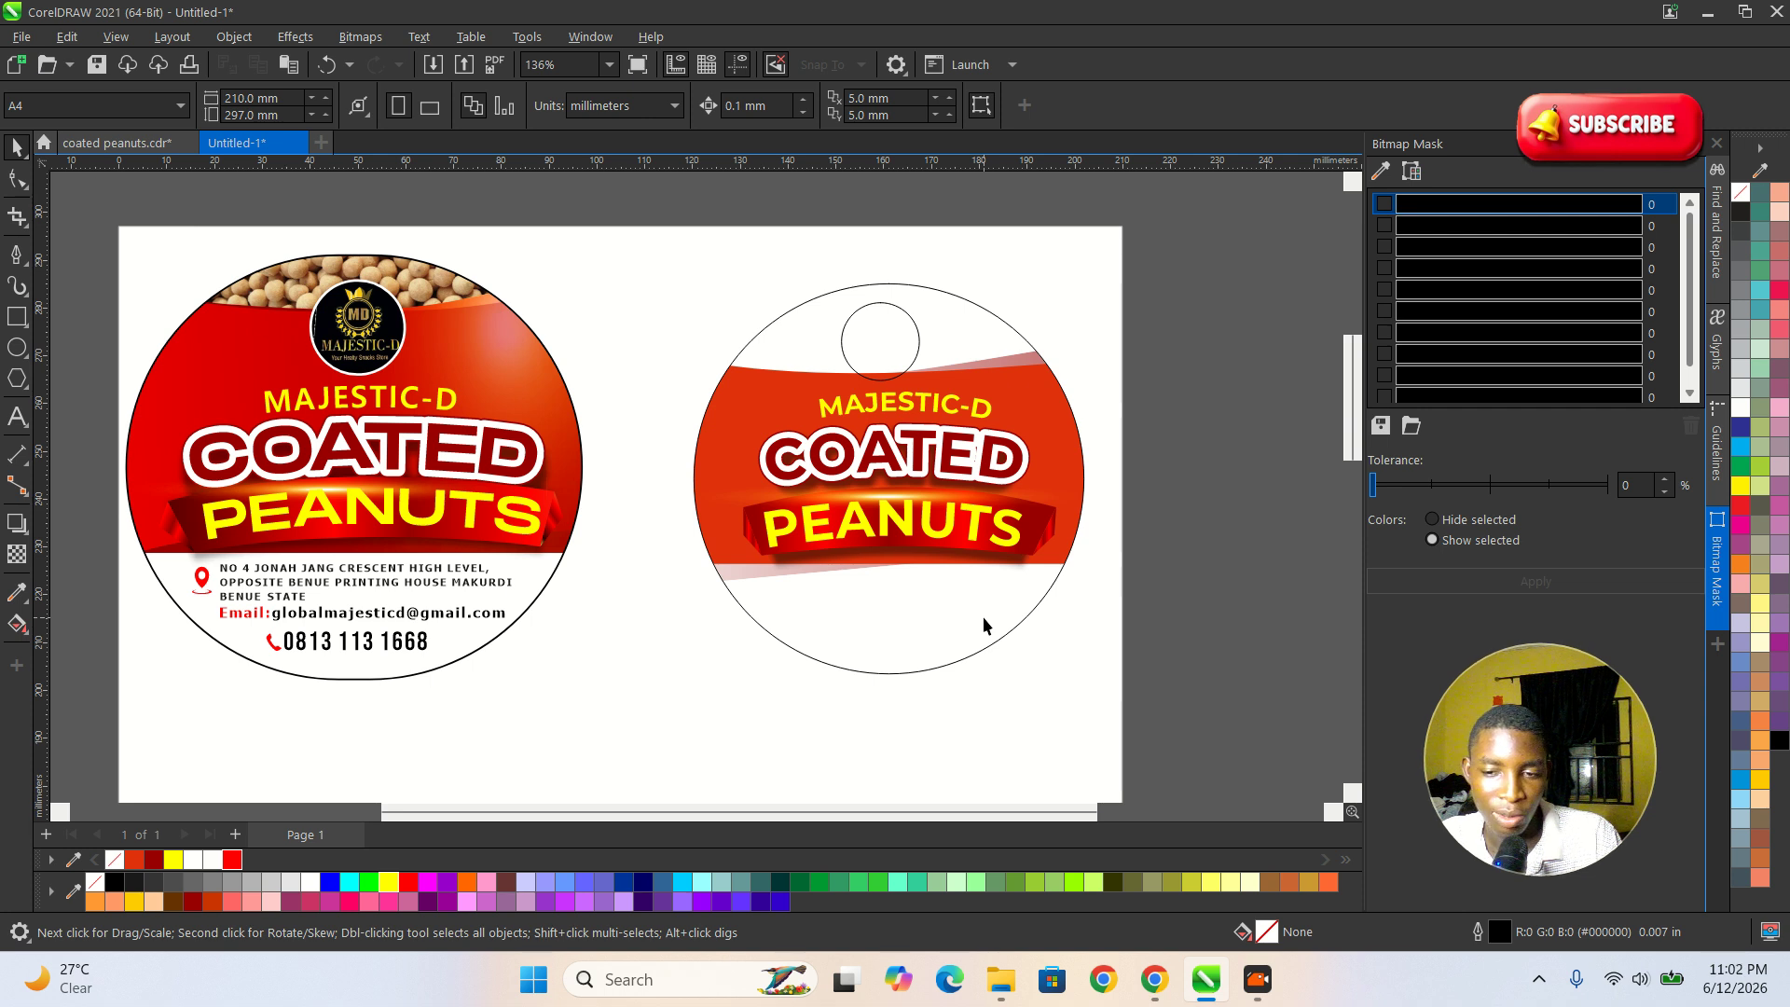
scroll(719, 607, "down", 2)
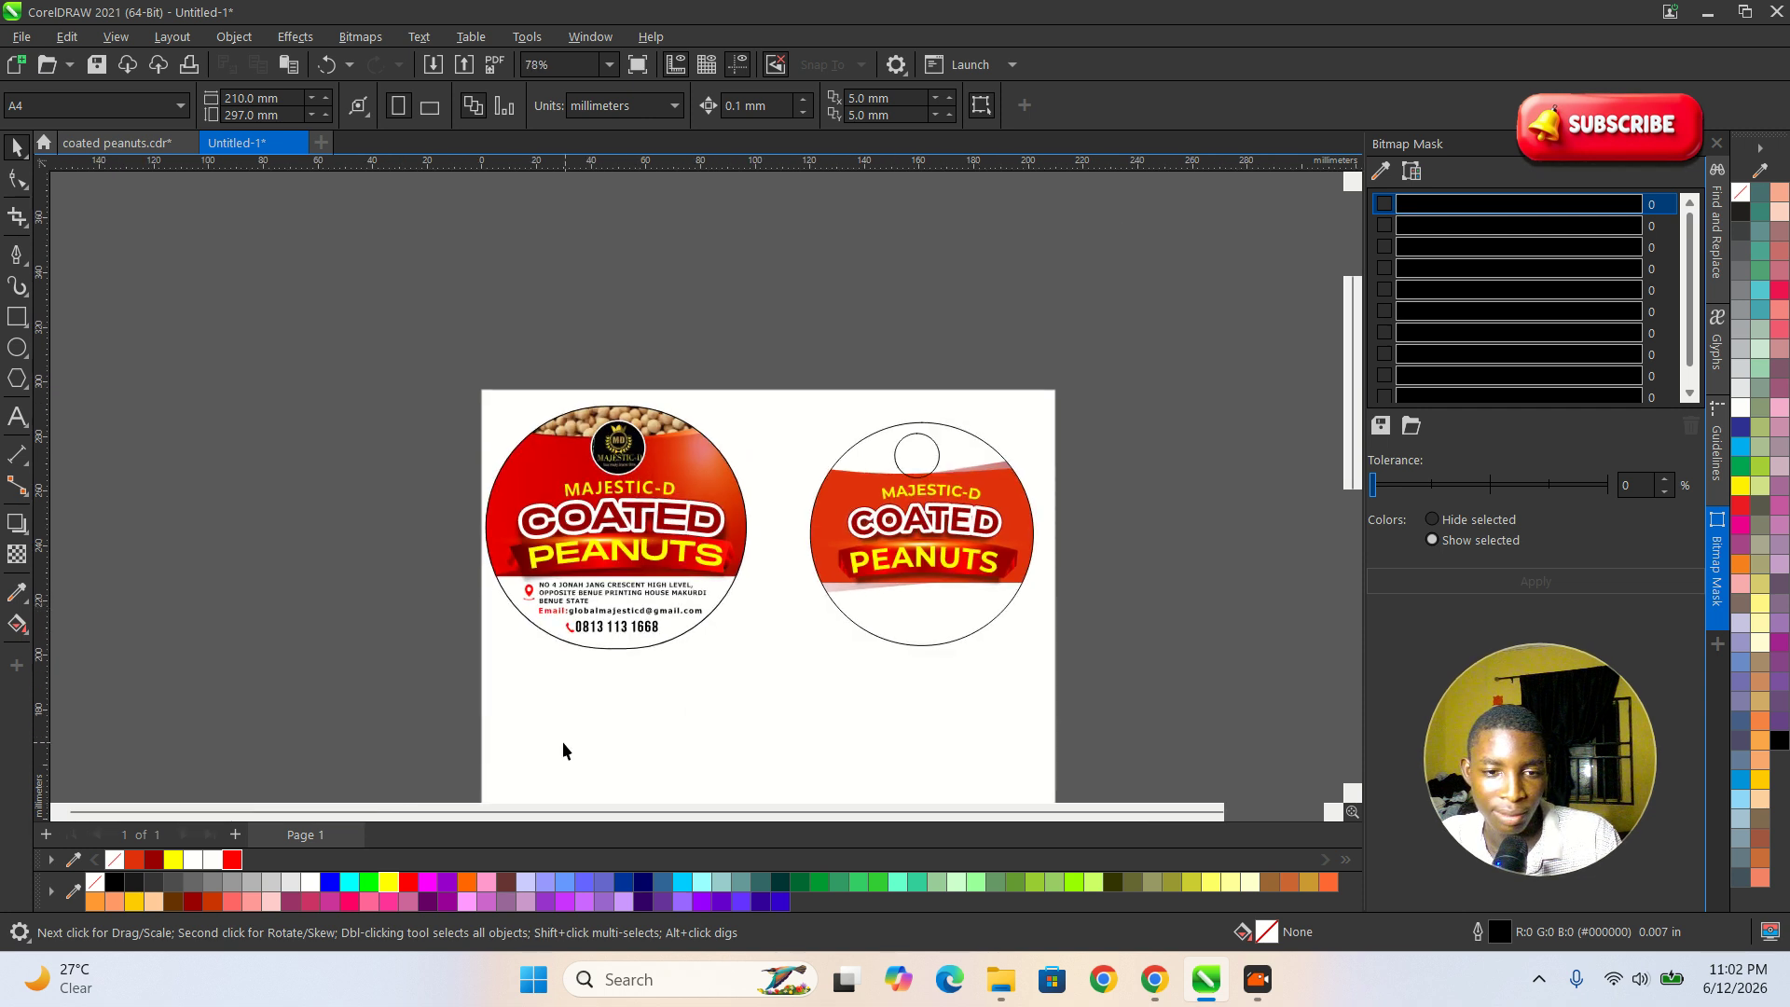
scroll(579, 743, "up", 4)
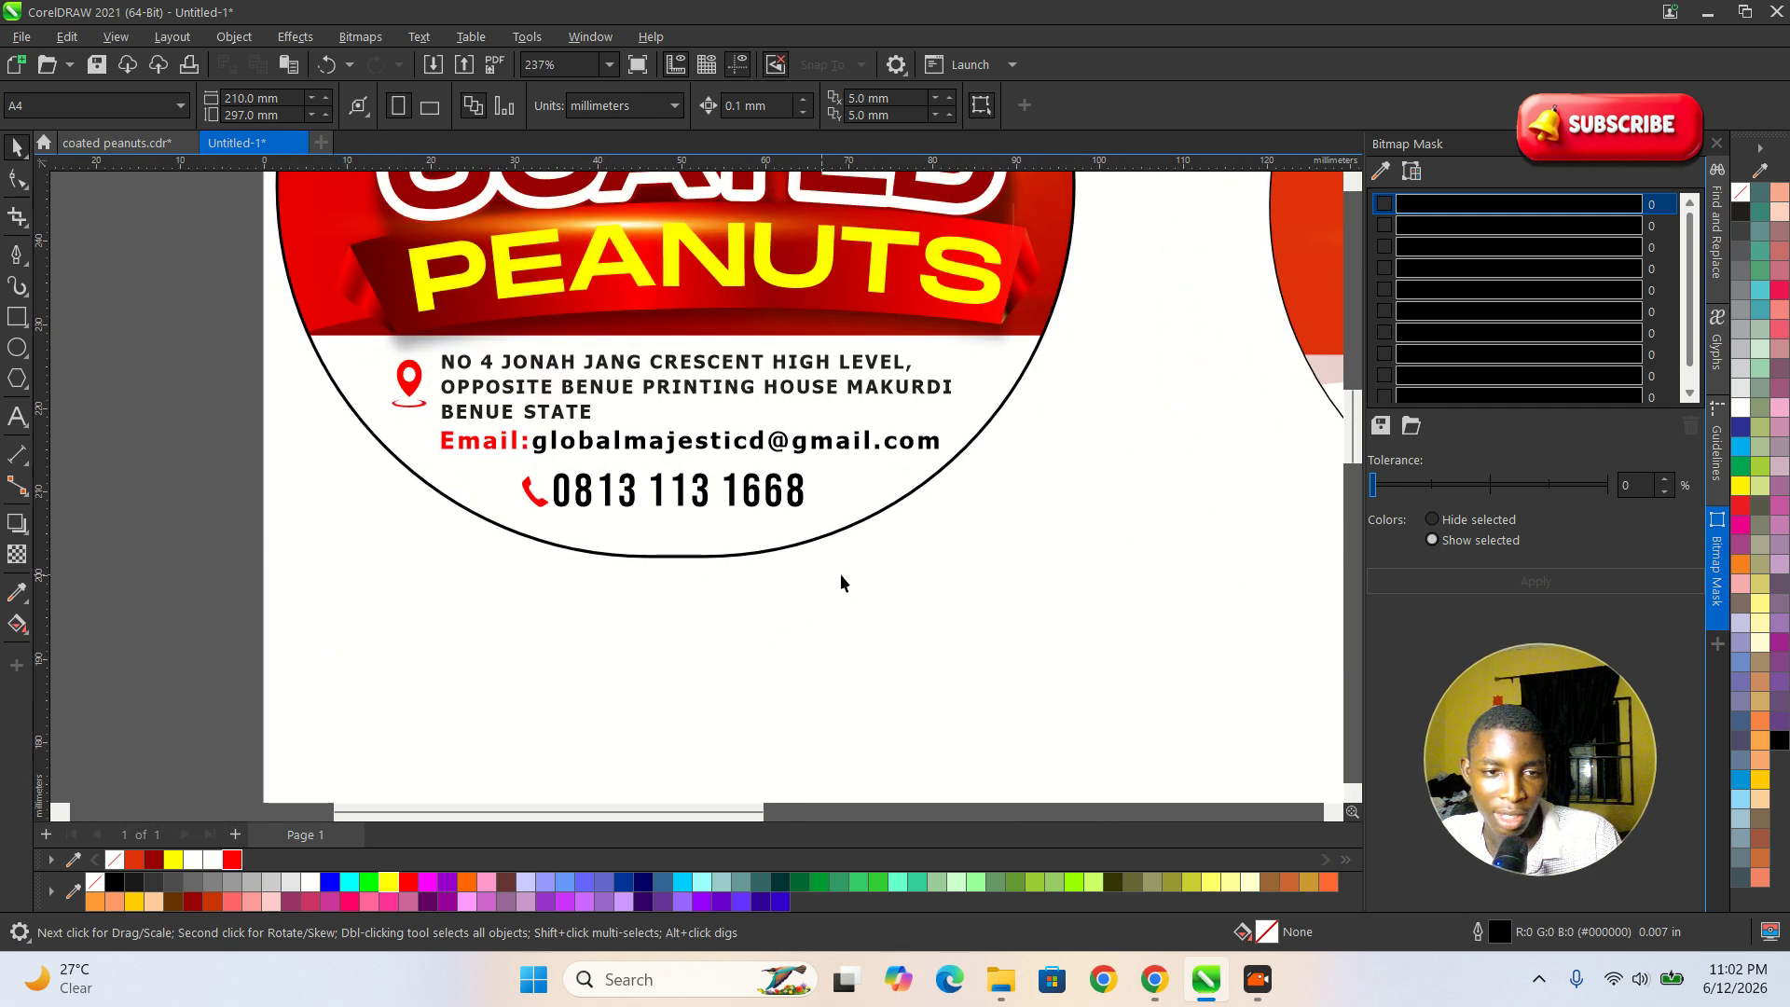
left_click(786, 384)
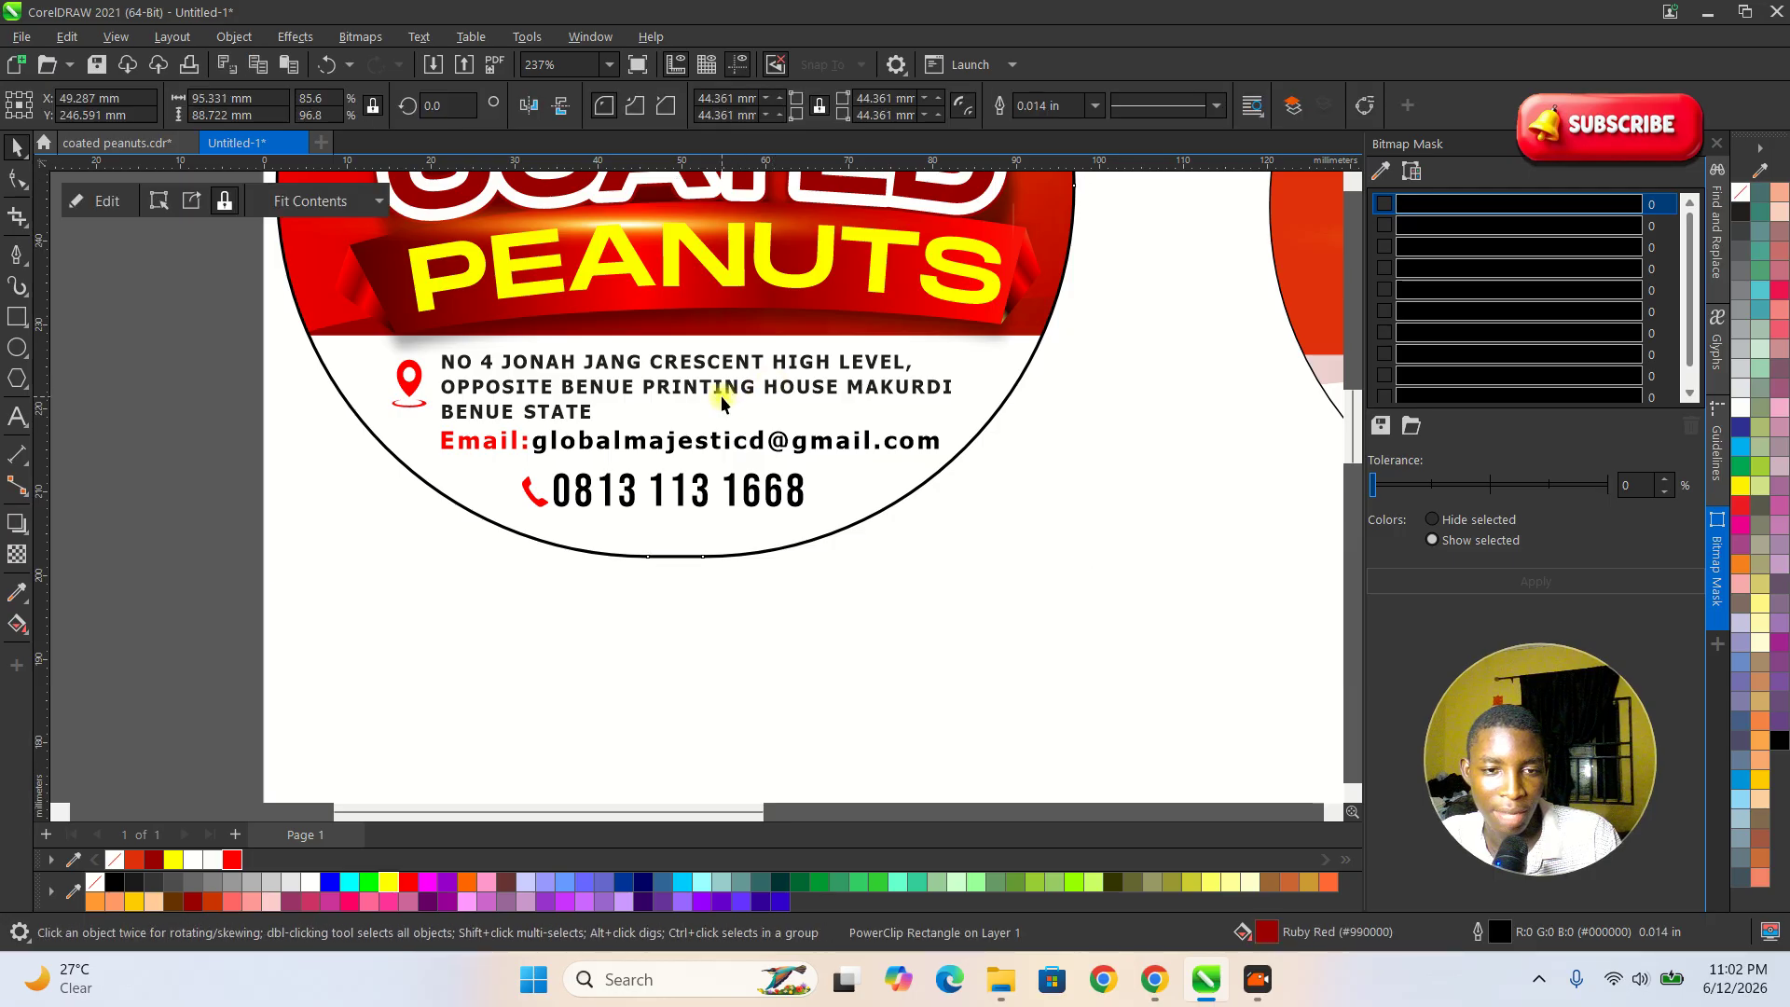
left_click(735, 389, "ctrl")
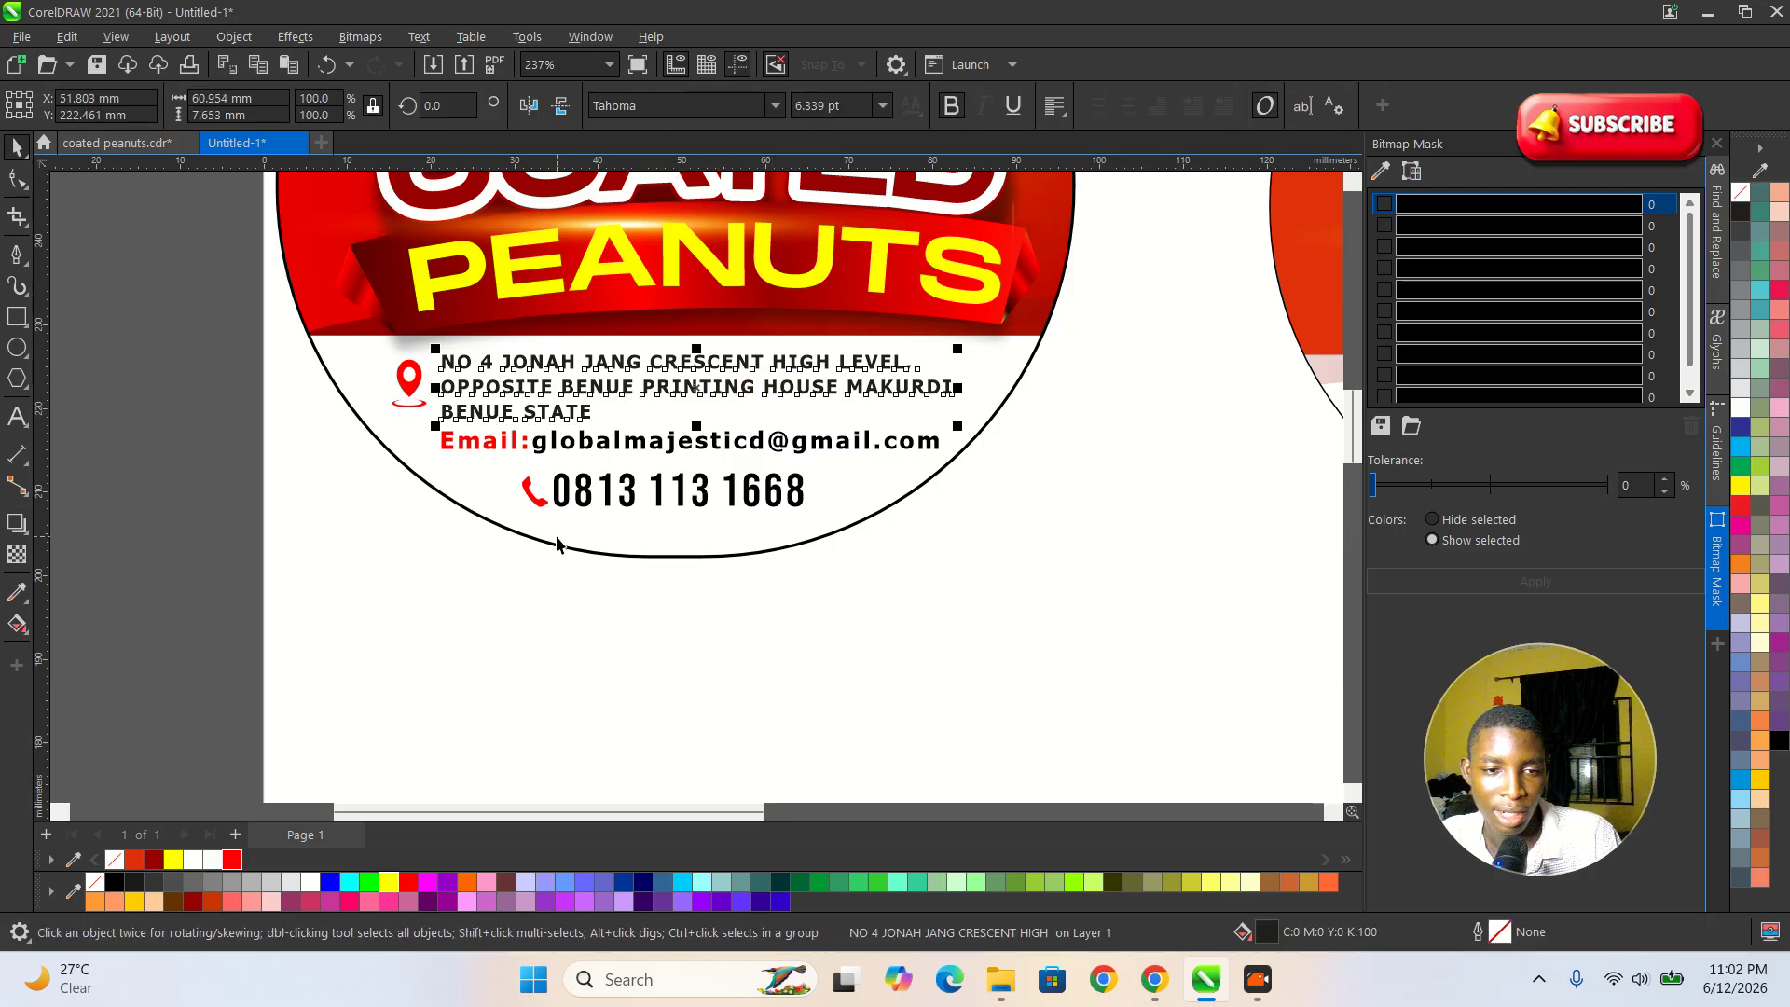
scroll(480, 663, "down", 6)
scroll(1051, 659, "up", 3)
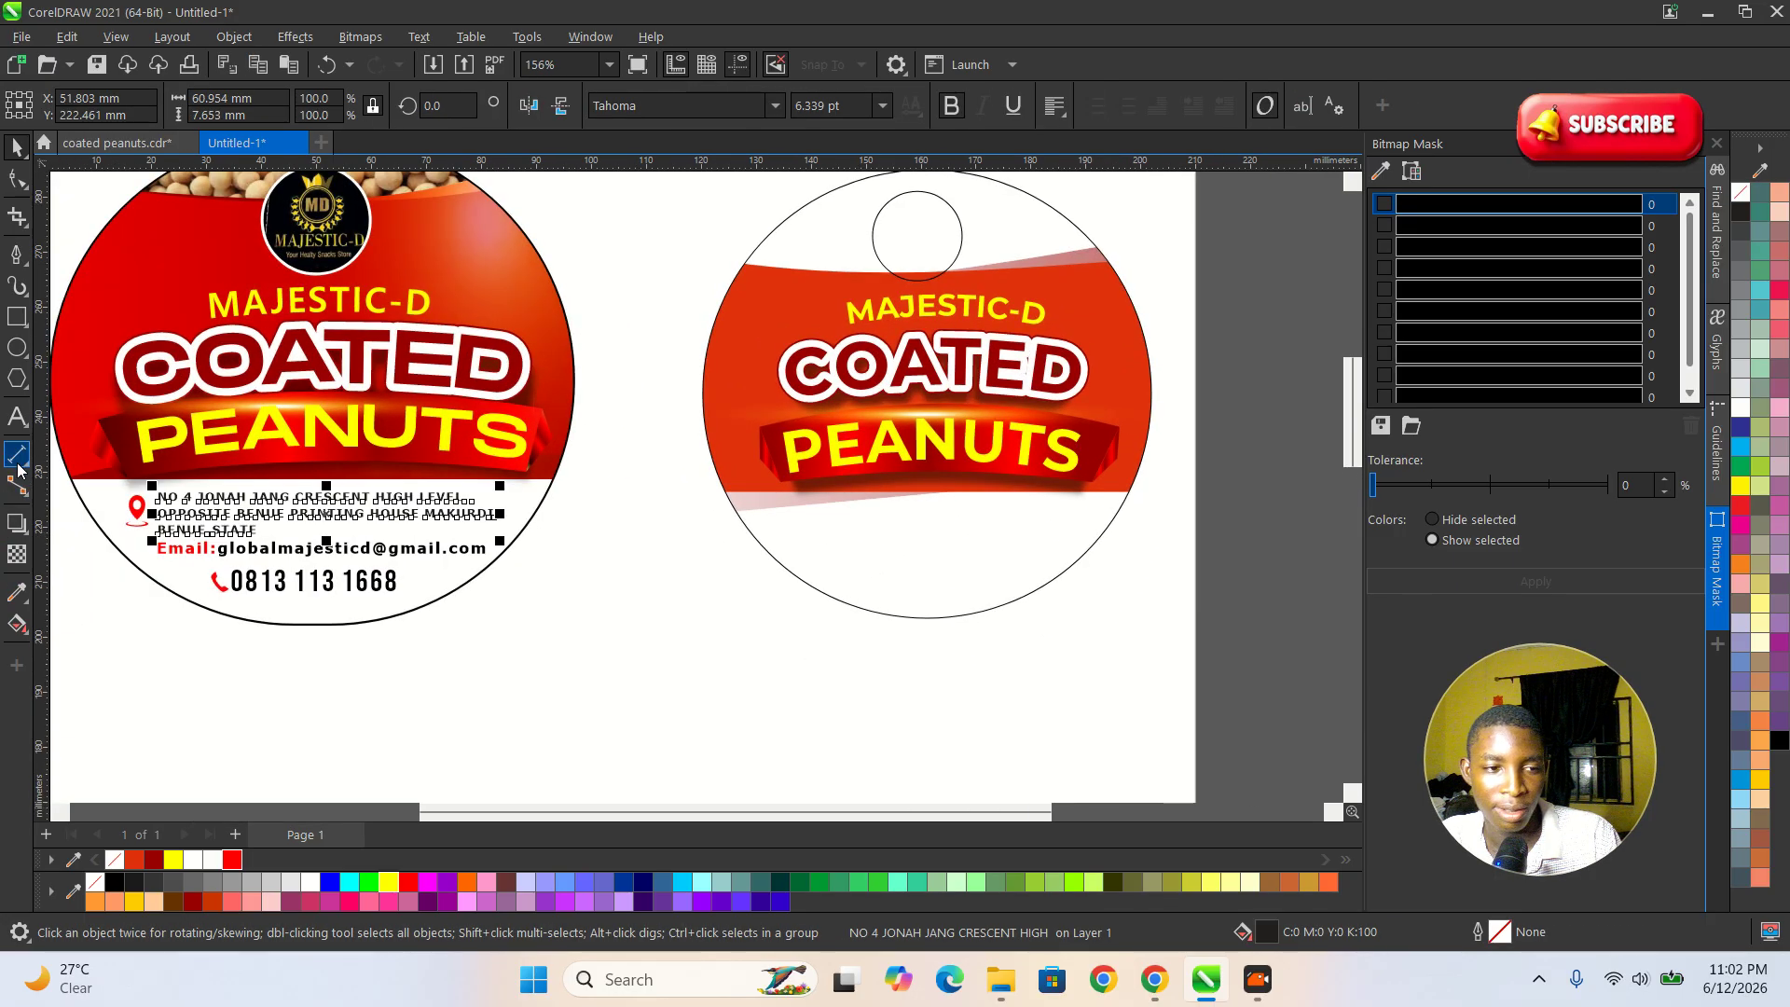
Start an artistic text object for the address in the white area below the recreated banner, clearing the mistyped letters.
left_click(17, 417)
left_click(837, 546)
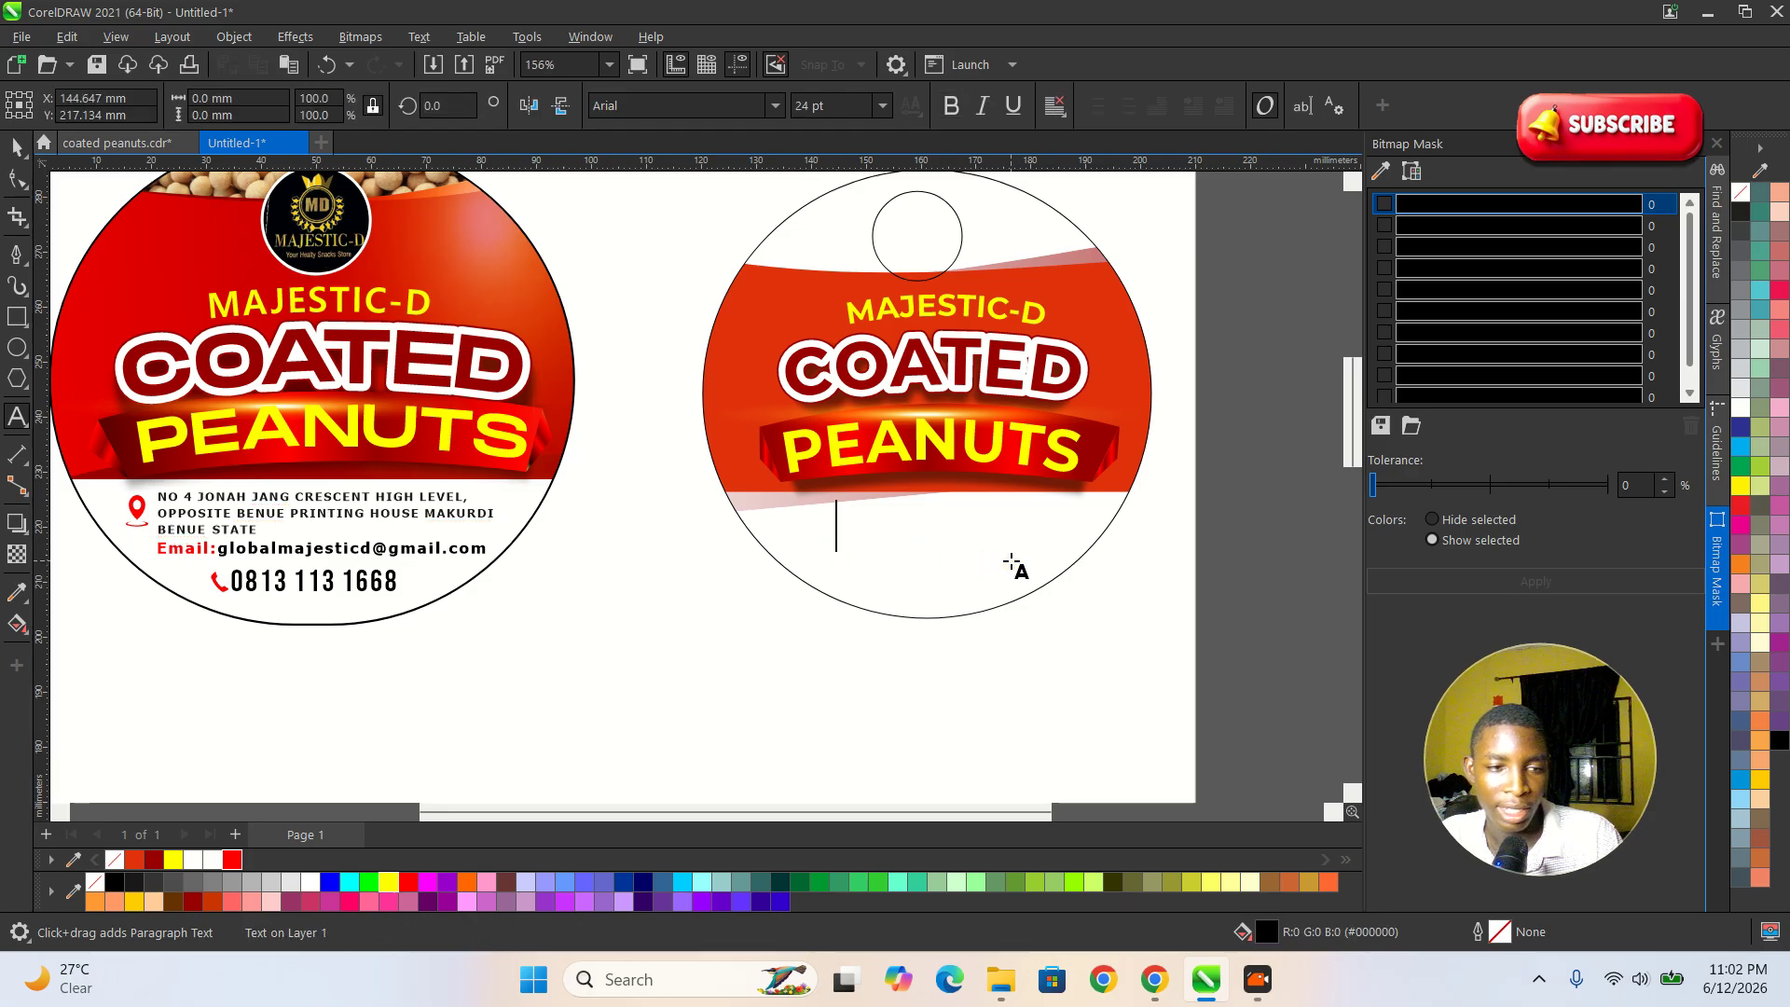
type("noe")
key("BackSpace")
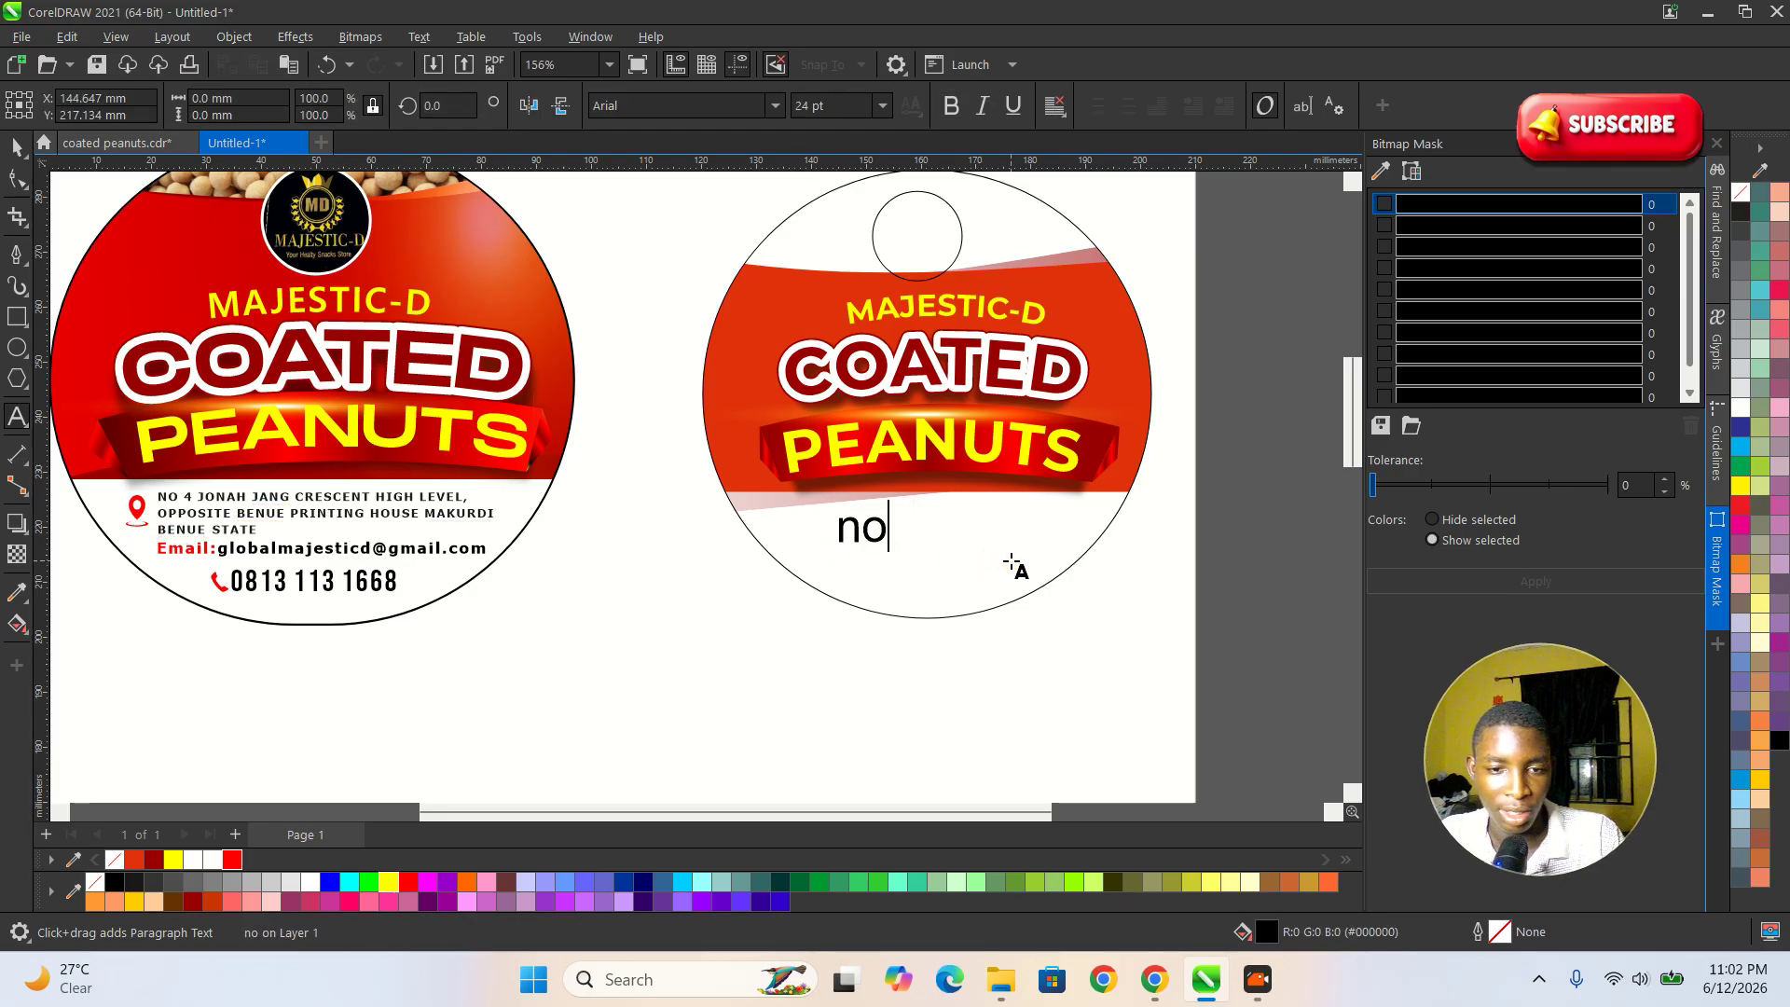
key("BackSpace")
key("BackSpace")
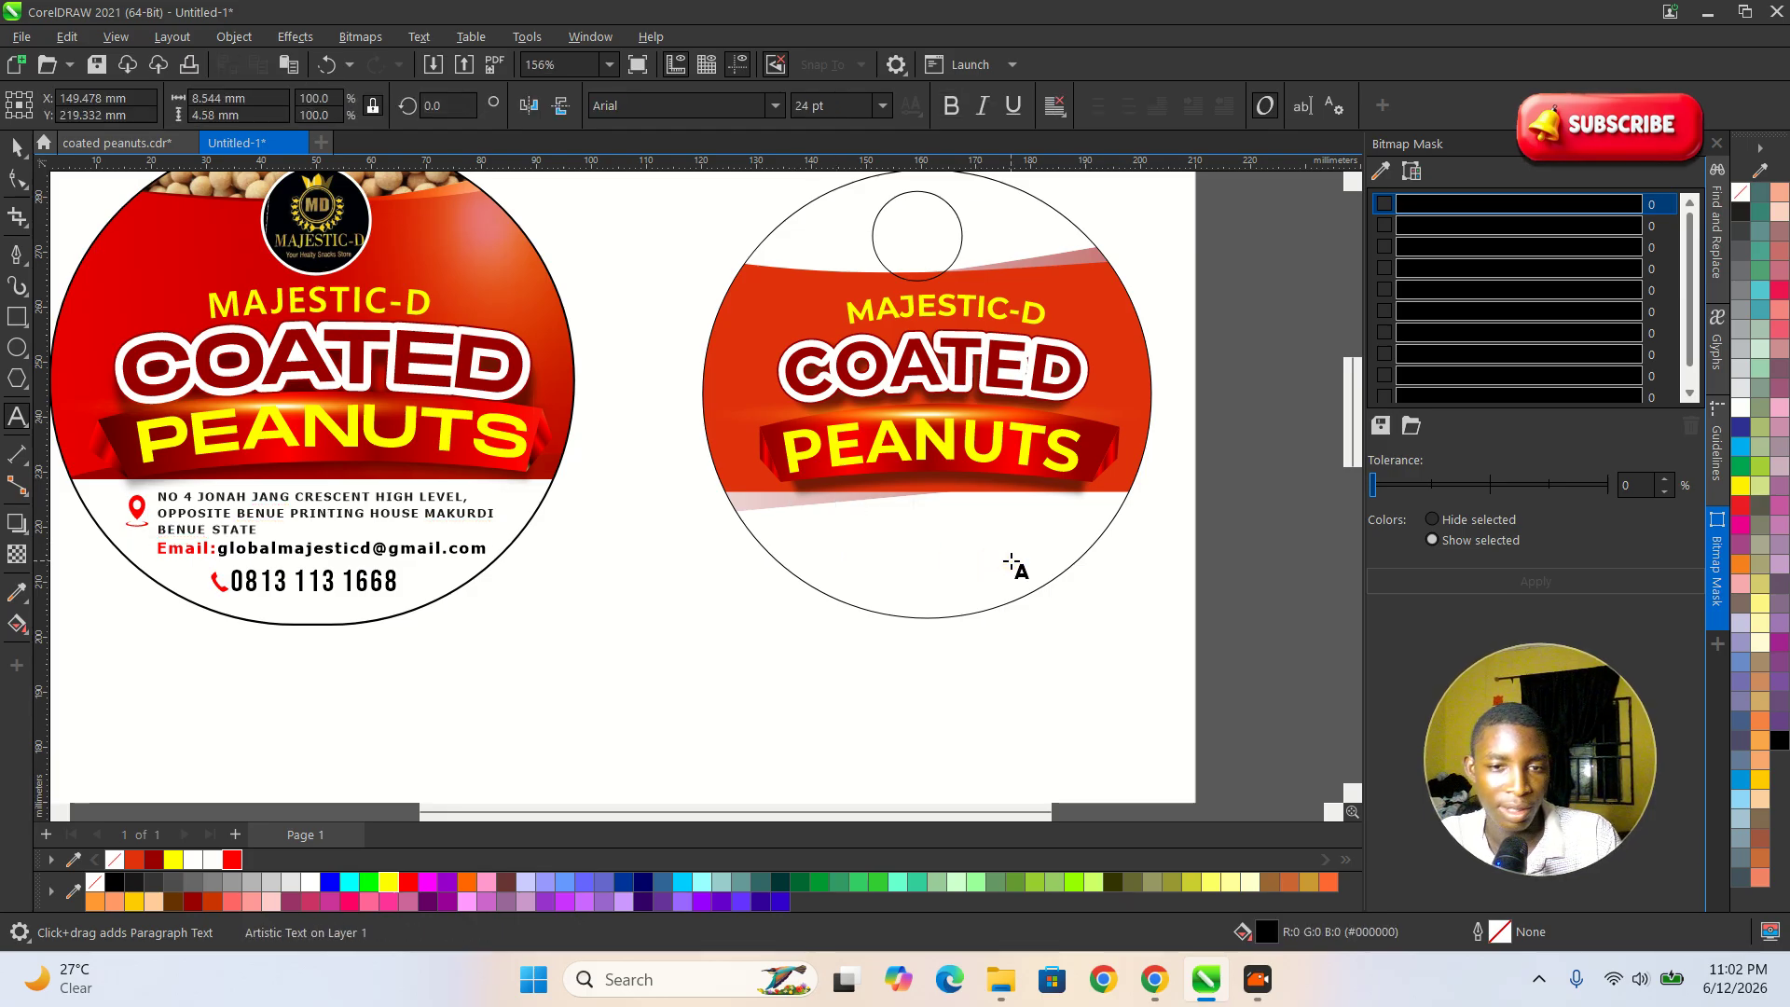